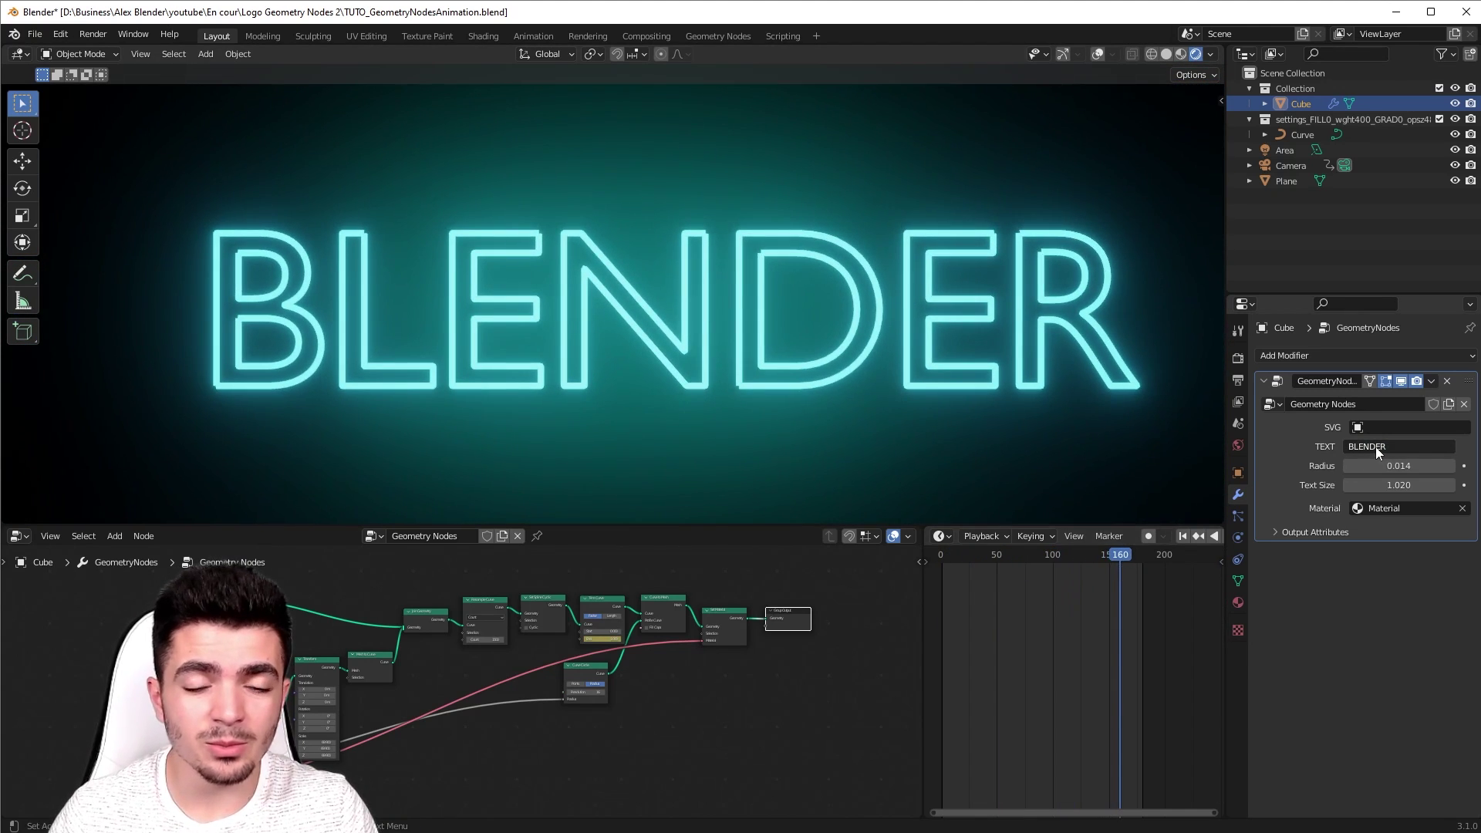
Step: Clear the Geometry Nodes modifier's TEXT value and assign the Curve object as its SVG input
left_click(1420, 445)
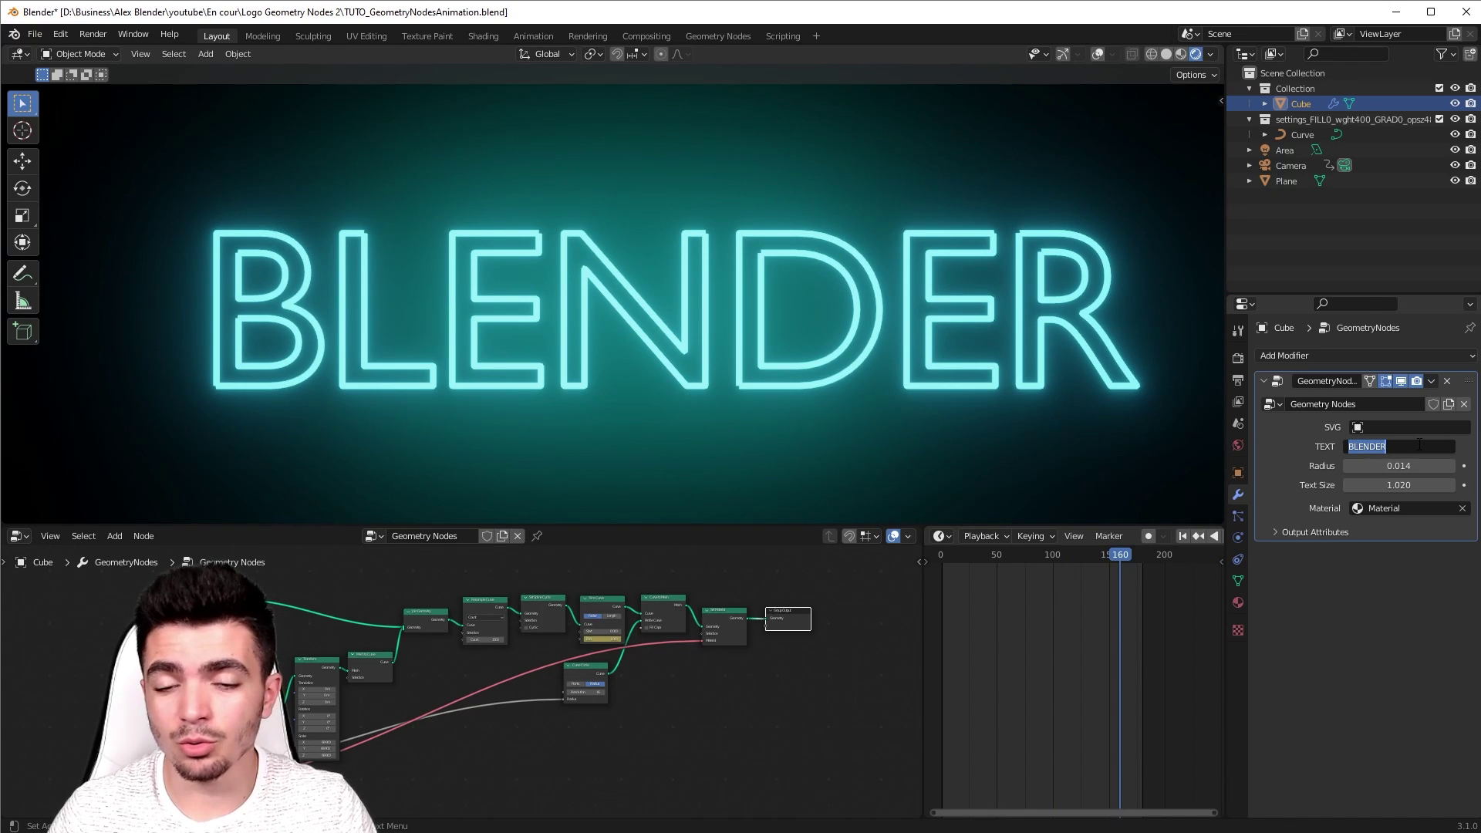
key("BackSpace")
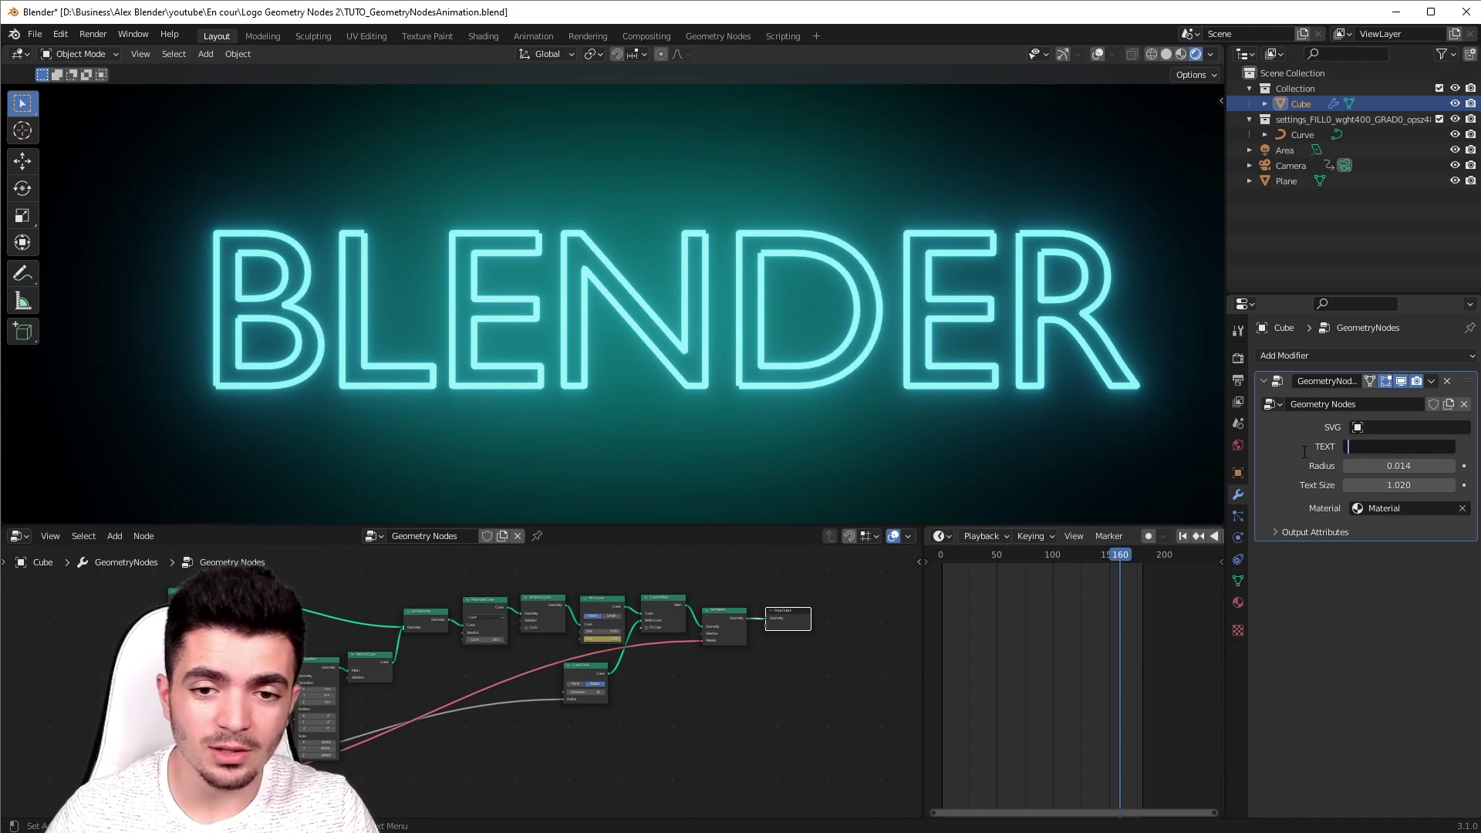
key("Return")
left_click(1388, 426)
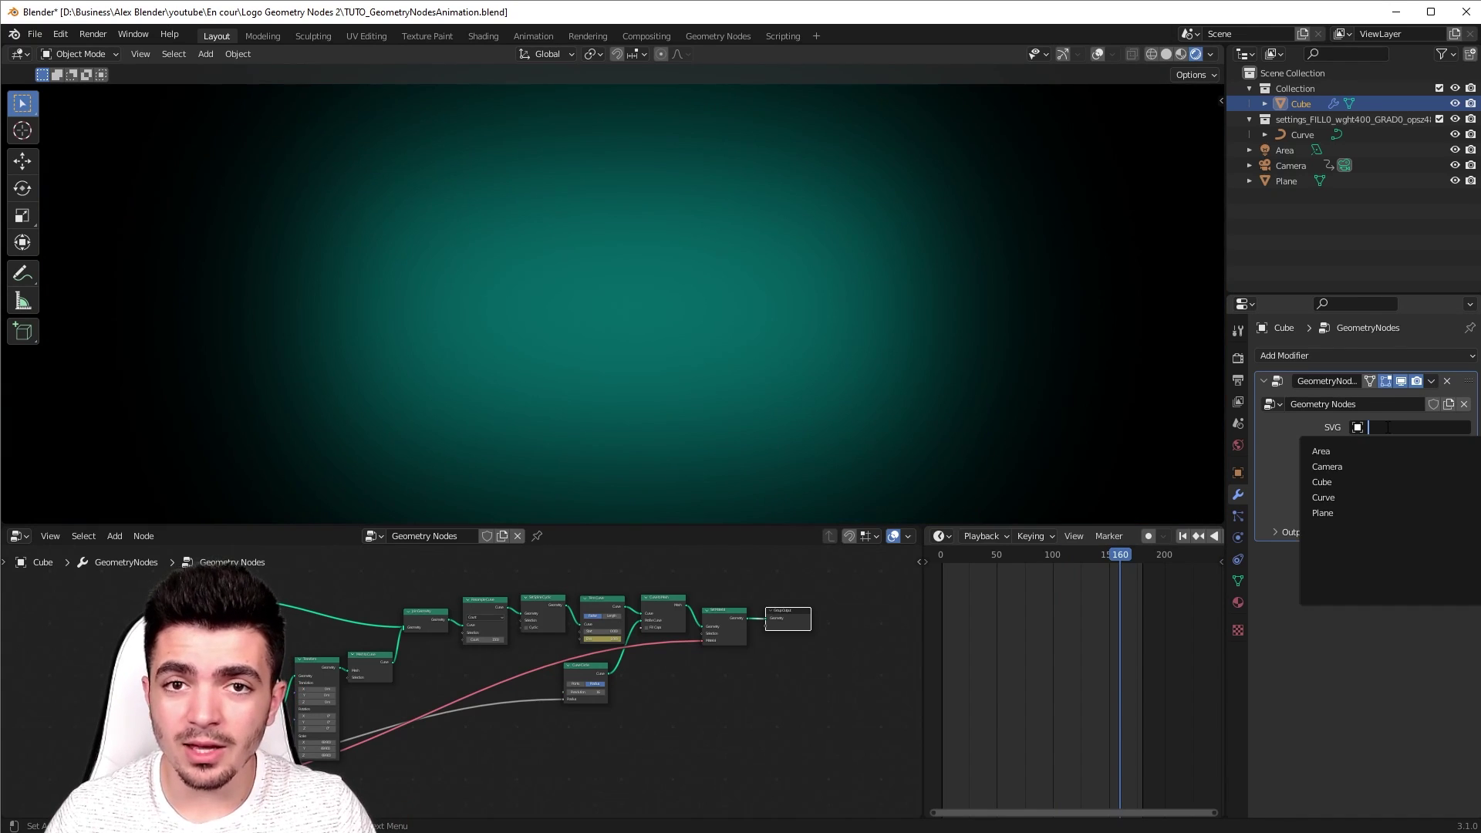
left_click(1324, 498)
Step: Examine the neon gear icon from close up and at an angle, and scrub the animation to frame 172
middle_click_drag(282, 402, 676, 388, "shift")
scroll(678, 392, "up", 2)
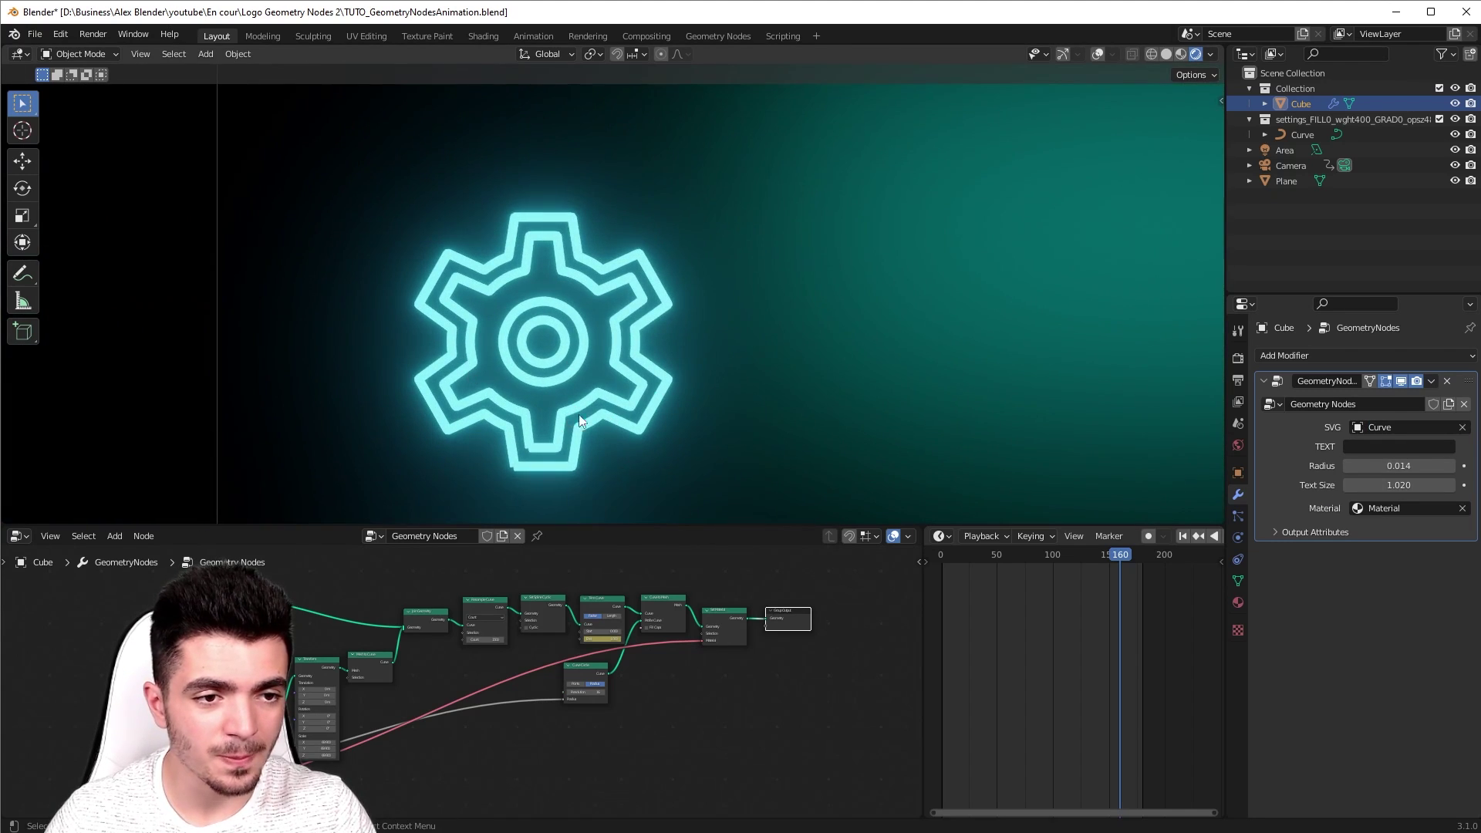
middle_click_drag(578, 415, 691, 372)
scroll(752, 428, "up", 2)
scroll(691, 372, "up", 2)
mouse_move(1114, 553)
left_mouse_down()
mouse_move(941, 560)
mouse_move(1134, 553)
left_mouse_up()
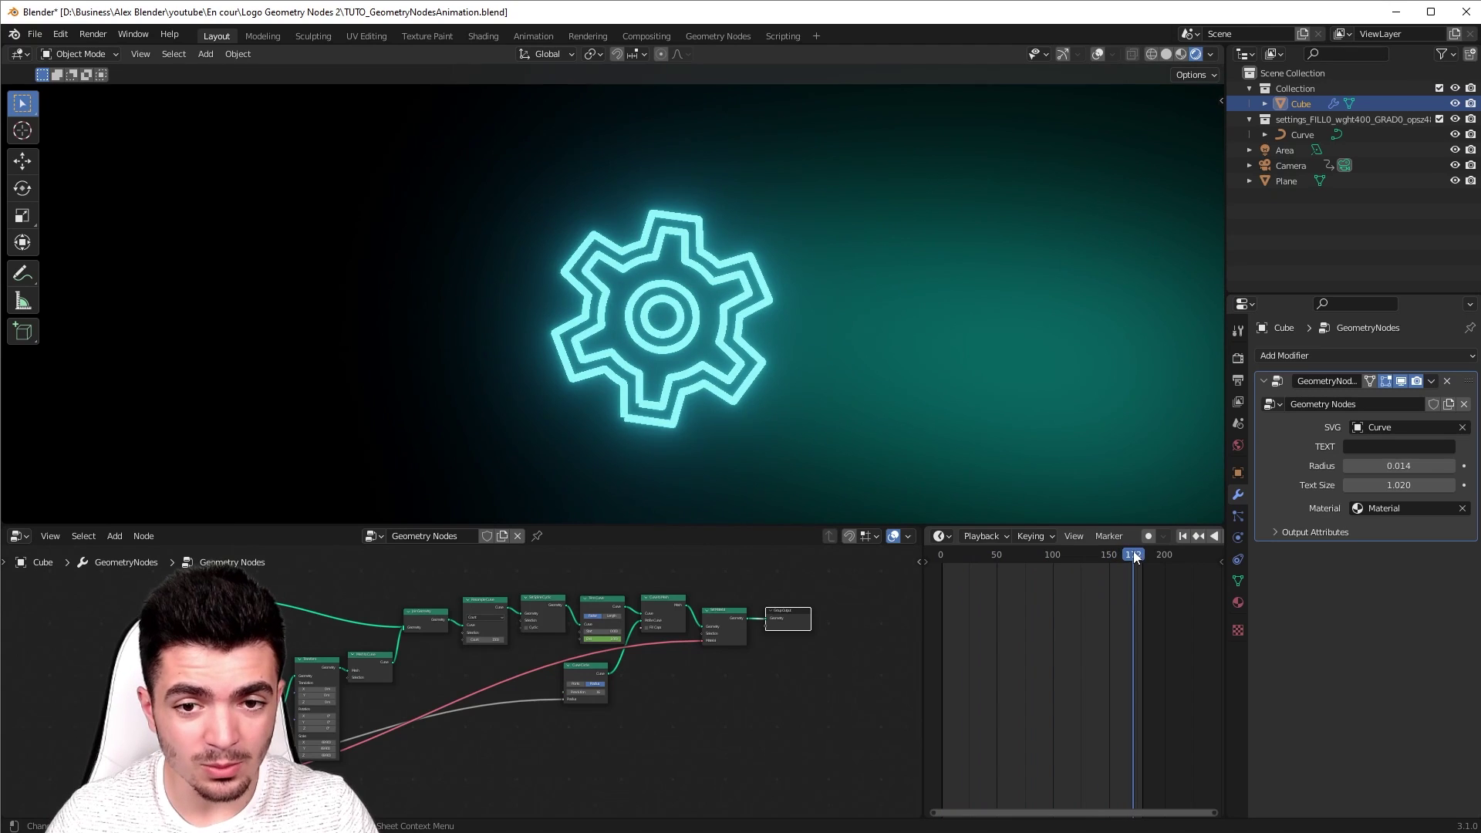
scroll(1029, 368, "down", 3)
middle_click_drag(1029, 369, 771, 399, "shift")
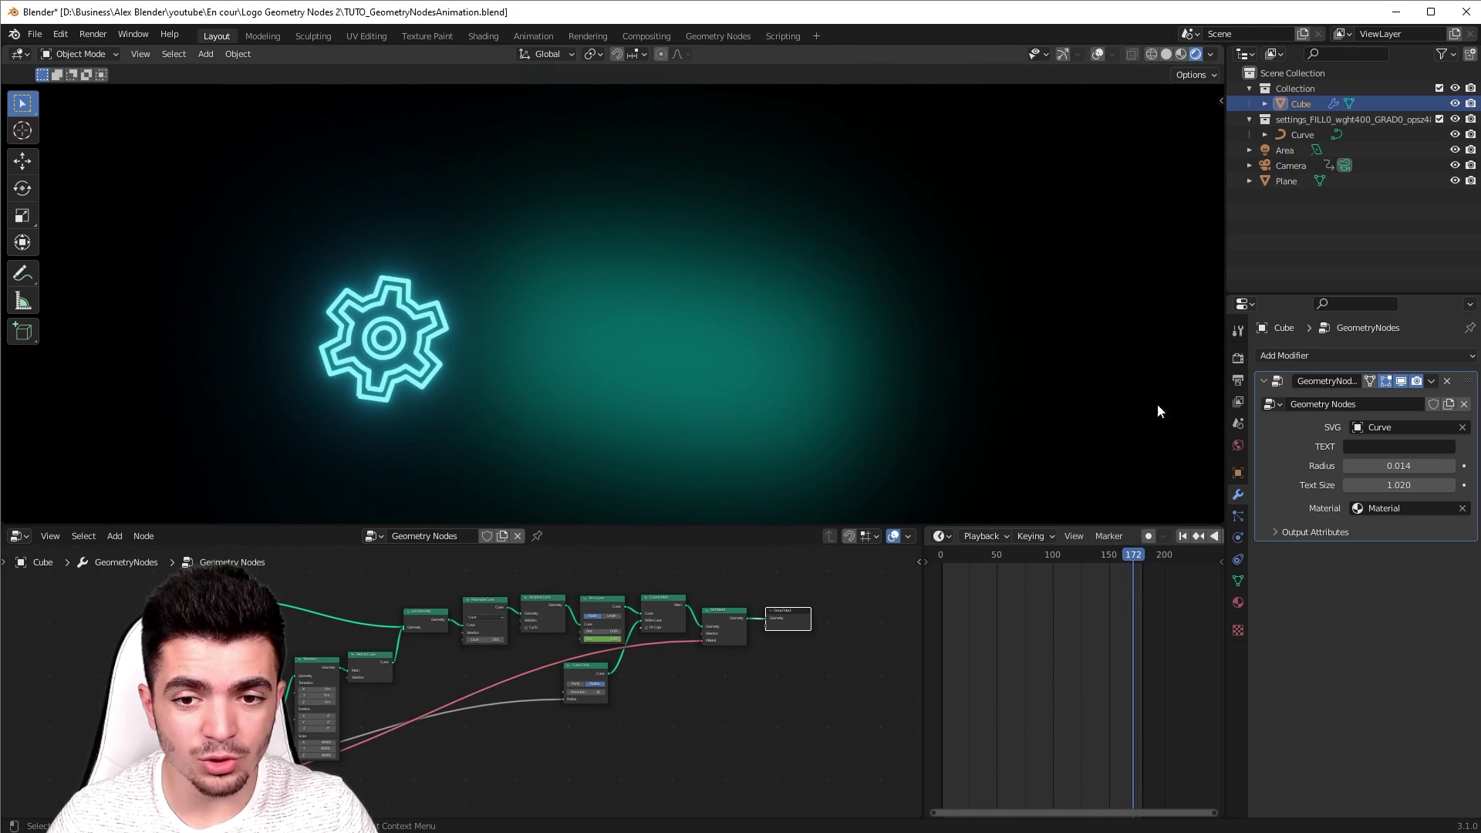
Step: Remove the SVG object from the modifier and set its TEXT value to ALEX 3D
left_click(1461, 428)
left_click(1369, 448)
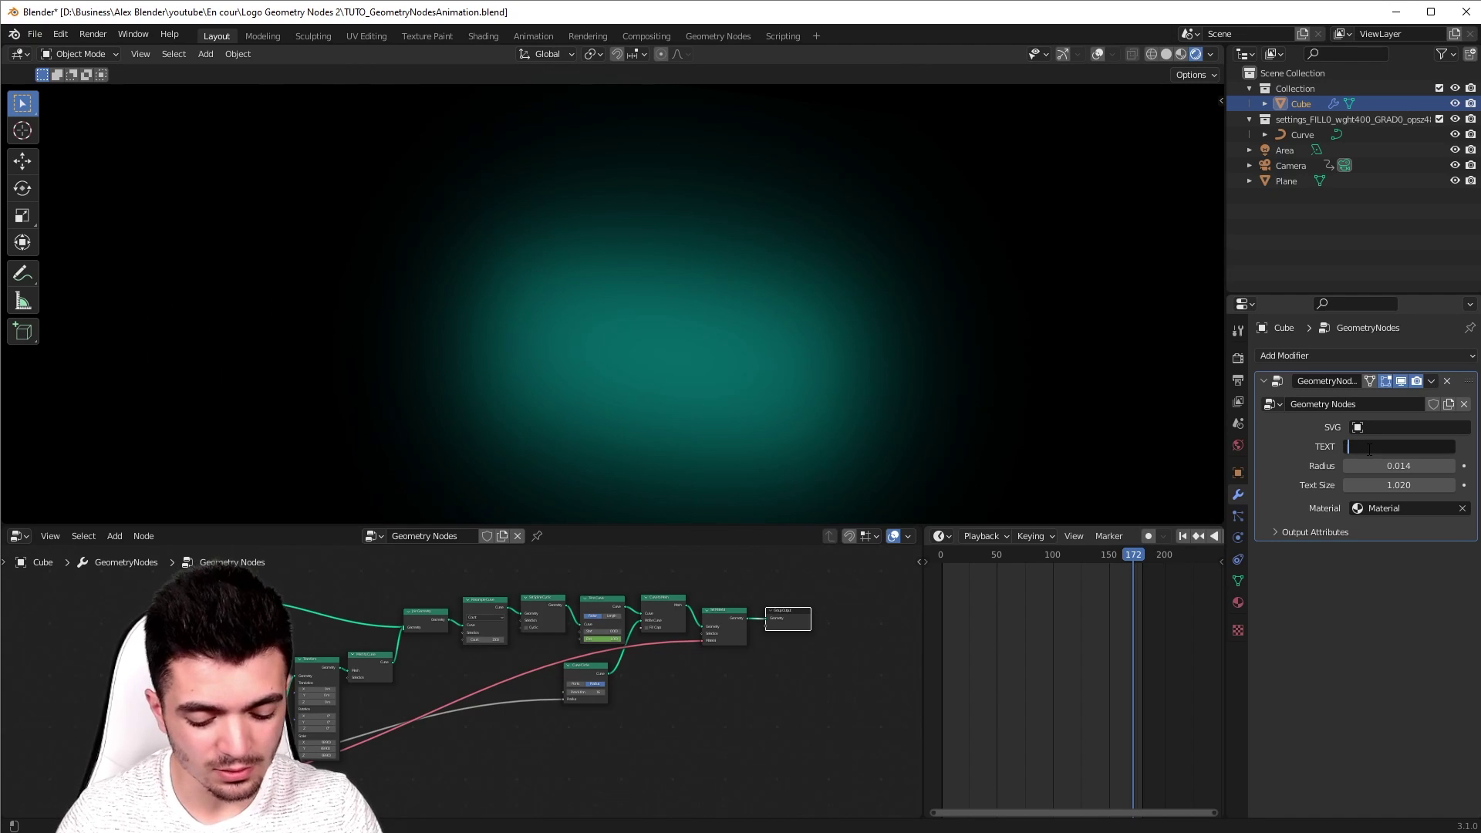
type("ALEX 3D")
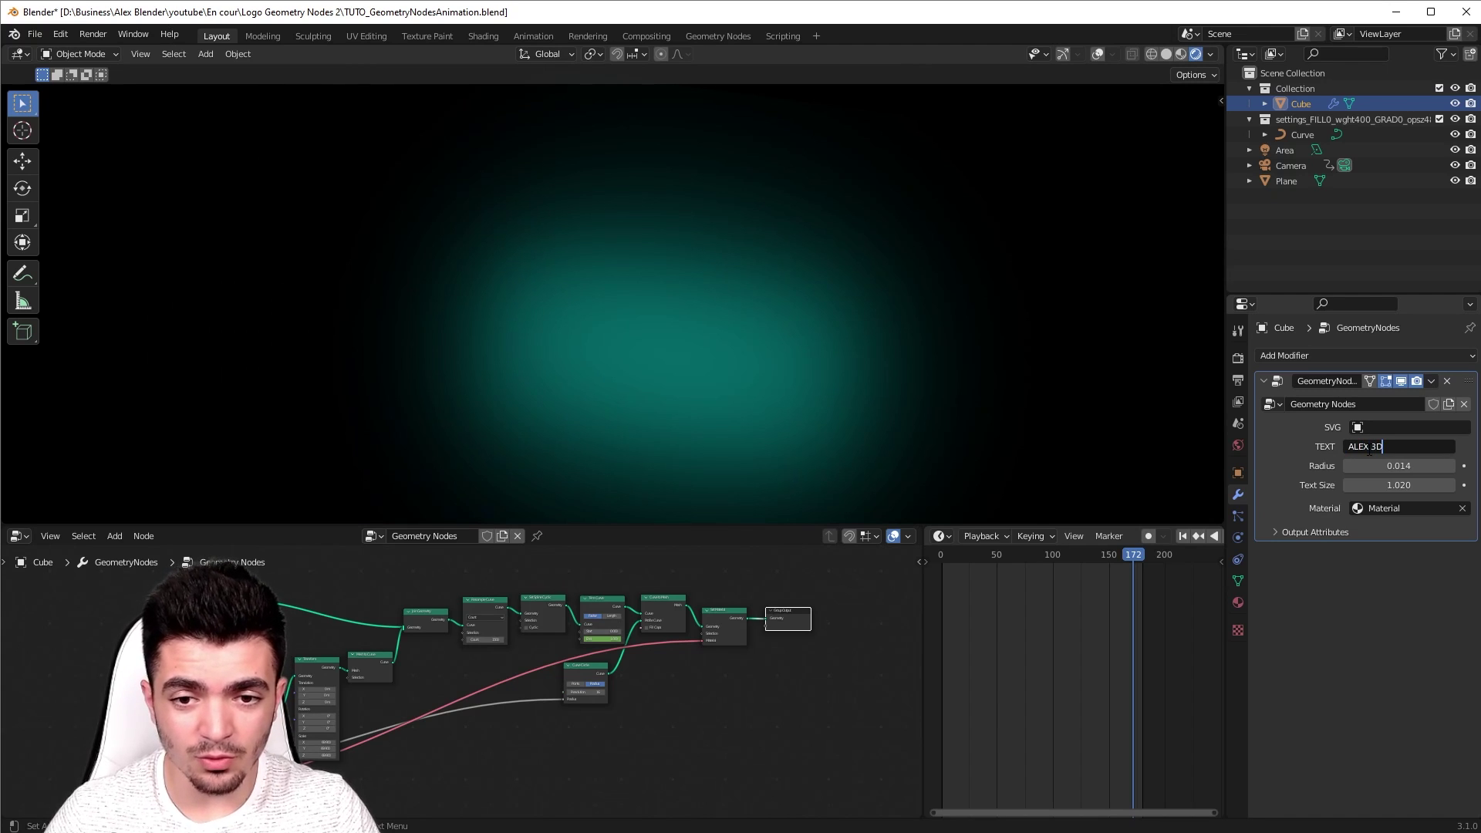
key("Return")
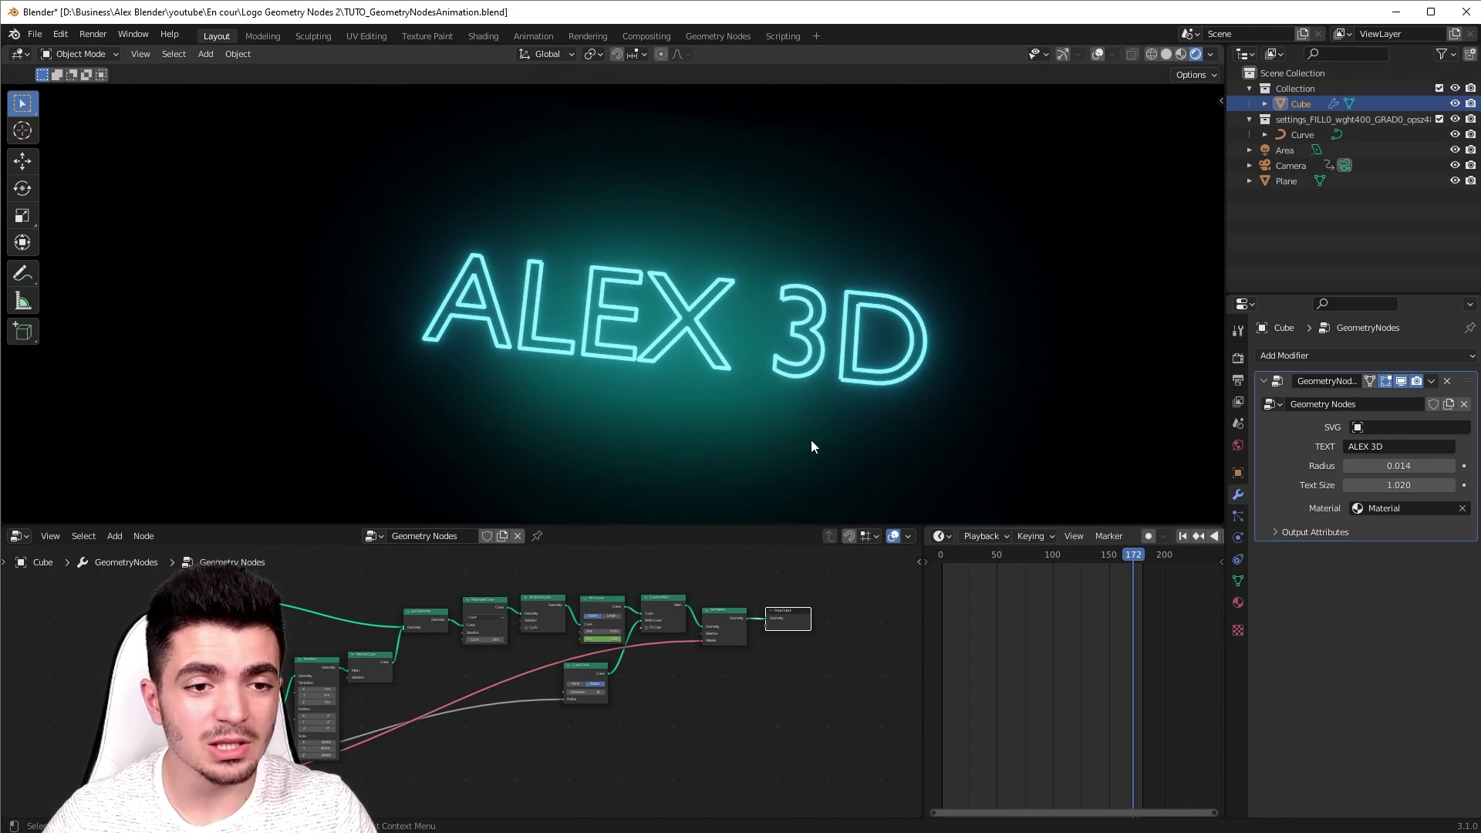
scroll(811, 446, "up", 5)
middle_click_drag(862, 337, 478, 431, "shift")
scroll(655, 393, "down", 5)
scroll(677, 427, "up", 1)
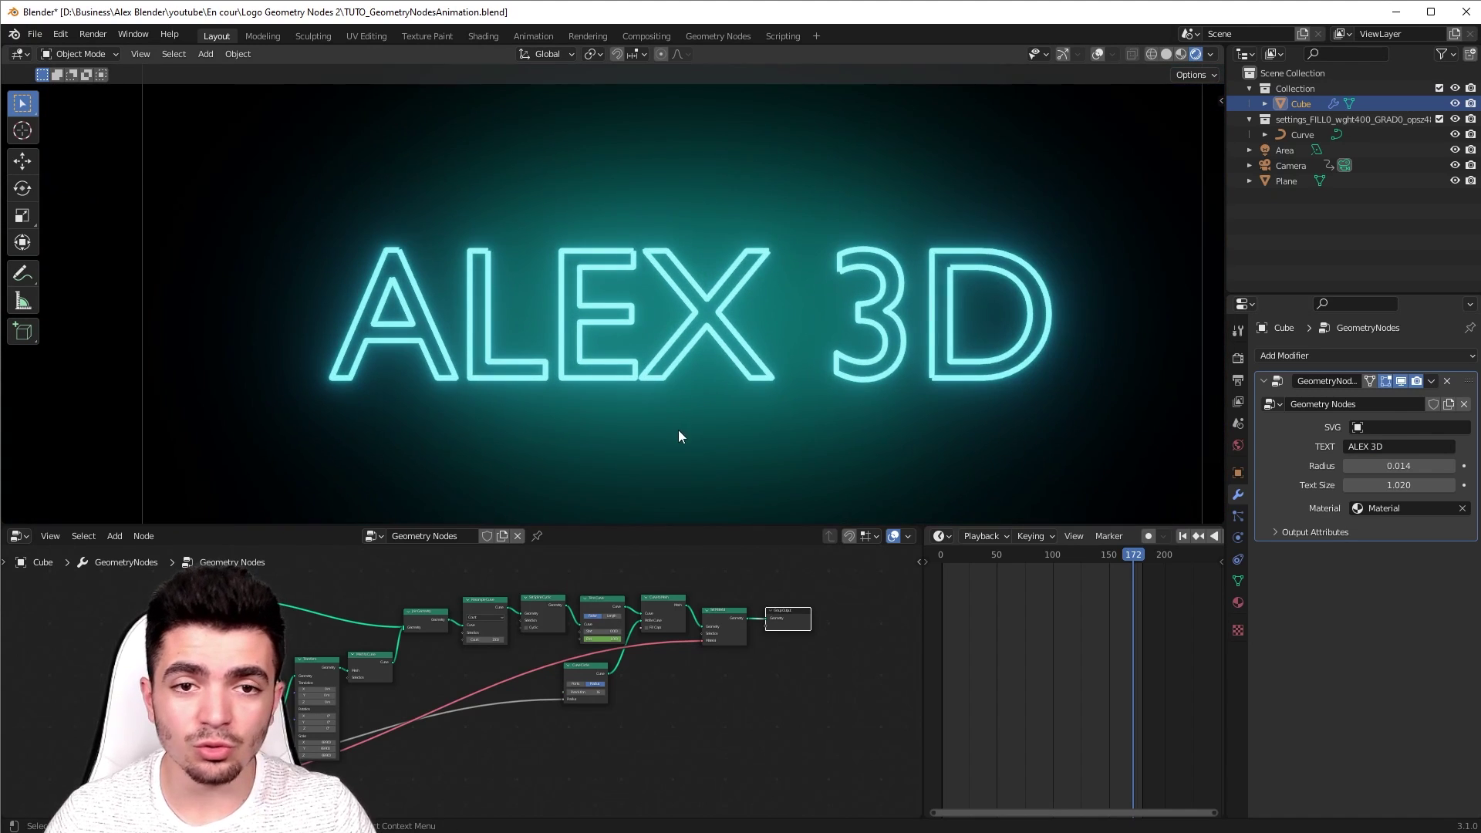
middle_click_drag(696, 425, 711, 410, "shift")
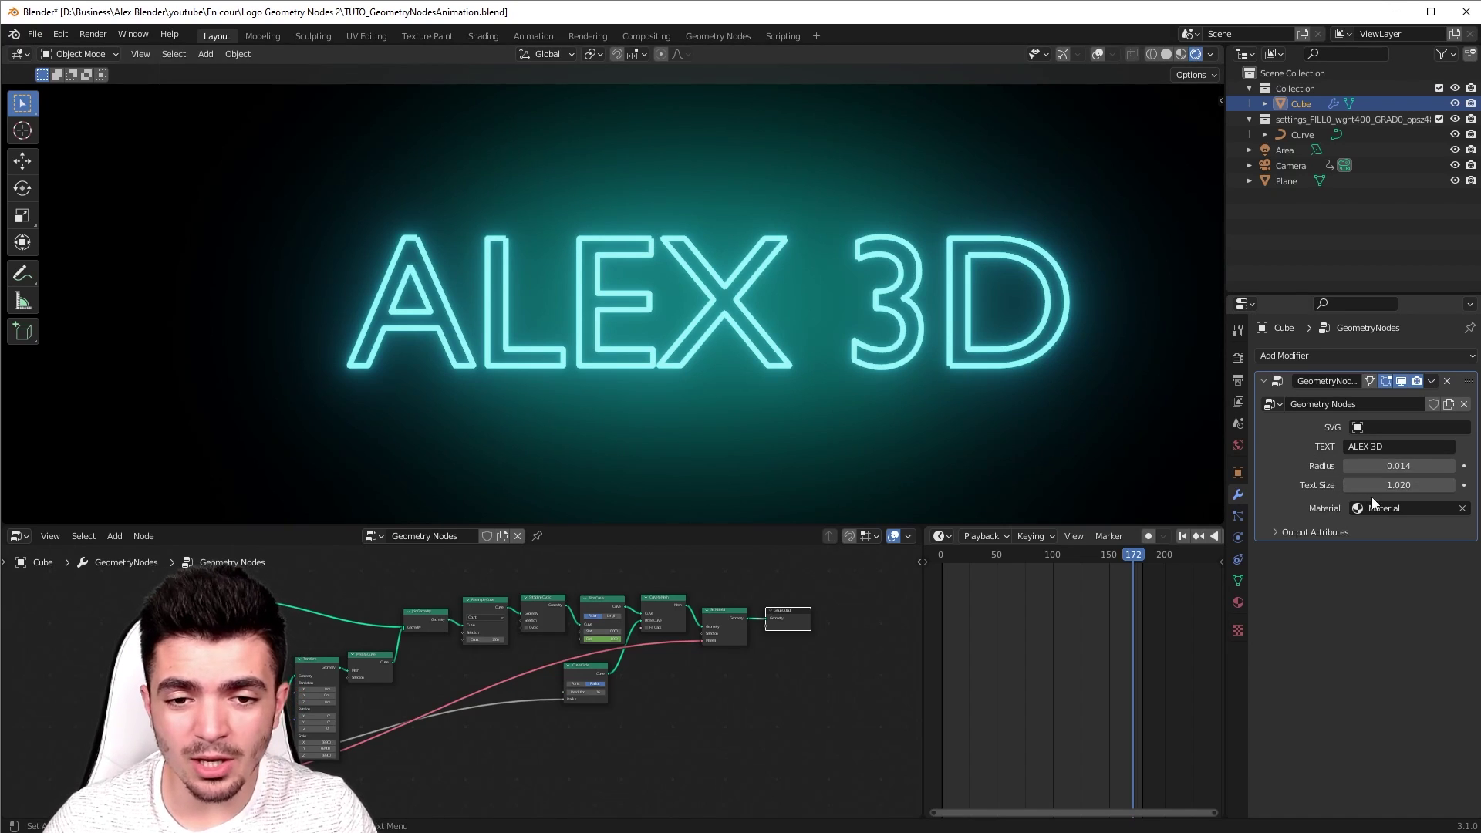
Step: Try a Radius of 0.010 on the neon lettering and set it back to 0.014
mouse_move(1389, 467)
left_mouse_down()
mouse_move(1411, 466)
mouse_move(1373, 467)
mouse_move(1390, 466)
left_mouse_up()
scroll(765, 252, "up", 2)
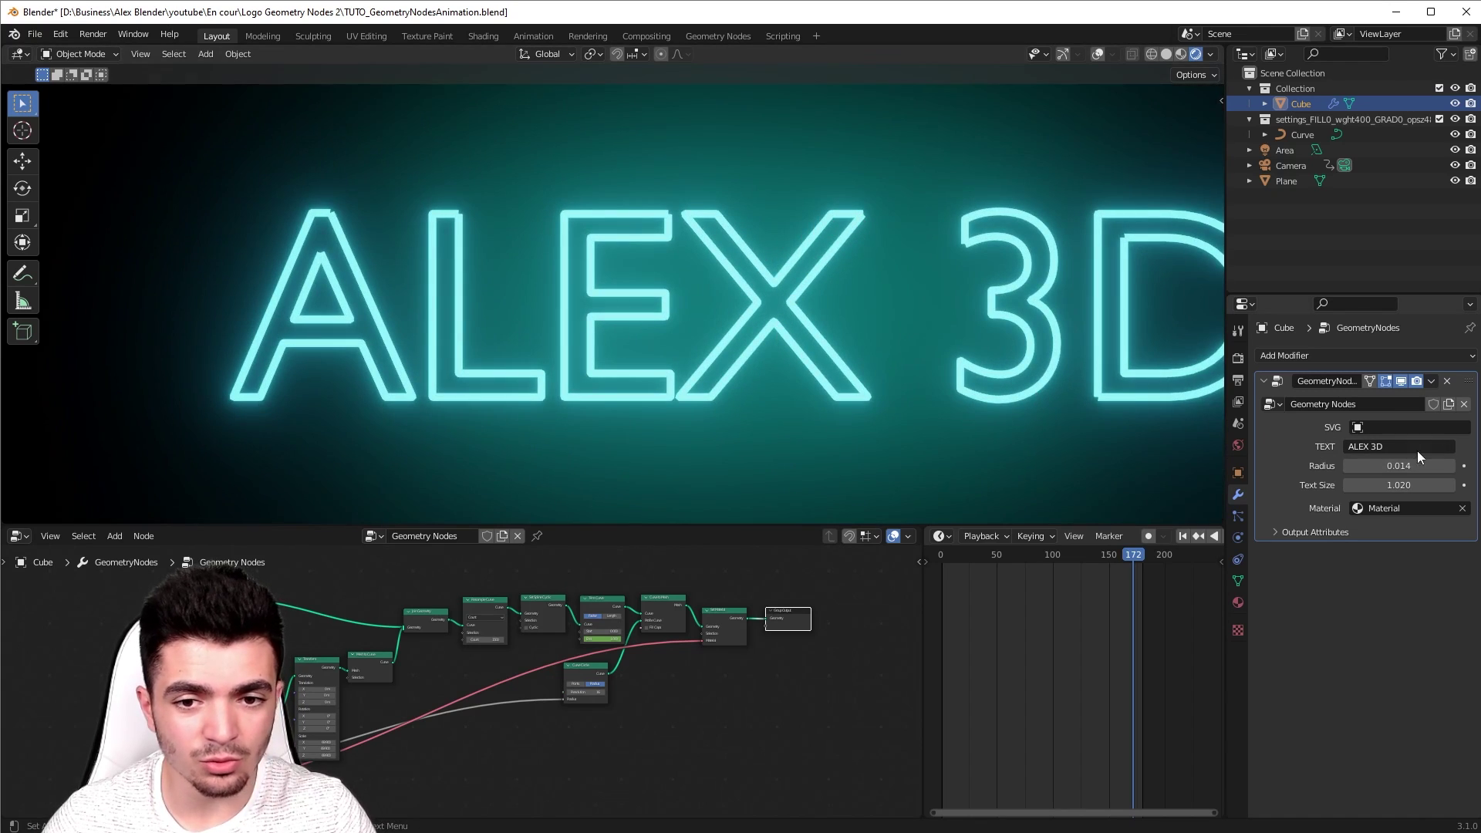
left_click(1345, 468)
left_click(1346, 468)
left_click(1452, 465)
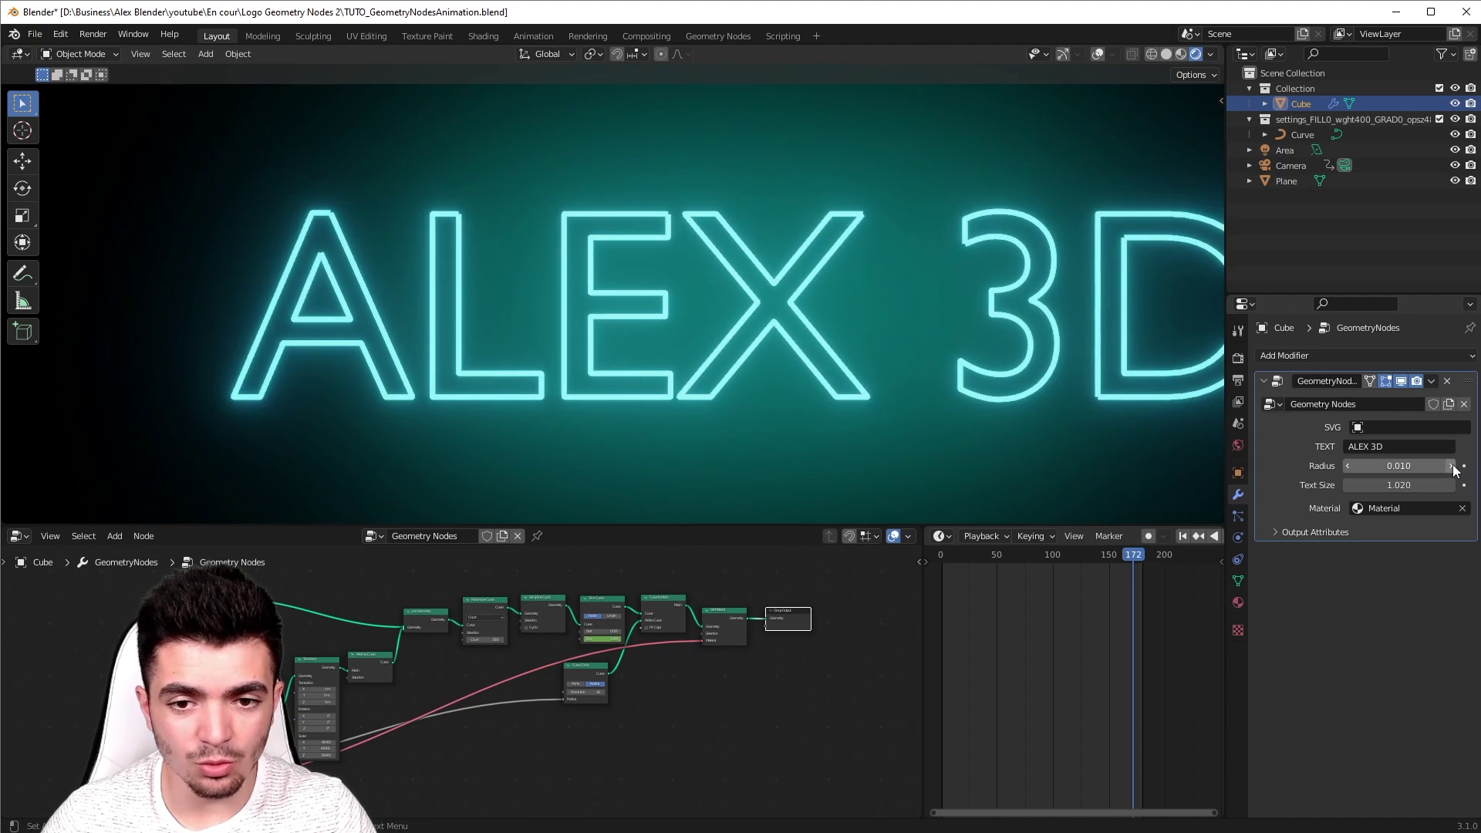
left_click_drag(1453, 467, 1404, 484)
scroll(1080, 412, "down", 2)
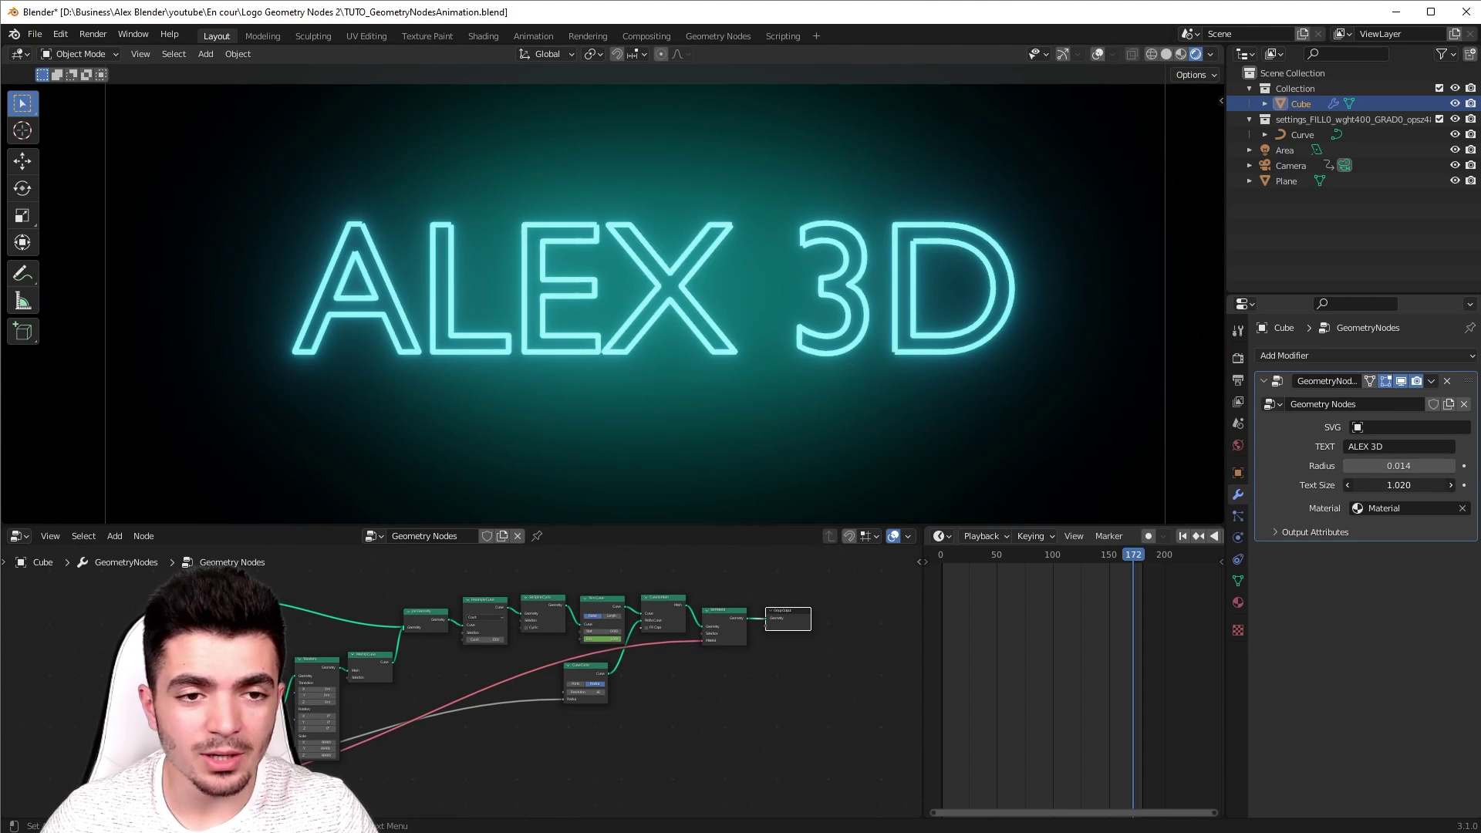
Step: Try Material.001 on the neon lettering and reassign the original Material
left_click(1400, 508)
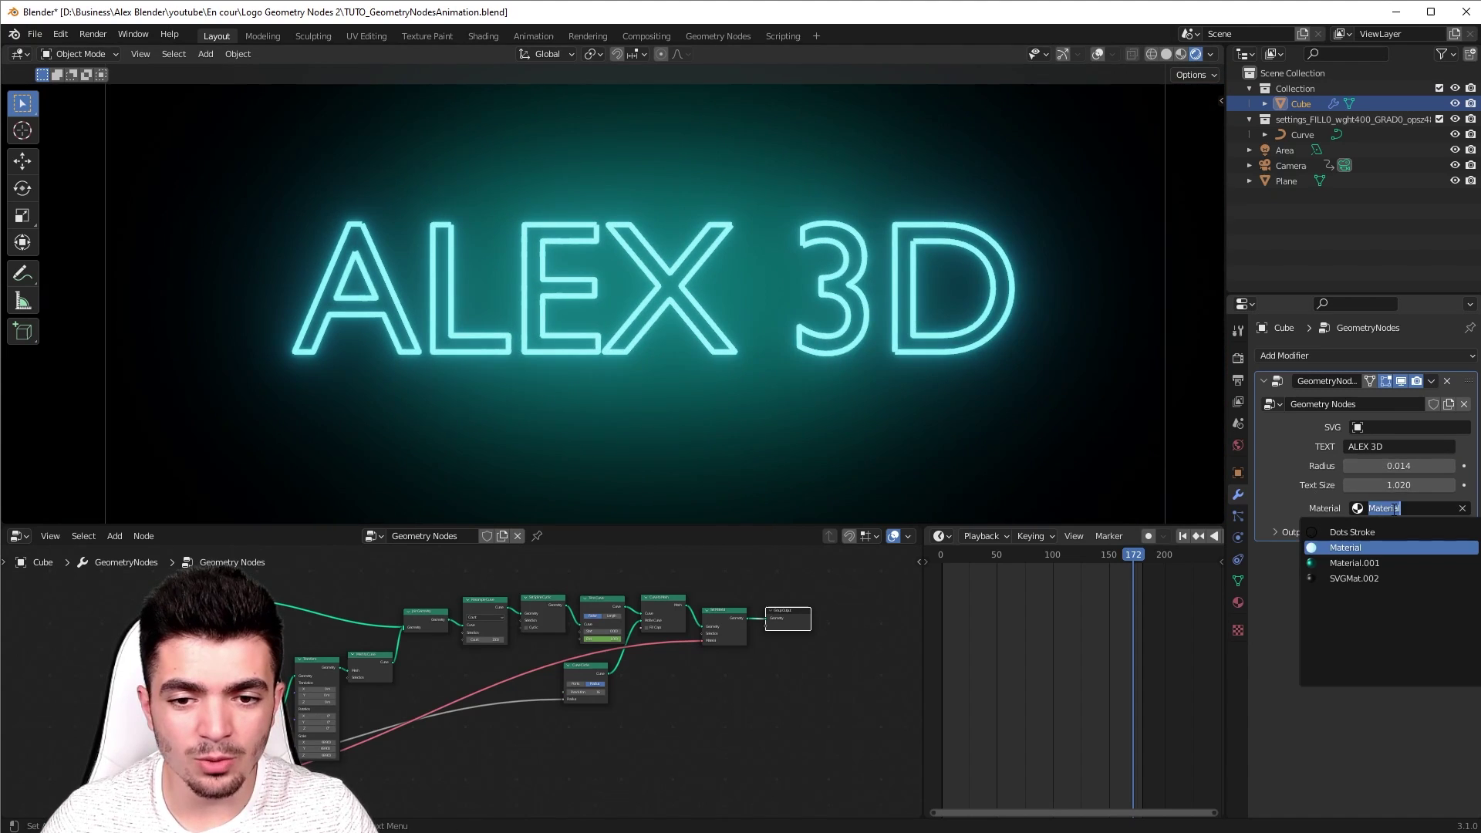
left_click(1355, 562)
left_click(1381, 508)
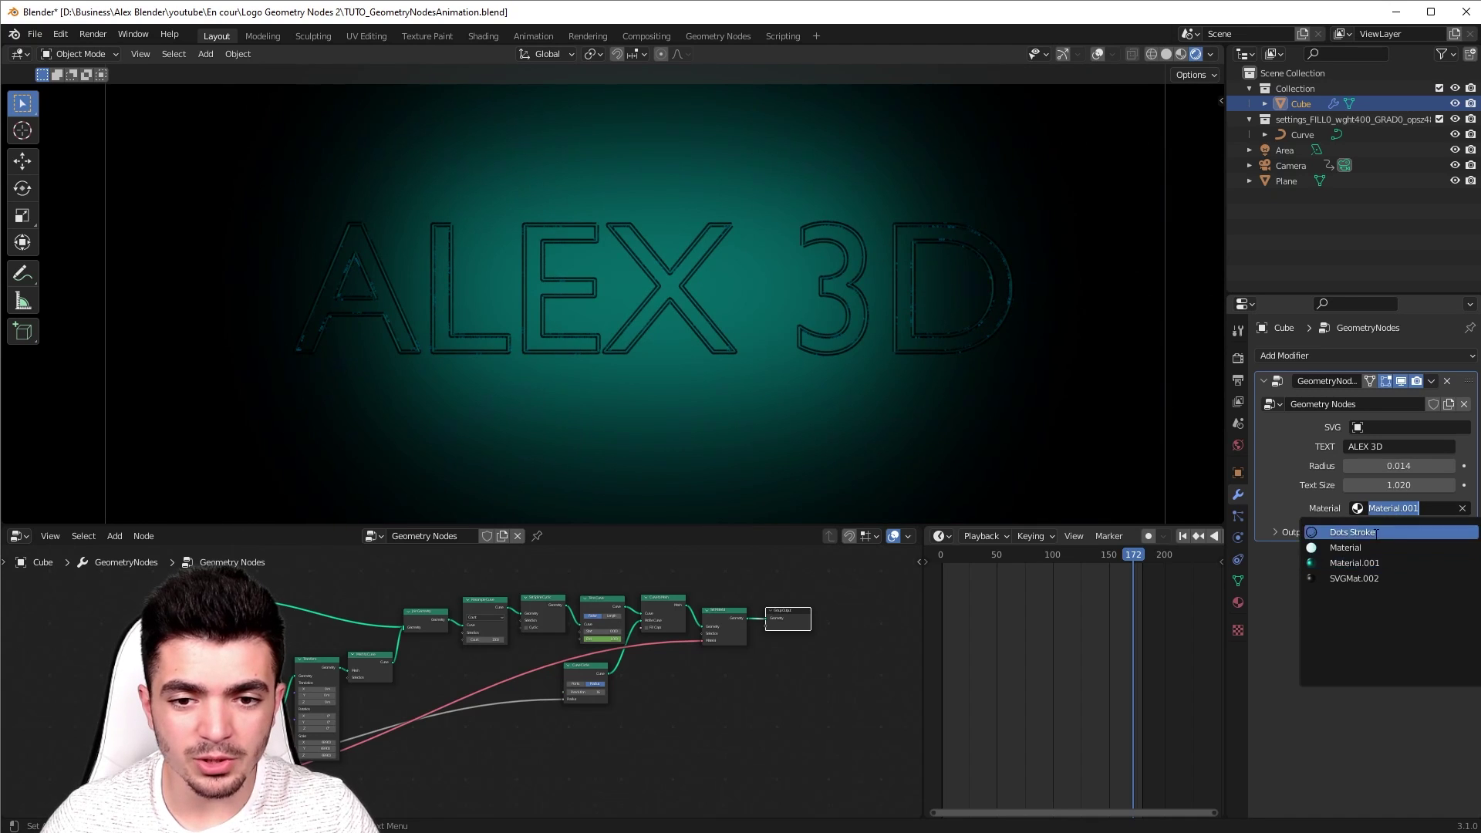
left_click(1358, 548)
scroll(1039, 392, "down", 2)
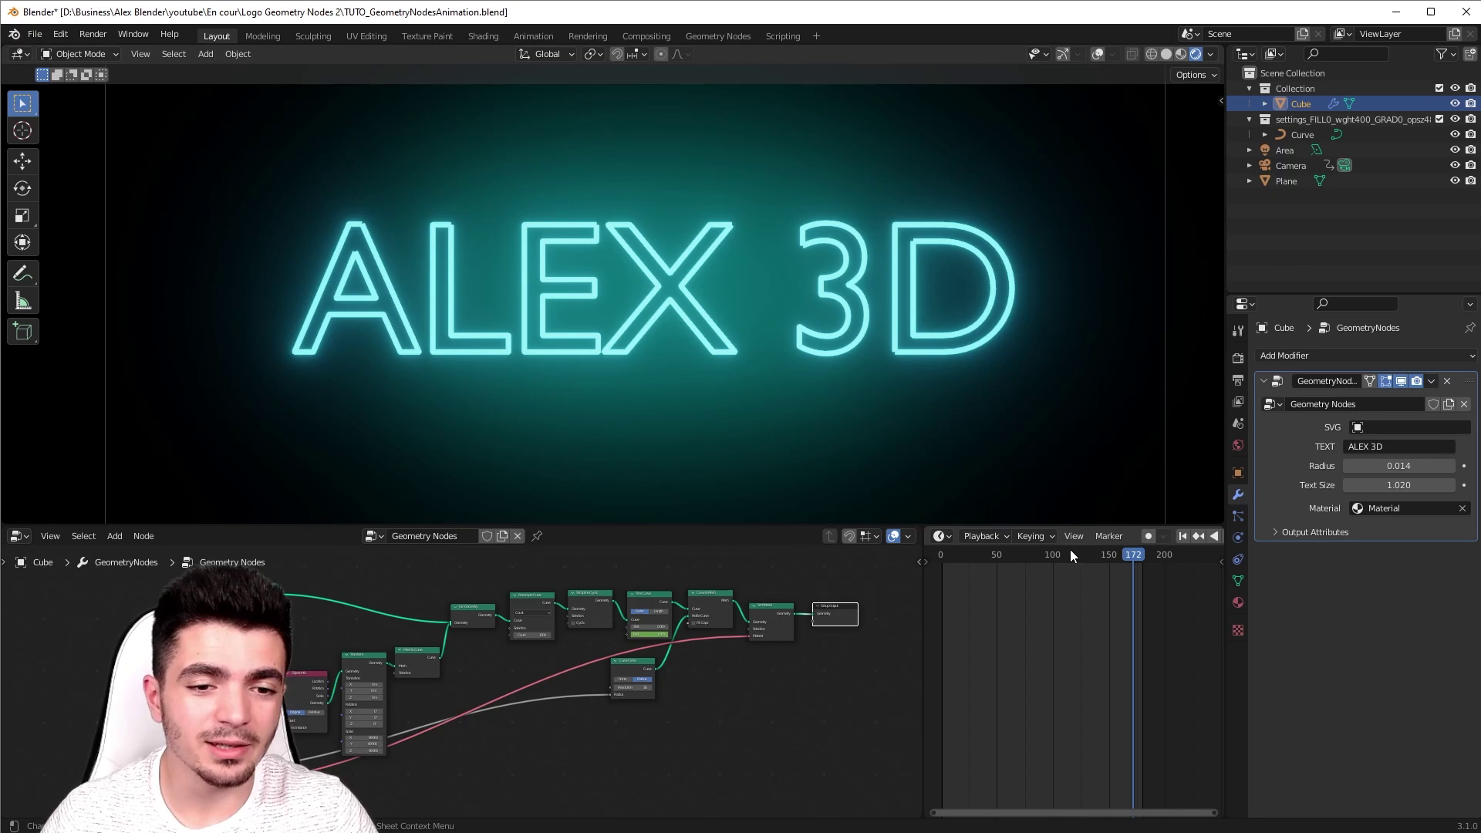
Step: Start a new General file without saving the changes to the current project
left_click(35, 34)
mouse_move(81, 54)
left_click(261, 48)
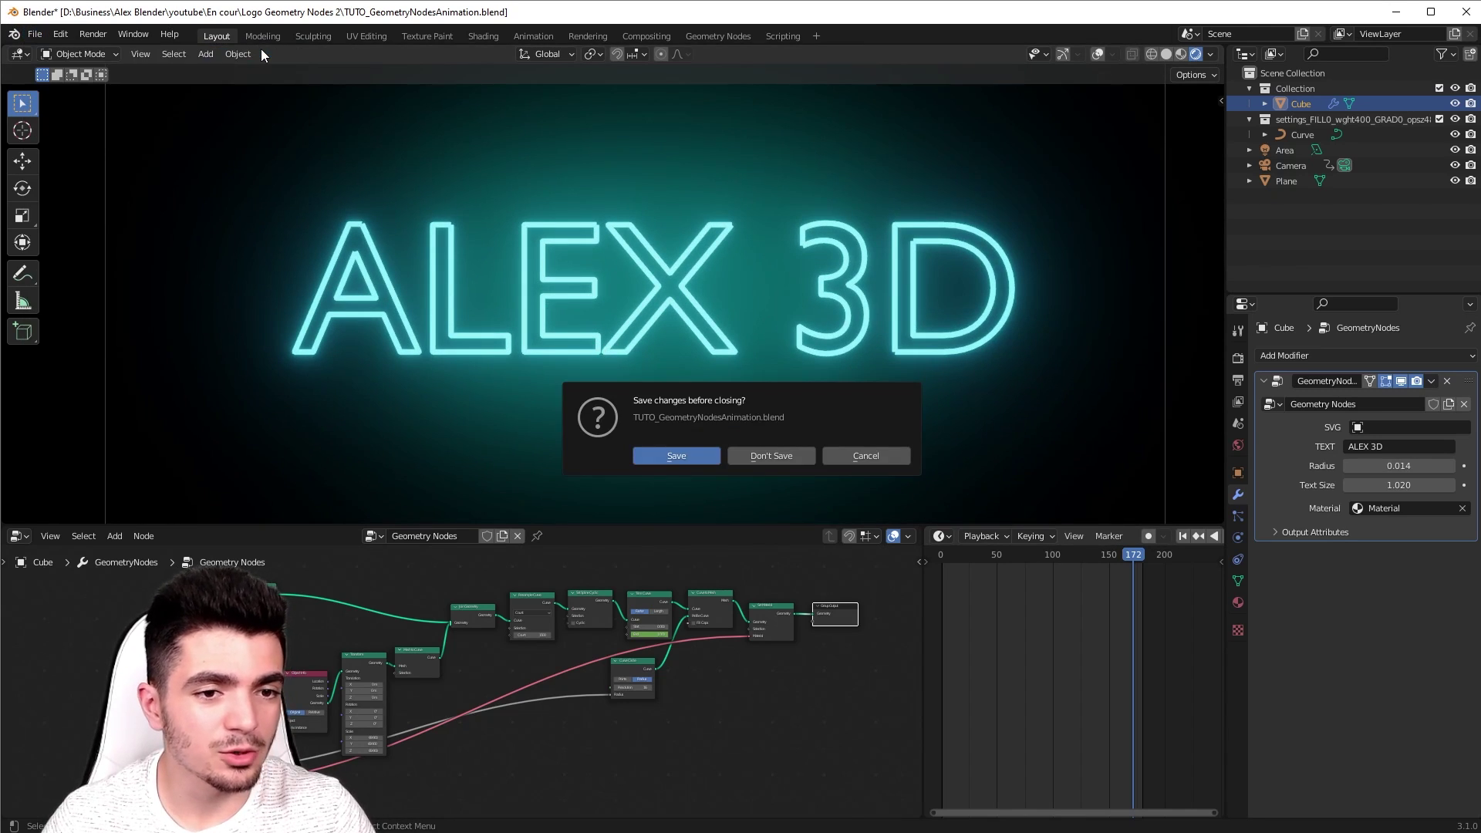
left_click(764, 455)
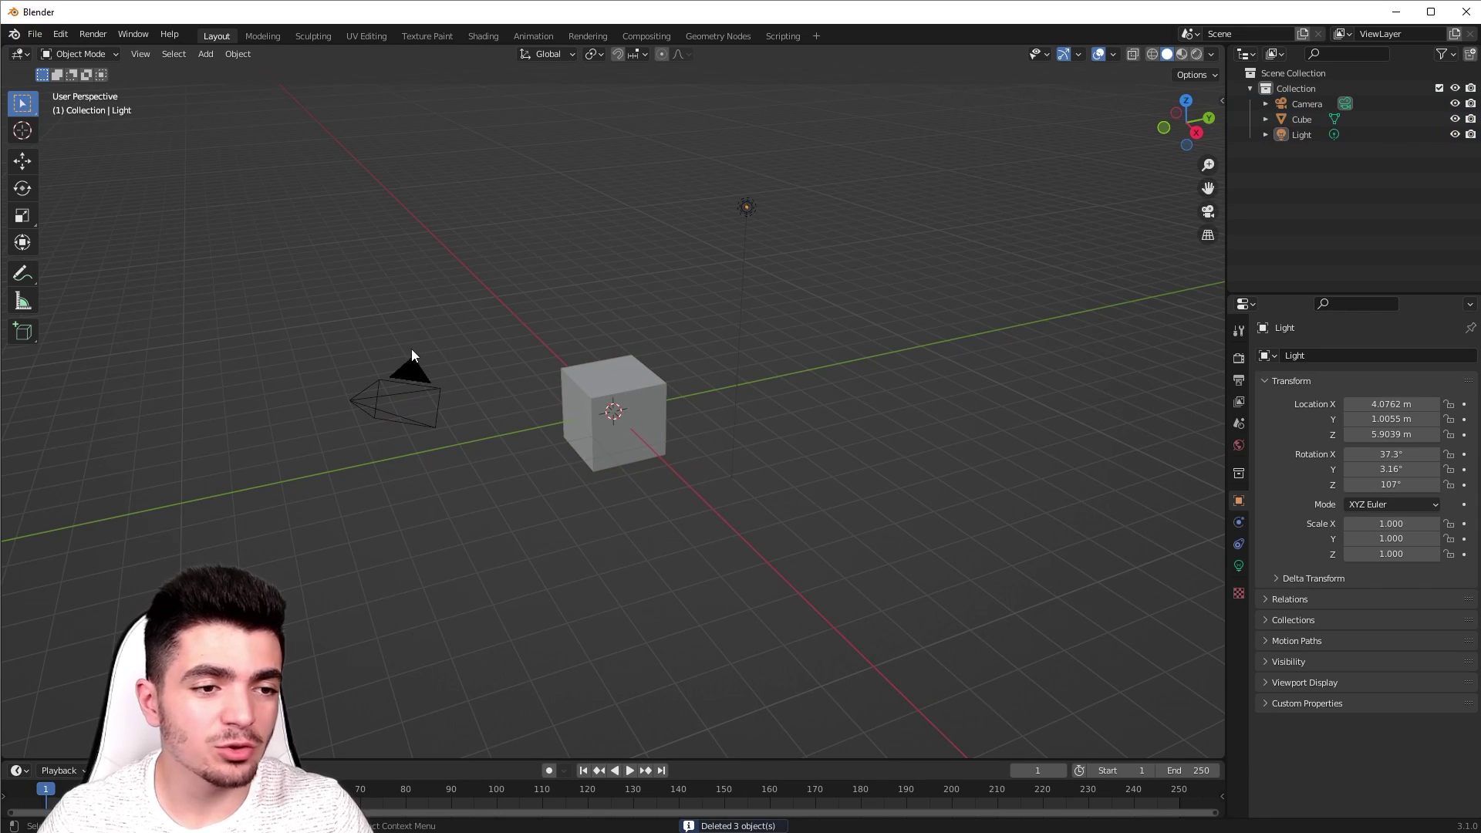
Step: Delete the default camera and light from the scene, keeping the cube
left_click(416, 371)
left_click(742, 208, "shift")
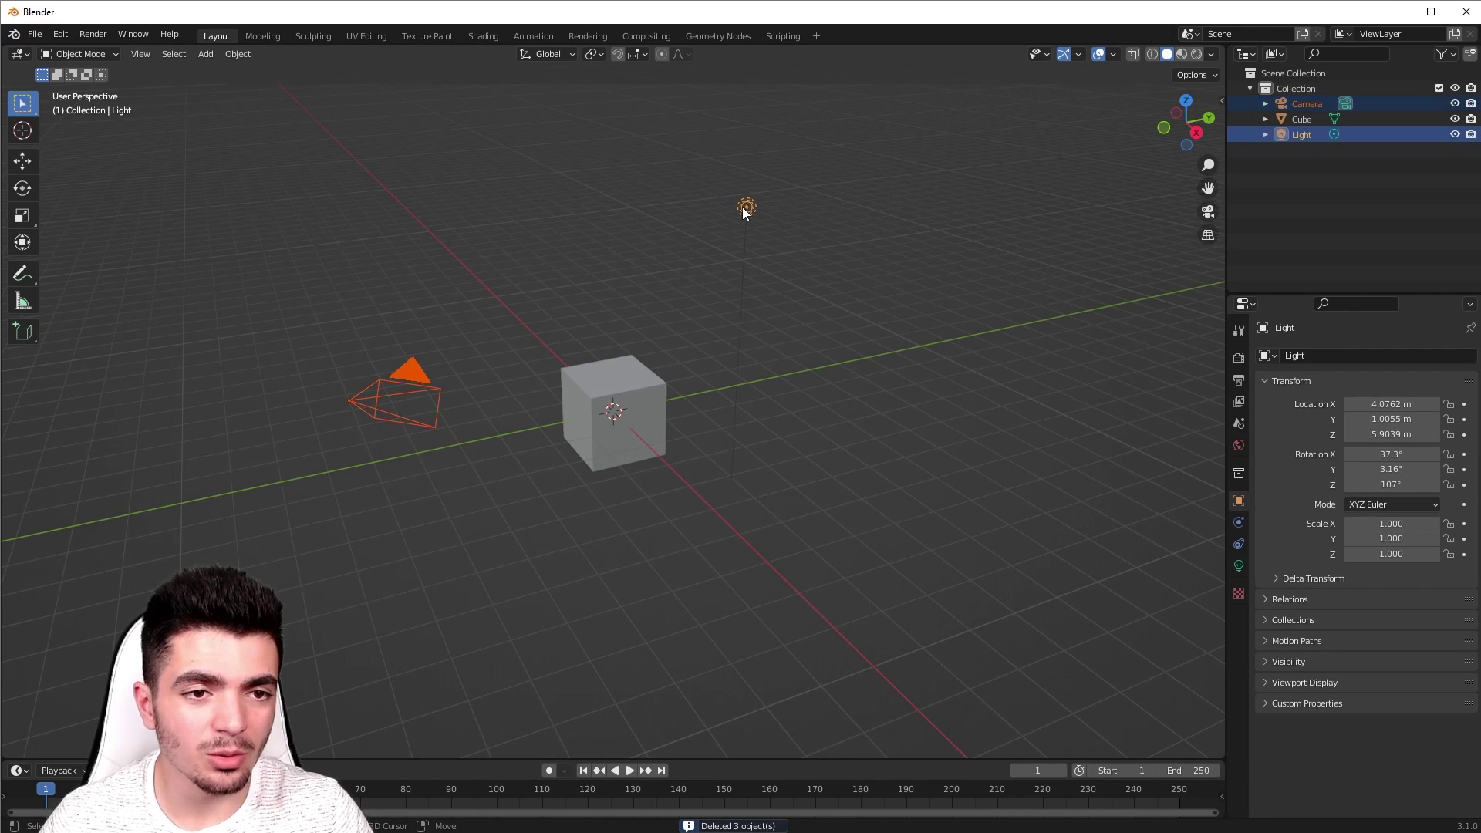
key("Delete")
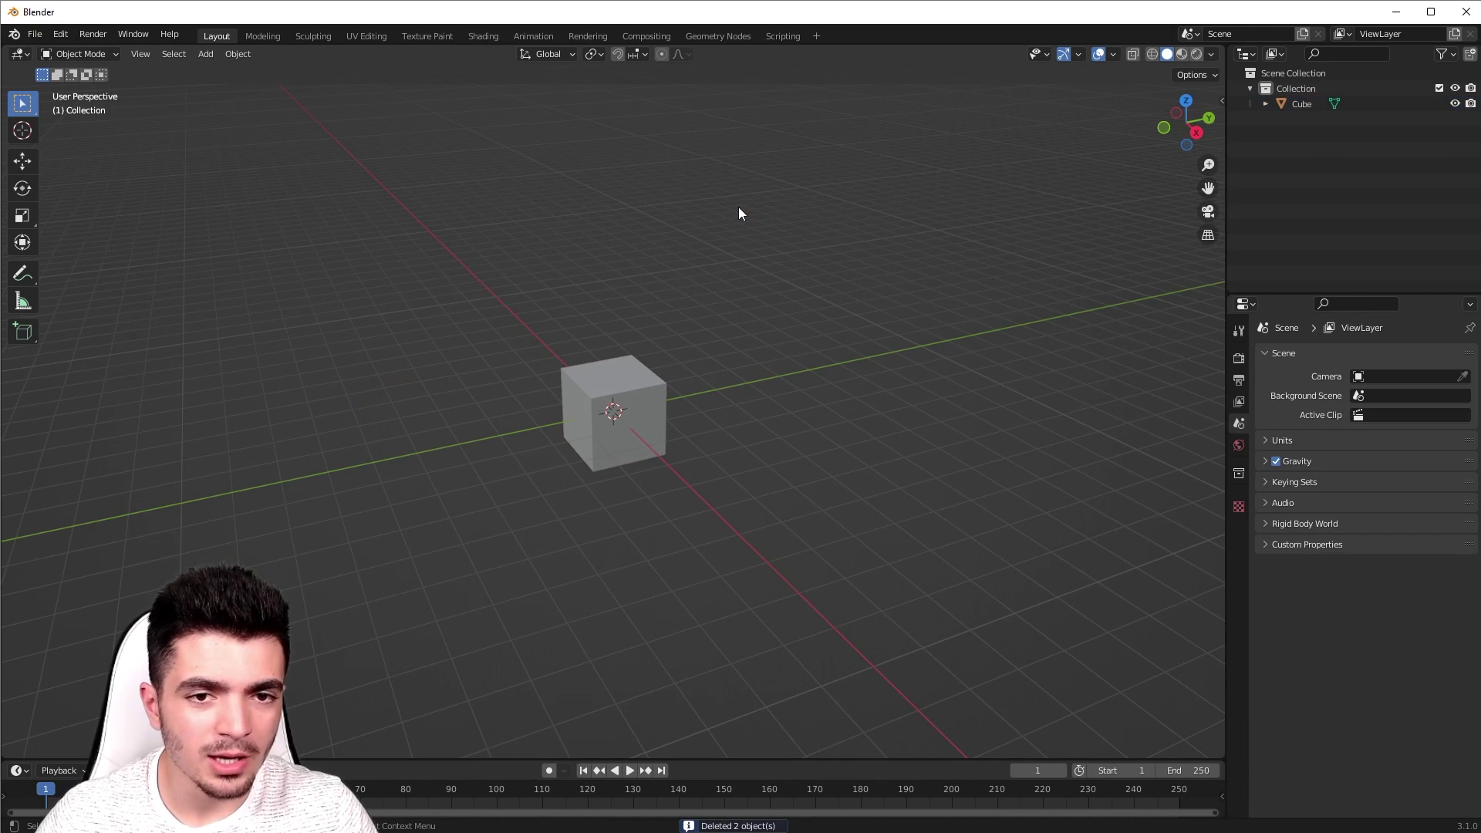
Step: Enlarge the timeline area, switch it to the Geometry Node Editor, and create a new node tree on the cube
left_click(602, 395)
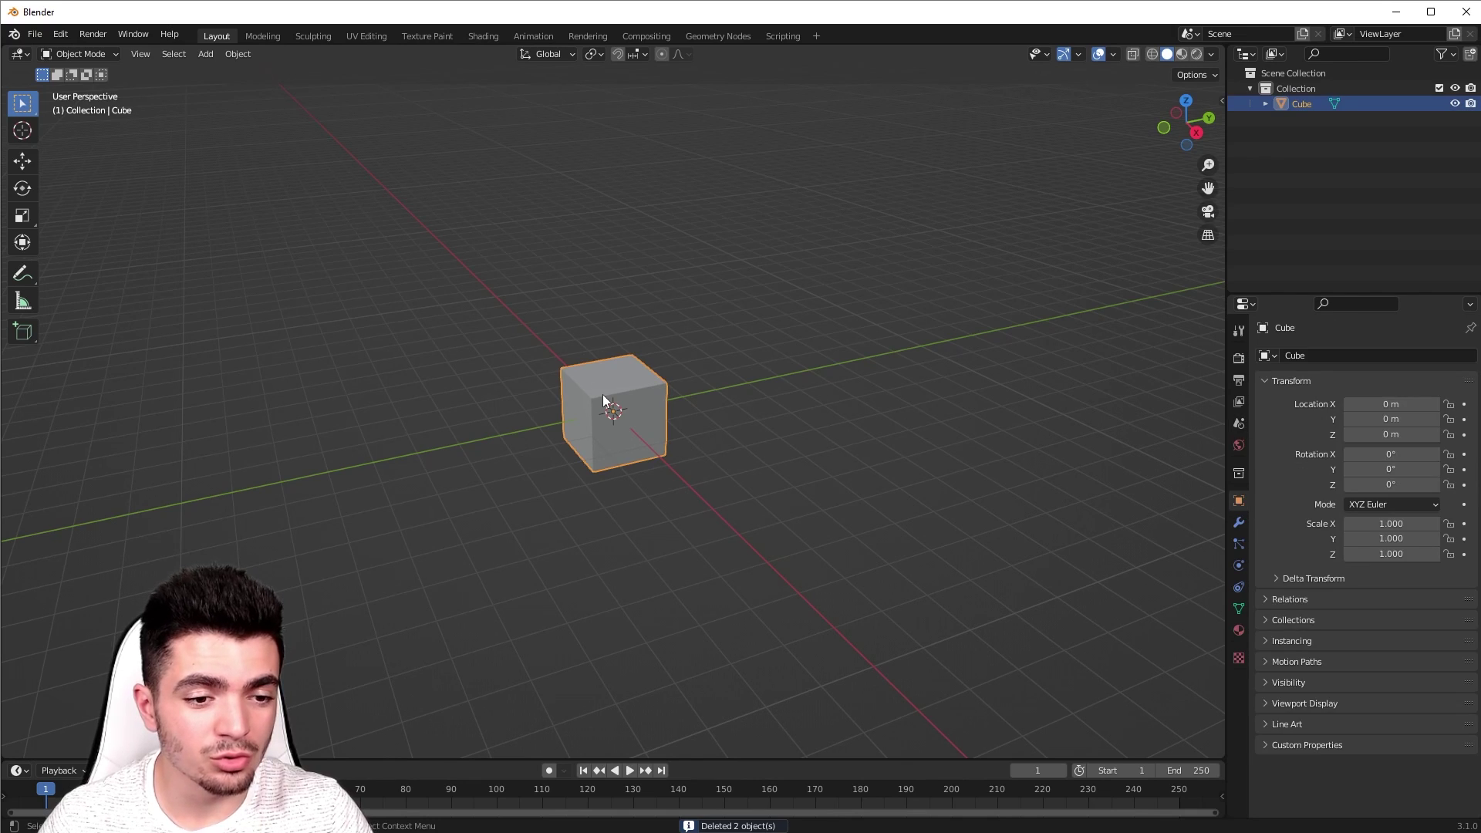
left_click_drag(325, 761, 337, 521)
left_click(19, 536)
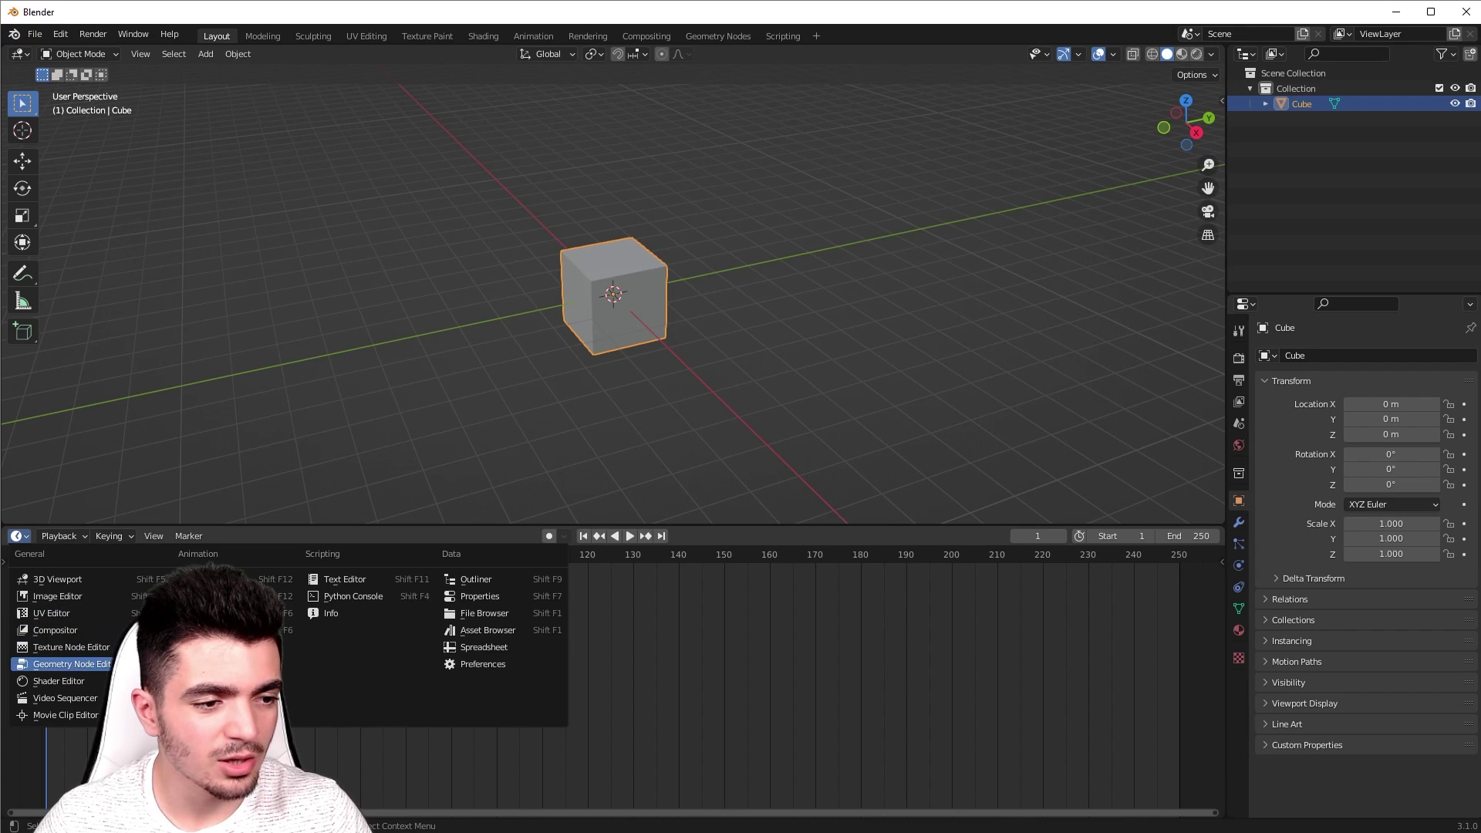
left_click(66, 664)
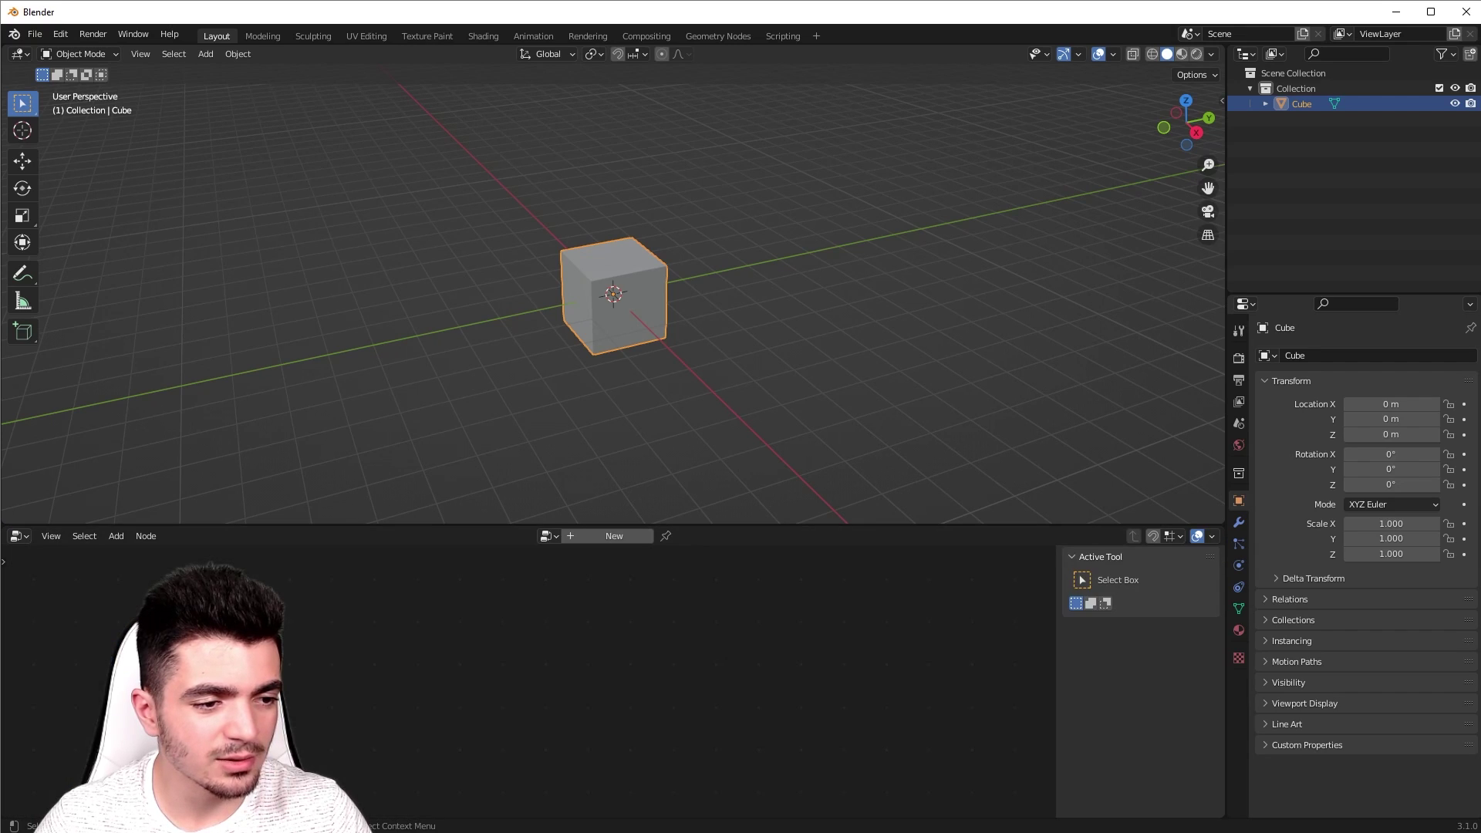
left_click(626, 539)
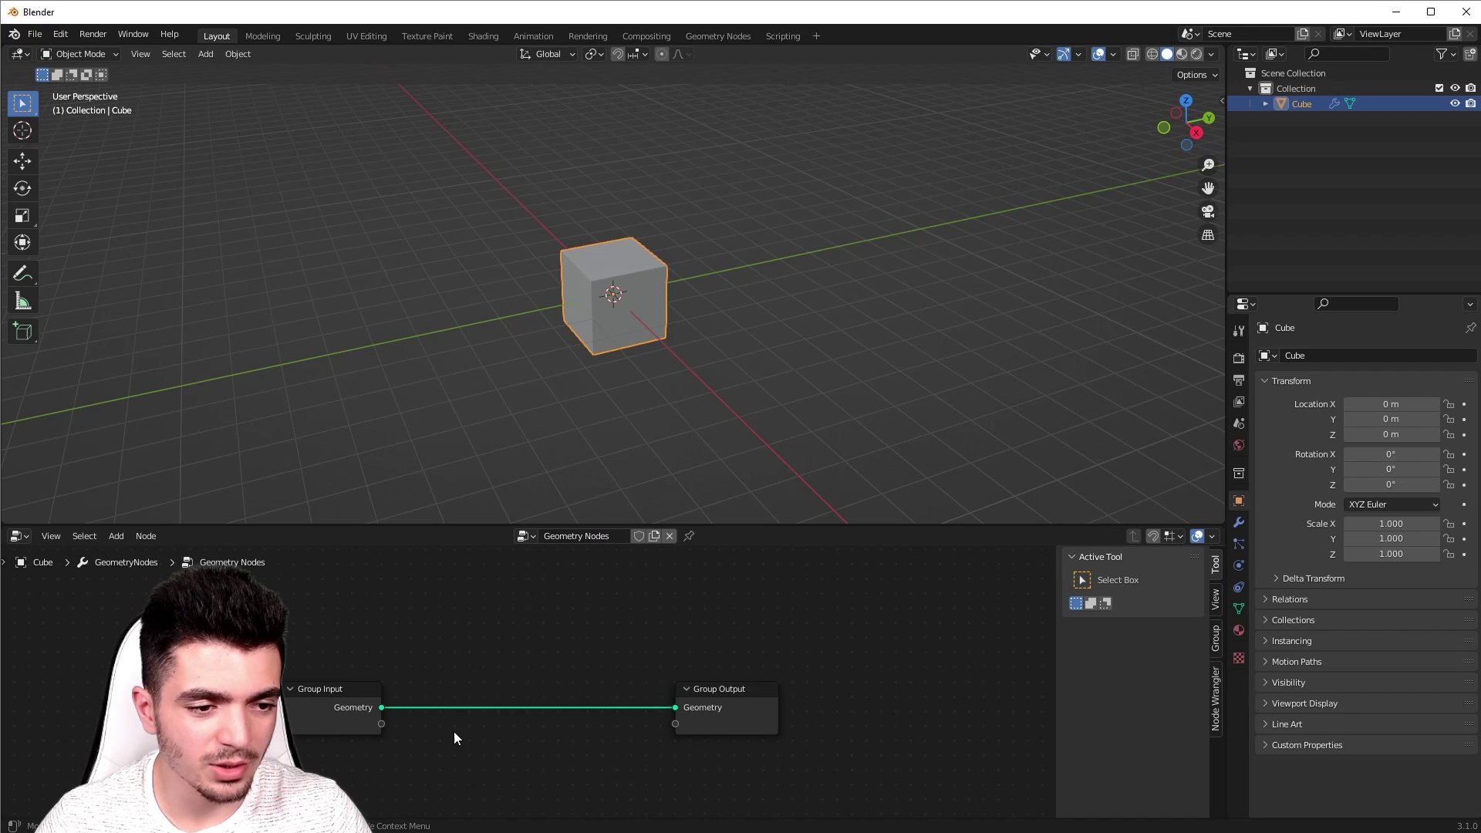
Step: Delete the Group Input node and move the Group Output node aside to make room for new nodes
middle_click_drag(453, 732, 539, 678)
left_click(412, 641)
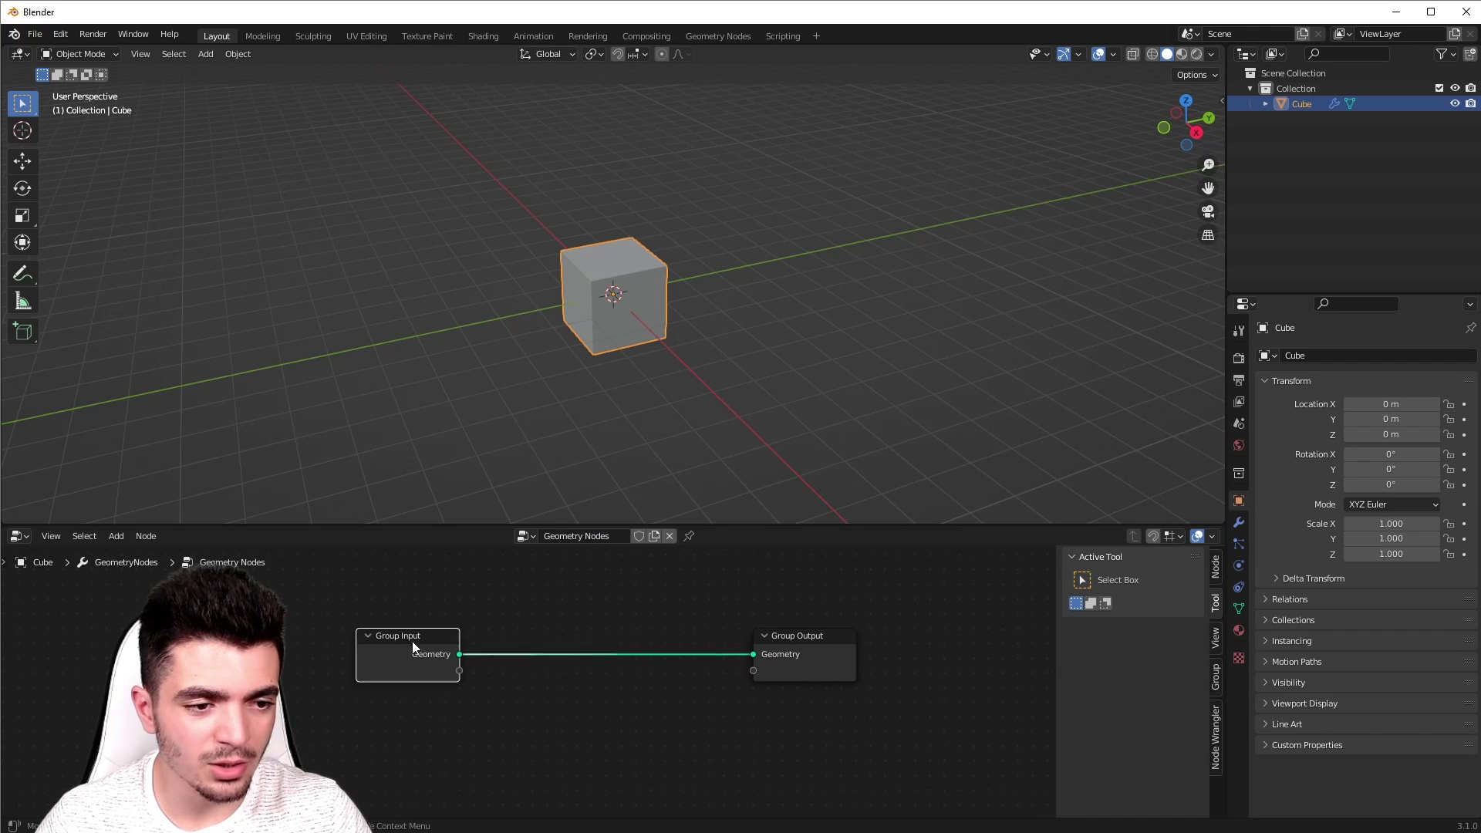
left_click_drag(412, 641, 377, 639)
mouse_move(782, 633)
left_mouse_down()
mouse_move(810, 634)
mouse_move(773, 637)
mouse_move(788, 634)
left_mouse_up()
left_click_drag(498, 589, 308, 739)
left_click_drag(356, 631, 347, 634)
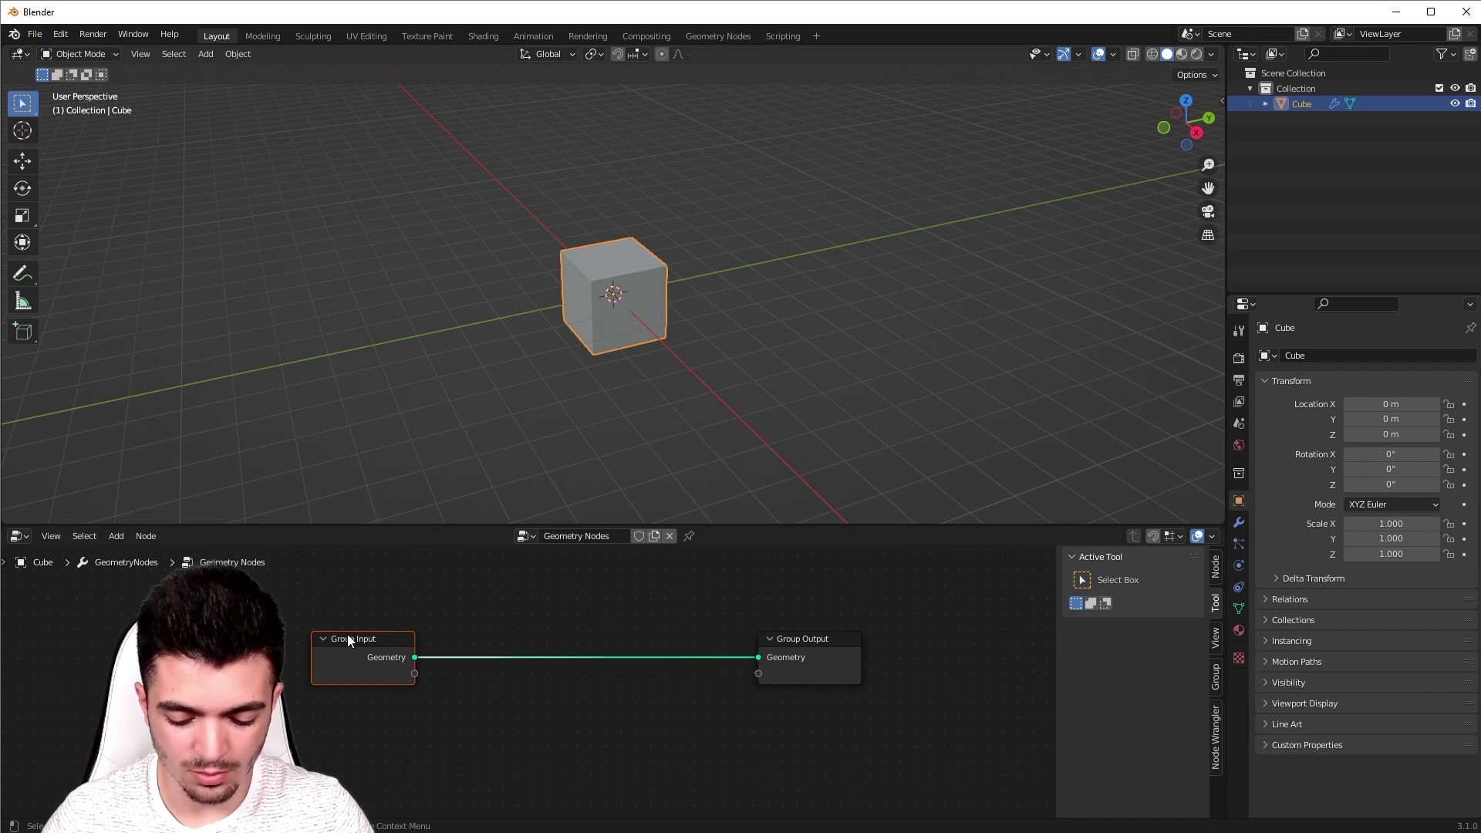
key("x")
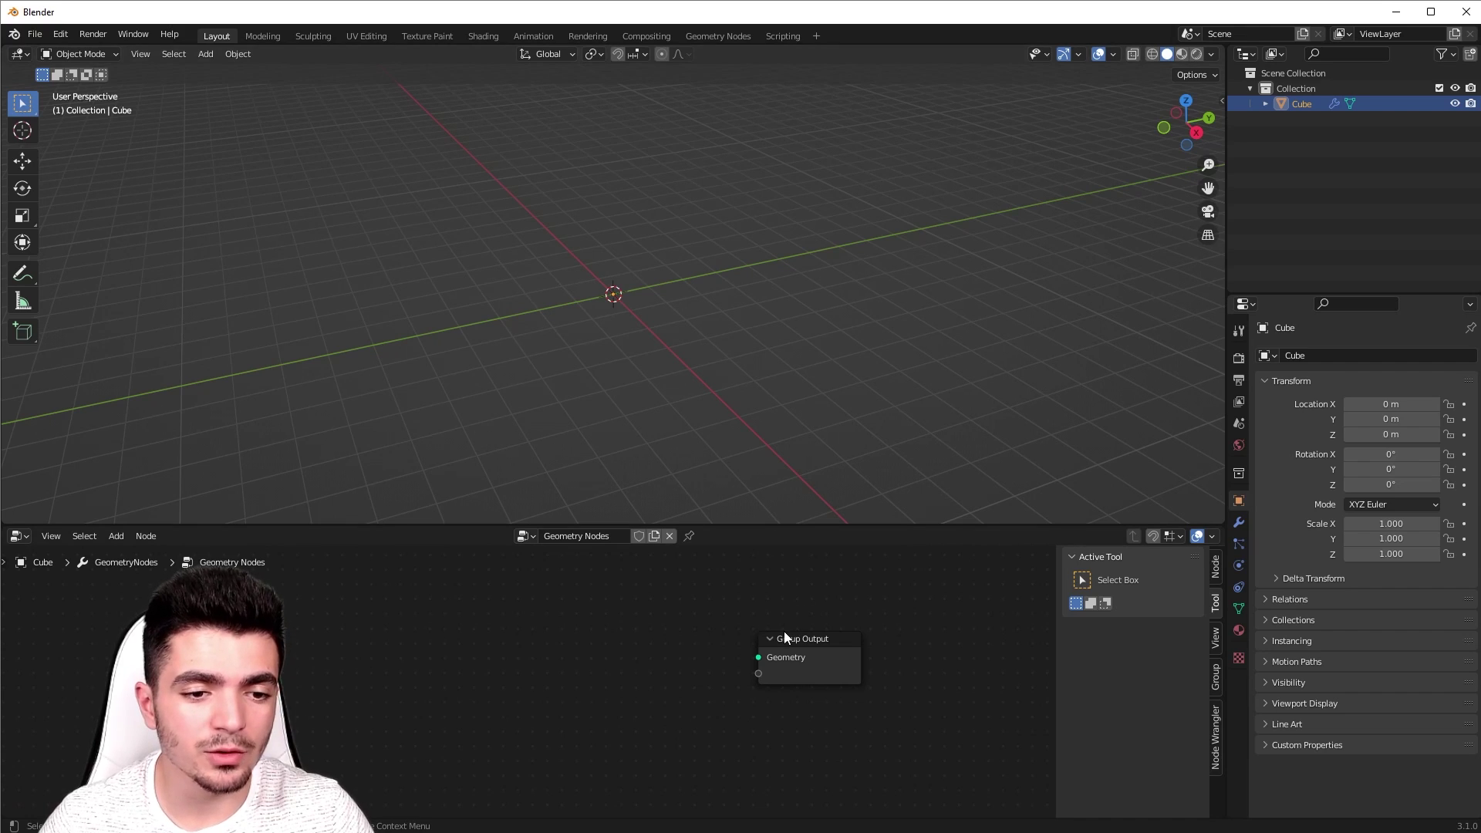
left_click_drag(783, 631, 839, 611)
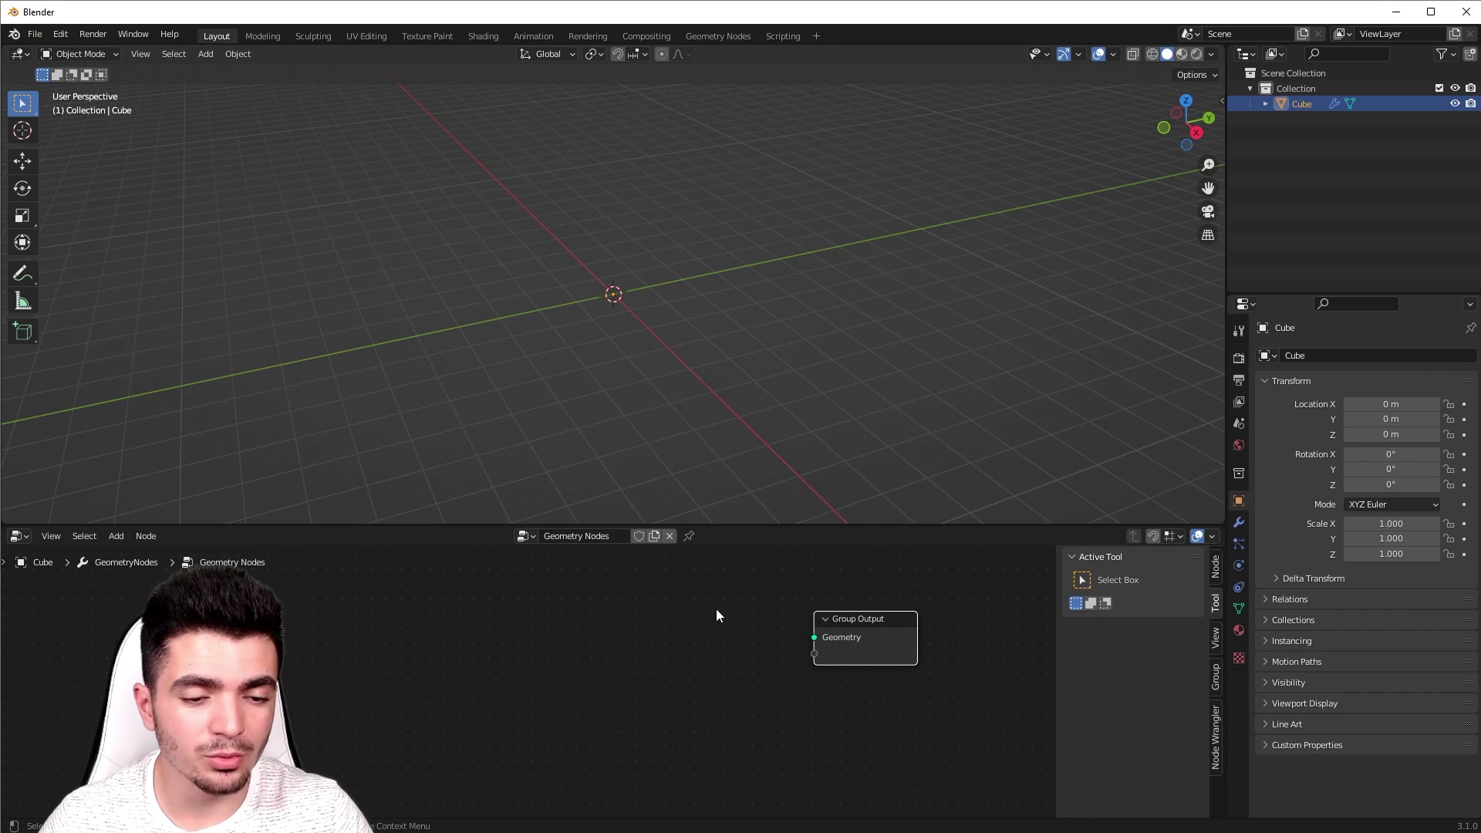
Step: Add a String to Curves node to the node tree, placed ahead of the Group Output node
scroll(701, 600, "down", 6)
scroll(701, 600, "up", 2)
left_click(660, 678)
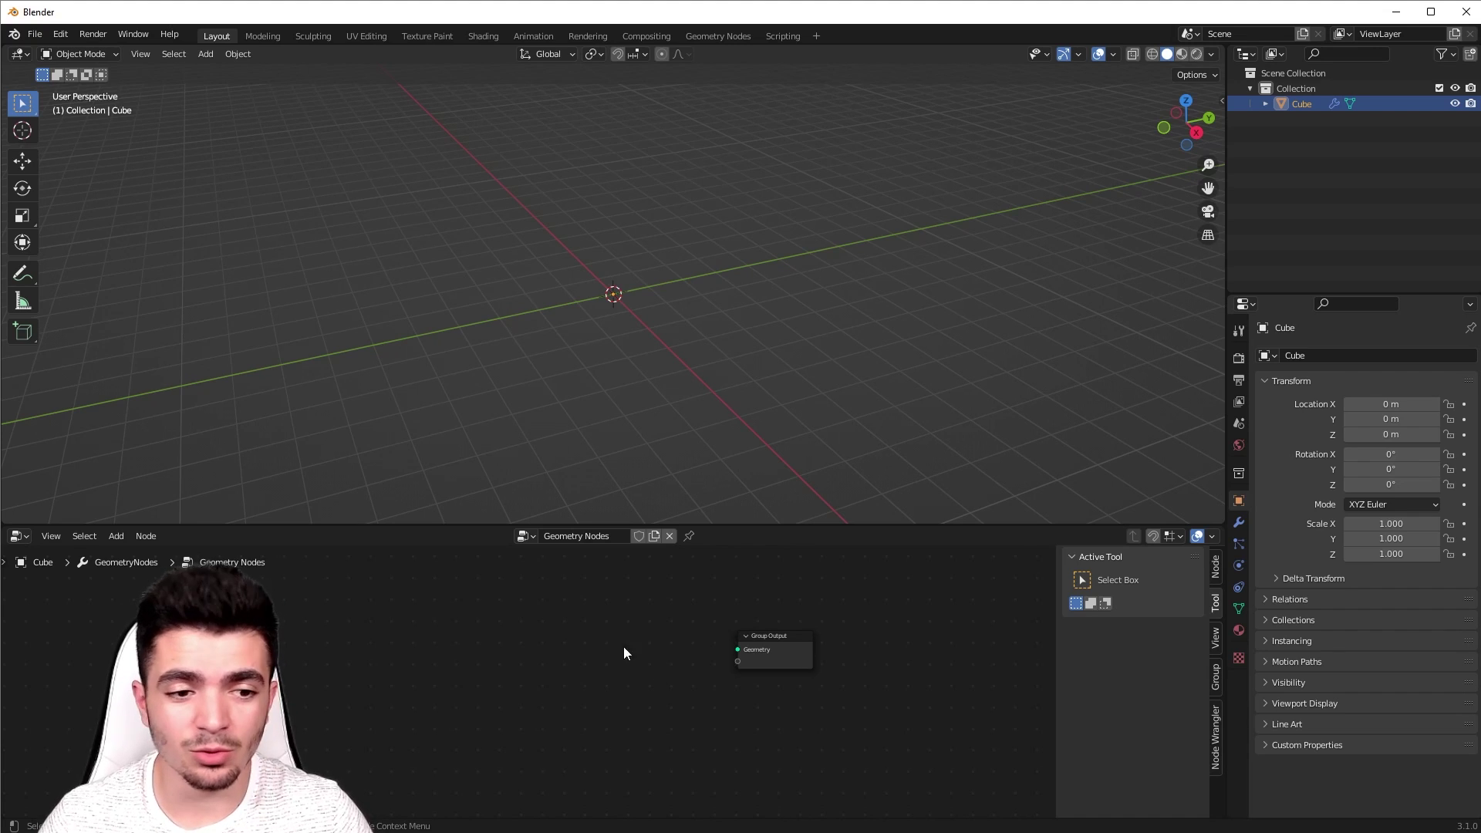
scroll(623, 653, "up", 3)
key("shift+a")
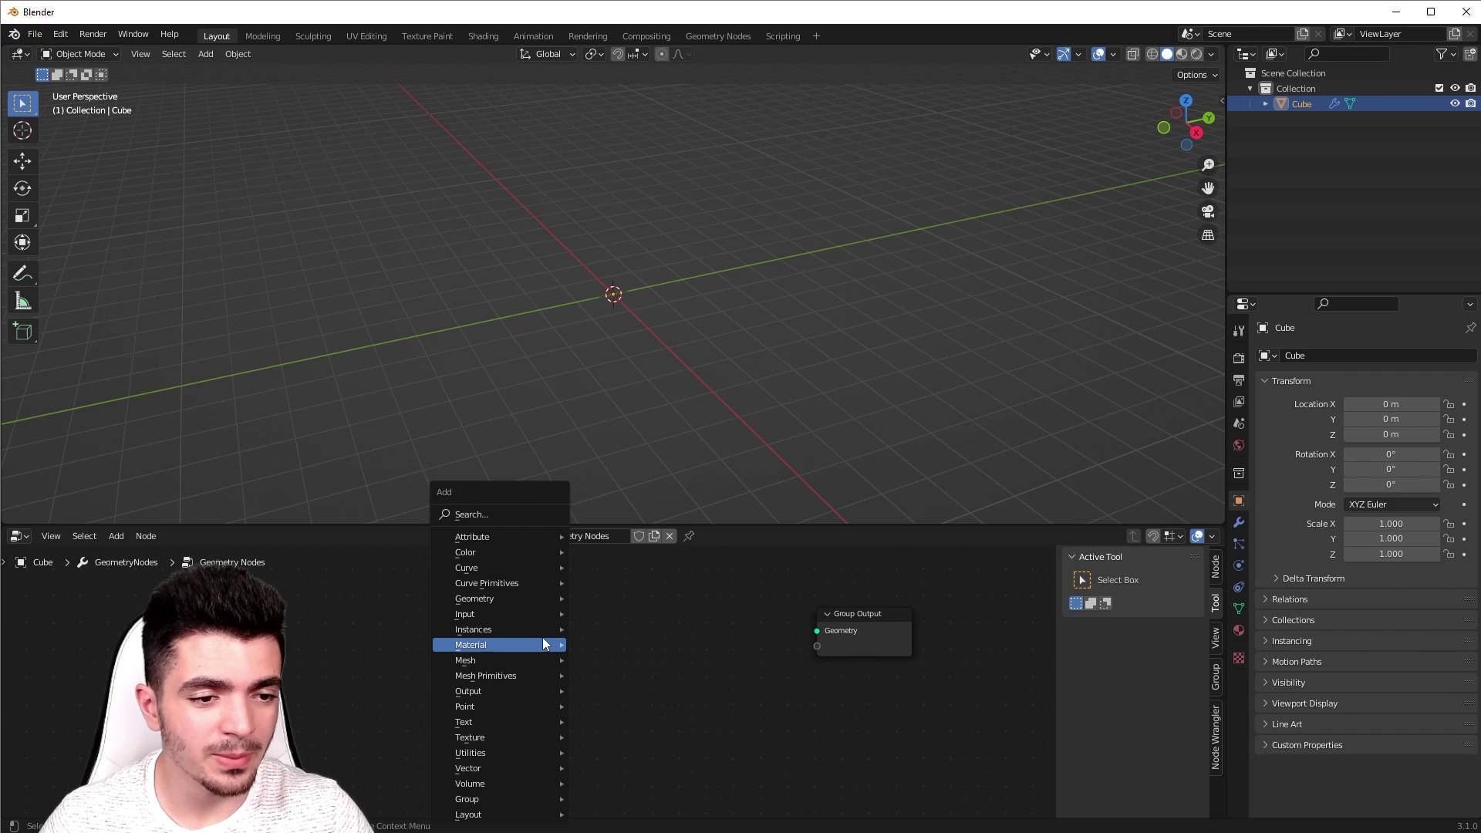
left_click(476, 514)
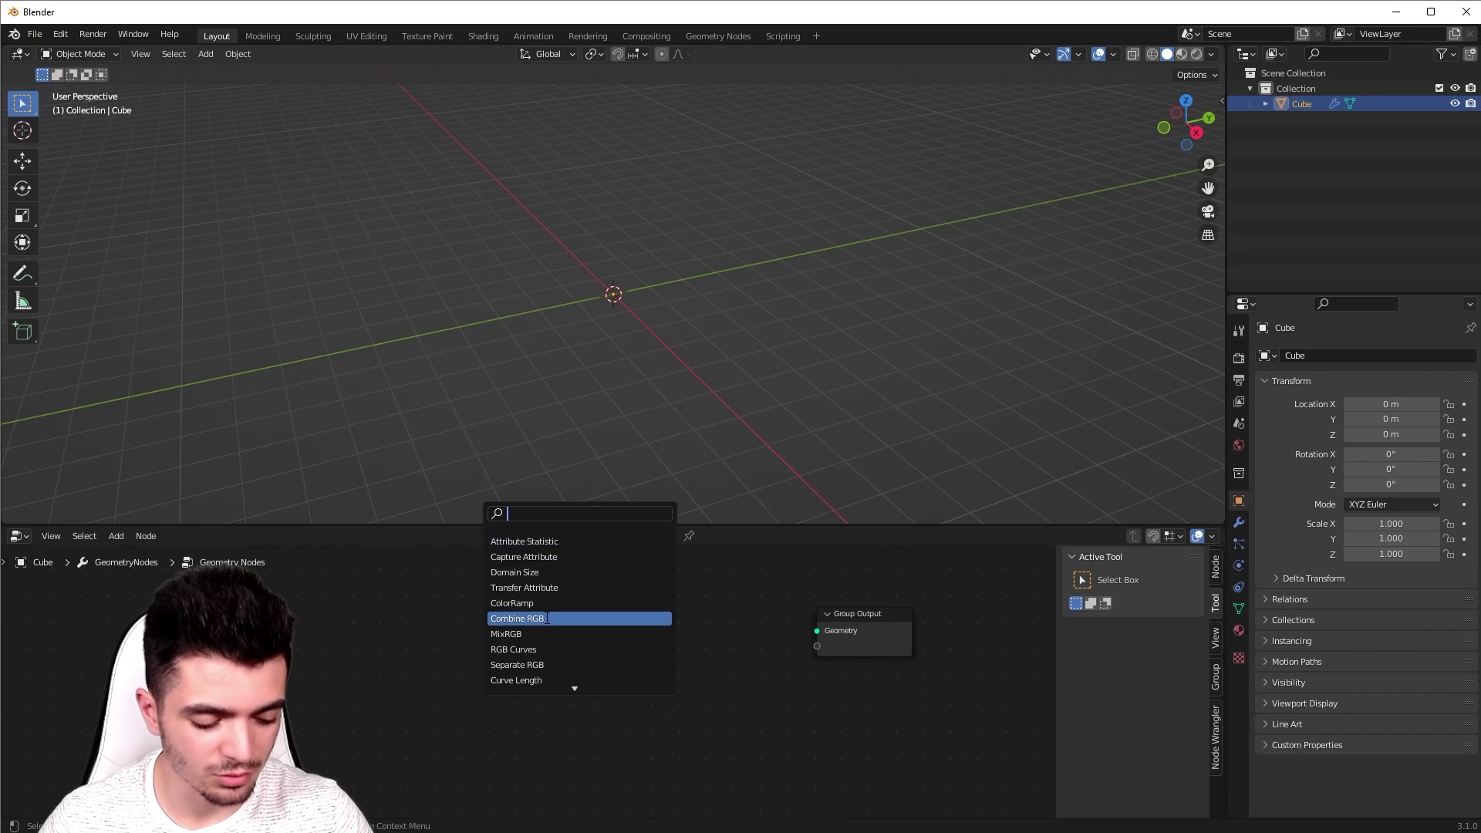
type("string to")
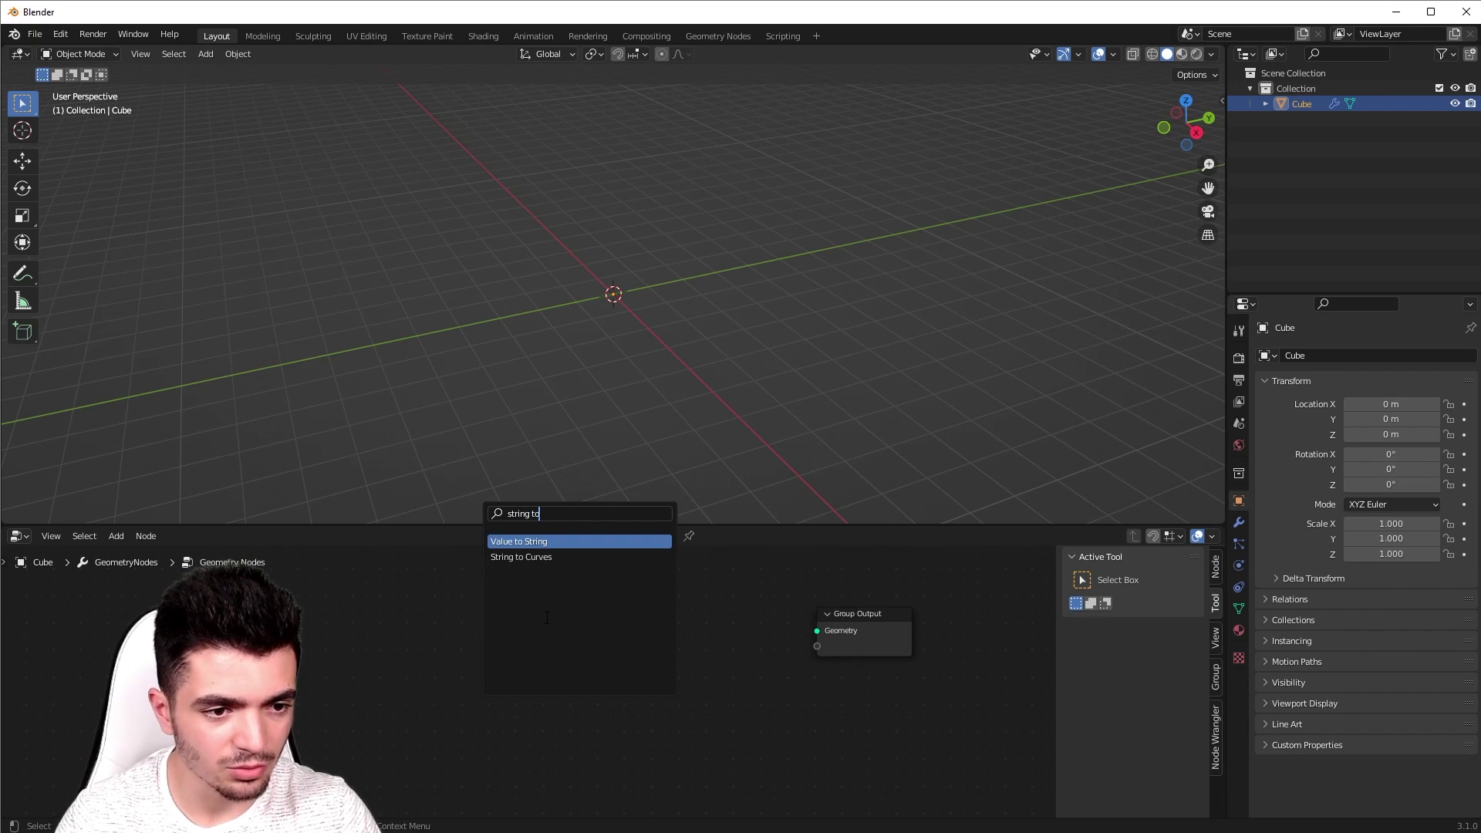
key("Down")
key("Return")
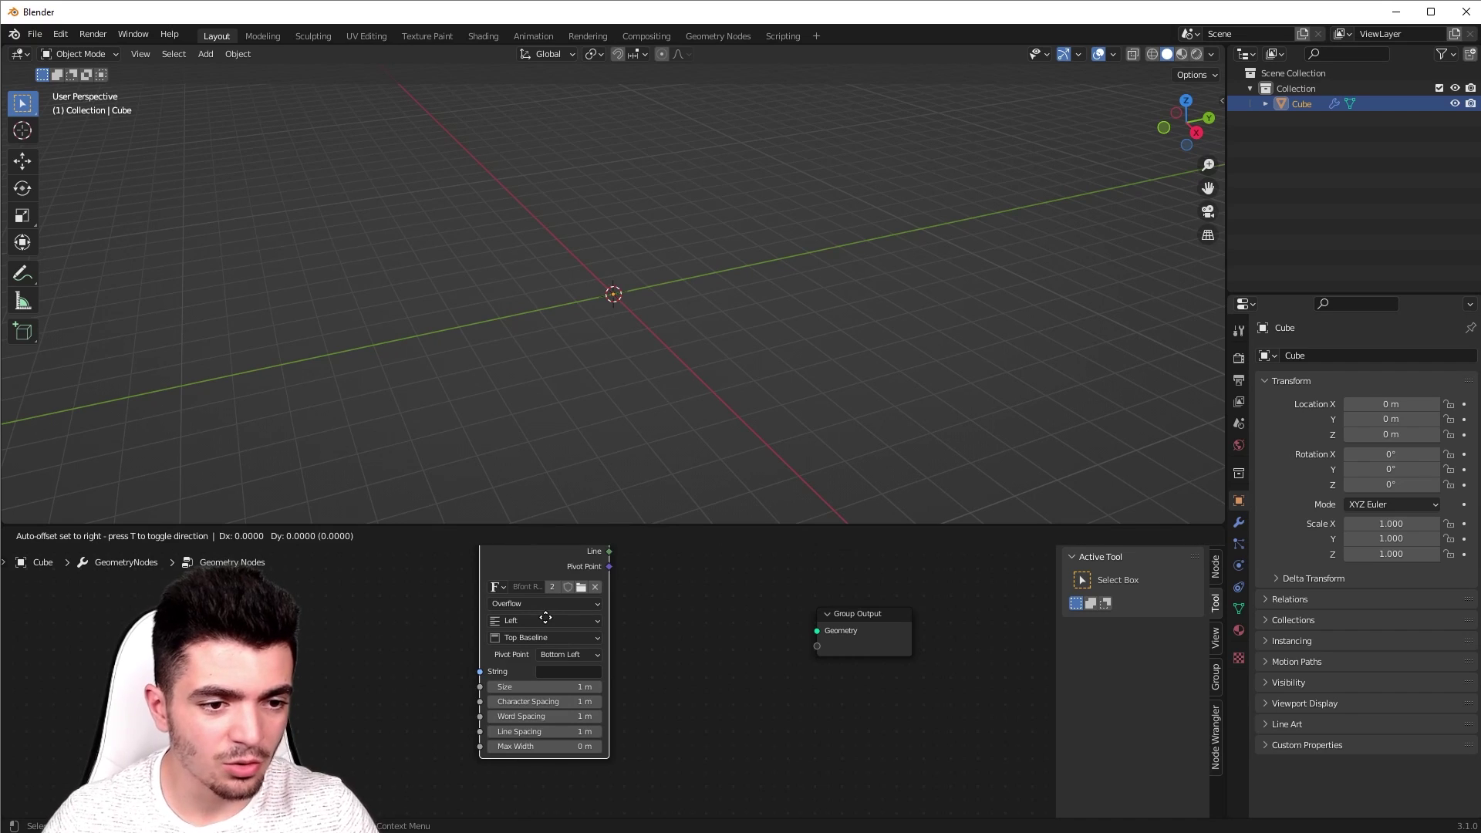
left_click(530, 701)
scroll(505, 640, "up", 2)
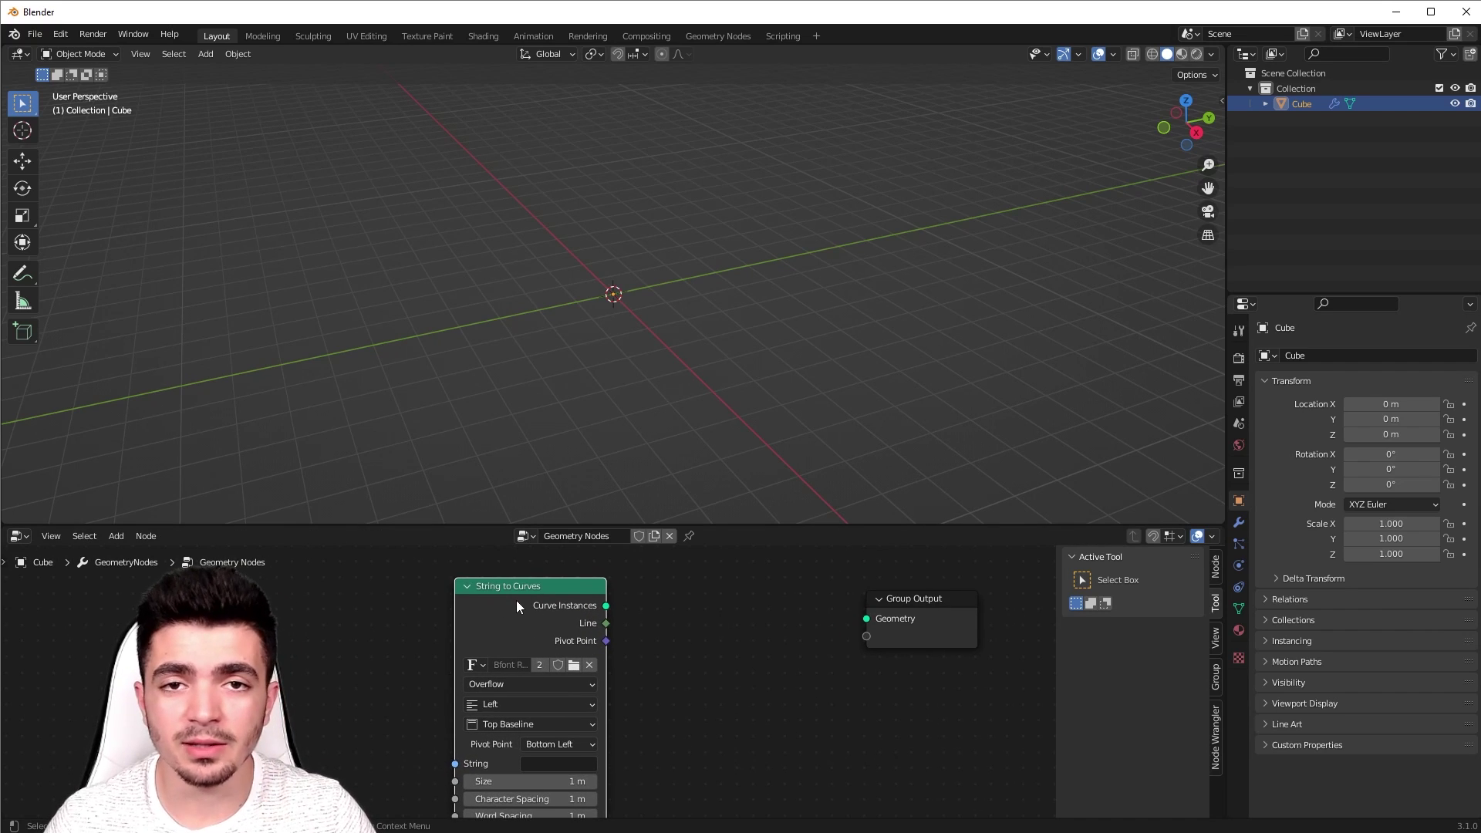
Step: Examine the String to Curves node's string, font, alignment, size and spacing settings
left_click(540, 762)
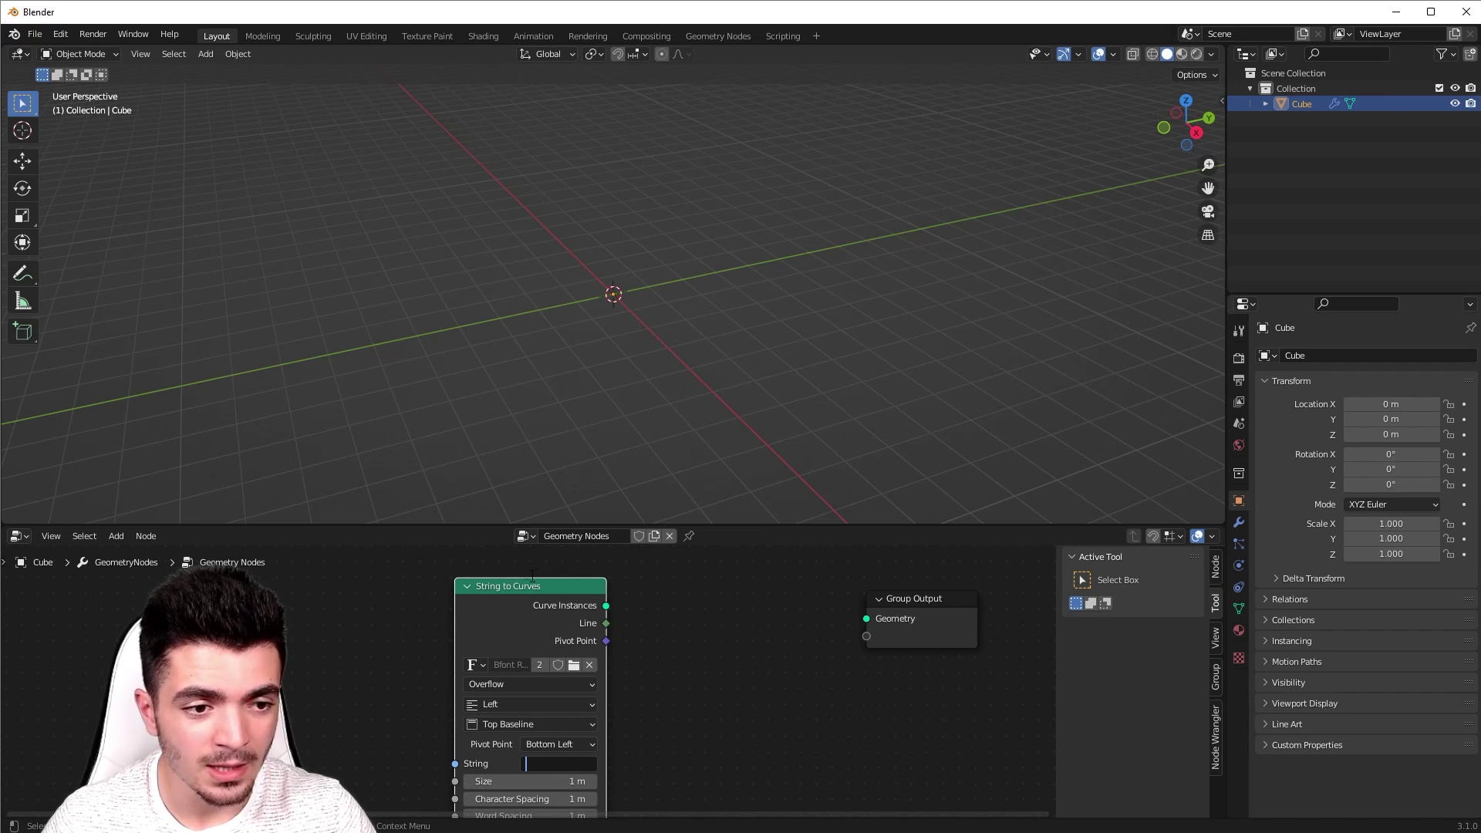
left_click_drag(518, 591, 482, 596)
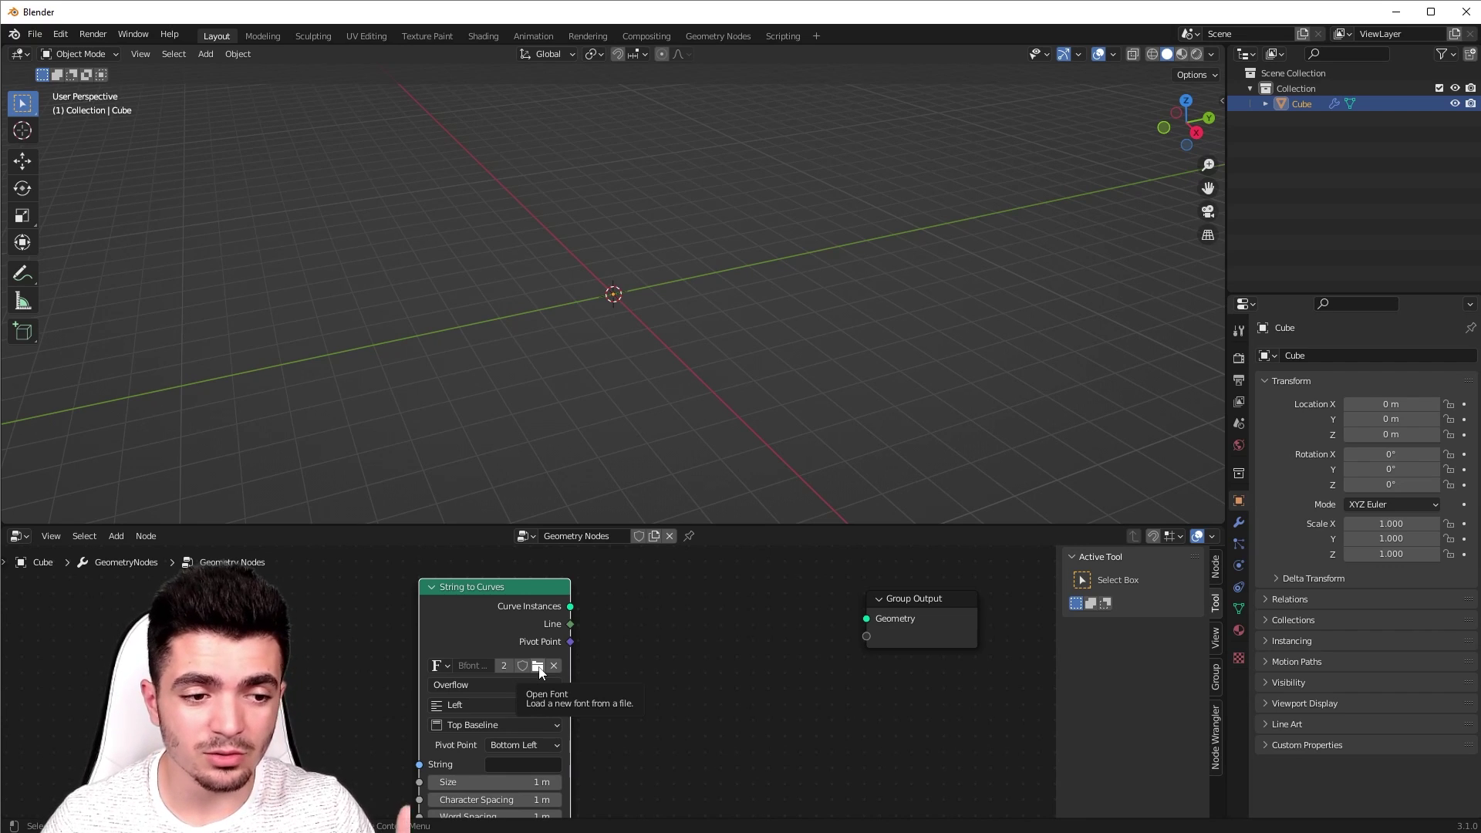
scroll(629, 730, "down", 1)
scroll(629, 730, "up", 1)
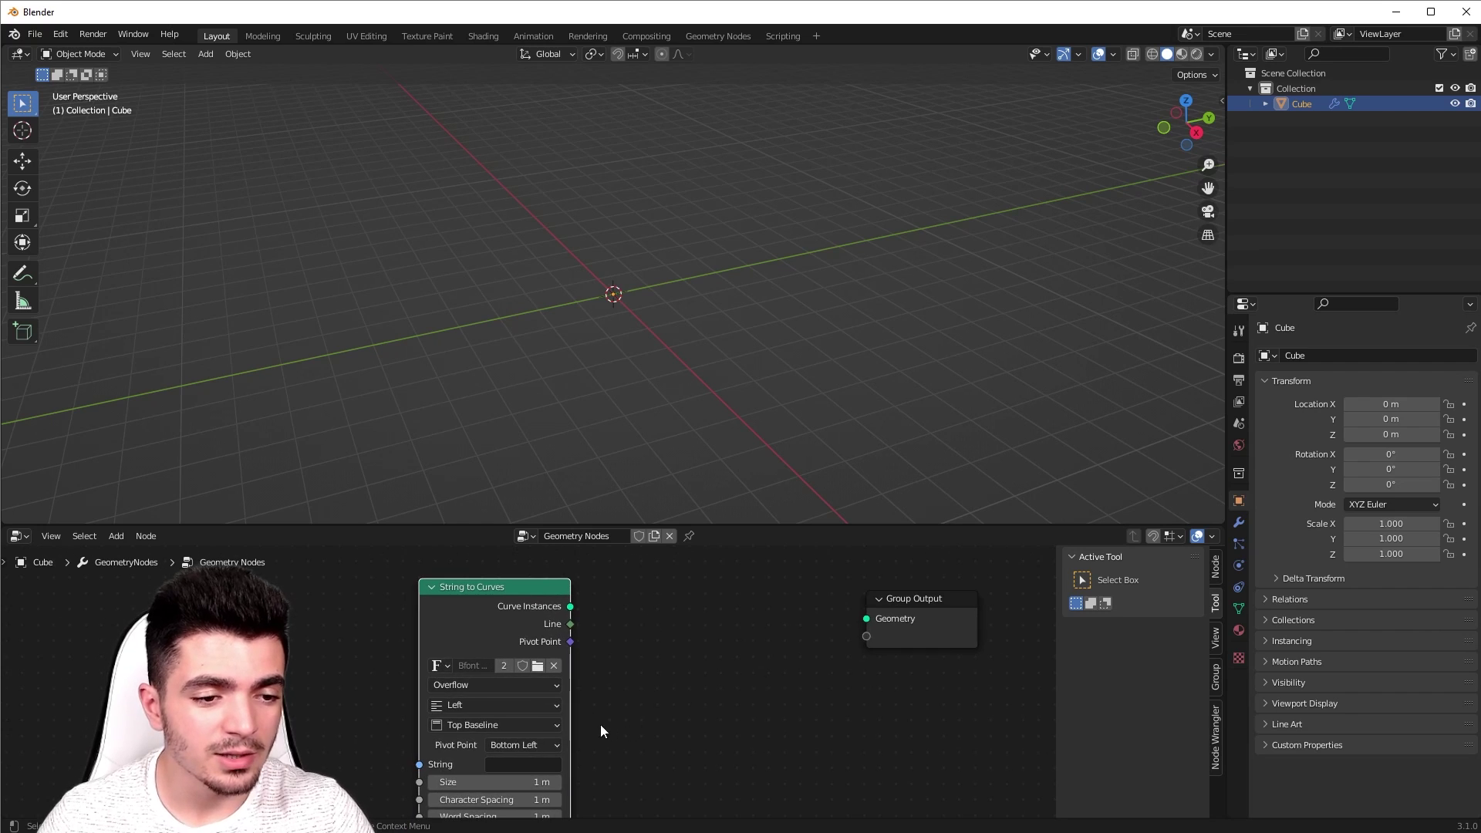
left_click(476, 708)
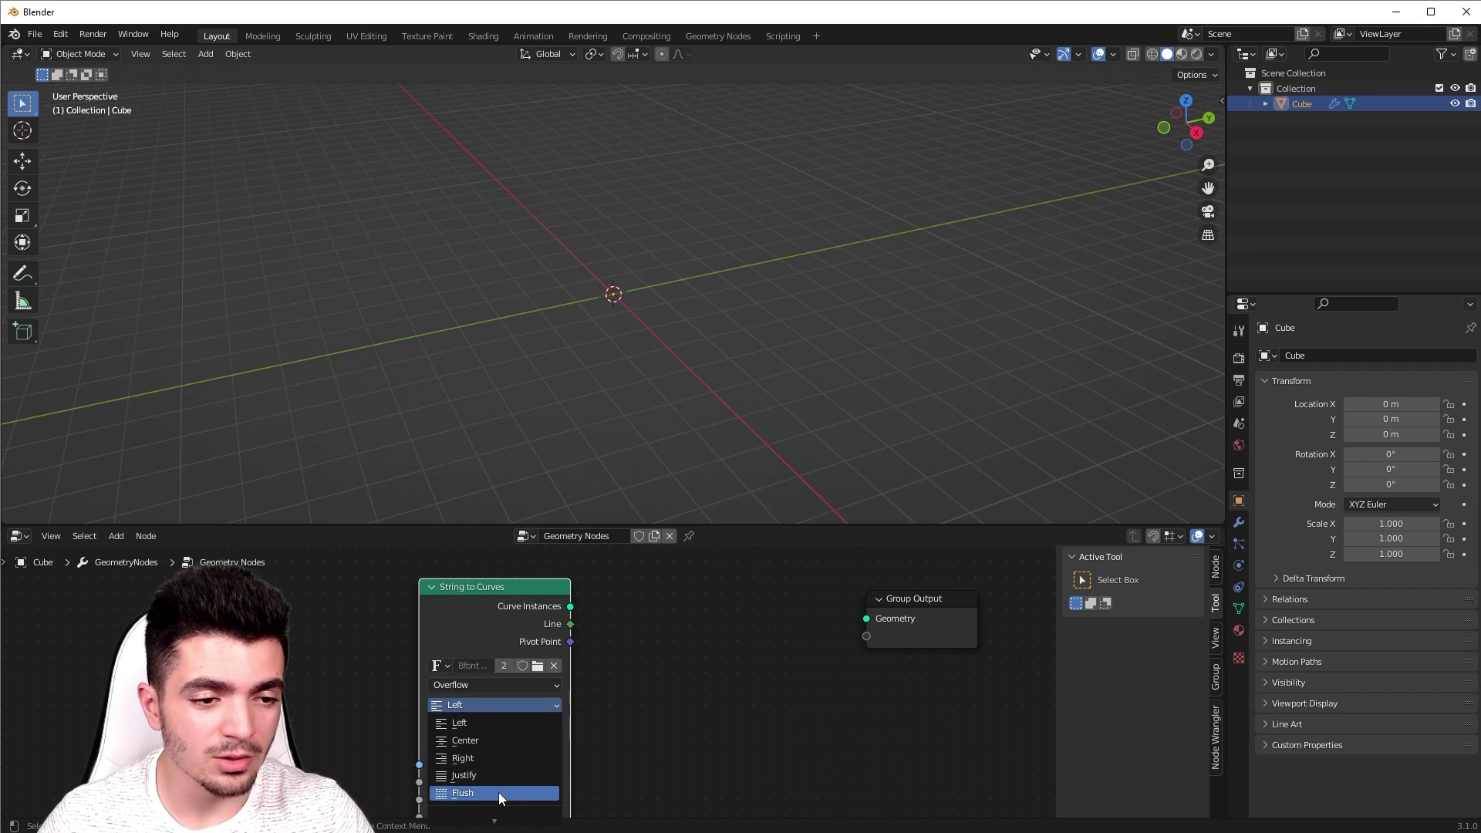
left_click(474, 707)
scroll(593, 754, "down", 1)
middle_click_drag(593, 754, 581, 664)
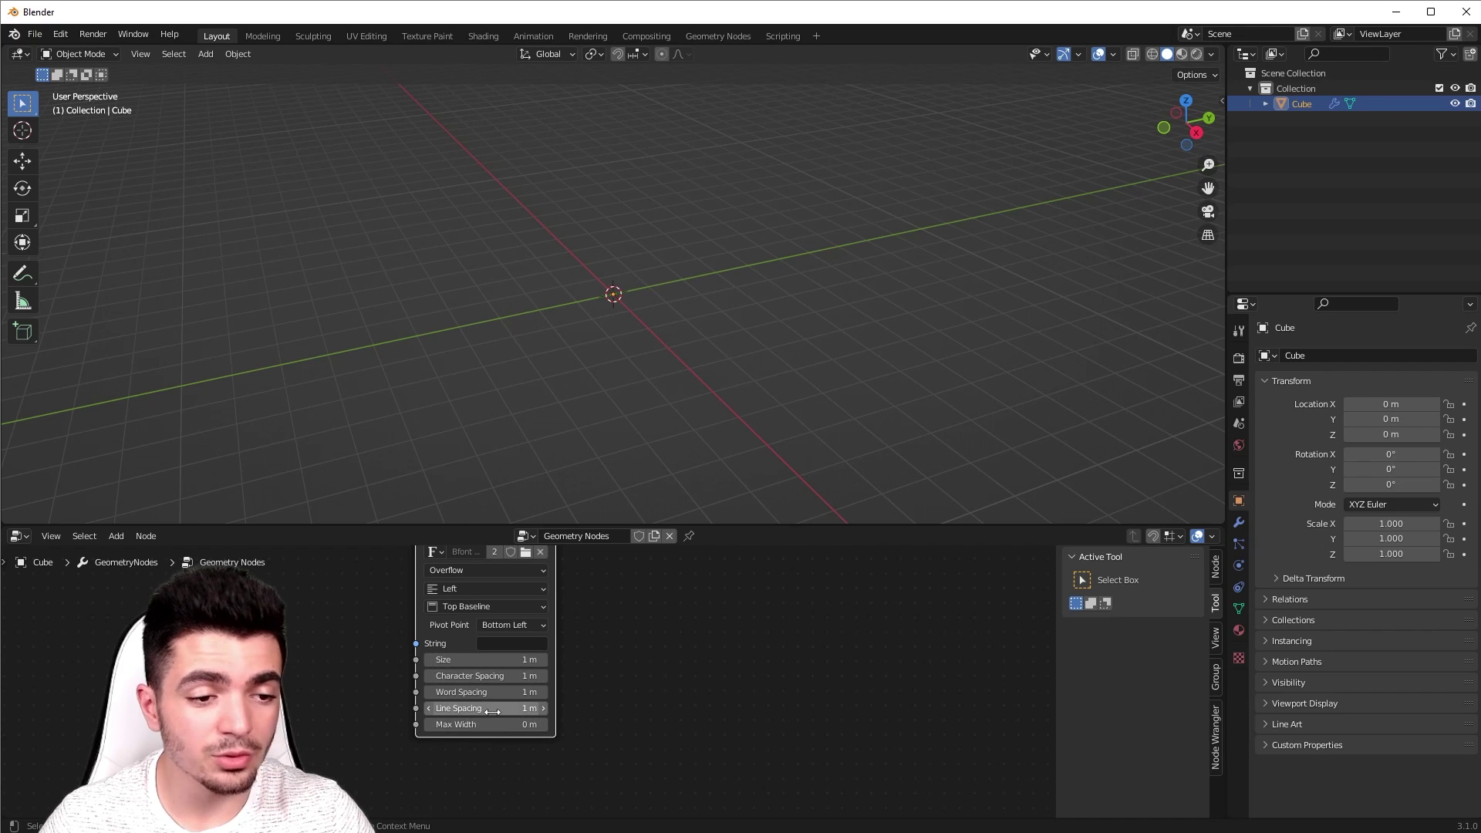
middle_click_drag(633, 637, 612, 755)
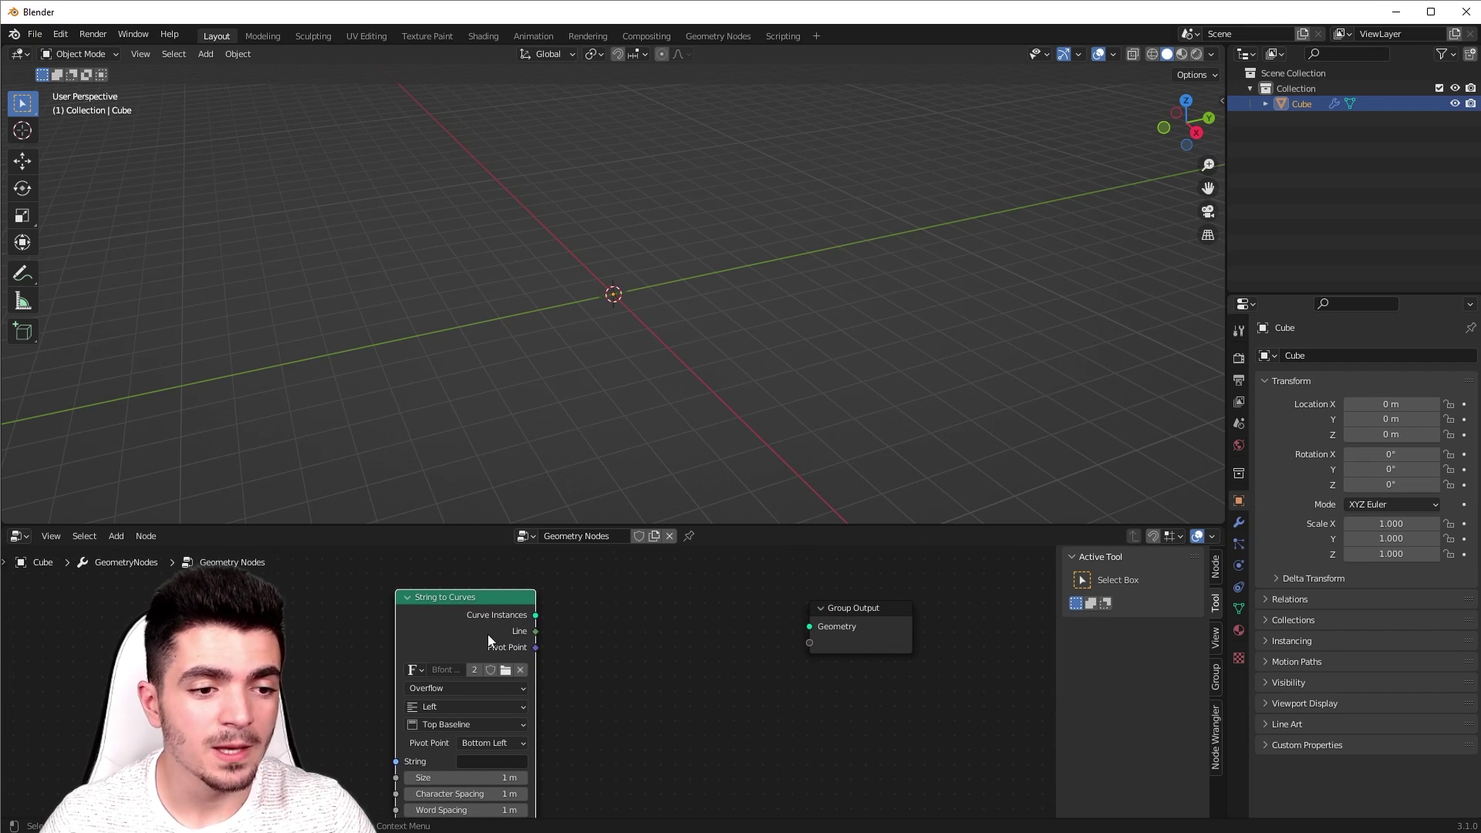
Step: Connect the Curve Instances output to the Group Output's Geometry input and set the String to Curves text to TEST
left_click_drag(489, 638, 808, 626)
scroll(661, 695, "up", 1)
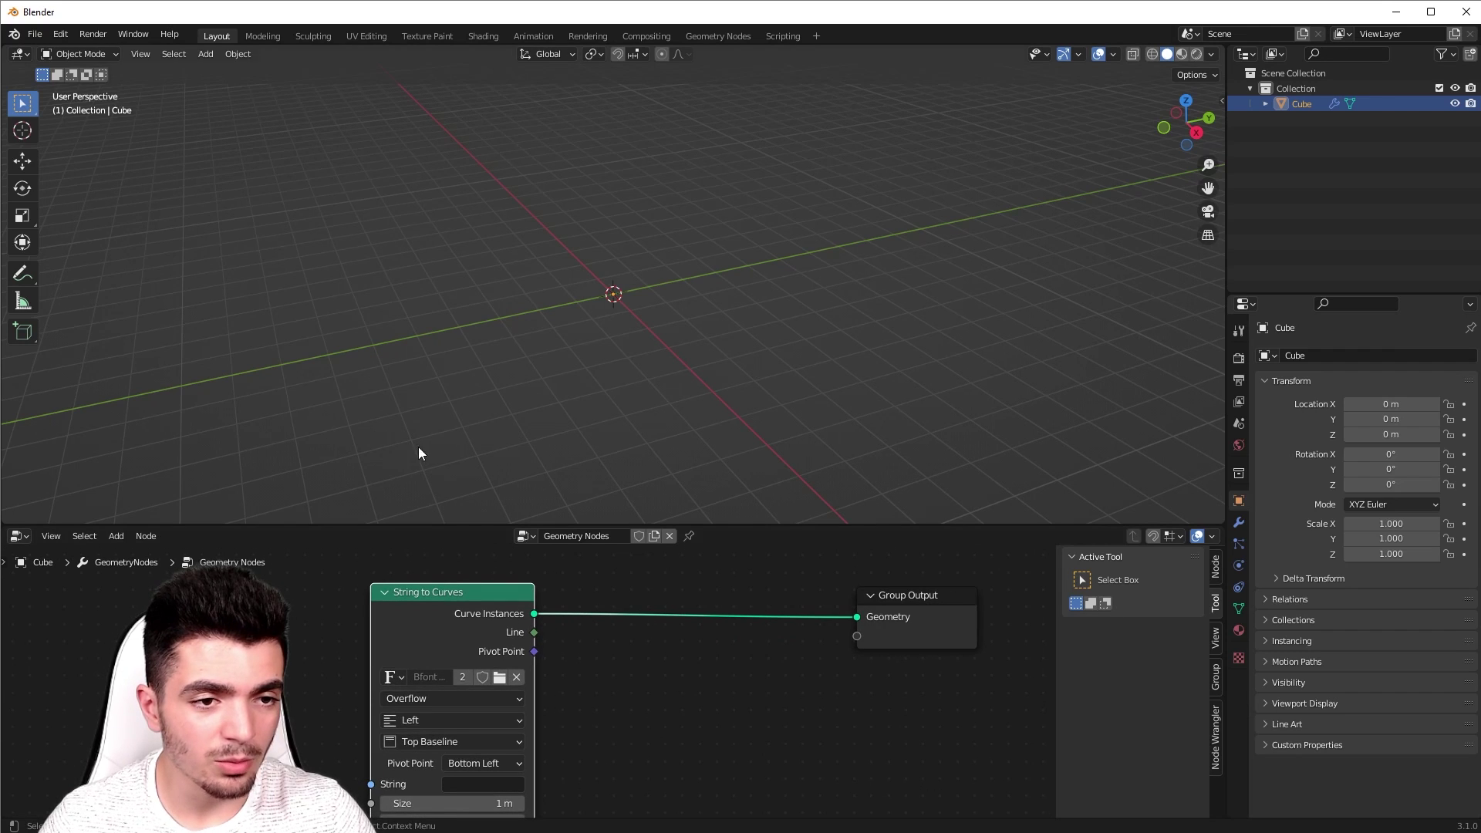
middle_click_drag(418, 453, 540, 420)
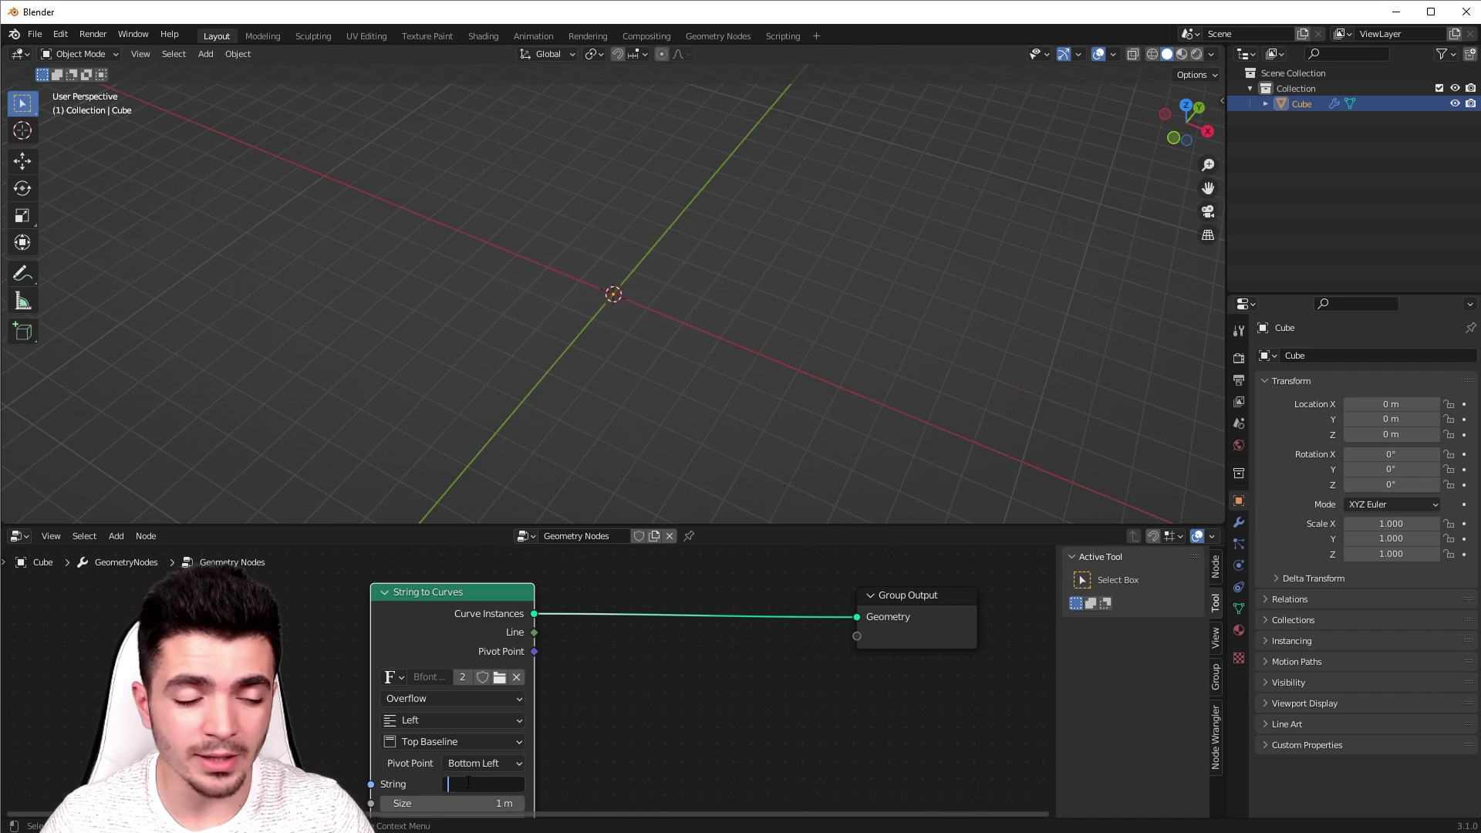
type("TEST")
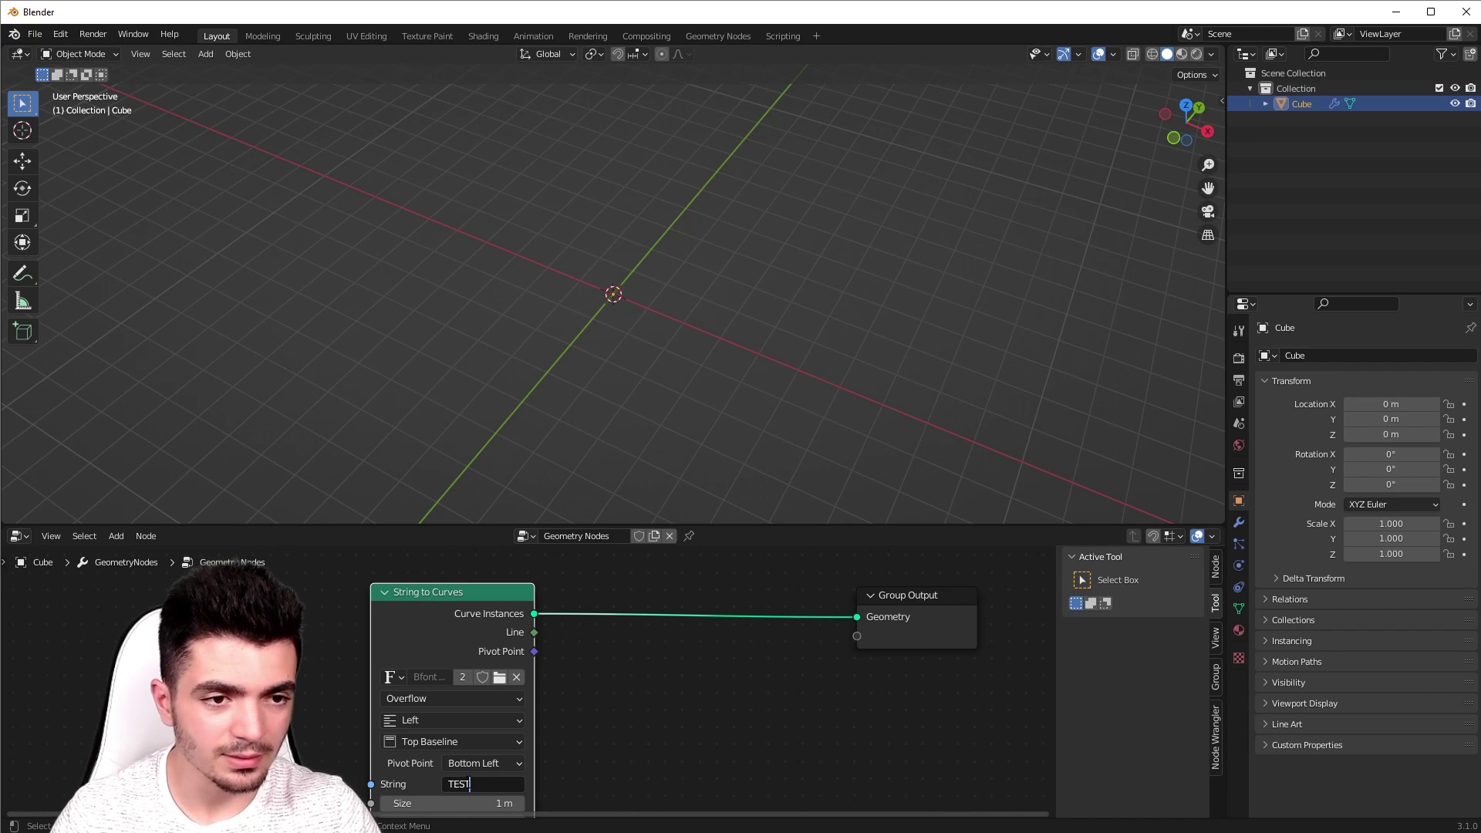
key("Return")
scroll(607, 497, "up", 4)
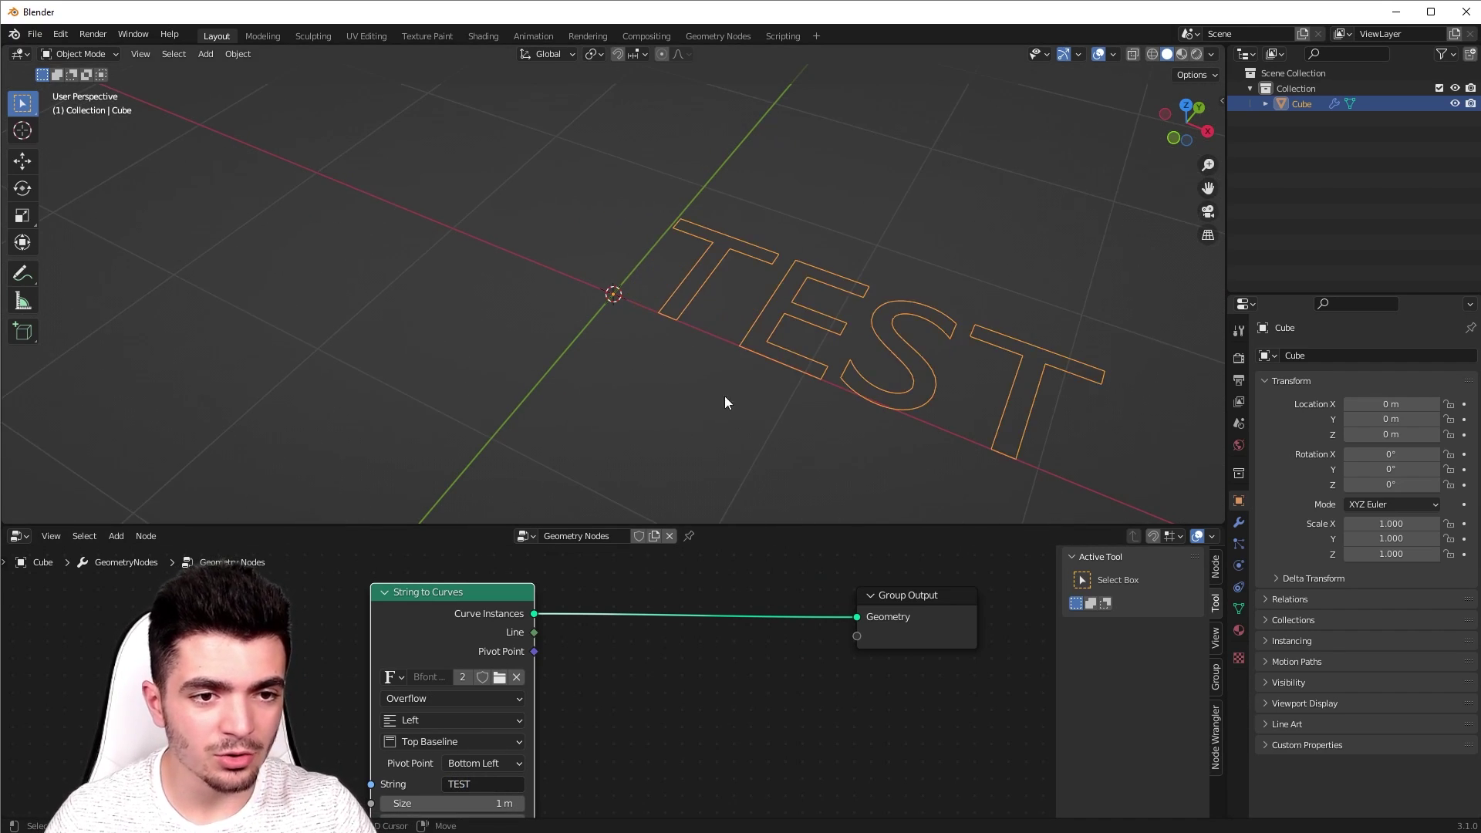
Step: Insert a Curve to Mesh node between String to Curves and Group Output, and move String to Curves away to make room
middle_click_drag(725, 395, 641, 654)
scroll(642, 652, "down", 1)
key("shift+a")
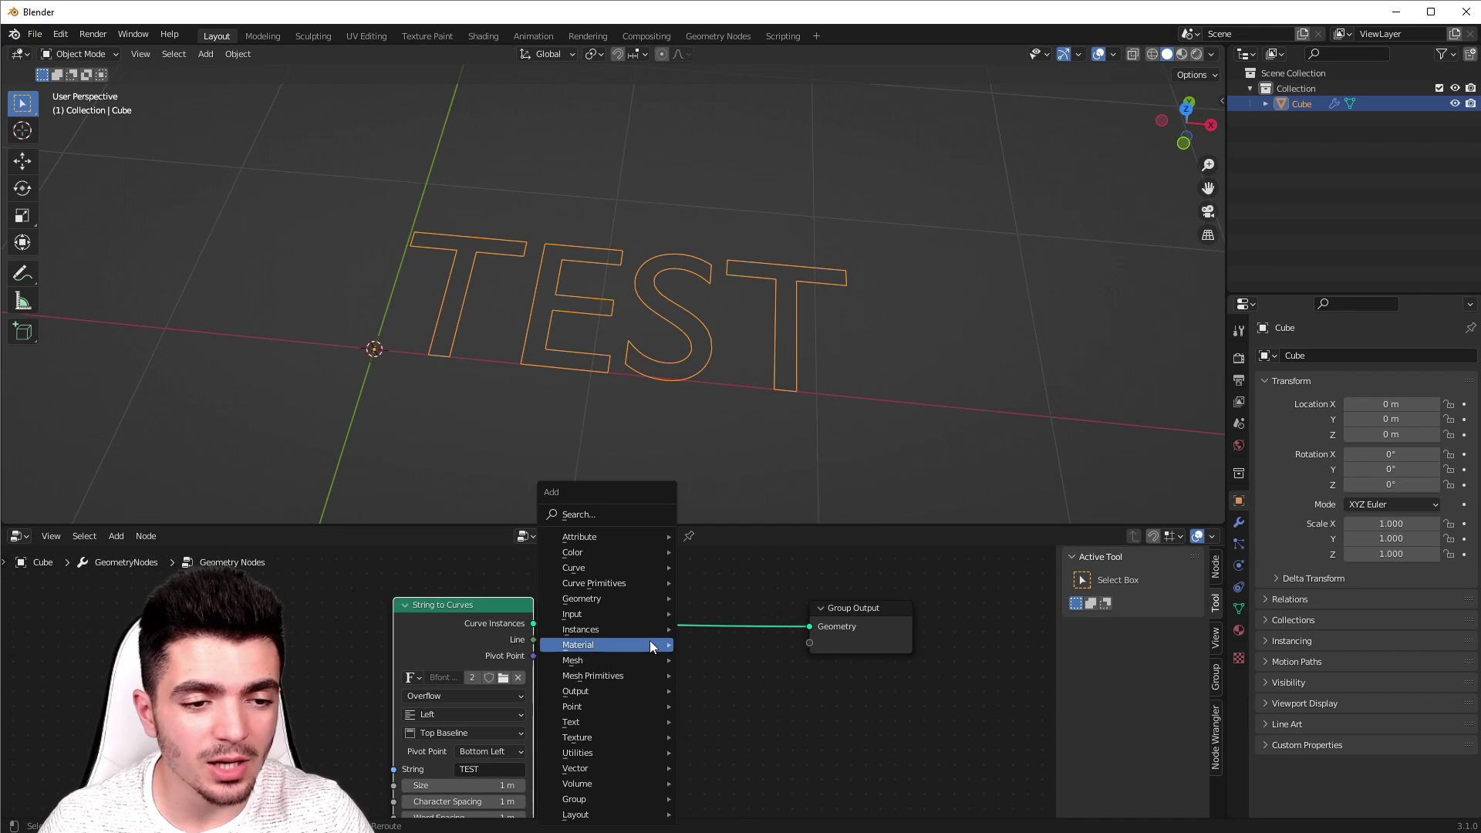
left_click(648, 515)
type("curv")
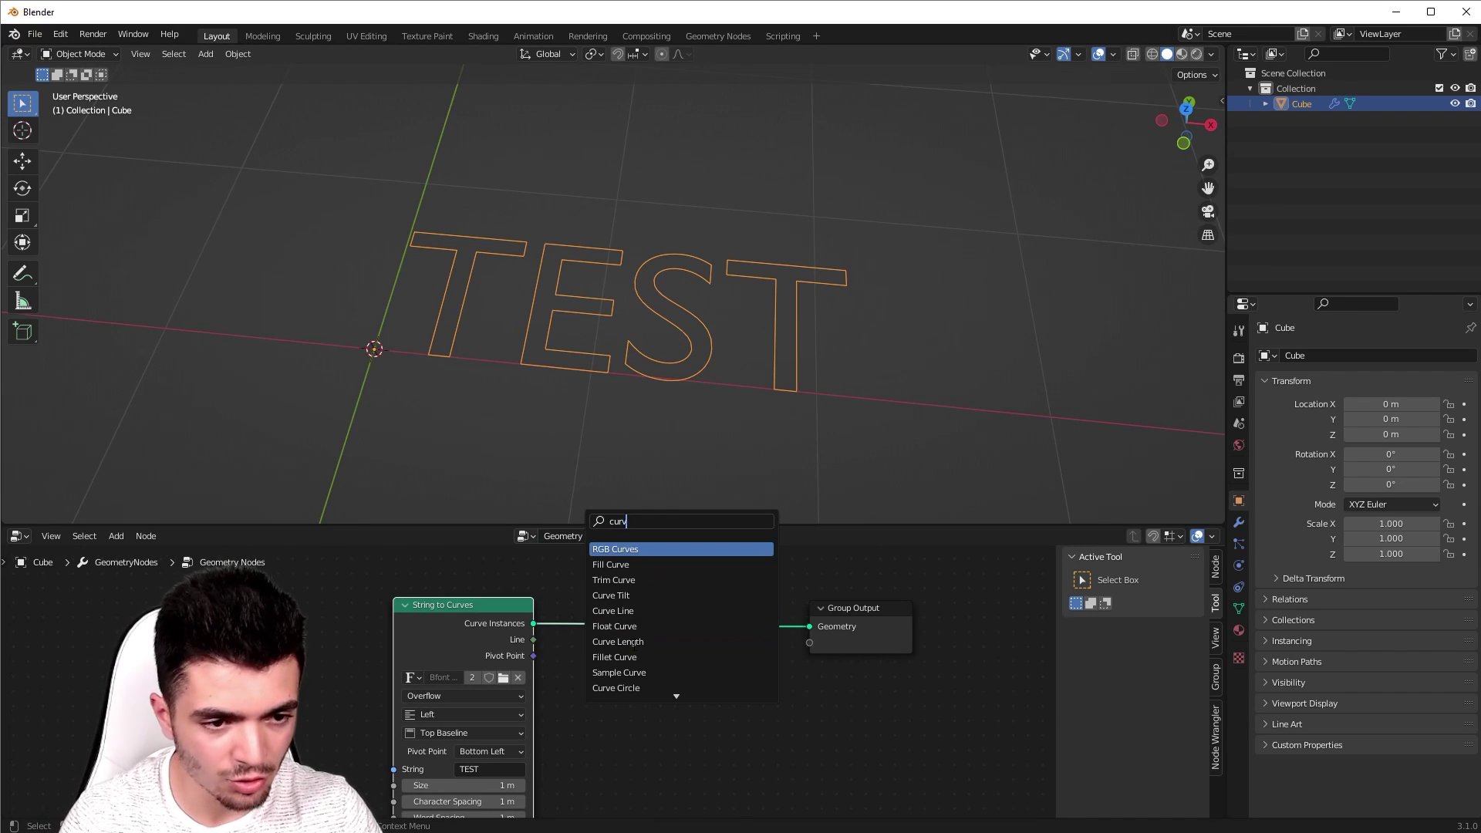
type("e to mesh")
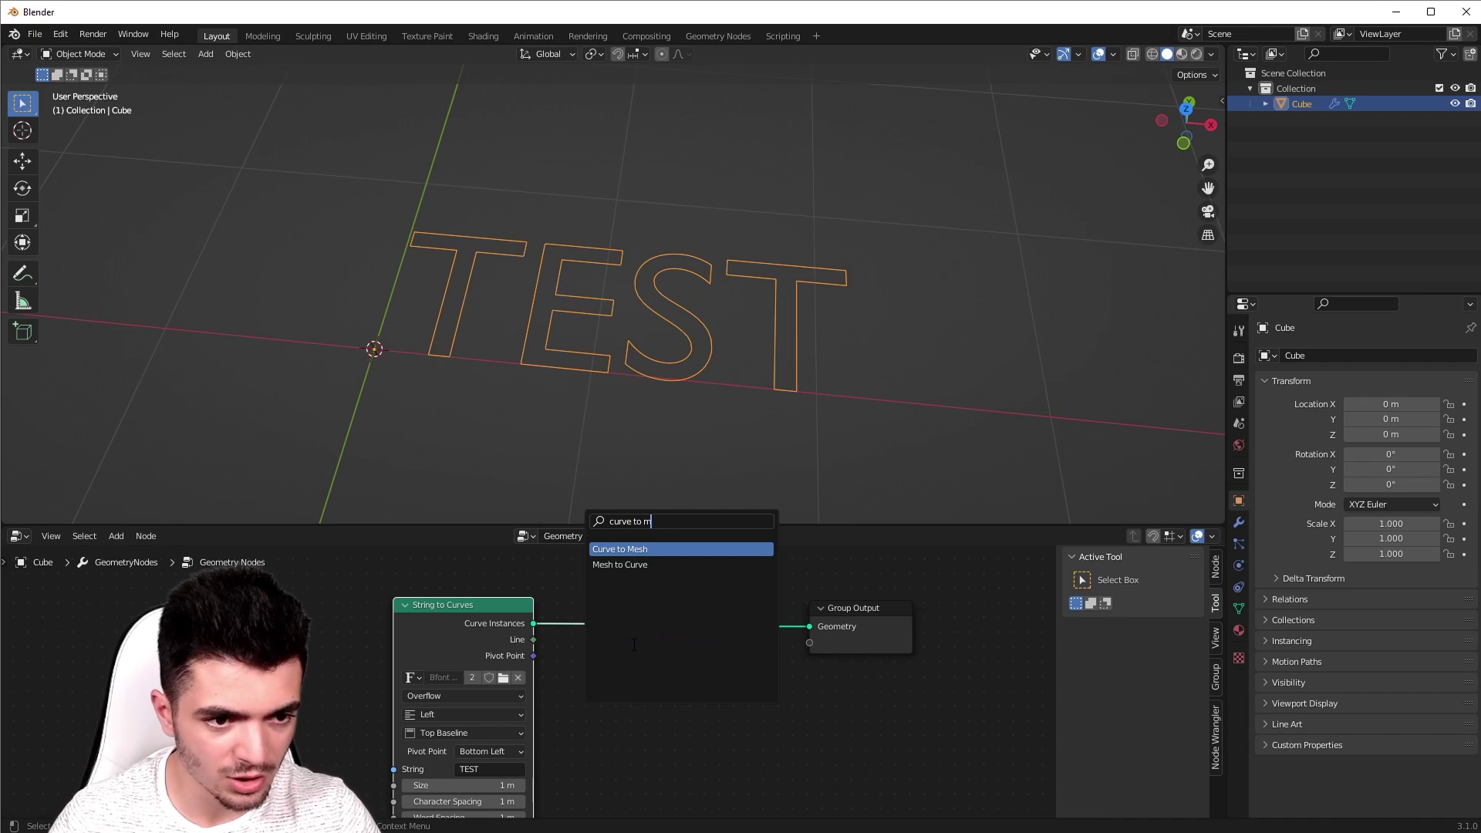
key("Return")
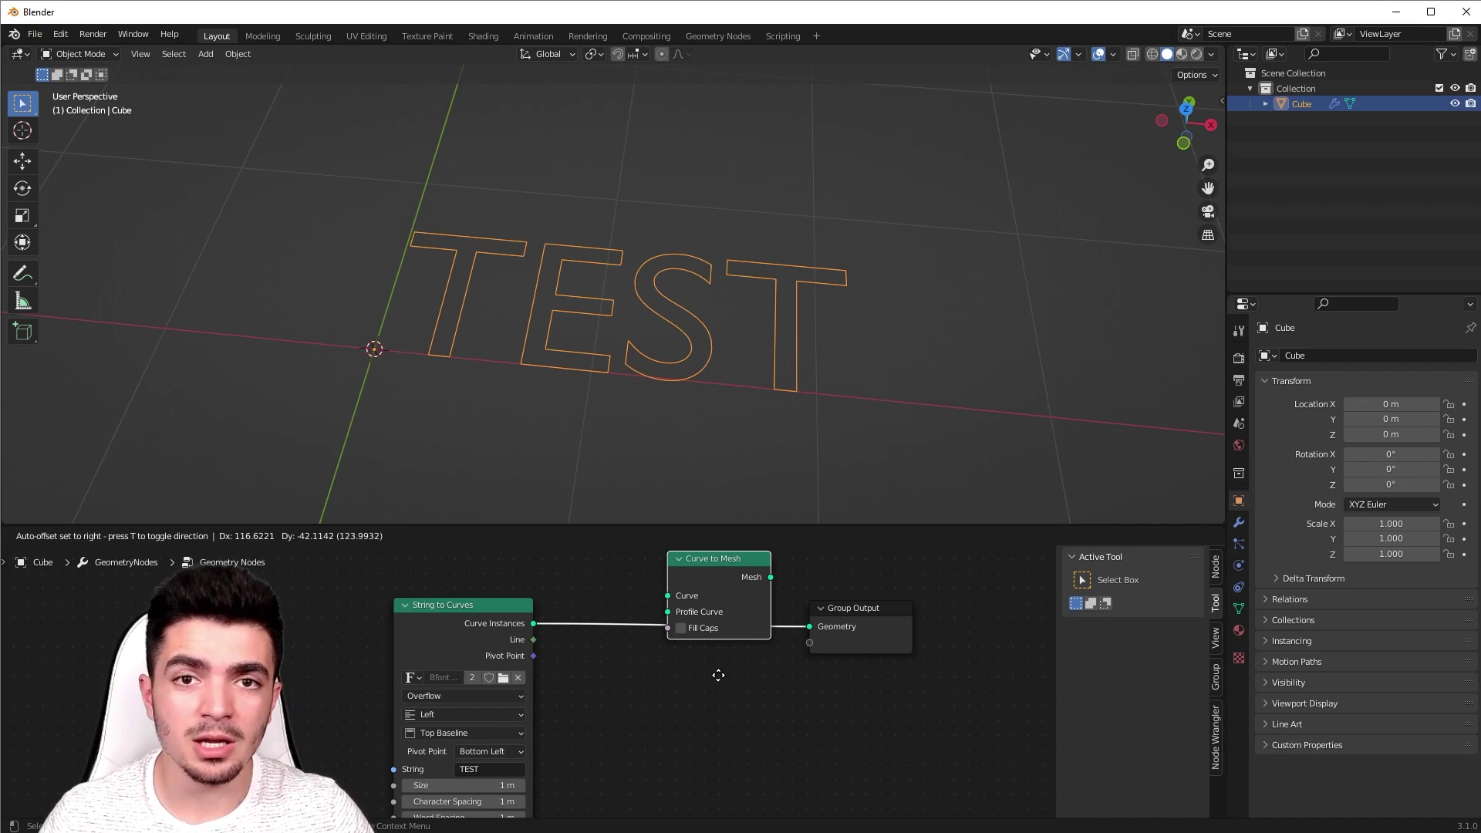
left_click(708, 702)
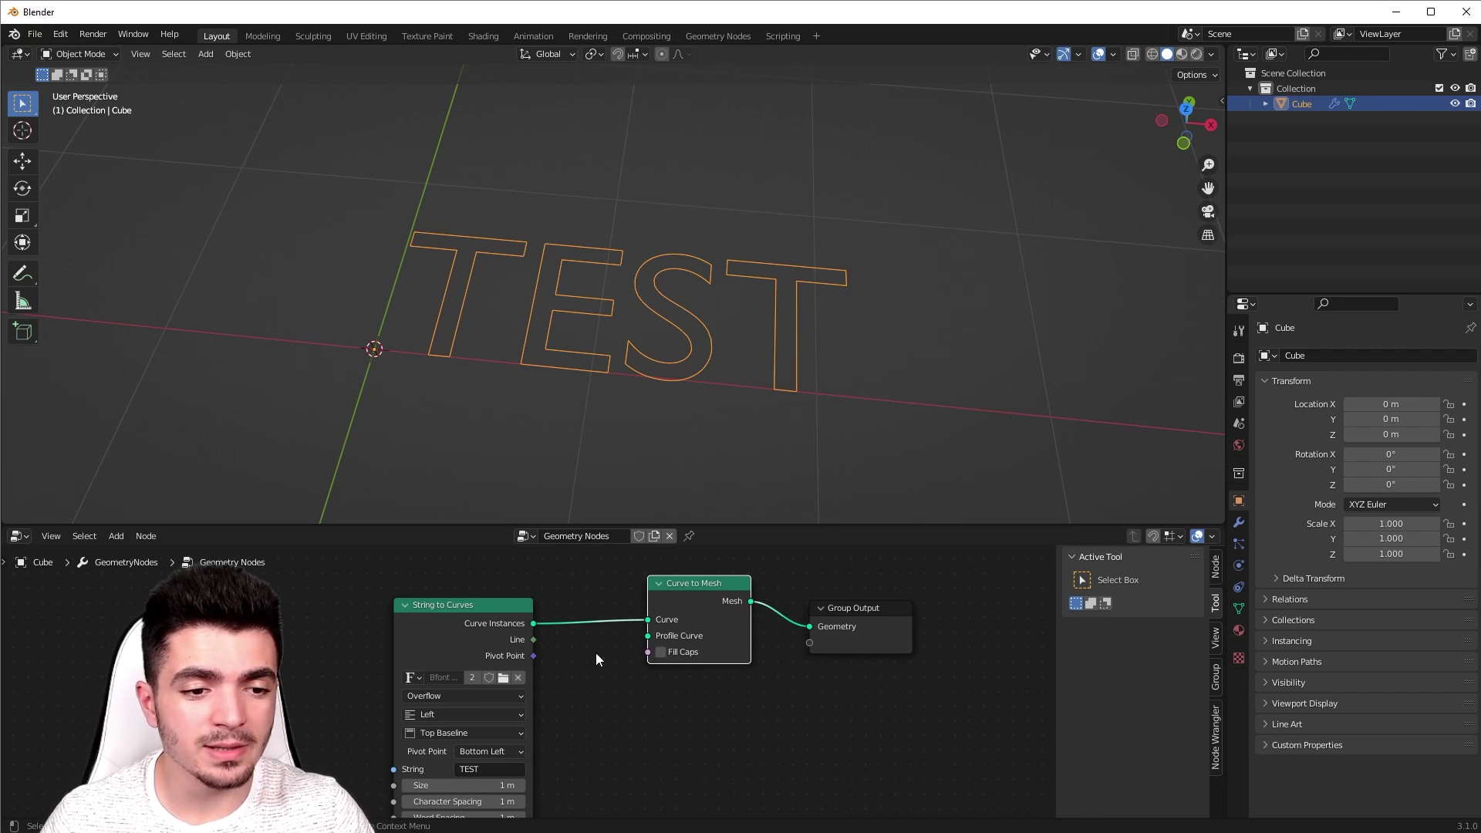
left_click_drag(492, 603, 120, 598)
key("Home")
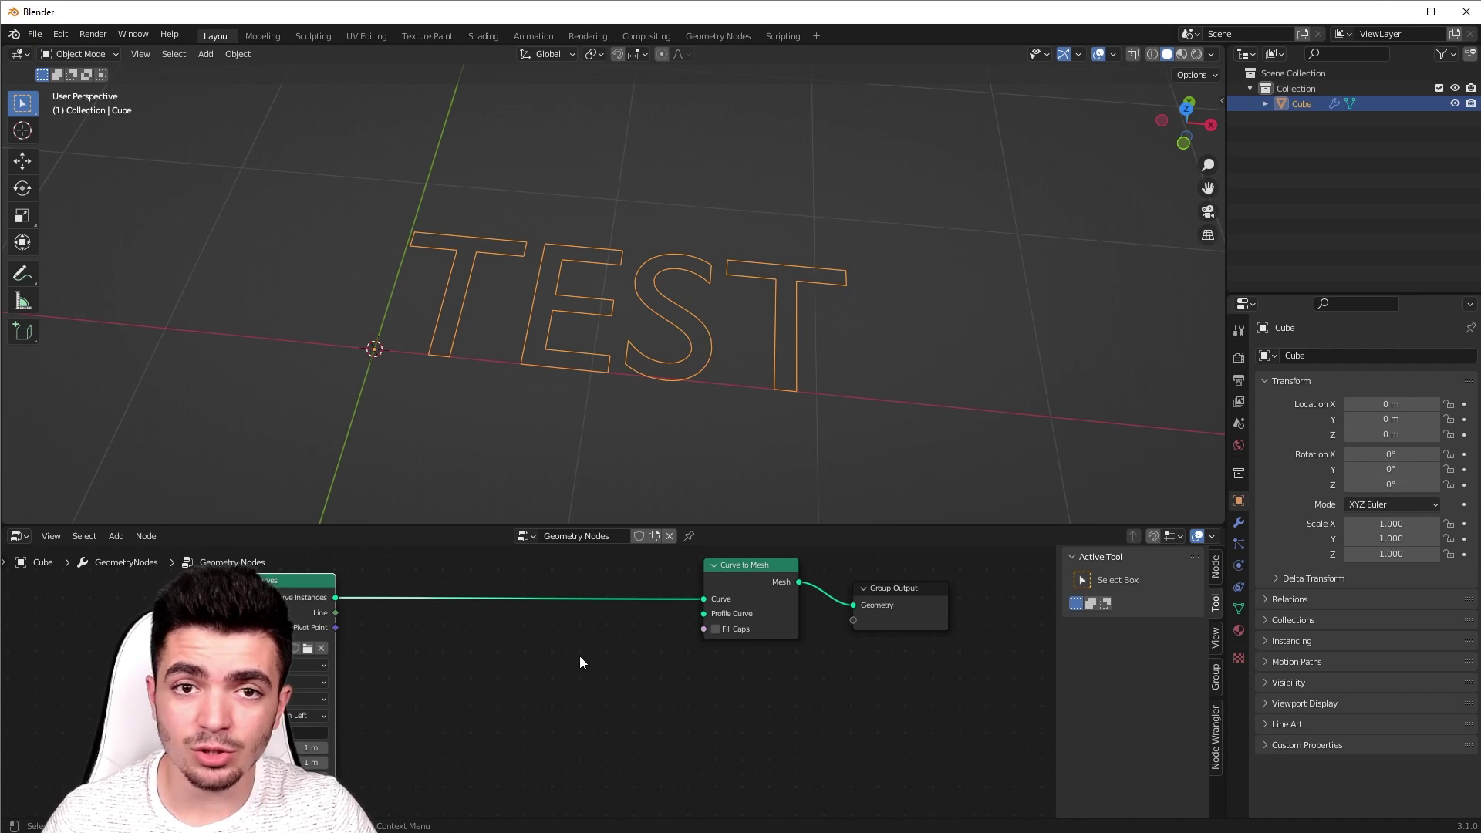
Step: Add a Curve Circle node below the main link and connect its Curve output to the Profile Curve input of Curve to Mesh
middle_click_drag(671, 502, 742, 359)
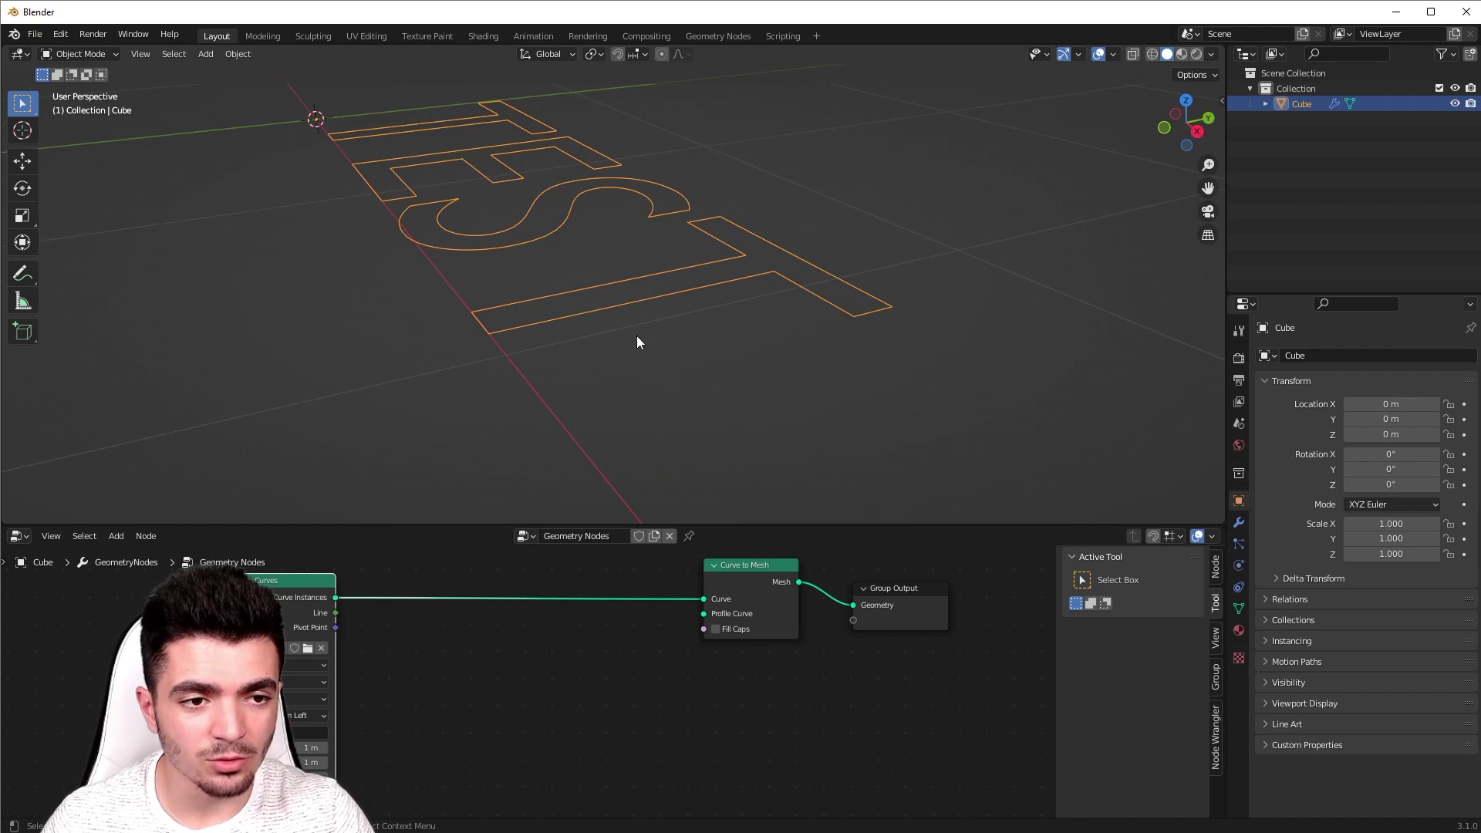
middle_click_drag(637, 342, 737, 352)
middle_click_drag(550, 398, 767, 291)
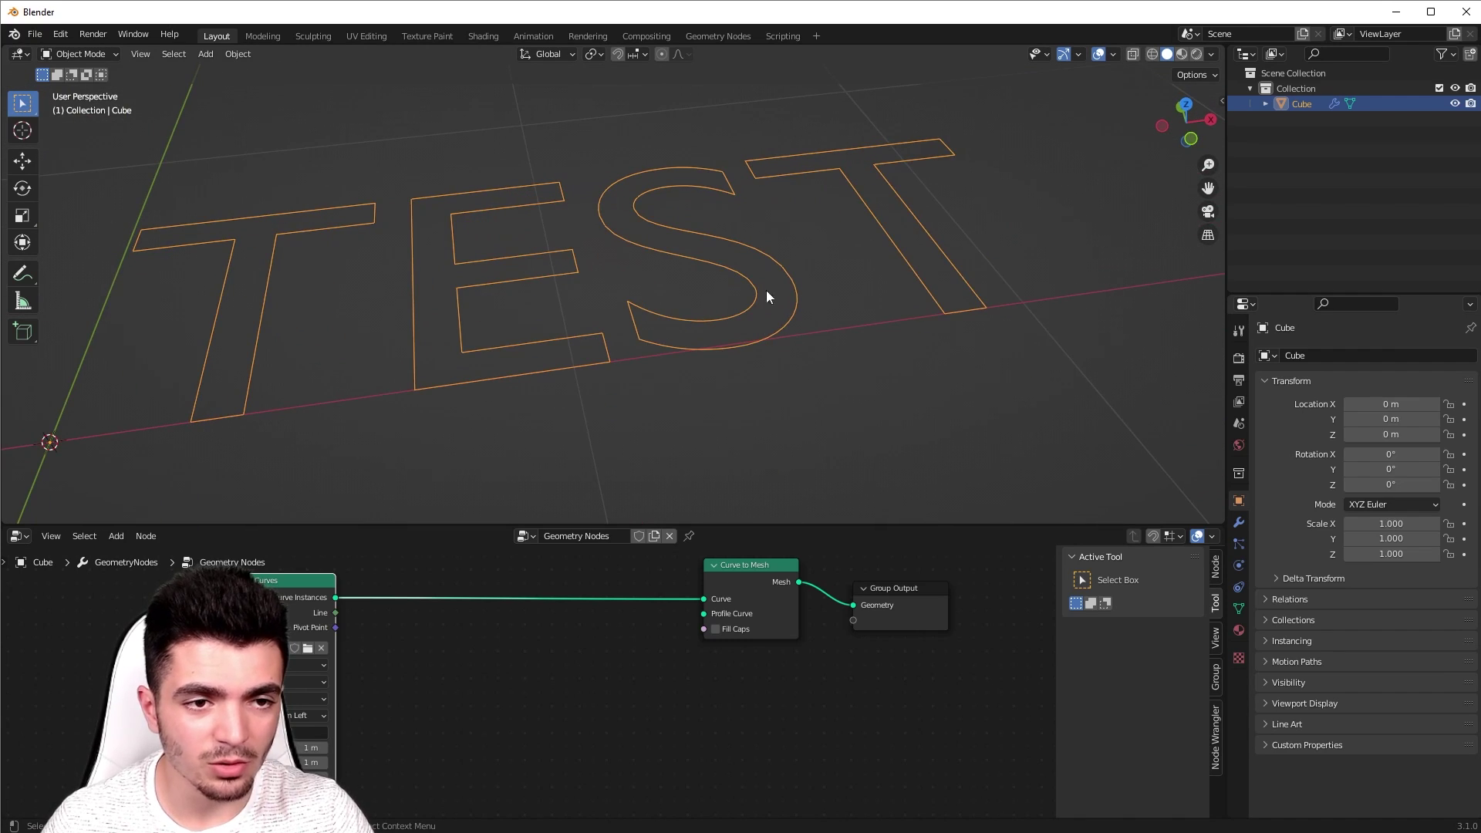
scroll(918, 396, "up", 6)
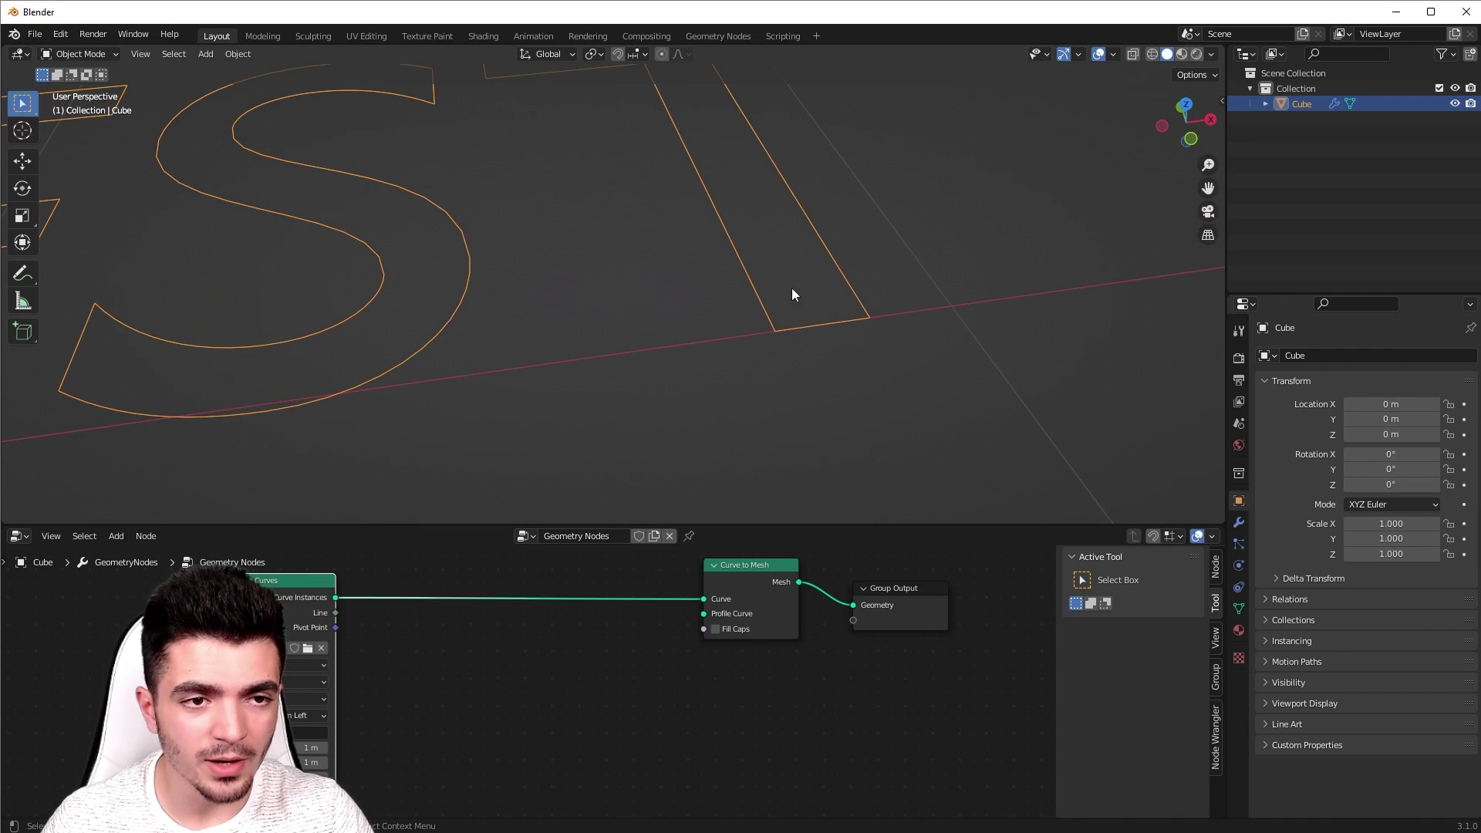
scroll(791, 295, "down", 6)
middle_click_drag(583, 317, 607, 671)
key("shift+a")
type("cu")
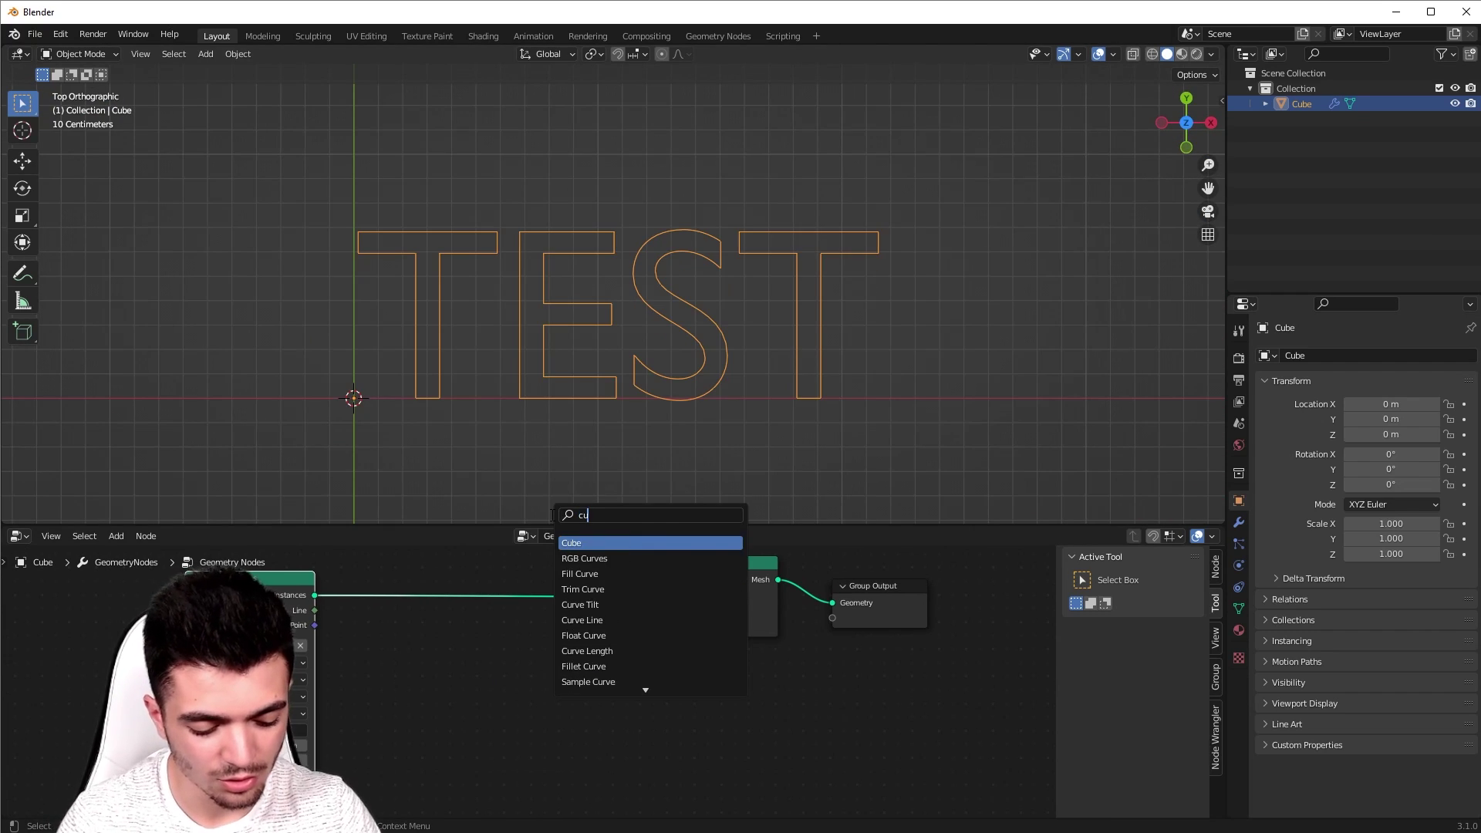
type("rve c")
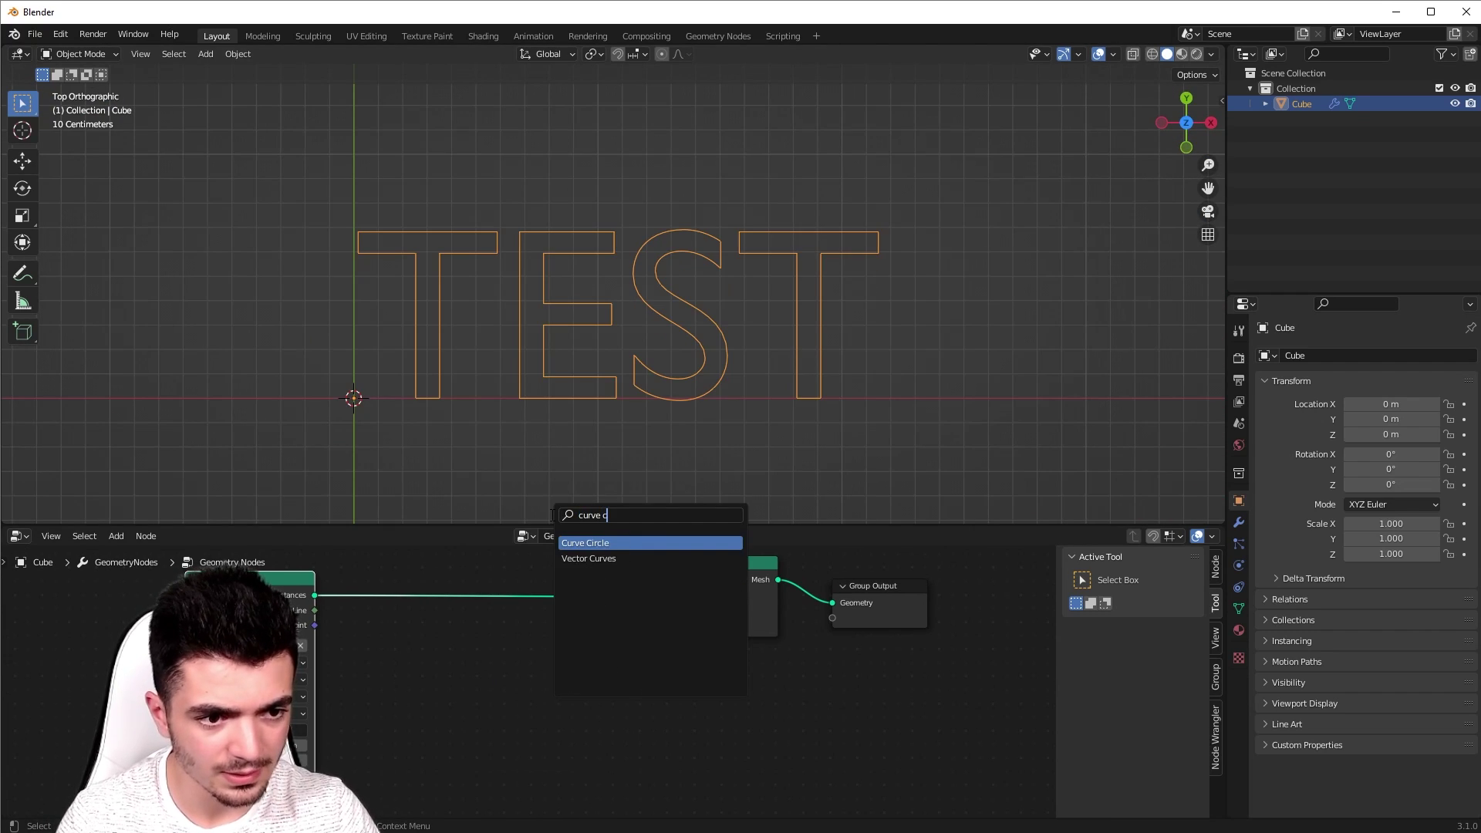
type("i")
key("Return")
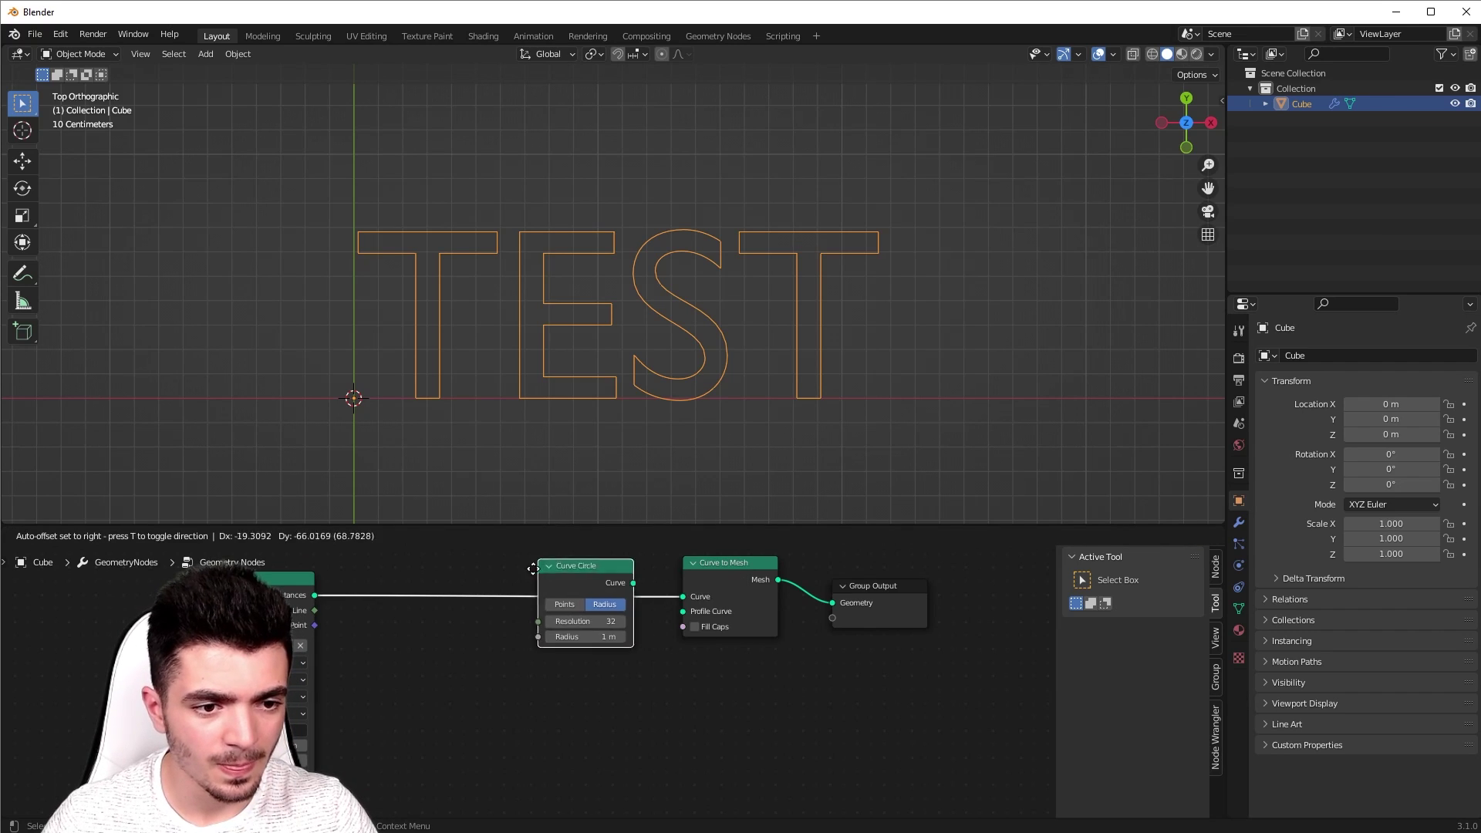
left_click(573, 684)
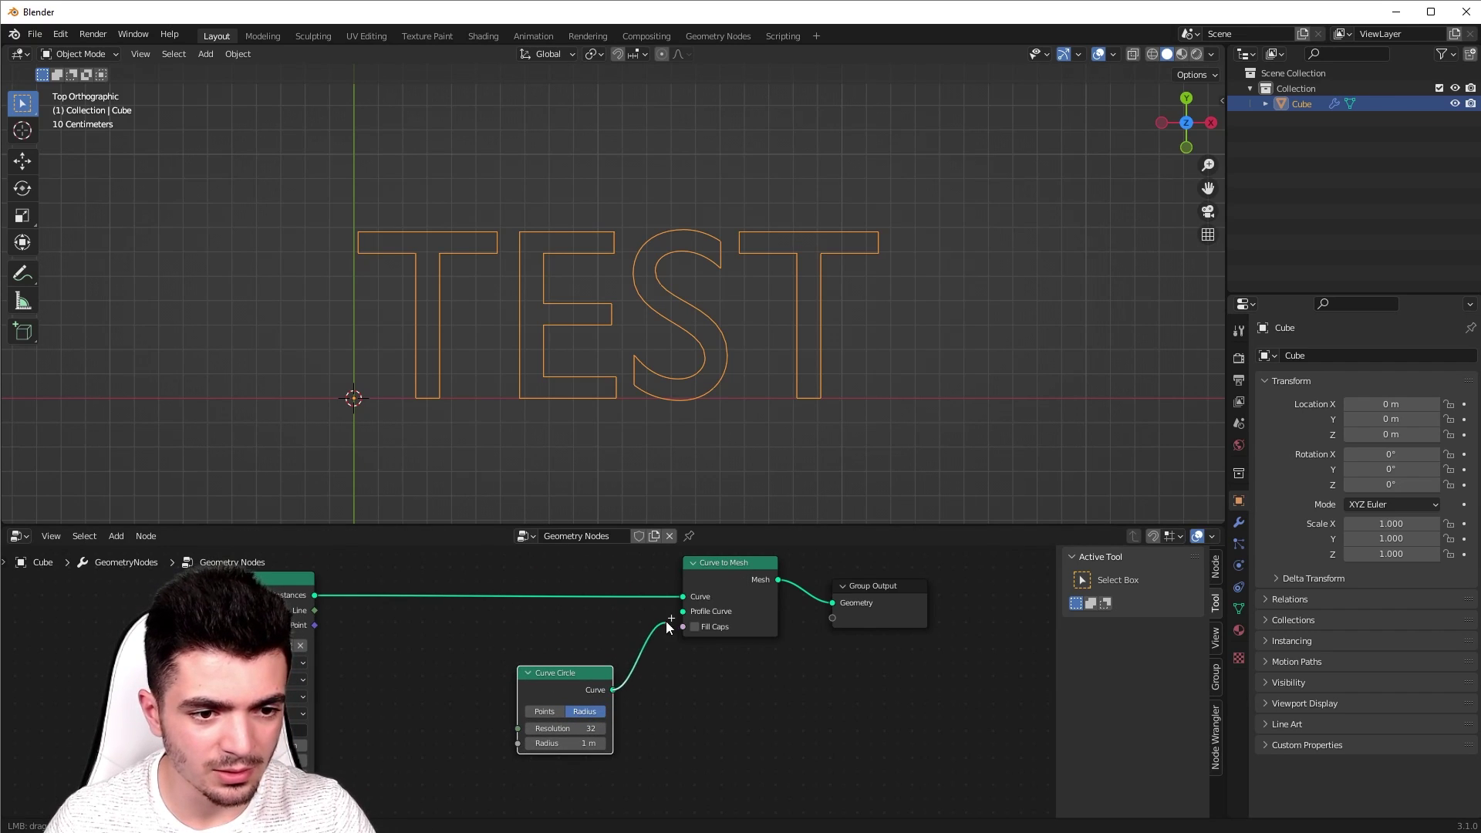
left_click_drag(668, 621, 679, 613)
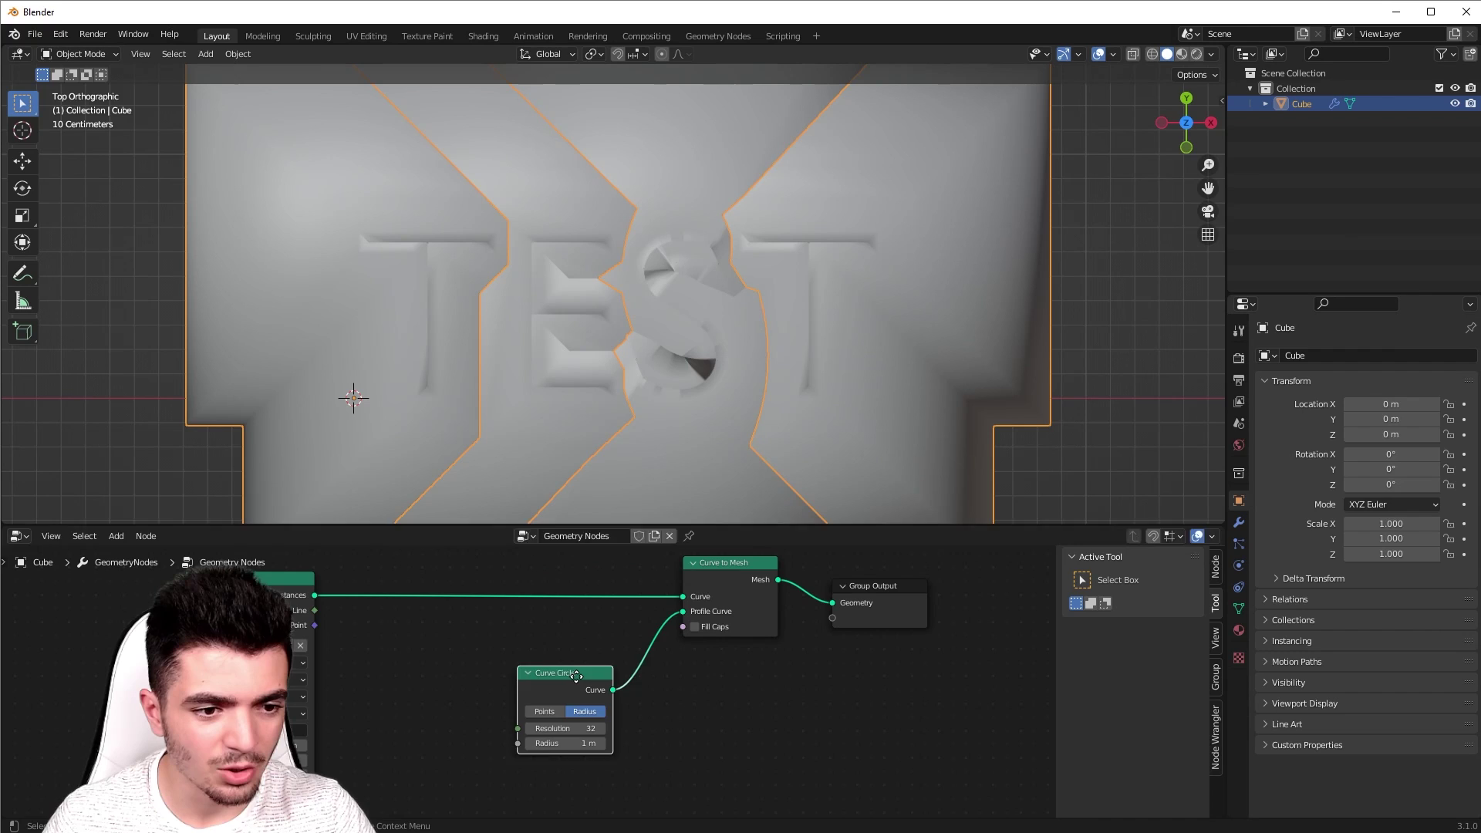
left_click_drag(573, 672, 593, 680)
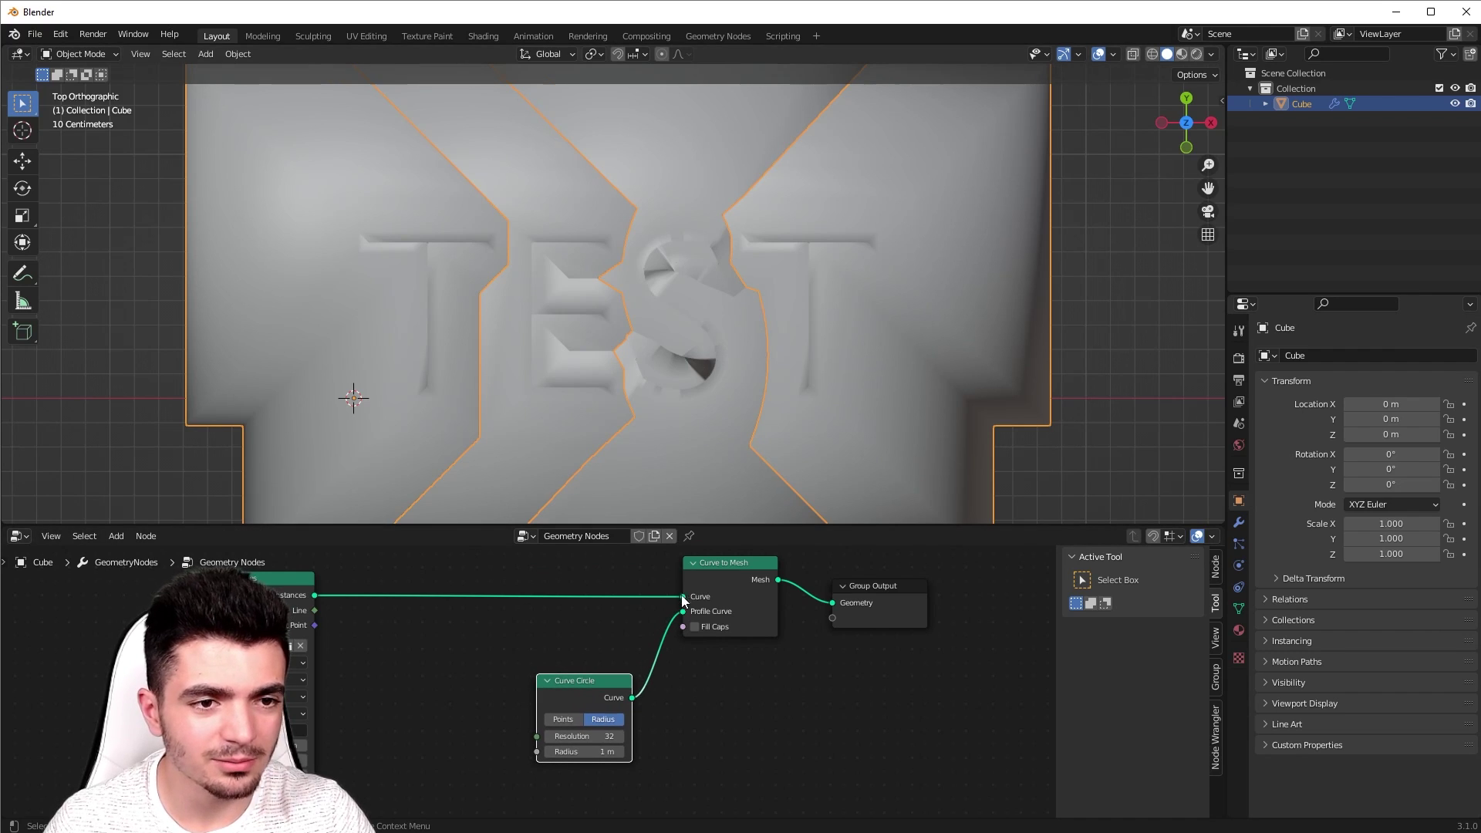
Step: Set the Curve Circle's radius to 0.007 m and deselect the text object to inspect the outline thickness
left_click_drag(583, 751, 534, 751)
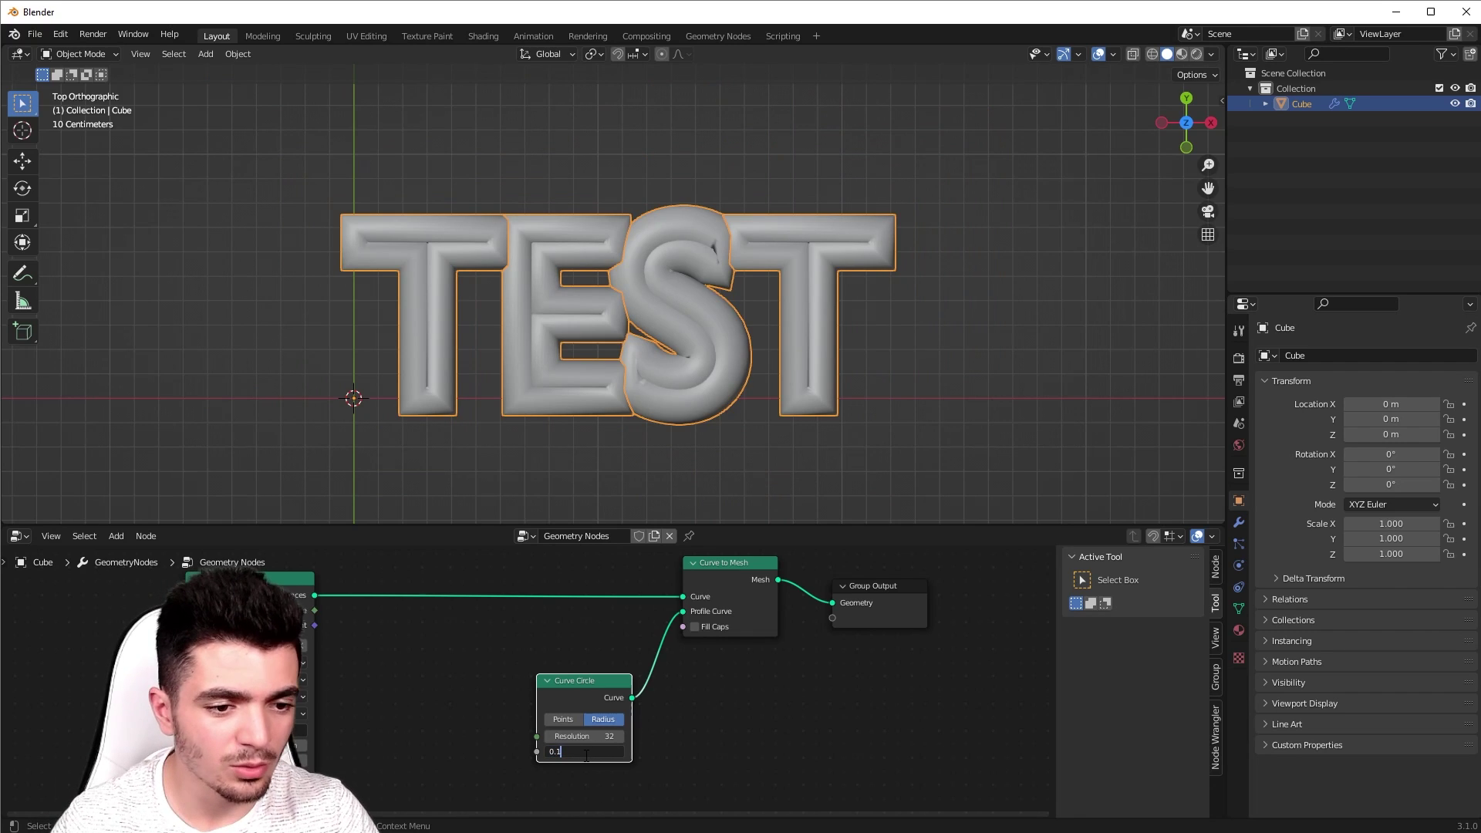
key("Return")
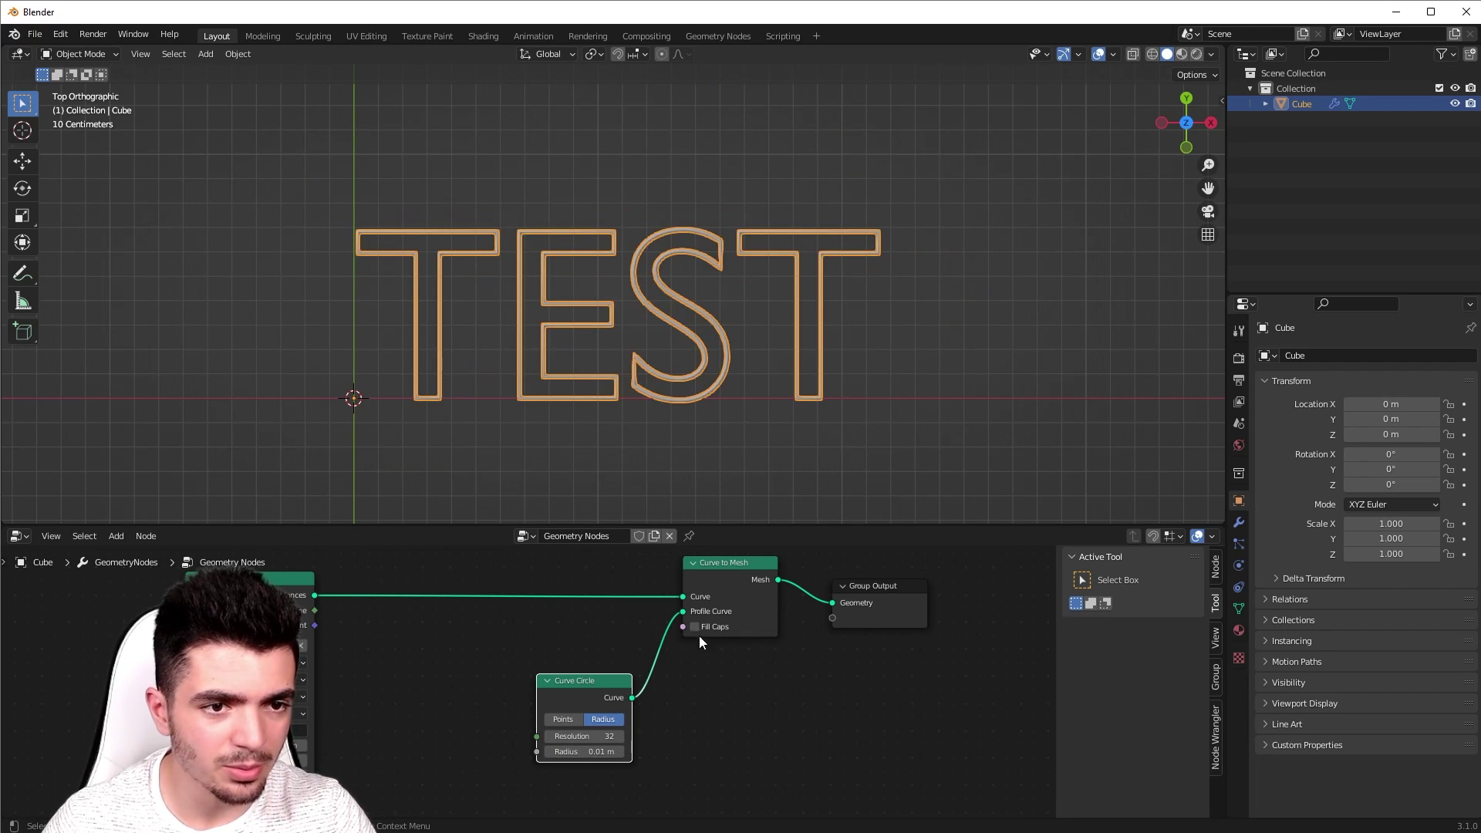
left_click(594, 752)
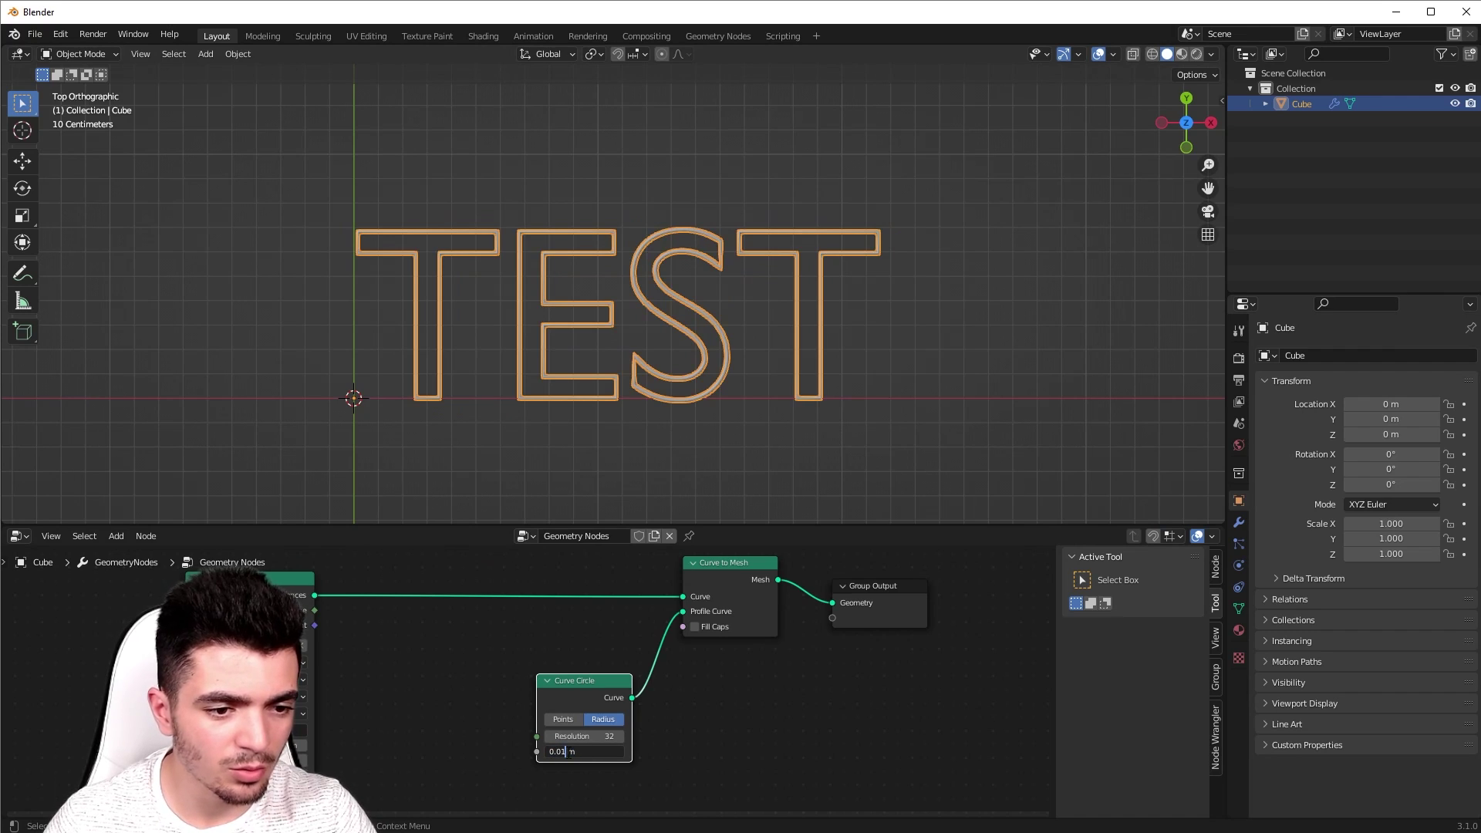
type("0.007")
key("Return")
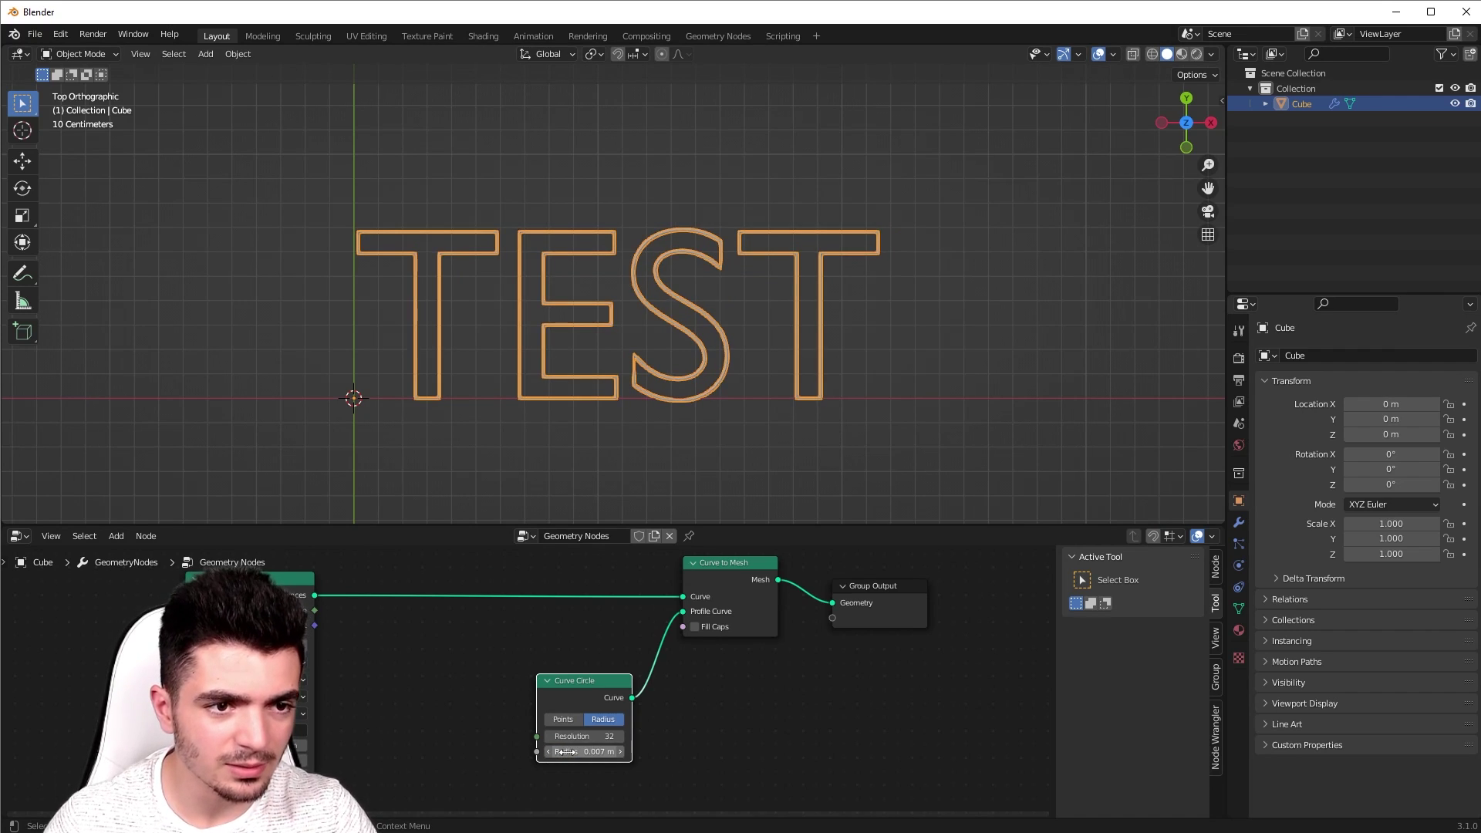
left_click(910, 411)
scroll(887, 424, "up", 4)
scroll(927, 424, "down", 2)
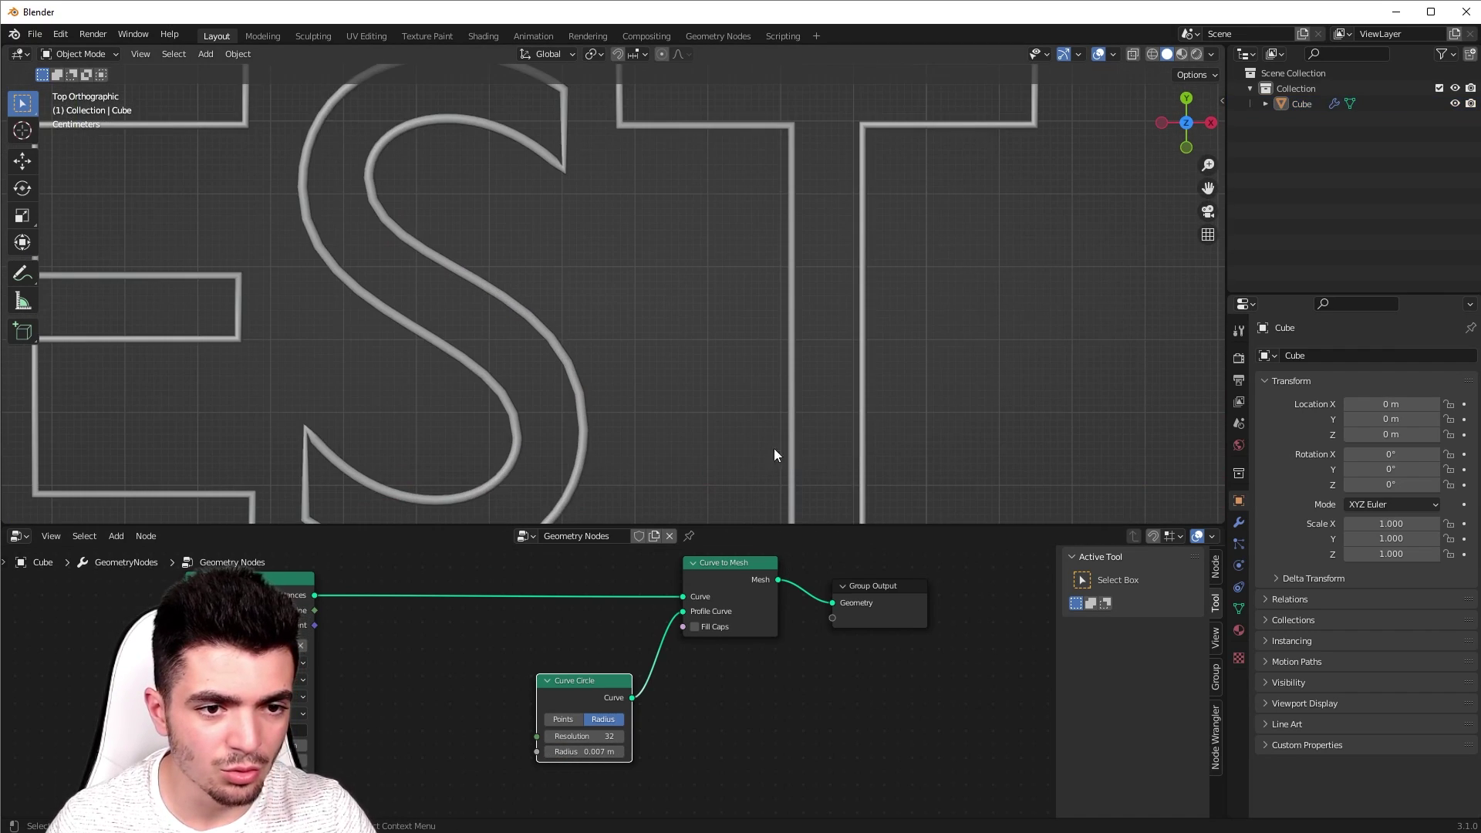
middle_click_drag(481, 392, 612, 394, "shift")
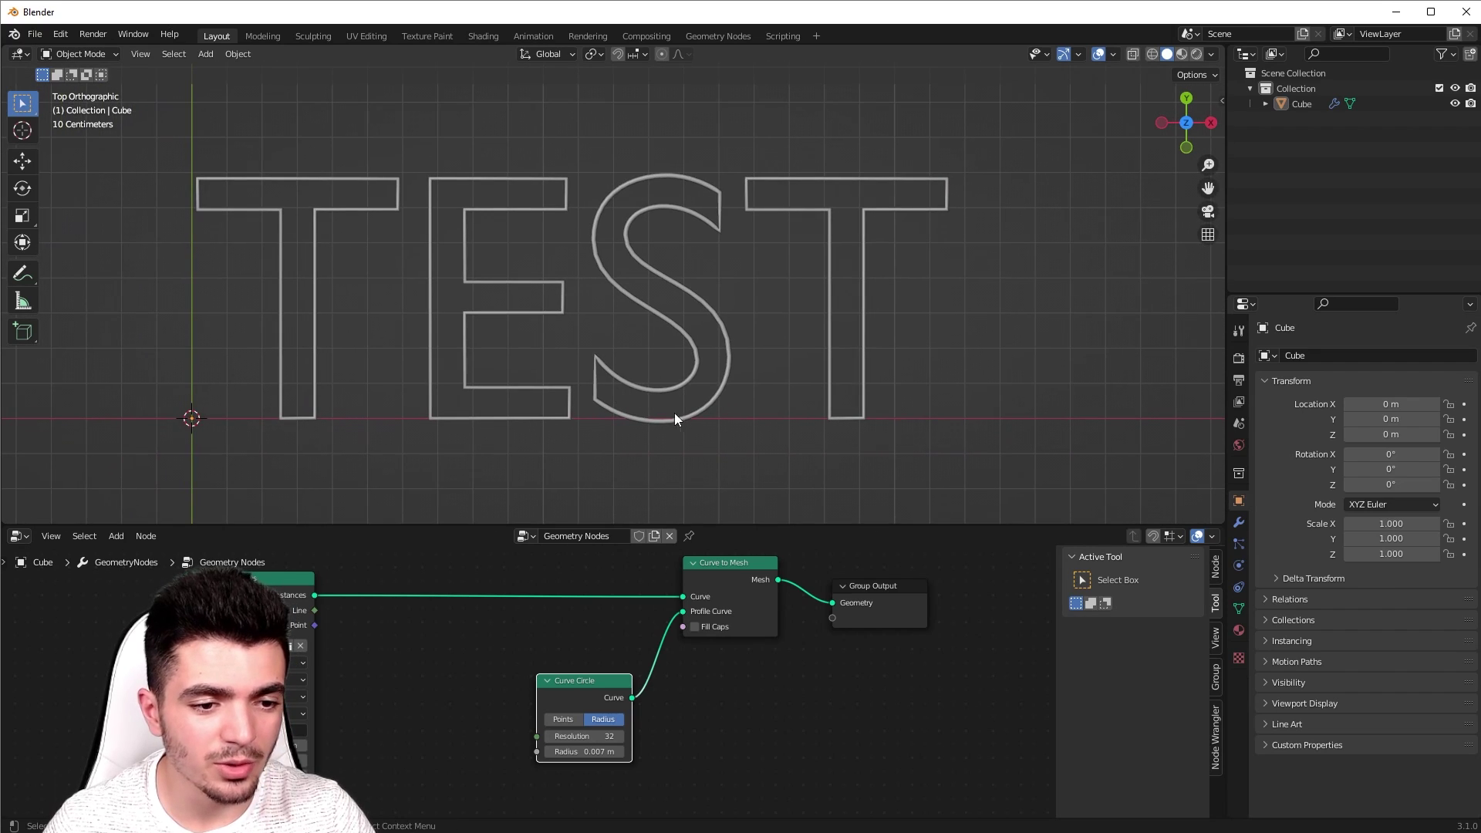
scroll(679, 415, "down", 2)
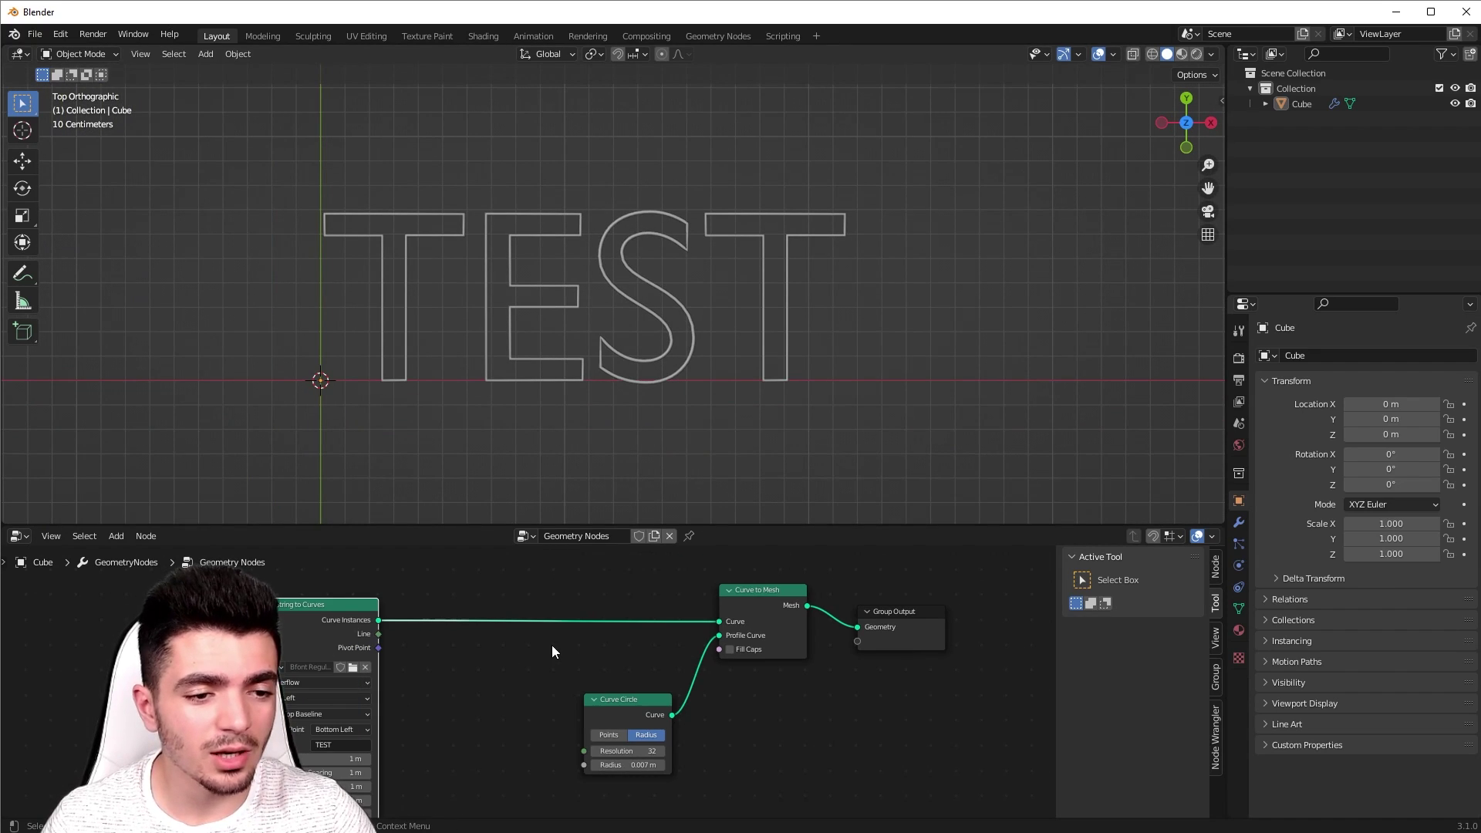
Step: Insert a Resample Curve node on the link between String to Curves and Curve to Mesh
key("shift+a")
left_click(482, 512)
type("res")
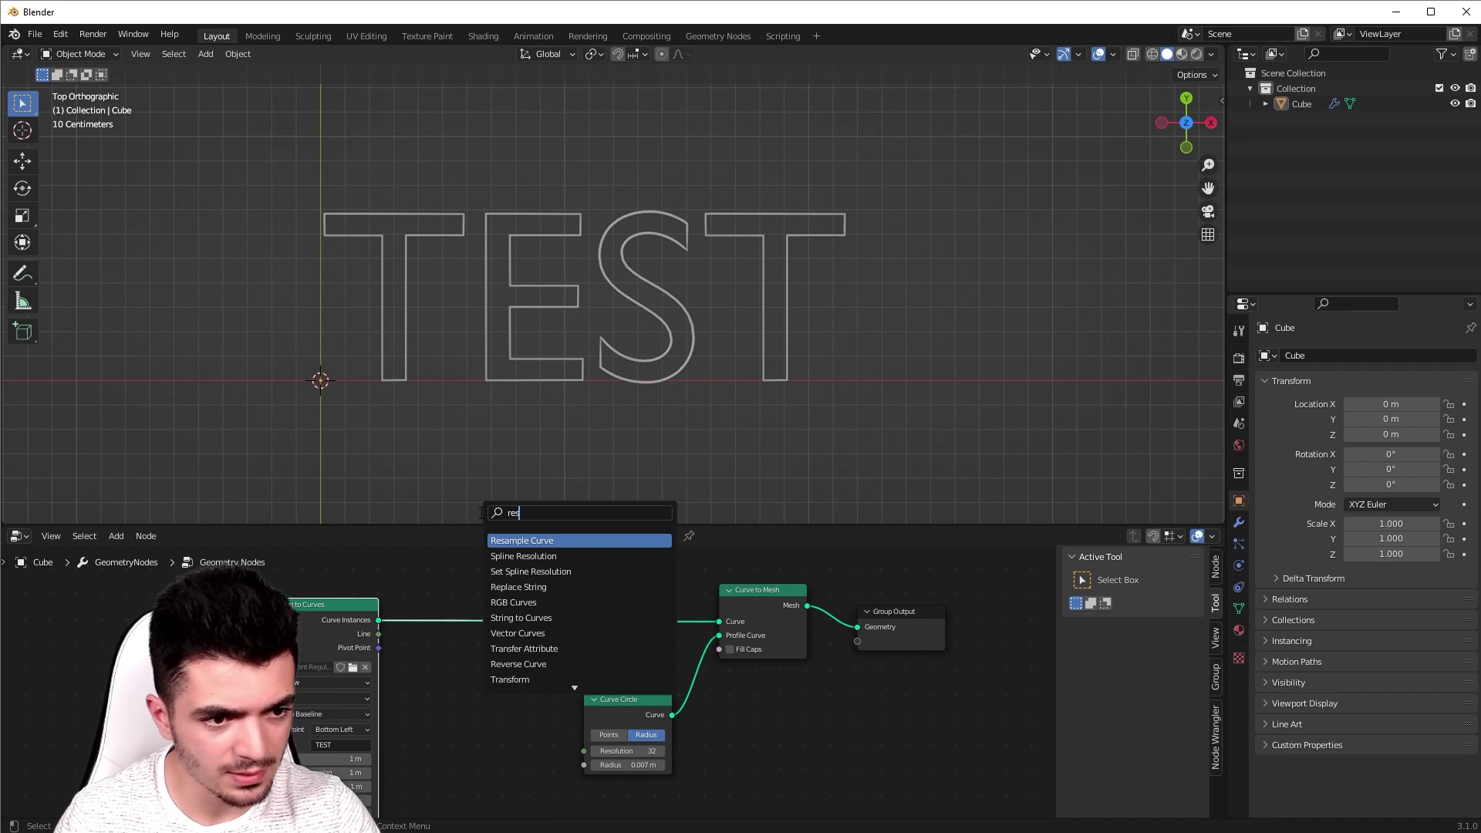
type("e")
key("Down")
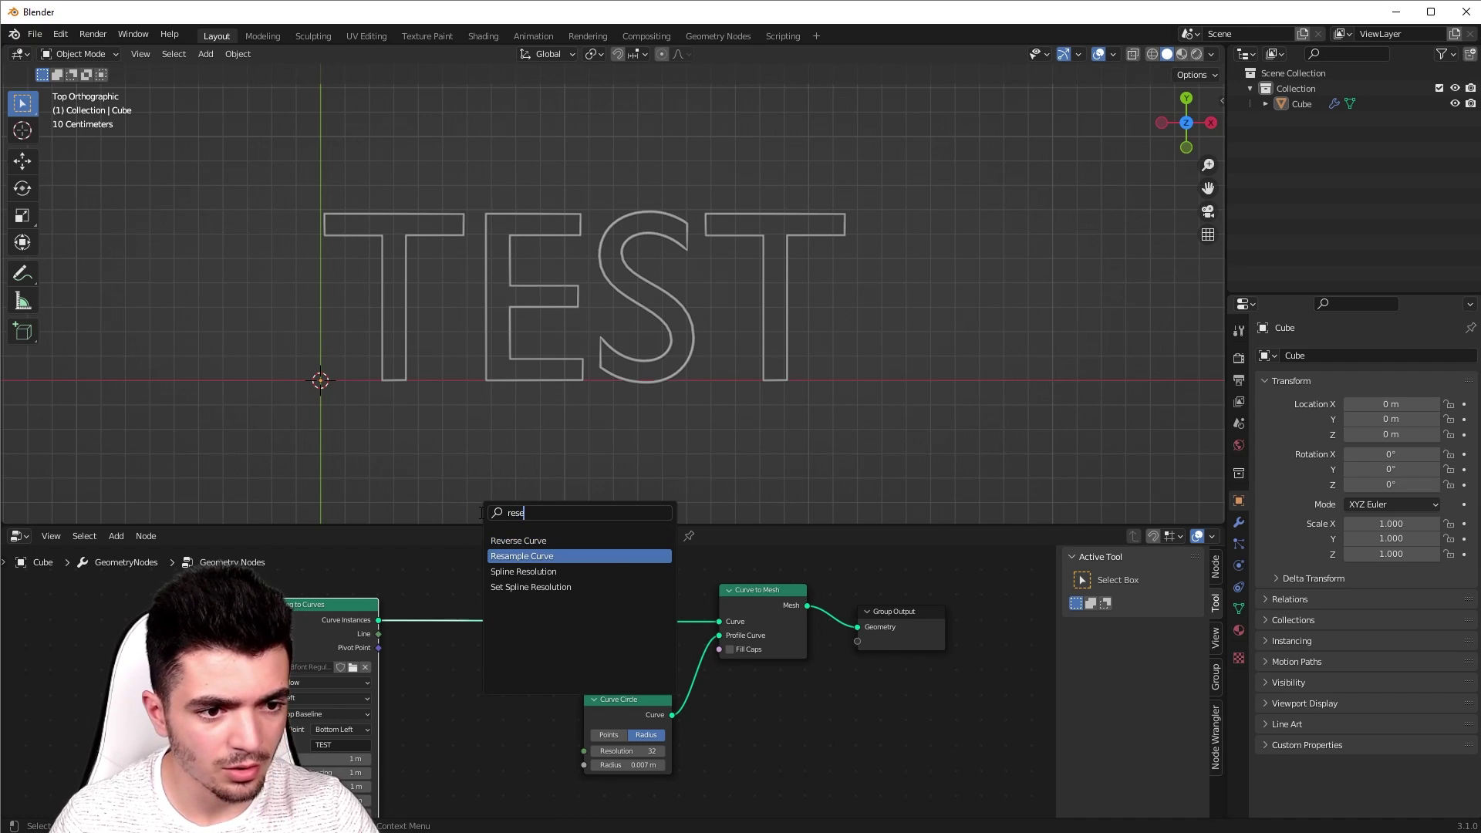
key("Return")
left_click(494, 588)
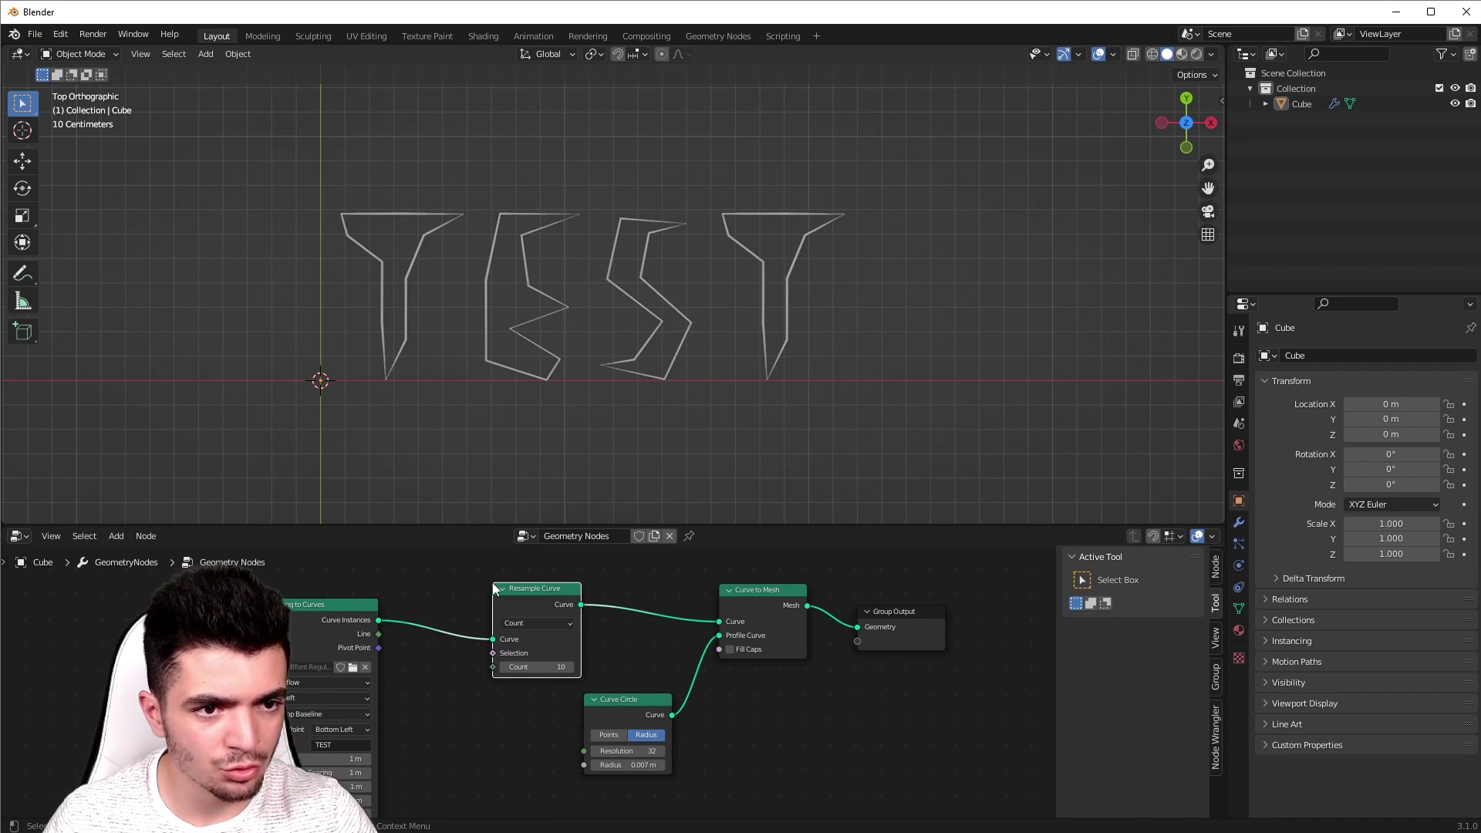
Step: Raise the Resample Curve node's count to 1500 so the TEST outlines follow the letter shapes closely
scroll(471, 390, "up", 3)
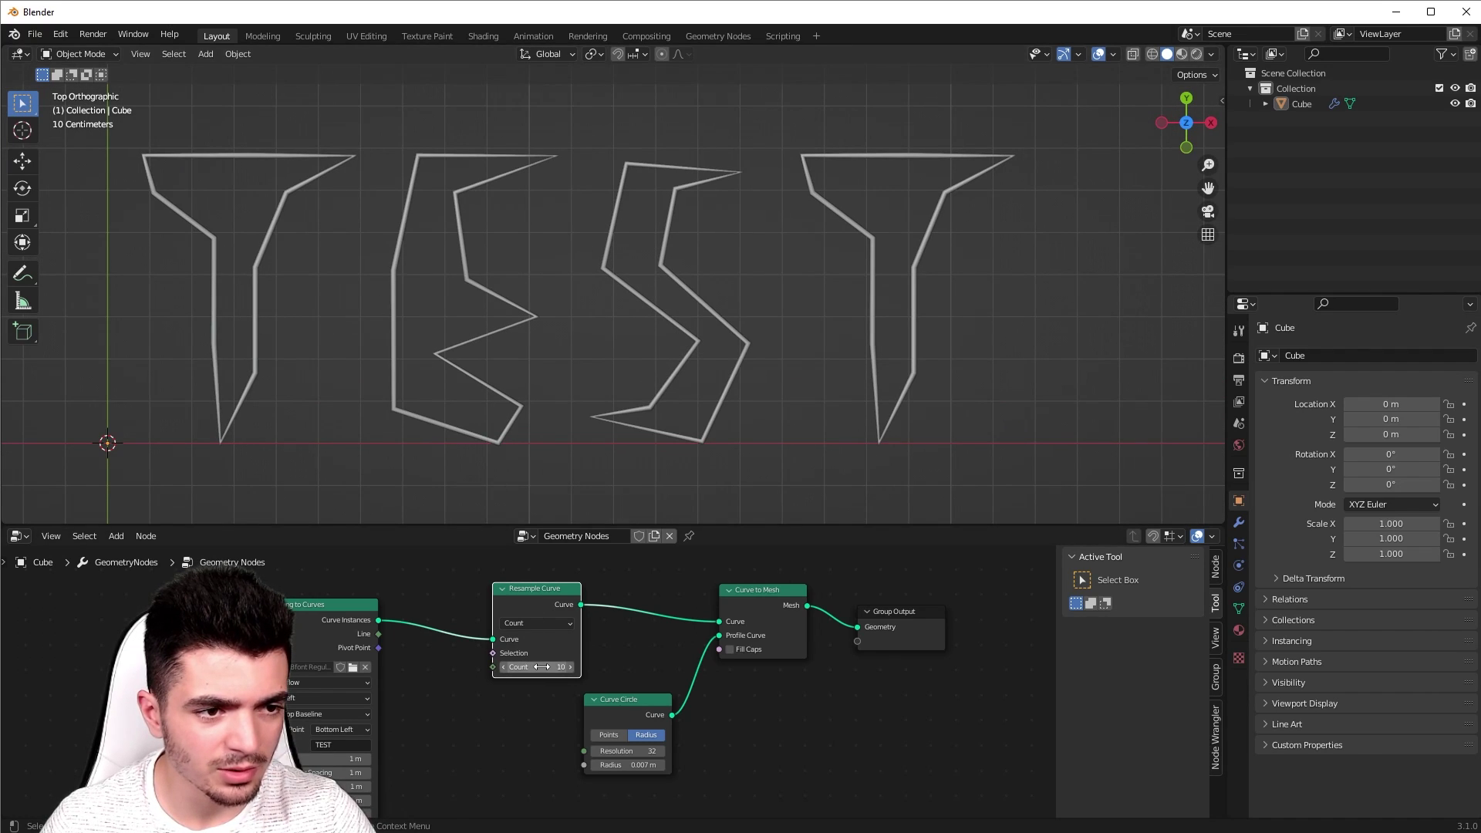
middle_click_drag(262, 334, 355, 347, "shift")
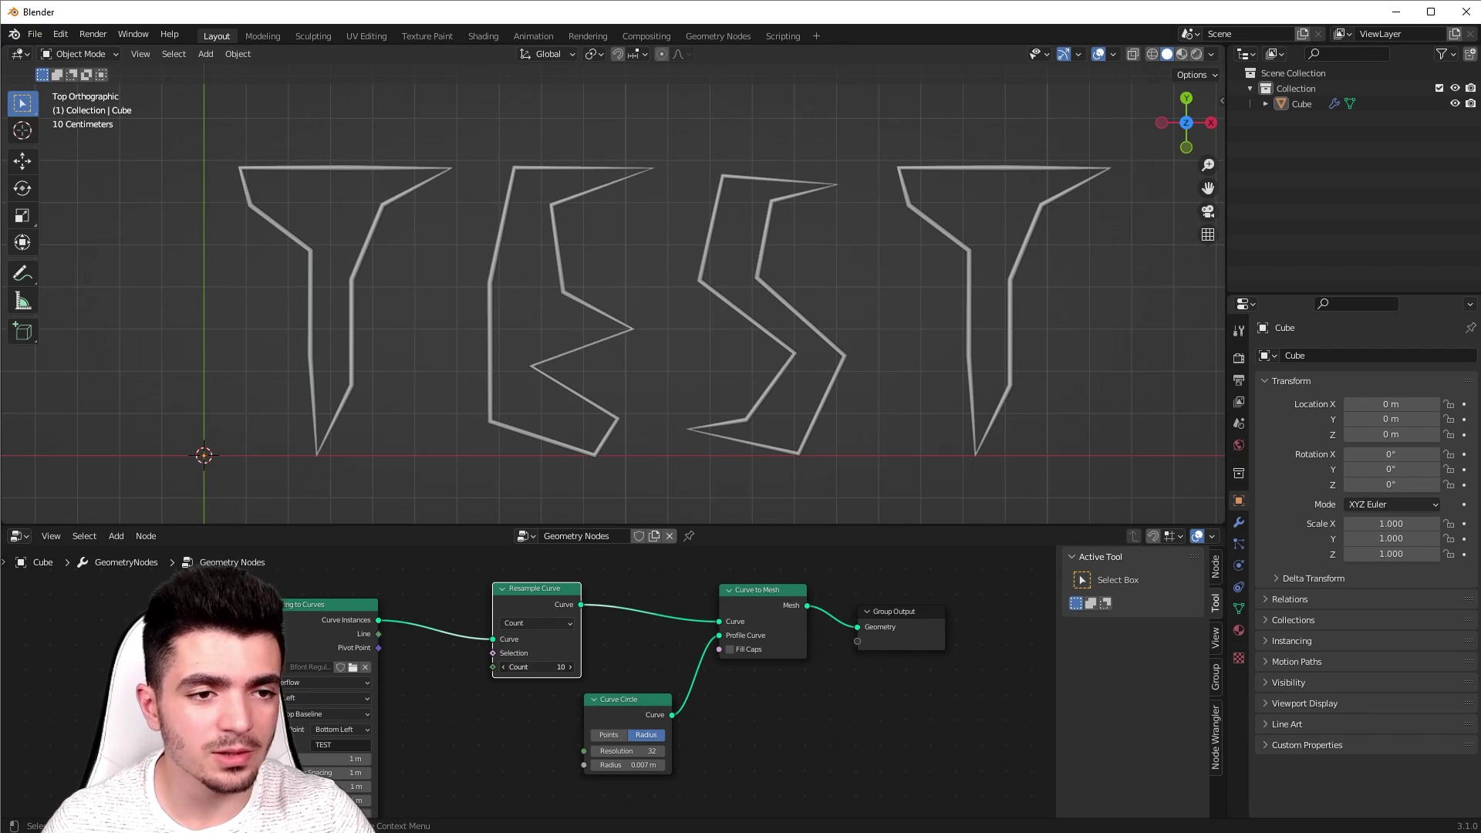
left_click_drag(538, 667, 761, 667)
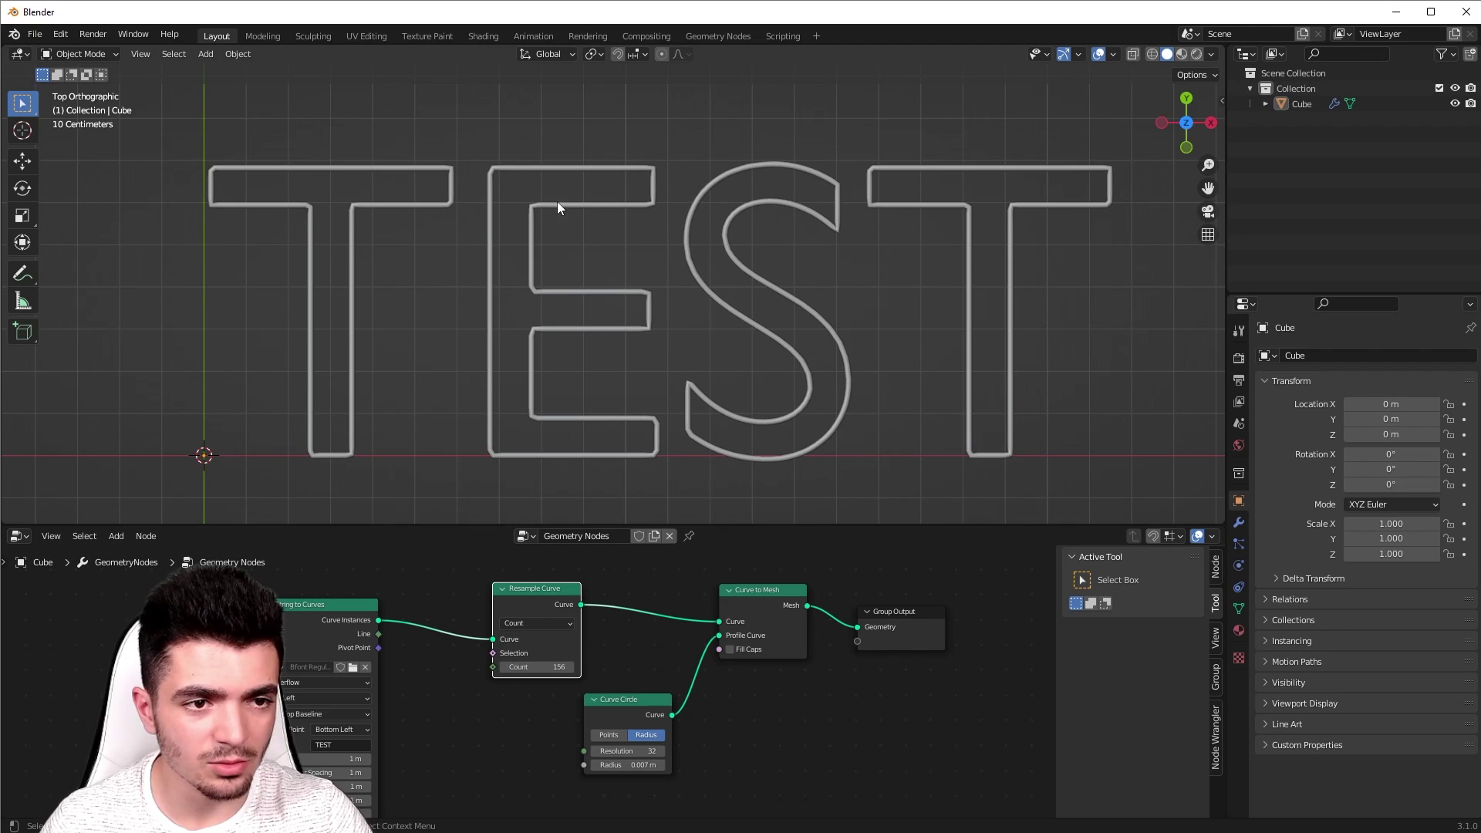
scroll(683, 381, "down", 2)
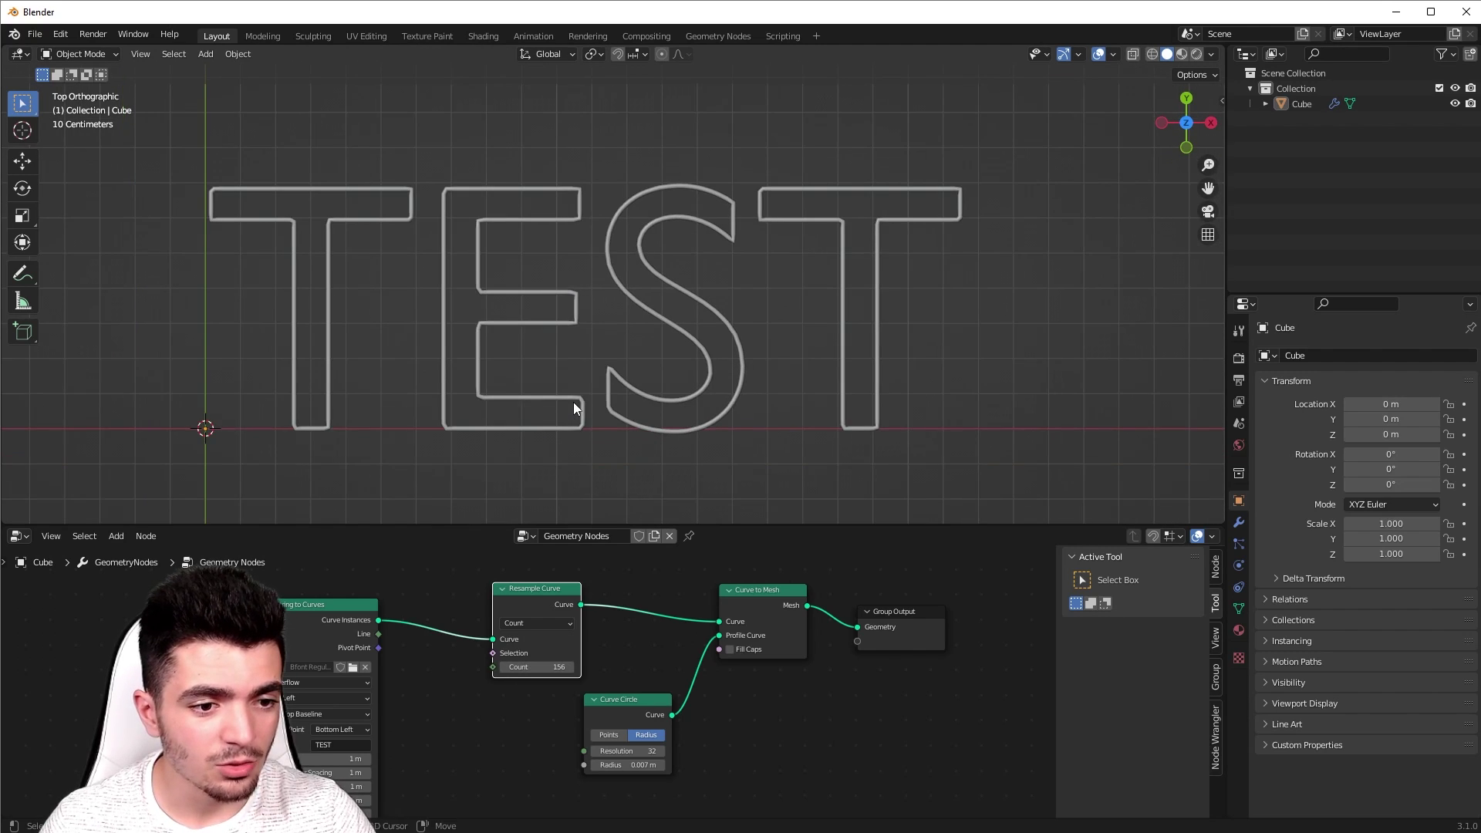
middle_click_drag(573, 403, 598, 395, "shift")
double_click(537, 668)
type("1")
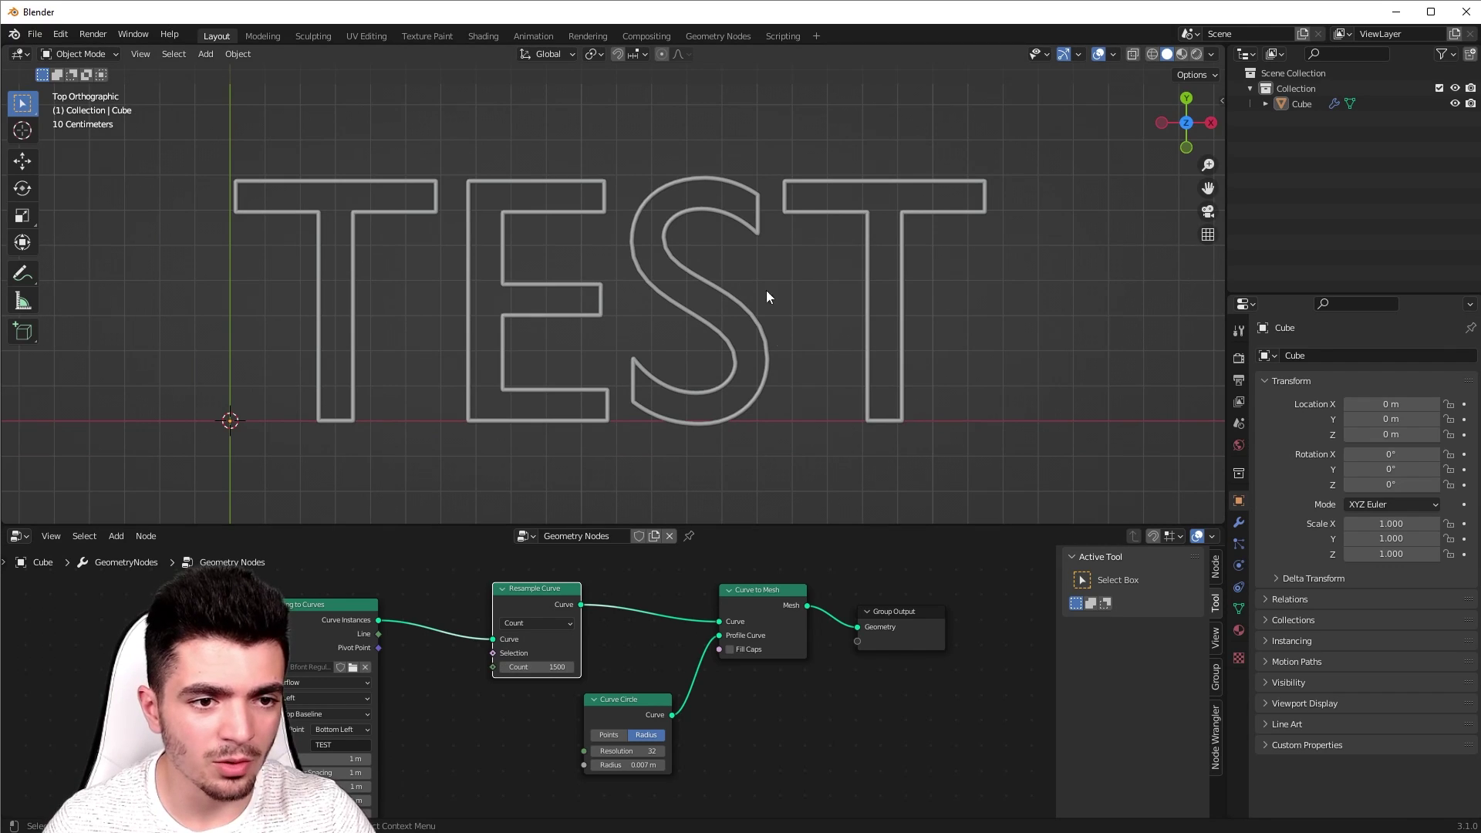
scroll(680, 391, "up", 4)
scroll(724, 356, "down", 5)
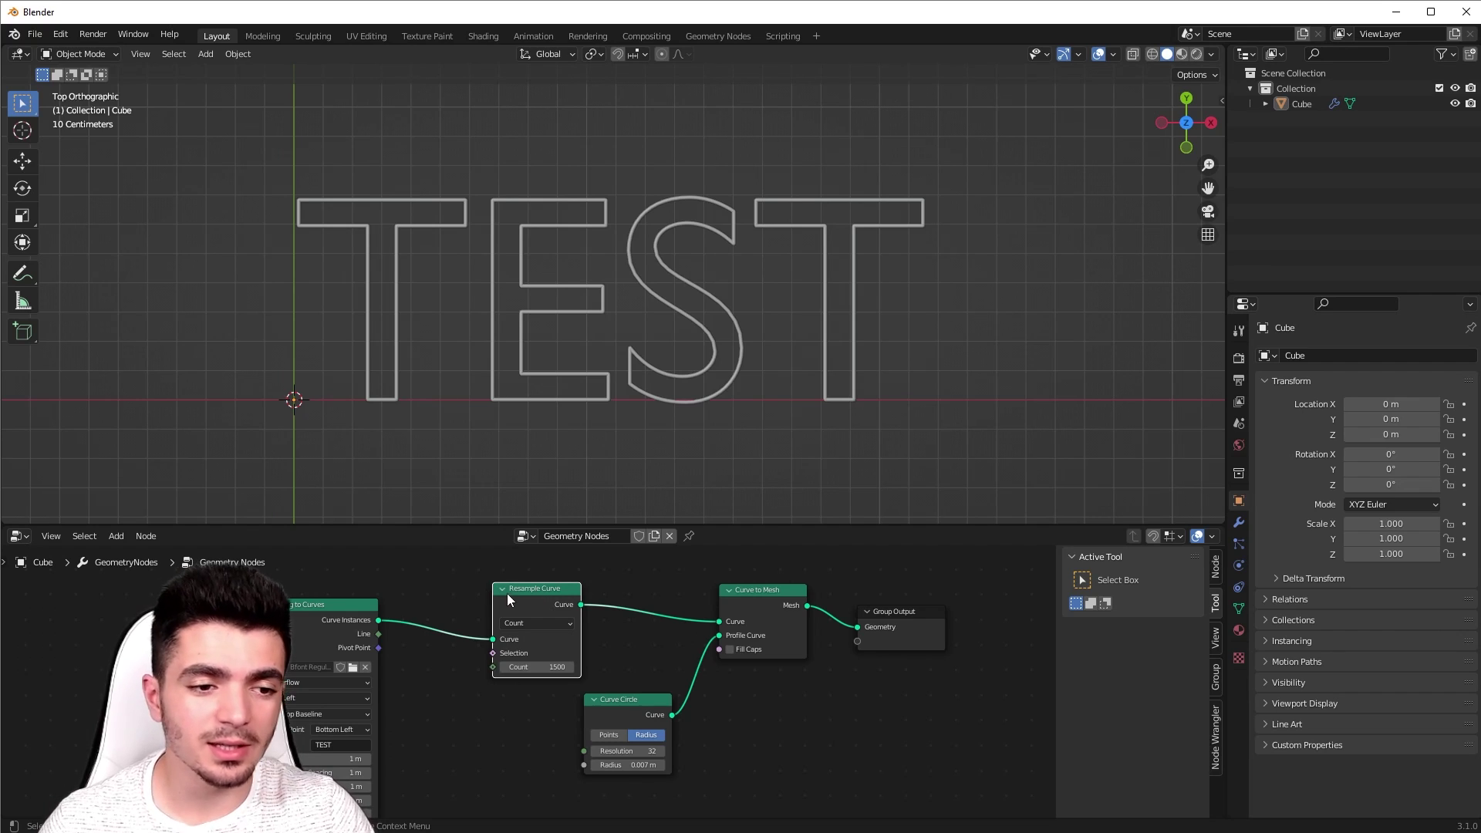
Step: Move Resample Curve closer to String to Curves and insert a Set Spline Cyclic node on its link to Curve to Mesh
left_click_drag(526, 591, 393, 598)
key("shift+a")
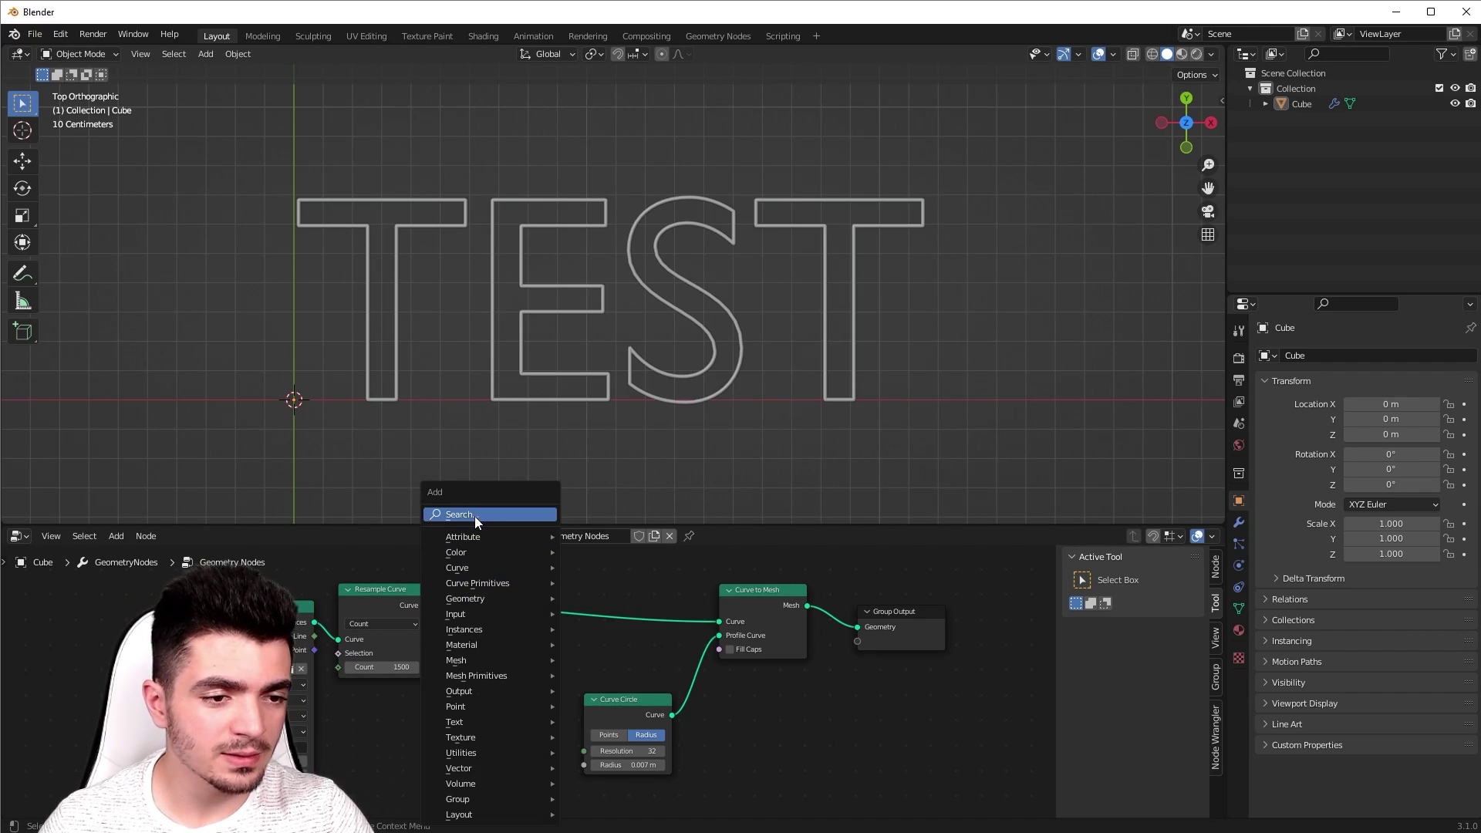
type("set spline")
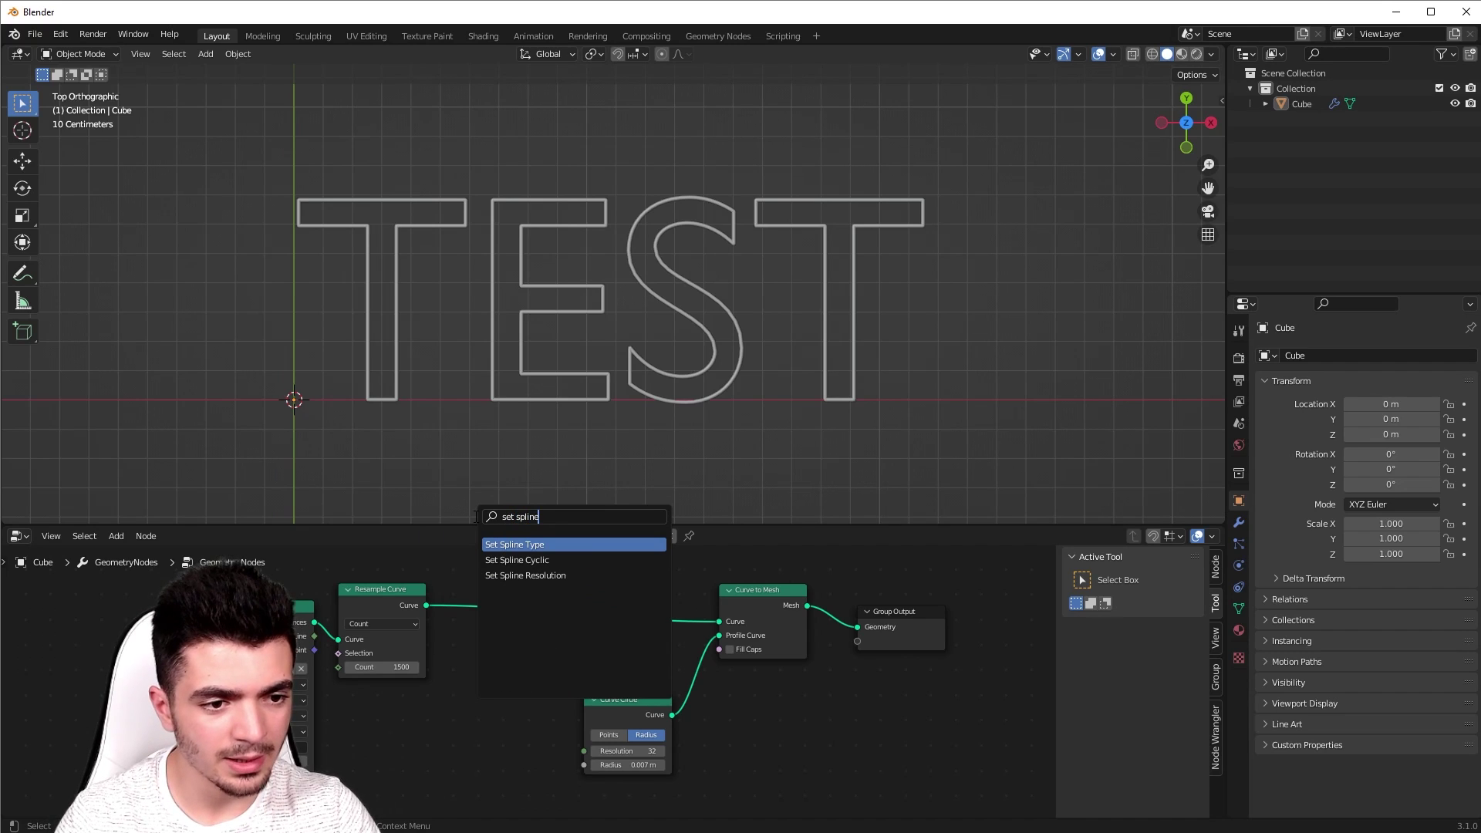
left_click(517, 560)
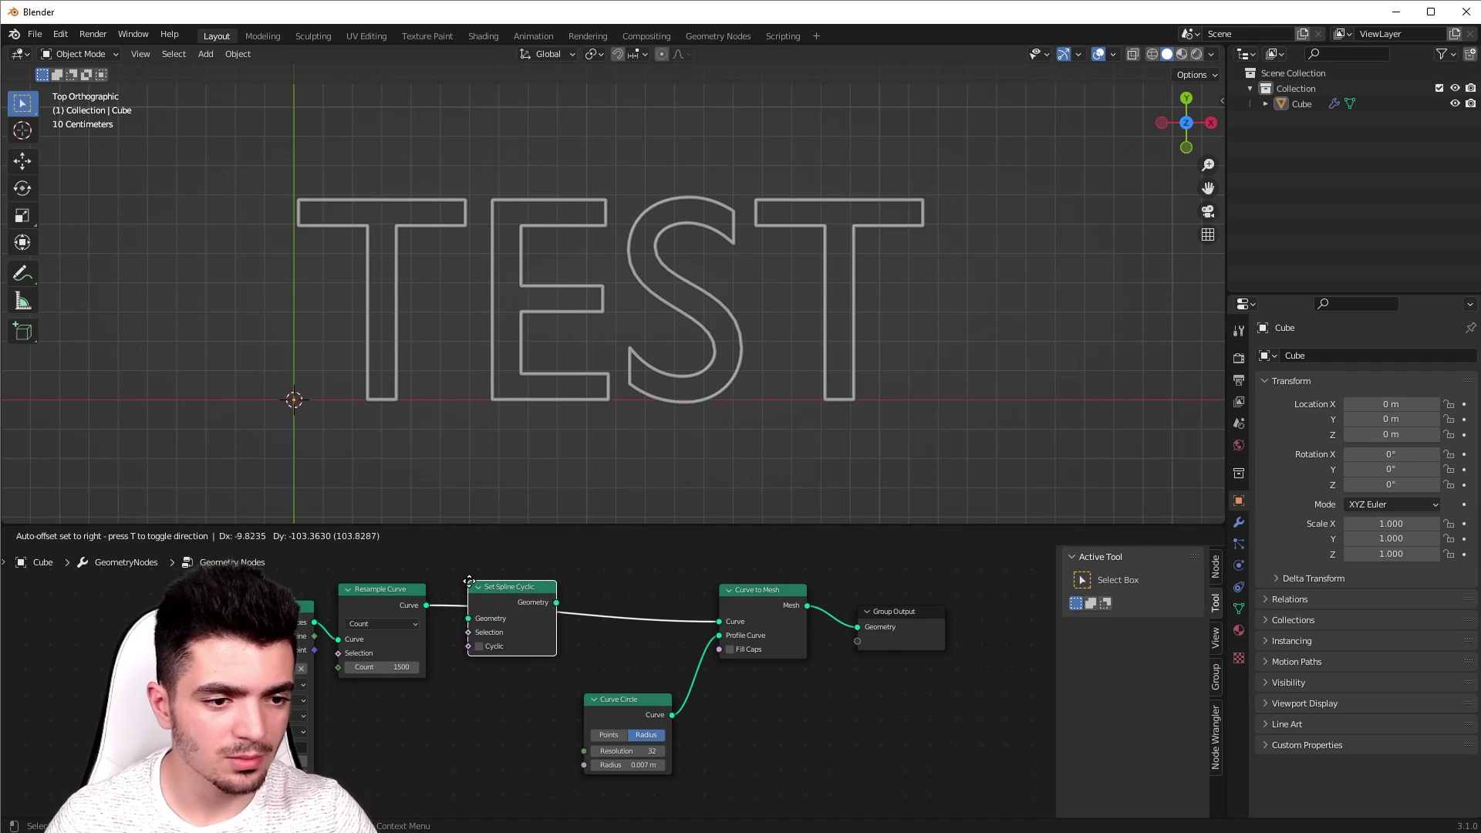
left_click(472, 586)
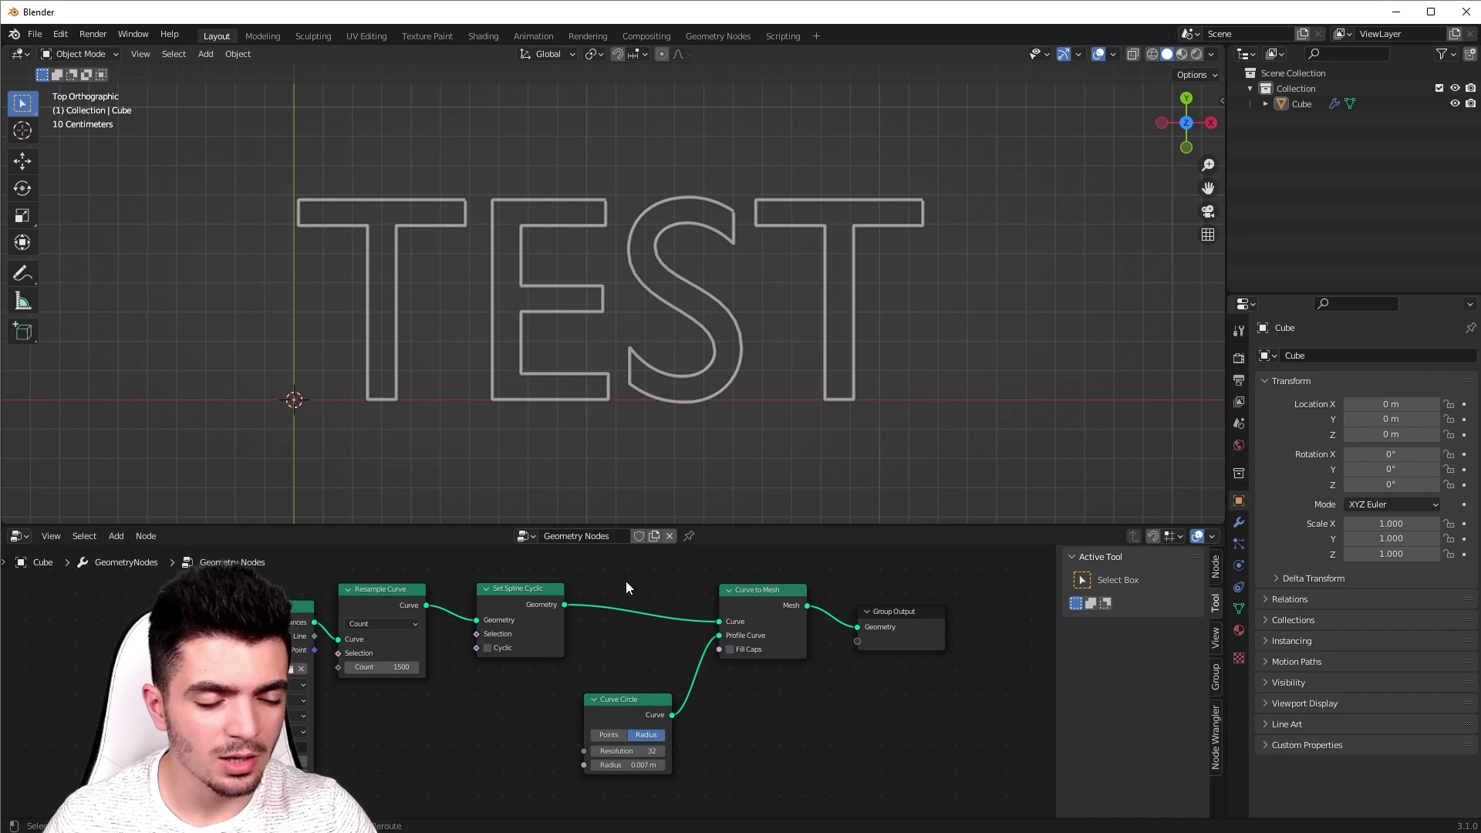
Step: Insert a Trim Curve node between Set Spline Cyclic and Curve to Mesh, and adjust its position
key("shift+a")
left_click(579, 515)
type("trim")
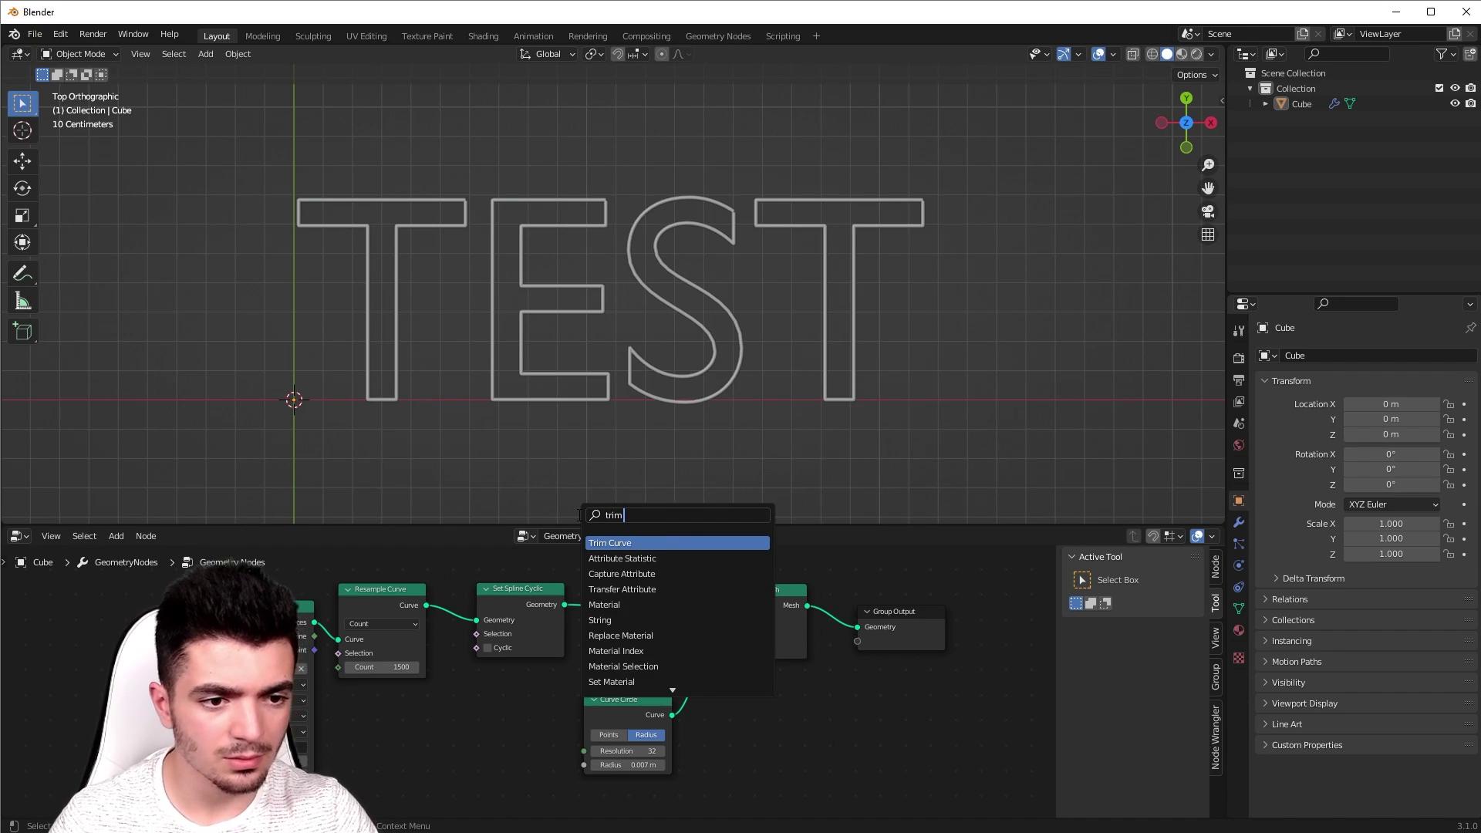
key("Return")
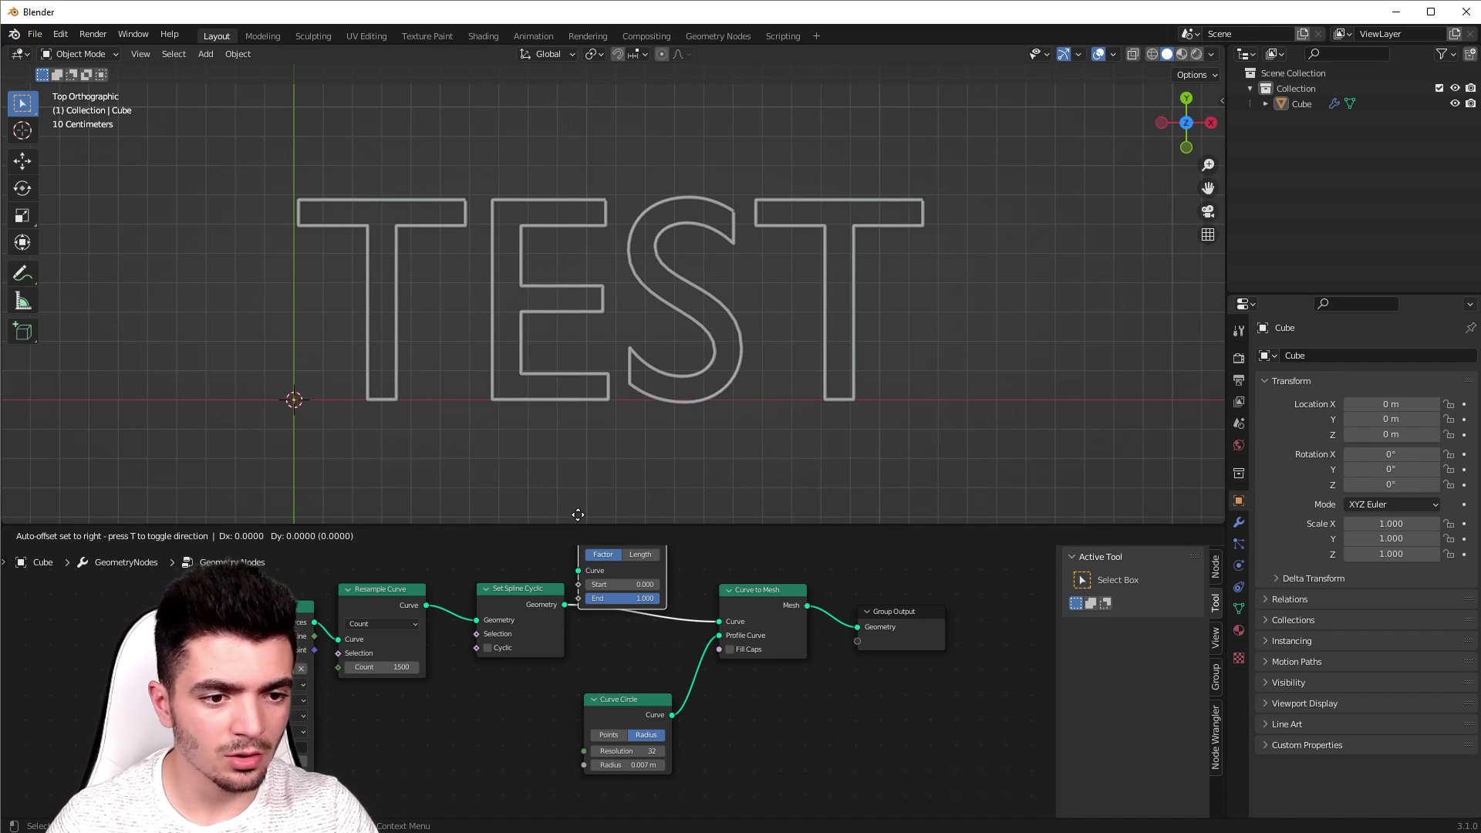
left_click(594, 585)
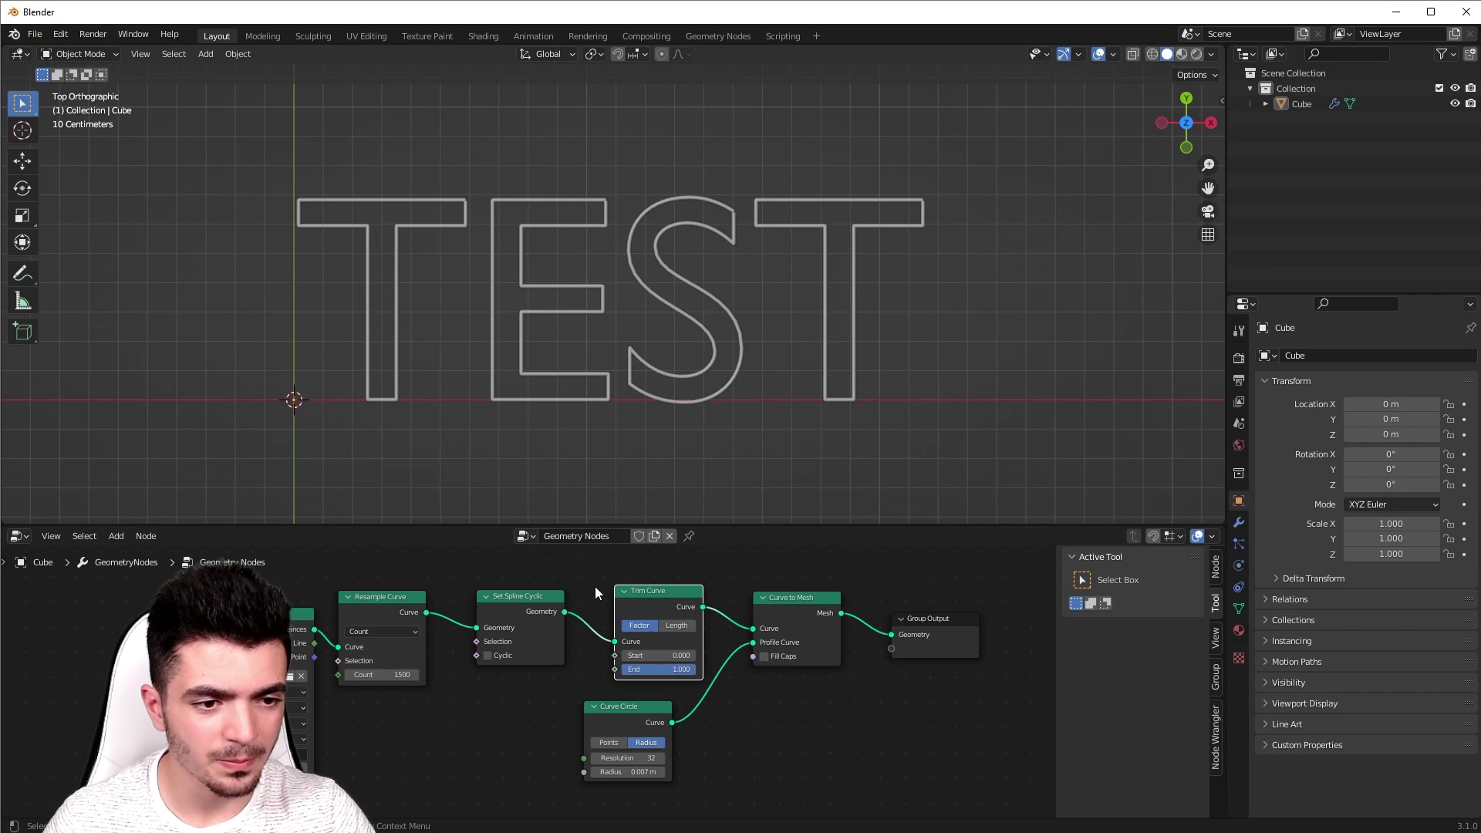
left_click_drag(664, 595, 649, 588)
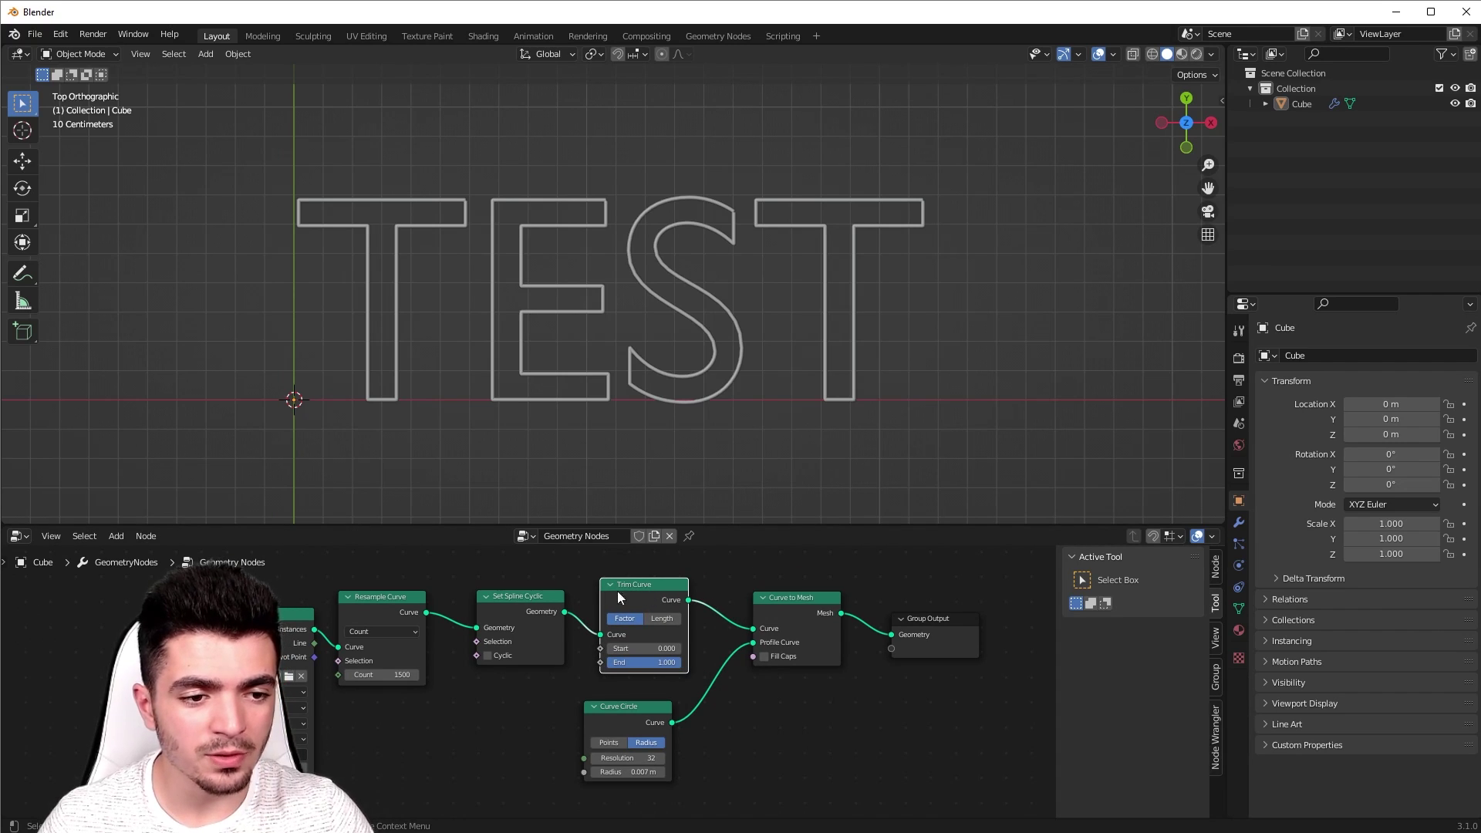
Step: Examine the Set Spline Cyclic node and the Start and End factors of the Trim Curve node
left_click(517, 598)
scroll(478, 606, "up", 1)
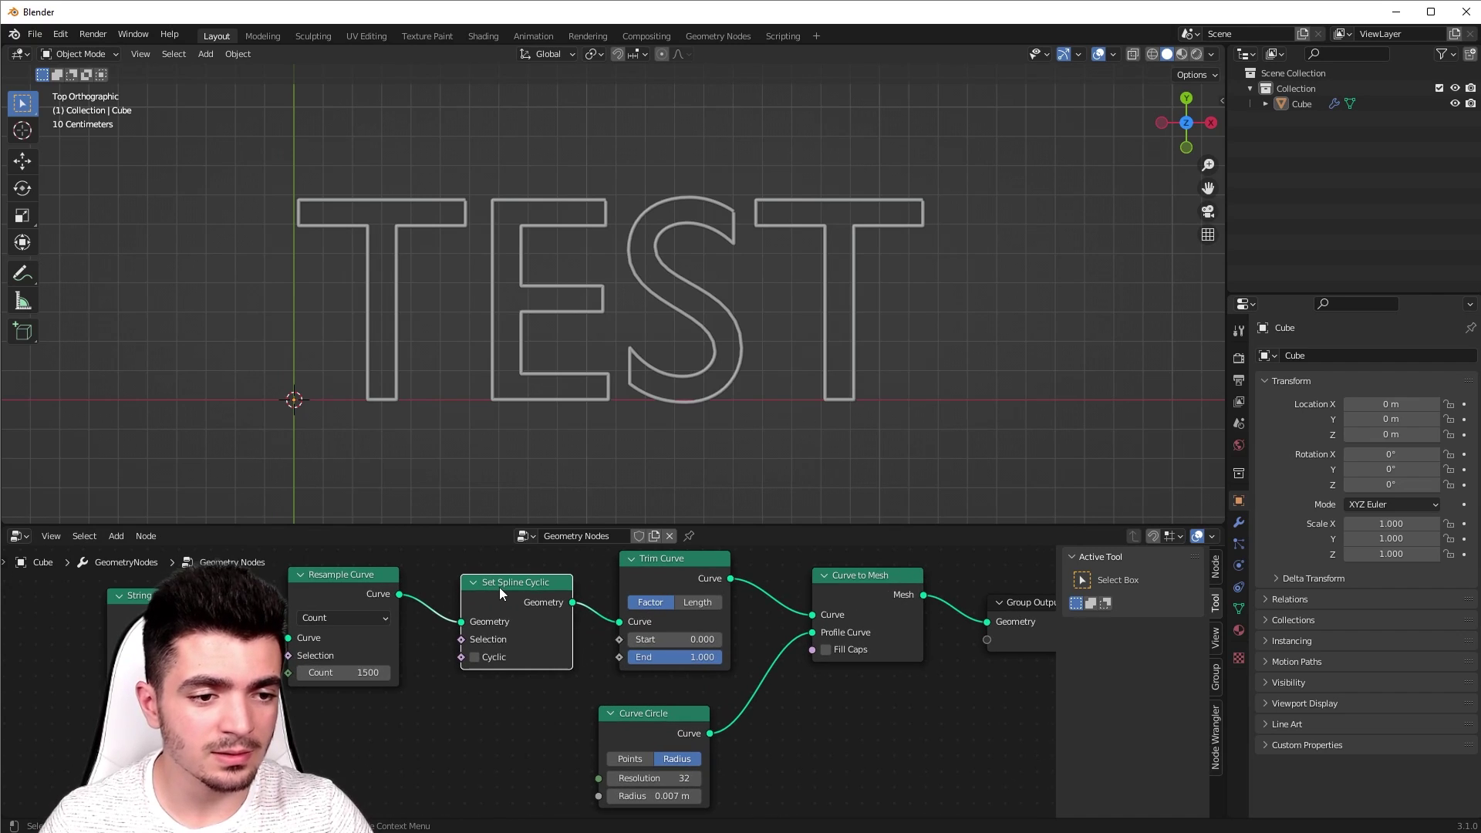
middle_click_drag(526, 606, 529, 622)
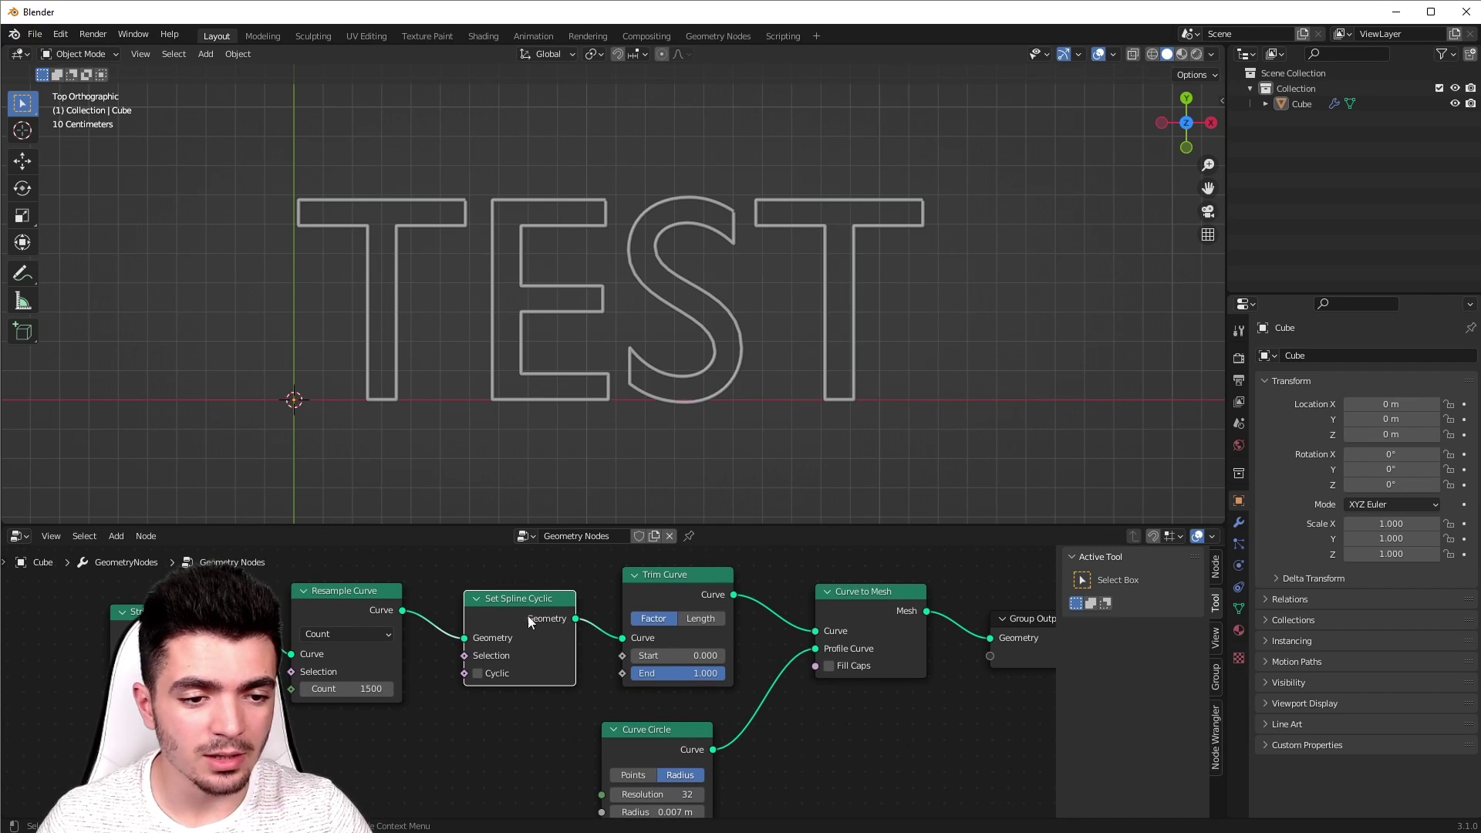
mouse_move(705, 675)
left_mouse_down()
mouse_move(631, 674)
mouse_move(717, 673)
left_mouse_up()
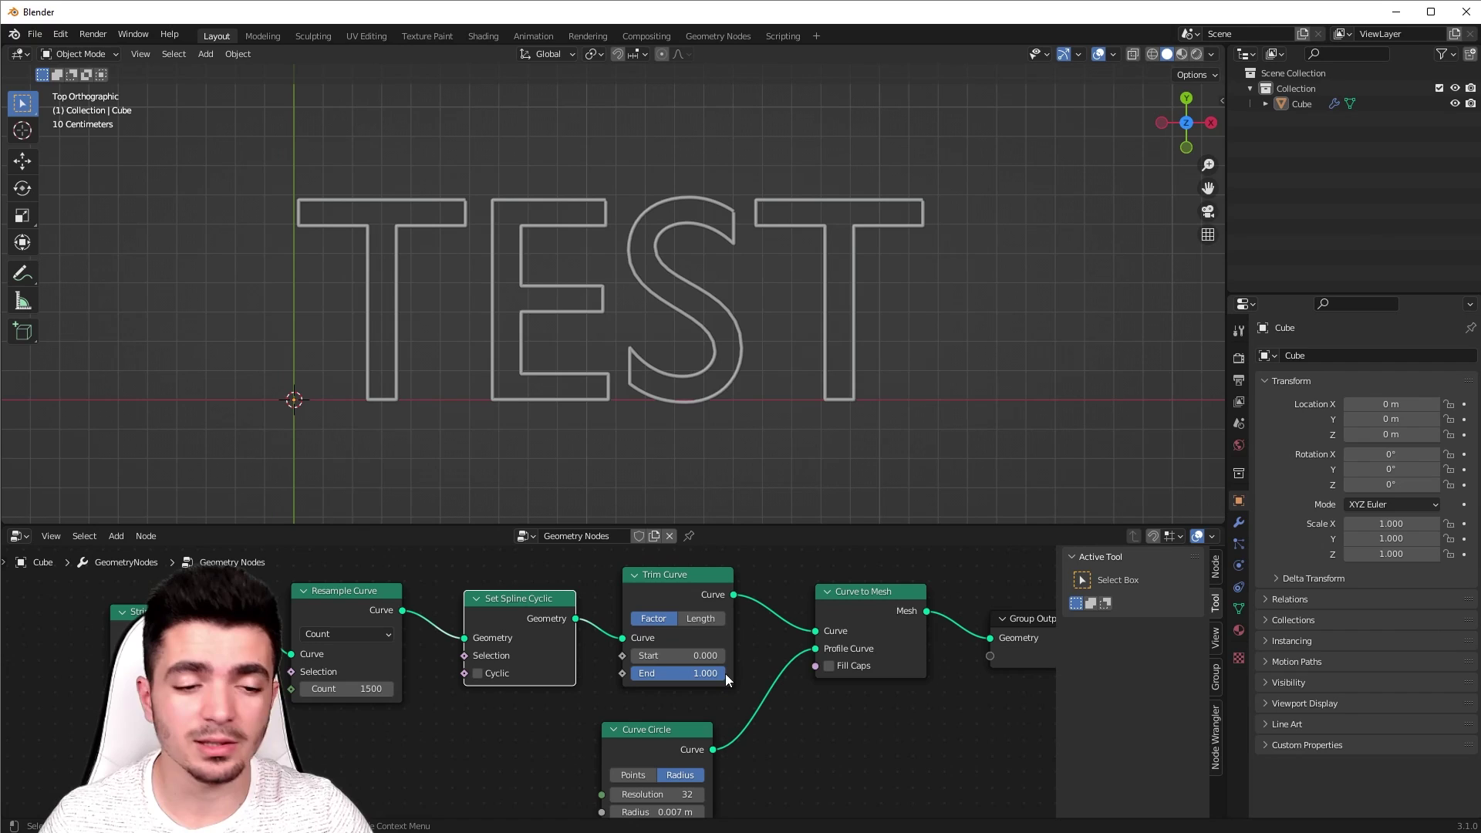
mouse_move(640, 656)
left_mouse_down()
mouse_move(715, 655)
mouse_move(631, 655)
left_mouse_up()
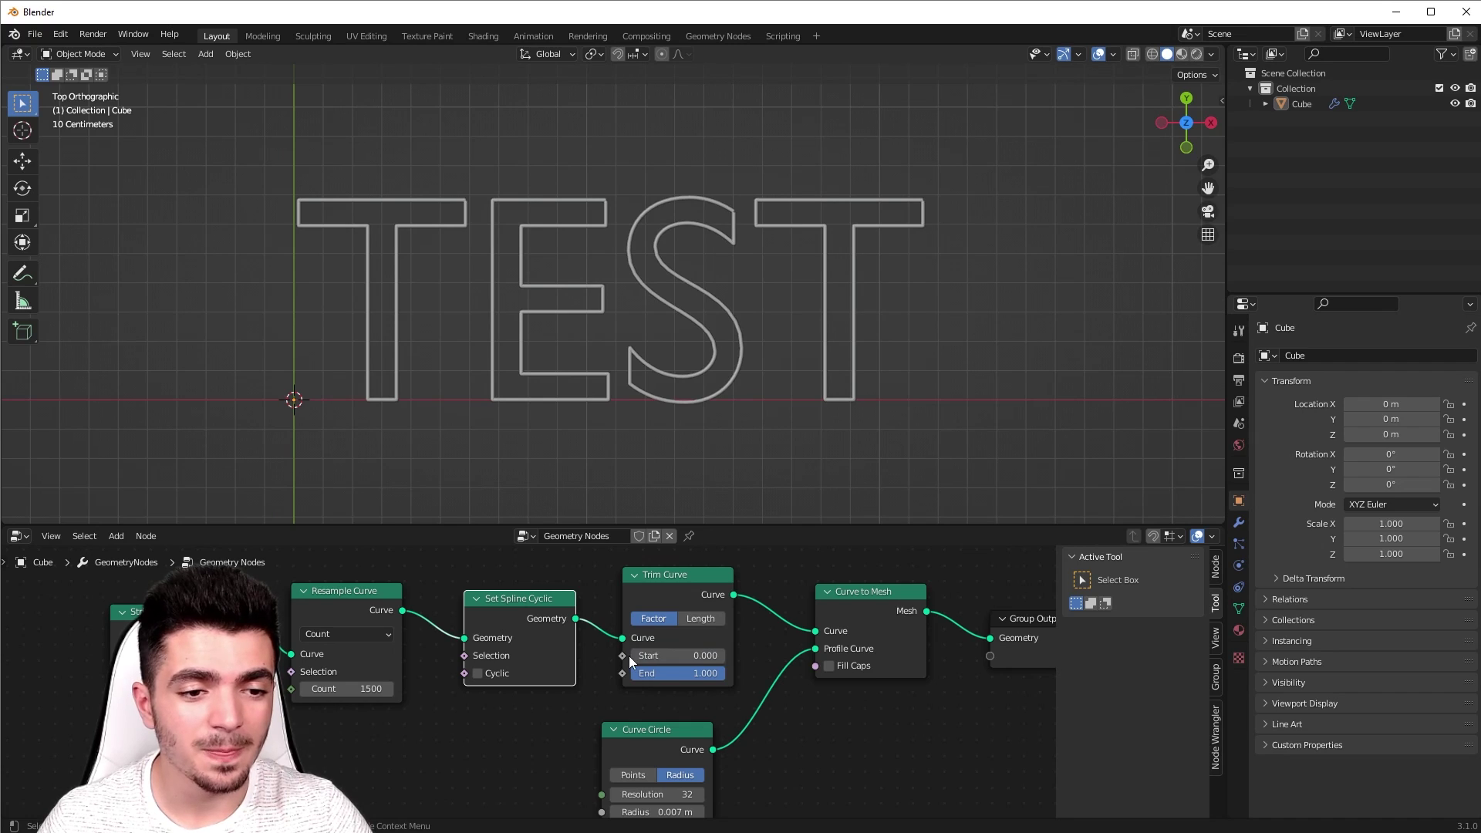
scroll(592, 707, "down", 1)
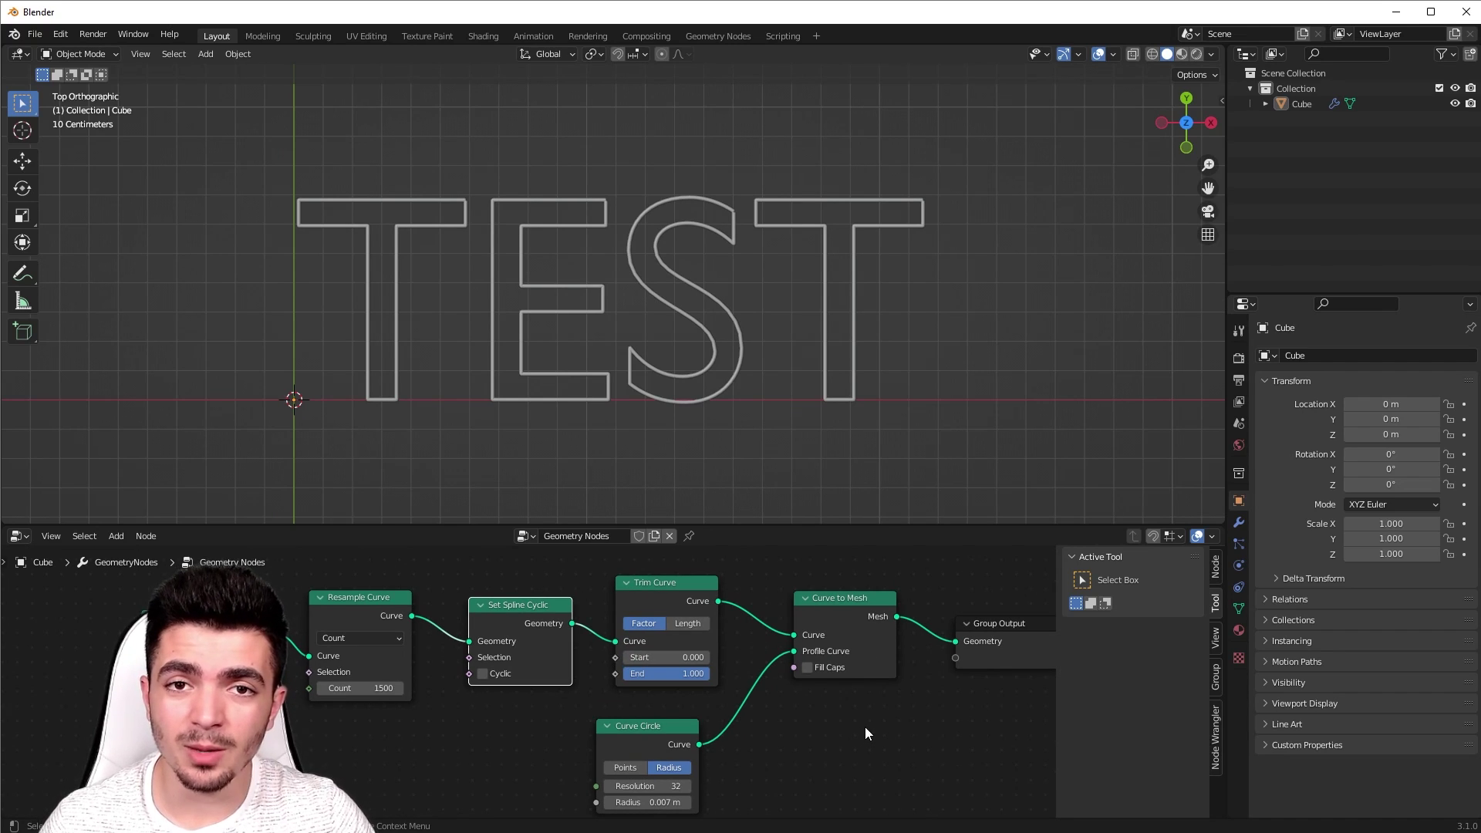
scroll(863, 725, "down", 2)
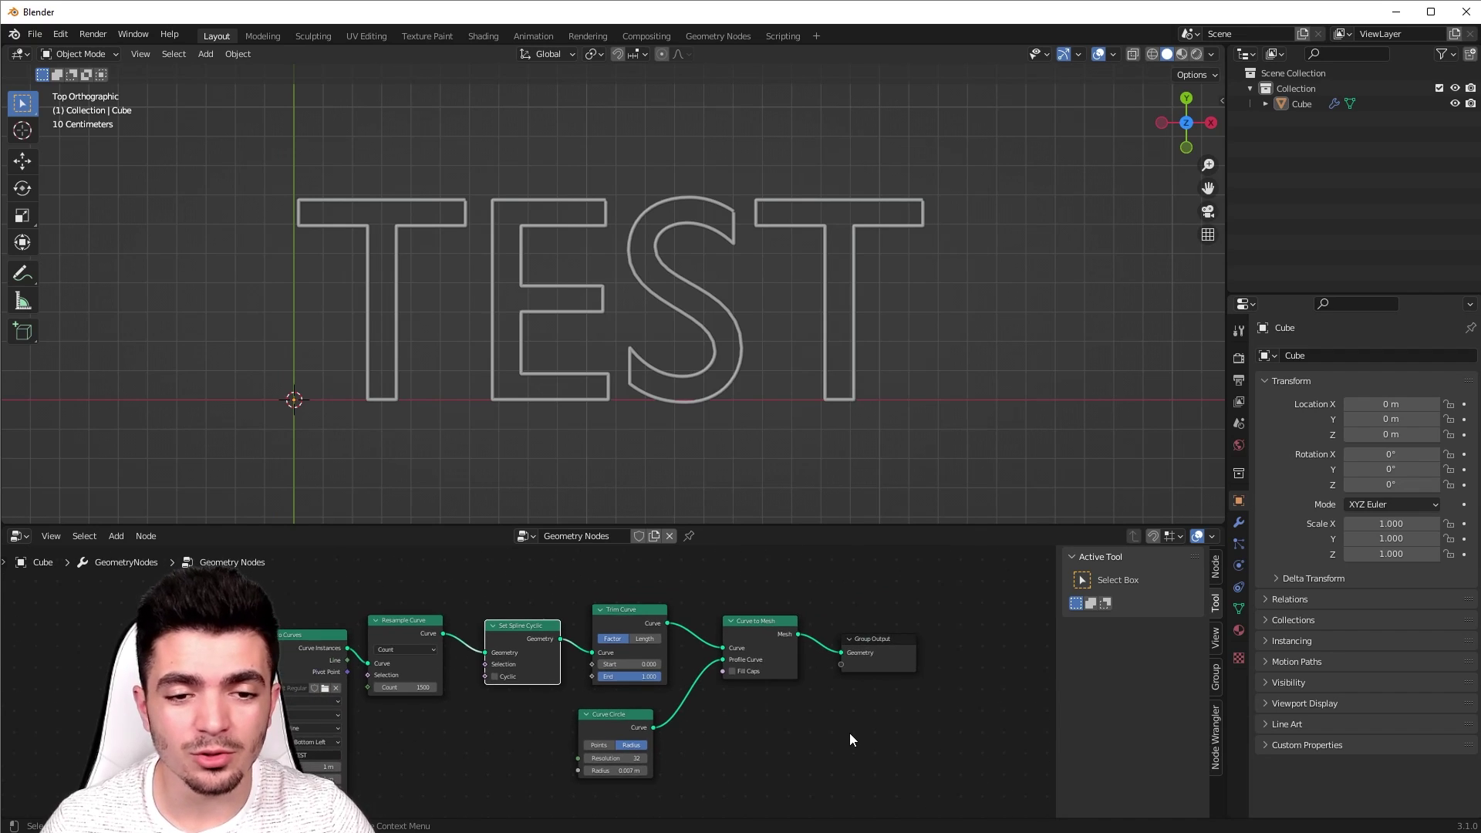
middle_click_drag(849, 733, 818, 694)
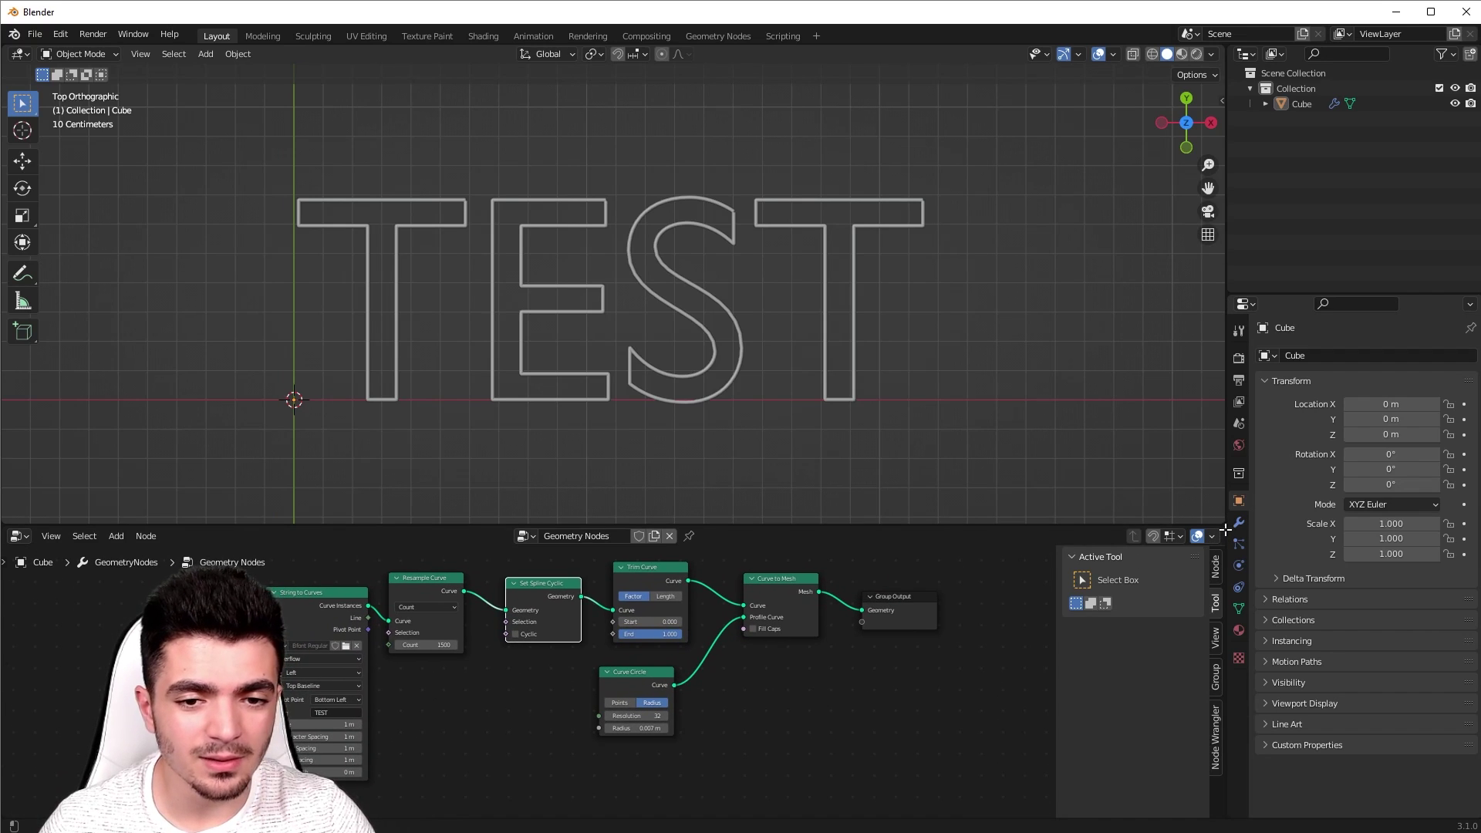
Step: Split the node editor area vertically and change the new area into a Timeline
left_click_drag(1217, 530, 695, 539)
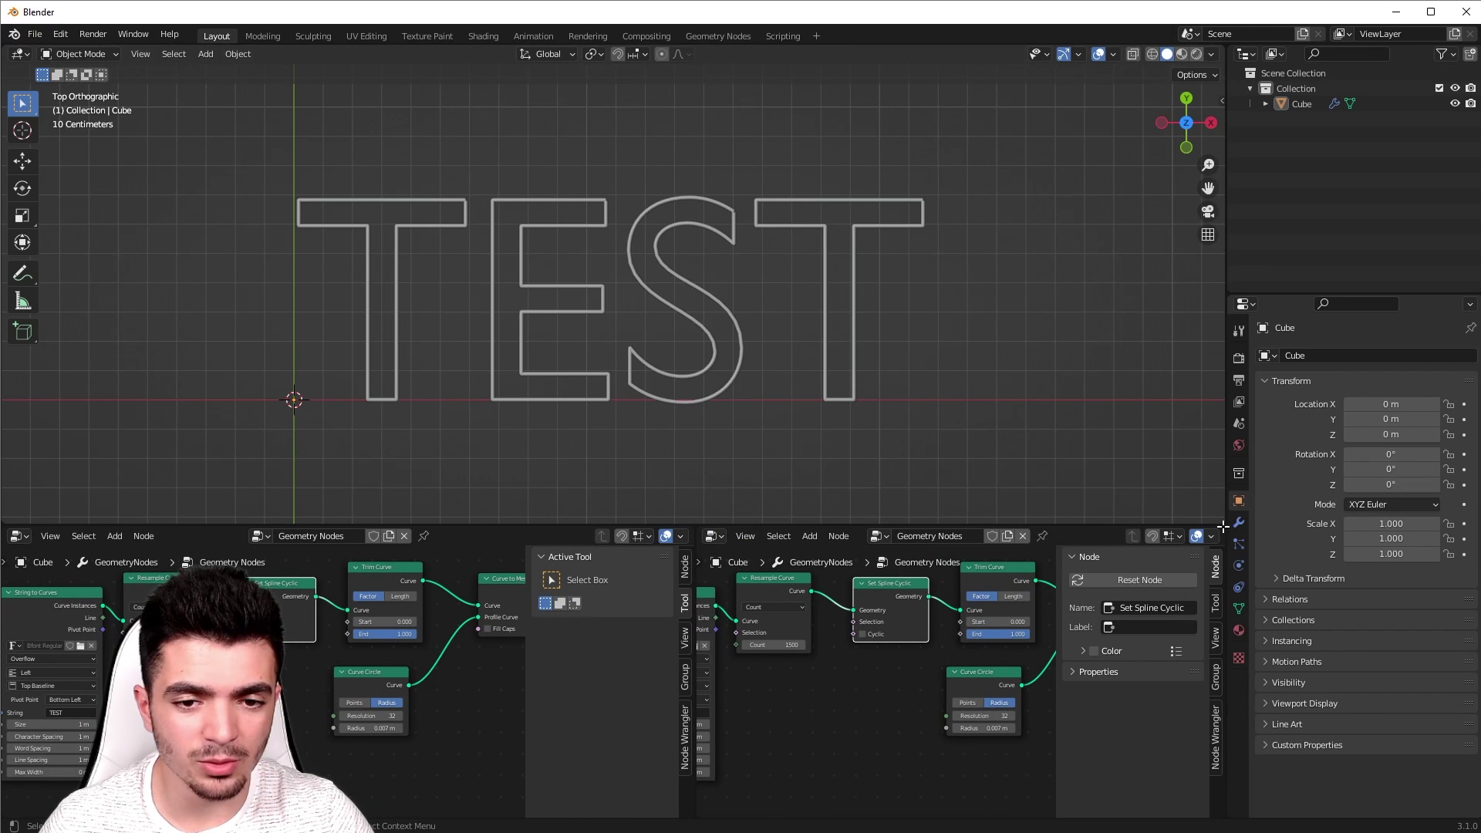
left_click(714, 535)
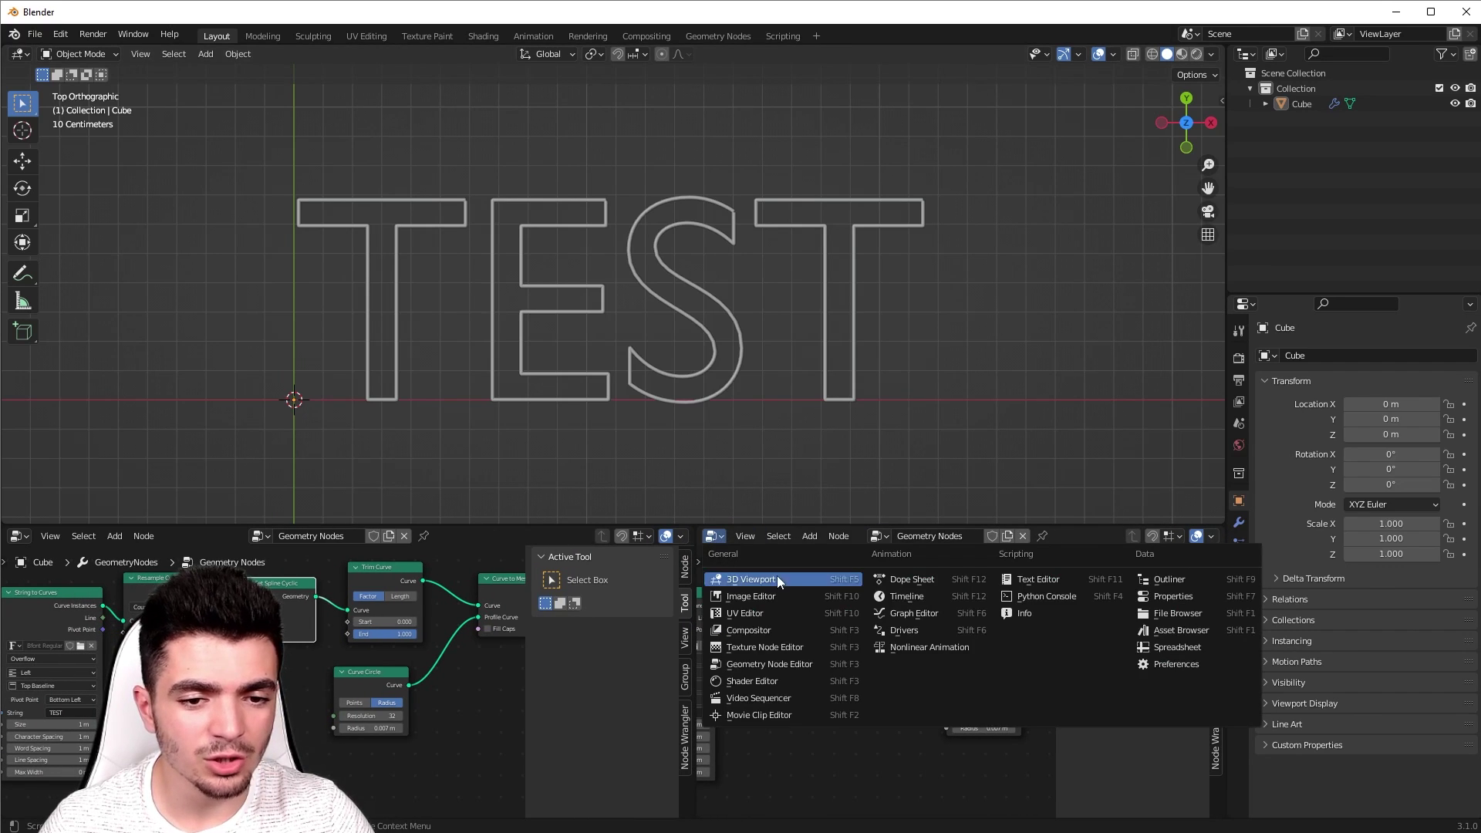
left_click(879, 599)
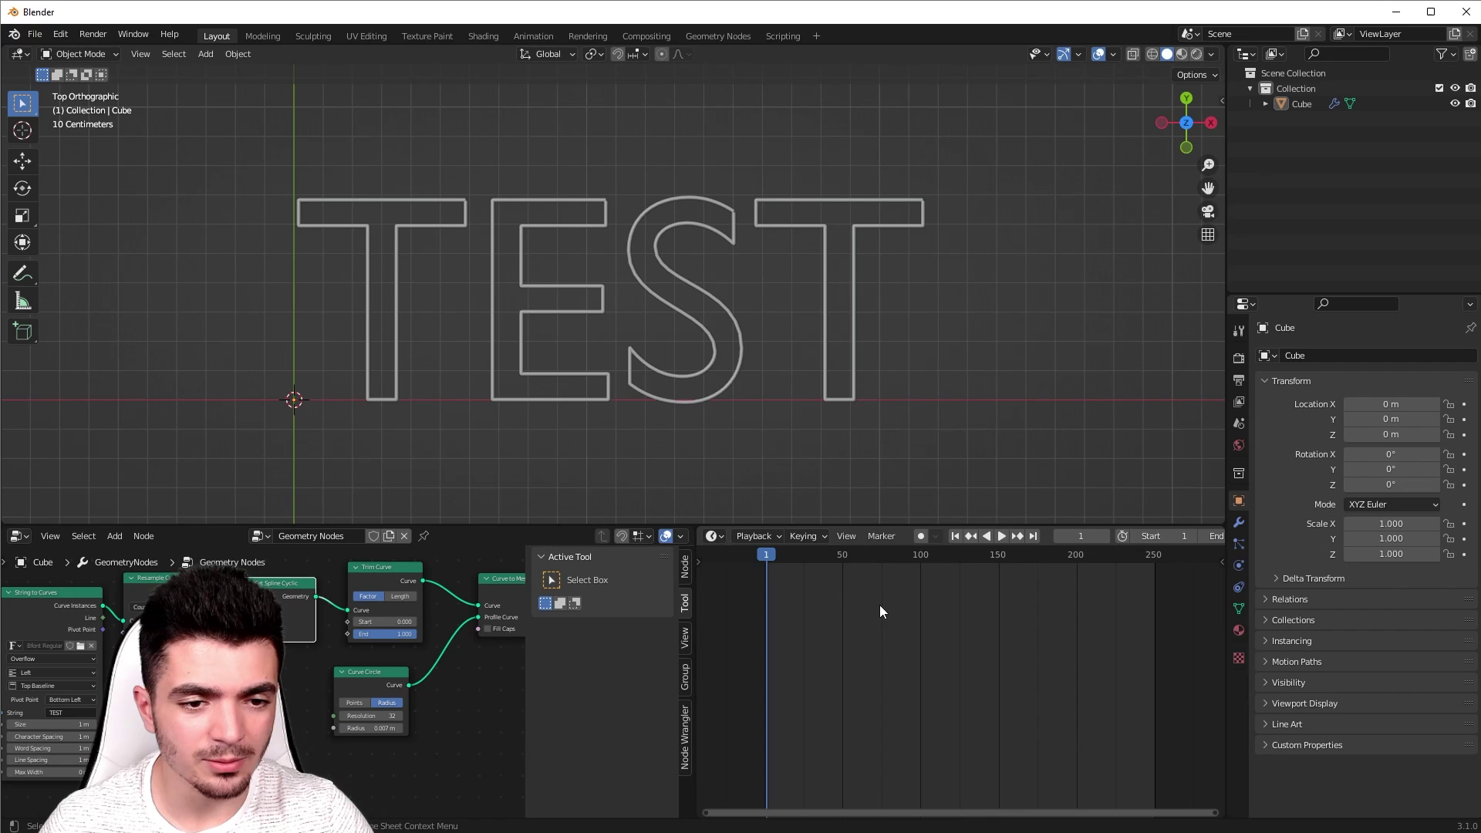
Step: Set the Trim Curve node's End factor to 0 and insert a keyframe for it at frame 1
scroll(386, 679, "up", 6)
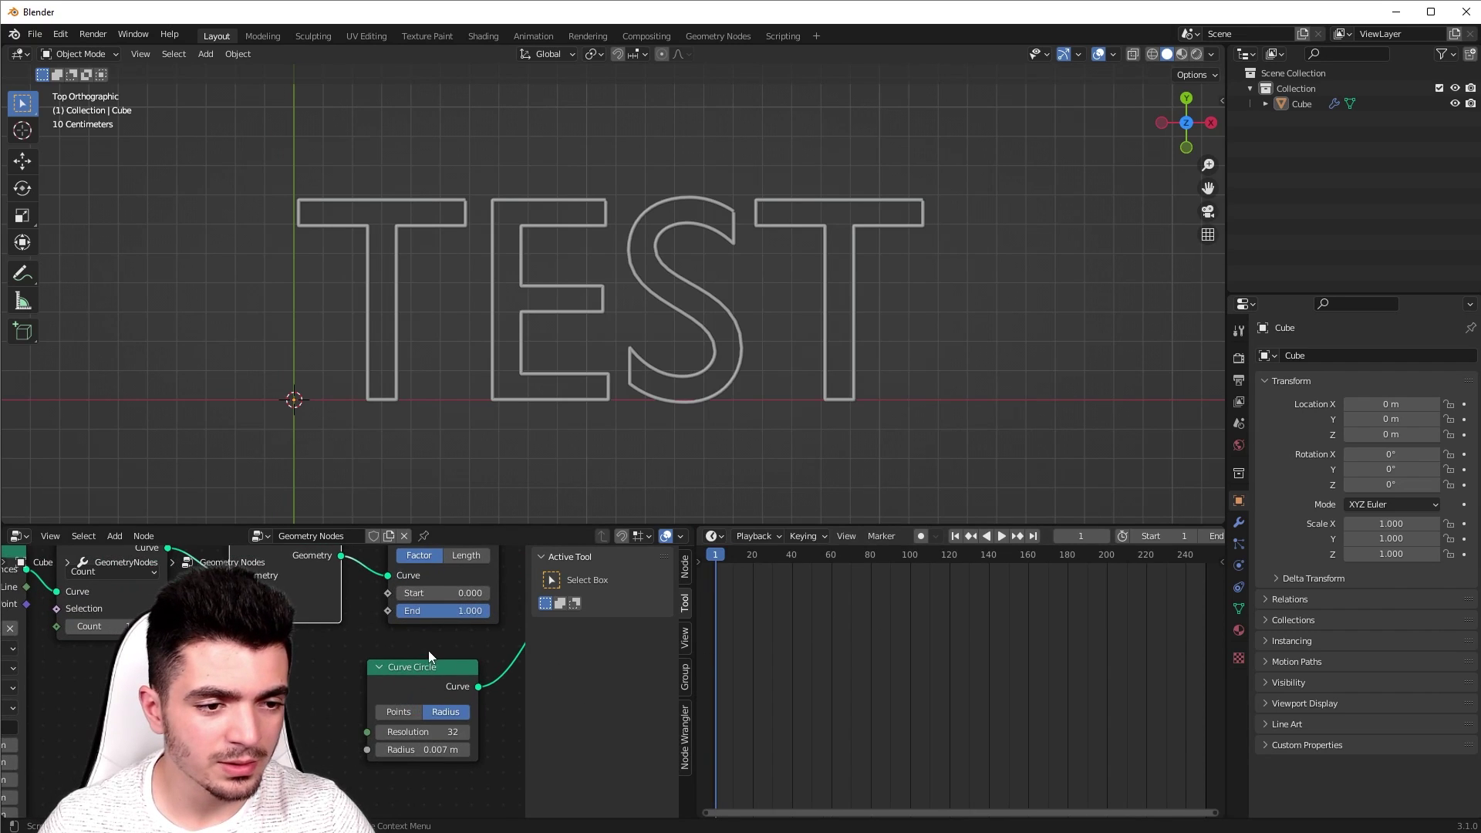
middle_click_drag(428, 650, 324, 719)
scroll(328, 714, "up", 1)
left_click(351, 686)
type("0")
key("Return")
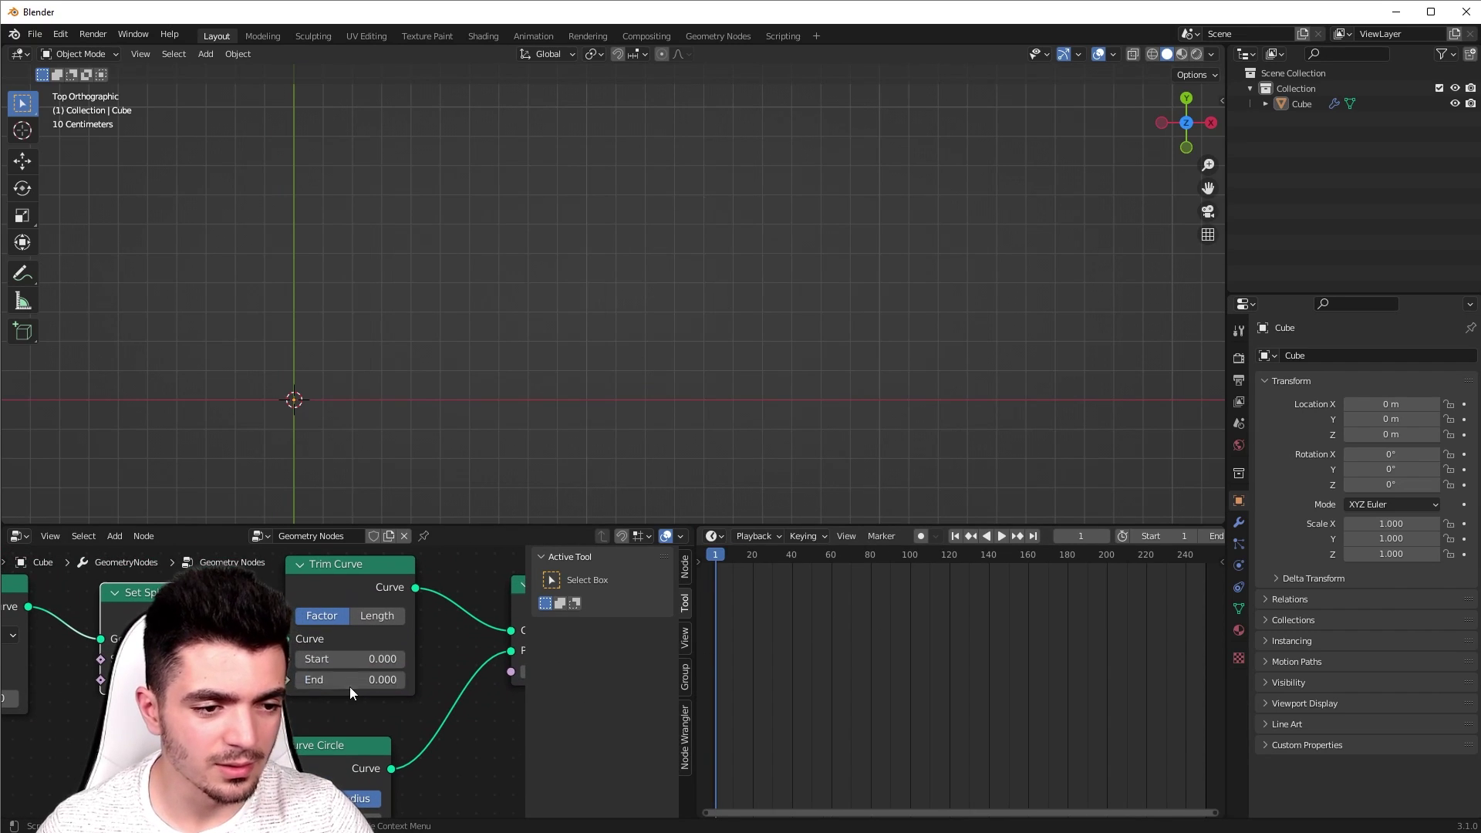
right_click(334, 678)
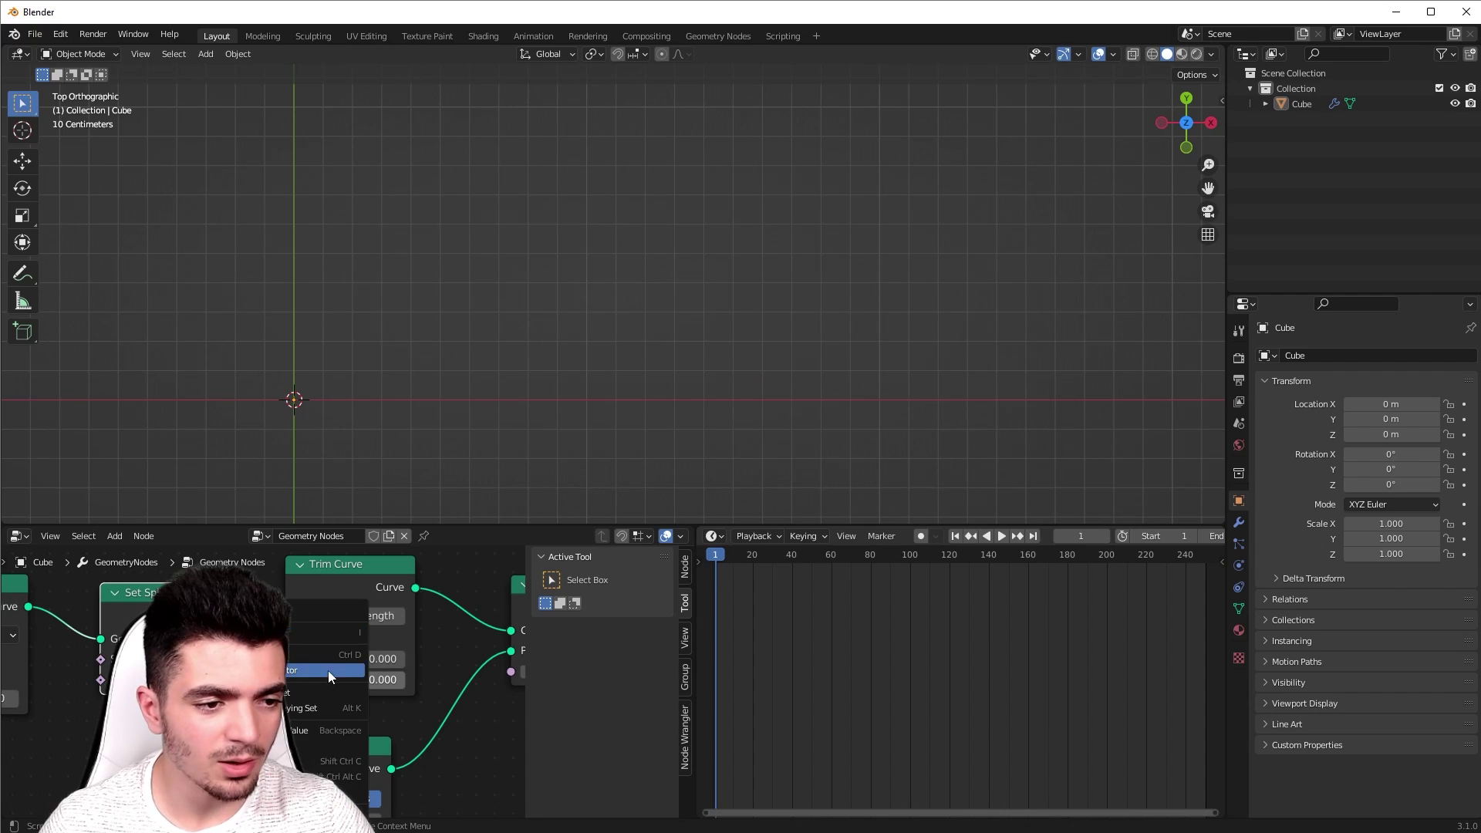
left_click(324, 632)
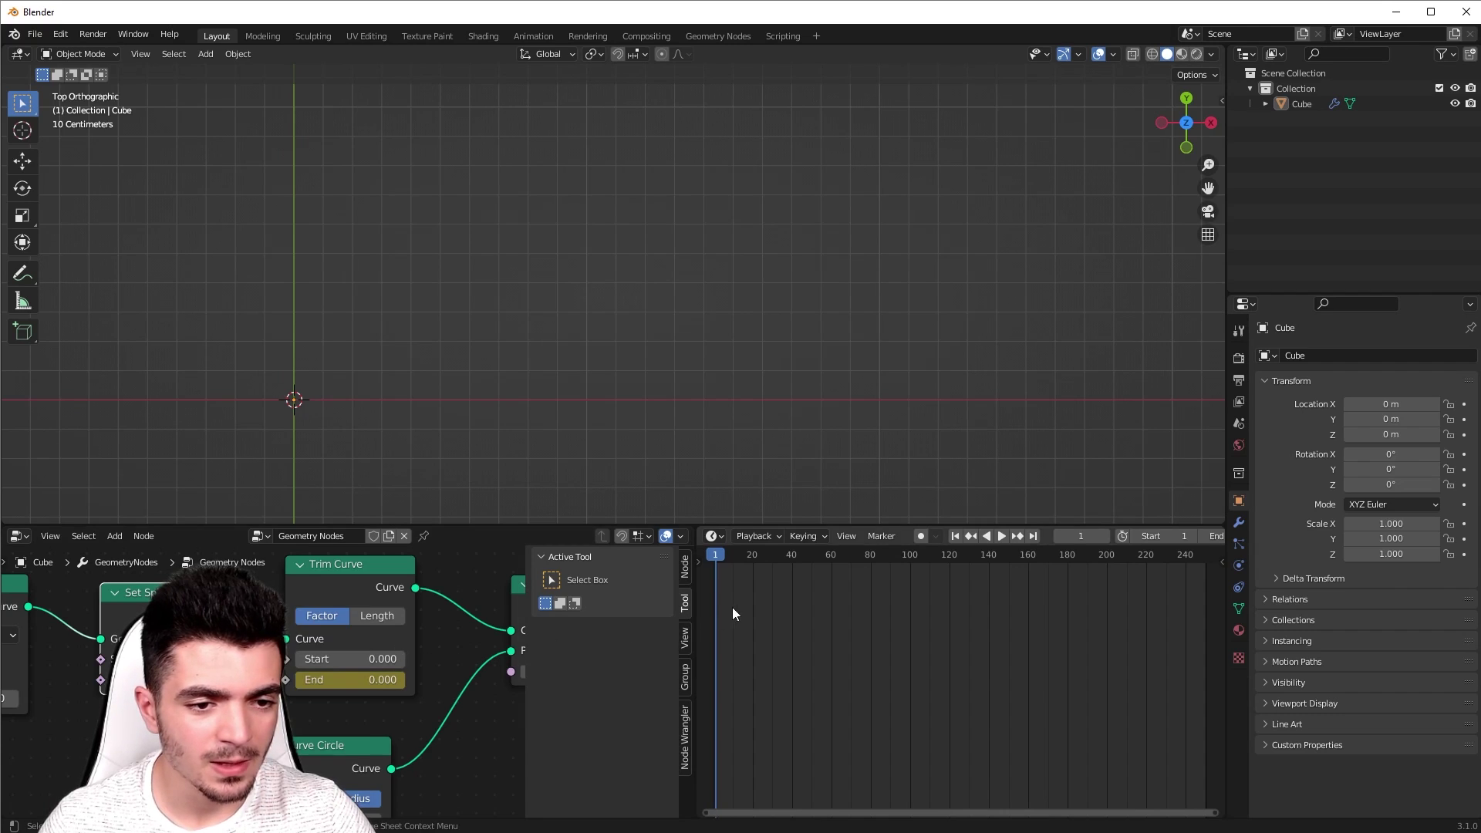
Step: Select the Trim Curve node and keyframe its End factor at 1.000 on frame 120
middle_click_drag(734, 610, 744, 610)
left_click(409, 626)
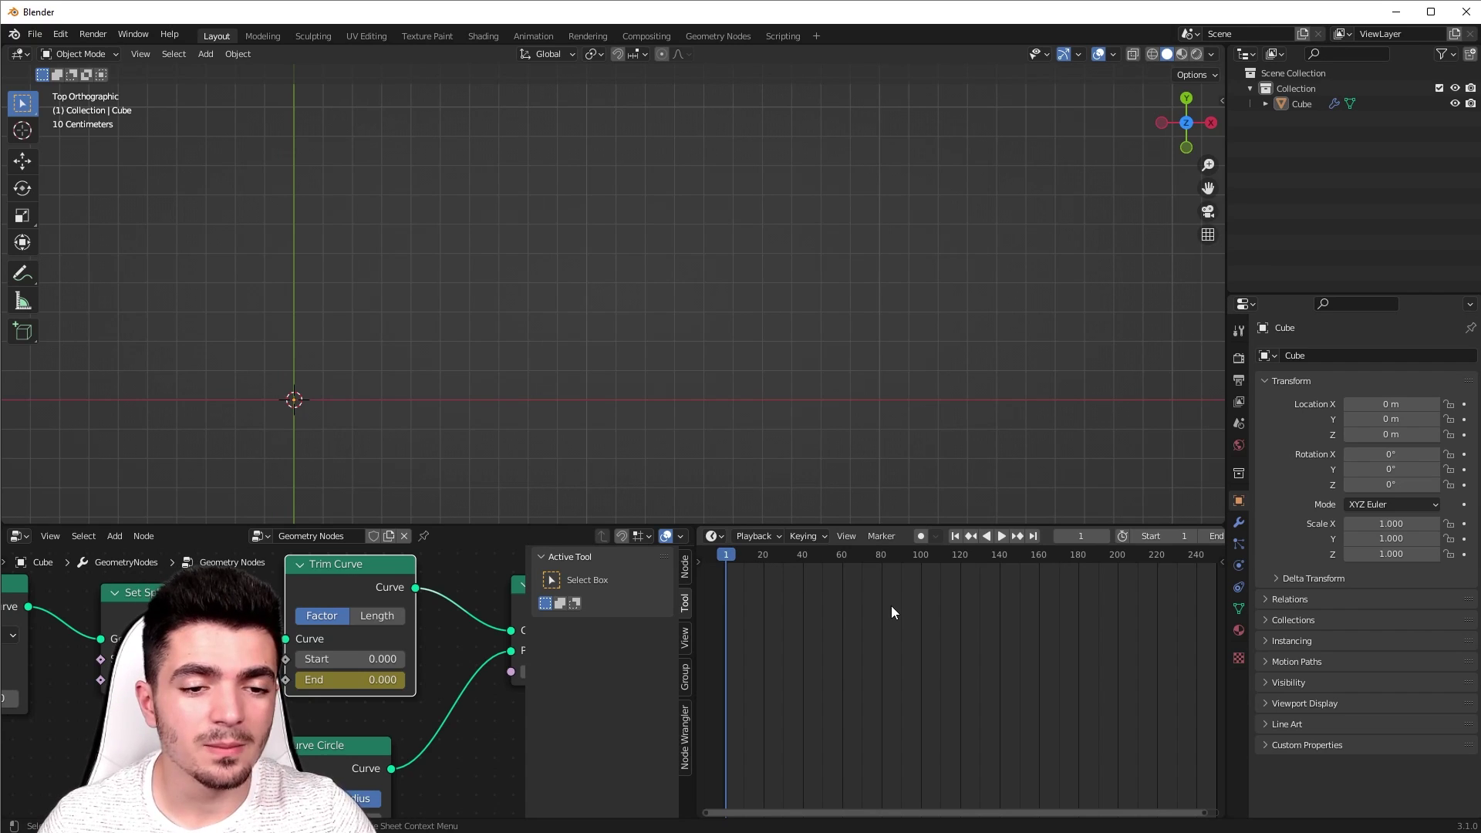
left_click(961, 556)
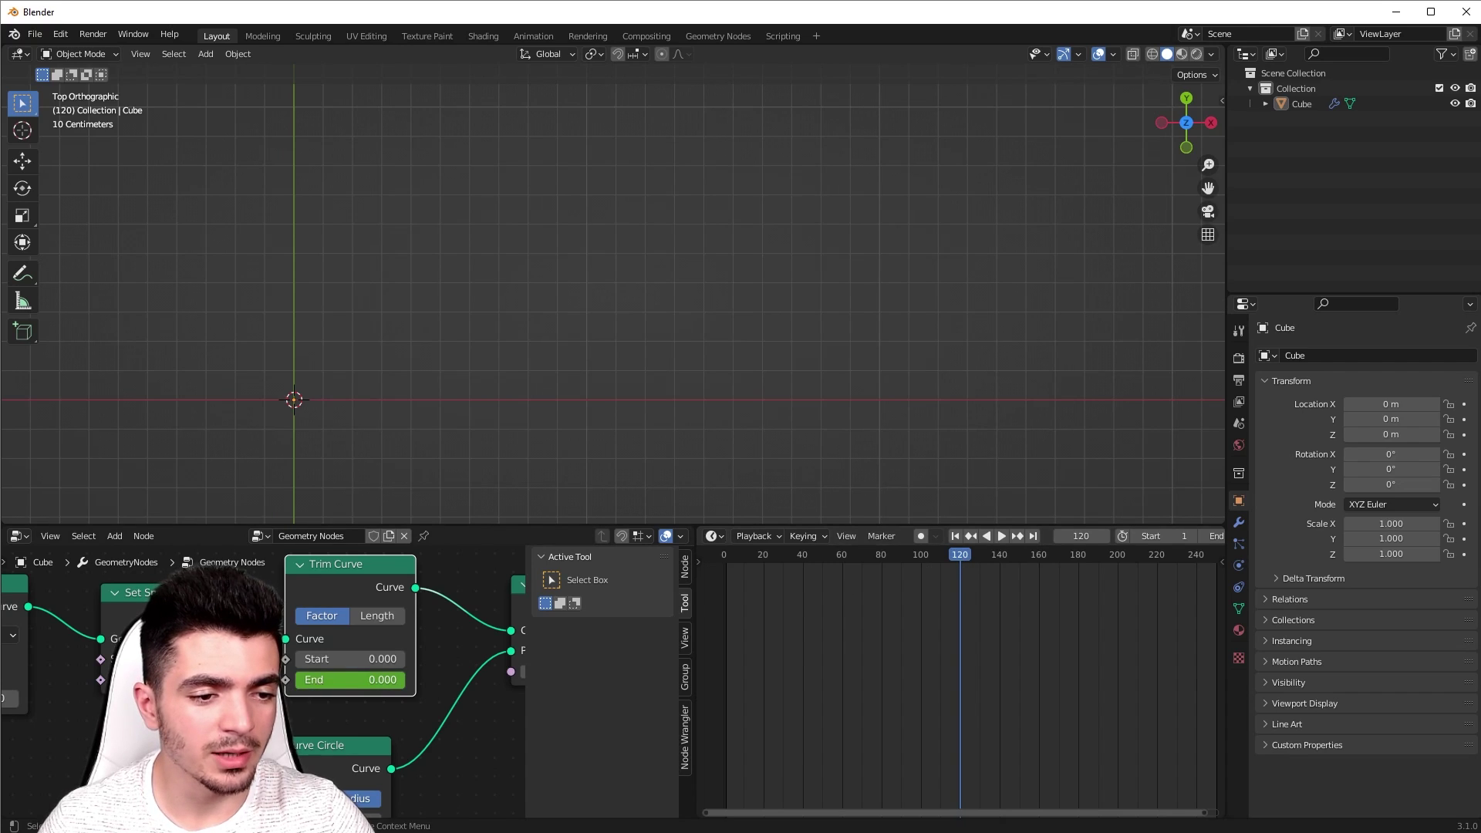
left_click_drag(348, 679, 405, 680)
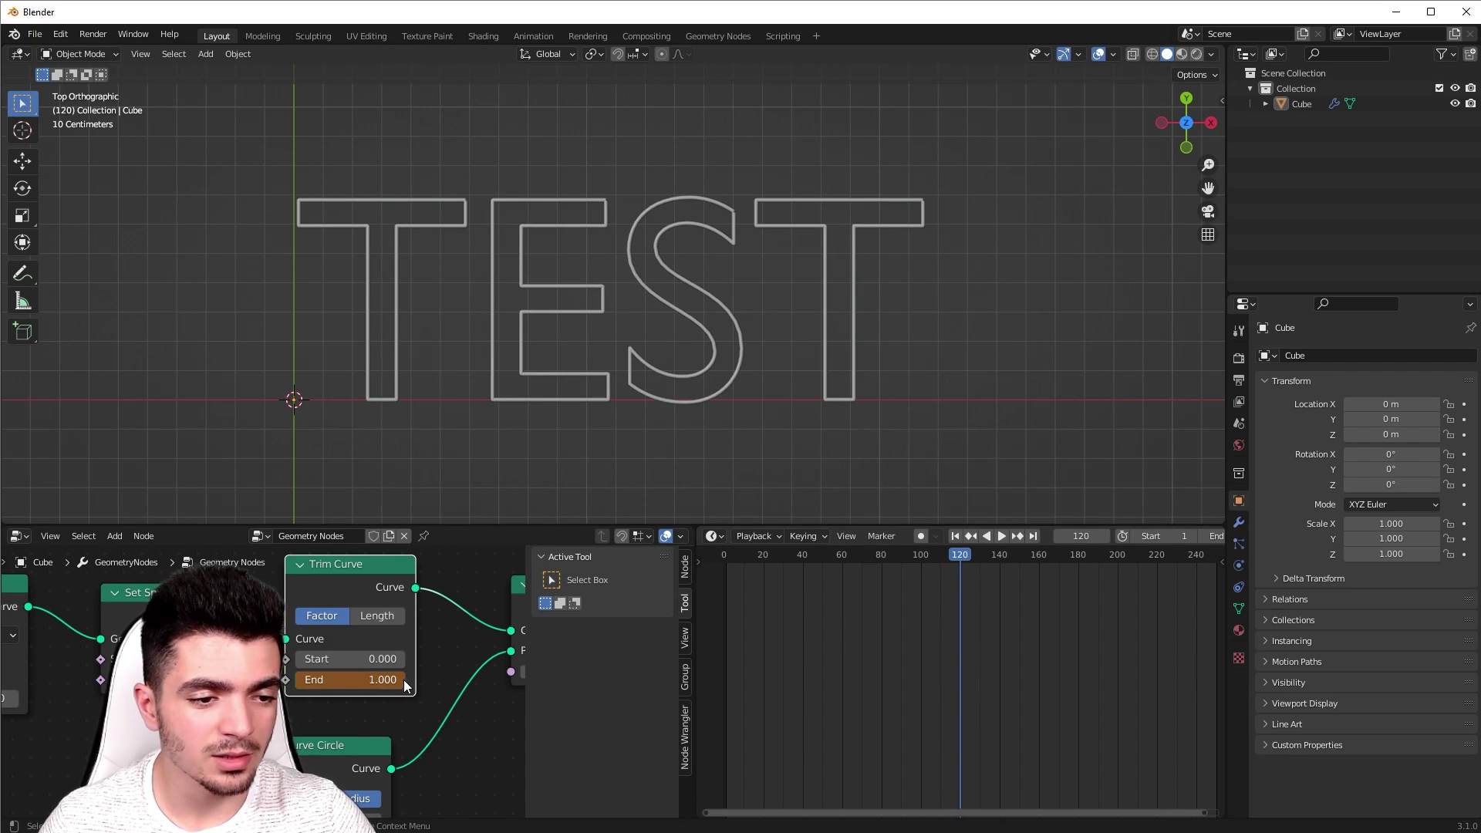
right_click(375, 680)
left_click(317, 657)
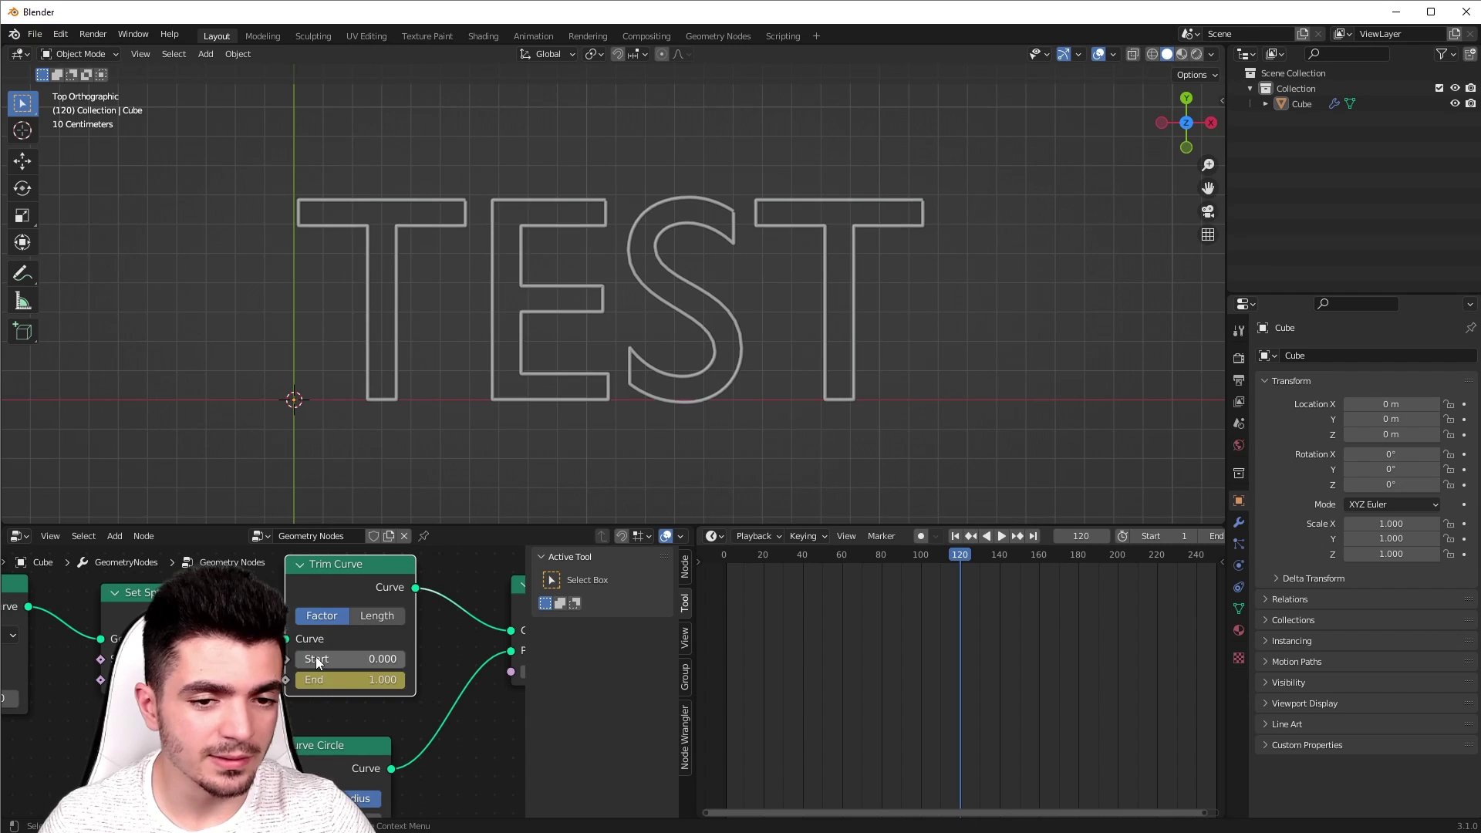
Step: Play the outline animation from the first frame to preview the trim effect, and stop the playback
left_click(955, 537)
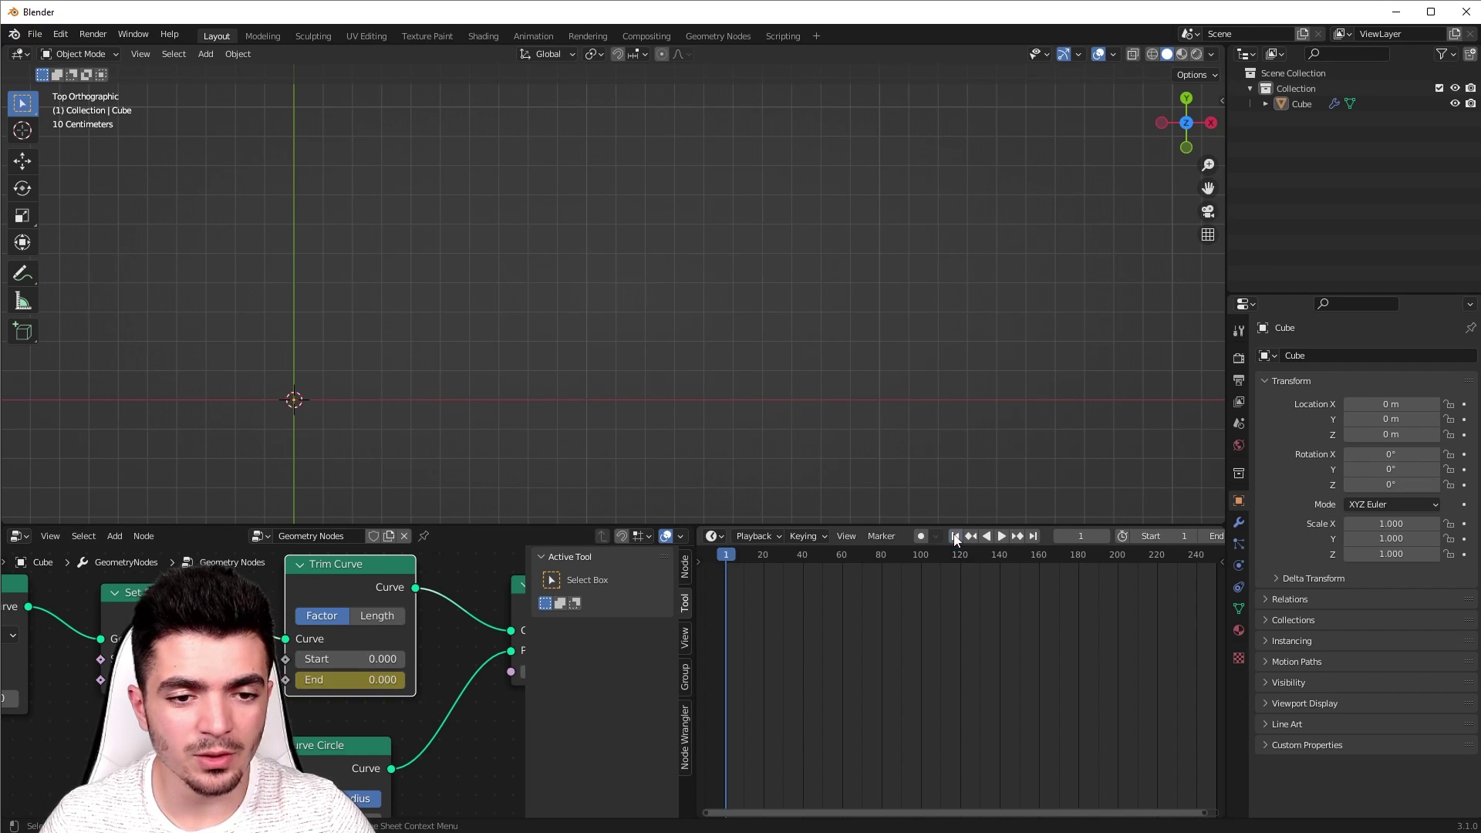
left_click(1000, 537)
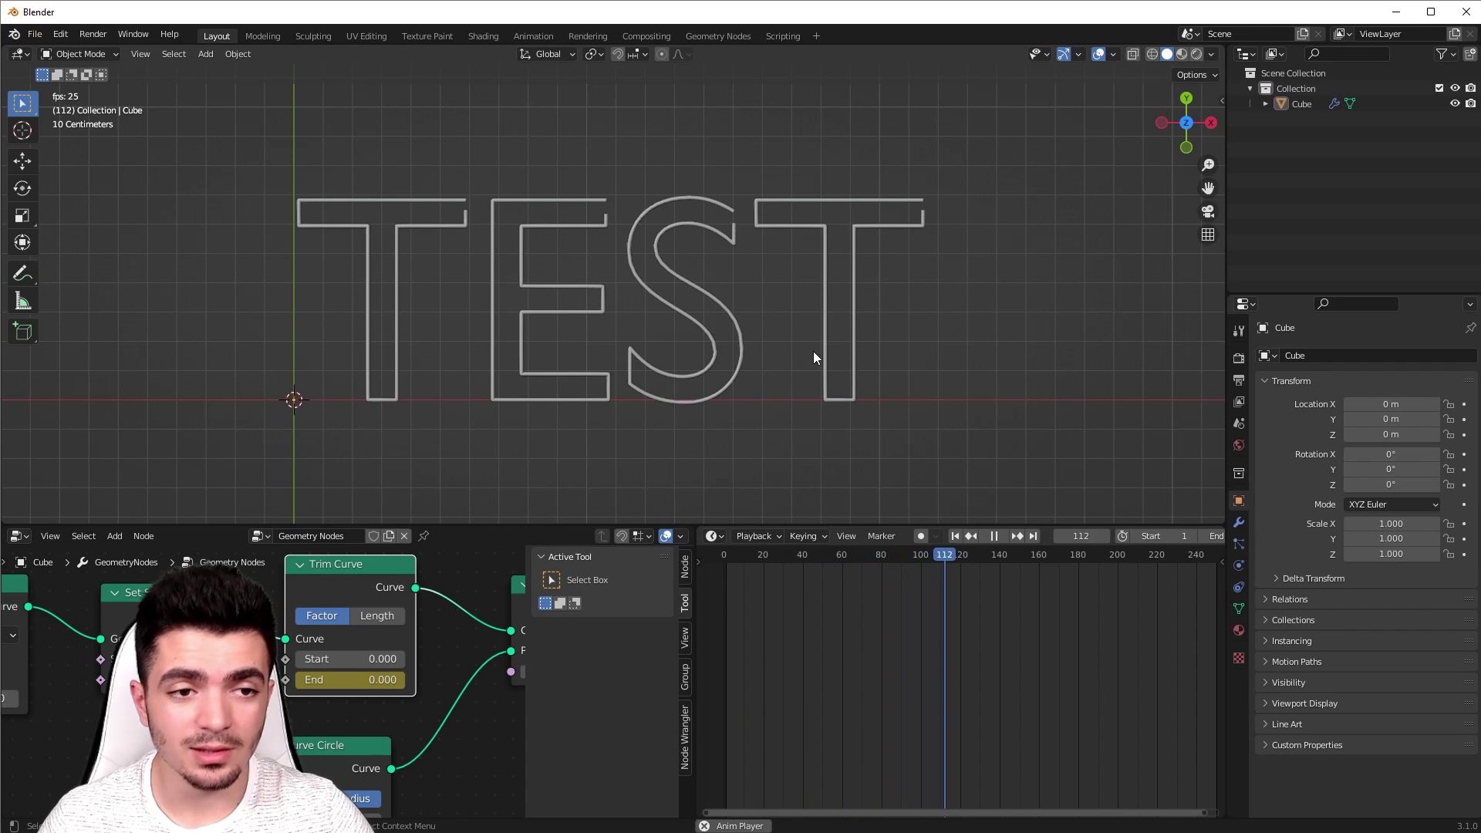
key("space")
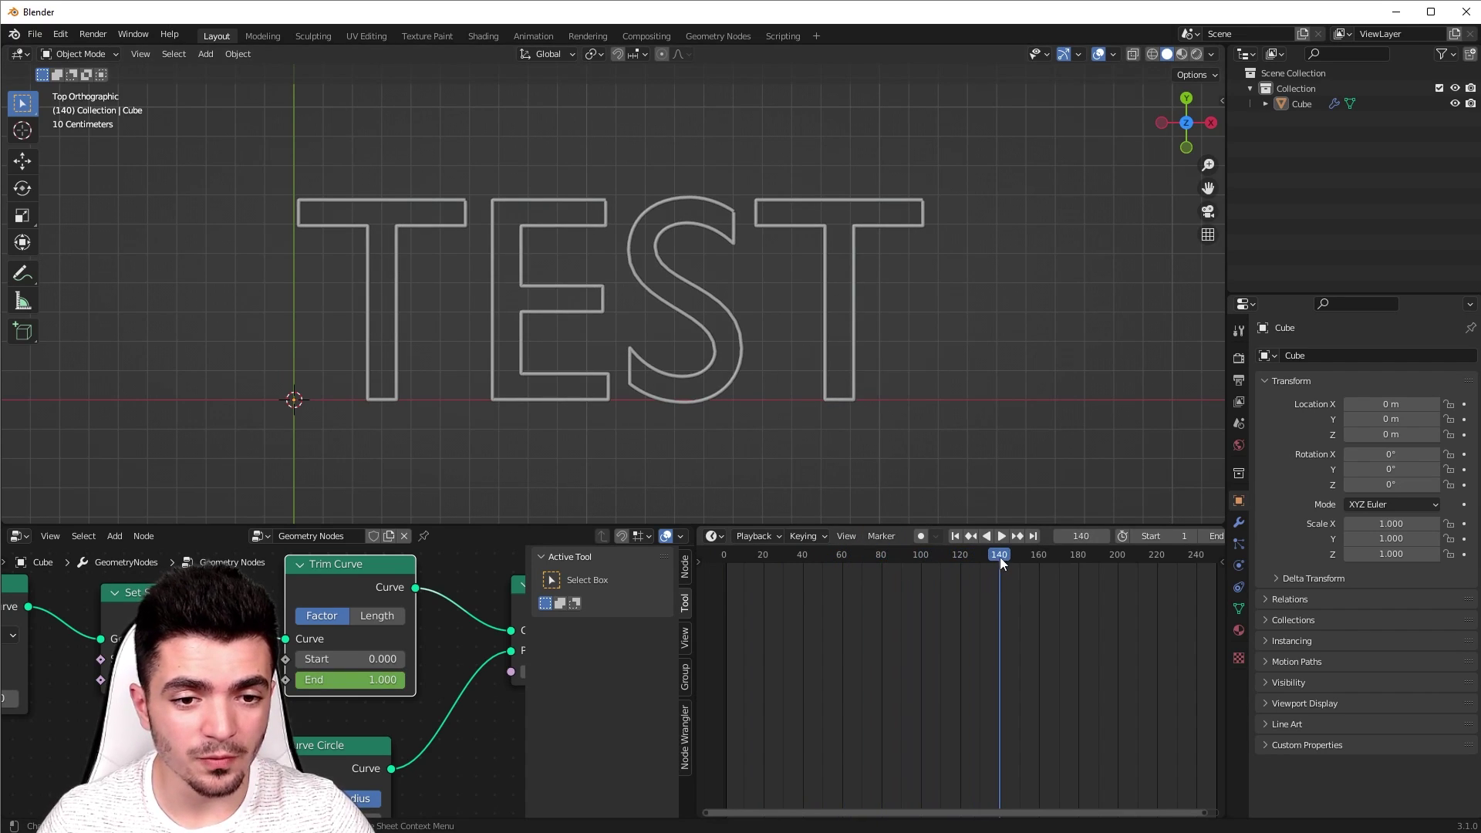
Step: Move to frame 160 and insert a keyframe for the Trim Curve node's End factor at 1.000
left_click_drag(999, 557, 947, 563)
key("space")
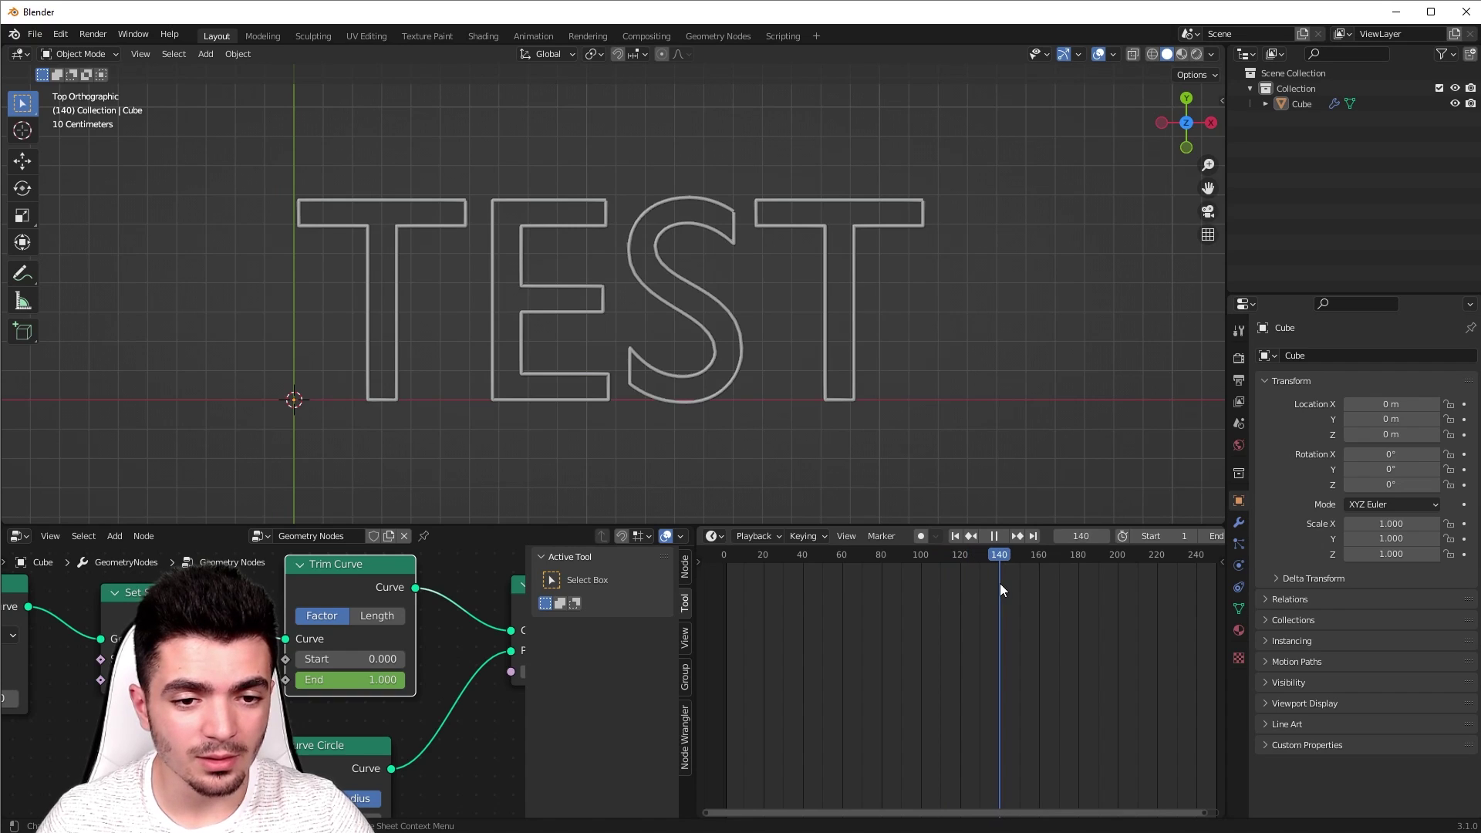
key("space")
middle_click_drag(1033, 582, 968, 595)
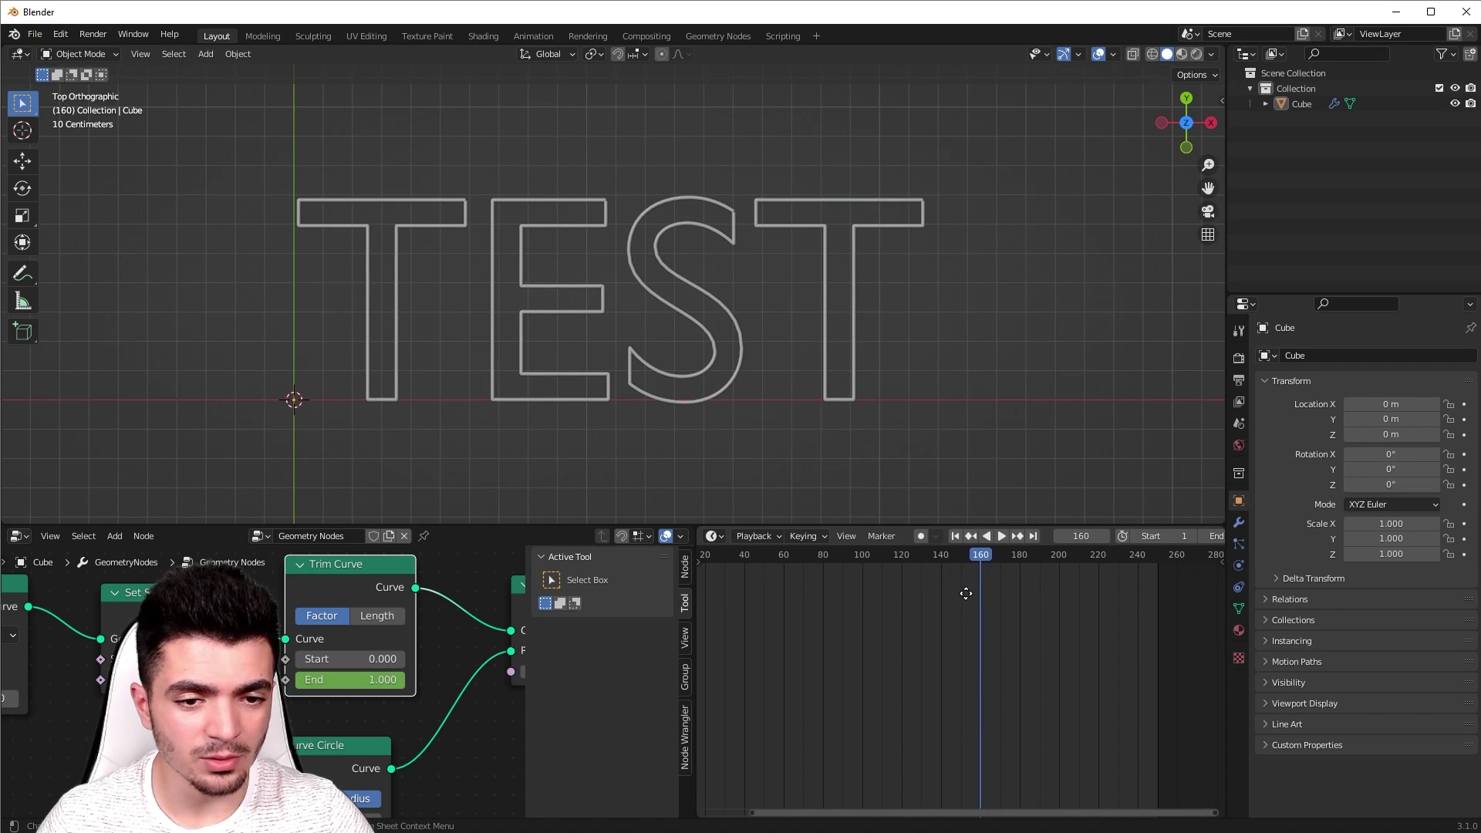
right_click(344, 679)
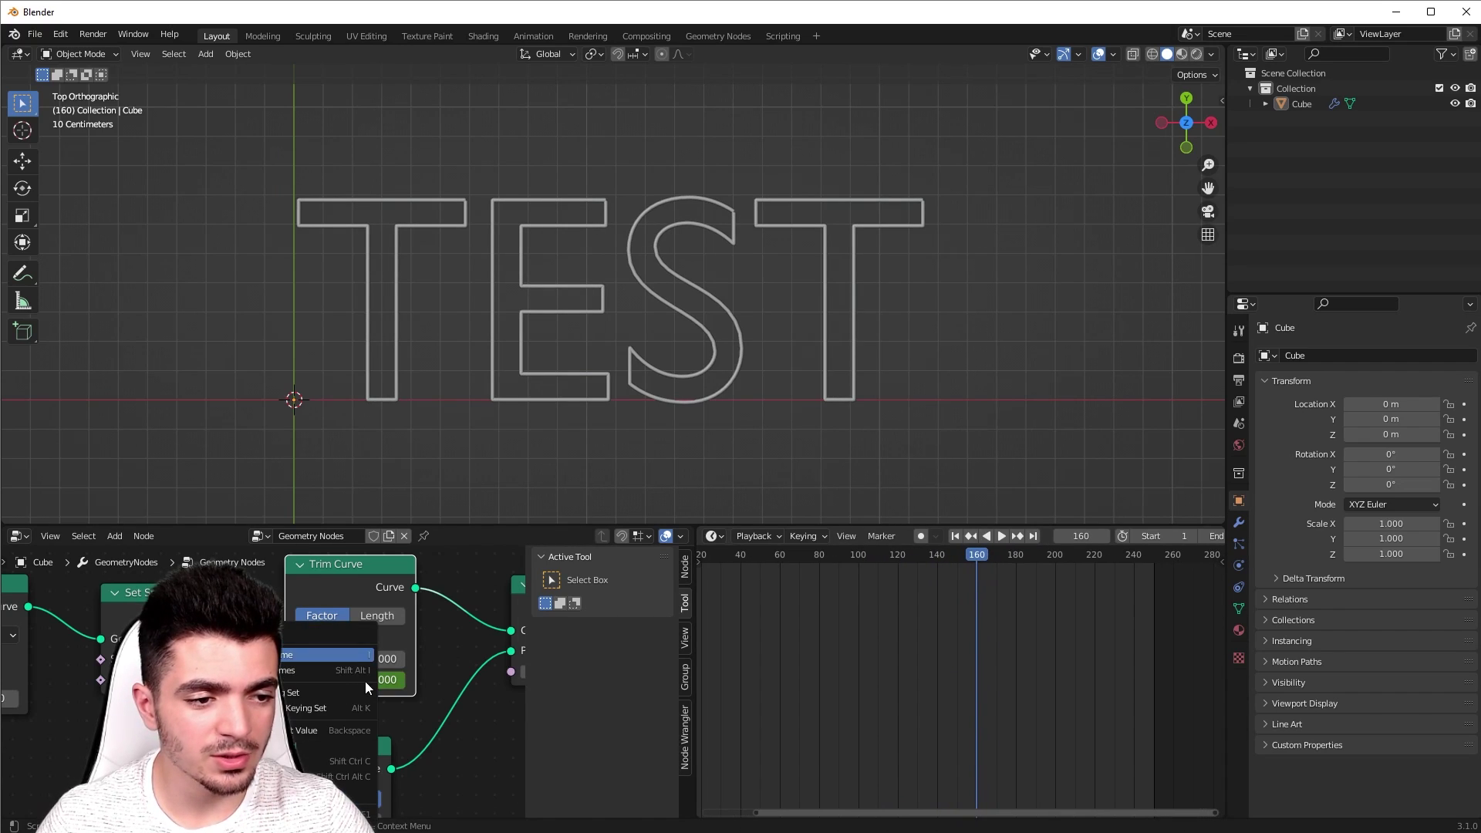
left_click(281, 655)
middle_click_drag(816, 619, 830, 619)
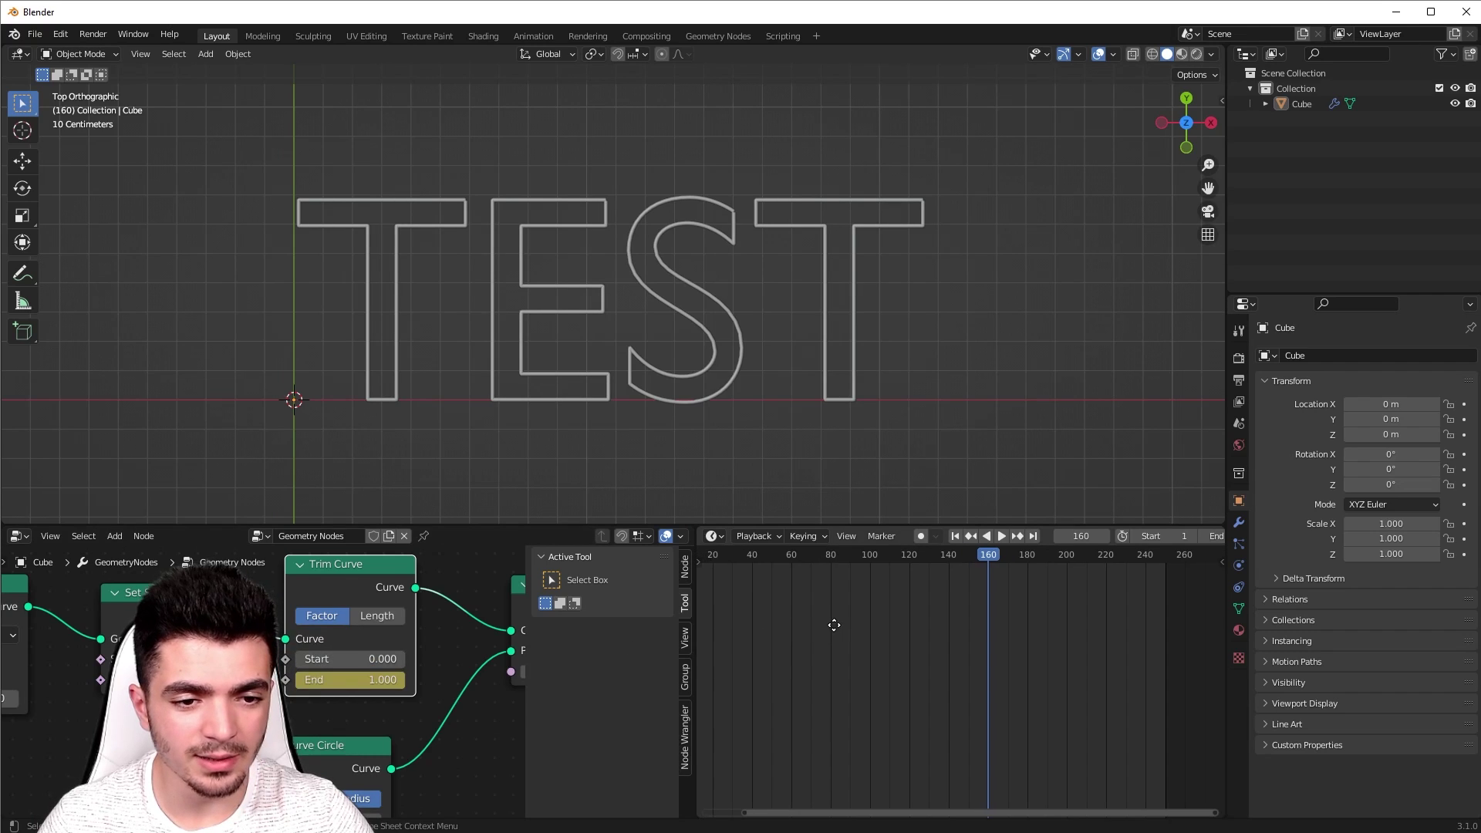
Step: Scrub the timeline around frame 160 and on to frame 240 to review the trim animation's timing
left_click(913, 557)
key("space")
key("space")
left_click_drag(913, 557, 992, 563)
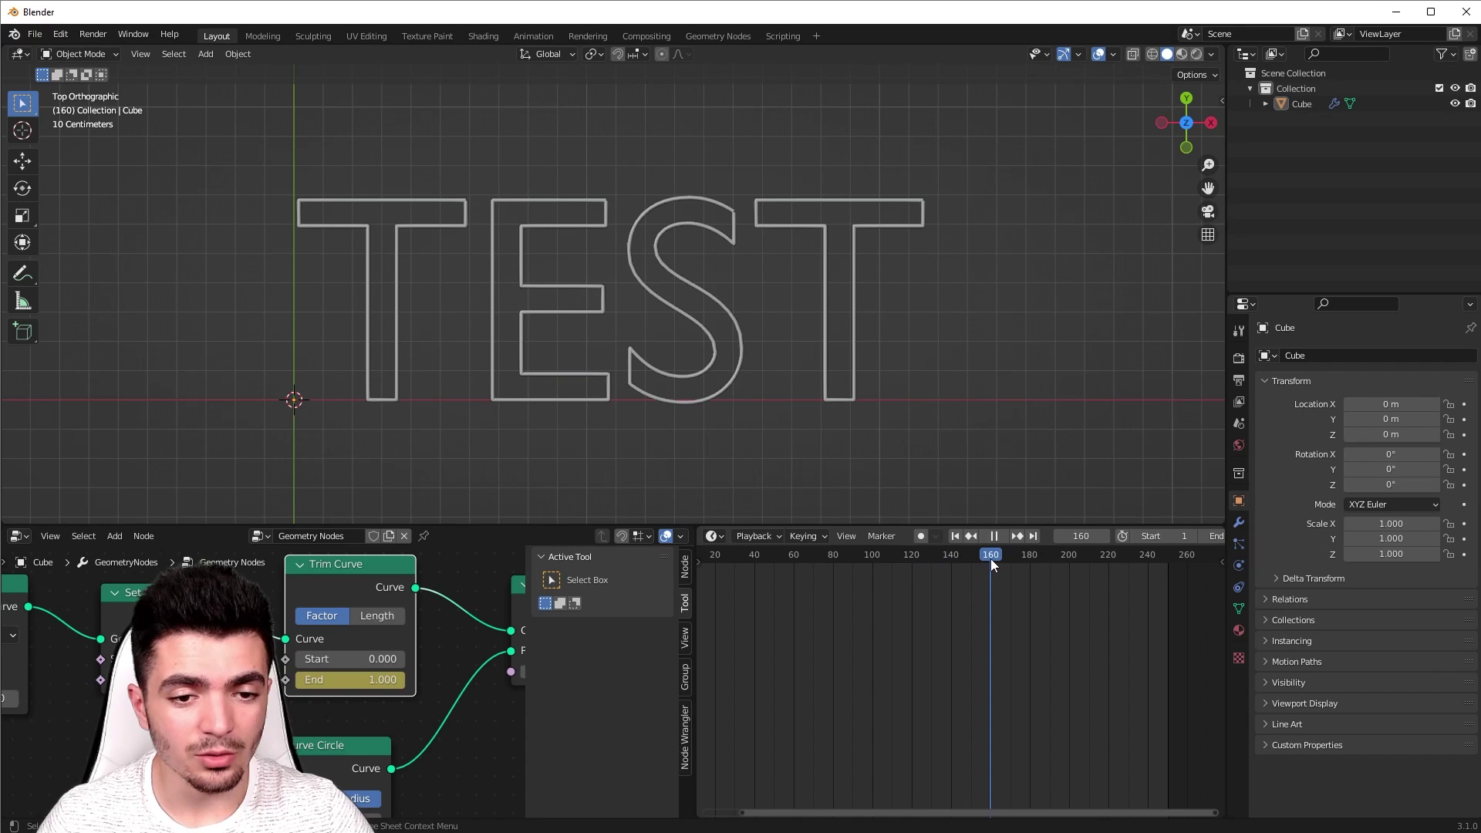
key("space")
left_click_drag(1000, 560, 1148, 567)
key("space")
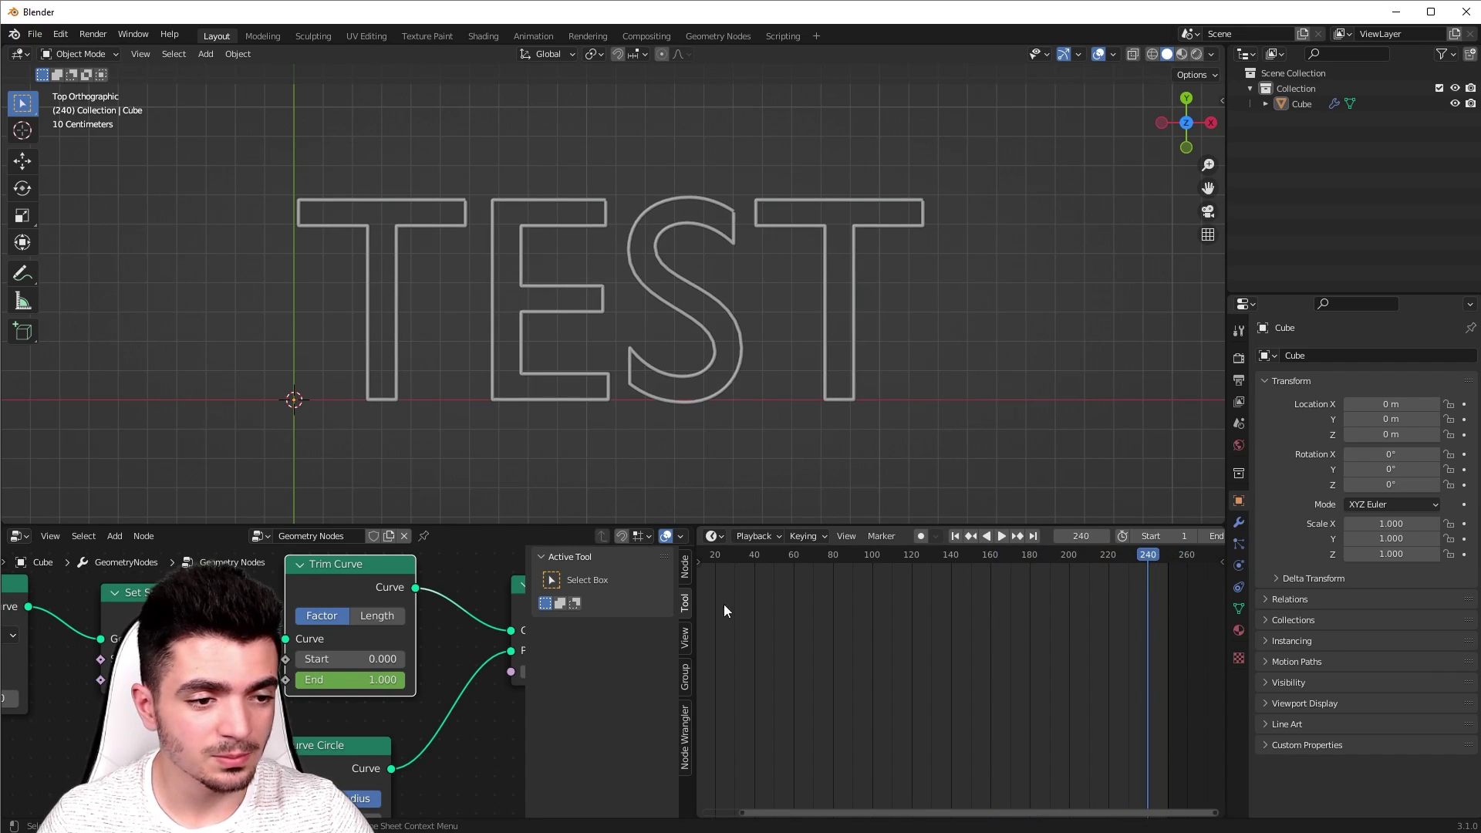
mouse_move(332, 659)
left_mouse_down()
mouse_move(405, 659)
mouse_move(332, 659)
left_mouse_up()
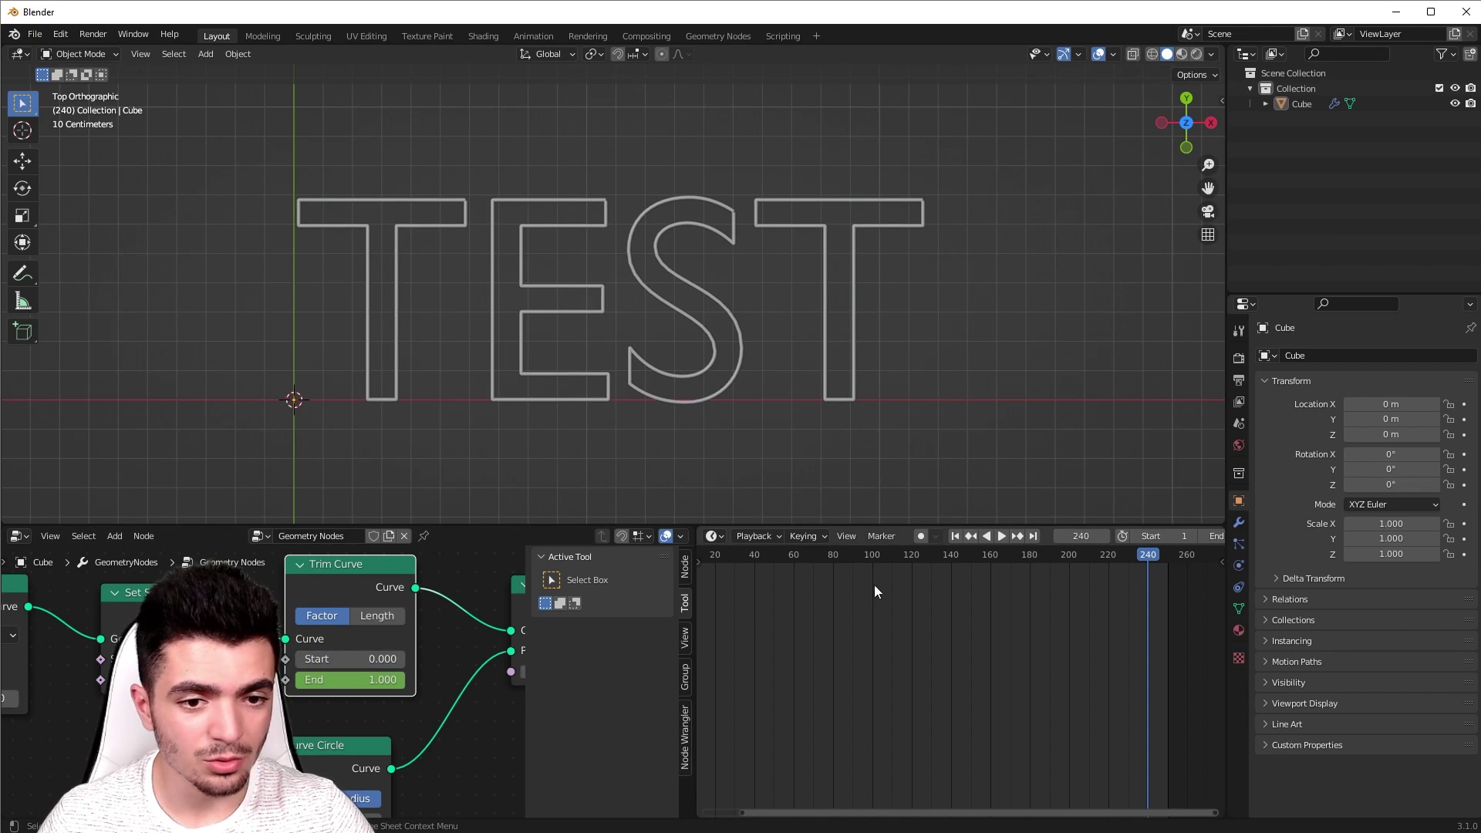
Step: Return to frame 160 and insert a keyframe for the Trim Curve node's Start factor at 0.000
left_click(946, 557)
key("space")
key("space")
left_click(989, 566)
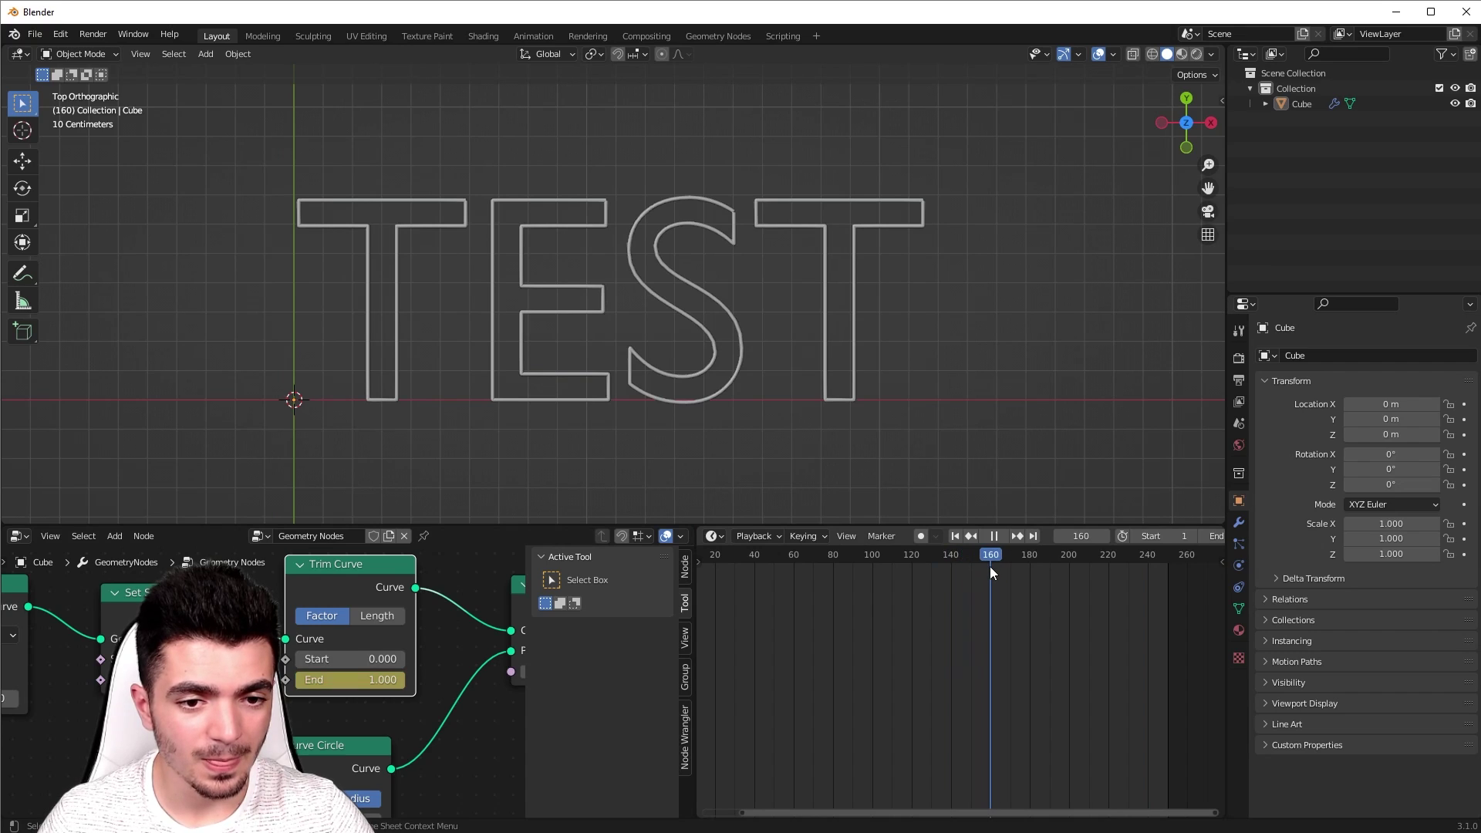
right_click(359, 659)
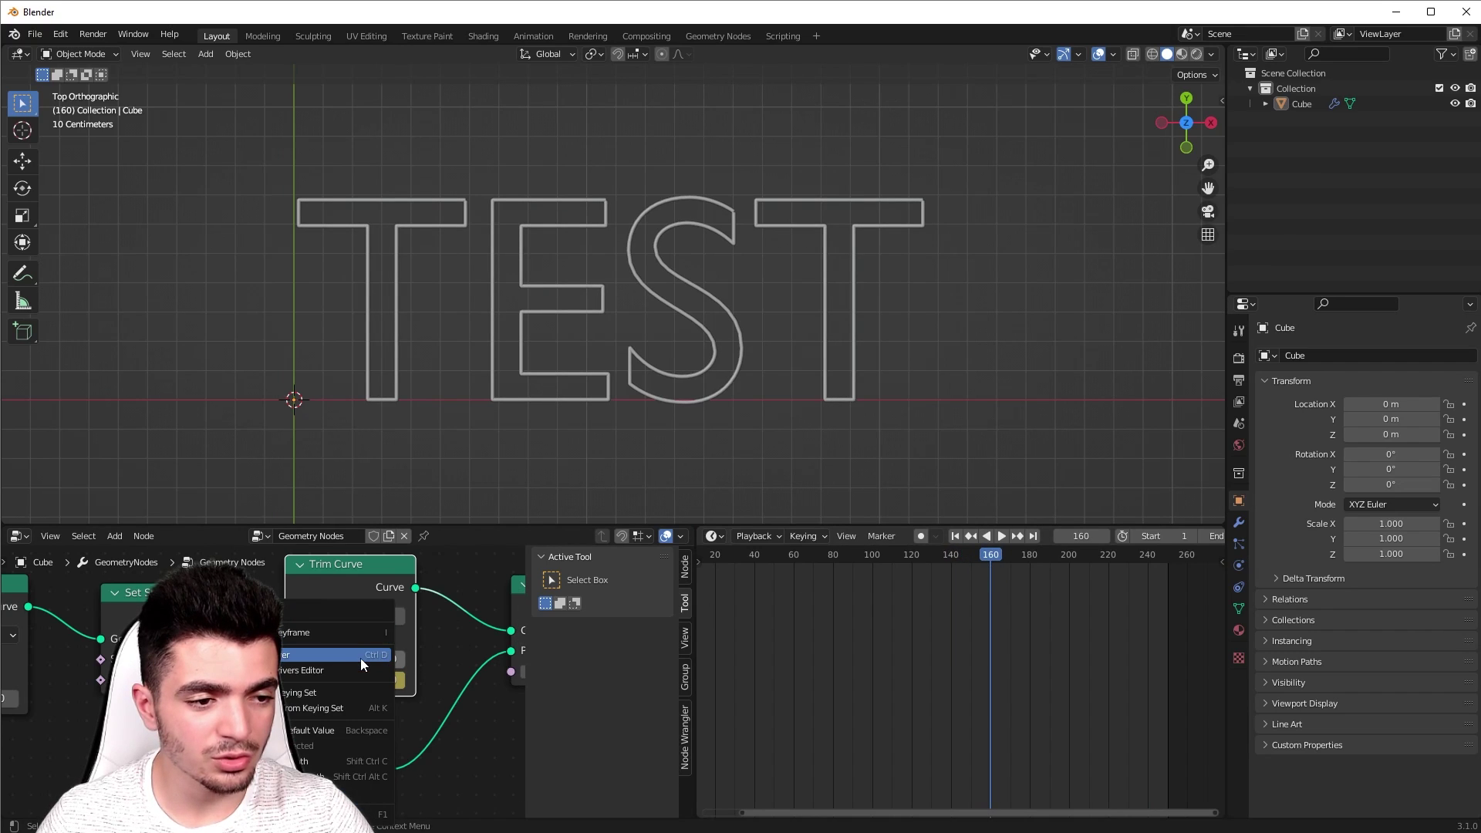
left_click(331, 631)
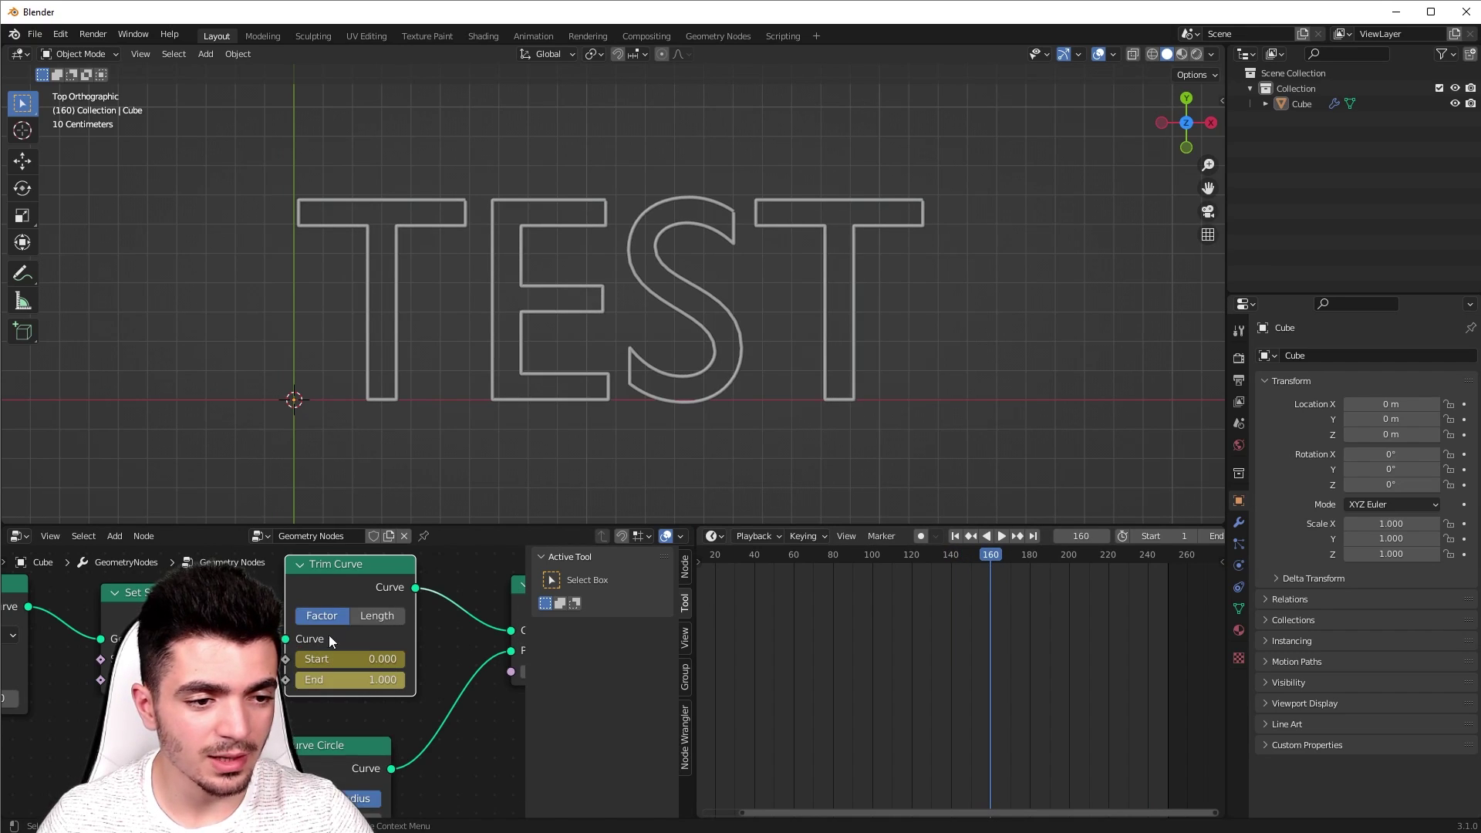
Step: Go to frame 240, set the Trim Curve node's Start factor to 1.000 and keyframe it
key("space")
left_click_drag(1009, 554, 1150, 580)
key("space")
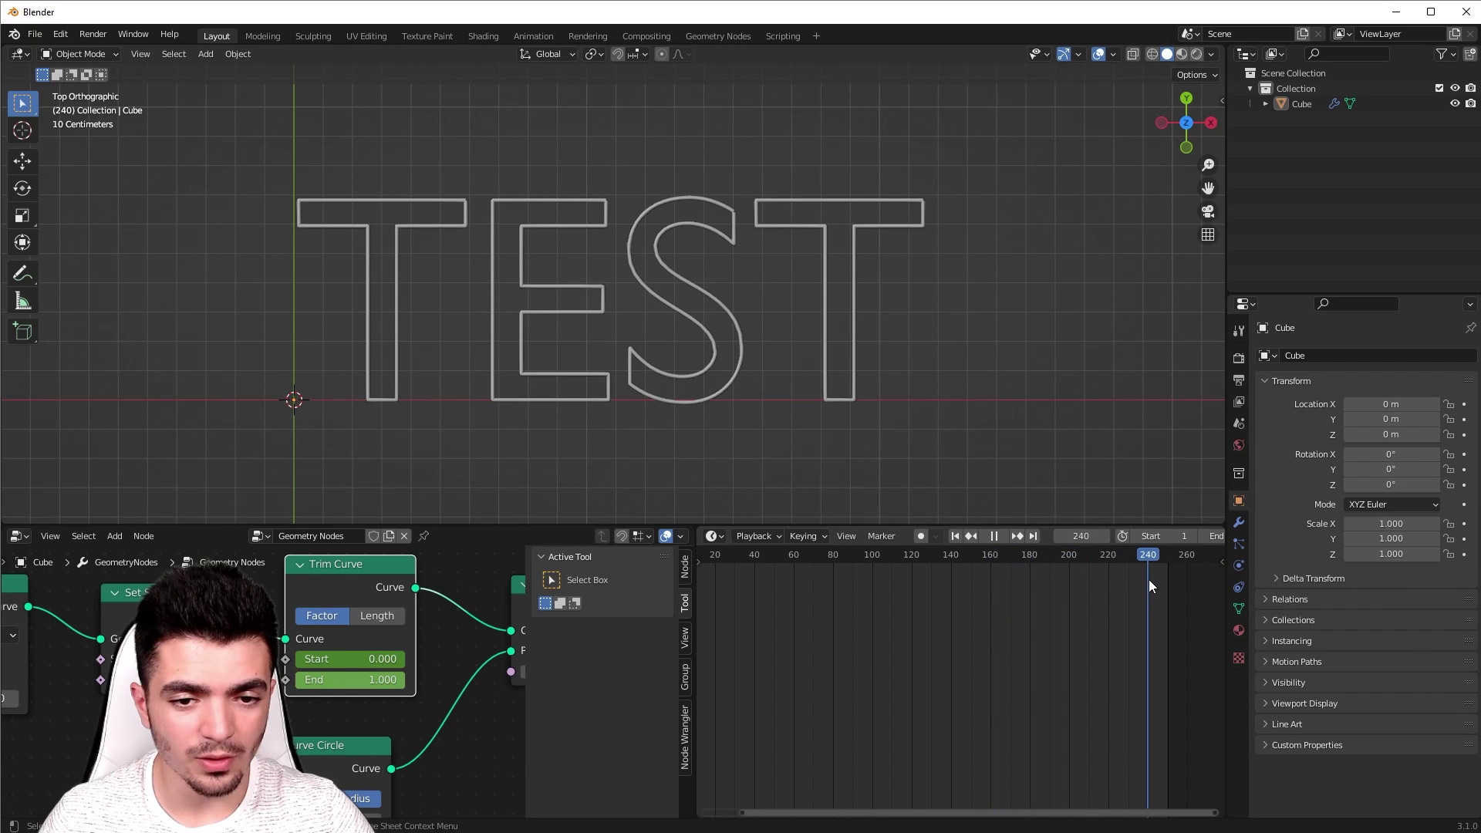
left_click_drag(360, 659, 403, 659)
right_click(359, 658)
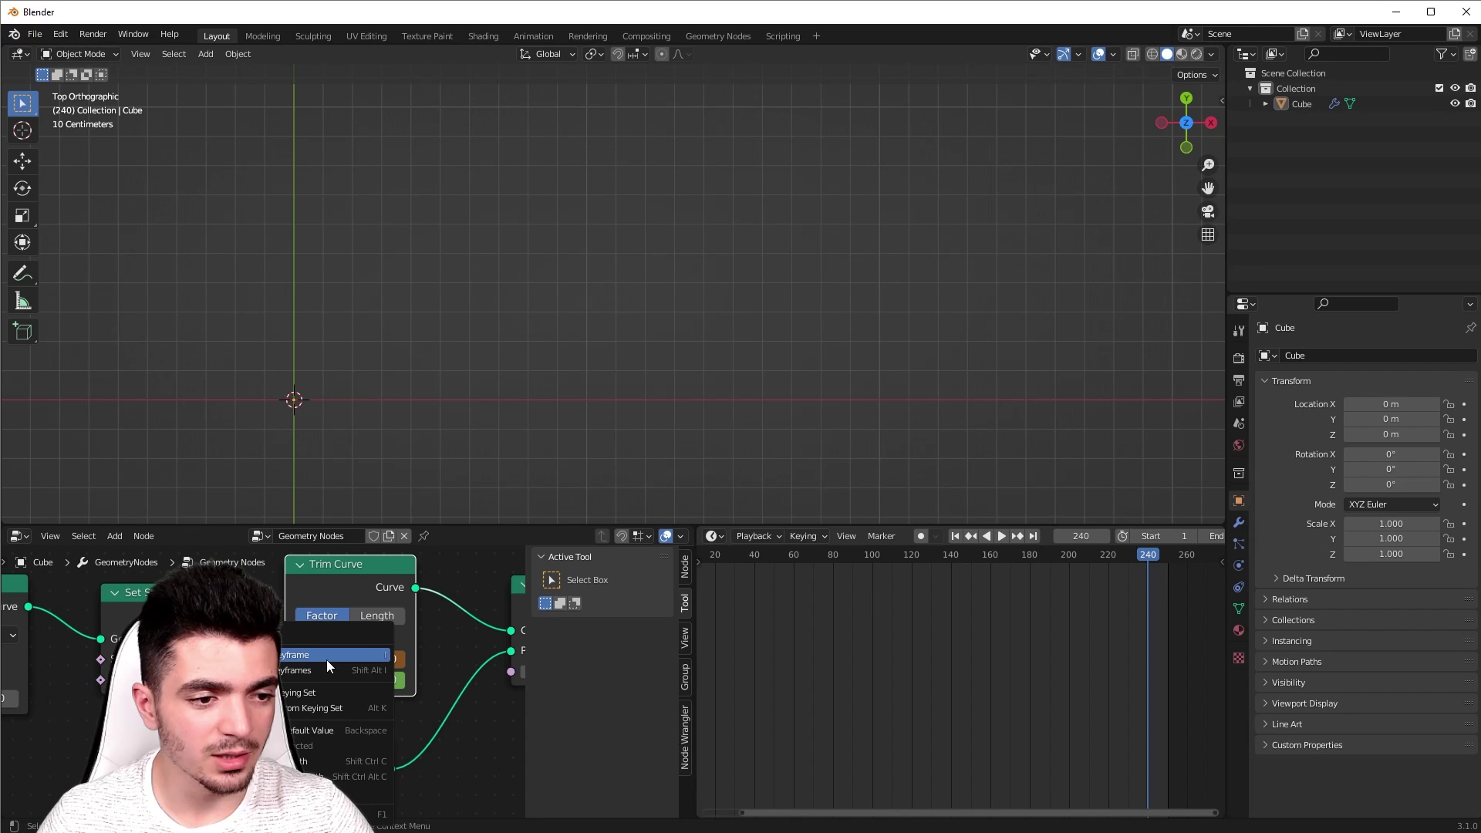
left_click(291, 658)
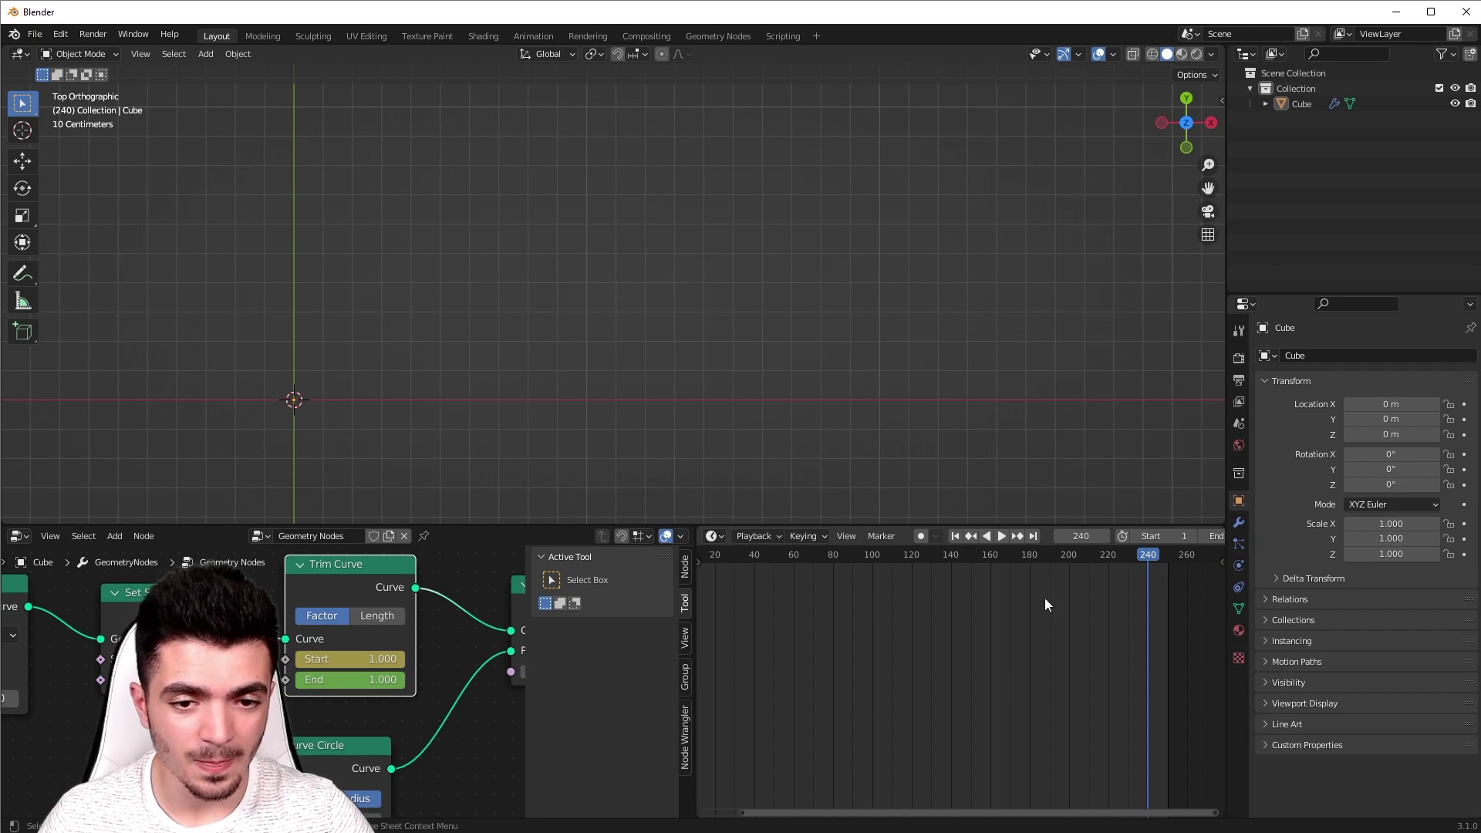
Step: Play the complete trim animation from frame 1 to preview the outline appearing and disappearing, and stop the playback
scroll(964, 540, "down", 2)
left_click(912, 536)
key("Home")
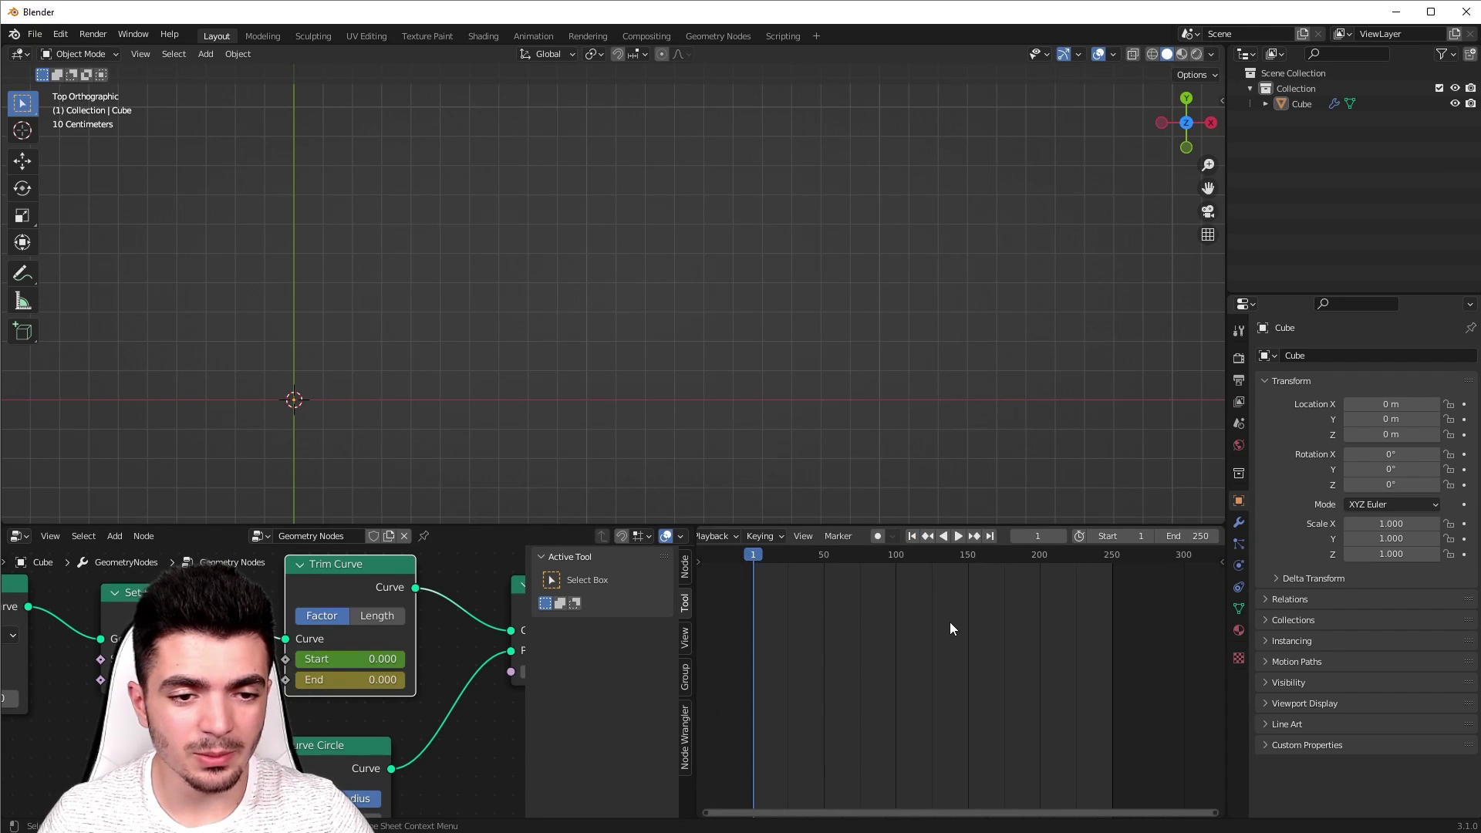
left_click(959, 536)
key("Home")
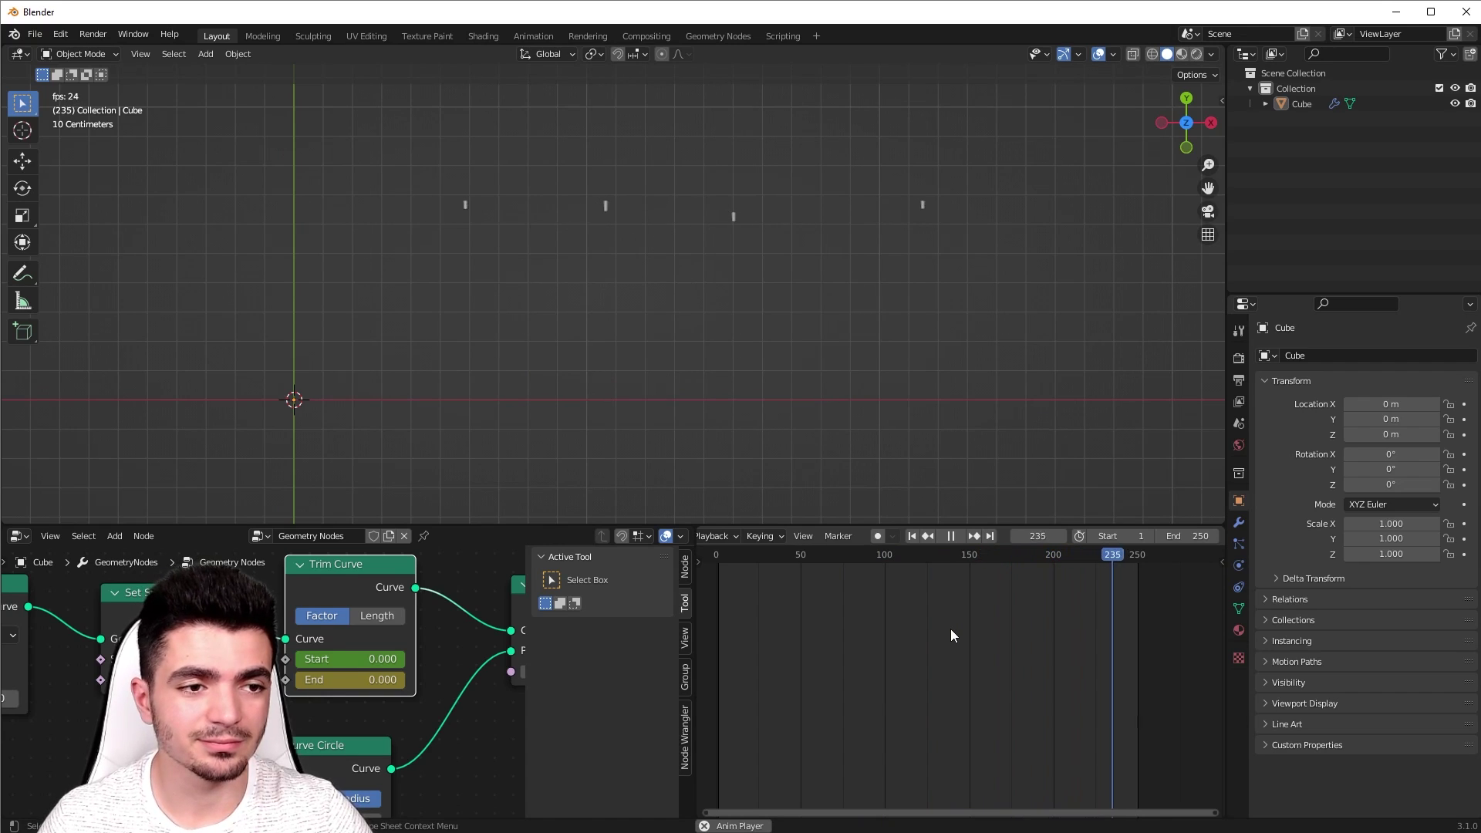
key("Escape")
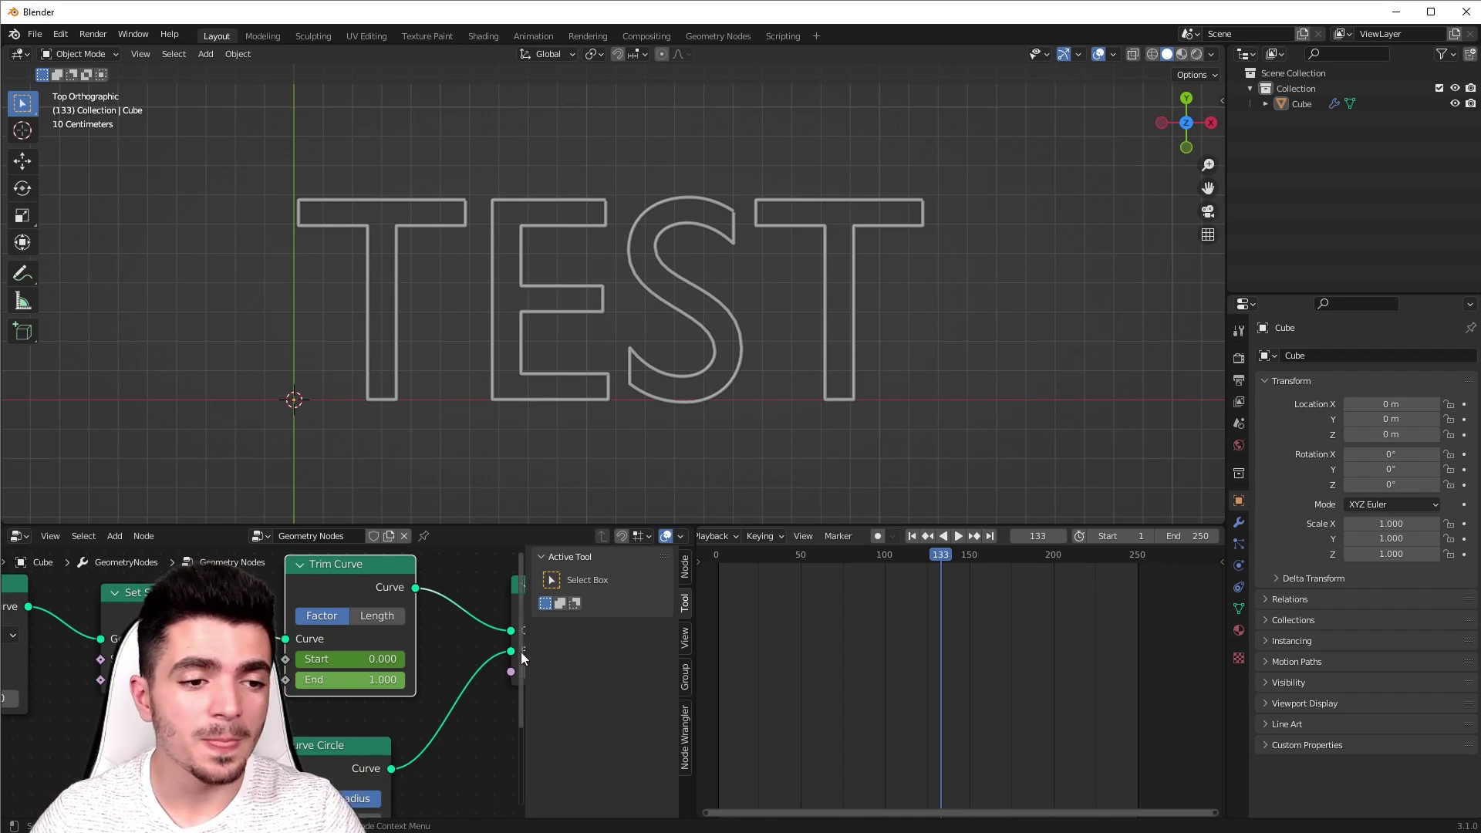
Step: Enlarge the 3D viewport by reducing the height of the node editor and timeline areas
scroll(795, 661, "down", 3)
left_click_drag(561, 516, 561, 454)
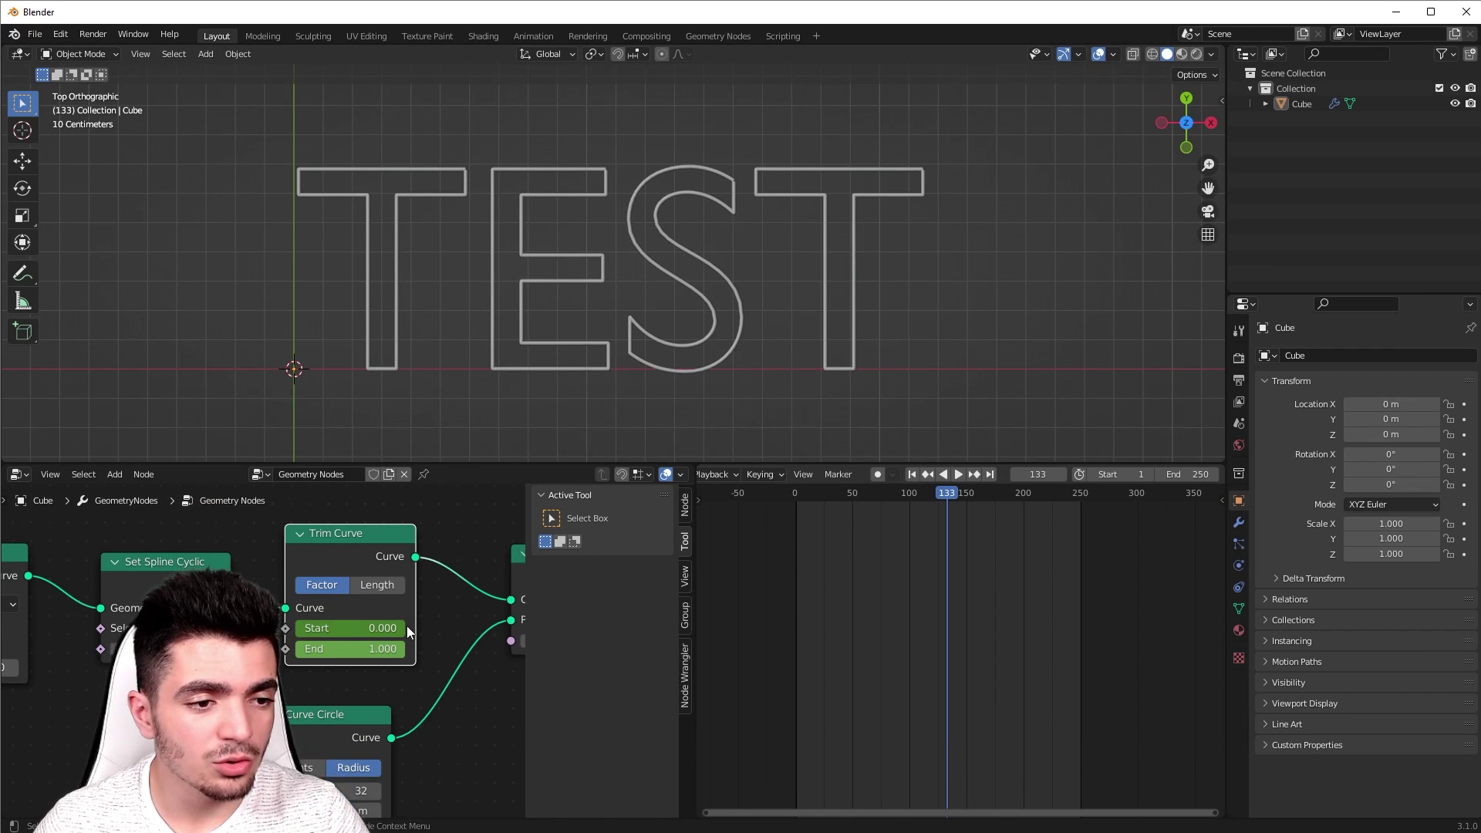
scroll(406, 626, "down", 3)
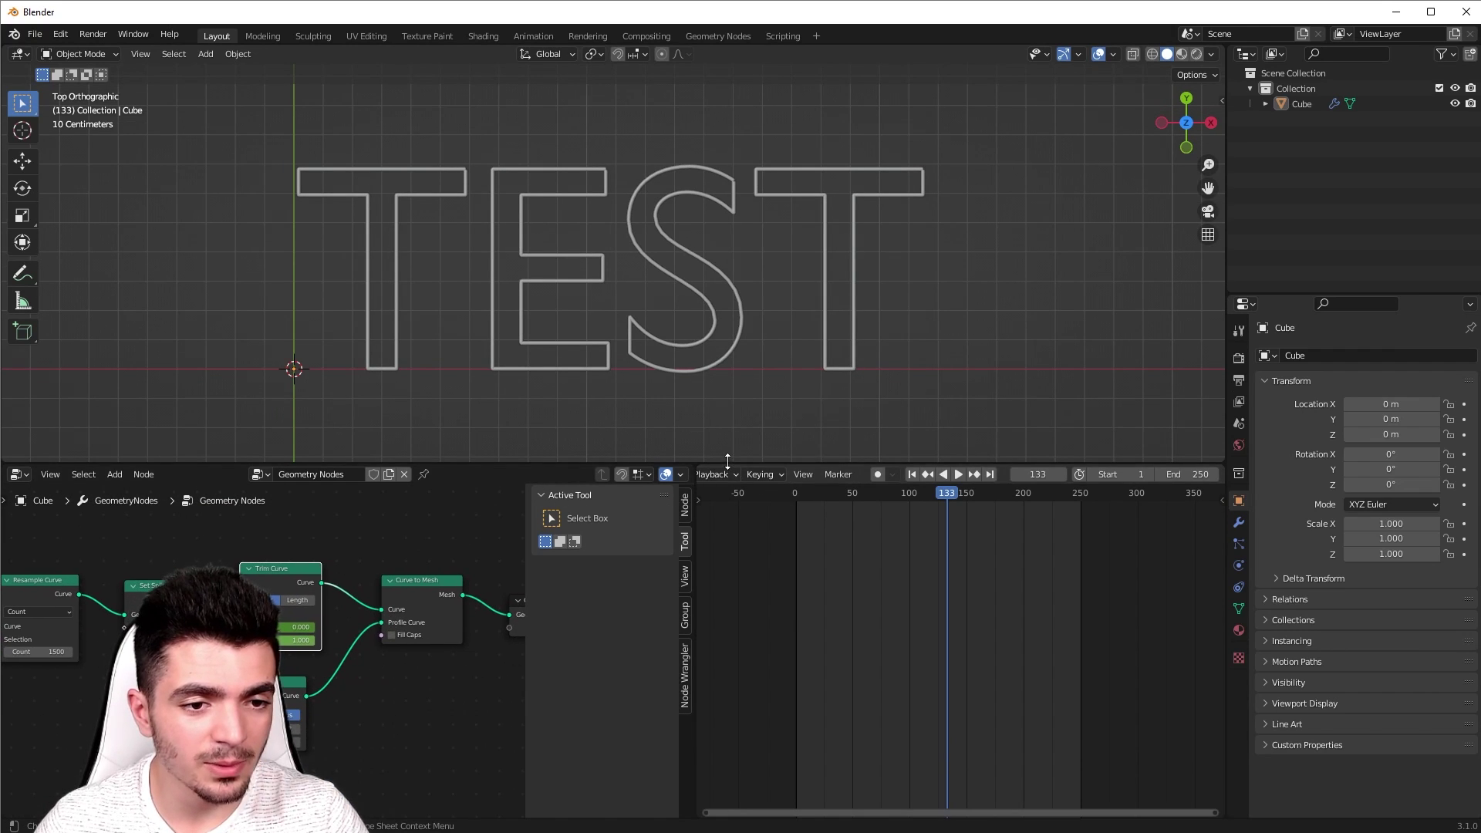
left_click_drag(728, 461, 733, 633)
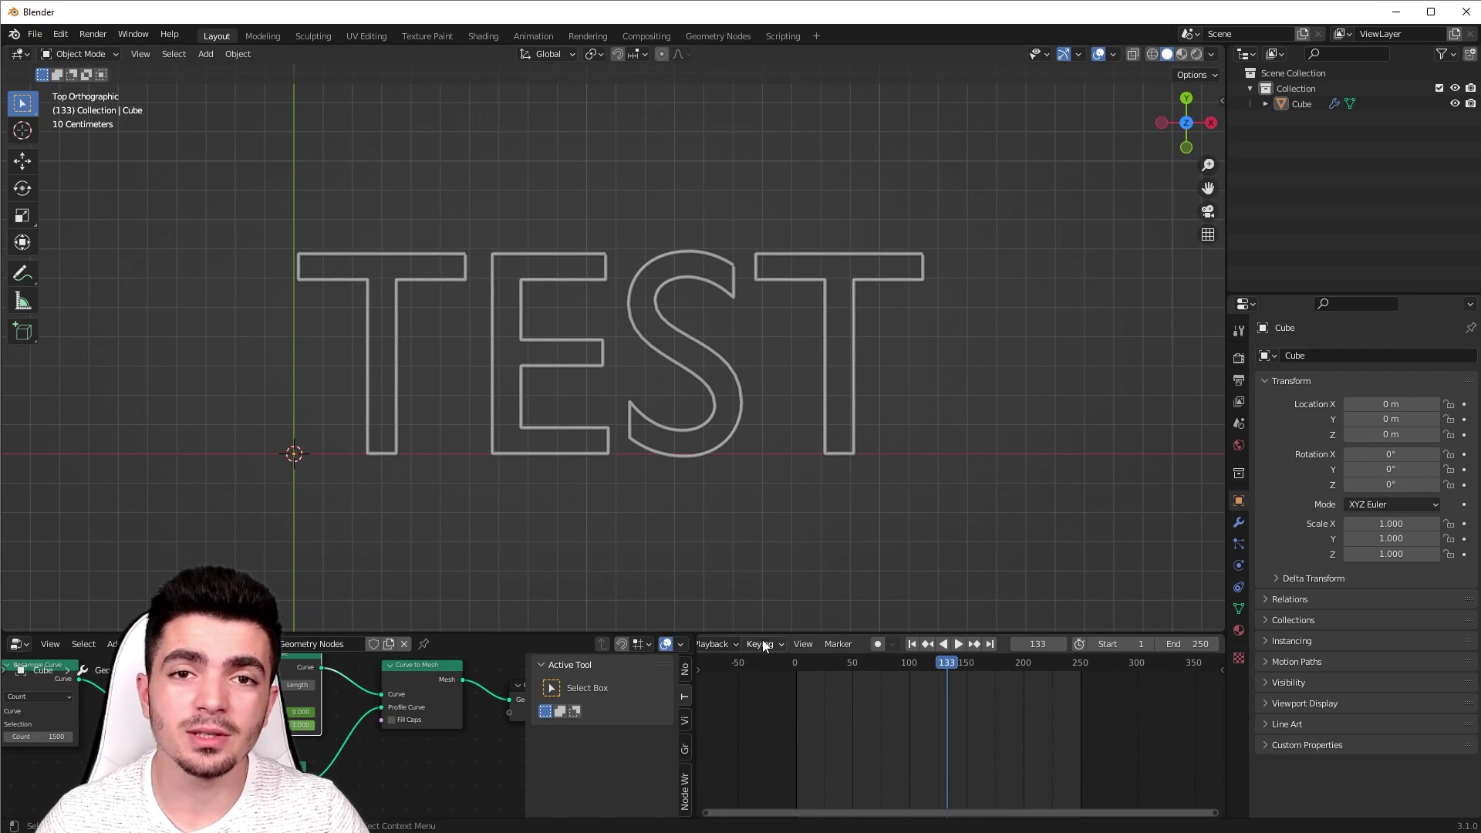
Step: Import the Scalable Vector Graphics file settings_FILL0_wght400_GRAD0_opsz48.svg
left_click(35, 34)
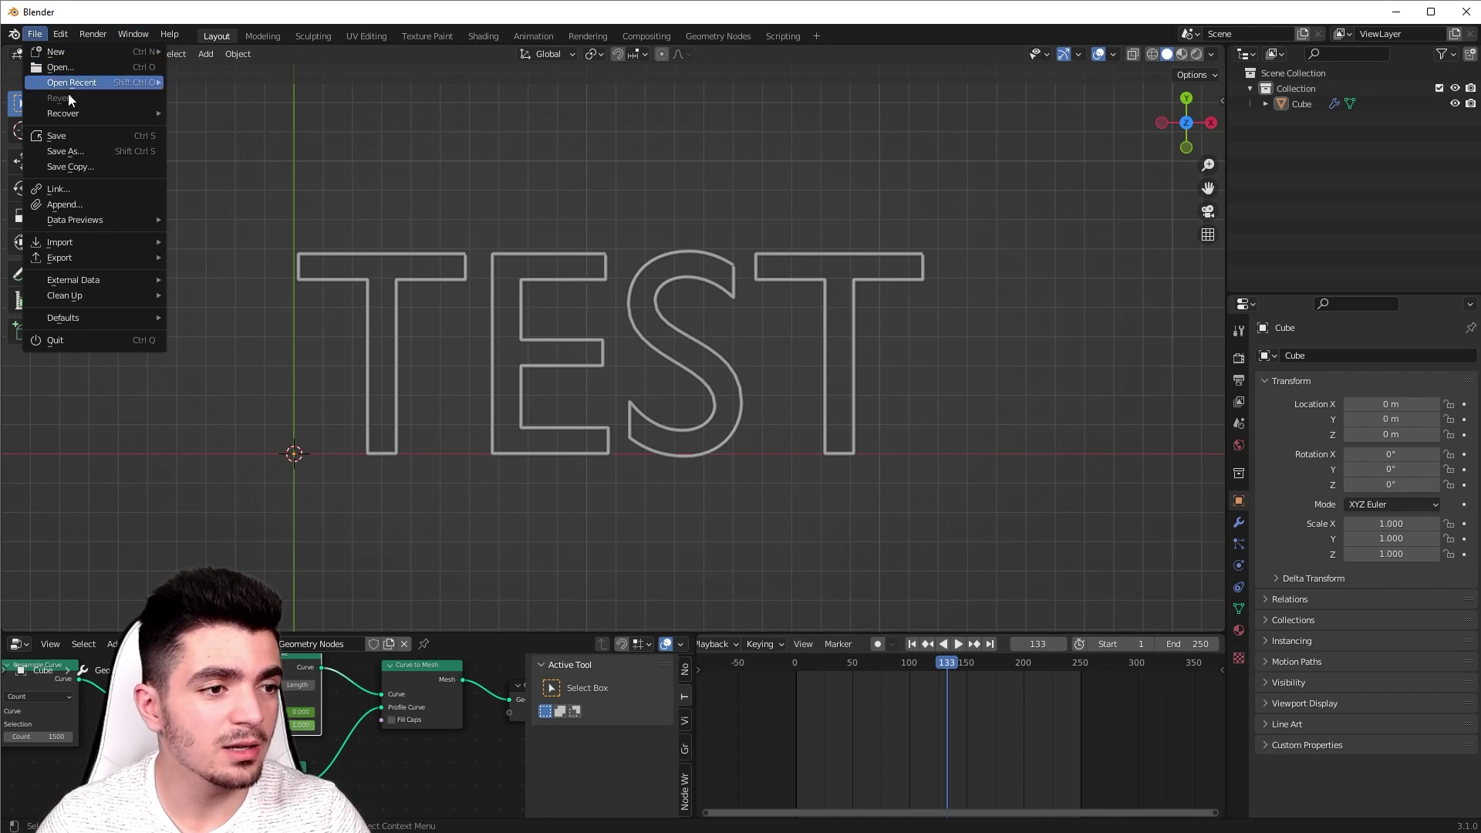
mouse_move(139, 242)
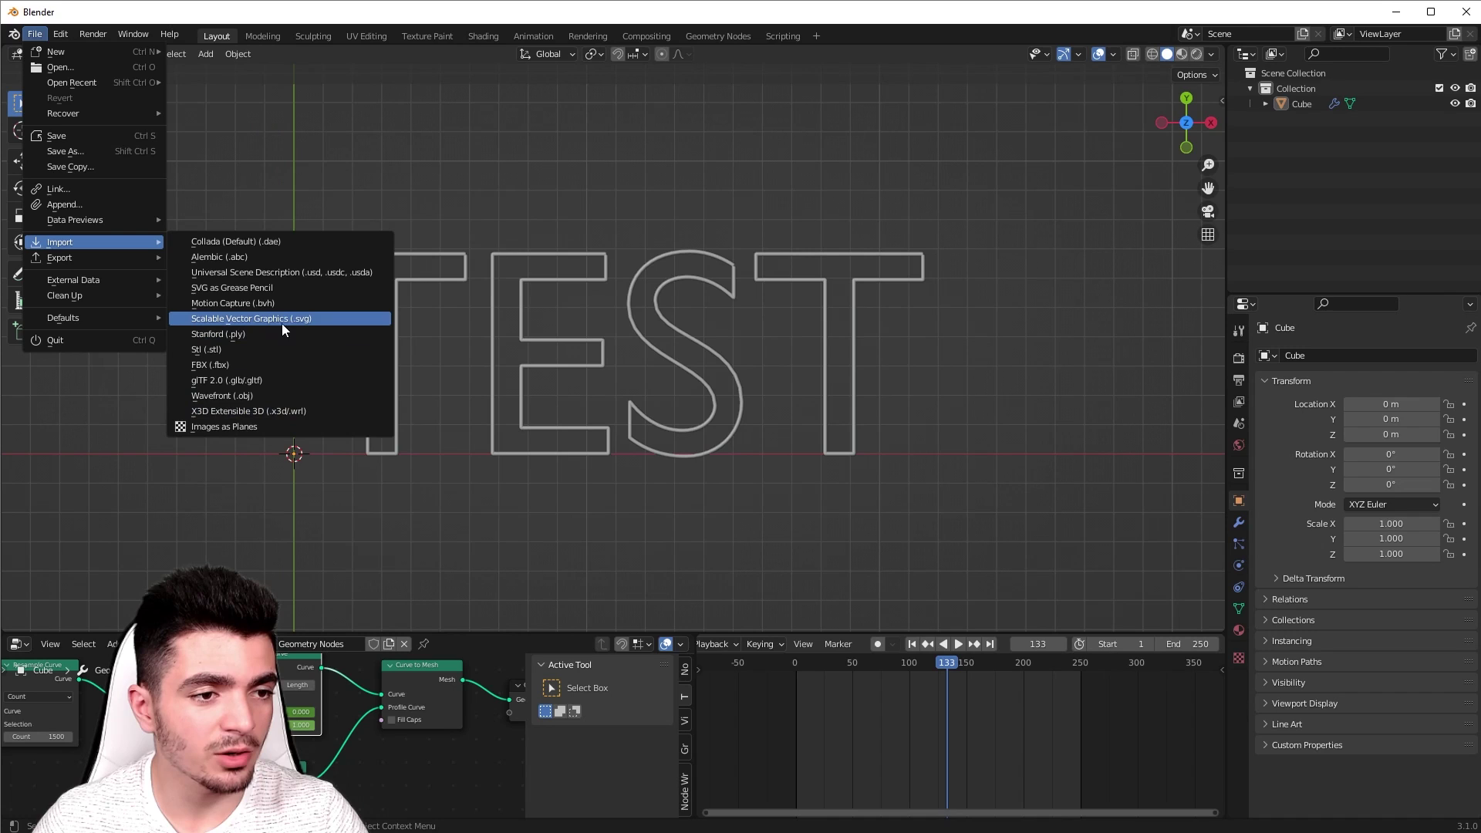
left_click(332, 320)
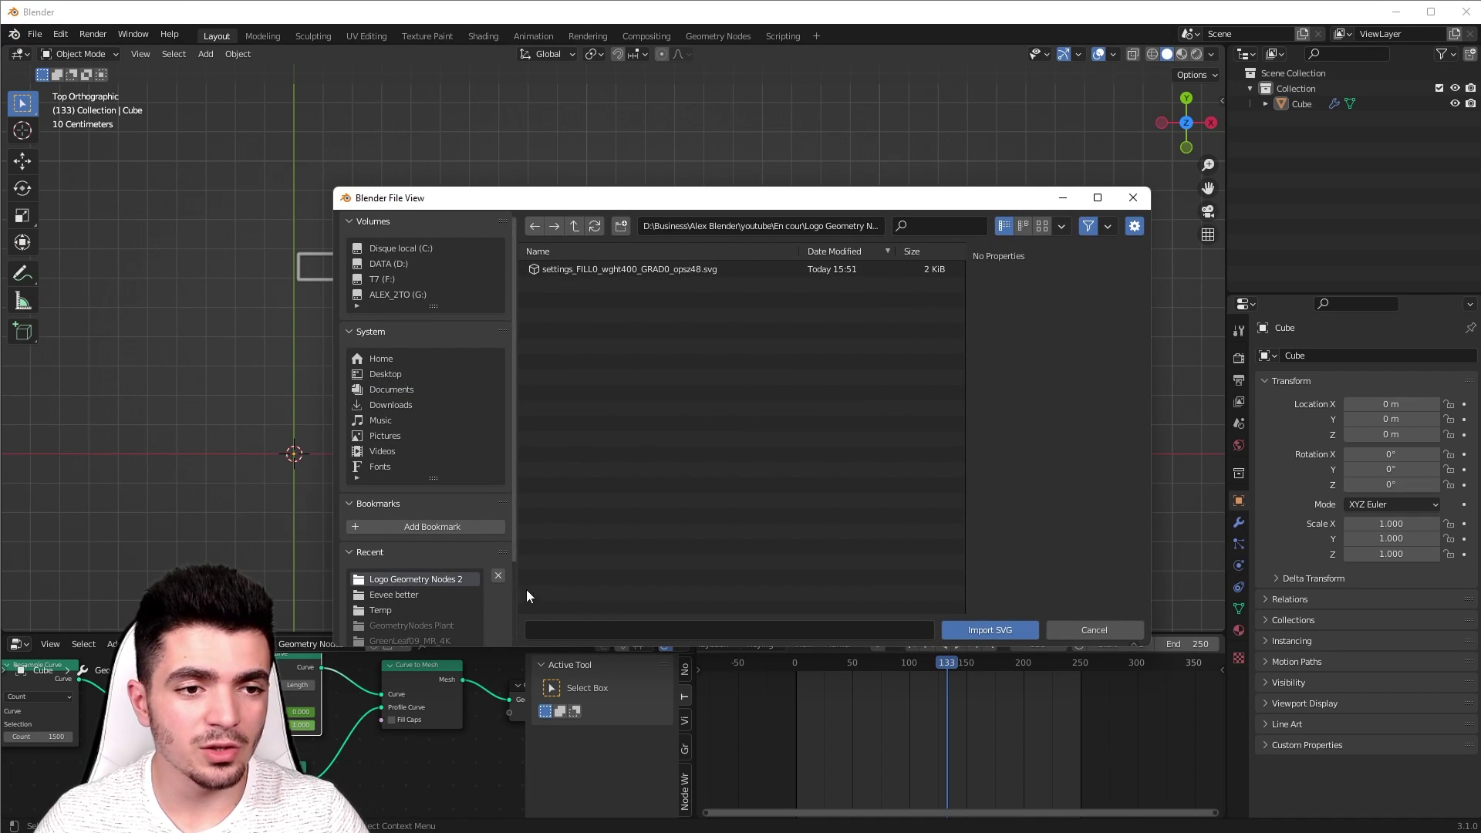
left_click(604, 269)
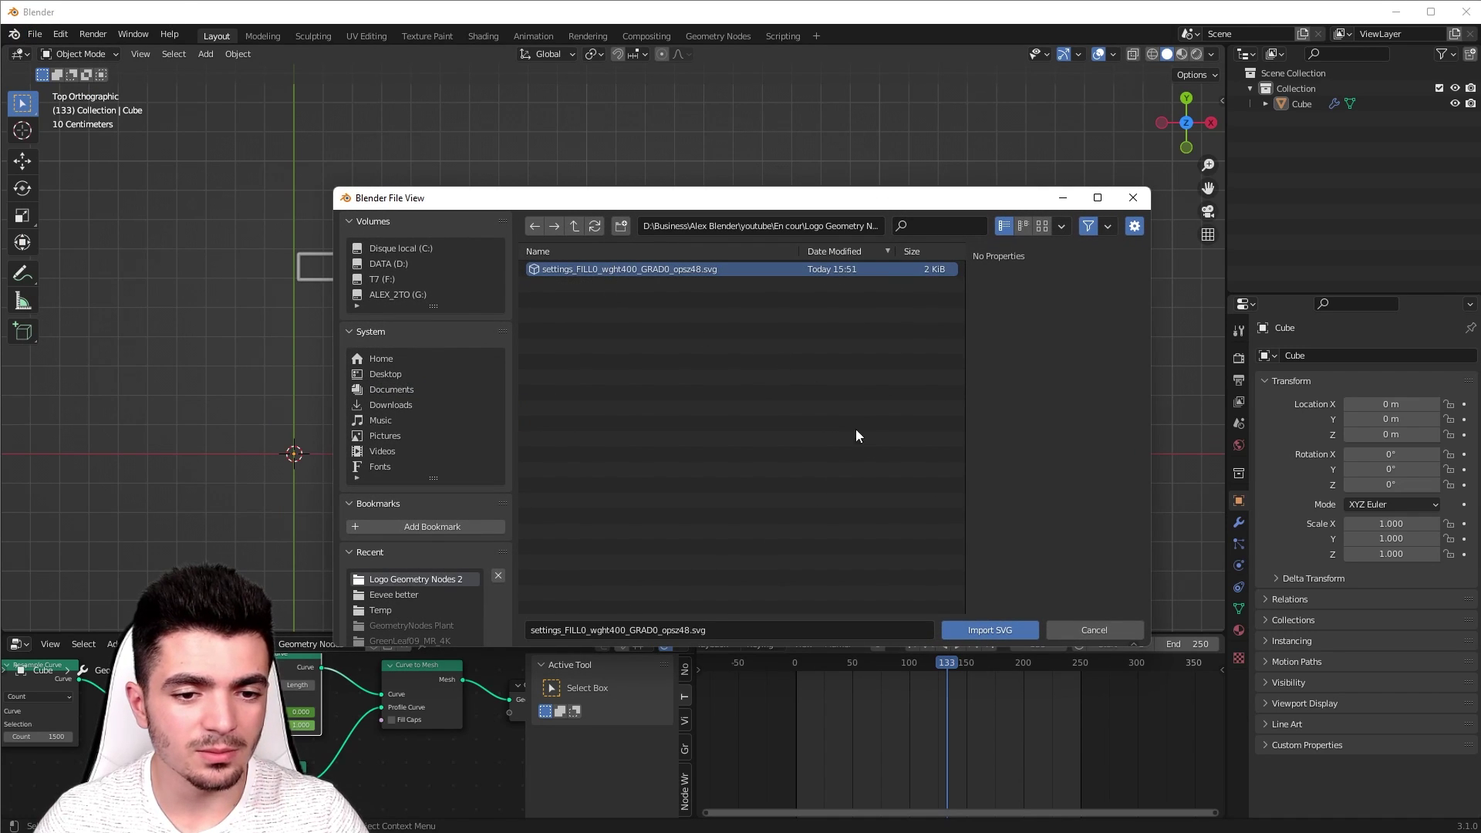
left_click(993, 631)
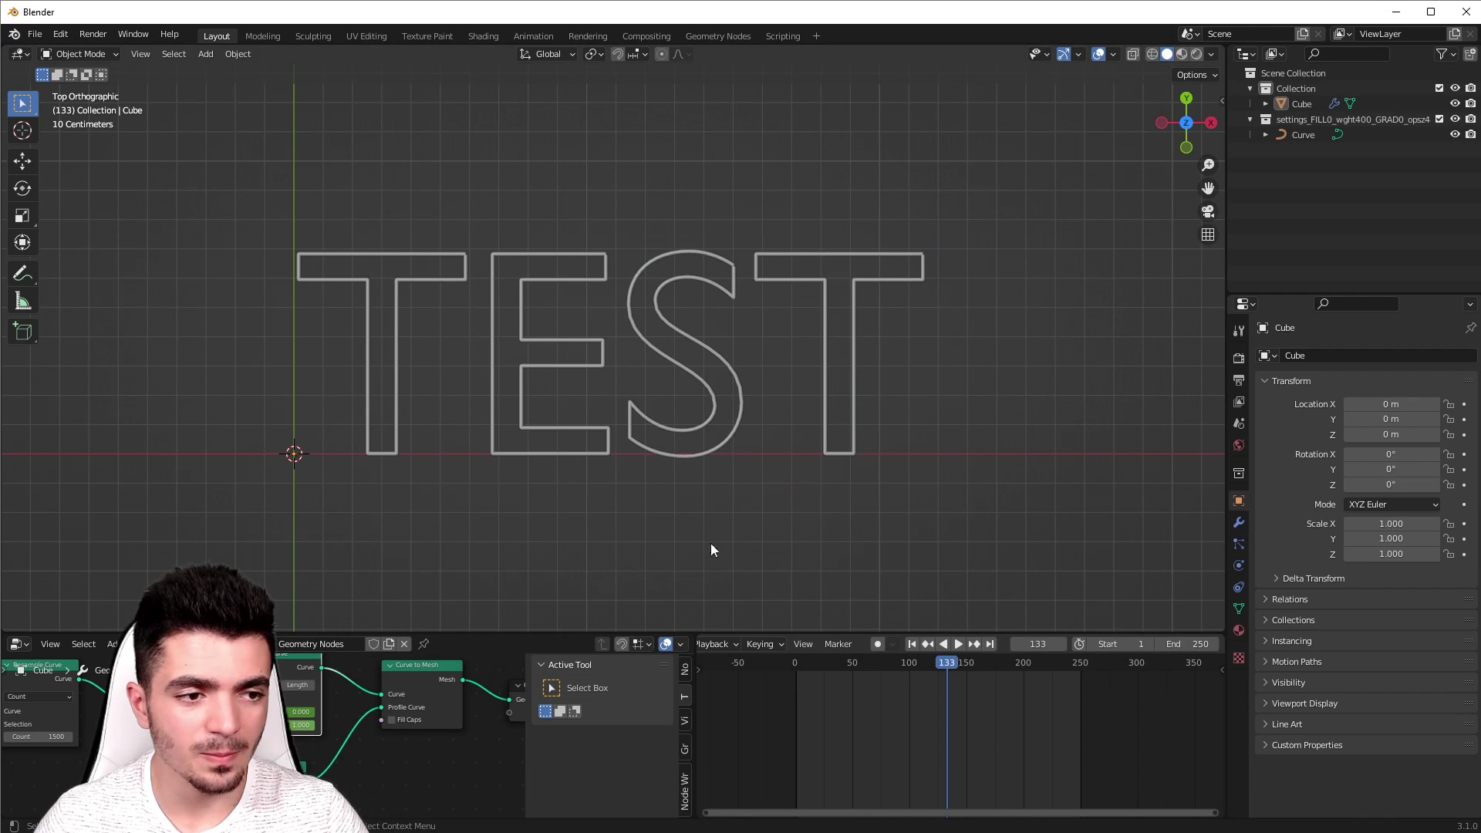
Step: Select the tiny imported gear curve at the origin and scale it up to about 20.2
scroll(265, 489, "up", 2)
middle_click_drag(185, 516, 601, 446, "shift")
left_click(353, 418)
left_click(354, 419)
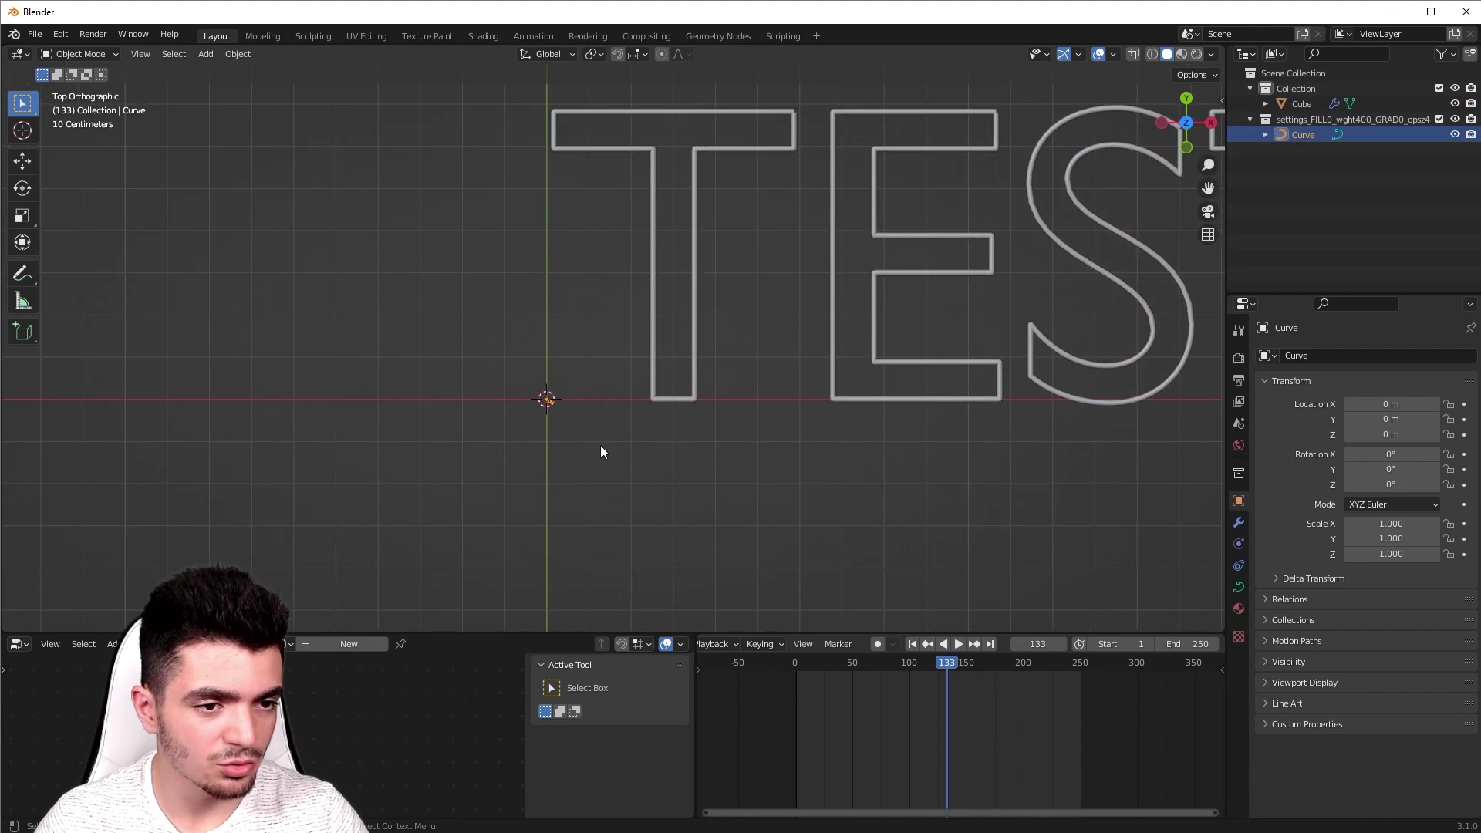
scroll(600, 451, "up", 5)
middle_click_drag(515, 519, 377, 363, "shift")
key("s")
left_click(831, 522)
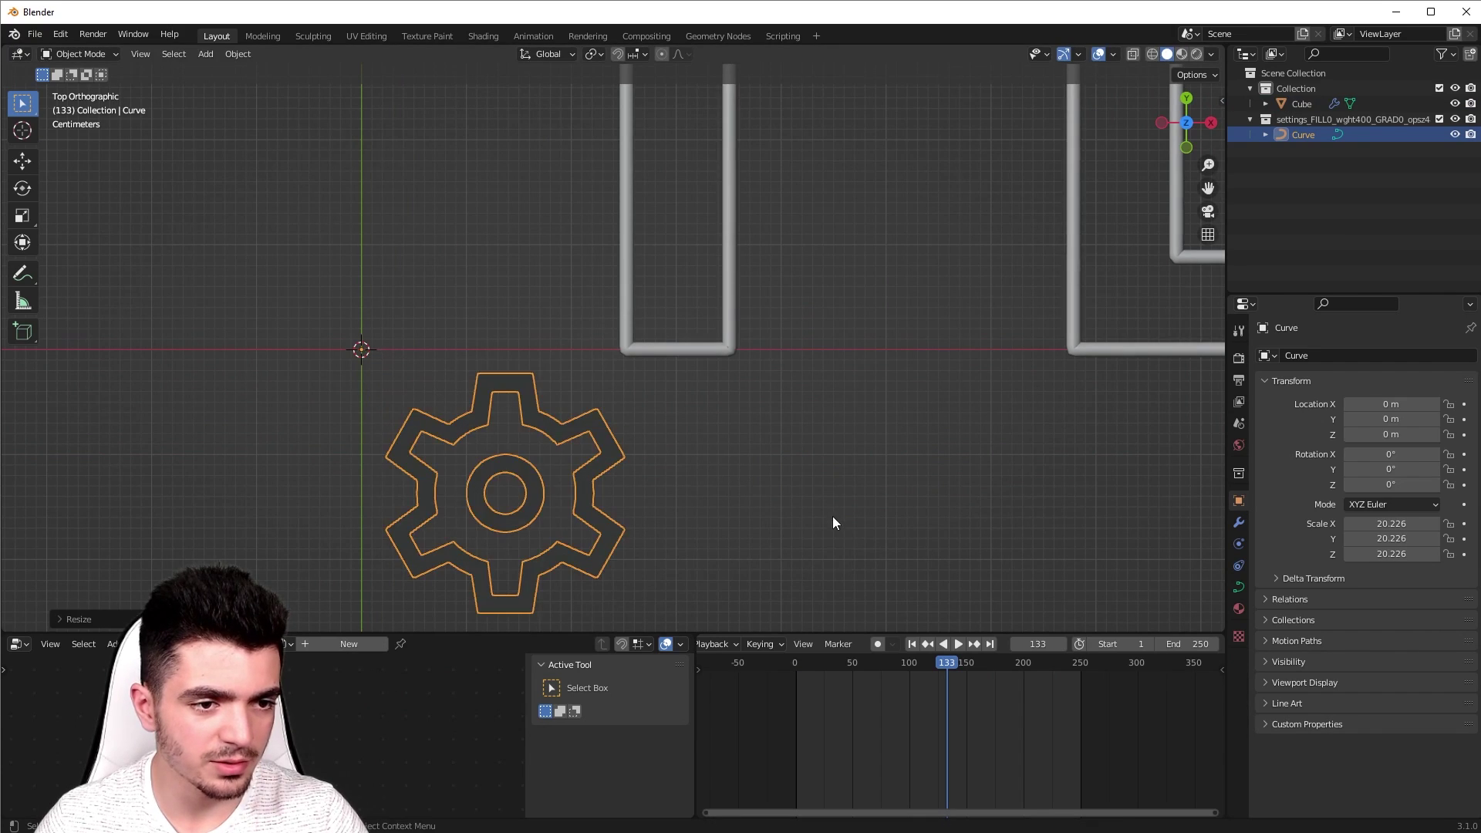
Step: Enlarge the gear curve further to a scale of about 61.95 and deselect it
scroll(832, 517, "down", 4)
middle_click_drag(745, 496, 568, 429, "shift")
key("s")
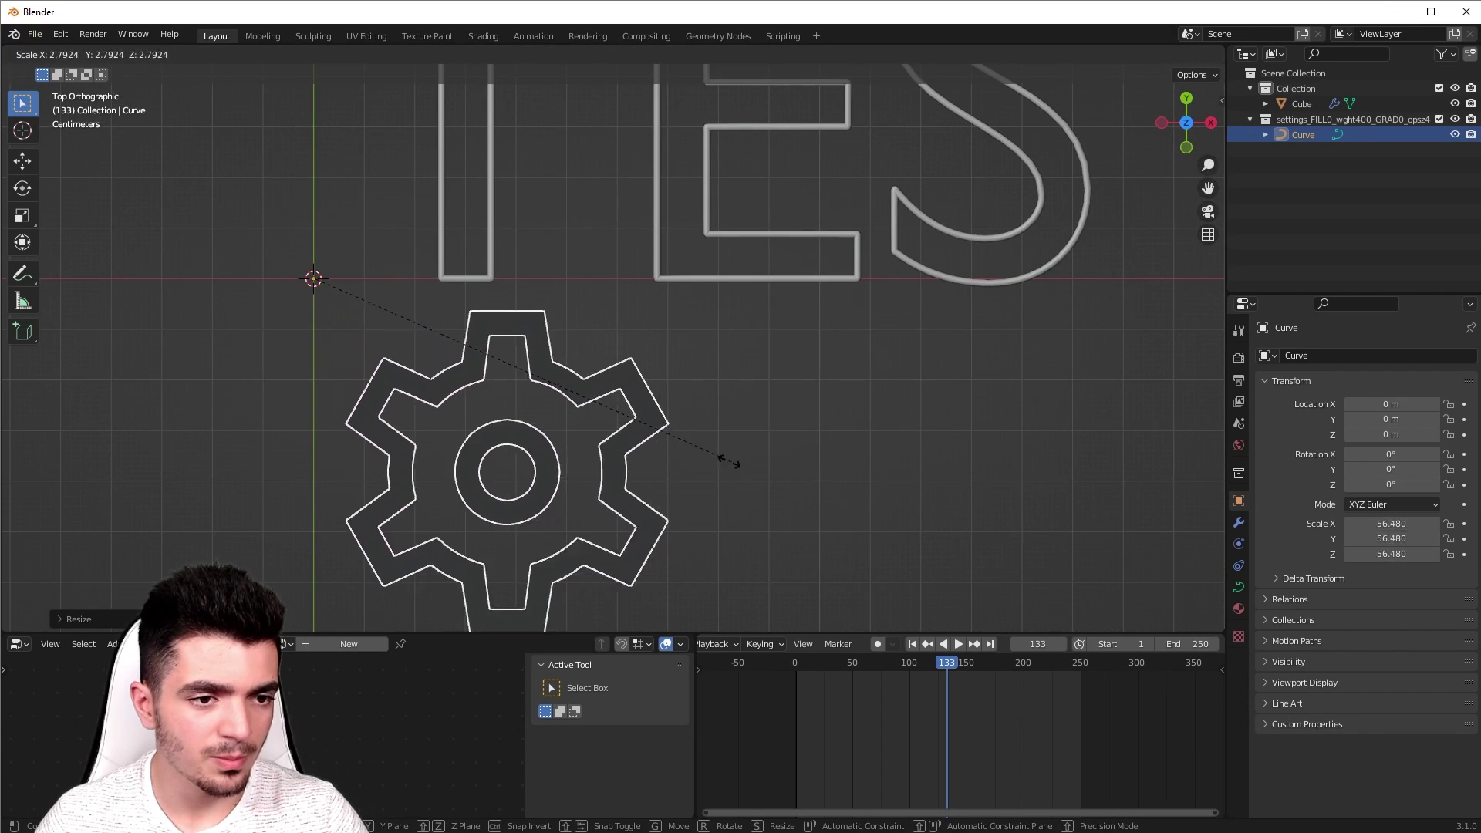
left_click(775, 465)
scroll(518, 482, "down", 4)
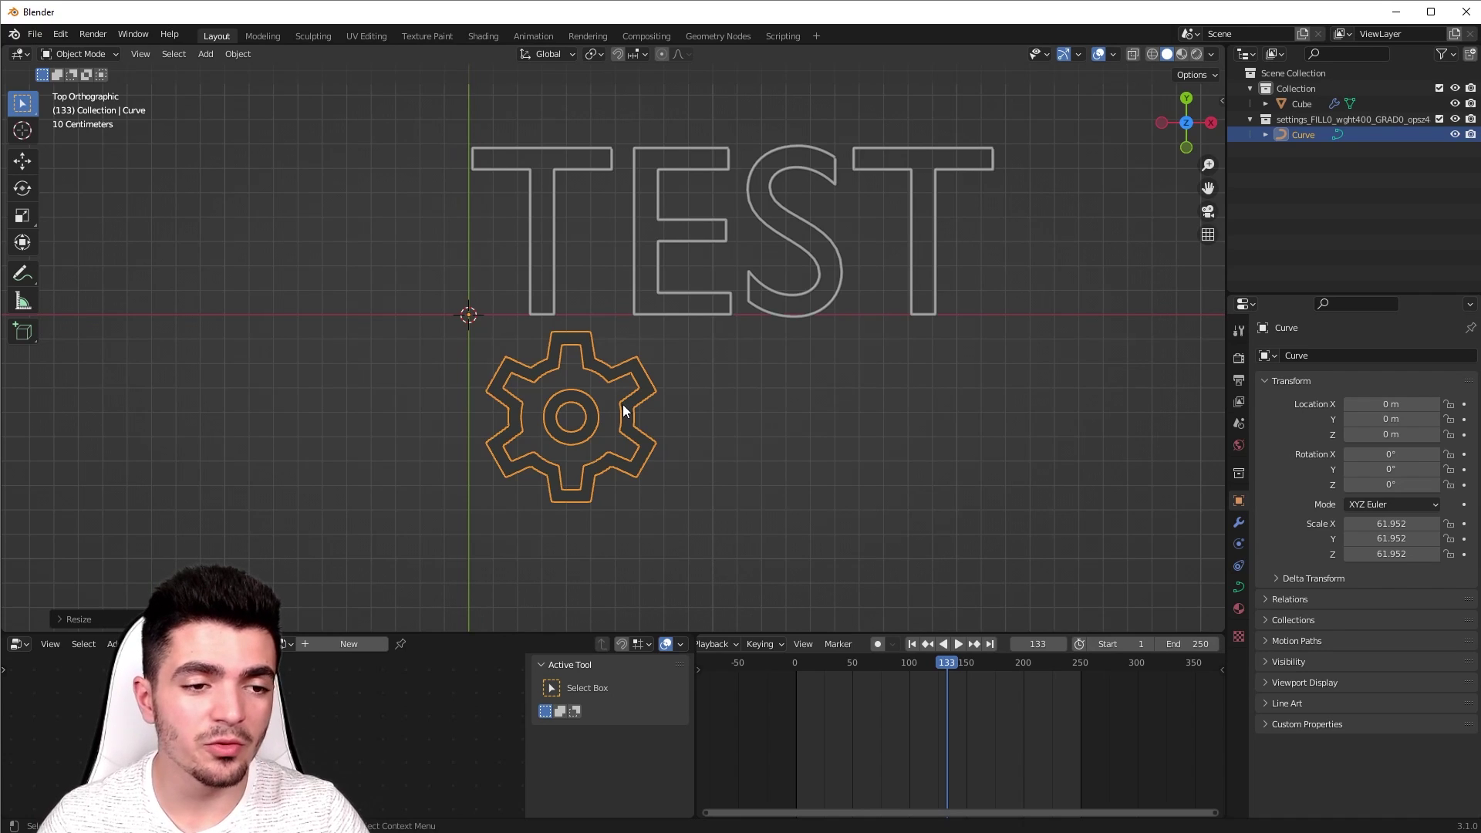
middle_click_drag(728, 391, 619, 496, "shift")
left_click(617, 484)
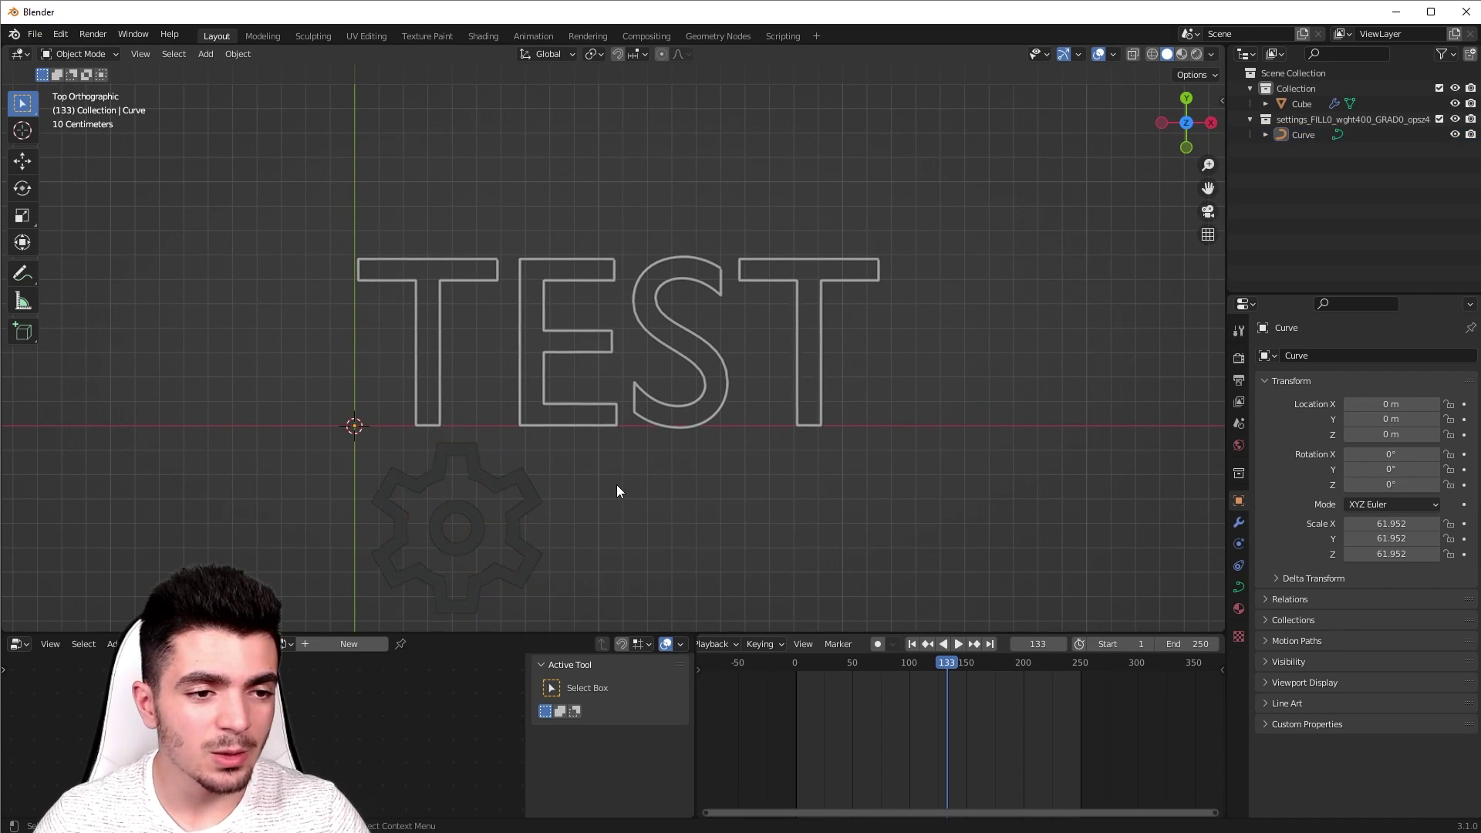
Step: Select the TEST outline object and enlarge the node editor to show its whole node tree
scroll(471, 429, "up", 2)
left_click(361, 323)
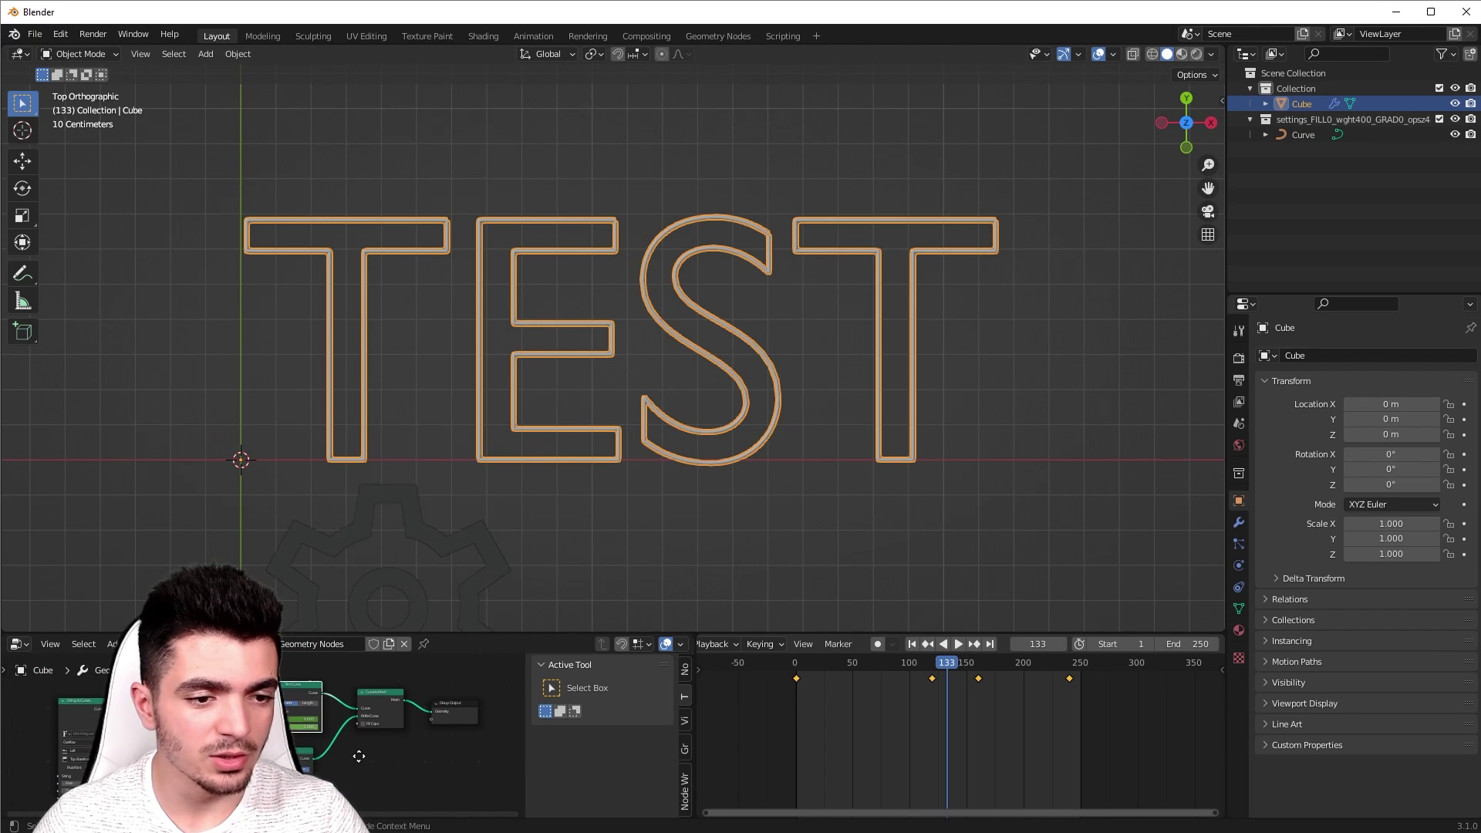
left_click_drag(695, 654, 1178, 654)
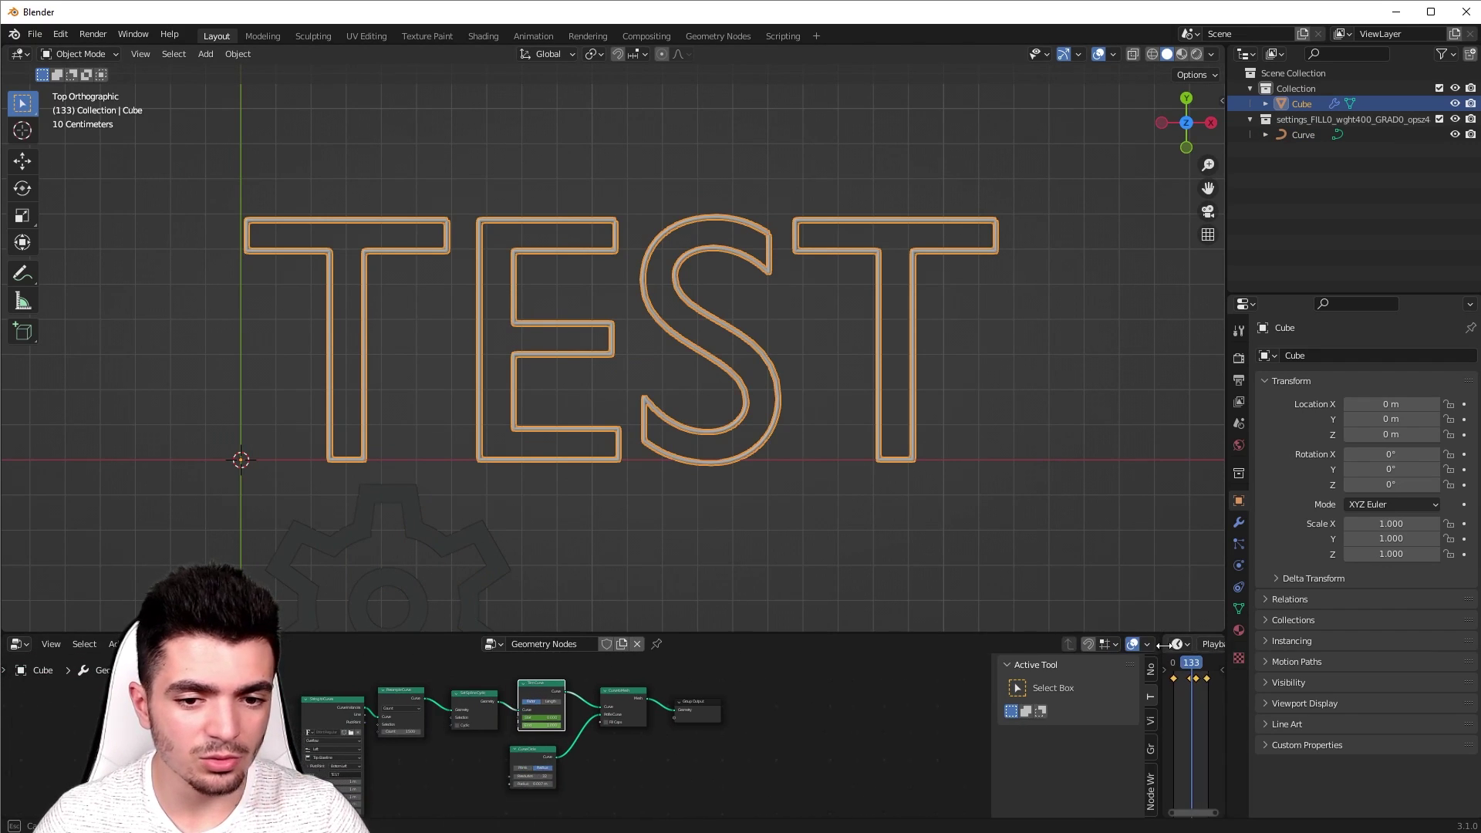
left_click_drag(887, 636, 771, 473)
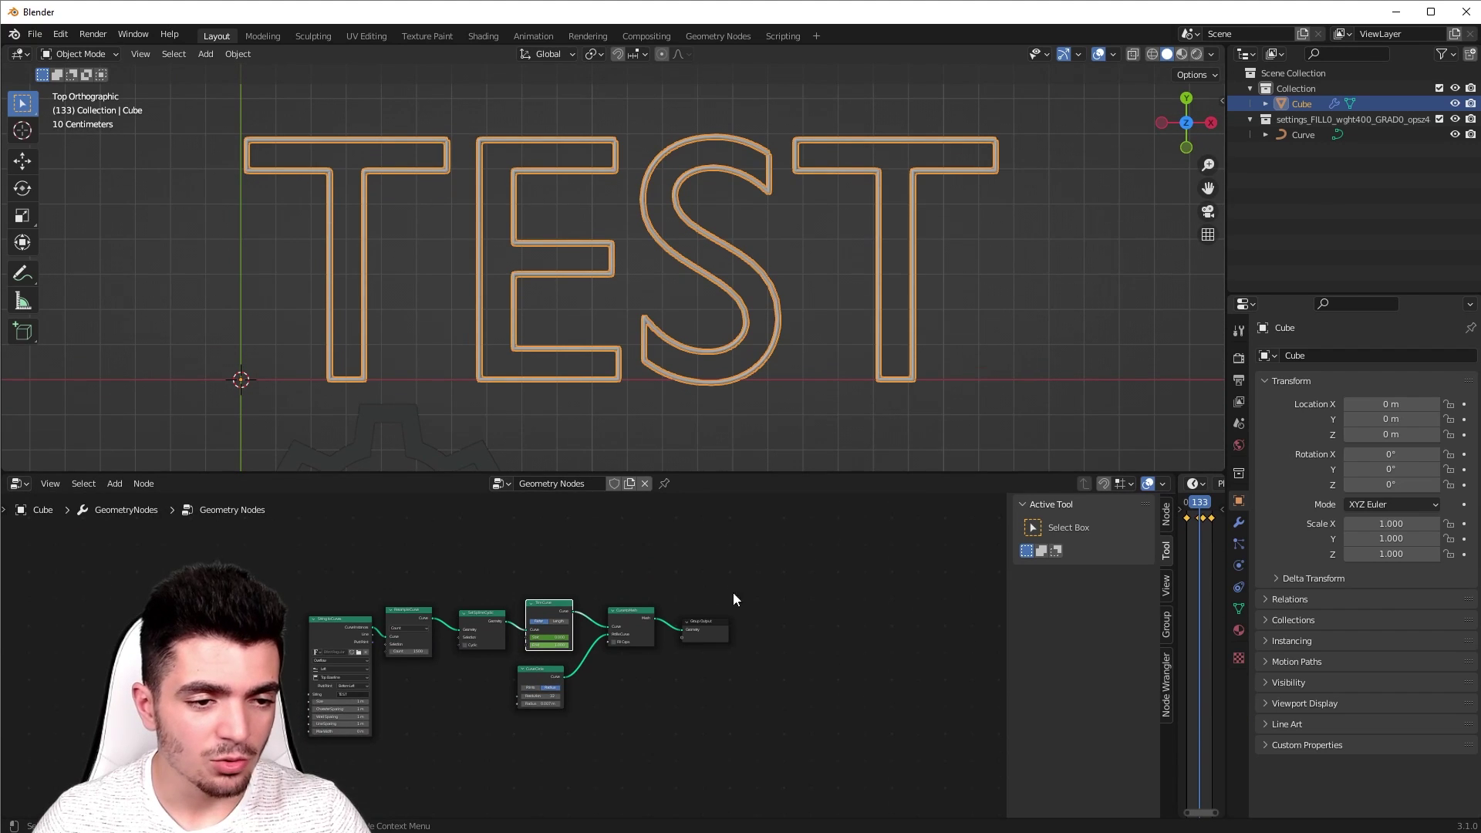
scroll(605, 659, "up", 3)
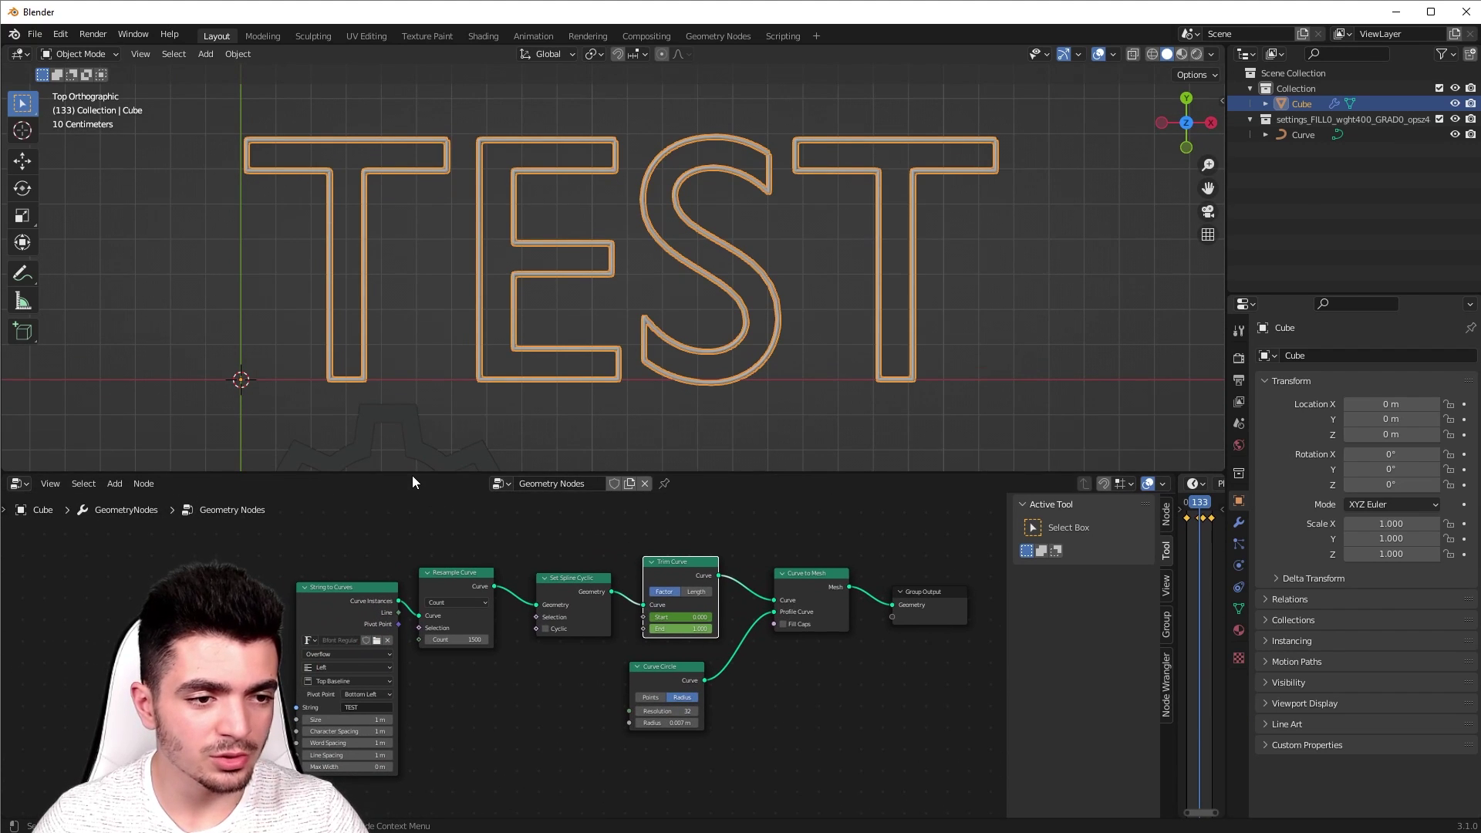
Step: Give the 3D viewport more height, select the imported gear curve and enter Edit Mode on it
left_click_drag(413, 476, 417, 584)
left_click(445, 543)
middle_click_drag(445, 543, 742, 310, "shift")
scroll(740, 317, "up", 2)
middle_click_drag(723, 385, 622, 386, "shift")
key("Tab")
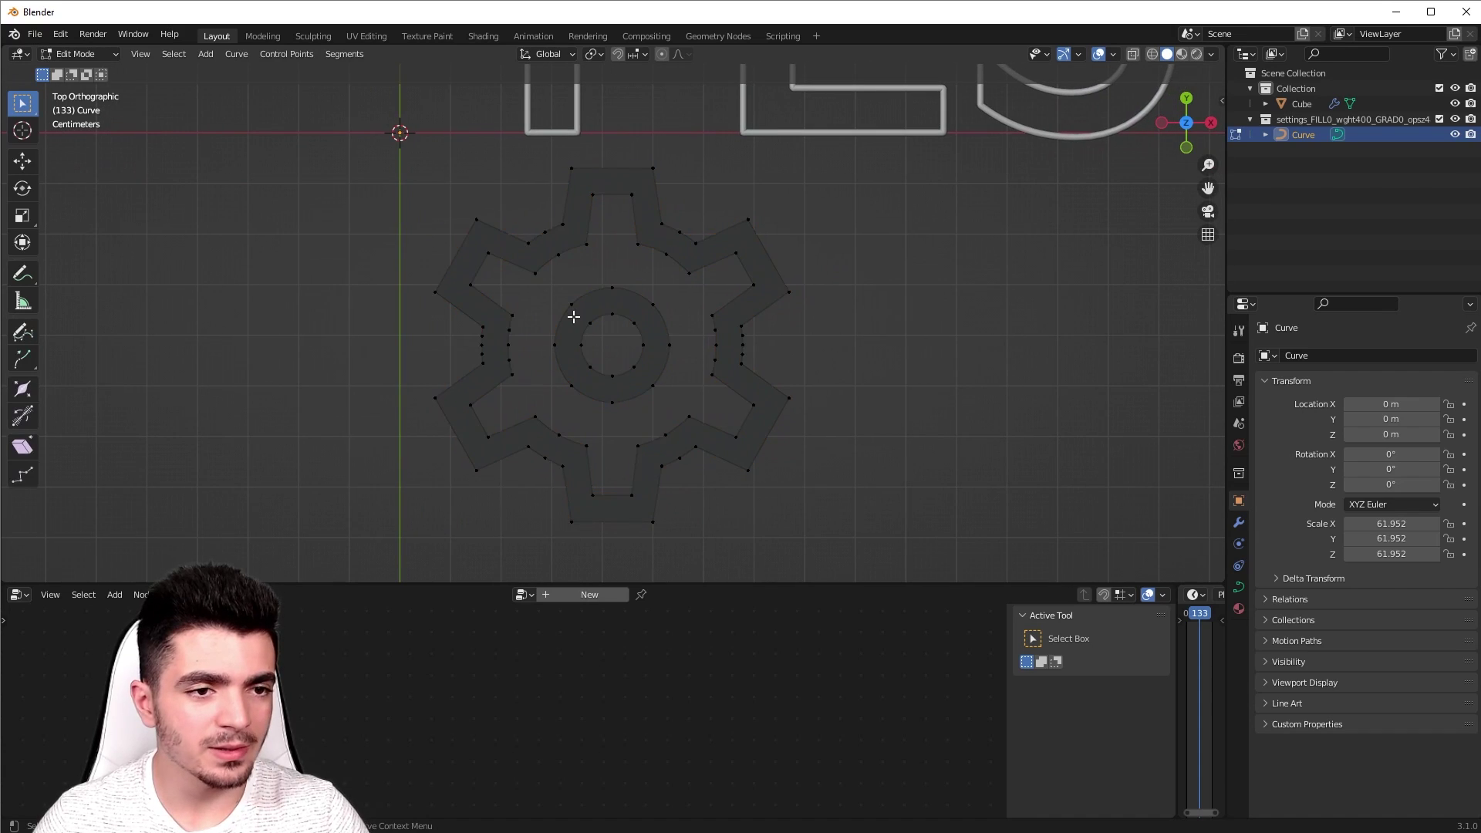
middle_click_drag(578, 307, 487, 288, "shift")
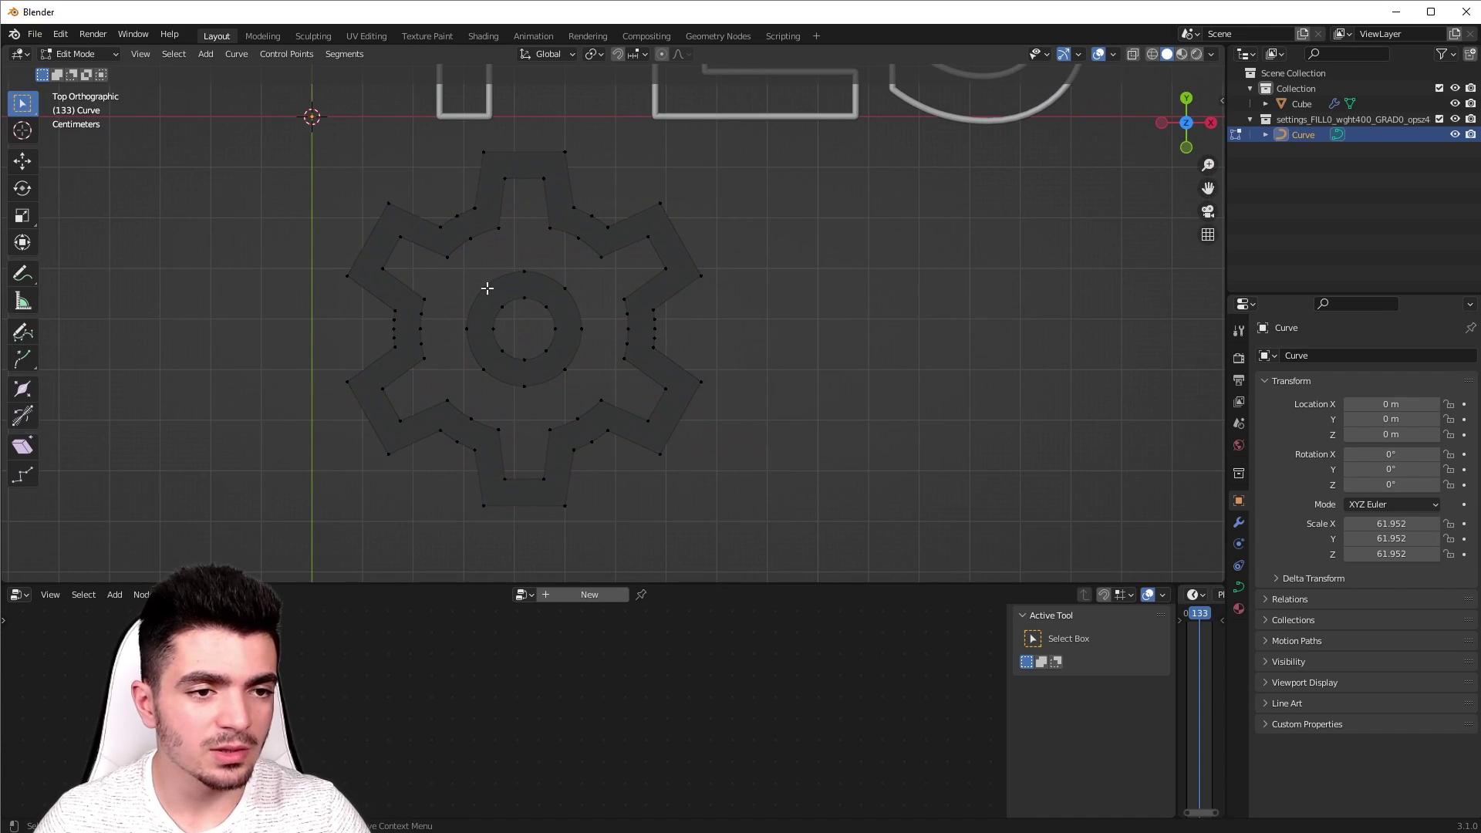
Step: Select all control points of the gear curve and subdivide its segments once
key("a")
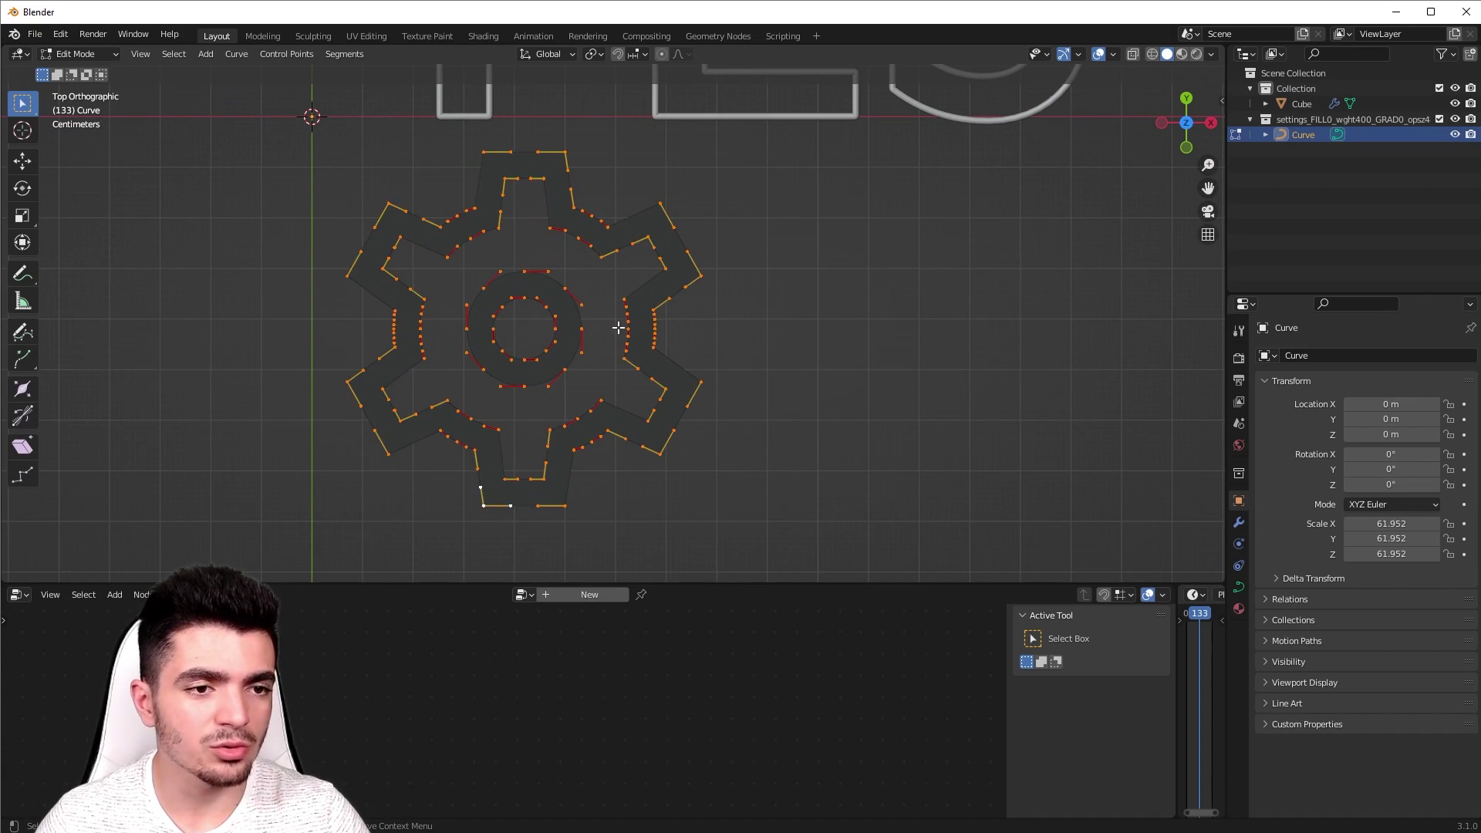
right_click(598, 247)
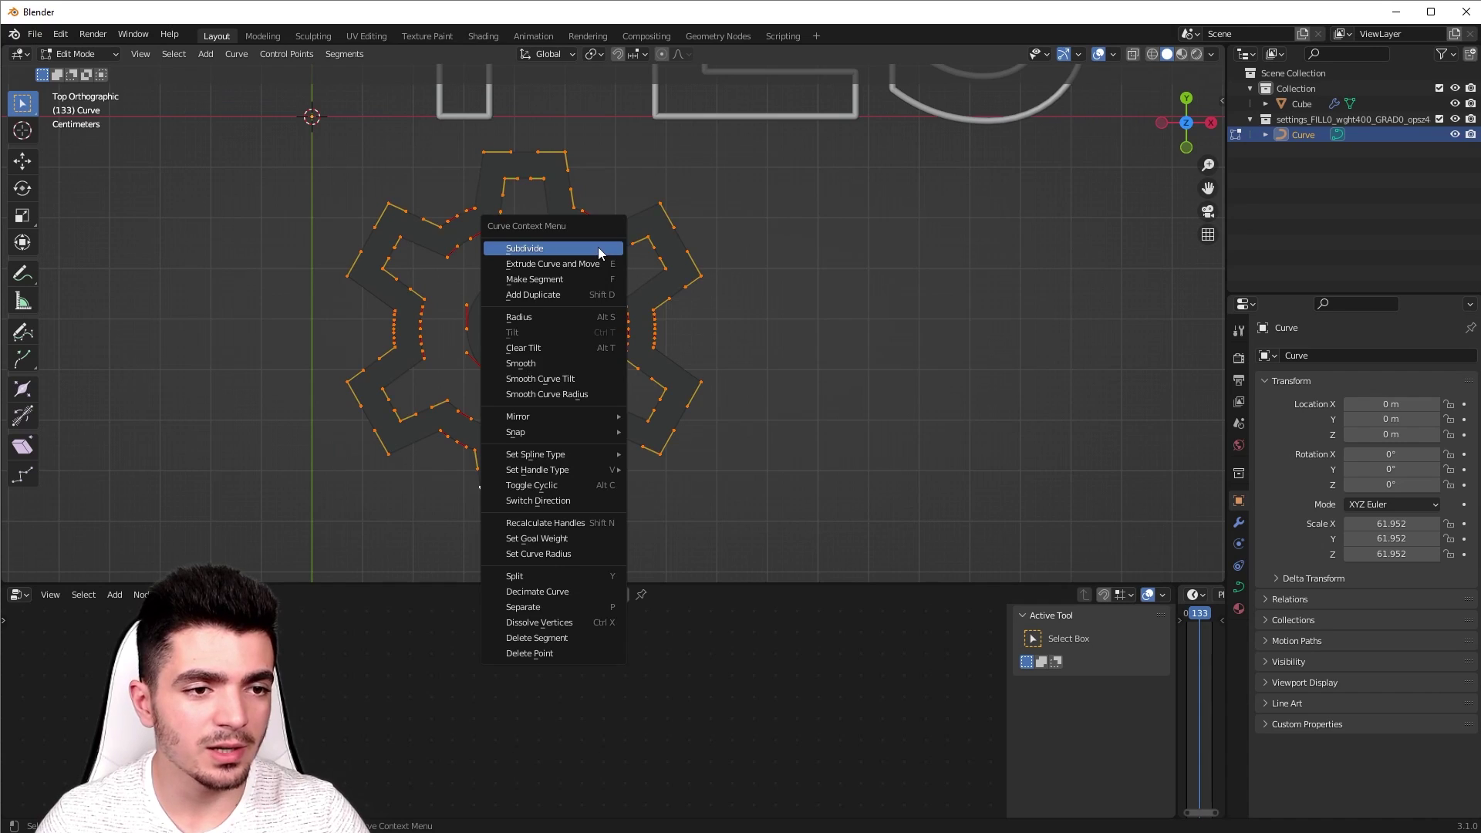
left_click(551, 248)
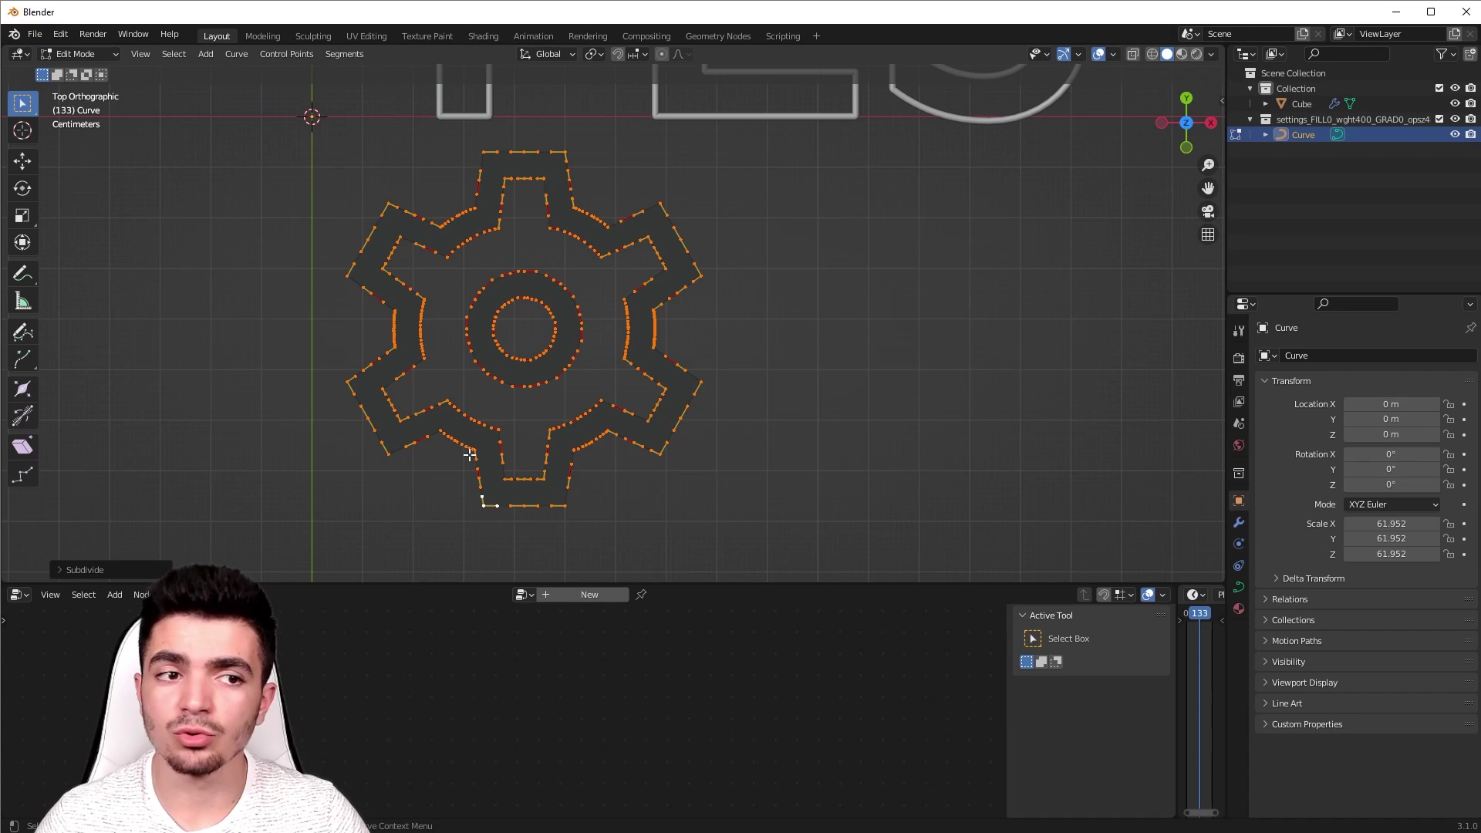
Step: Toggle Cyclic off on all the gear's splines to open the outlines, and check the open ends
left_click(233, 53)
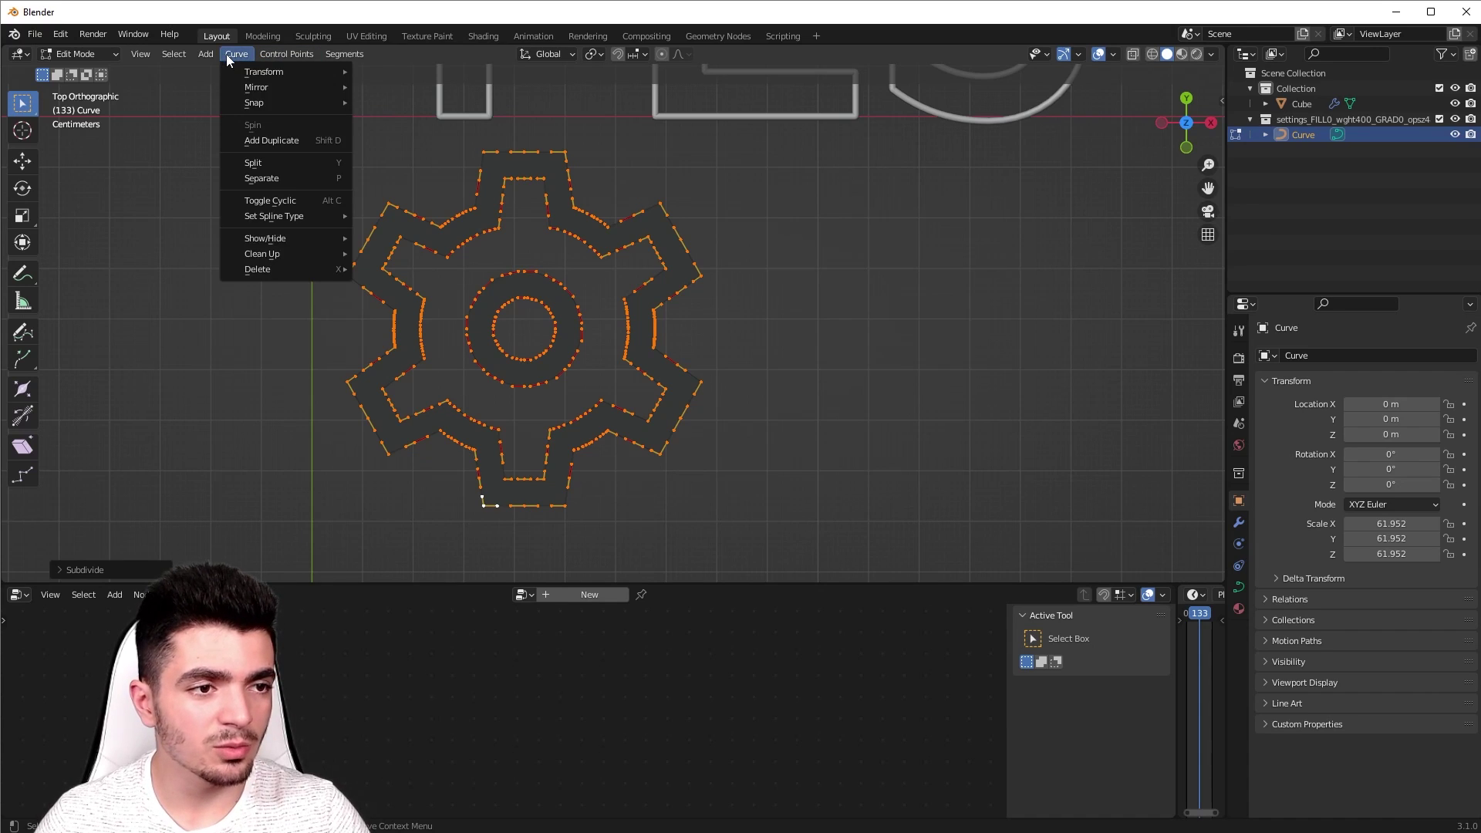
left_click(281, 202)
middle_click_drag(385, 402, 418, 371, "shift")
scroll(447, 381, "up", 3)
middle_click_drag(296, 285, 384, 426, "shift")
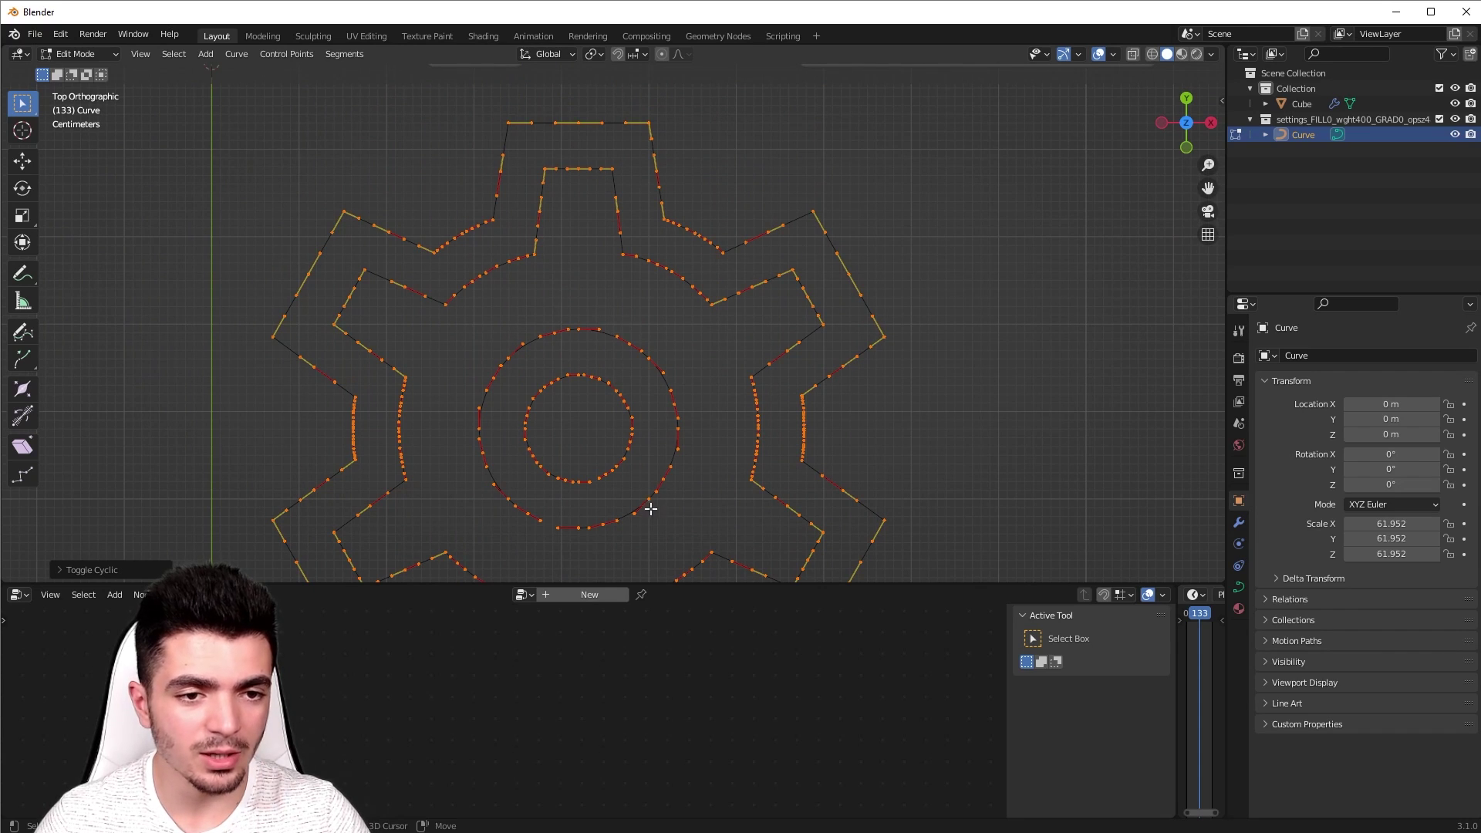
middle_click_drag(650, 509, 668, 322, "shift")
scroll(687, 407, "down", 3)
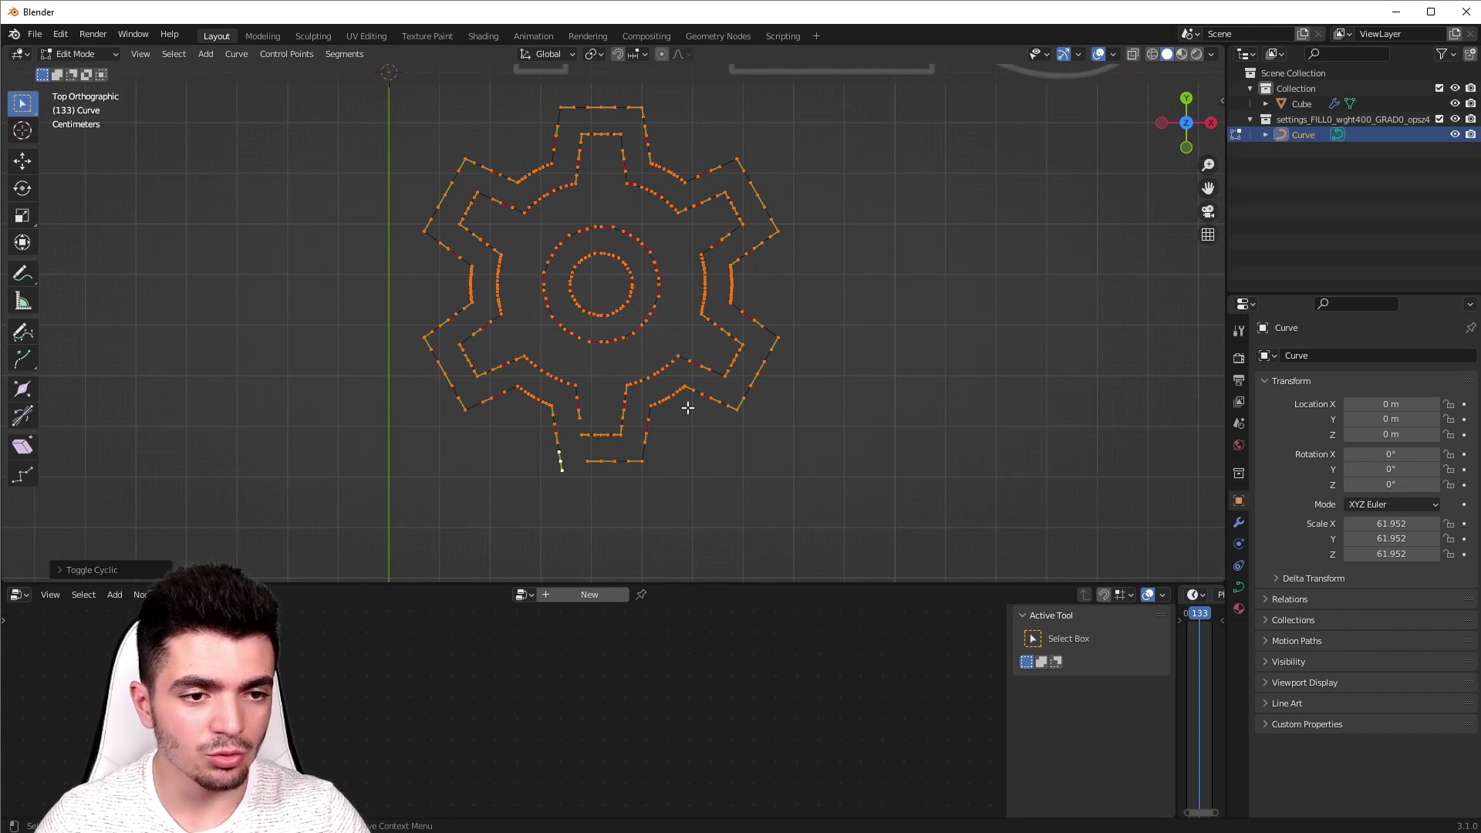
scroll(645, 413, "up", 4)
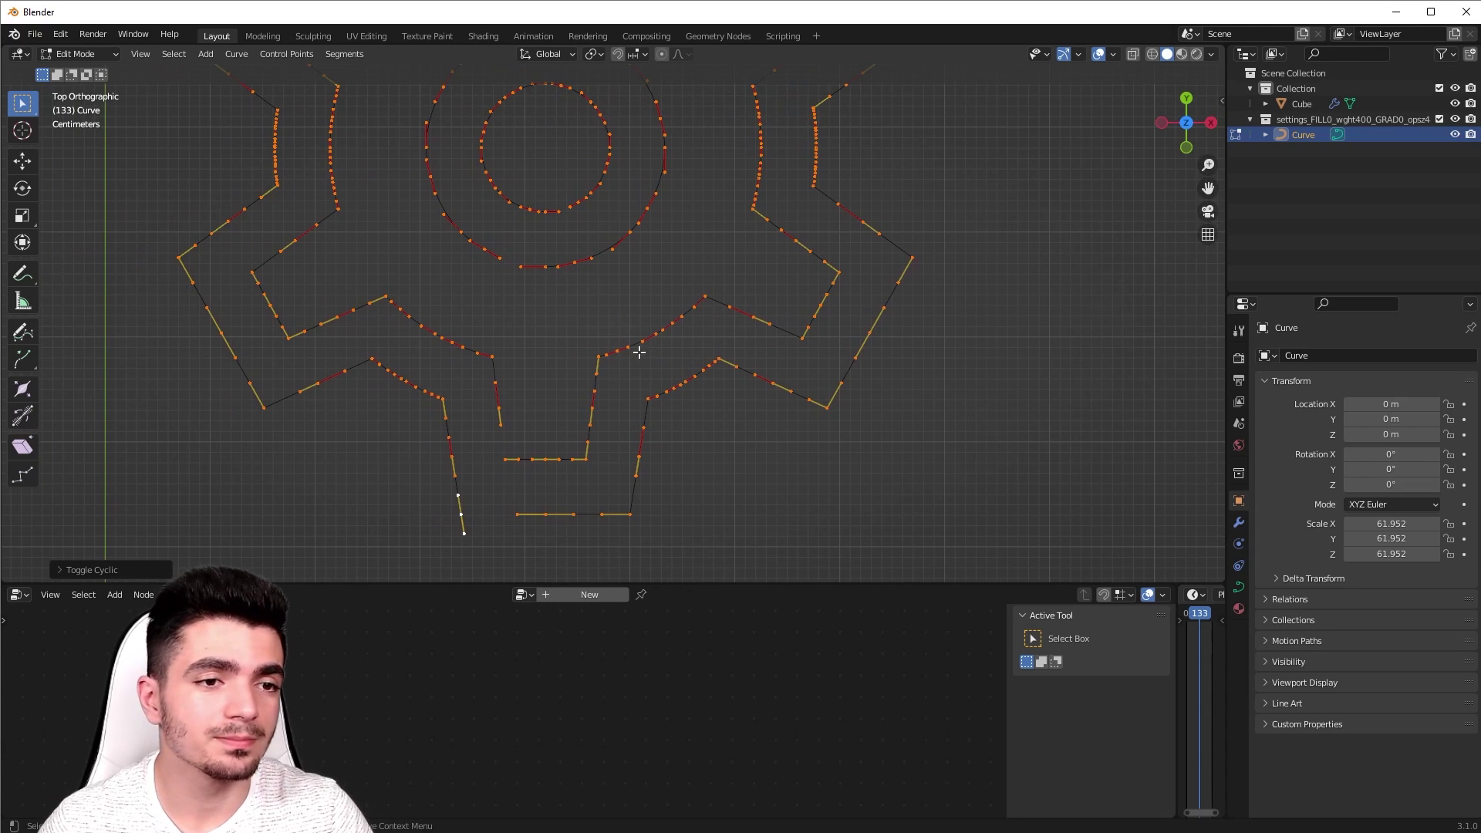
scroll(638, 348, "down", 3)
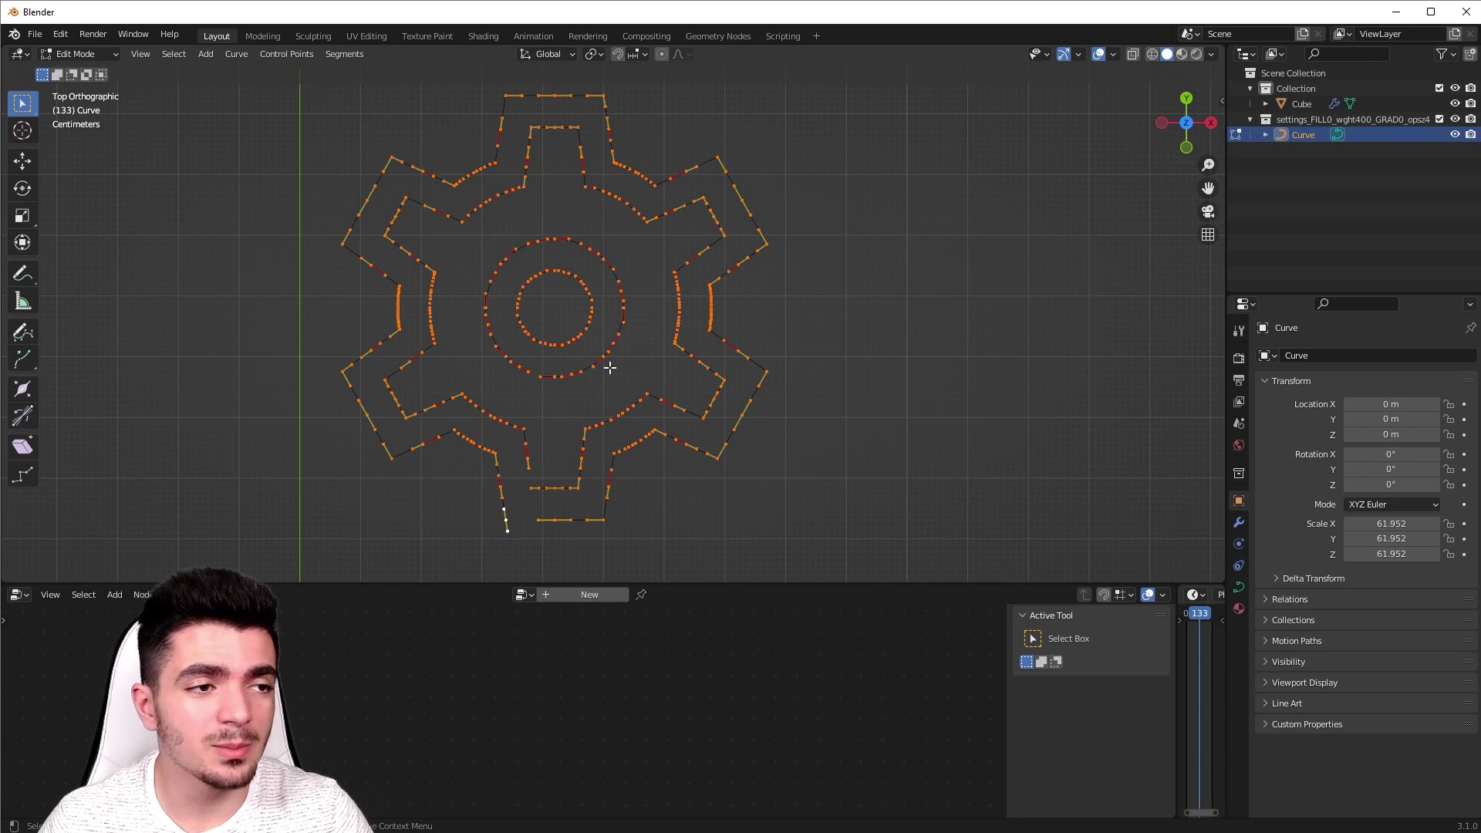
Step: Return to Object Mode and examine the gaps in the gear's outlines and centre circles
left_click(70, 53)
left_click(70, 74)
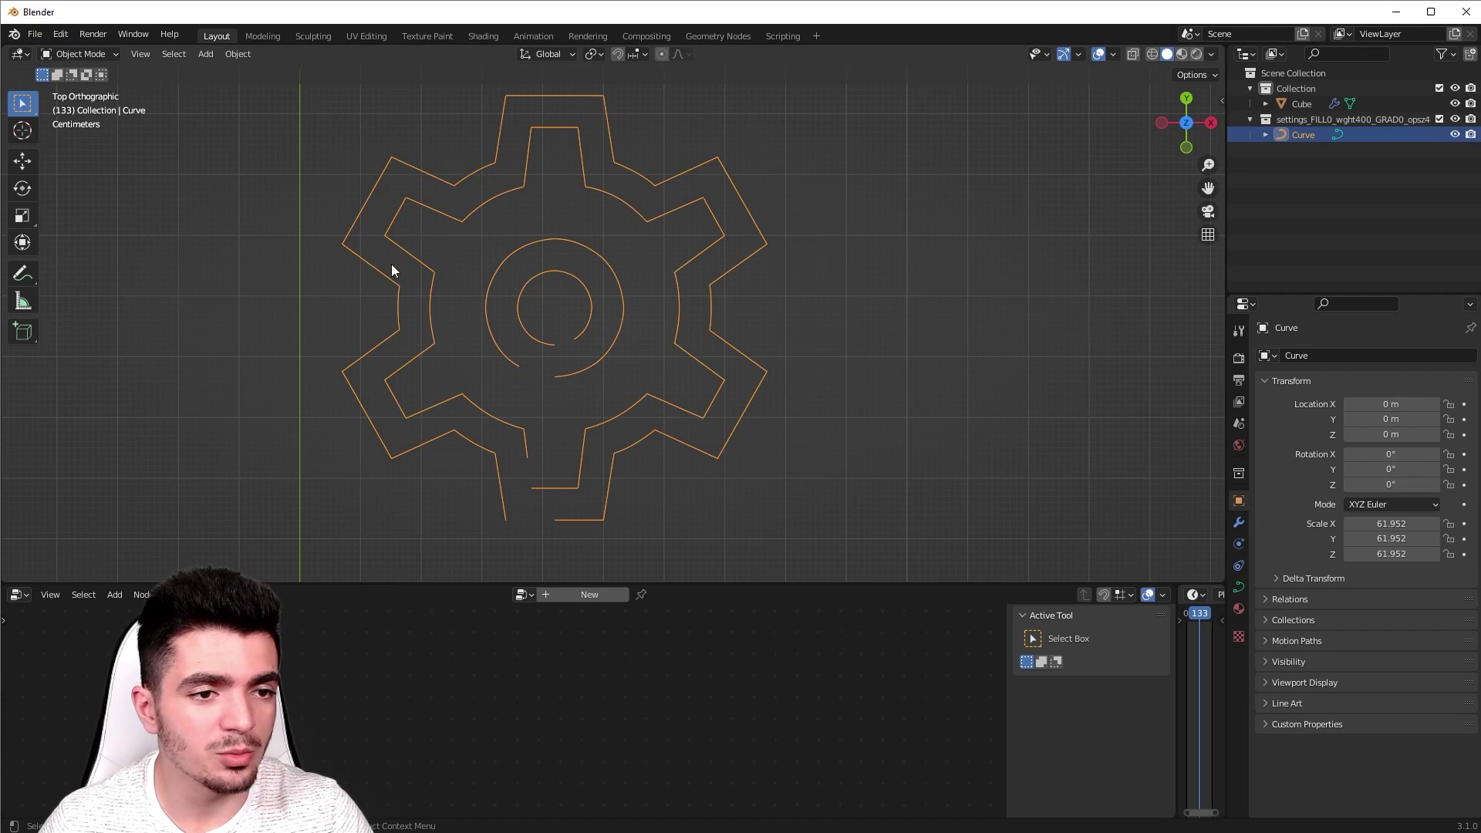
scroll(510, 418, "up", 6)
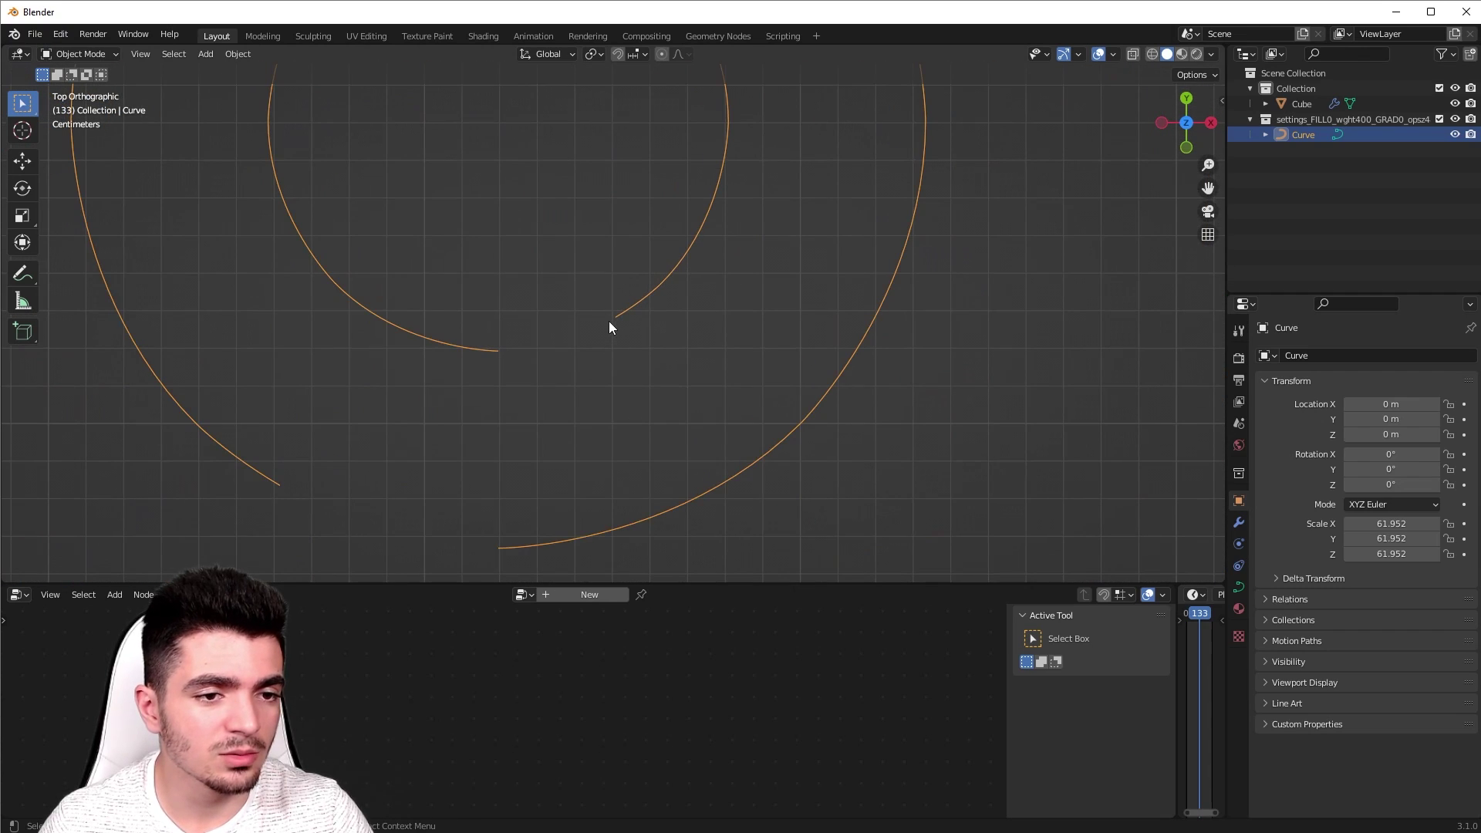
scroll(522, 559, "down", 5)
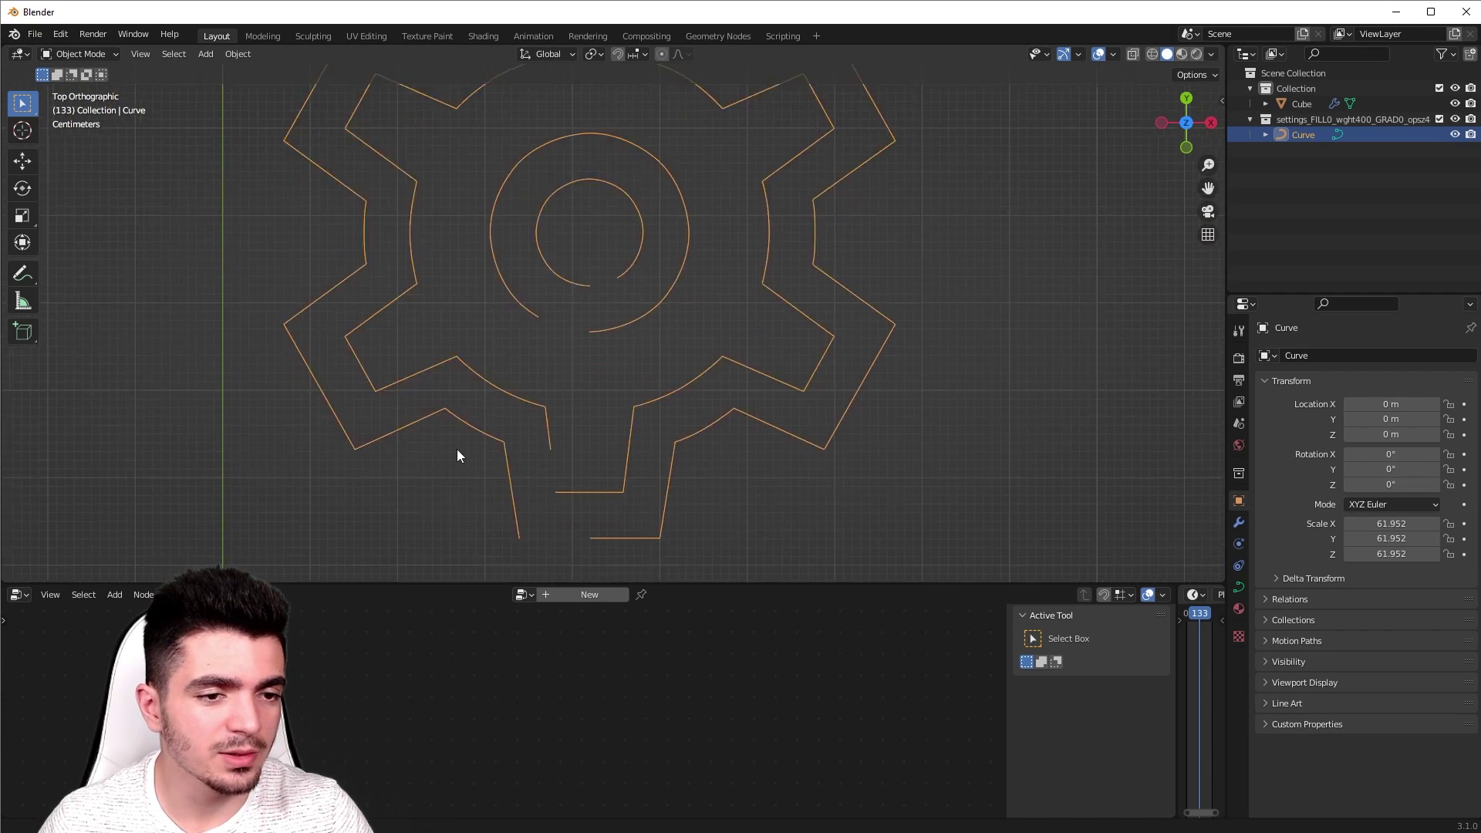
scroll(563, 271, "up", 5)
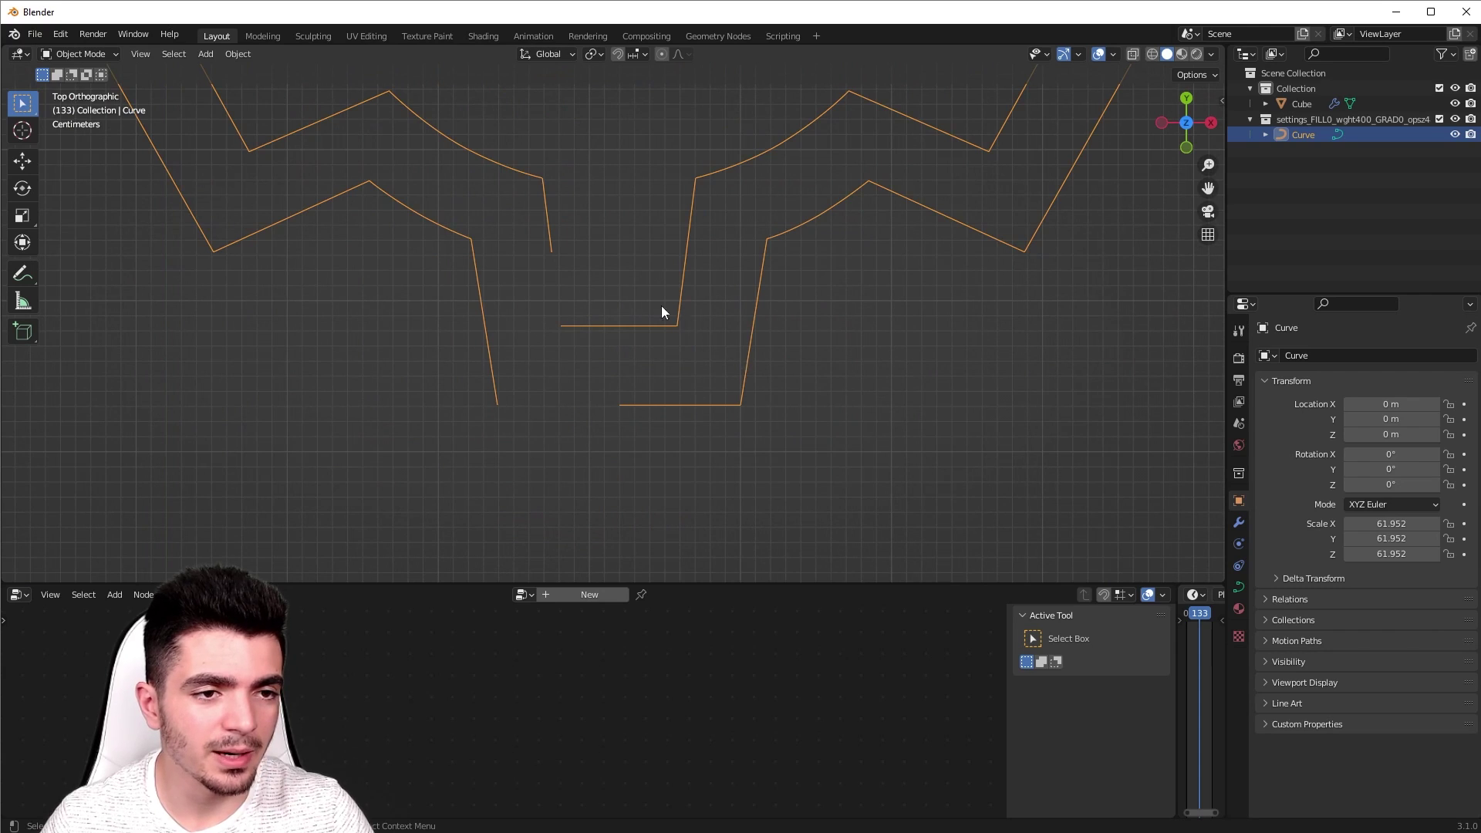
scroll(652, 299, "down", 6)
middle_click_drag(565, 238, 563, 330, "shift")
scroll(592, 341, "up", 5)
scroll(589, 341, "down", 3)
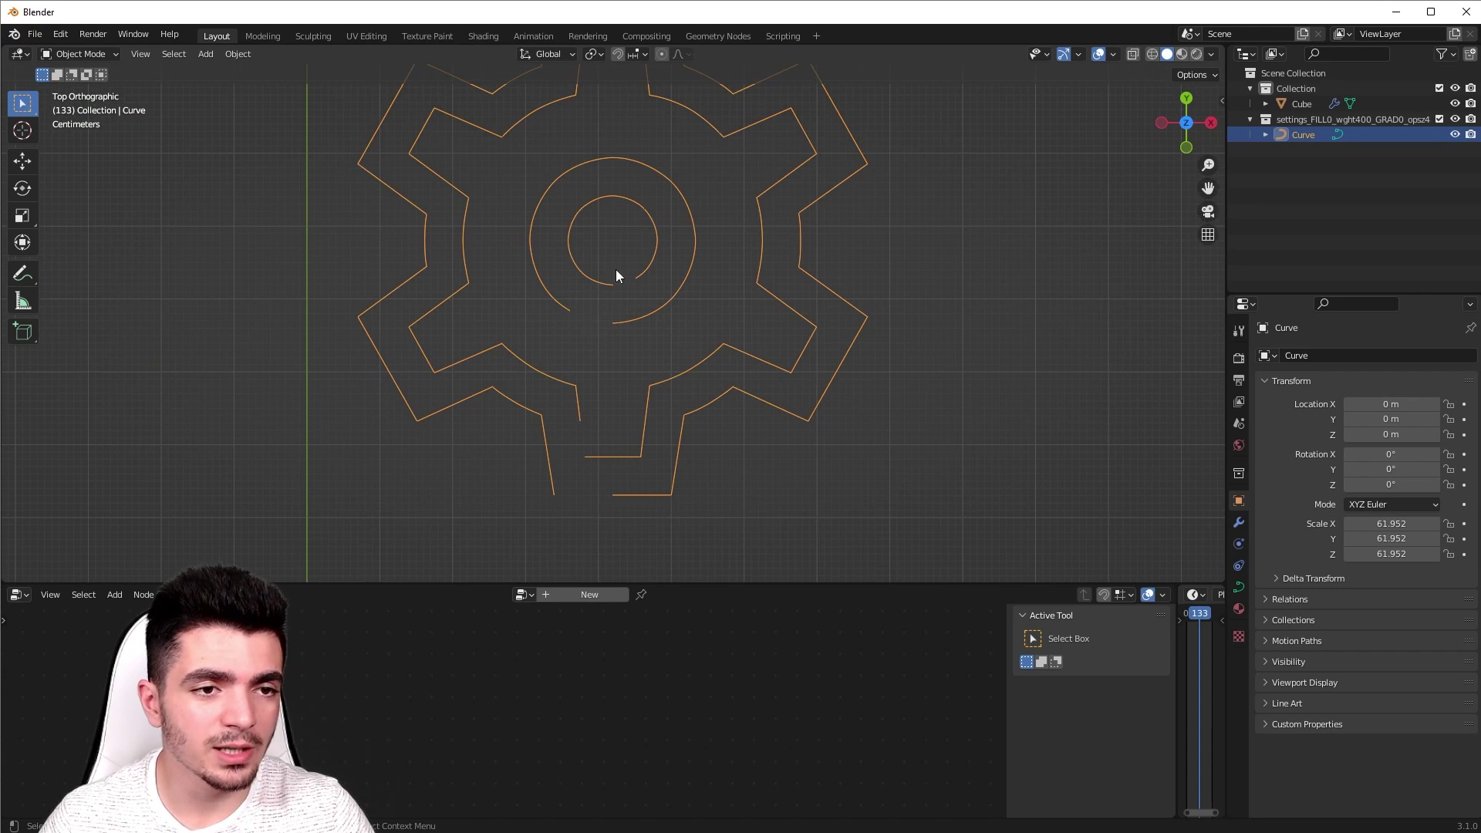
Step: In Edit Mode, extrude the inner circle's open end point across the gap to the opposite end point
left_click(57, 51)
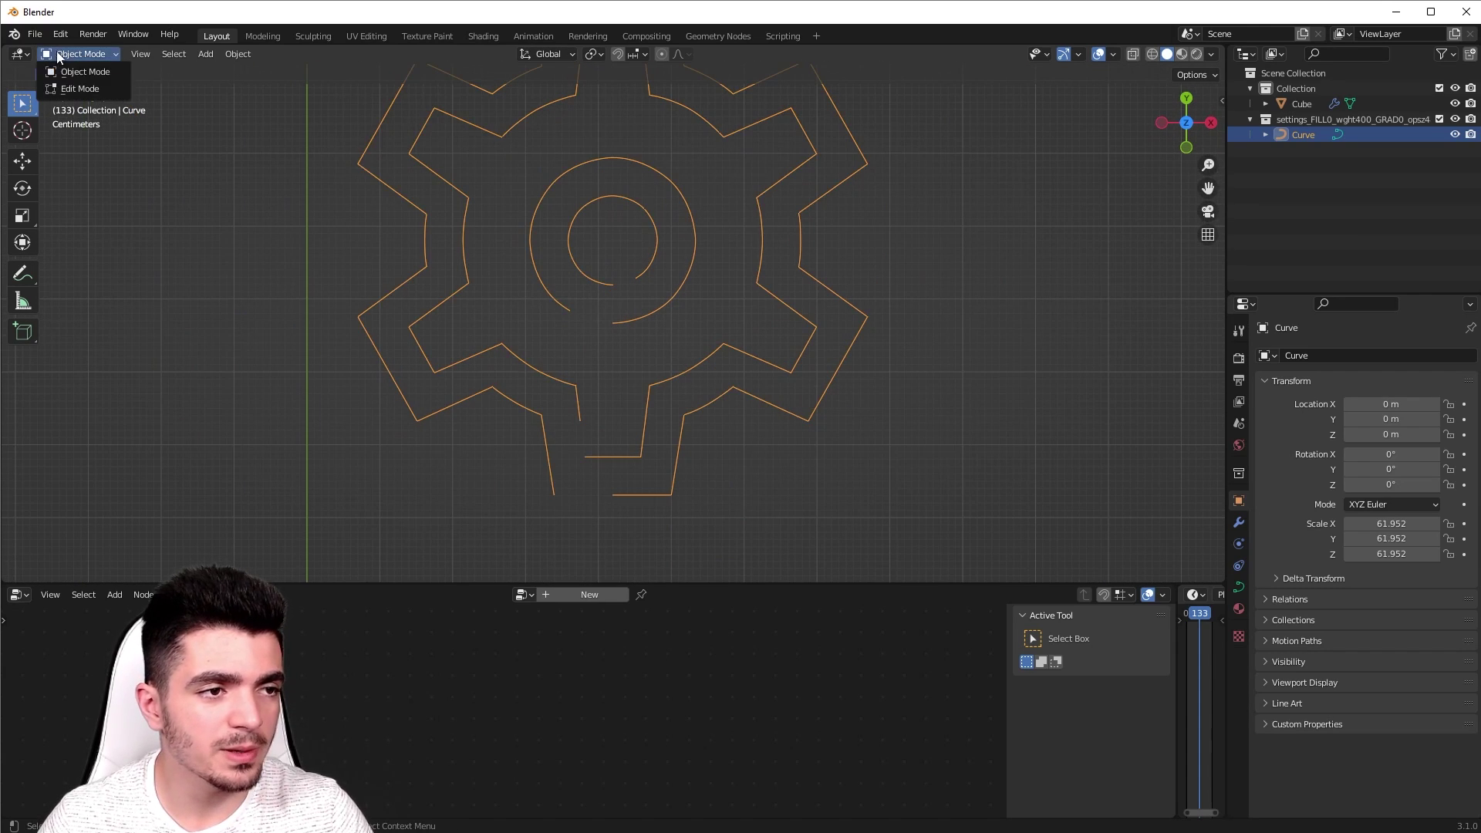
left_click(73, 87)
scroll(564, 436, "up", 8)
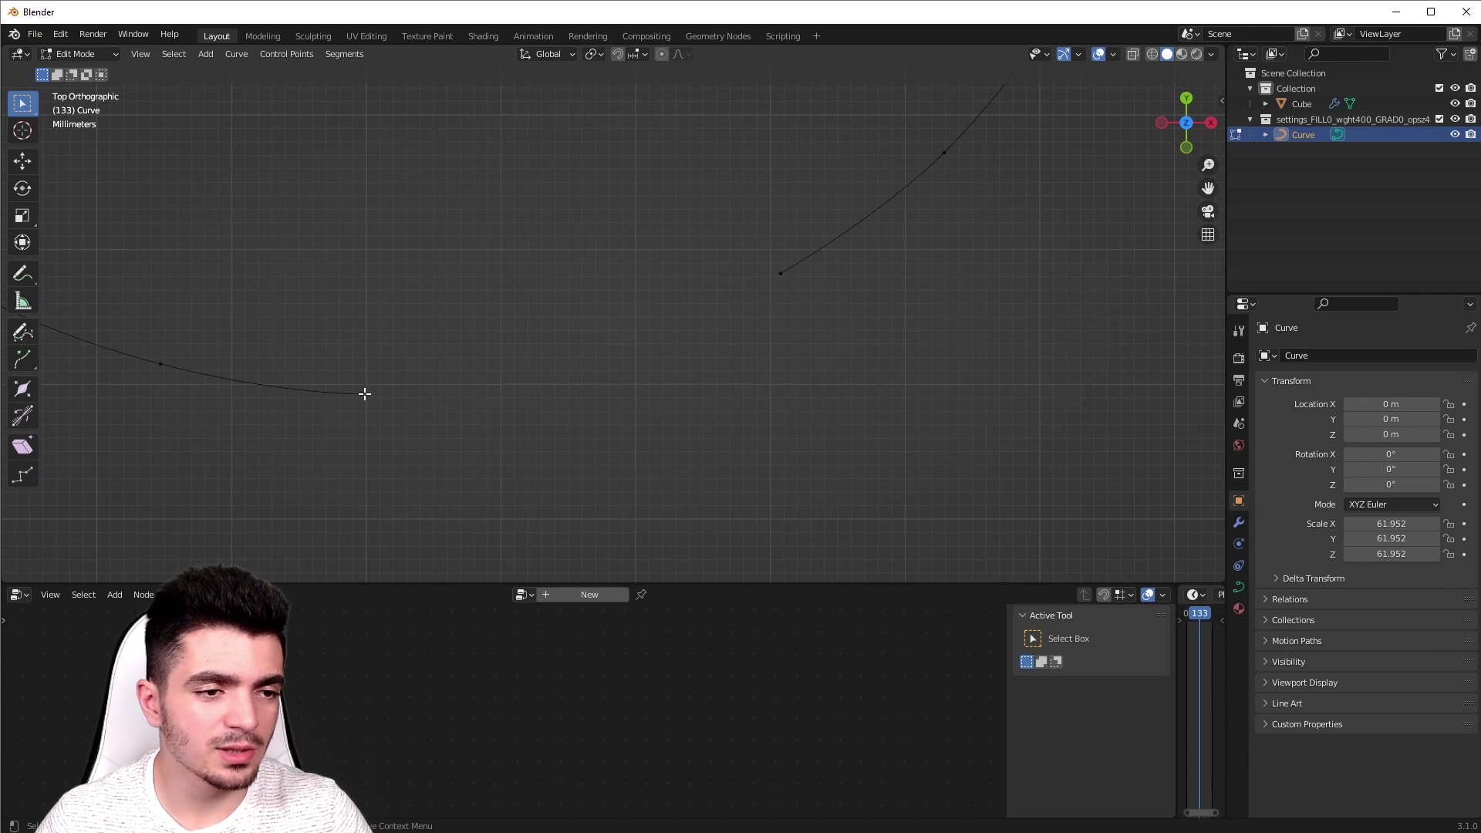
key("g")
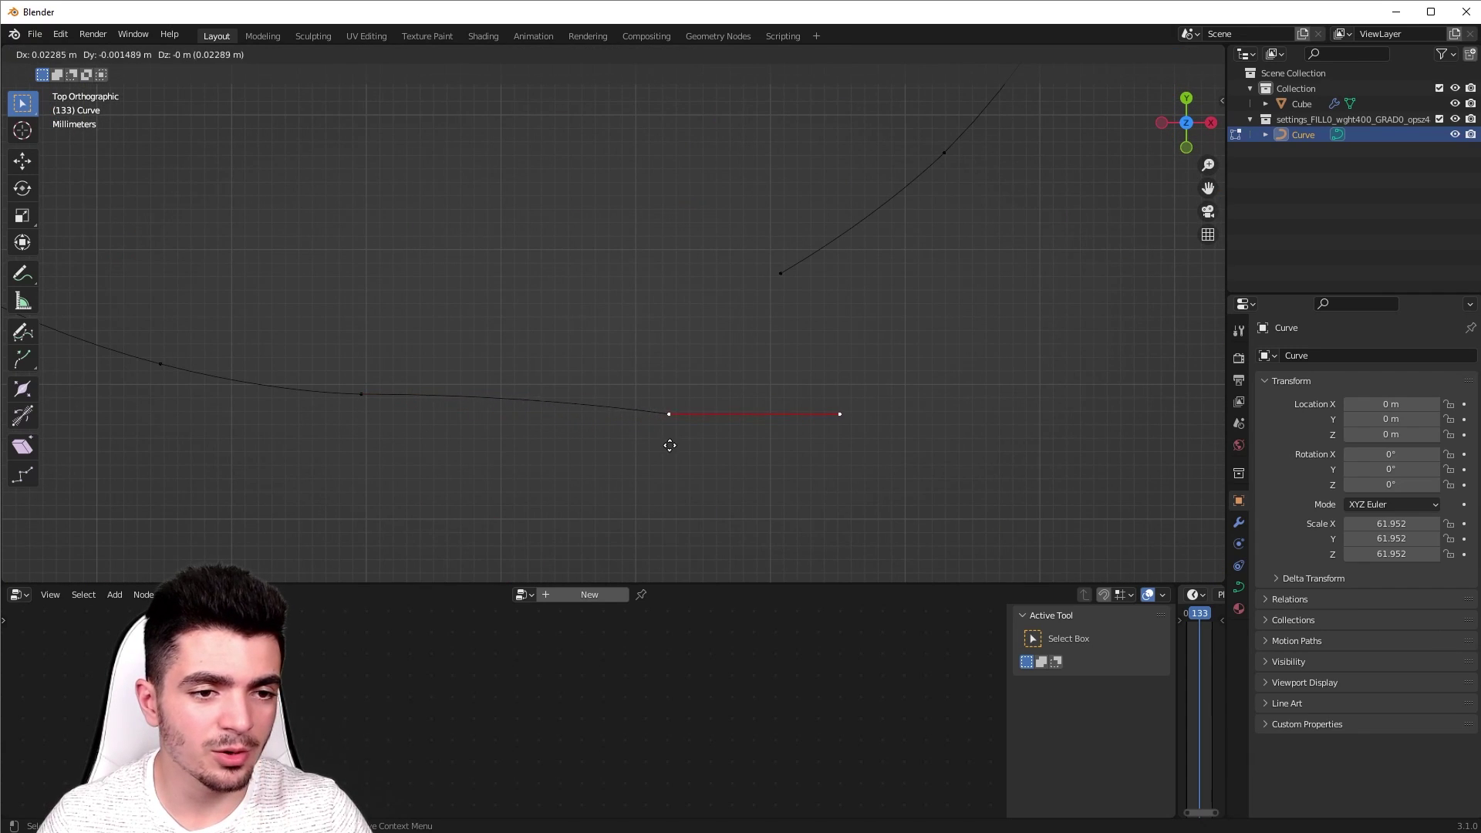
left_click(776, 306)
Step: Align the extruded inner-circle point with the opposite end point by setting its local X coordinate to 0.007276 m
middle_click_drag(783, 297, 624, 396, "shift")
scroll(624, 396, "up", 6)
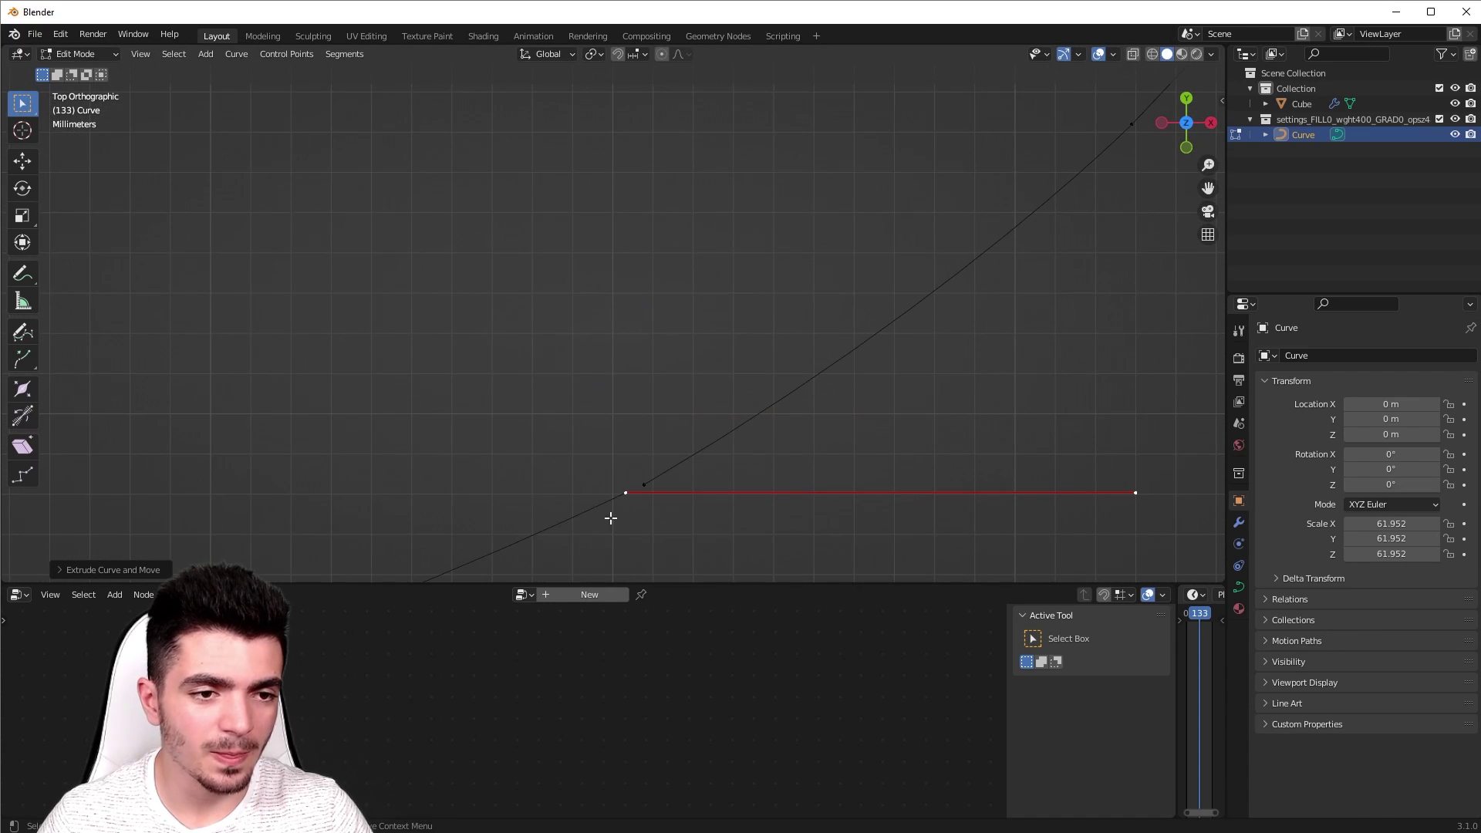
middle_click_drag(608, 519, 566, 370, "shift")
scroll(542, 331, "up", 4)
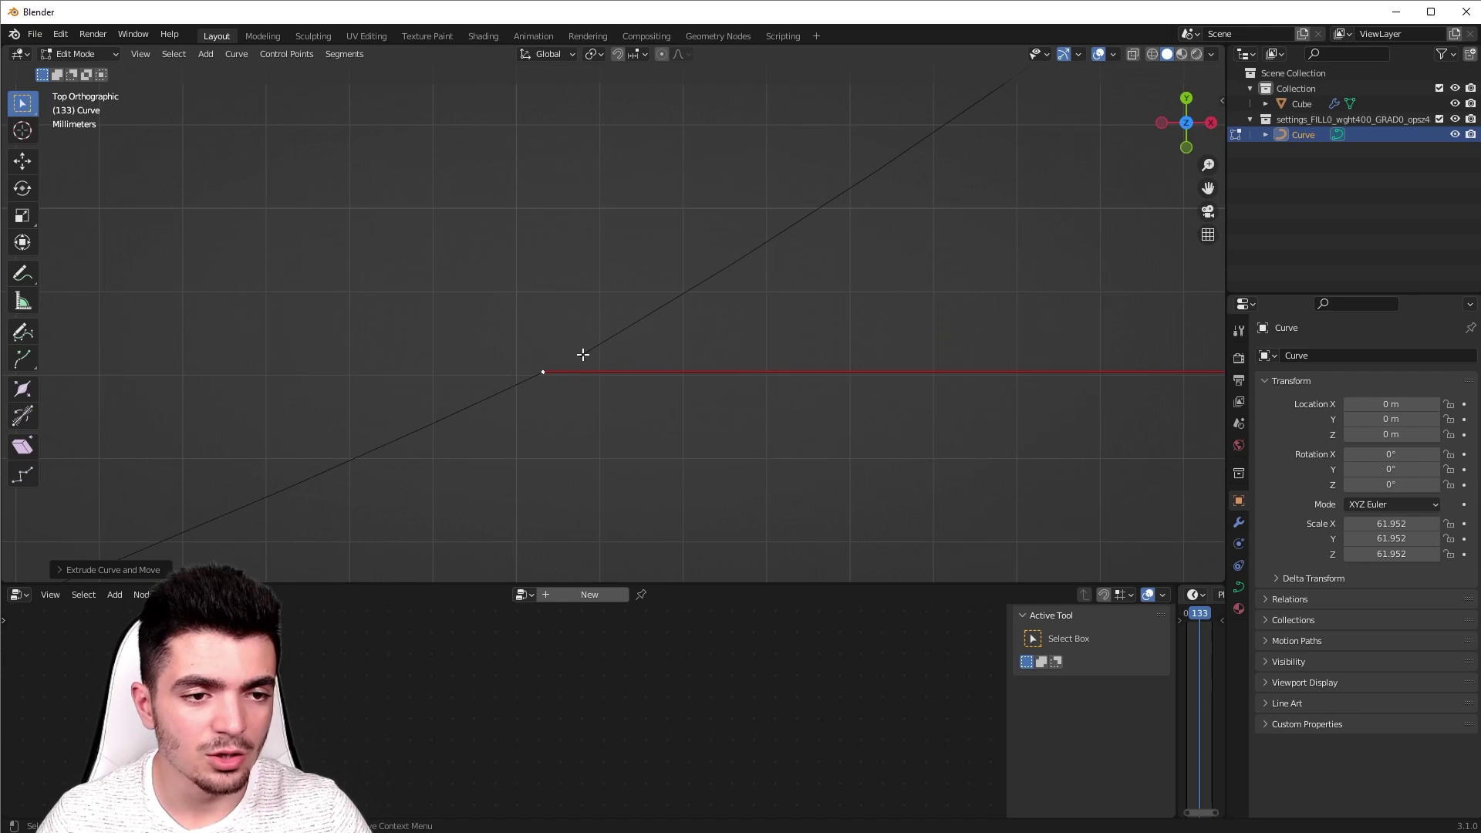
left_click(582, 355)
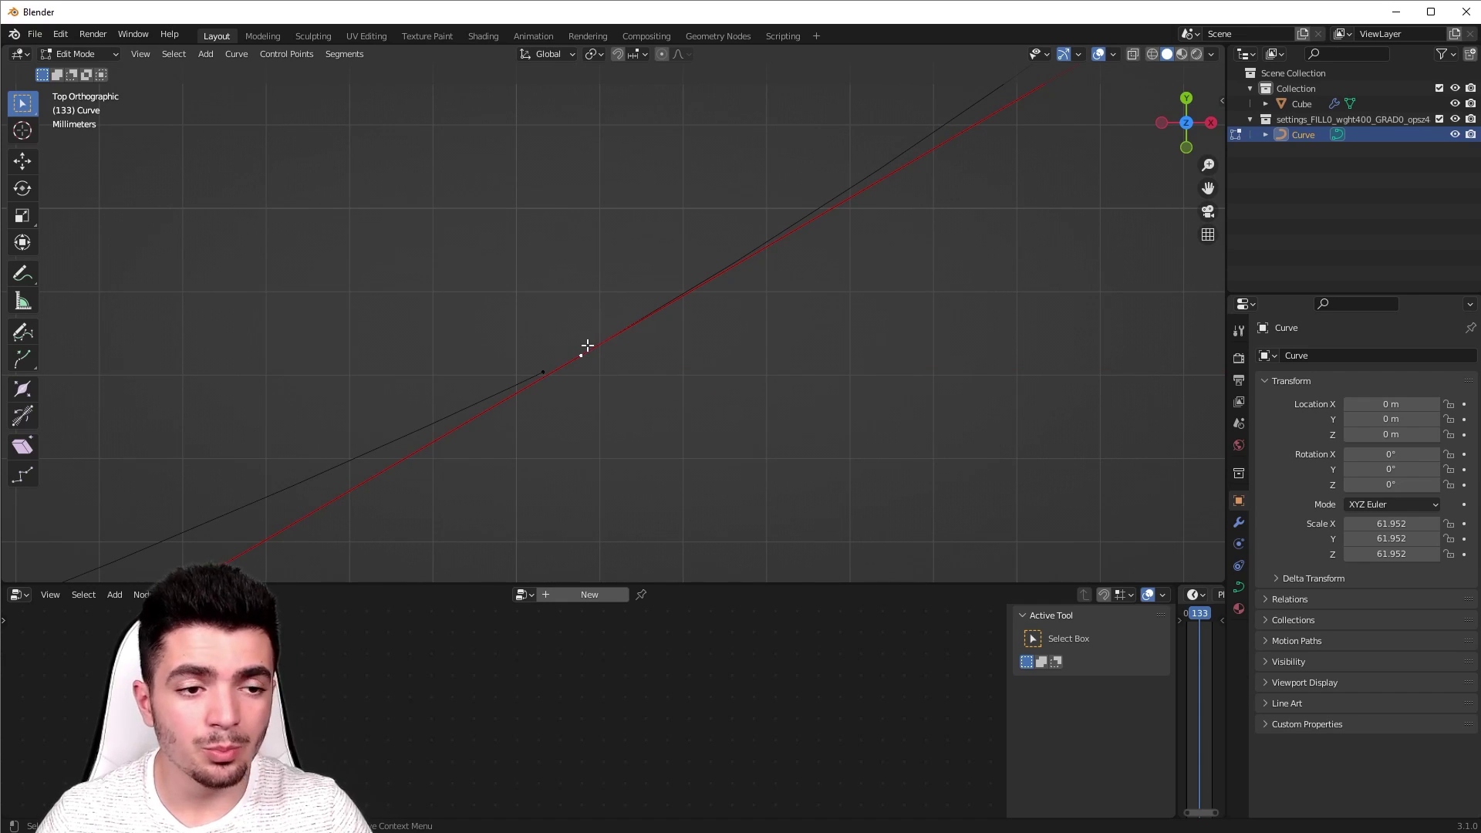
key("n")
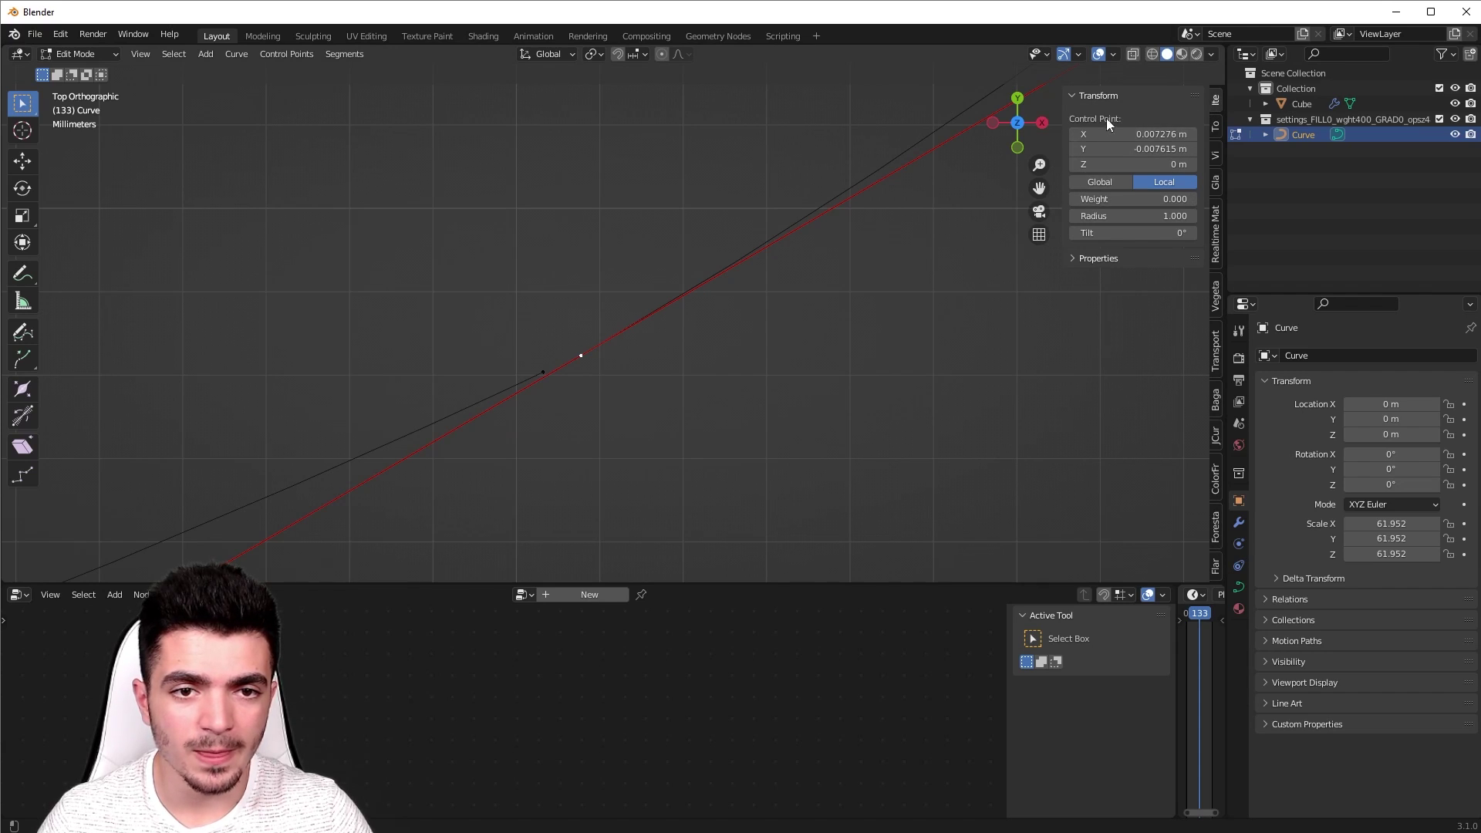
left_click(1120, 133)
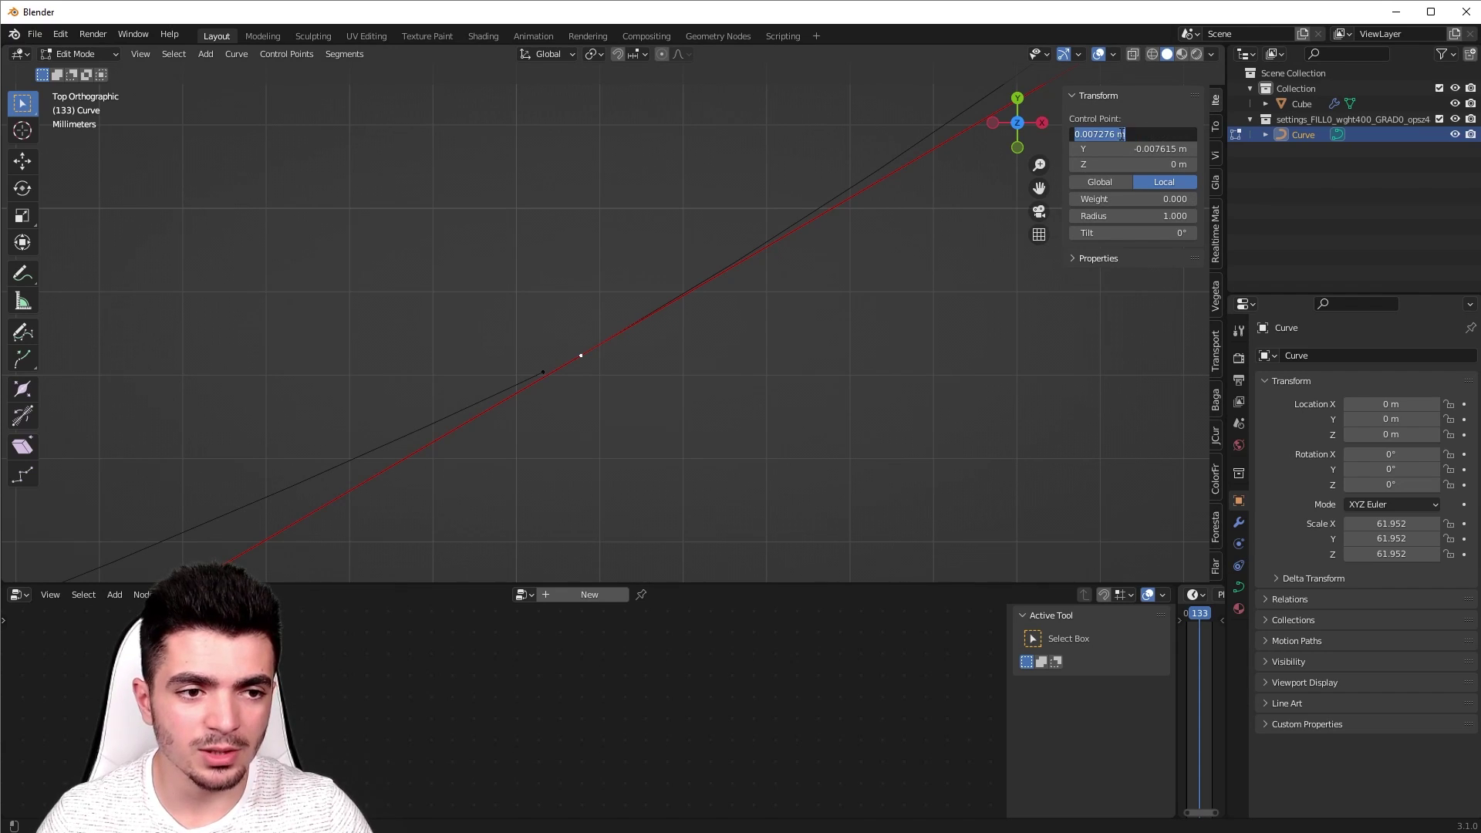
left_click(524, 372)
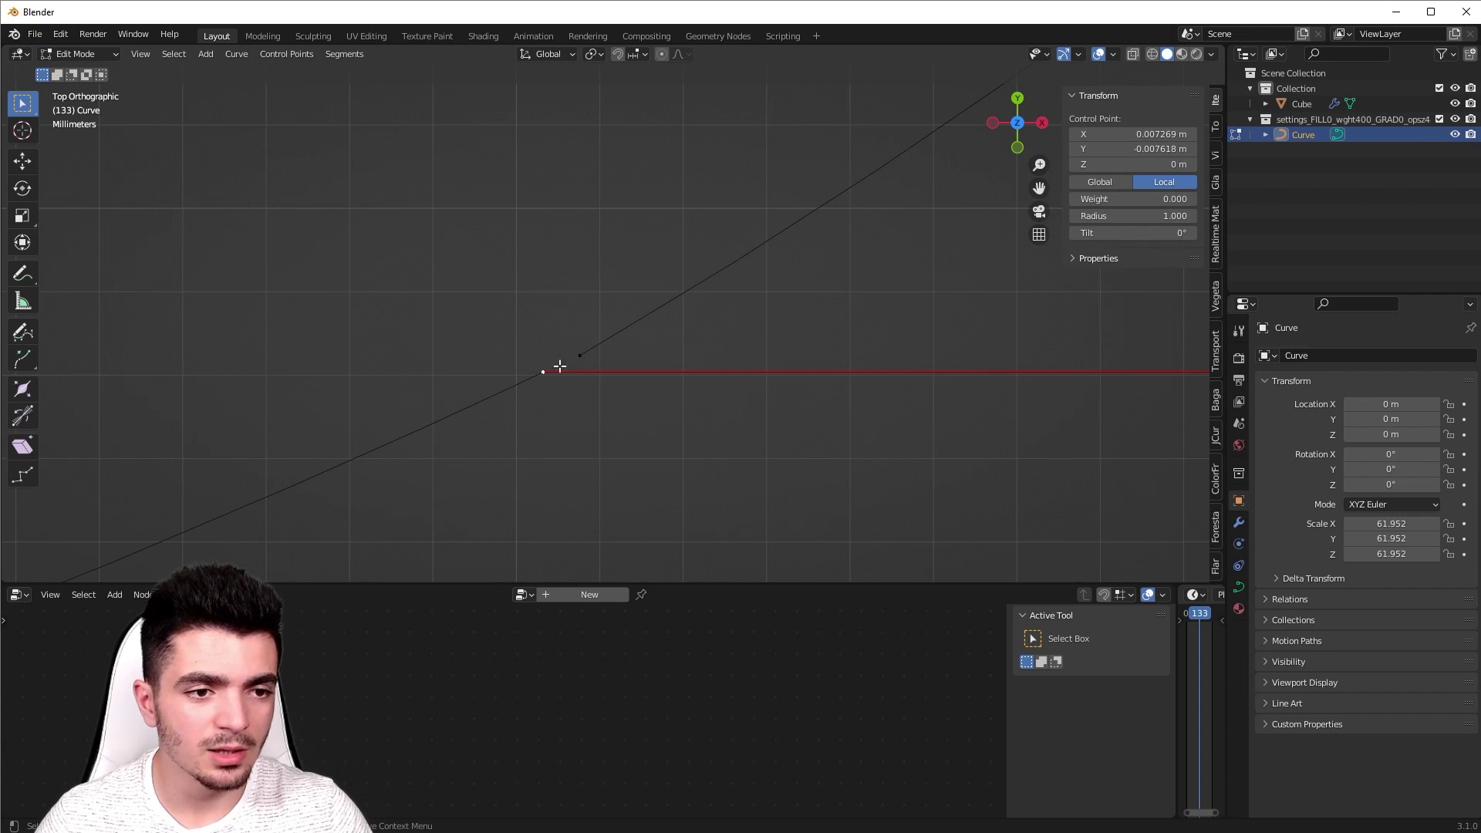
left_click(1144, 134)
key("Return")
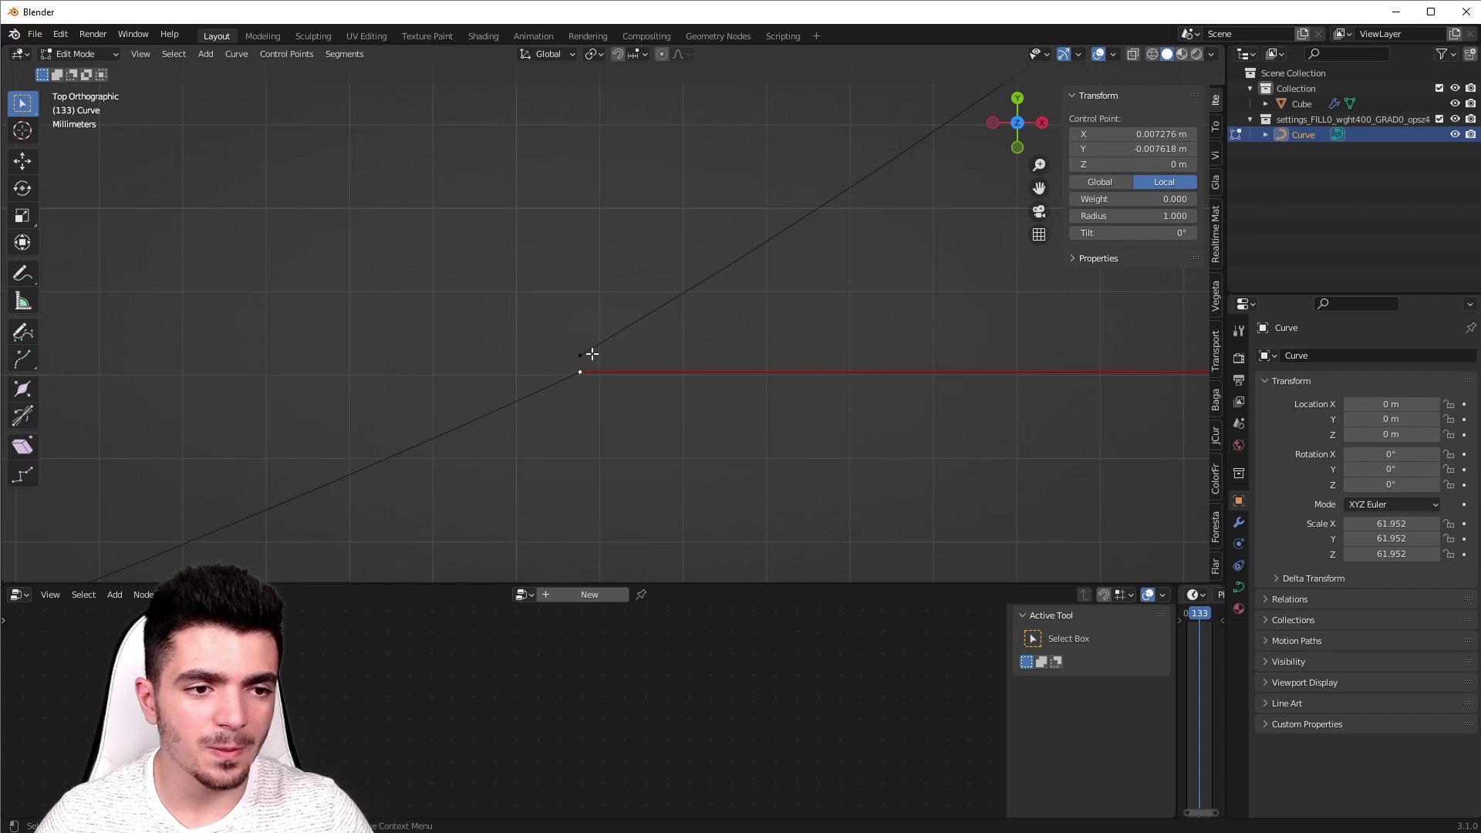
Step: Match the extruded point's local Y coordinate to the opposite end point by setting it to -0.007615 m, and deselect it
left_click(592, 368)
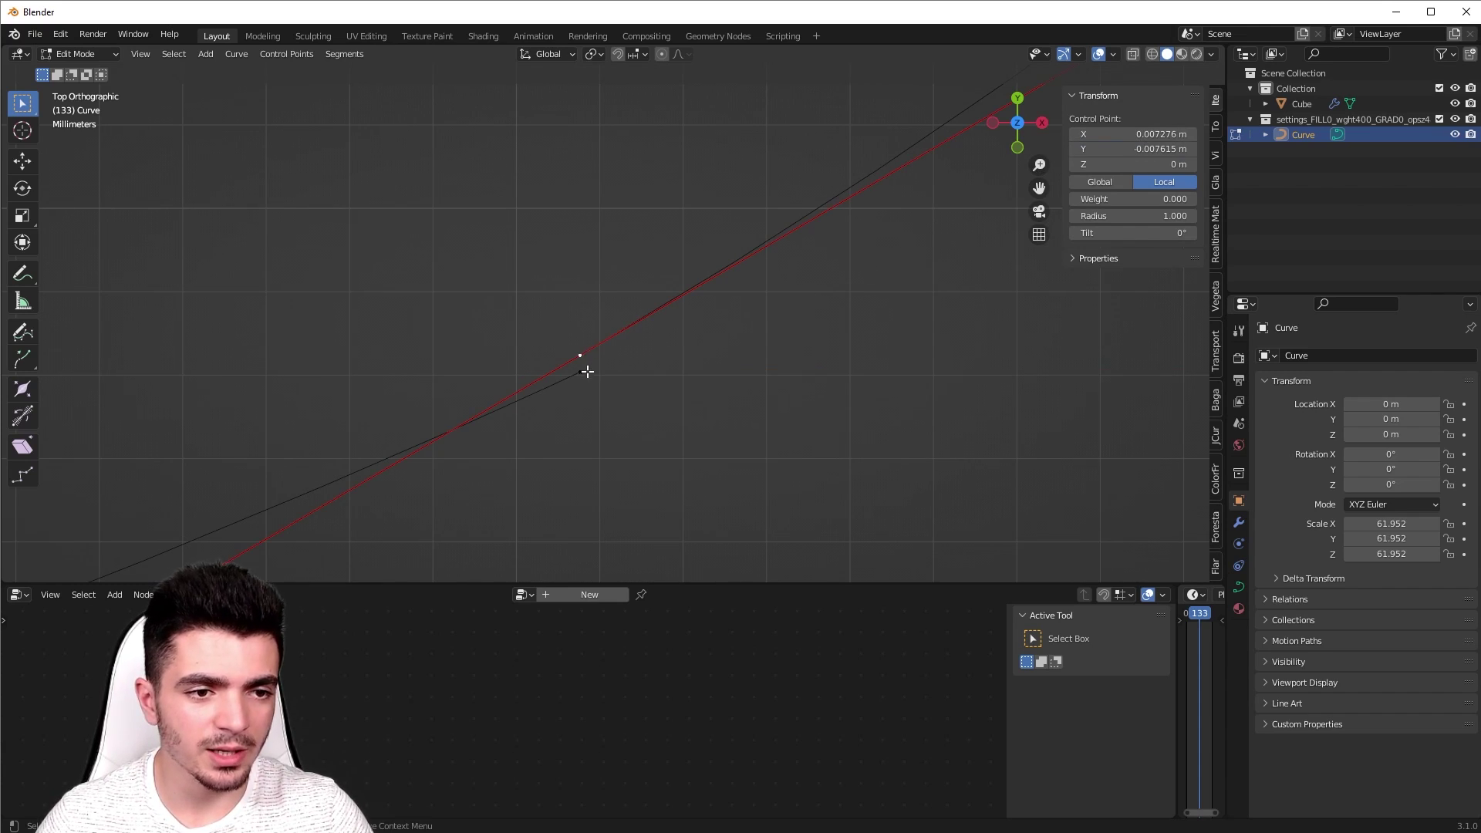
left_click(1145, 149)
type("-0.007615 m")
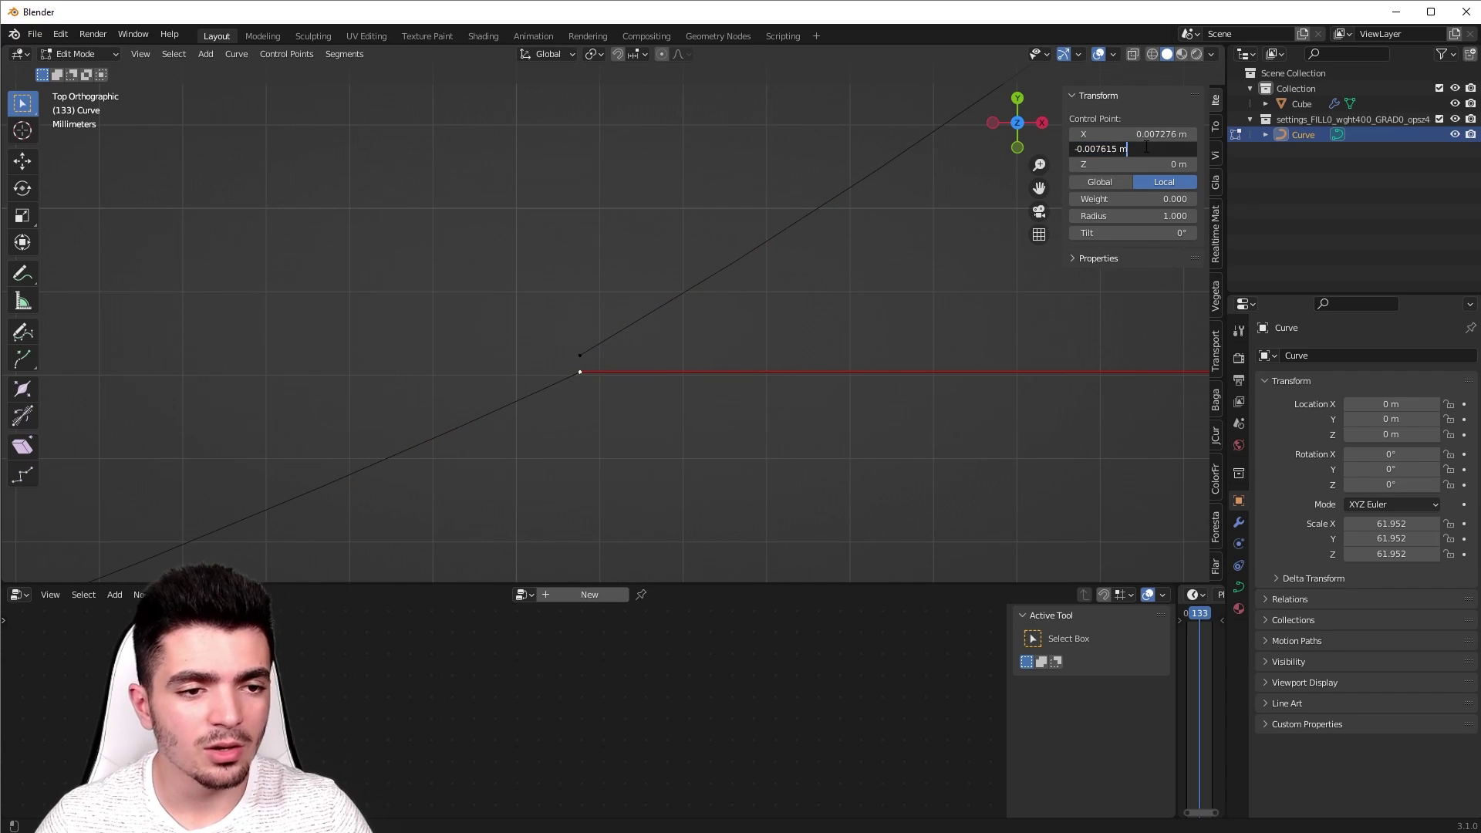
key("Return")
left_click(430, 344)
Step: Extrude the outer centre circle's open end point across the gap to its opposite end point
scroll(433, 377, "down", 5)
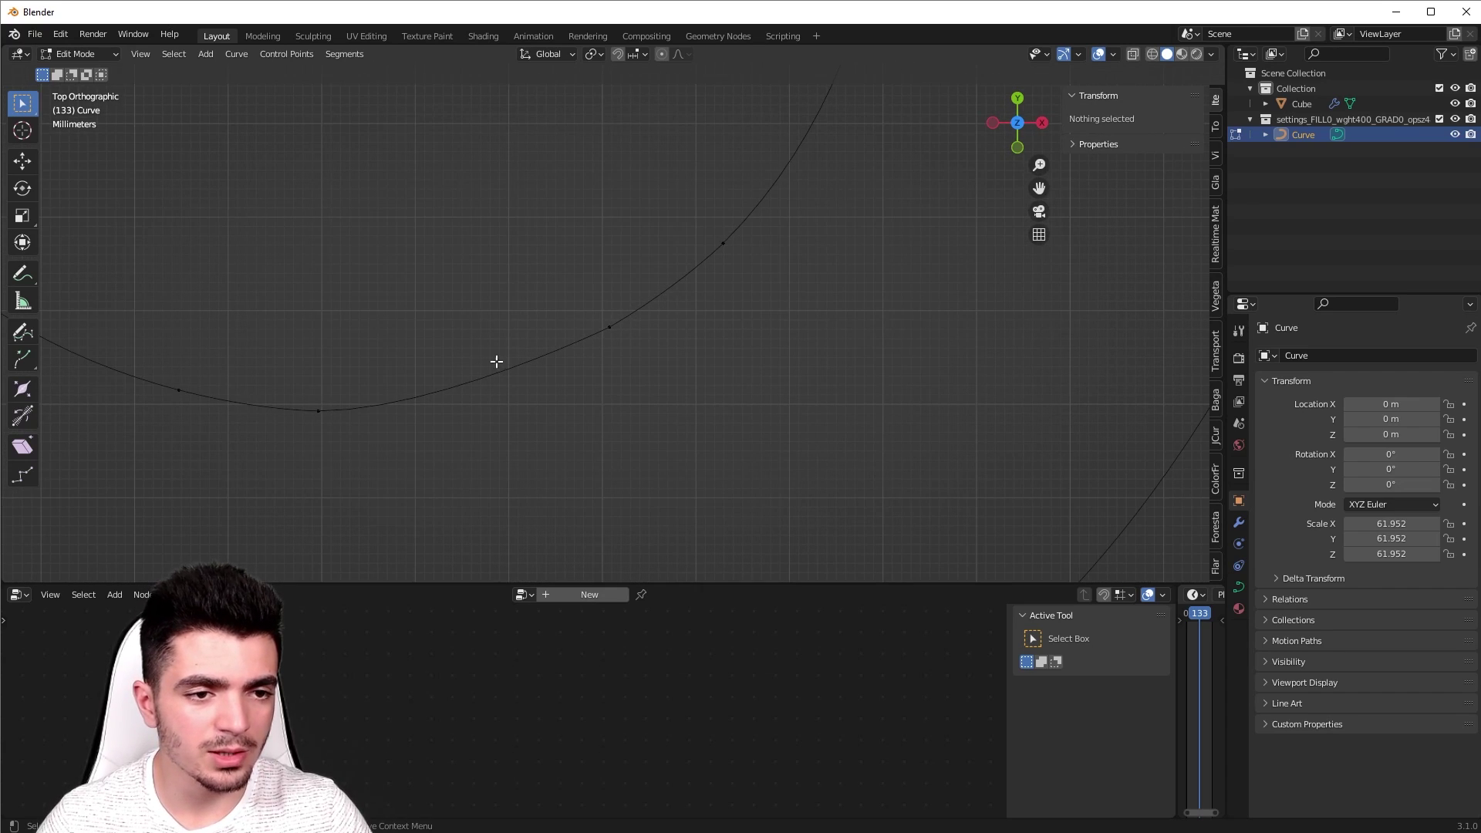
scroll(525, 378, "down", 3)
scroll(550, 398, "up", 3)
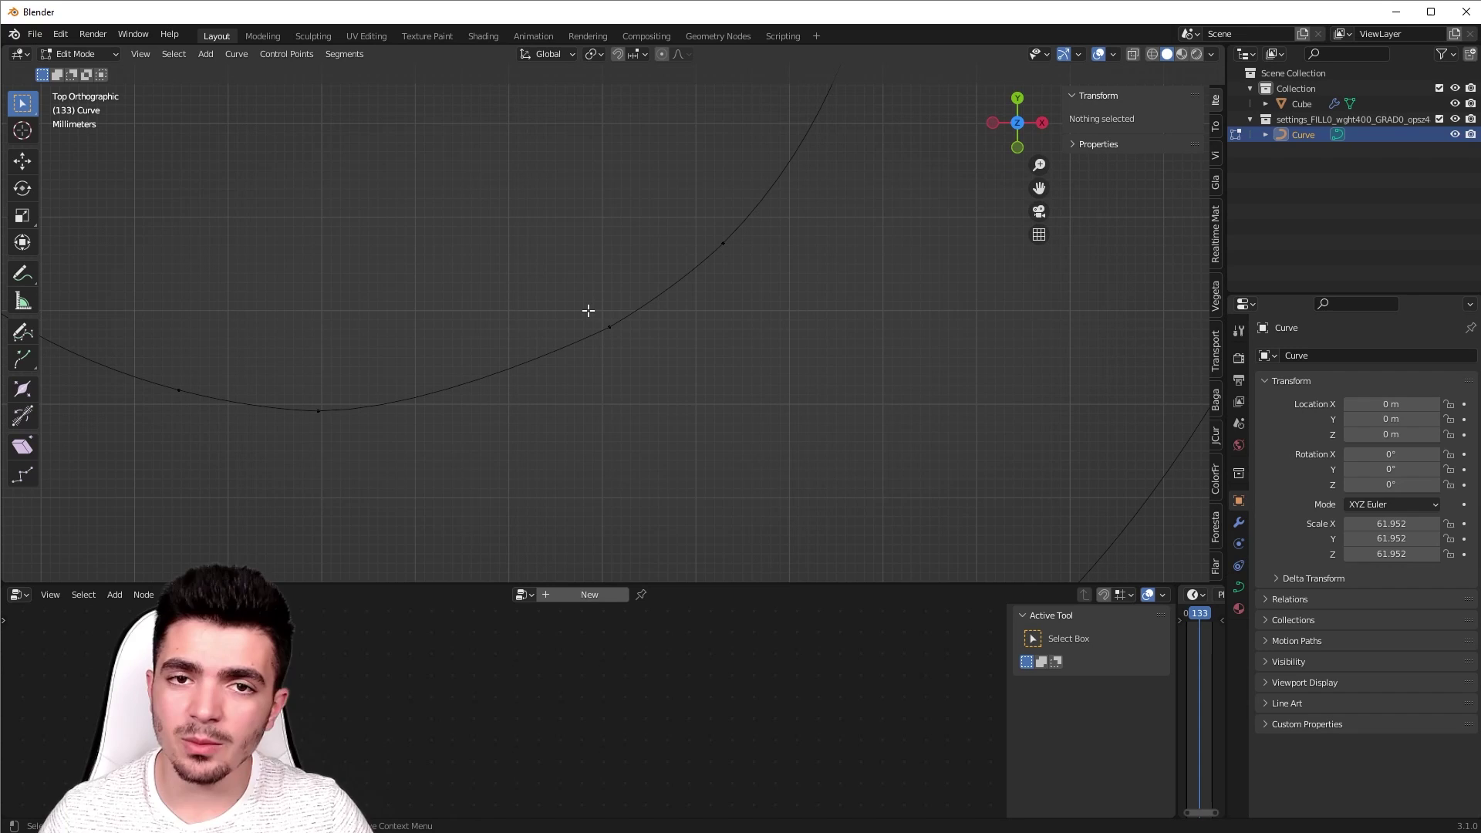
scroll(532, 447, "down", 3)
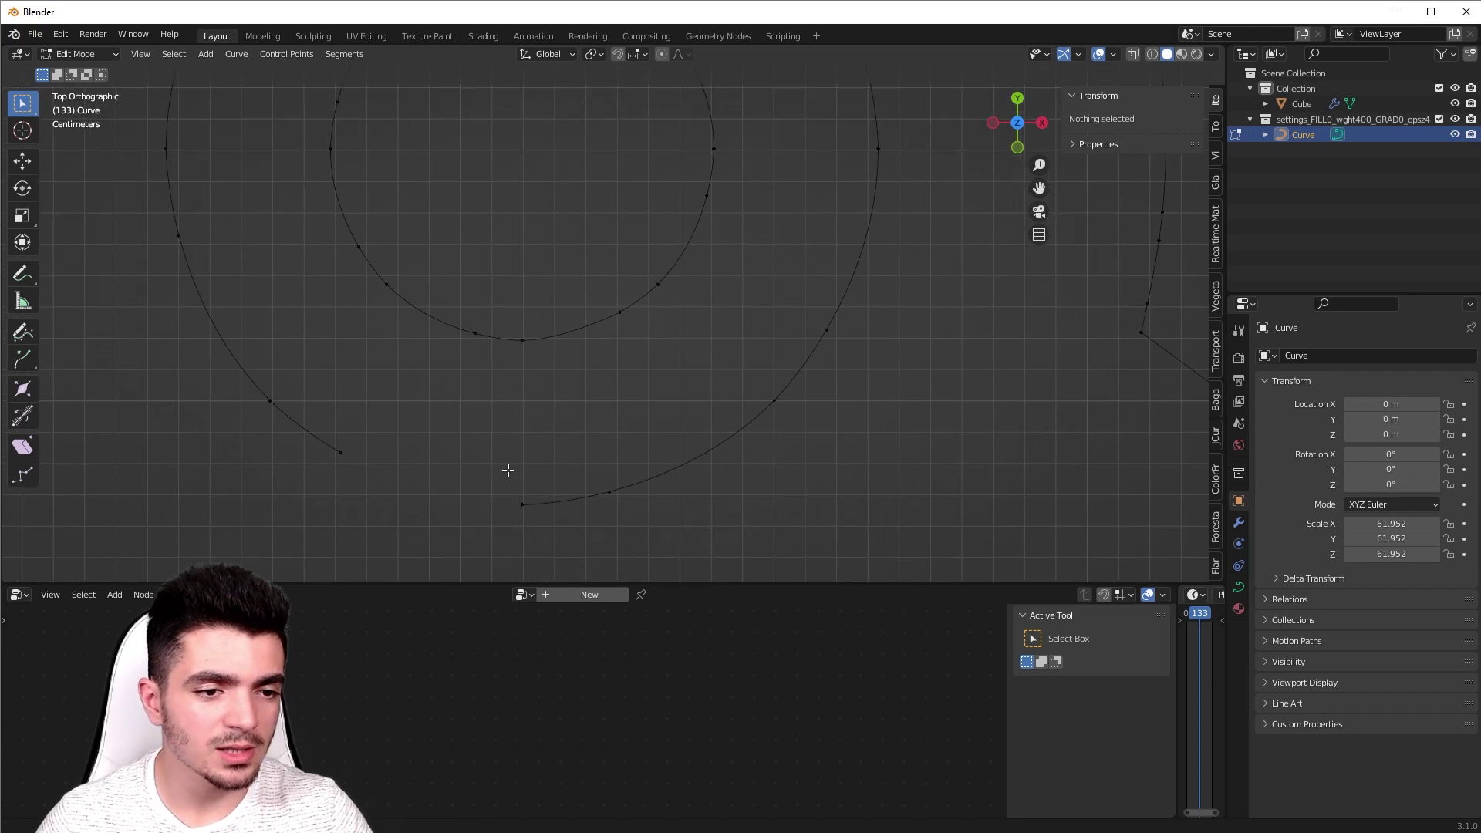
scroll(635, 391, "up", 5)
left_click(391, 315)
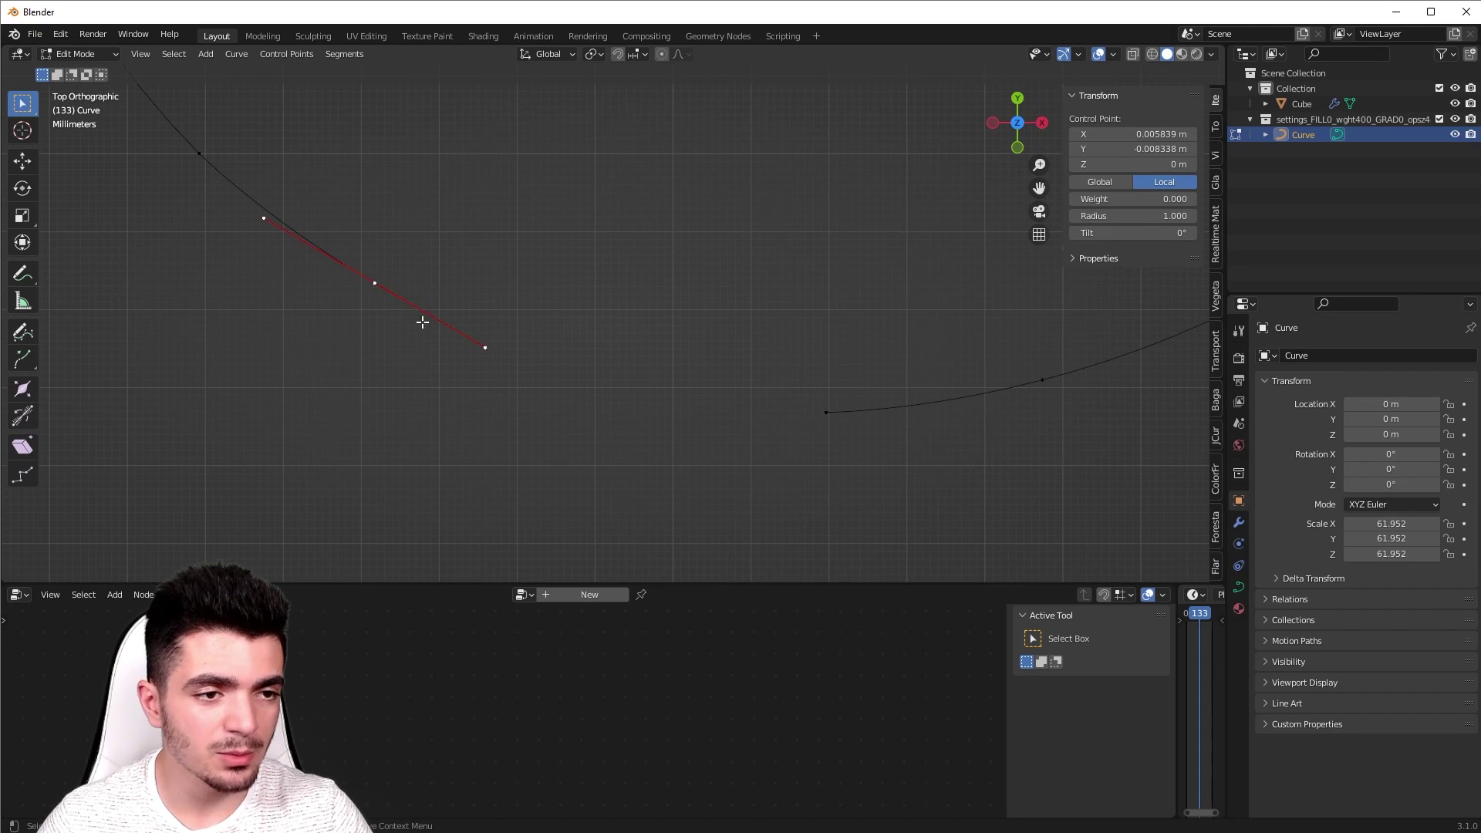
scroll(332, 294, "up", 2)
scroll(398, 286, "down", 1)
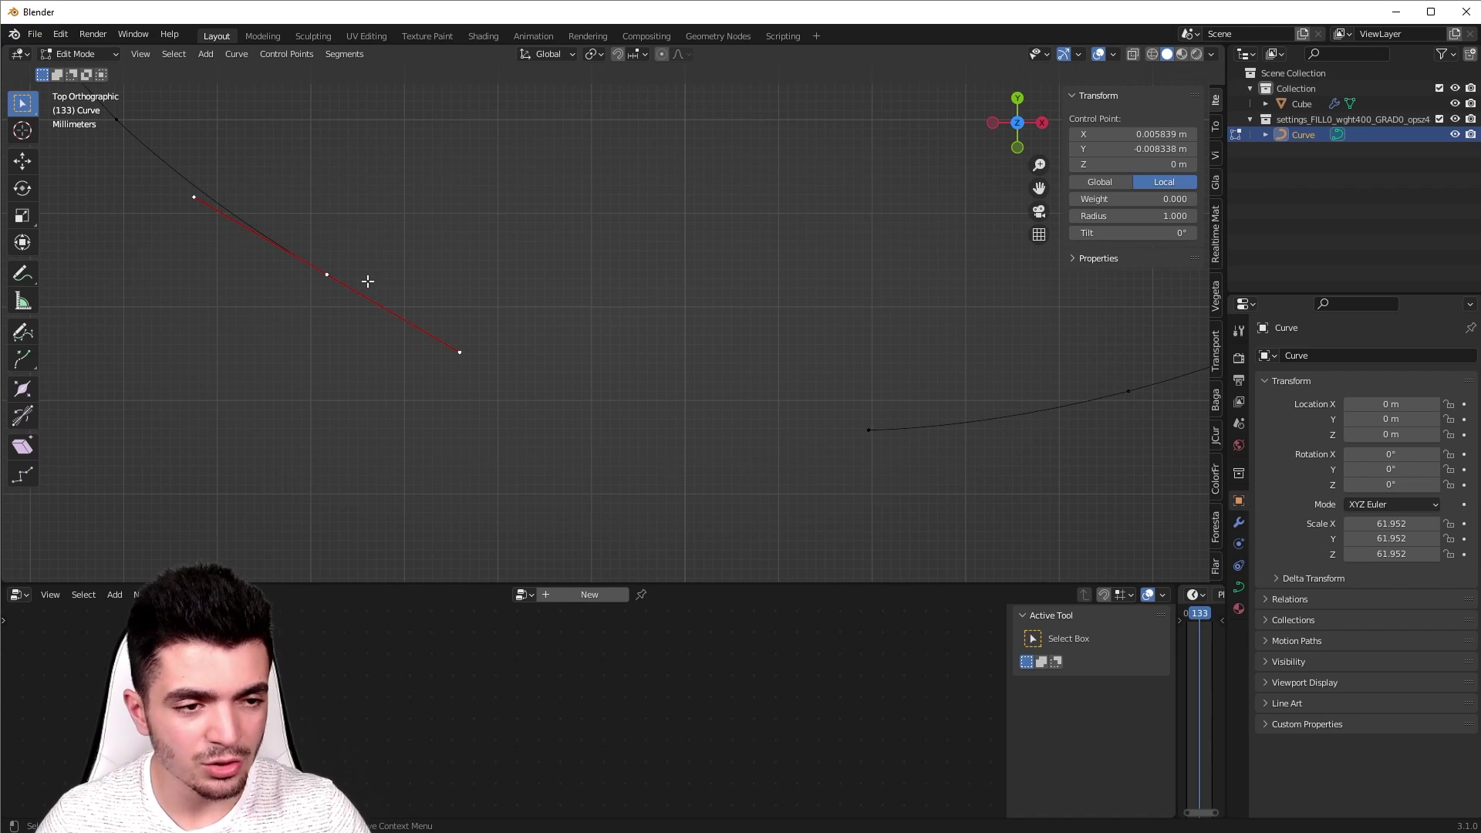
key("e")
left_click(906, 437)
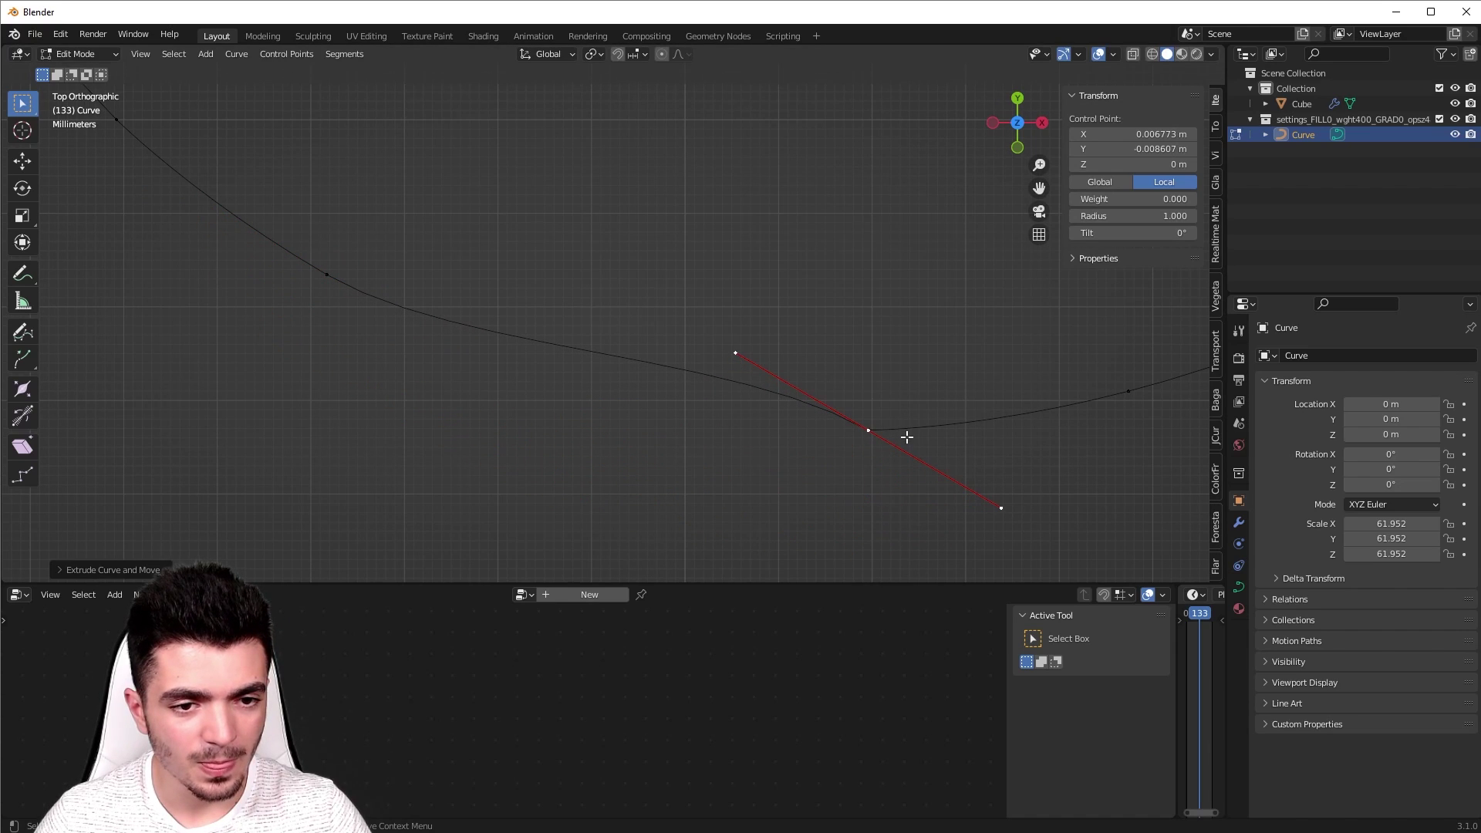
Step: Rotate the outer circle's new end point until its handles are nearly horizontal and the arc flows smoothly
key("r")
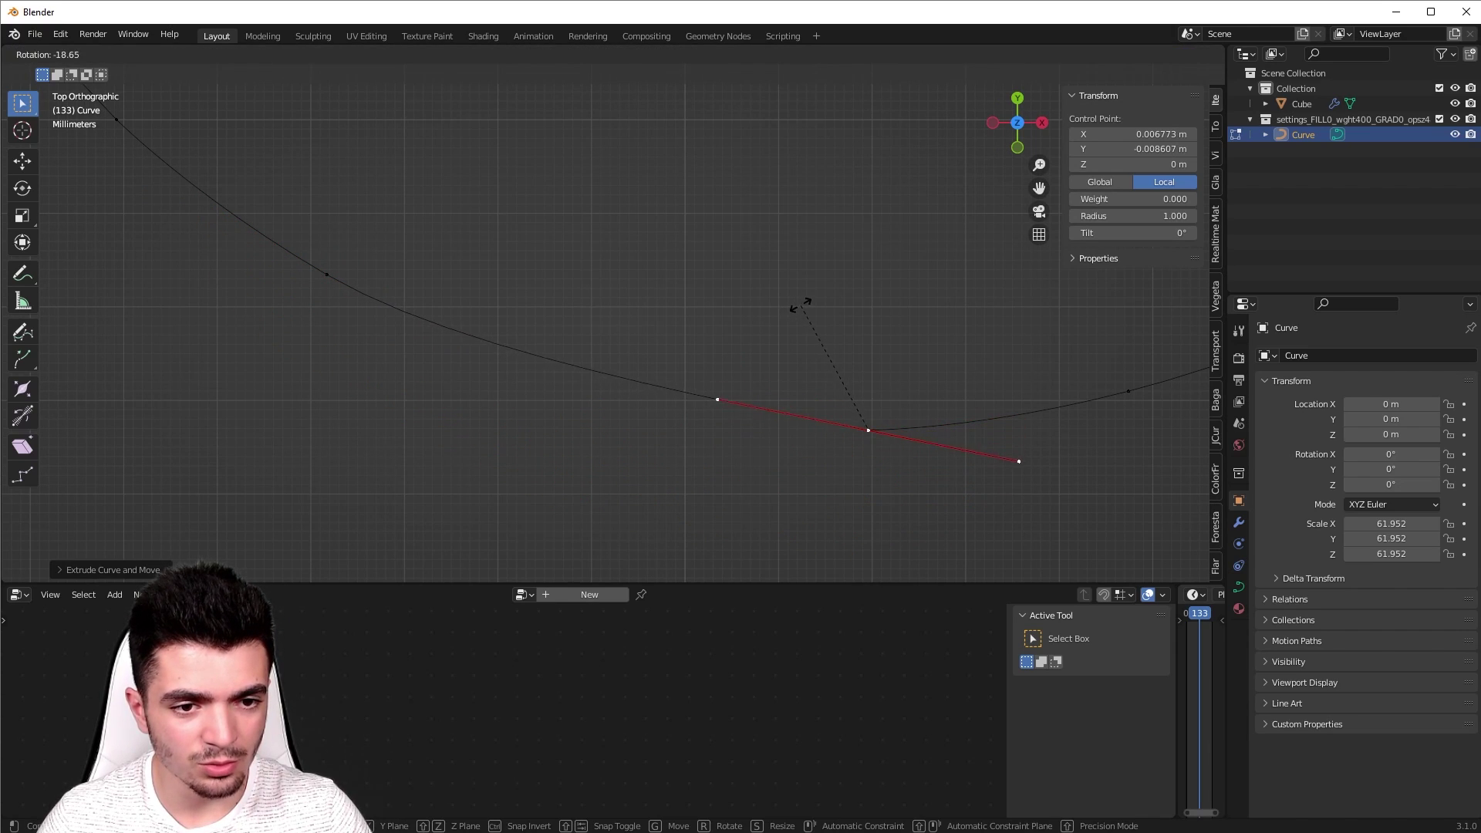
left_click(779, 304)
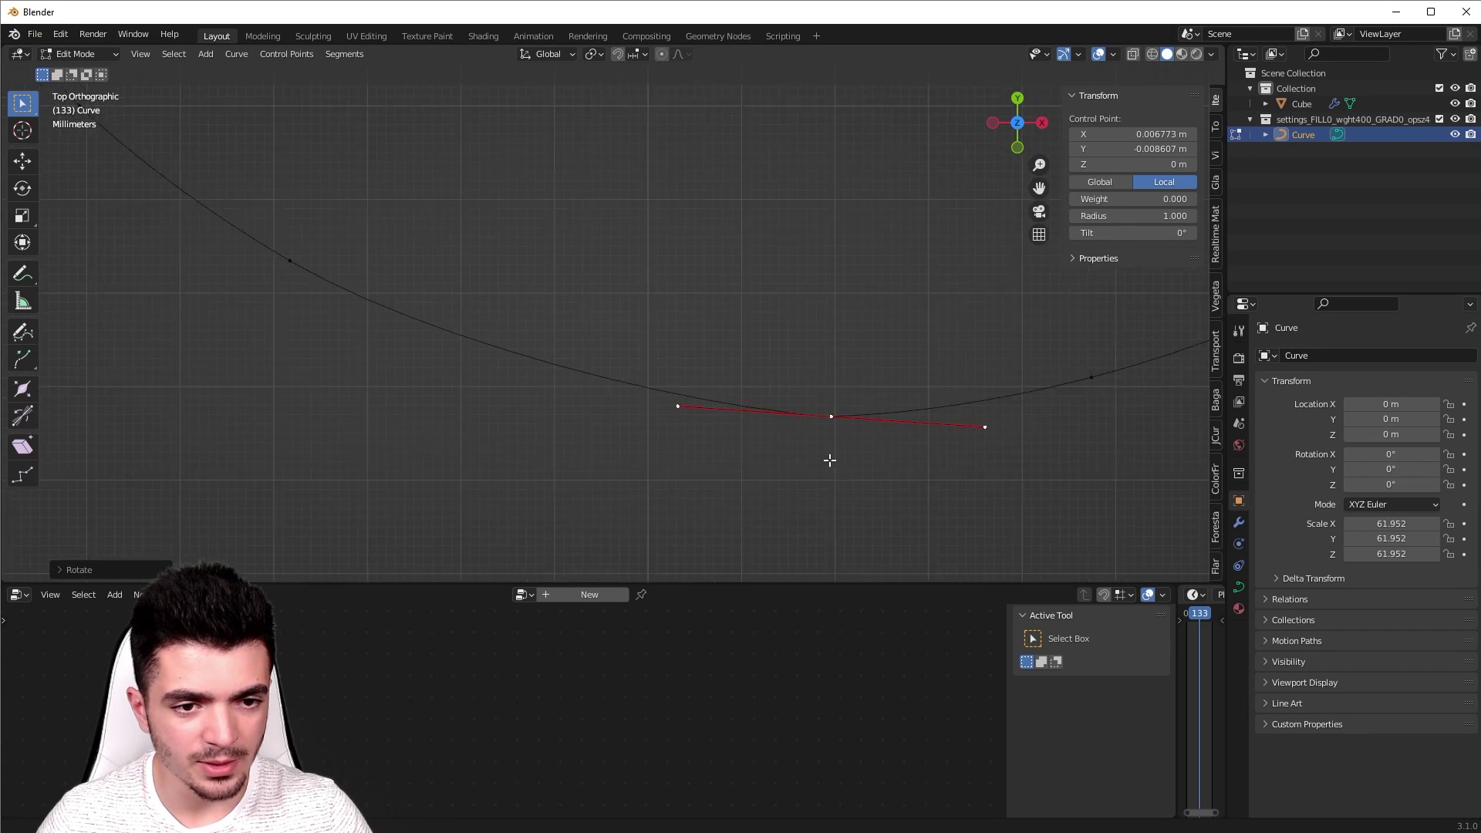
scroll(830, 460, "up", 3)
key("r")
left_click(370, 314)
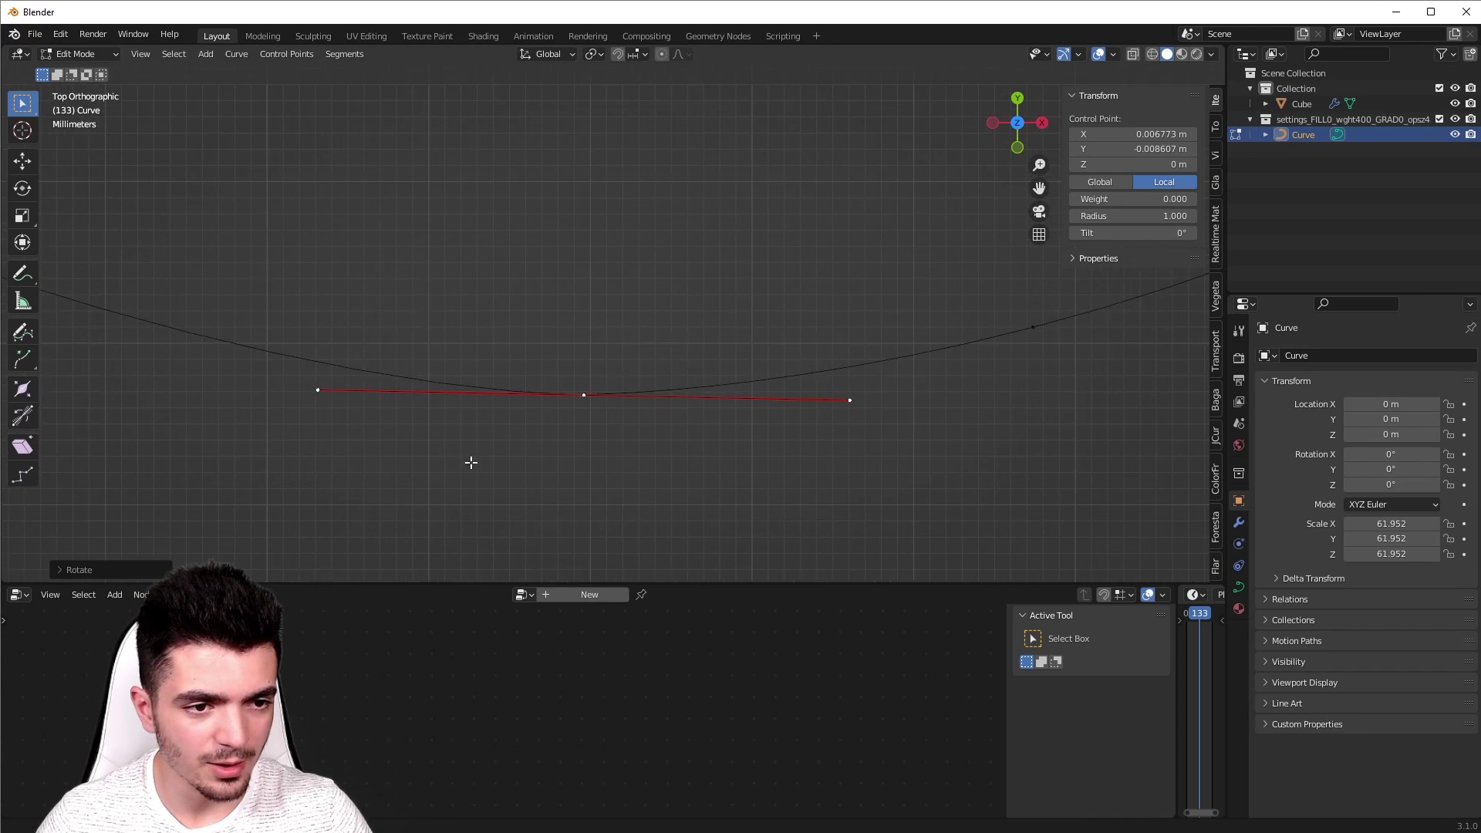
Step: Move the outer circle's new end point slightly to fine-tune its position beside the opposite end point
scroll(540, 463, "up", 3)
key("g")
left_click(588, 400)
scroll(583, 345, "up", 2)
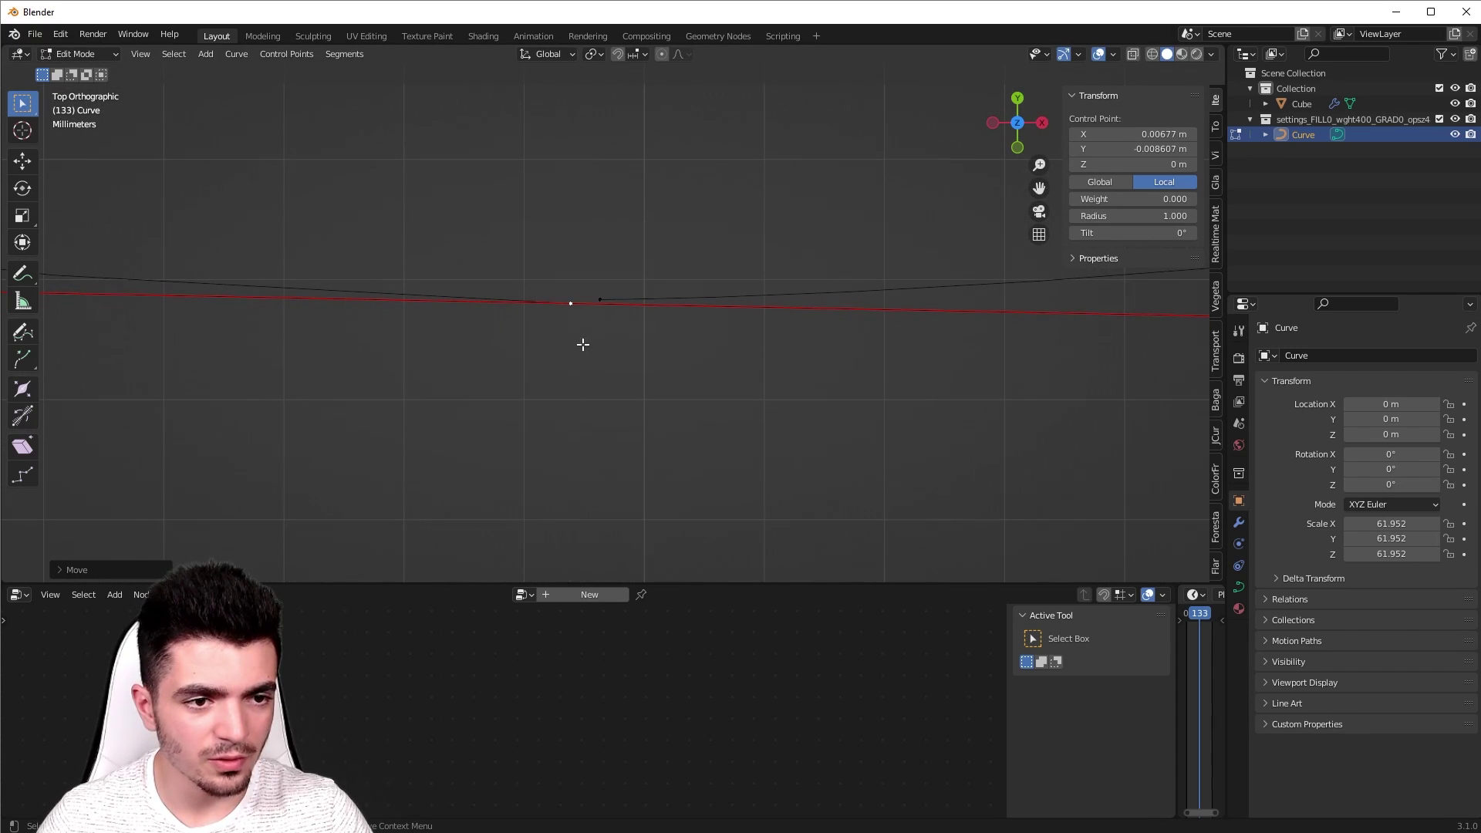
Step: Match the outer circle's new end point to its opposite end point by setting its local X coordinate to 0.006773 m
left_click(1121, 135)
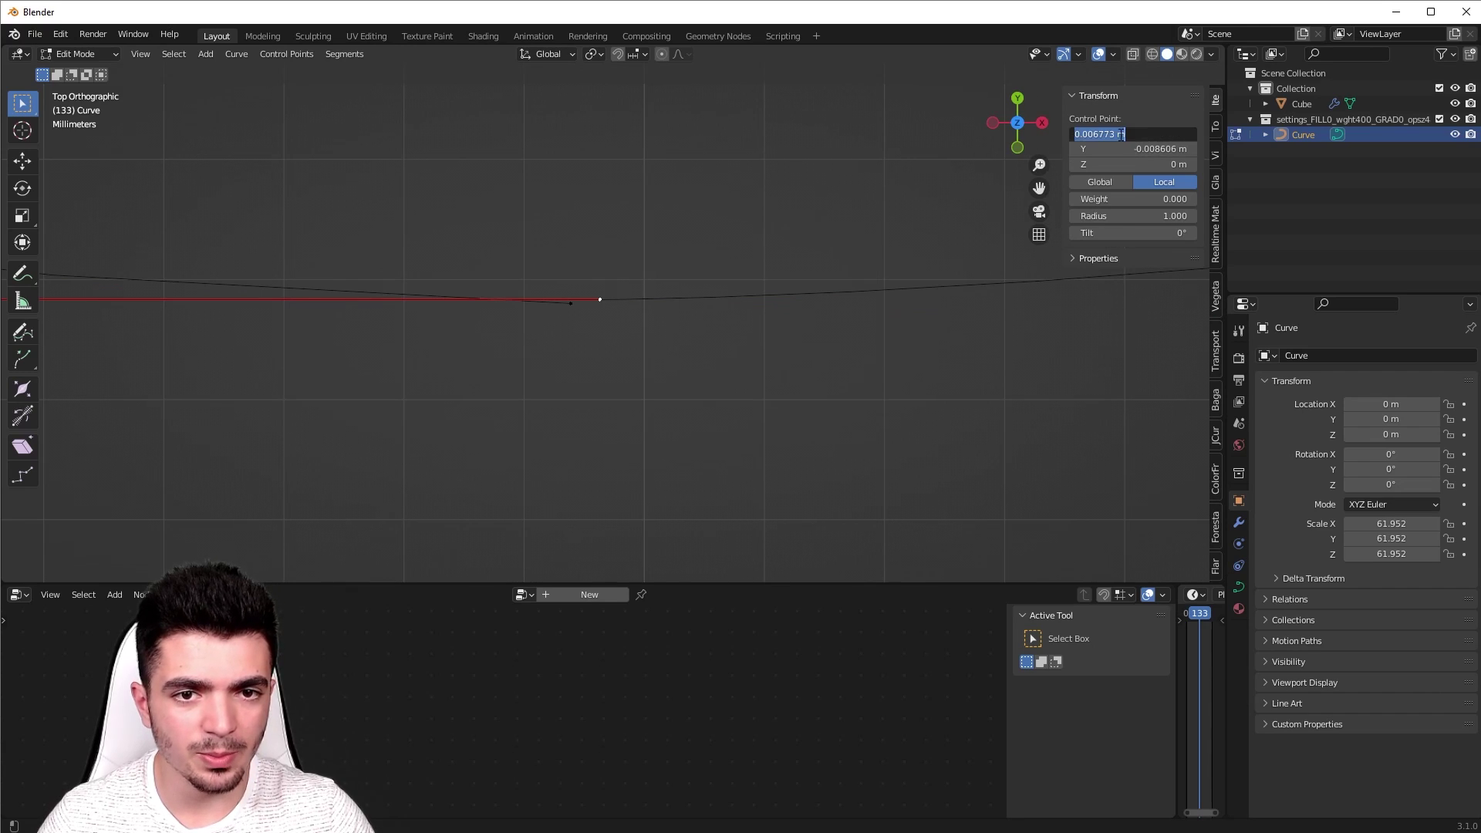
key("Return")
left_click(1121, 135)
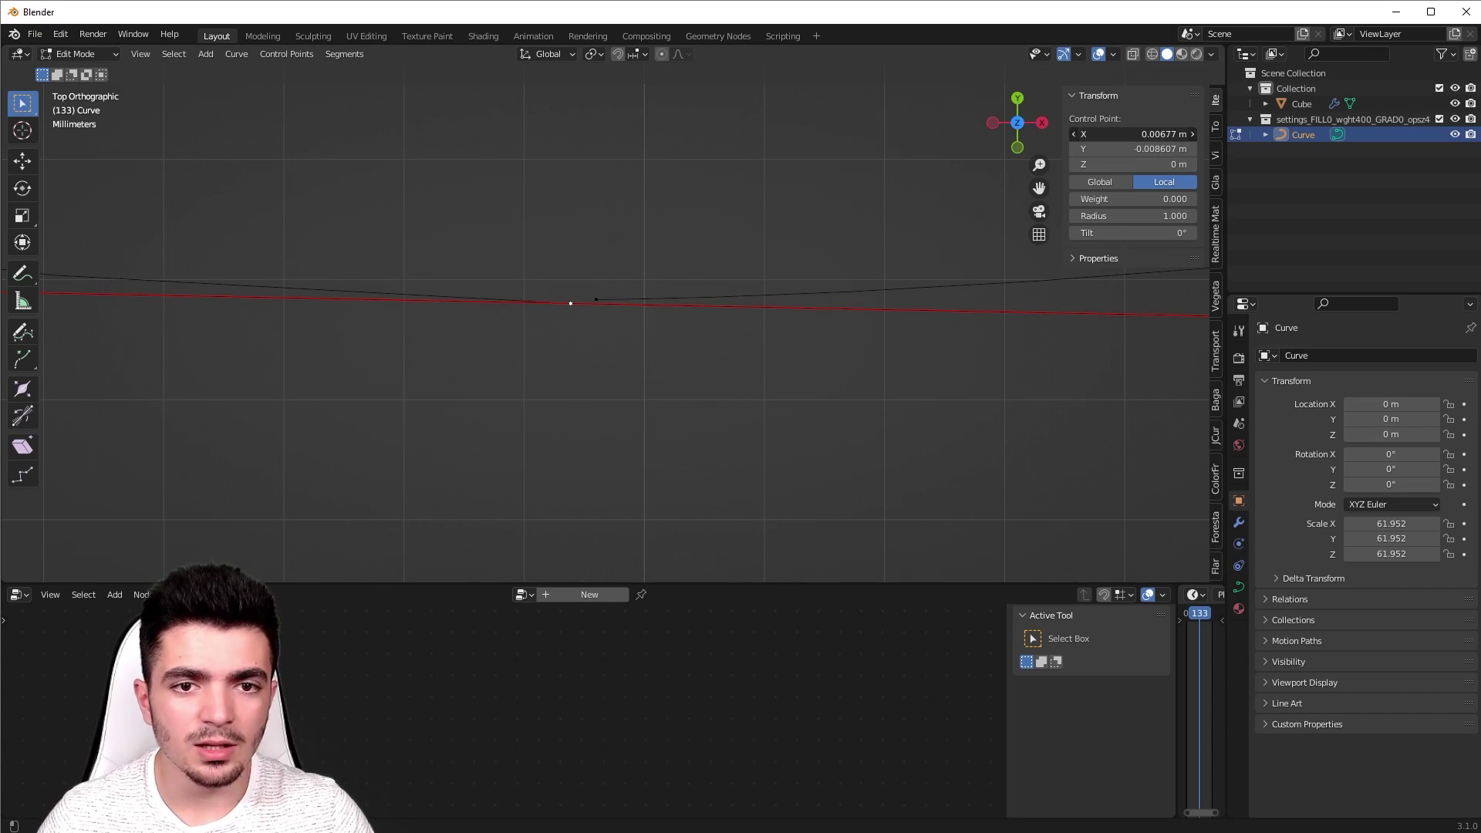
type("0.006773")
key("Return")
Step: Match the outer circle's new end point to the opposite point's local Y coordinate, -0.008606 m, and deselect it
left_click(606, 297)
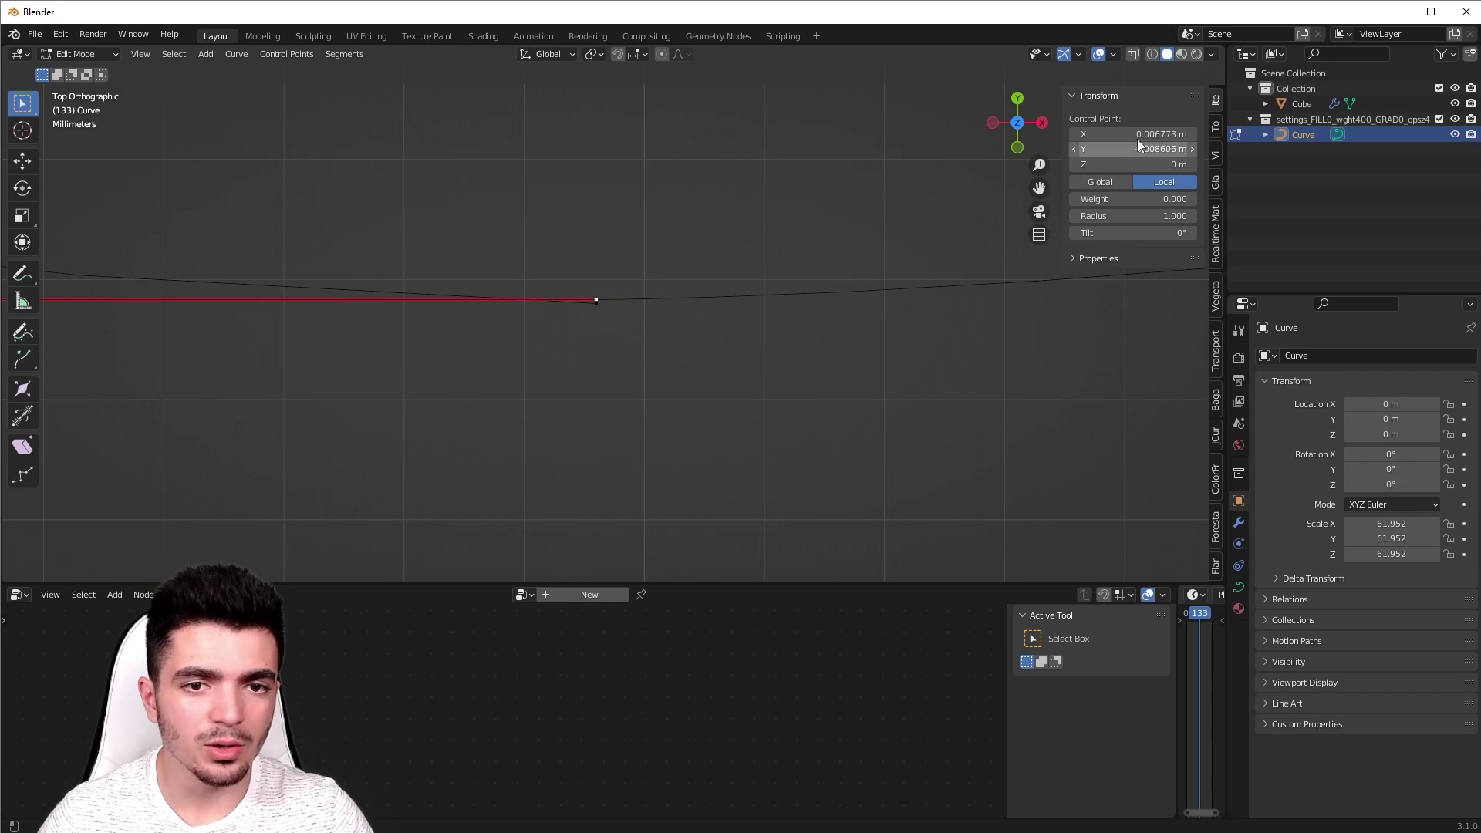
left_click(1140, 148)
key("Return")
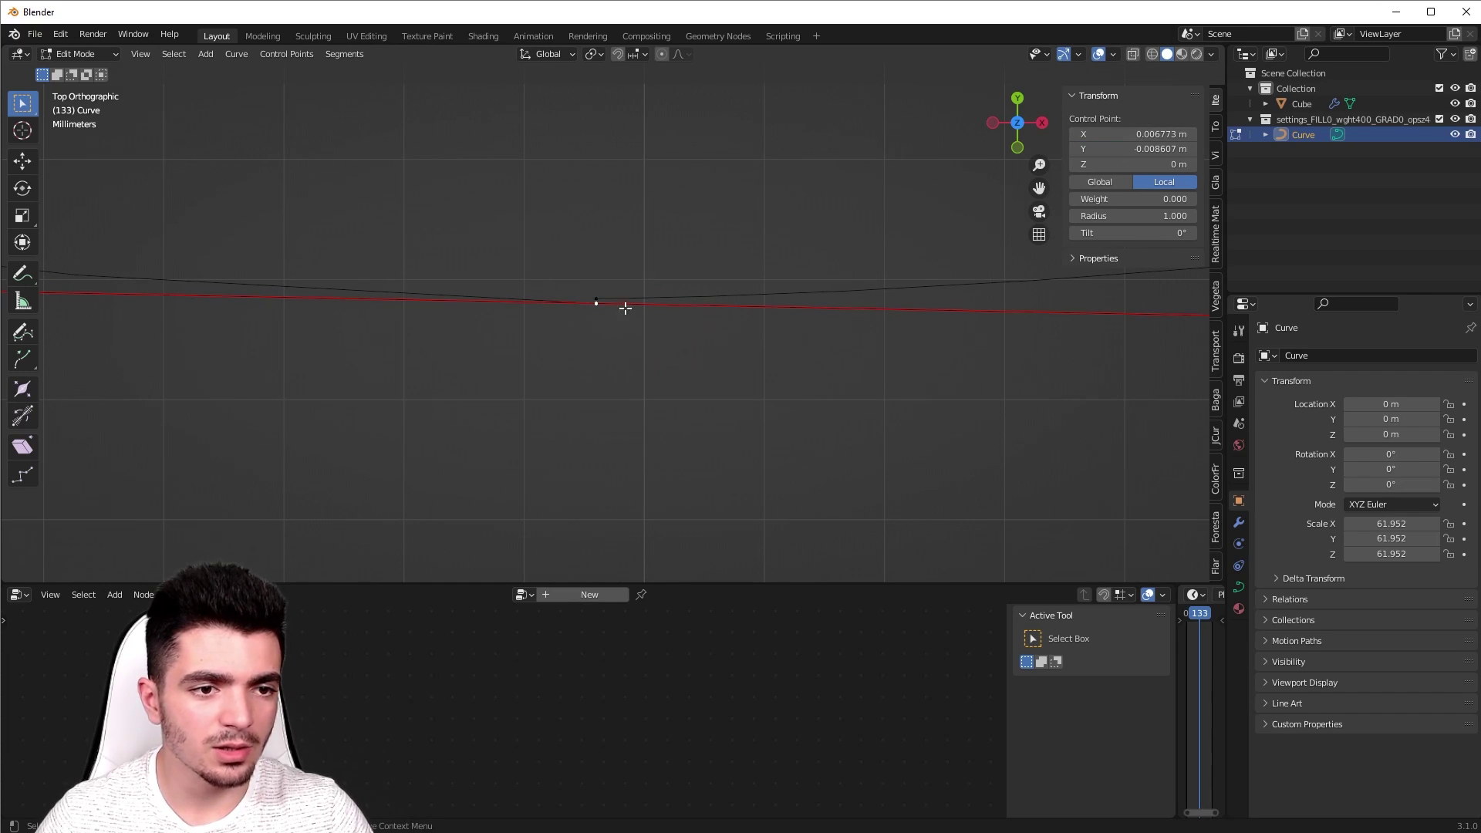
left_click(1140, 148)
type("-0.008606")
key("Return")
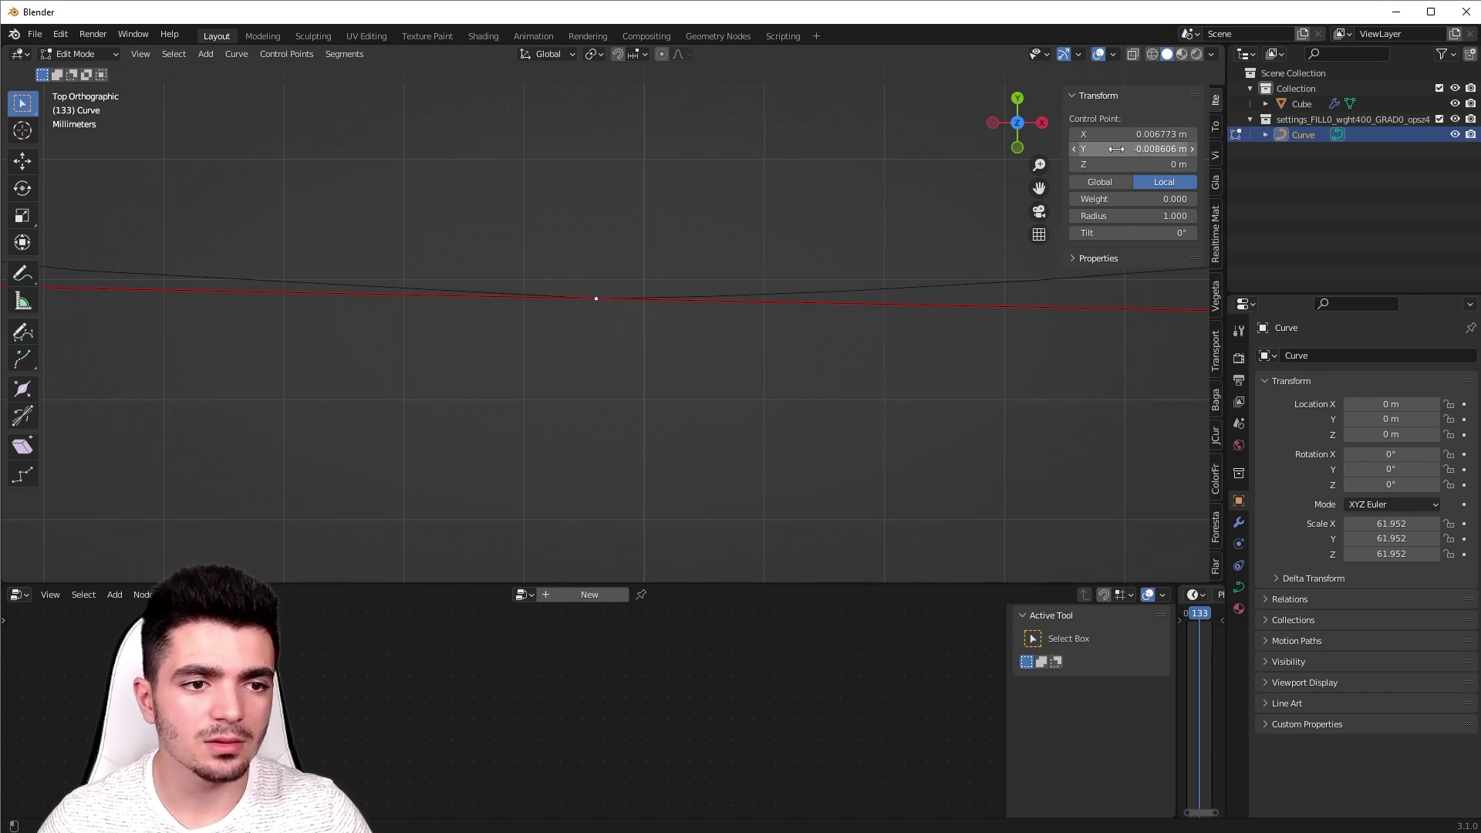
left_click(566, 417)
Step: Leave Edit Mode on the gear curve and bring the whole gear back into view
scroll(552, 450, "down", 10)
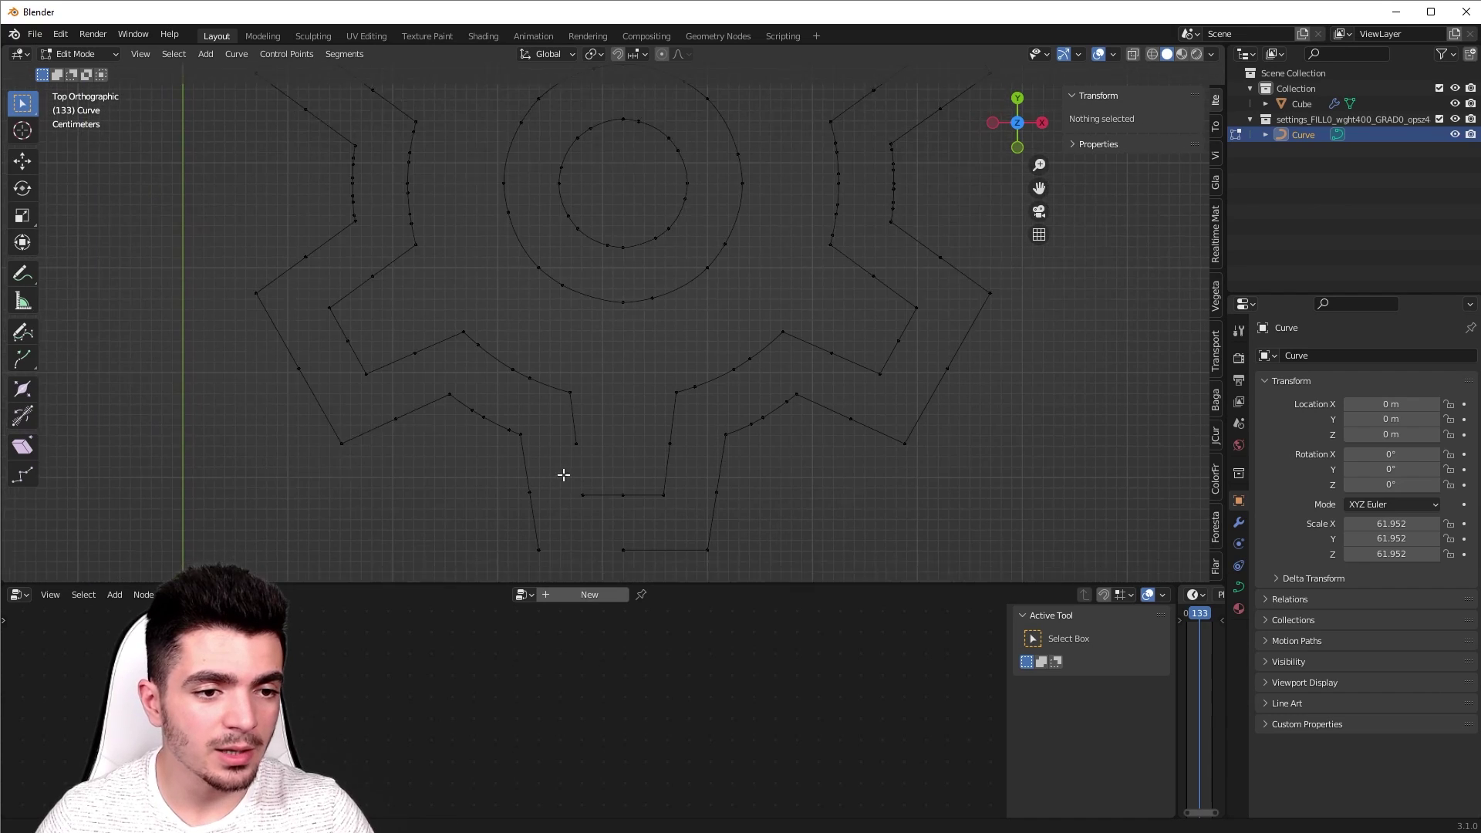
scroll(563, 475, "up", 4)
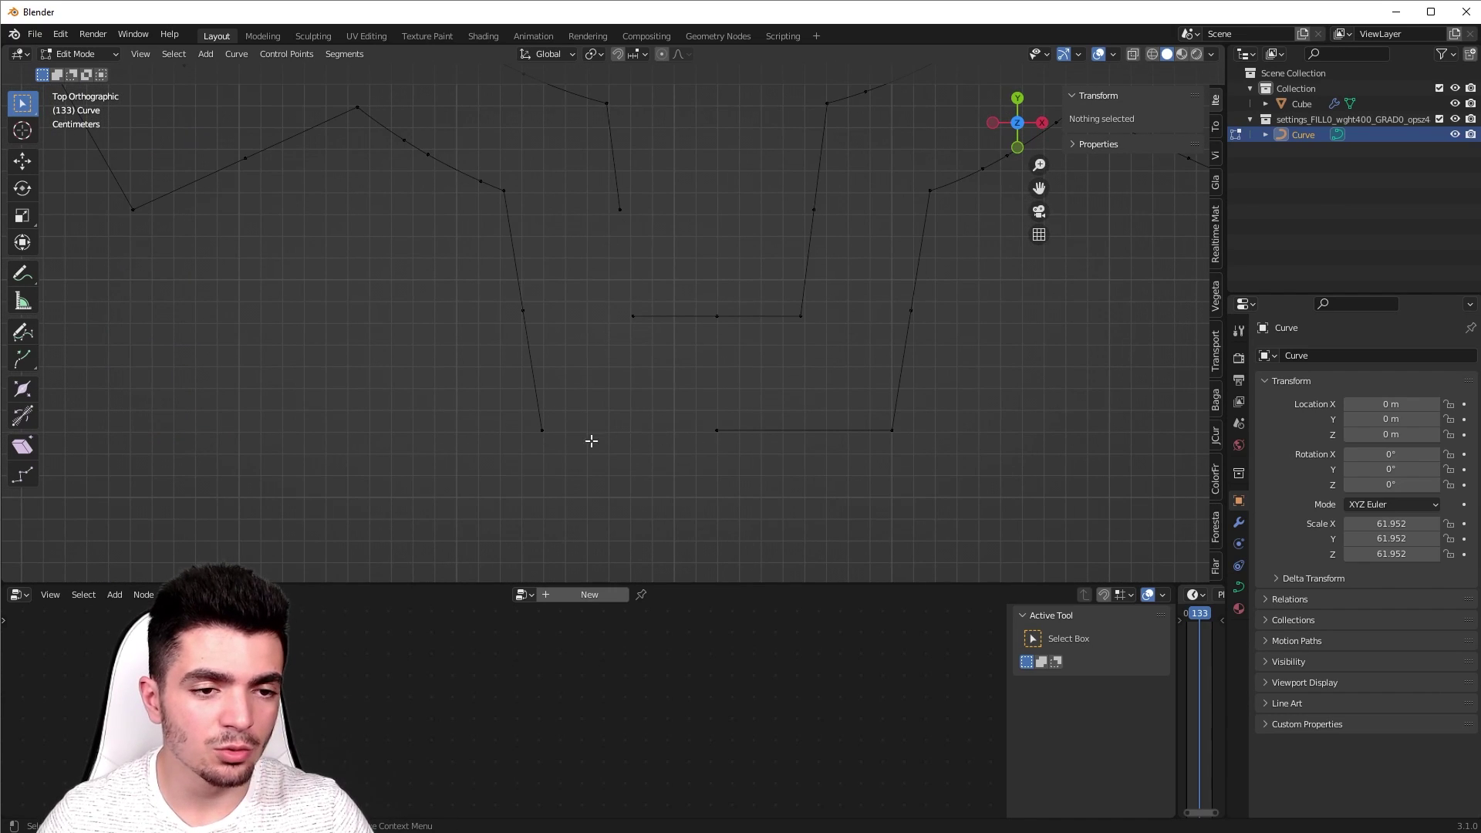
scroll(618, 373, "up", 2)
key("Tab")
scroll(735, 324, "down", 6)
scroll(735, 324, "down", 6)
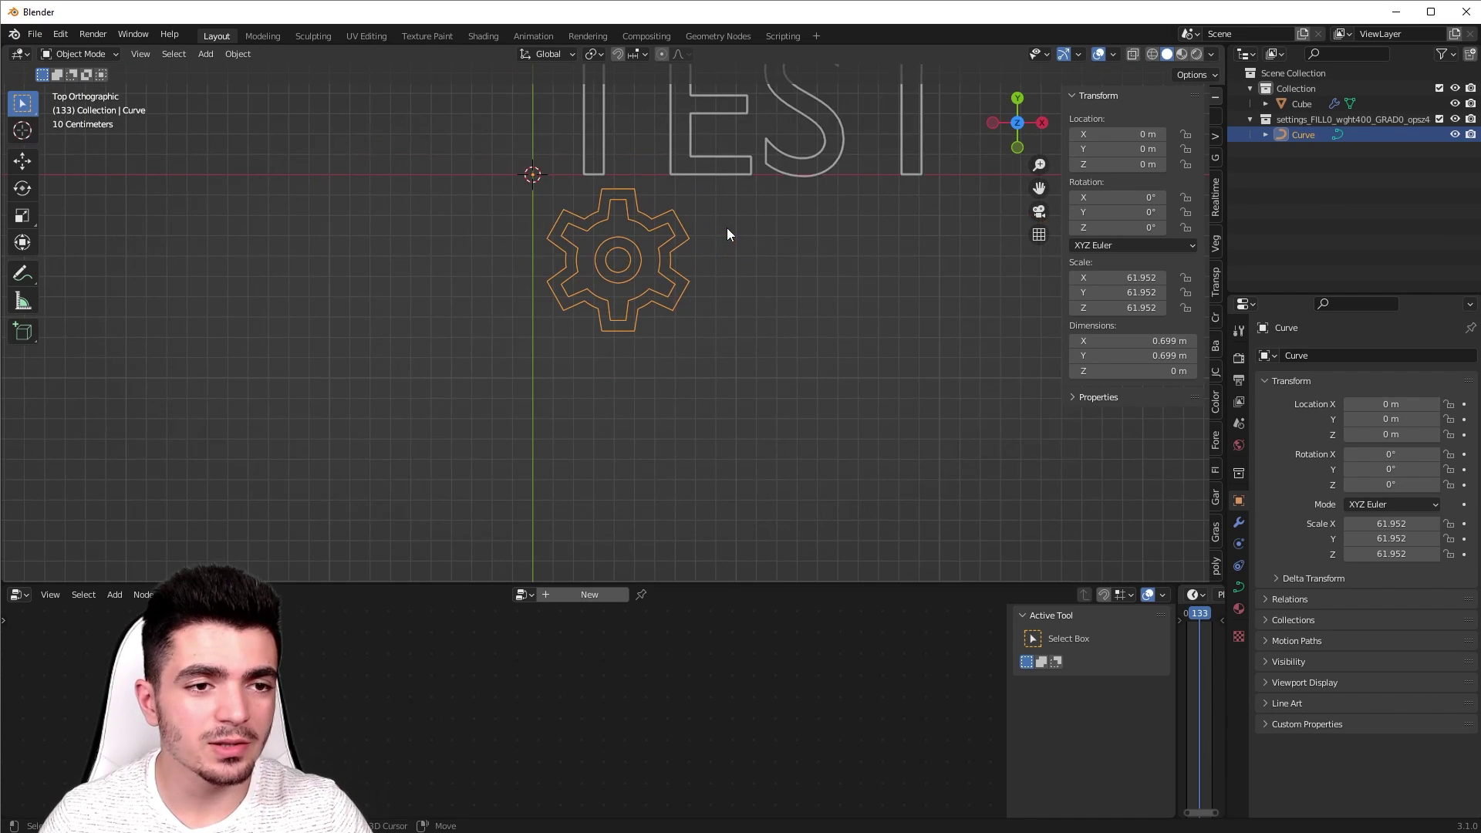
Step: Select the TEST text object and enlarge the node editor so its Geometry Nodes tree is fully accessible
middle_click_drag(726, 228, 585, 374, "shift")
scroll(585, 319, "up", 2)
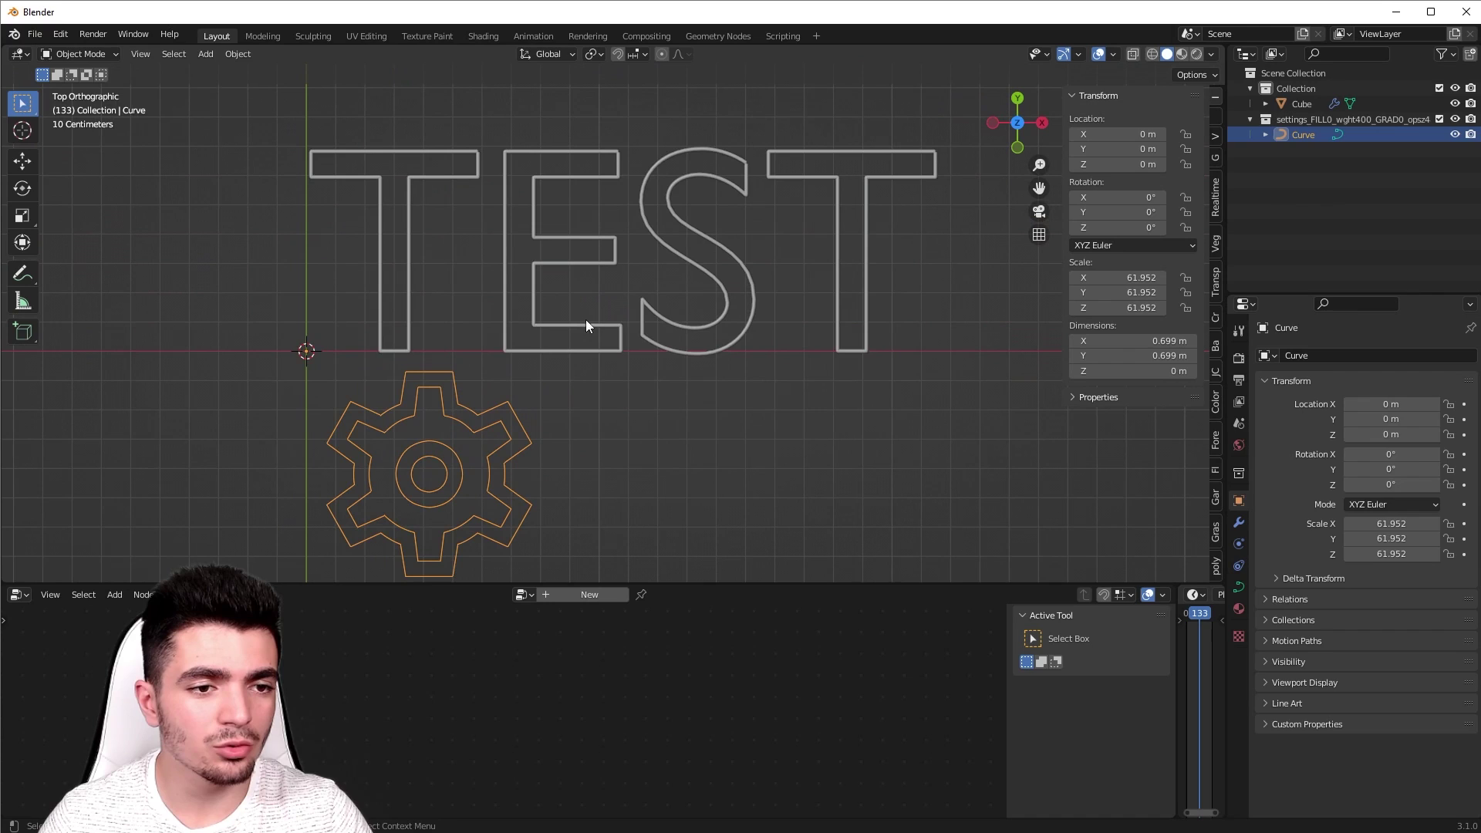
left_click(554, 245)
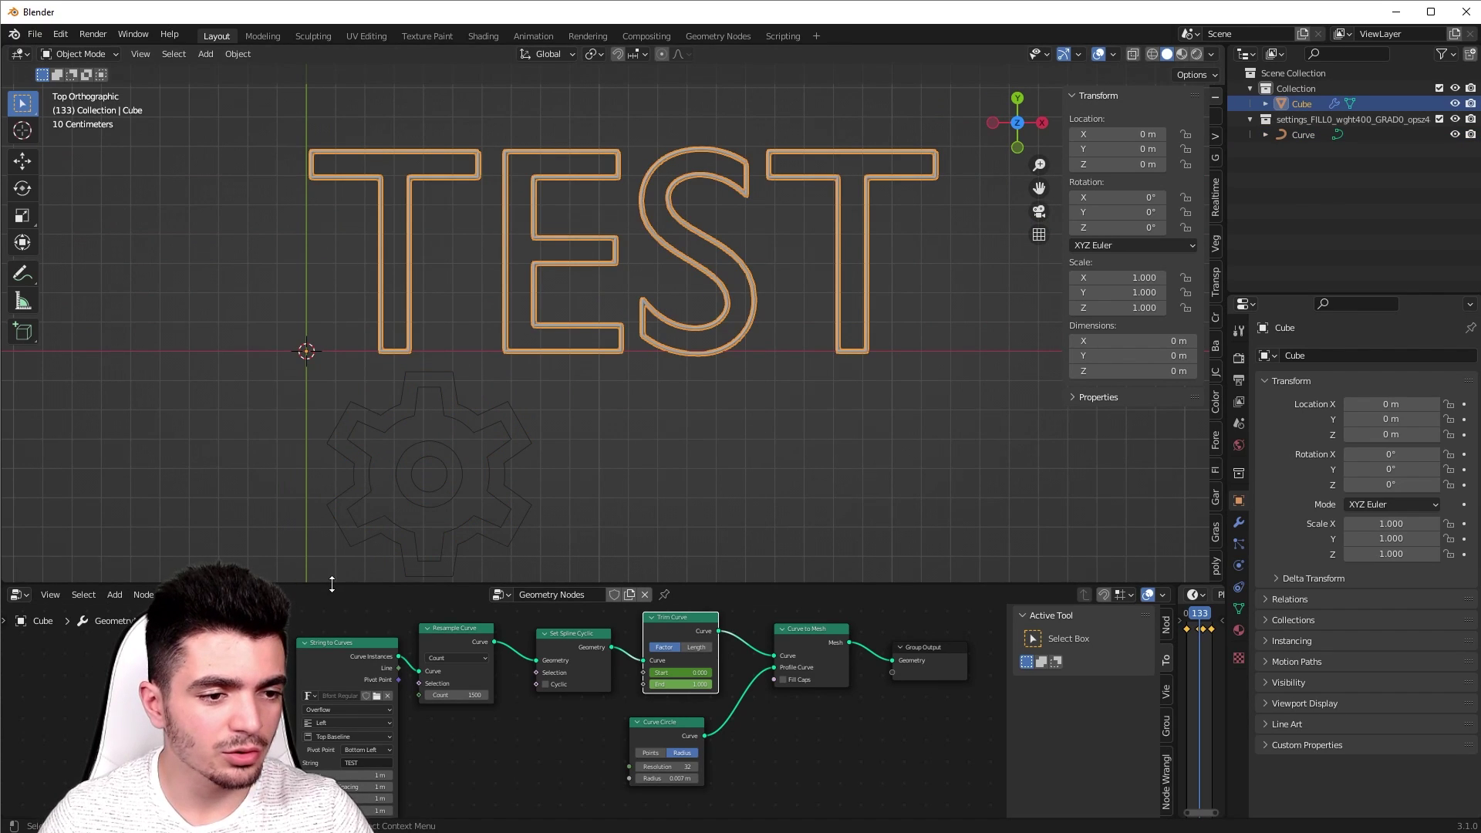
left_click_drag(332, 584, 334, 460)
middle_click_drag(486, 671, 552, 625)
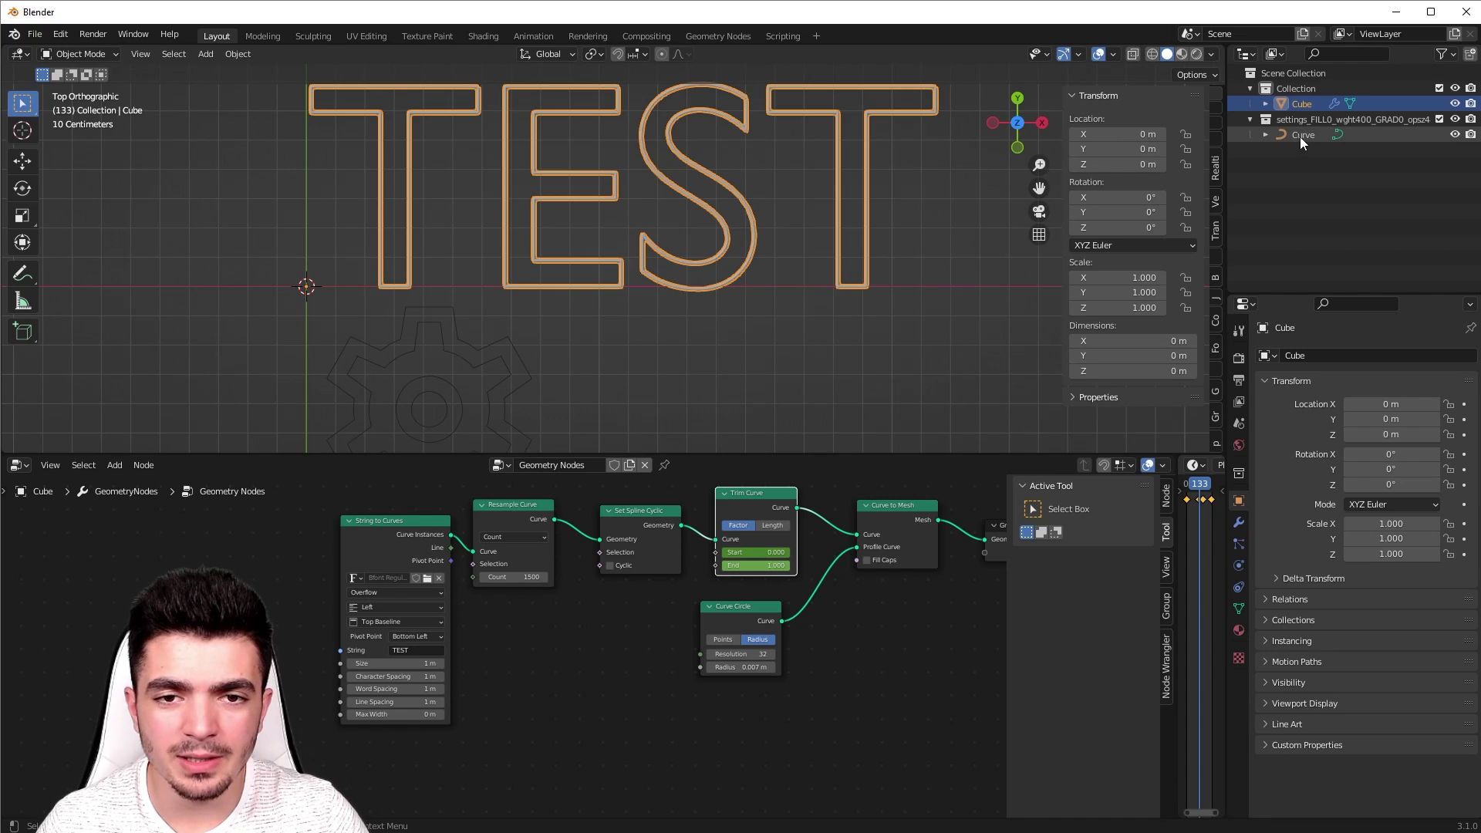
Step: Add an Object Info node referencing the gear's Curve object below the String to Curves node
left_click_drag(1298, 137, 540, 700)
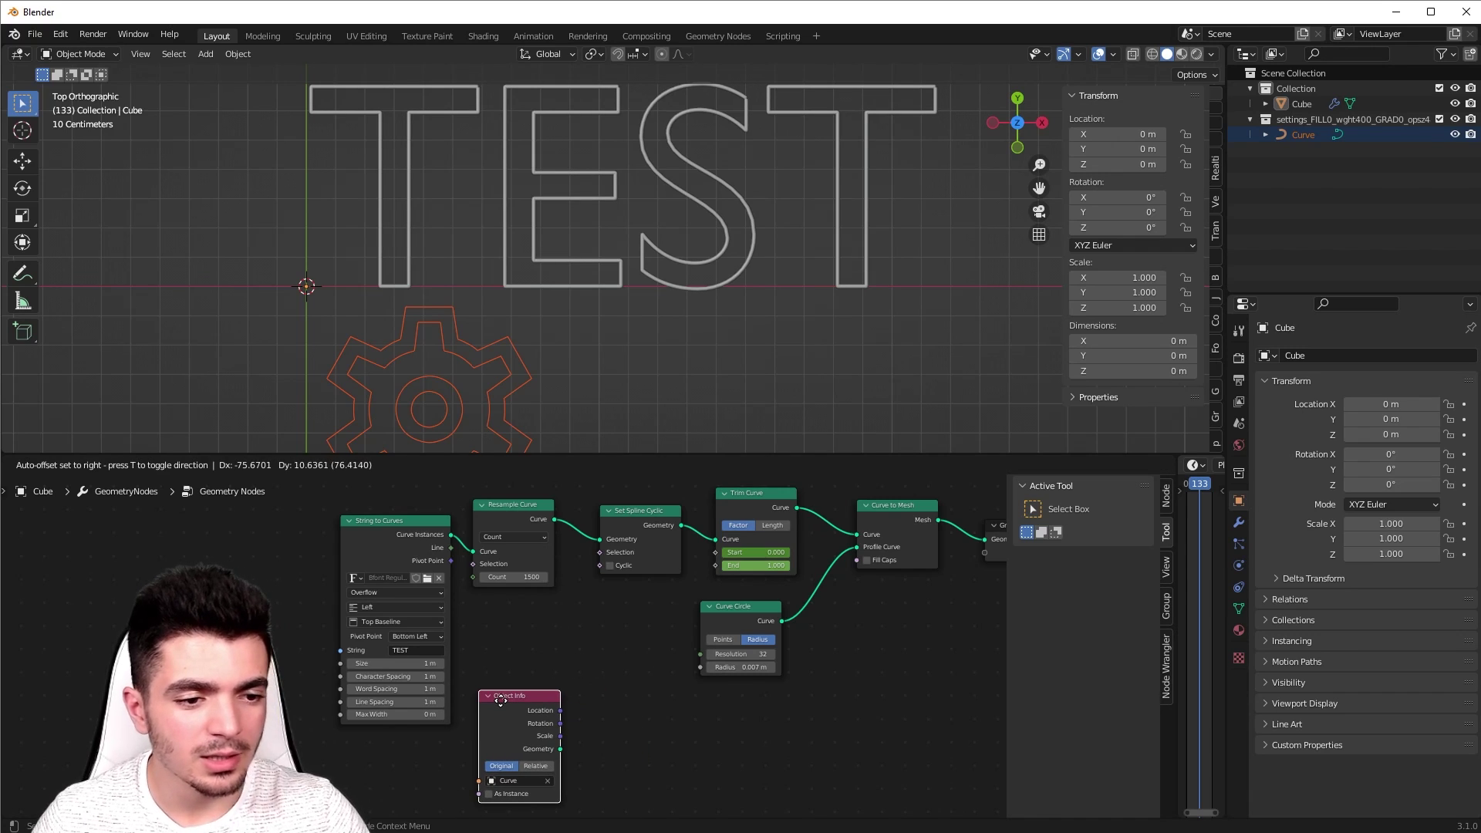
left_click(434, 760)
scroll(471, 737, "up", 1)
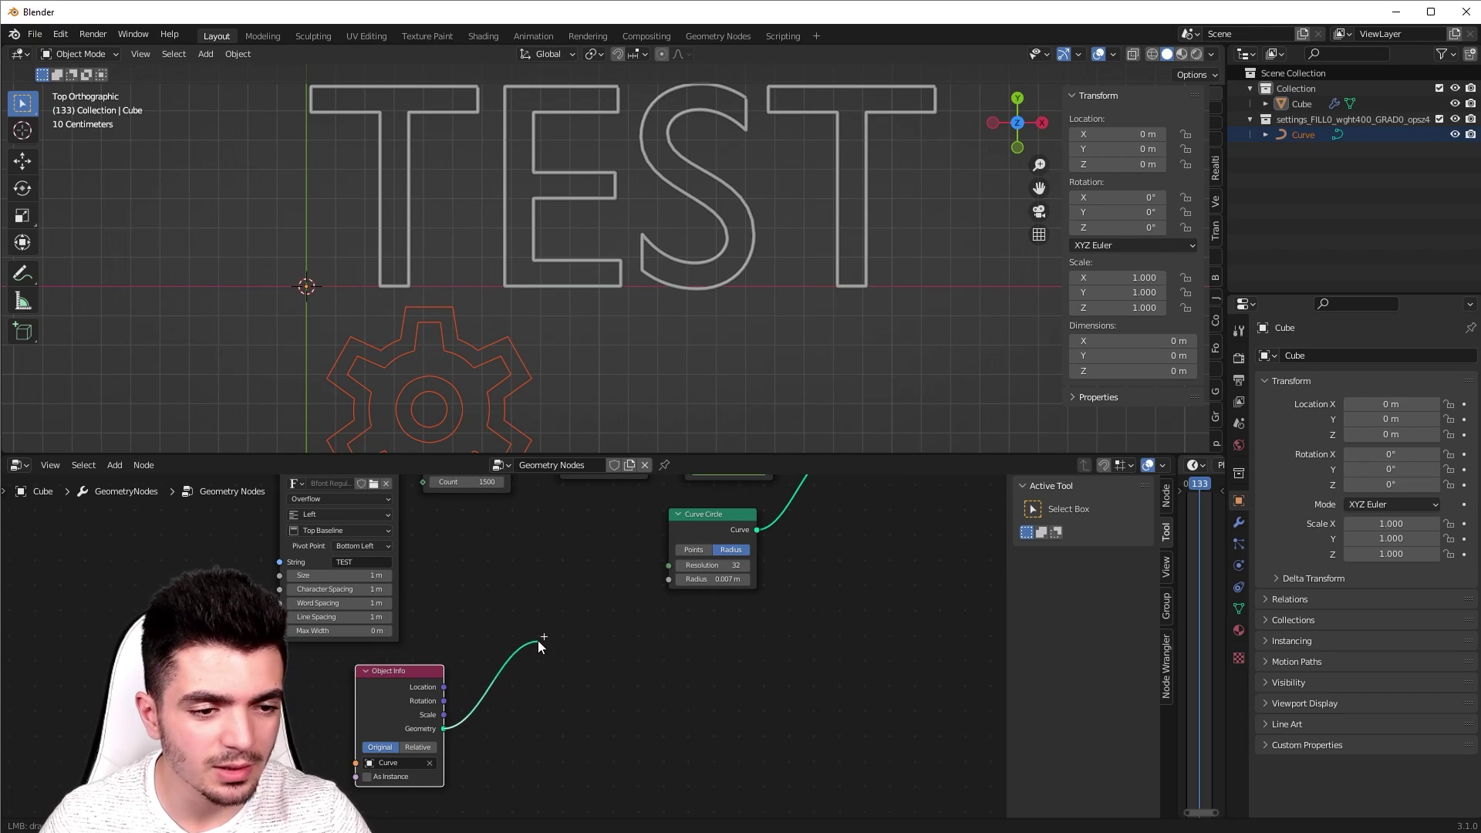
Step: Add a Transform node connected to the Object Info node's Geometry output
left_click_drag(538, 641, 537, 639)
type("trans")
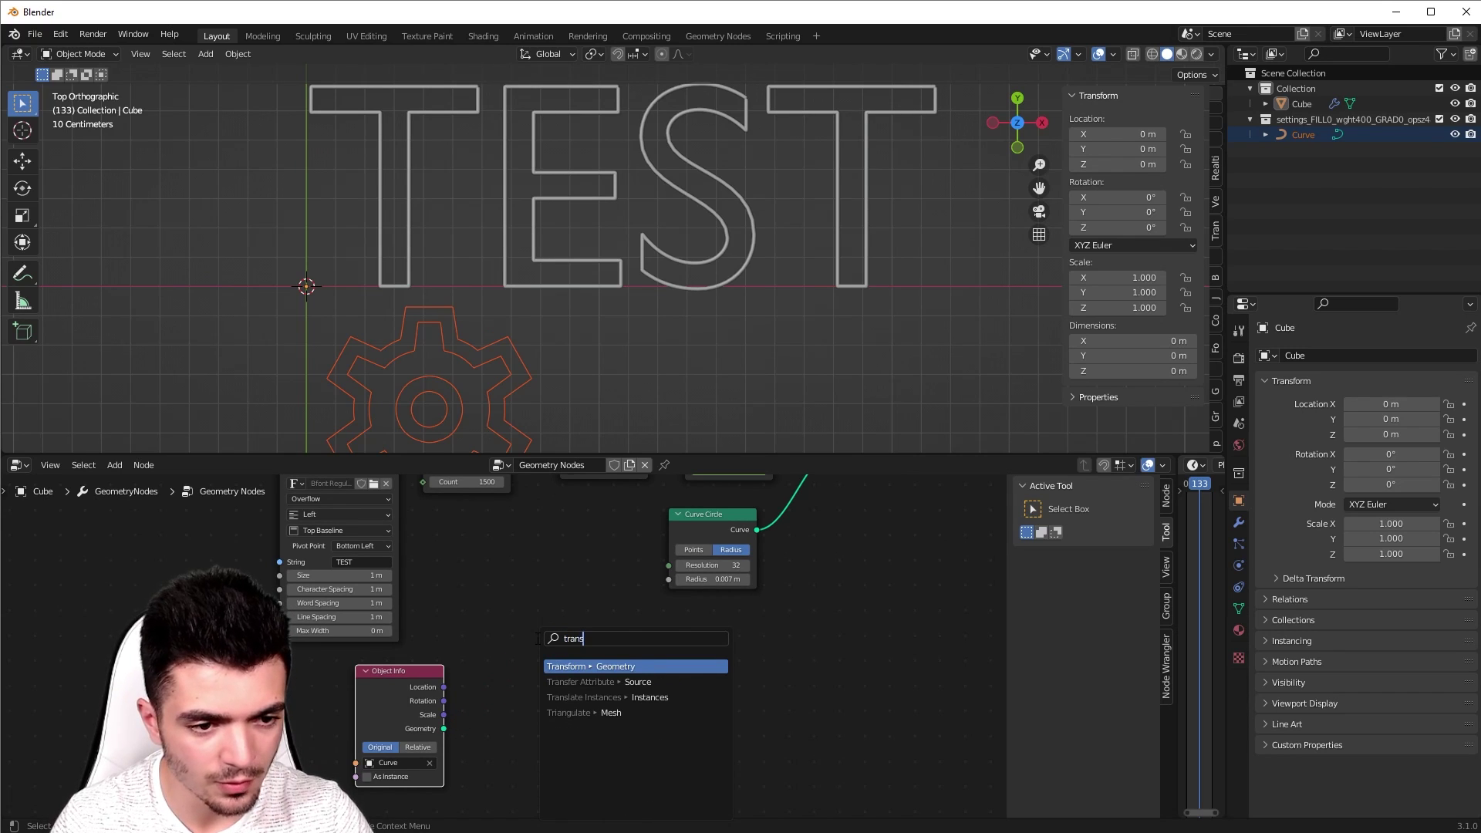
key("Return")
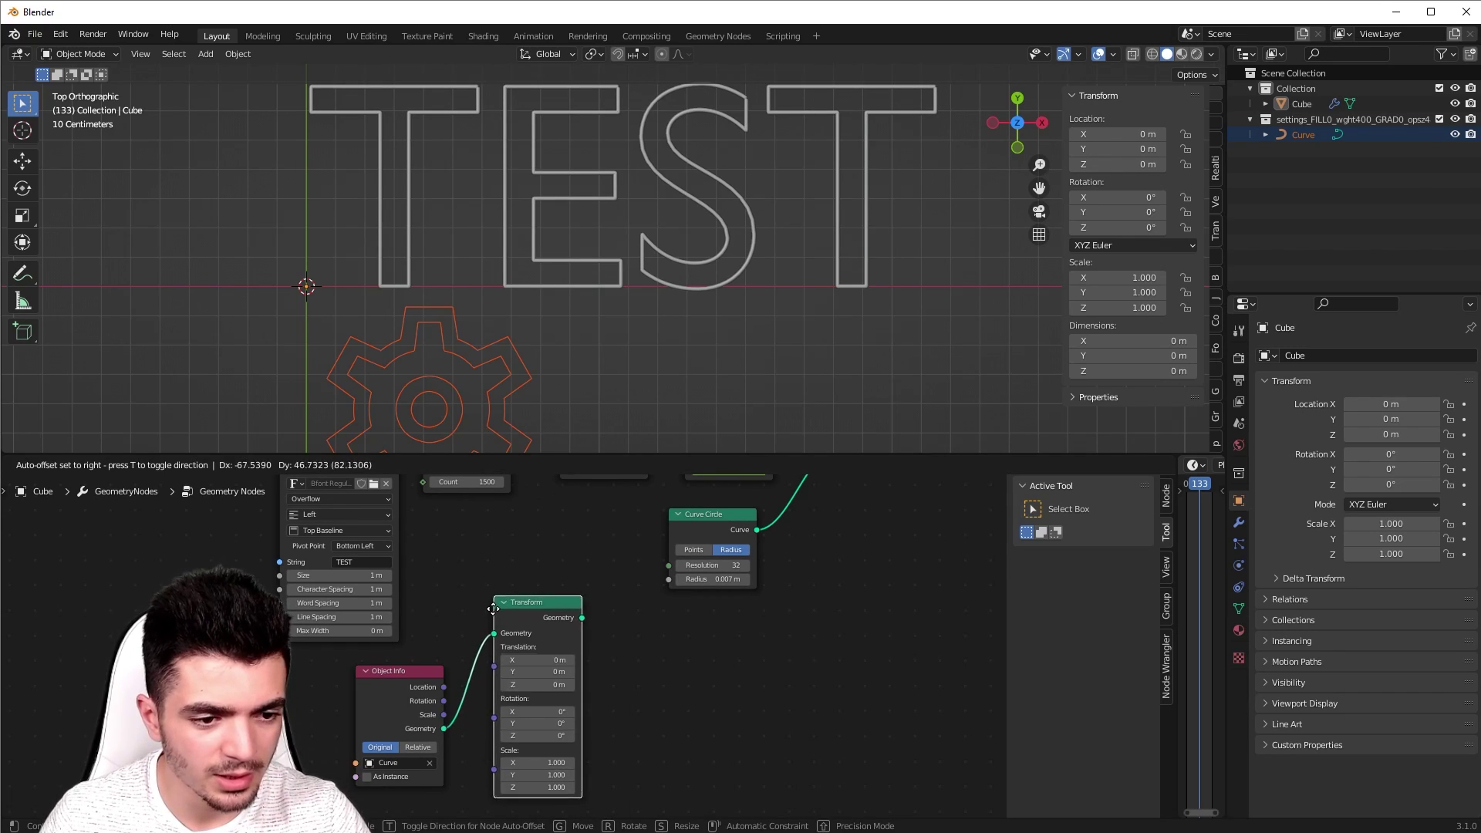
left_click(479, 627)
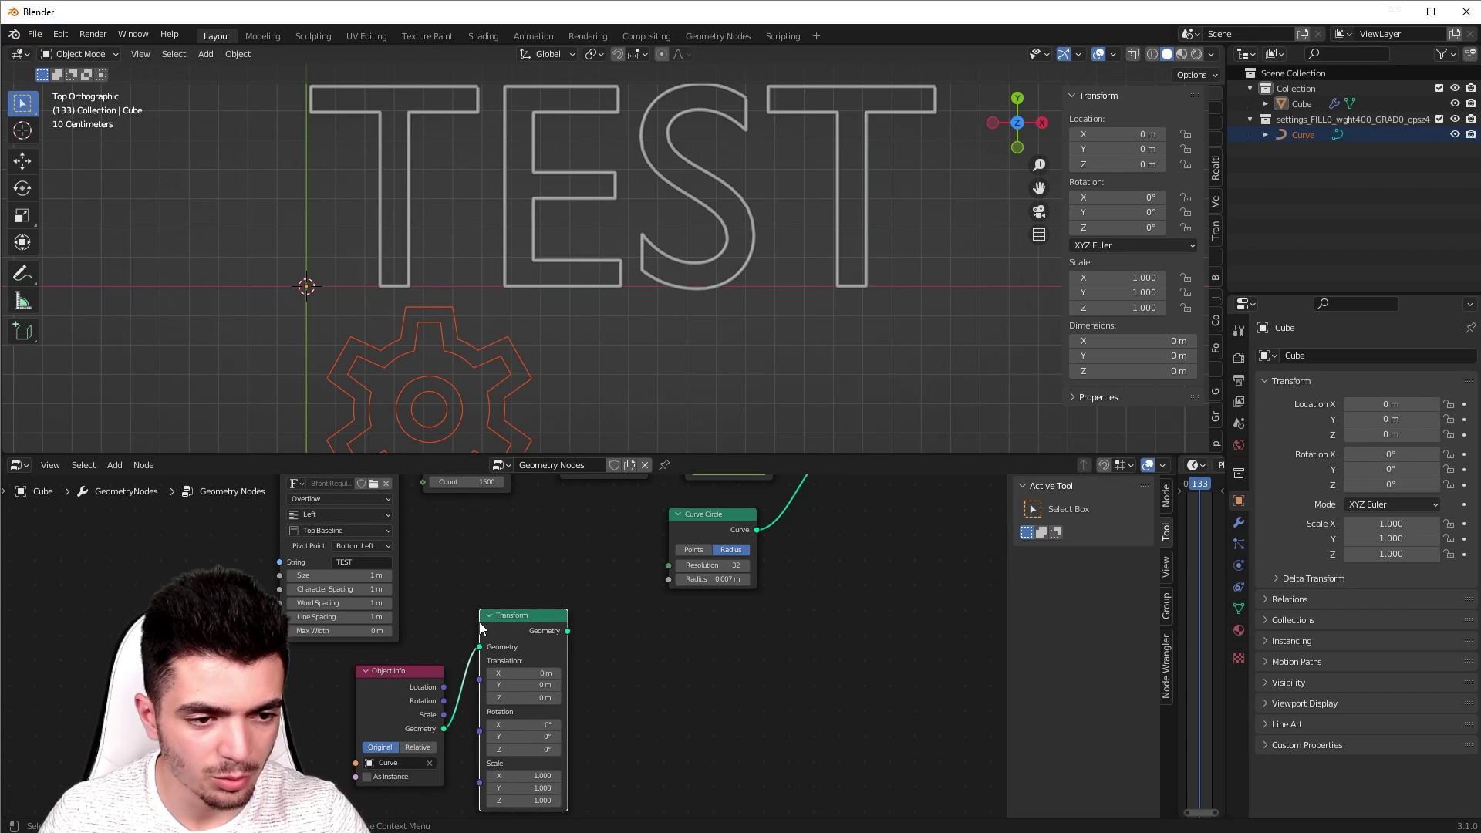
Step: Jump to frame 1 and add a Mesh to Curve node fed by the Transform node's Geometry output
key("shift+Left")
left_click_drag(623, 640, 640, 637)
type("mesh")
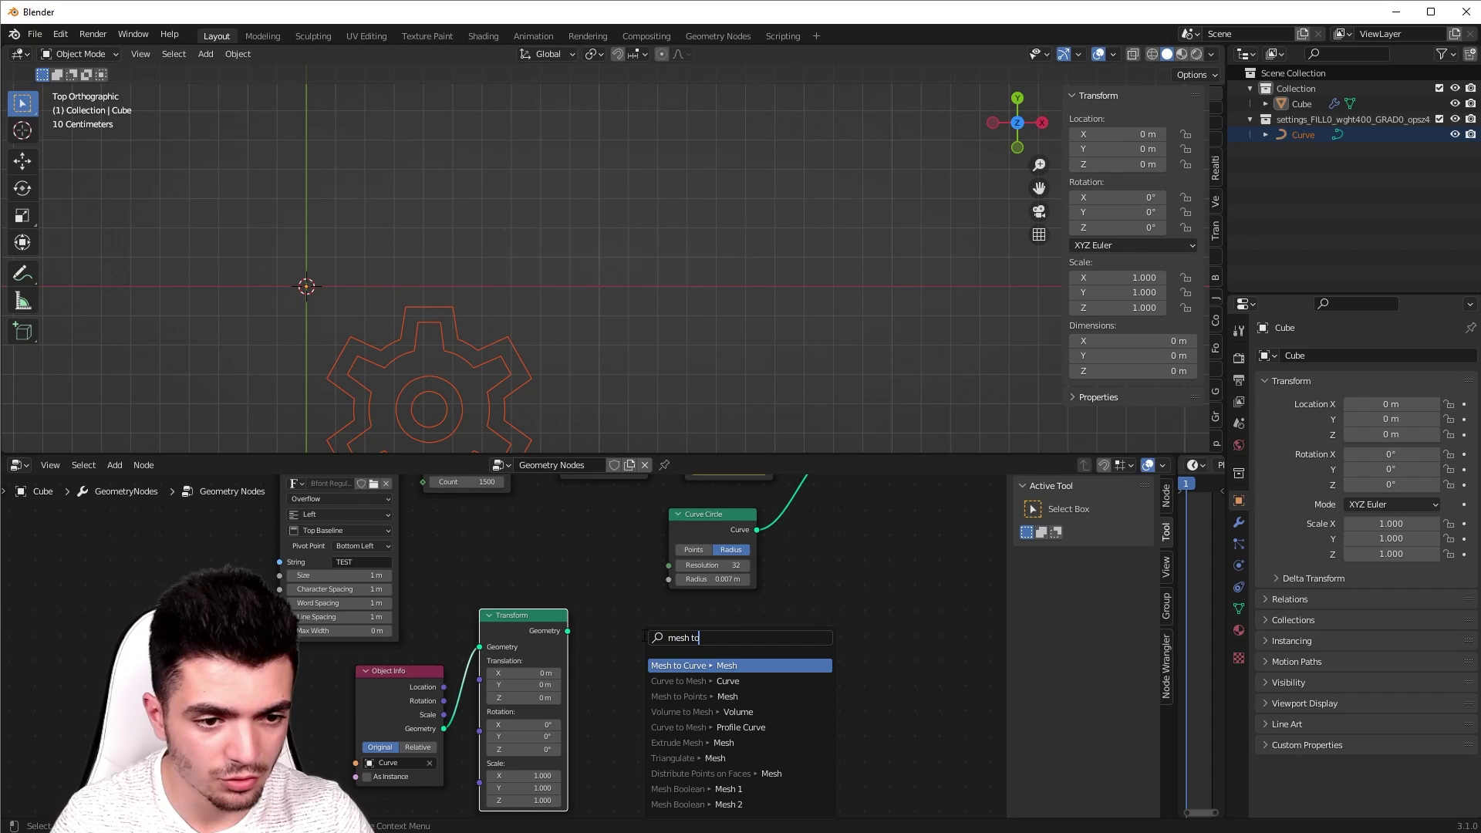
type(" to cu")
key("Return")
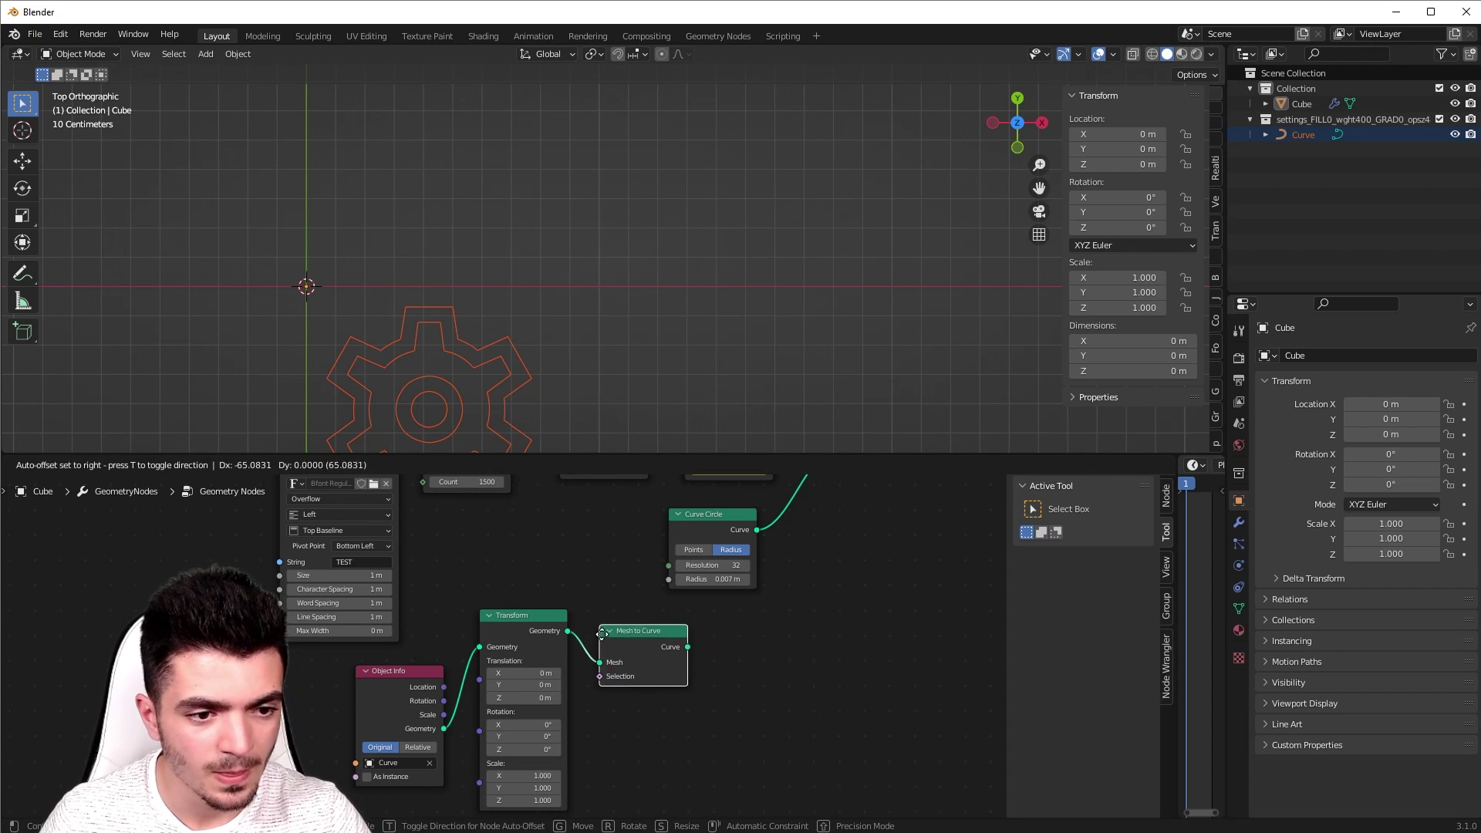
left_click(590, 637)
Step: Move the Transform node aside and raise the Mesh to Curve node beside the Curve Circle node
middle_click_drag(586, 595, 410, 691)
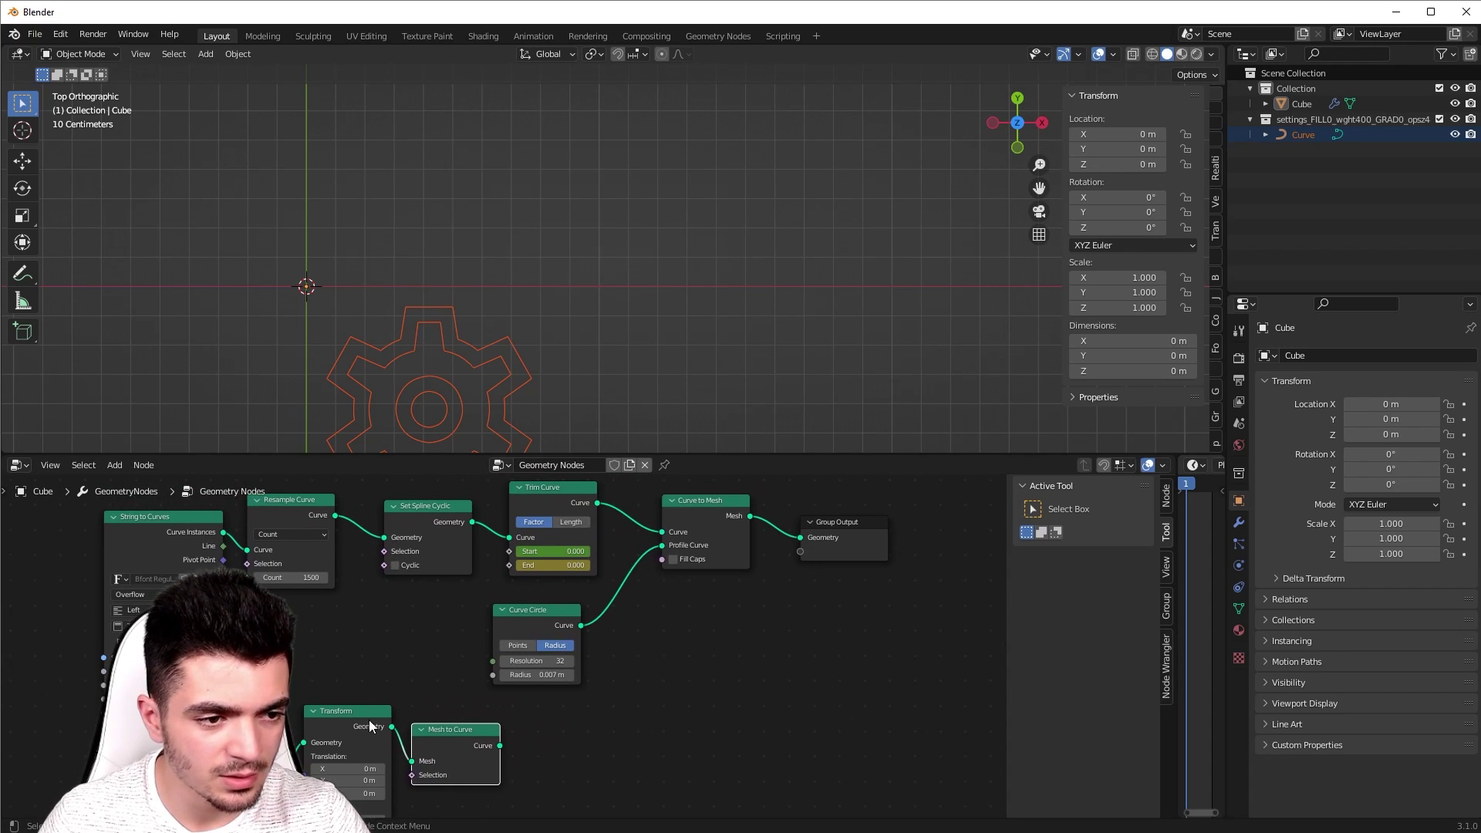
left_click_drag(369, 726, 349, 726)
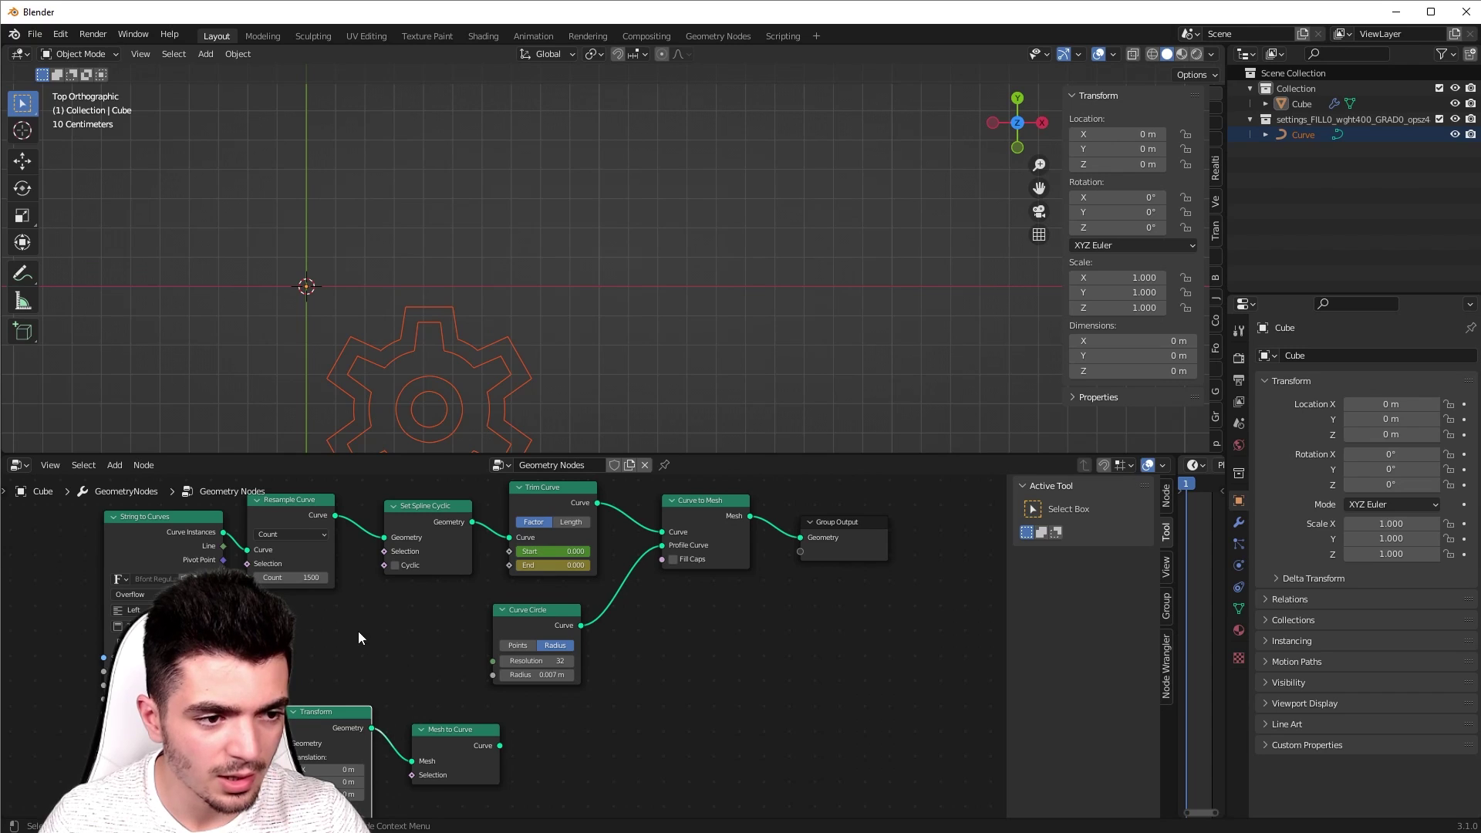
middle_click_drag(358, 634, 444, 665)
left_click_drag(518, 754, 494, 660)
scroll(465, 750, "up", 3)
middle_click_drag(464, 750, 439, 733)
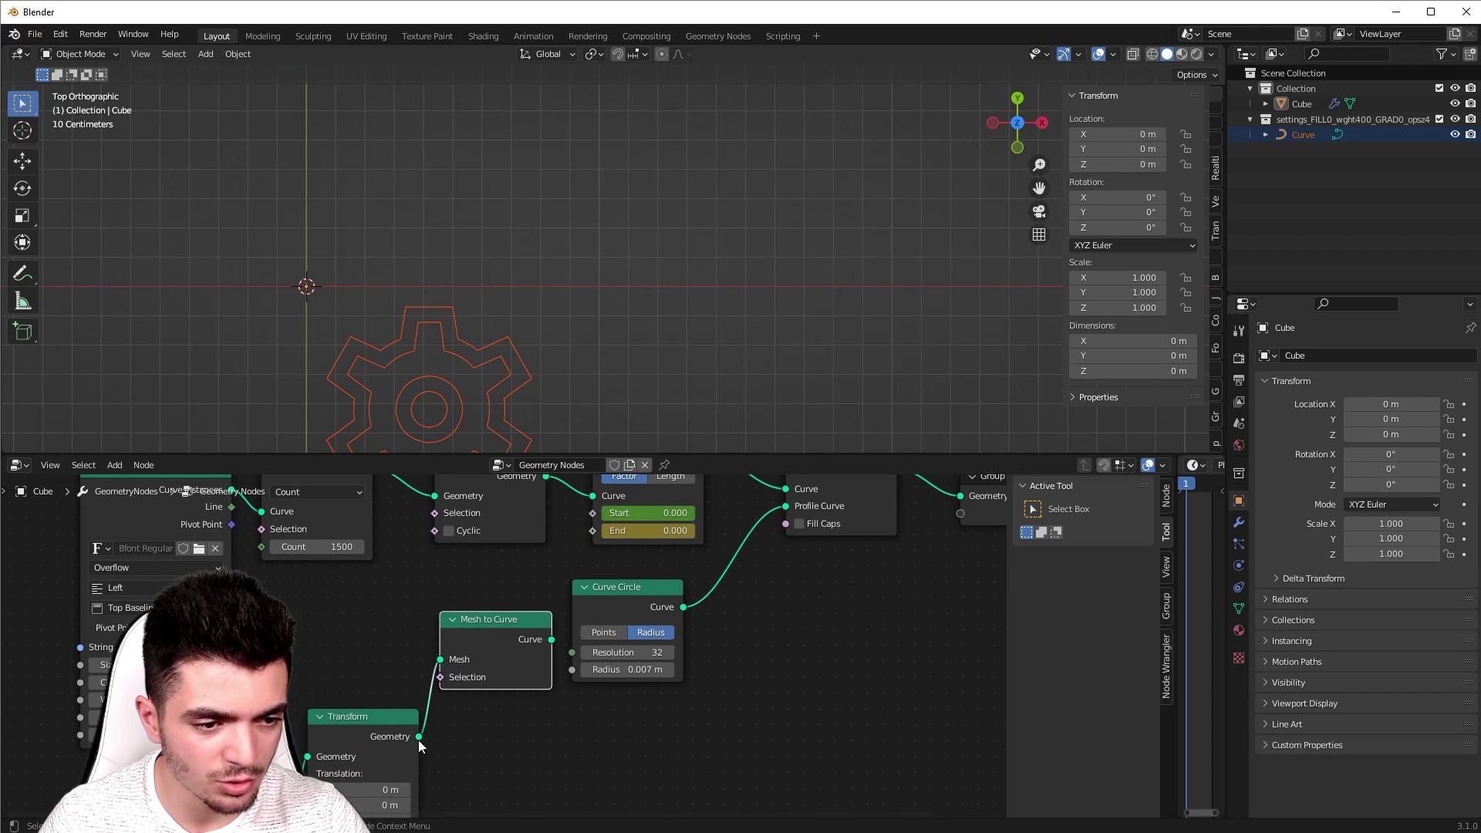
left_click_drag(552, 639, 574, 624)
key("Escape")
middle_click_drag(420, 596, 557, 669)
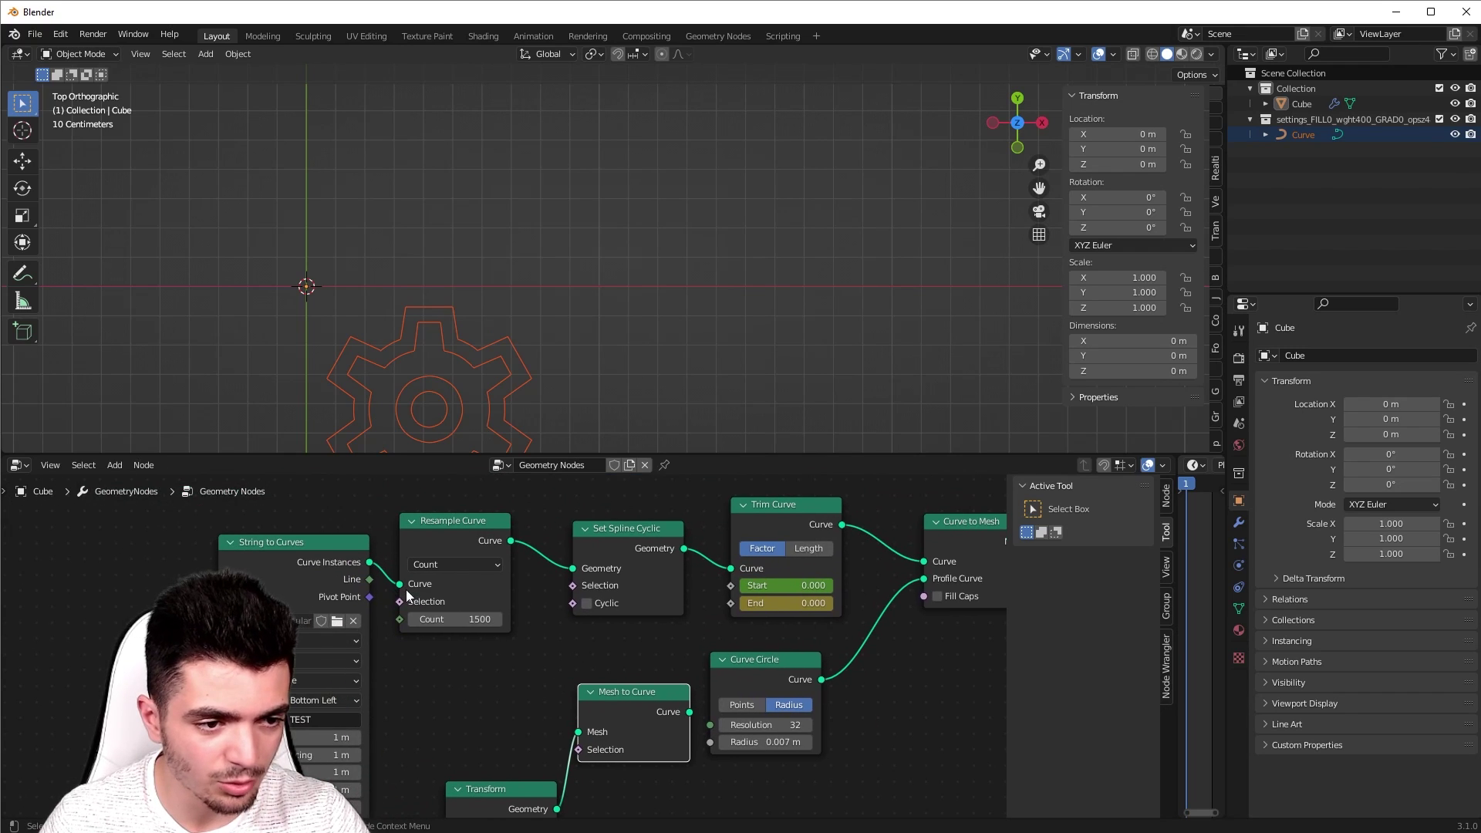
Step: Move the Resample Curve node slightly away from the String to Curves node
left_click_drag(433, 537, 466, 540)
scroll(459, 654, "down", 1)
scroll(460, 654, "down", 5)
middle_click_drag(440, 695, 532, 572)
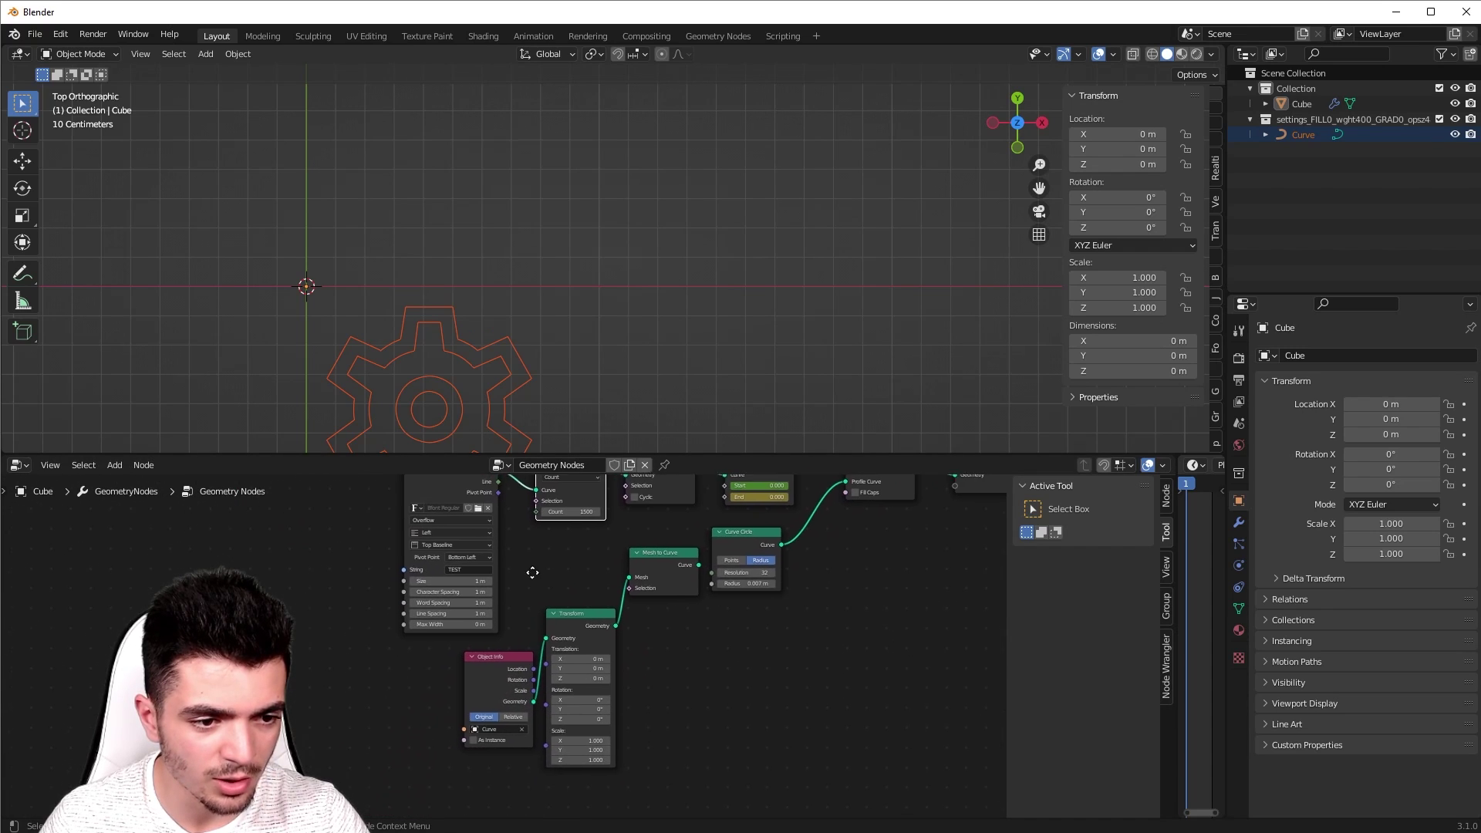
left_click(551, 614)
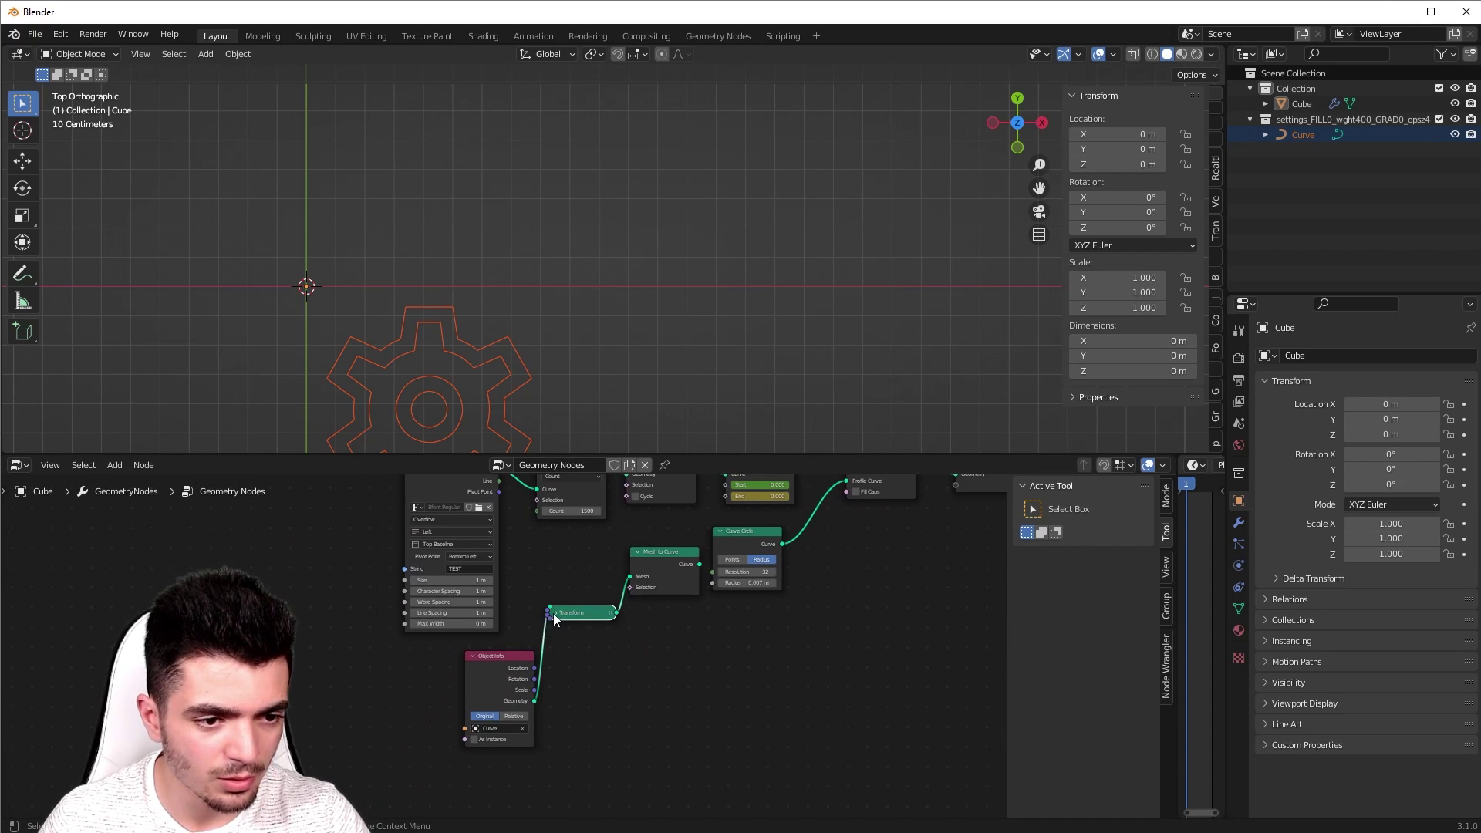
left_click(553, 614)
Step: Move the Object Info, Transform and Mesh to Curve nodes together below String to Curves, and shift String to Curves away from Resample Curve
left_click(467, 663, "shift")
left_click_drag(669, 554, 516, 657)
scroll(513, 652, "down", 1)
middle_click_drag(479, 505, 534, 590)
left_click_drag(521, 564, 411, 557)
middle_click_drag(479, 705, 503, 582)
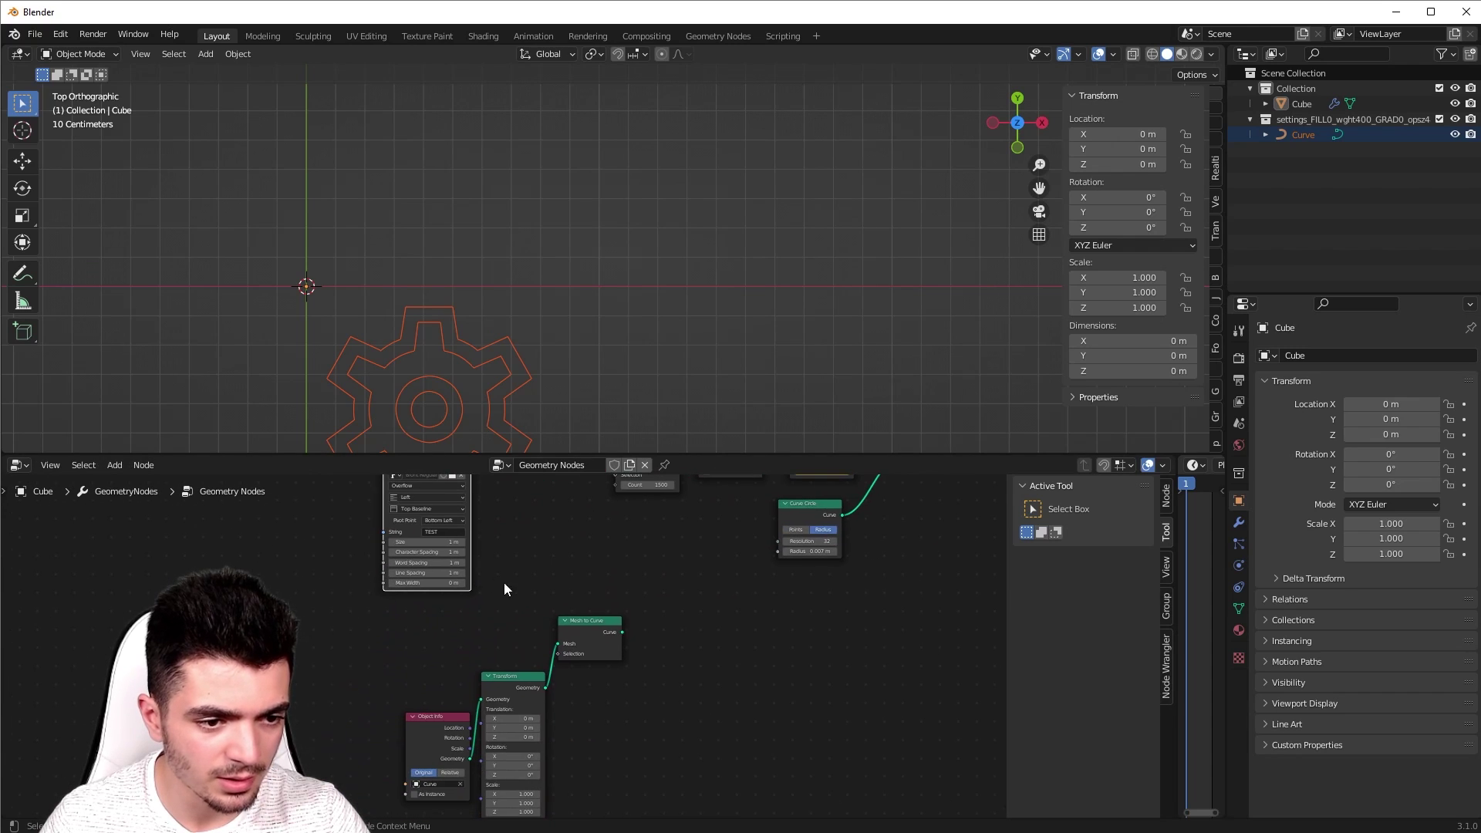
Step: Raise the three gear nodes and connect Mesh to Curve's output to Resample Curve's Curve input in place of String to Curves
left_click_drag(598, 601, 435, 752)
left_click_drag(571, 629, 527, 567)
left_click(534, 535)
middle_click_drag(535, 533, 468, 667)
scroll(469, 668, "up", 3)
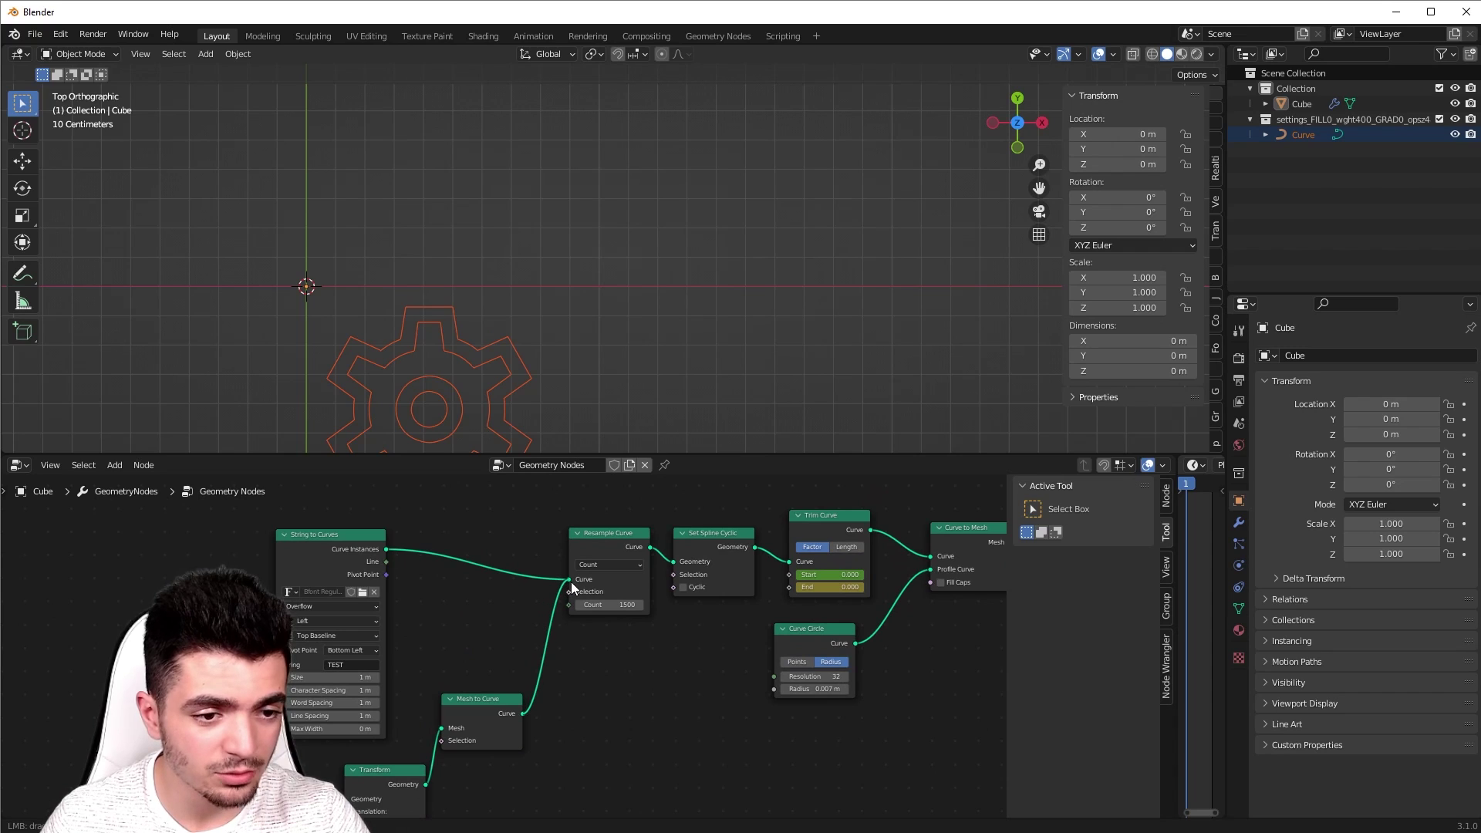
scroll(465, 625, "down", 1)
middle_click_drag(466, 625, 530, 563)
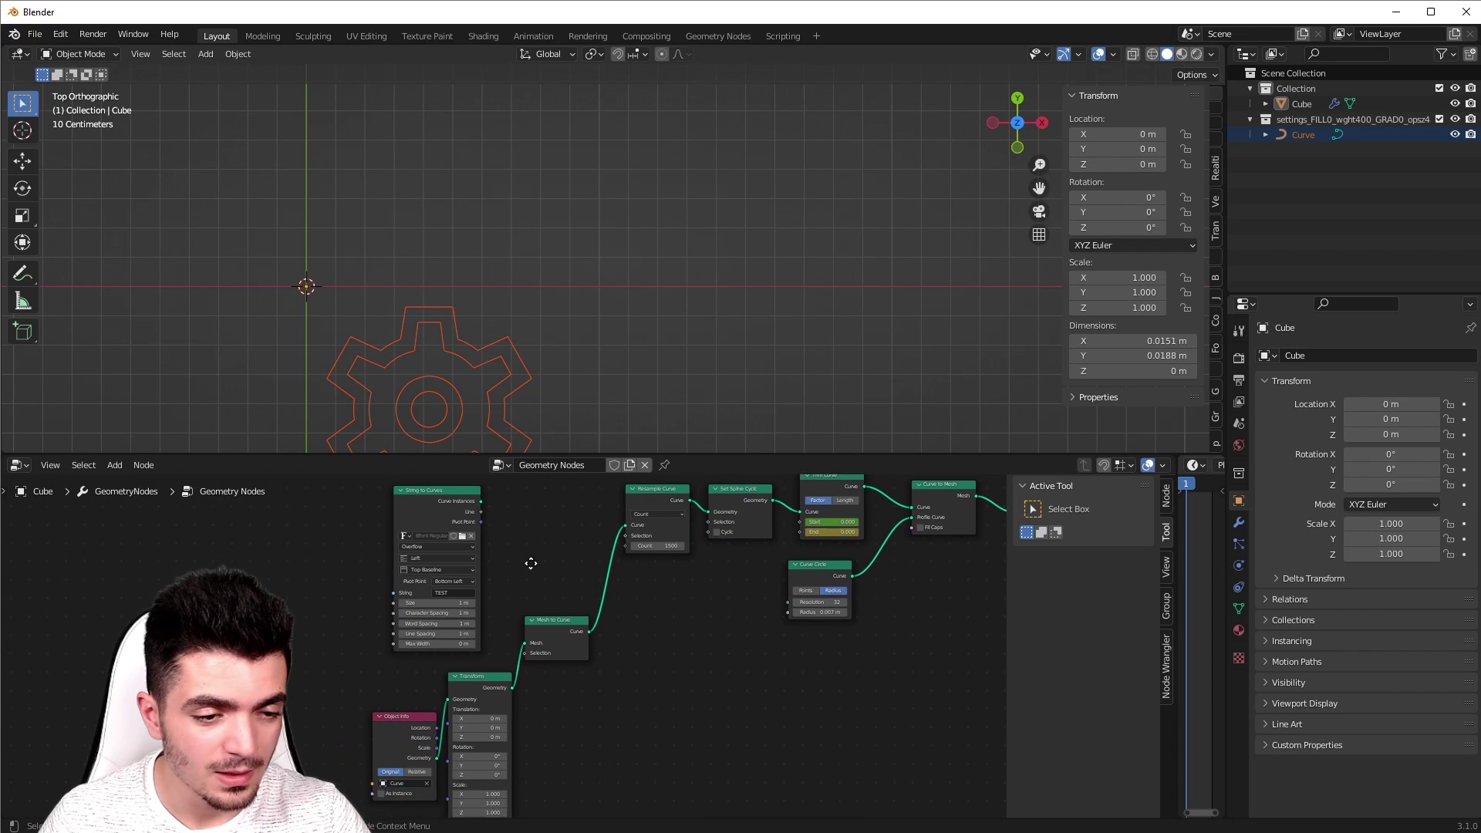
Step: Reposition the Mesh to Curve and Transform nodes to space out the gear branch
left_click_drag(552, 619, 571, 565)
left_click_drag(477, 677, 515, 658)
scroll(598, 697, "up", 2)
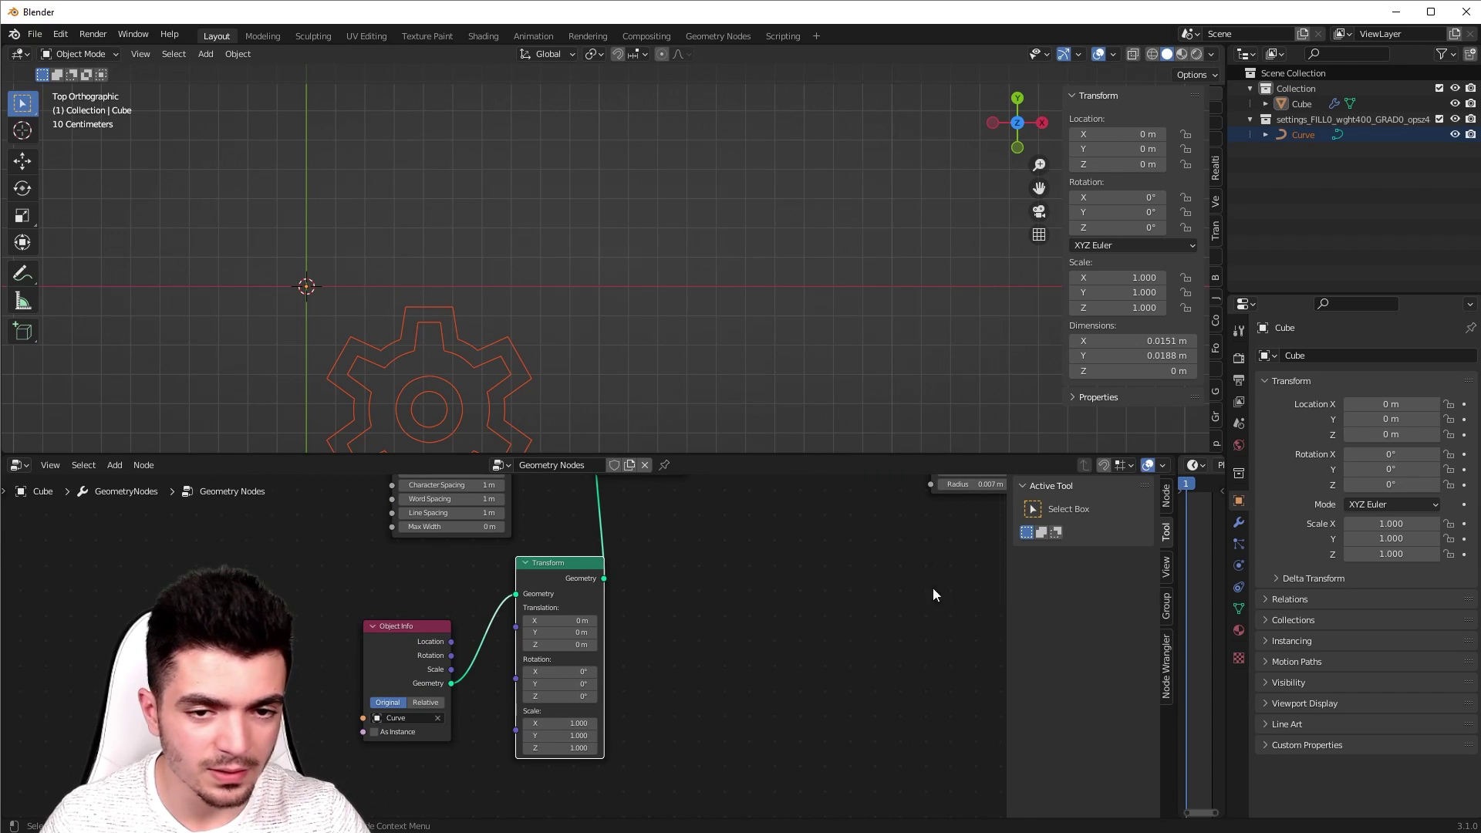
Step: Widen the timeline area and set the current frame to 140
left_click_drag(1172, 475, 673, 476)
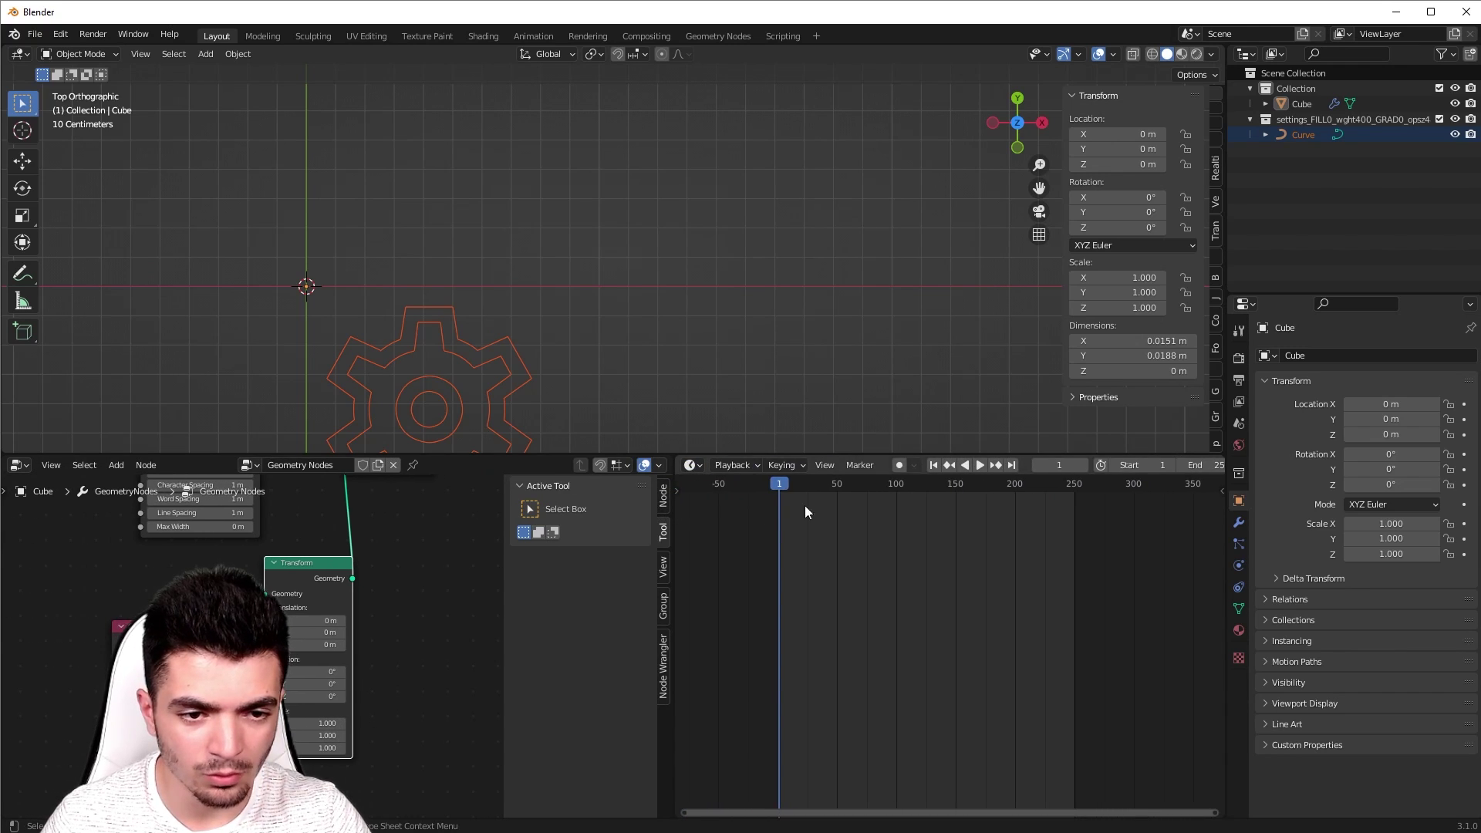
mouse_move(944, 488)
left_mouse_down()
mouse_move(990, 498)
mouse_move(919, 498)
mouse_move(944, 498)
left_mouse_up()
key("space")
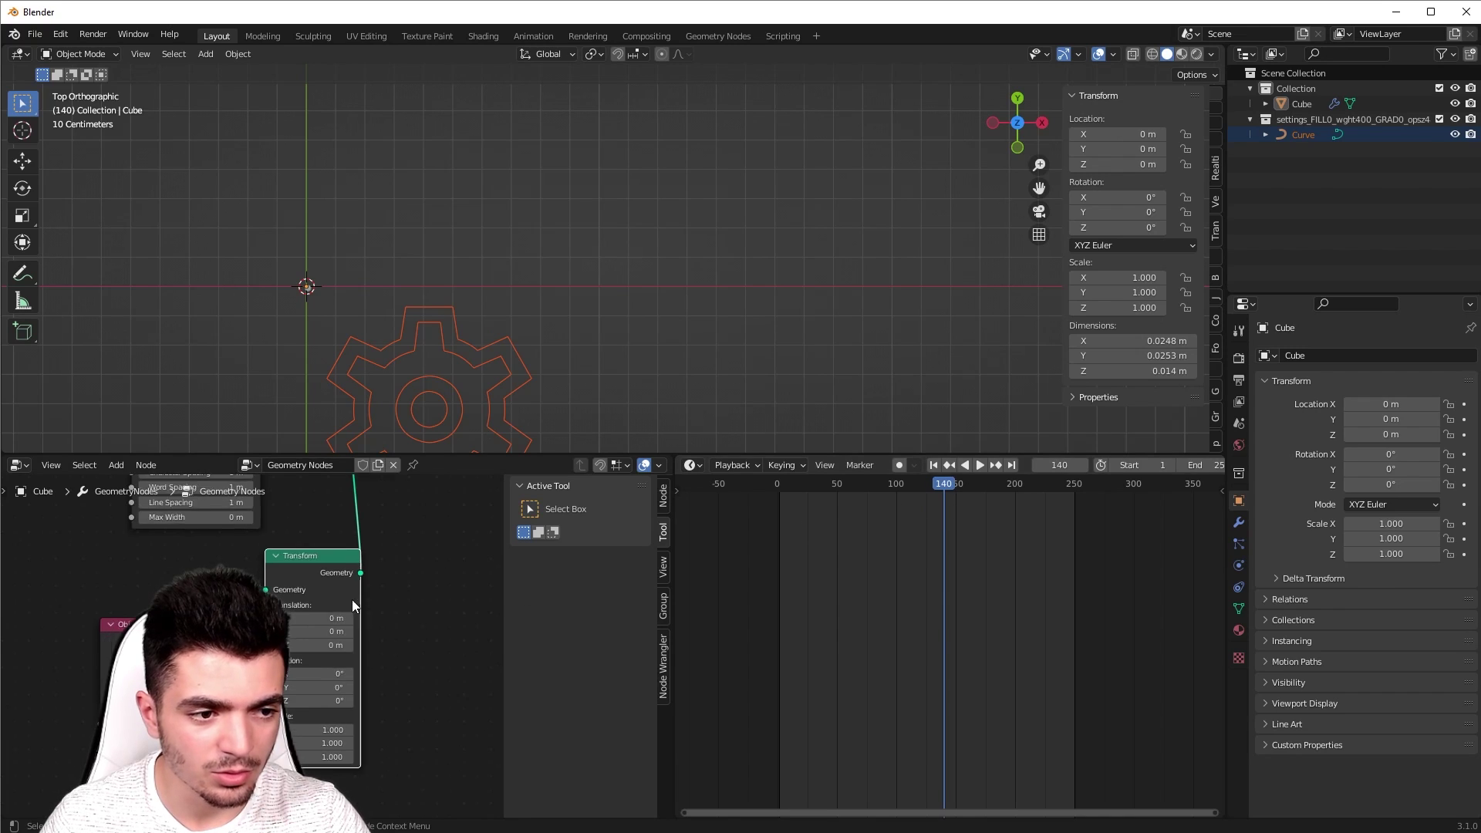
Step: Set the gear branch's Transform node scale to 28.1 on X, Y and Z, and compare the result with the original curve
scroll(351, 600, "down", 5)
middle_click_drag(351, 599, 186, 710)
middle_click_drag(433, 640, 301, 674)
scroll(354, 660, "up", 5)
scroll(363, 668, "up", 5)
scroll(345, 639, "down", 6)
scroll(346, 638, "down", 4)
middle_click_drag(200, 670, 515, 523)
scroll(346, 607, "up", 7)
middle_click_drag(345, 608, 232, 545)
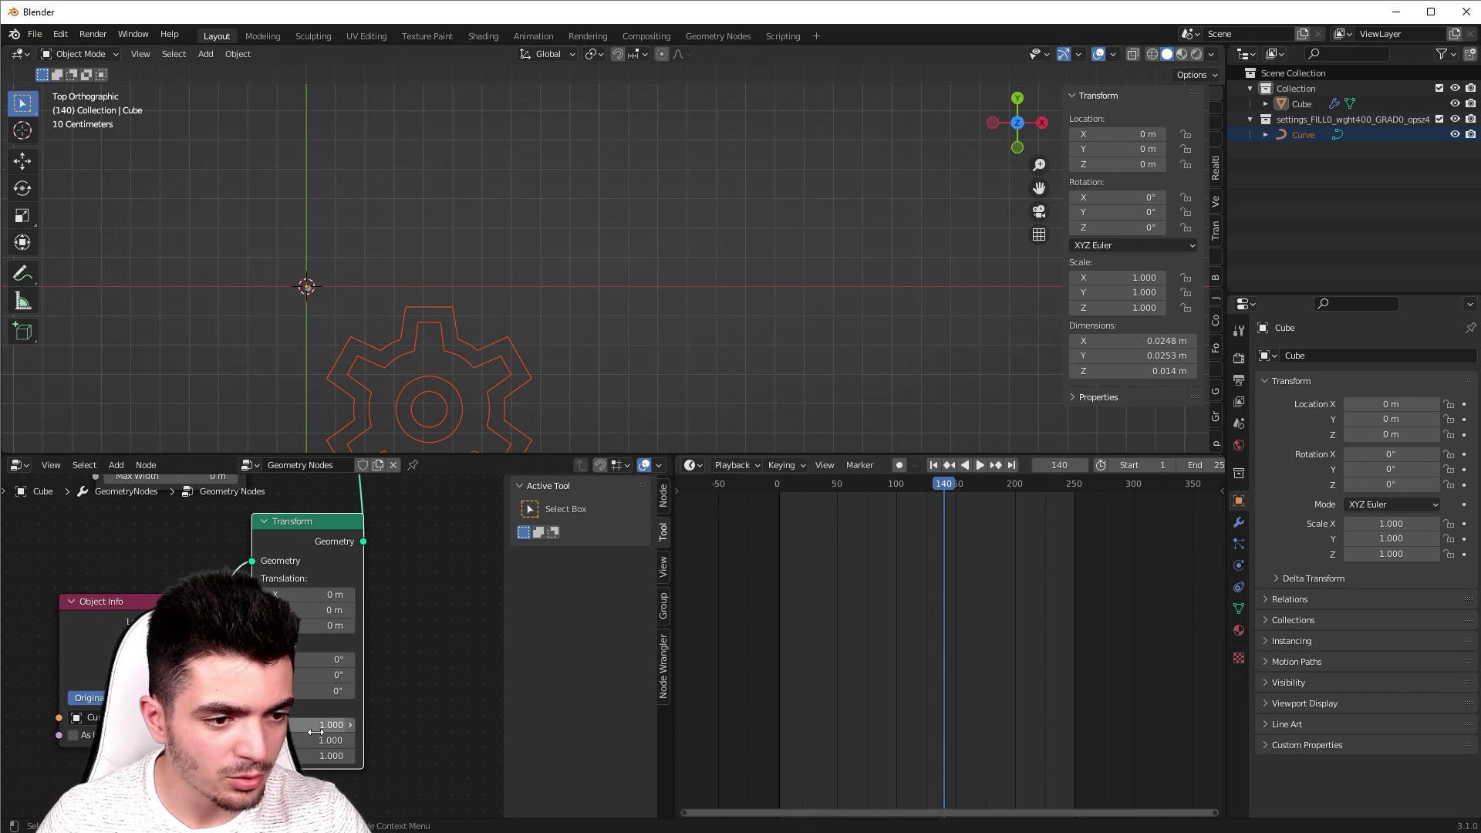
left_click_drag(309, 725, 518, 756)
middle_click_drag(456, 271, 607, 171, "shift")
scroll(494, 285, "up", 3)
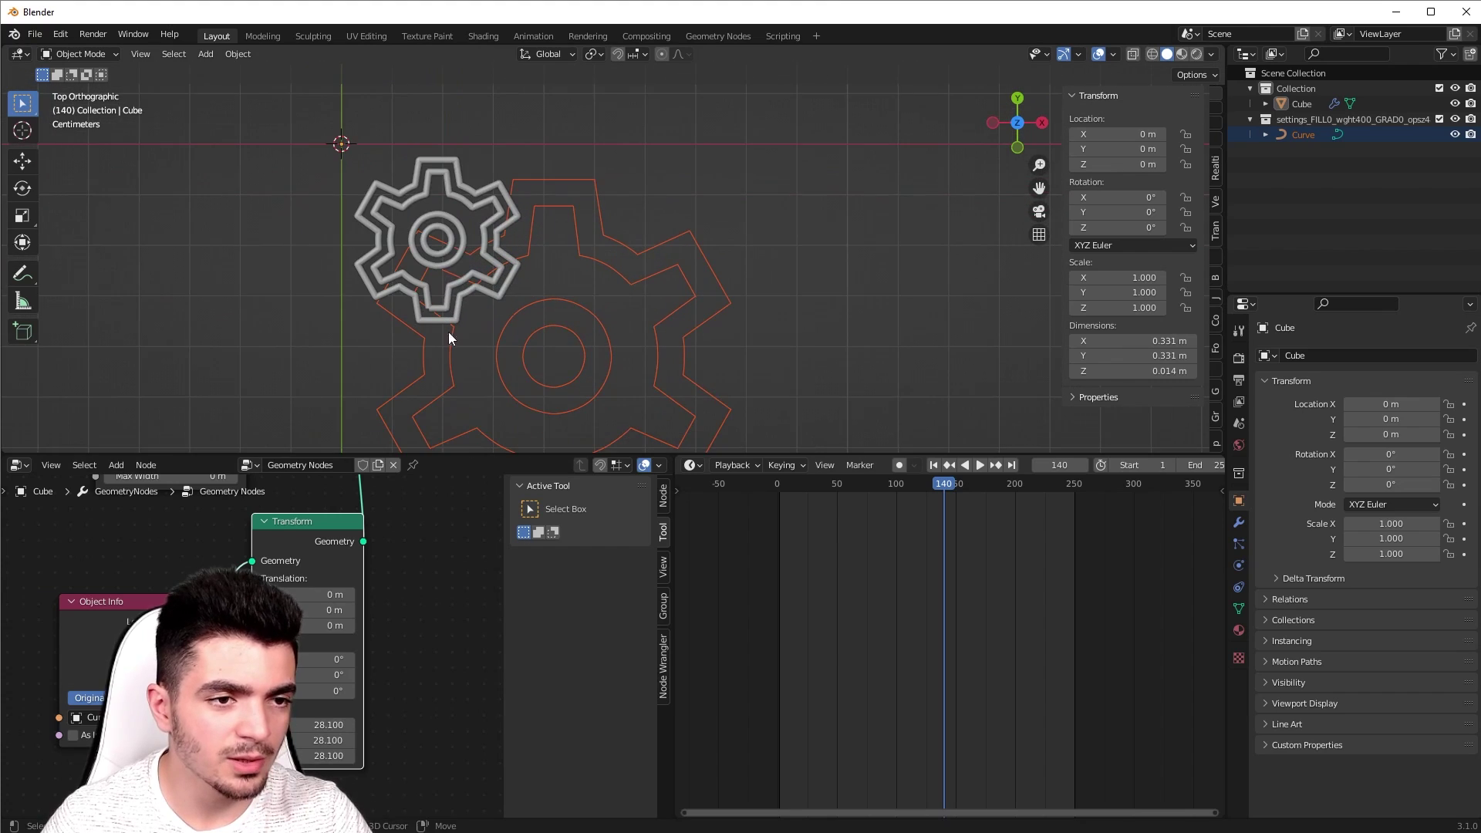
middle_click_drag(449, 333, 502, 303, "shift")
scroll(447, 231, "down", 3)
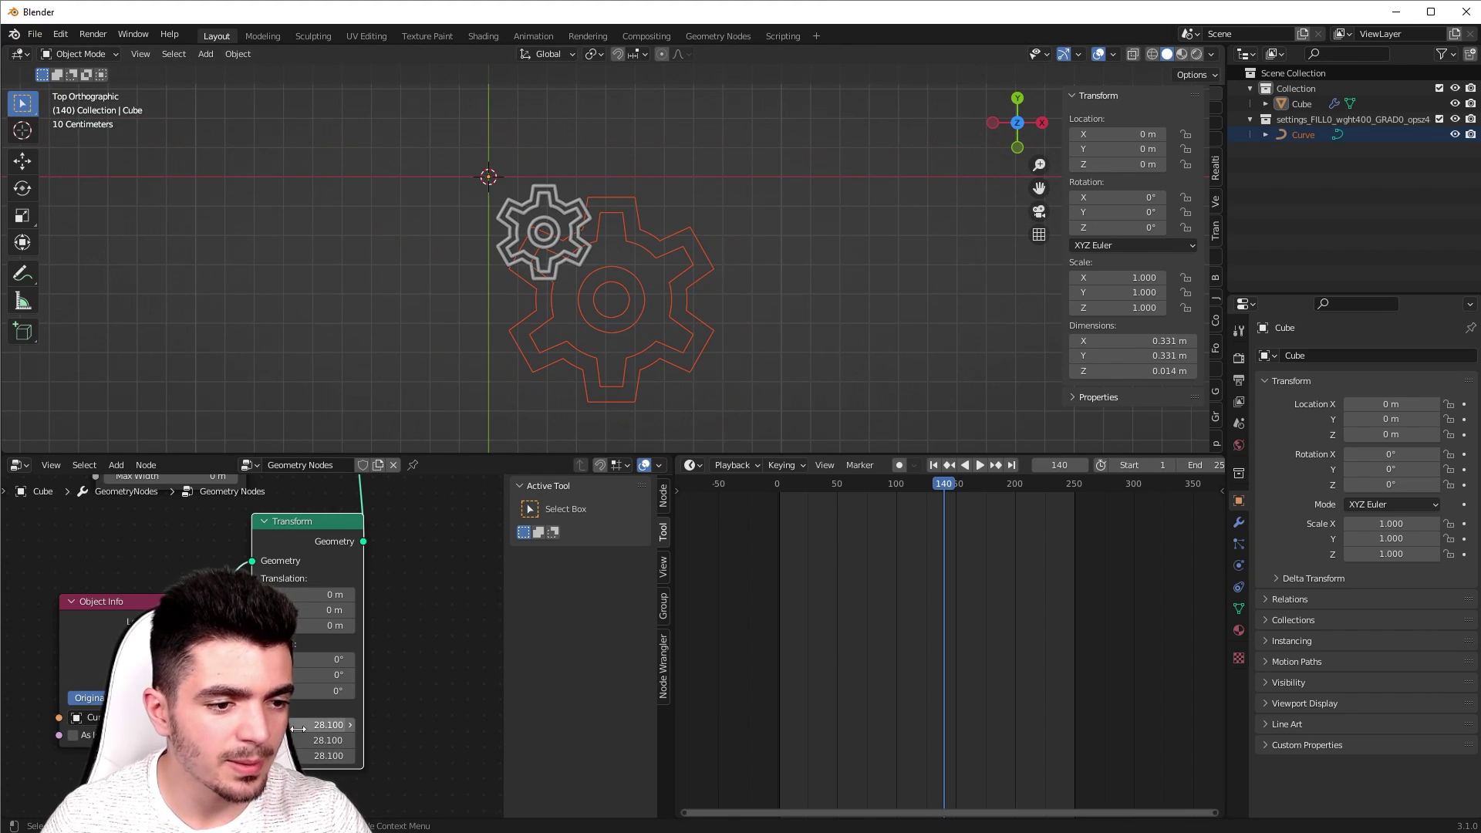
Step: Set the Transform node's X, Y and Z scale to 62.3 so the generated gear matches the original curve's size
left_click_drag(327, 725, 592, 755)
middle_click_drag(577, 305, 603, 299, "shift")
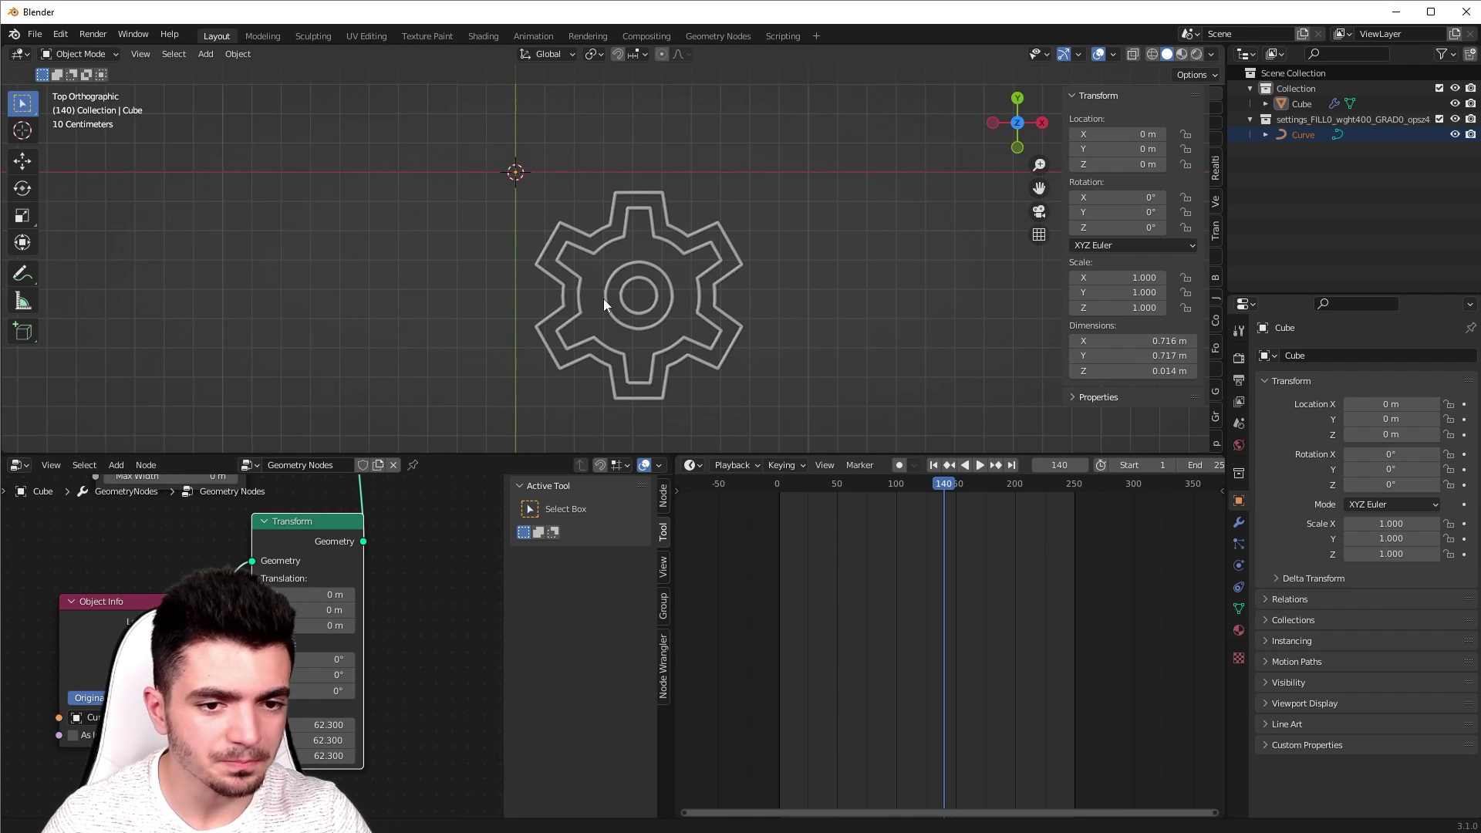
Step: Frame the gear and scrub the timeline back to frame 111 to preview its trim animation
scroll(609, 302, "up", 2)
middle_click_drag(732, 354, 714, 310, "shift")
left_click_drag(941, 489, 910, 509)
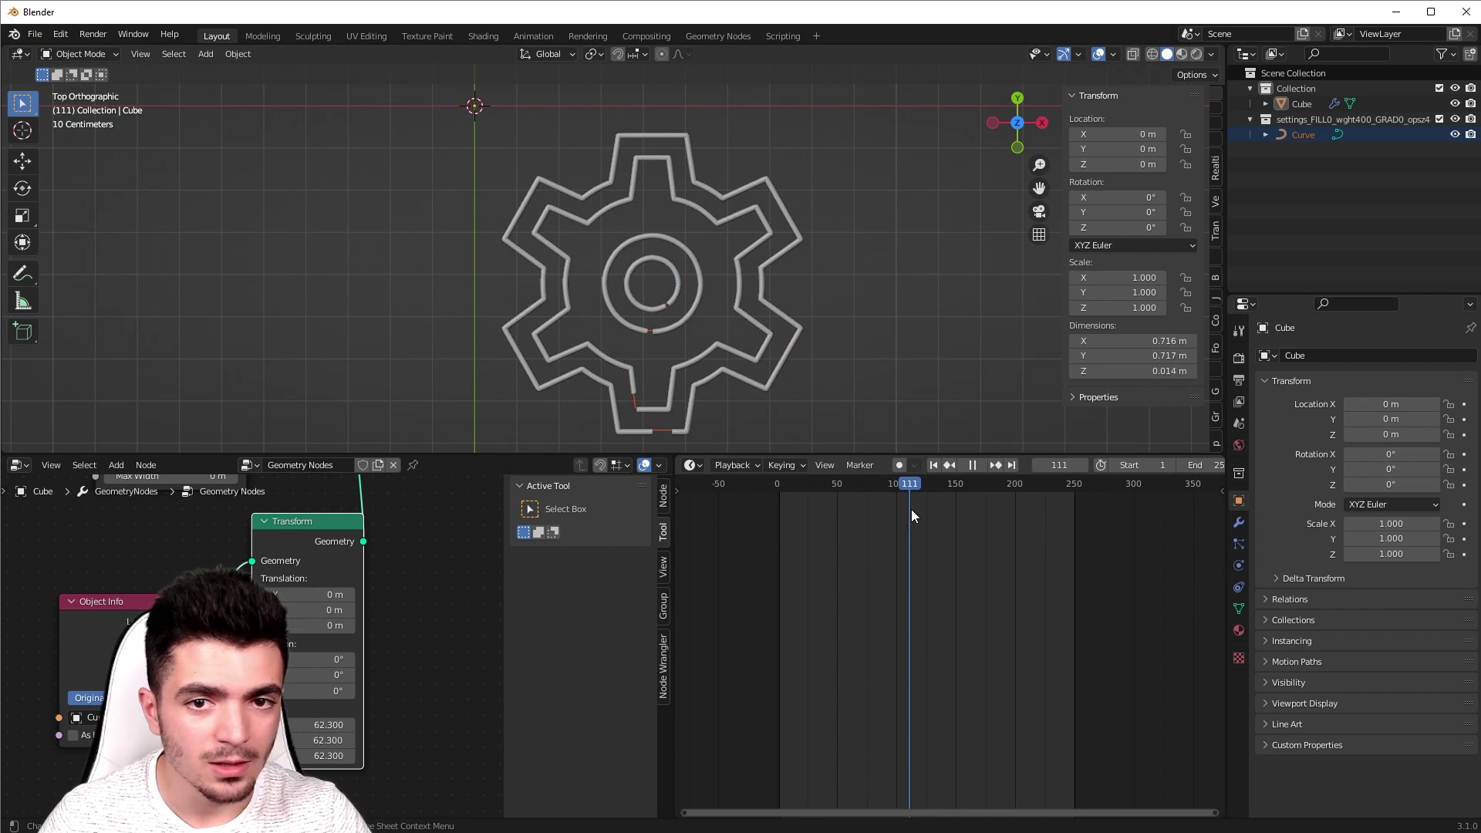
Step: Hide the original gear curve in the viewport, and play the trim animation from frame 0, stopping at frame 147
left_click(1455, 135)
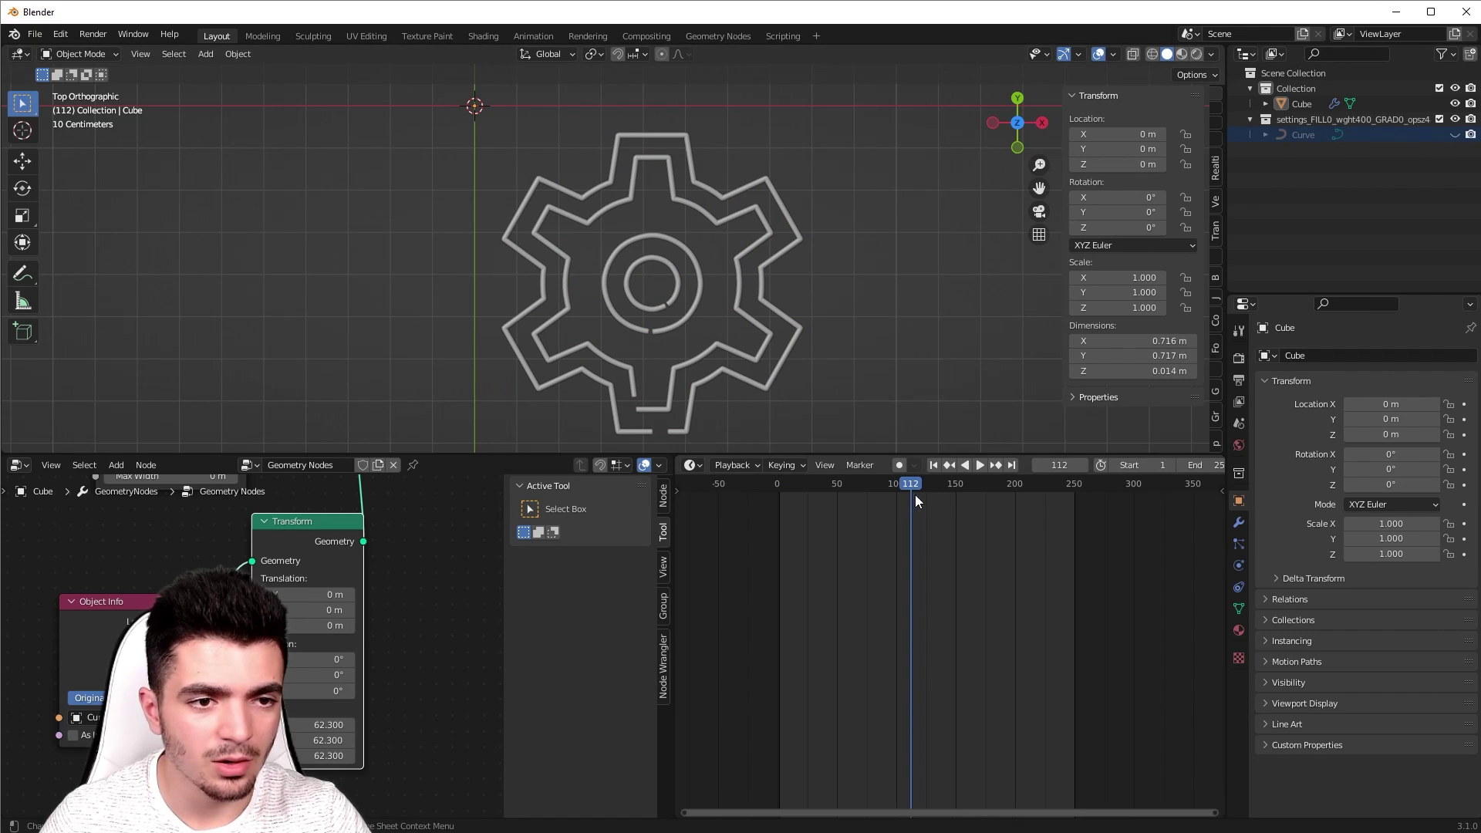
left_click_drag(901, 483, 719, 489)
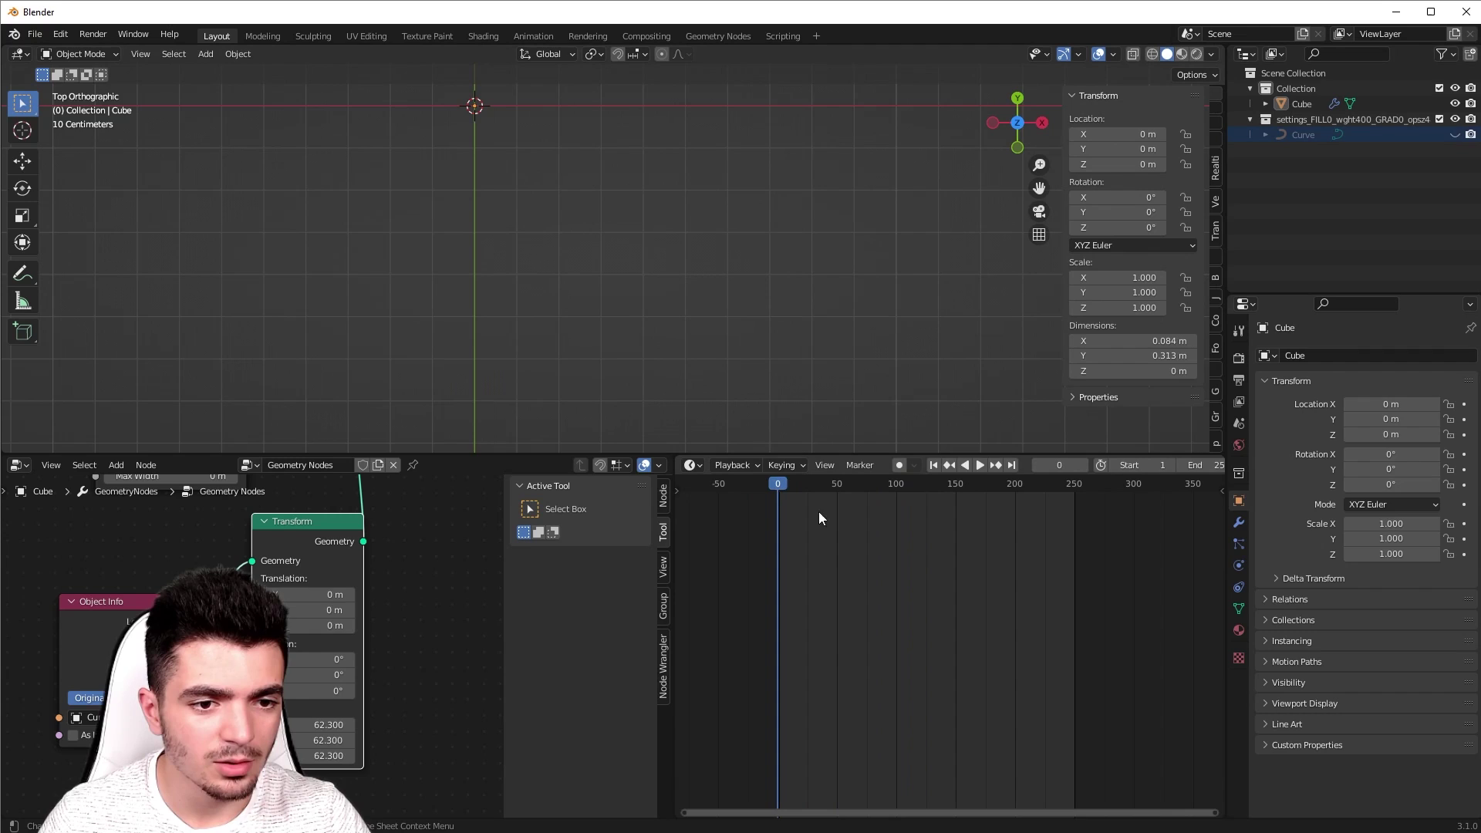
left_click(979, 466)
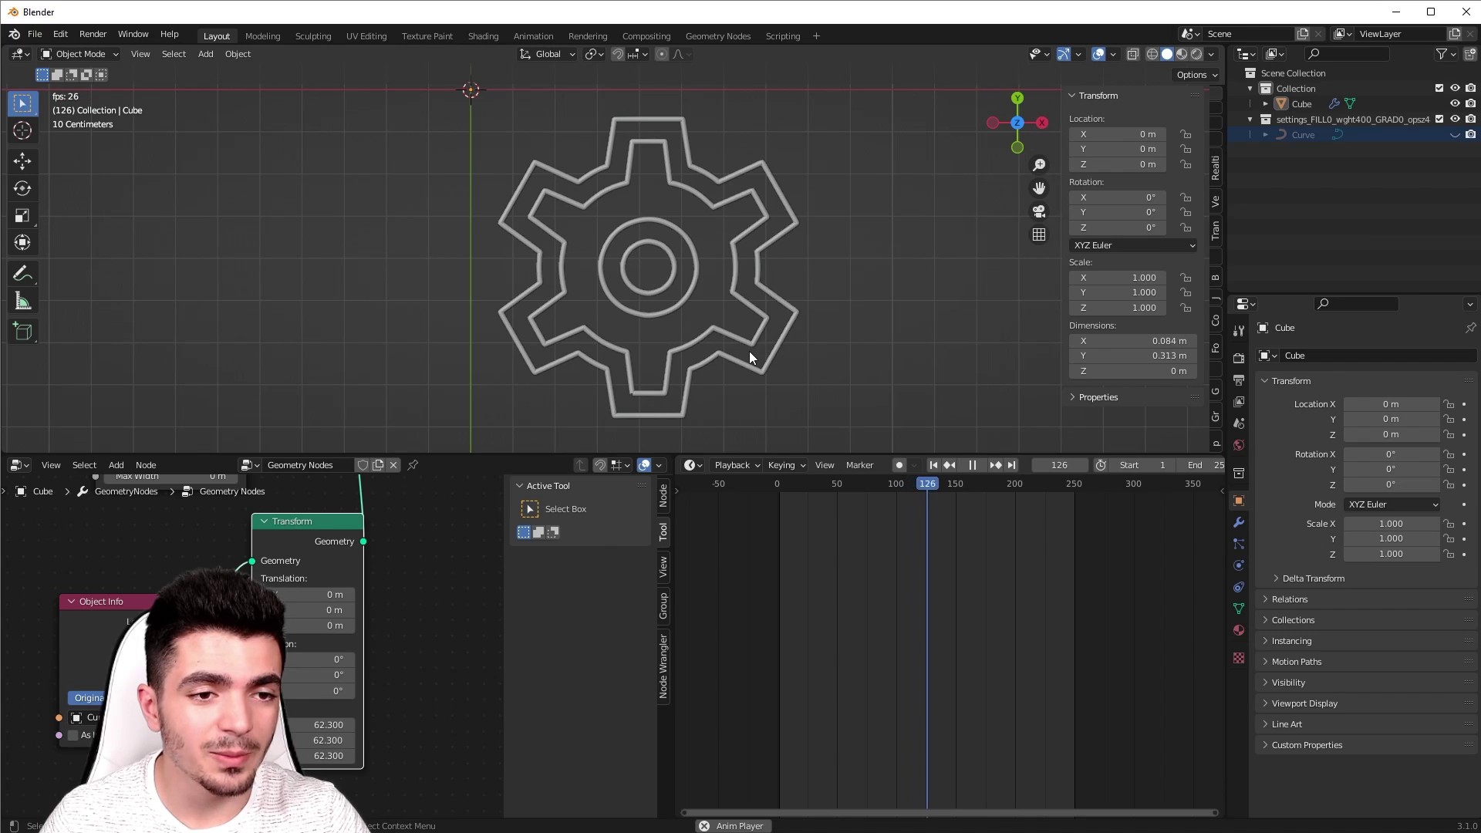
key("space")
mouse_move(944, 487)
left_mouse_down()
mouse_move(812, 480)
mouse_move(951, 497)
left_mouse_up()
Step: Show the Cube's modifier settings and widen the node editor over the timeline area
left_click(1239, 524)
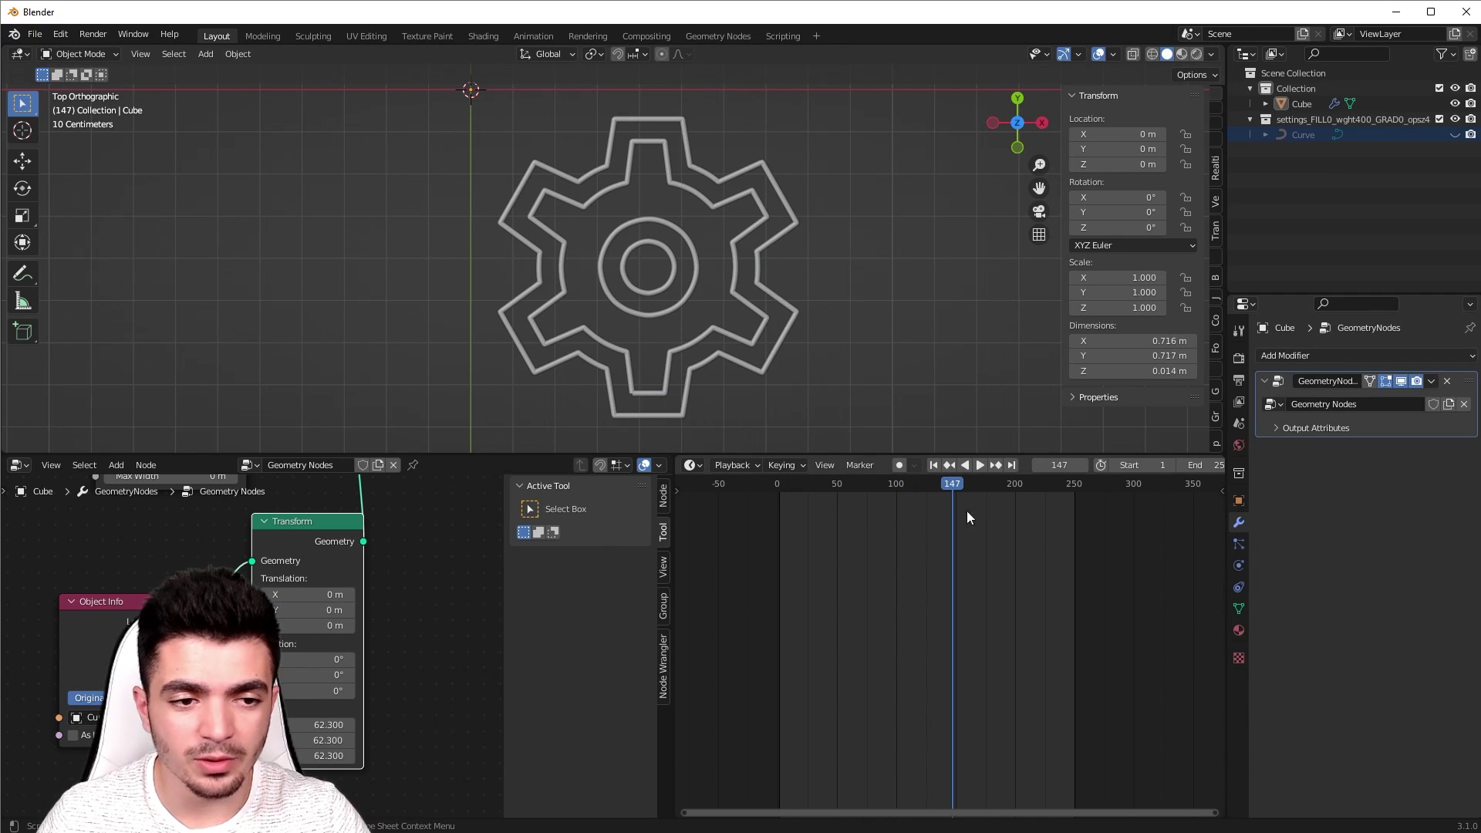
left_click_drag(673, 474, 1115, 475)
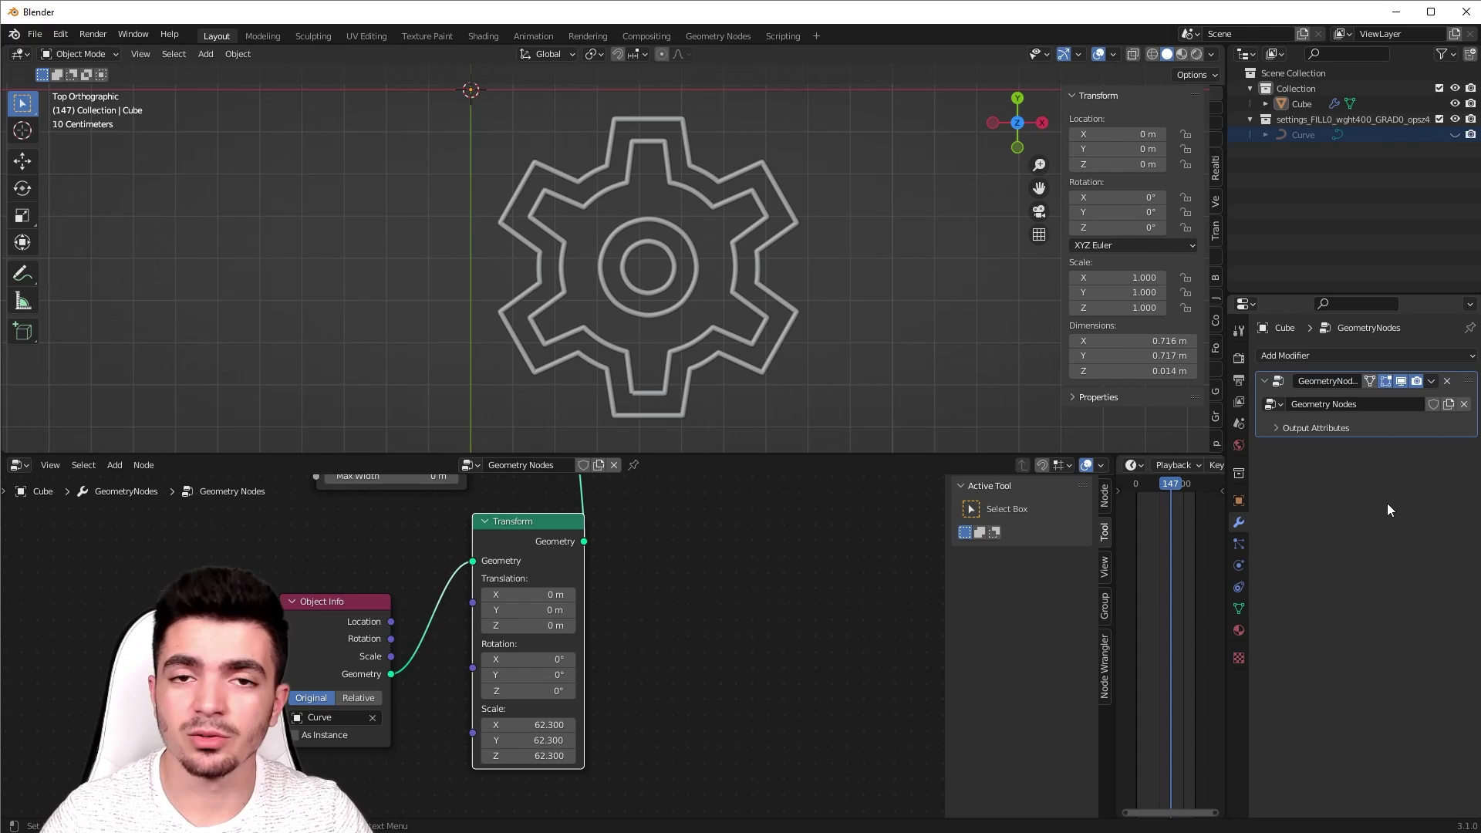
scroll(659, 567, "down", 2)
scroll(432, 689, "down", 3)
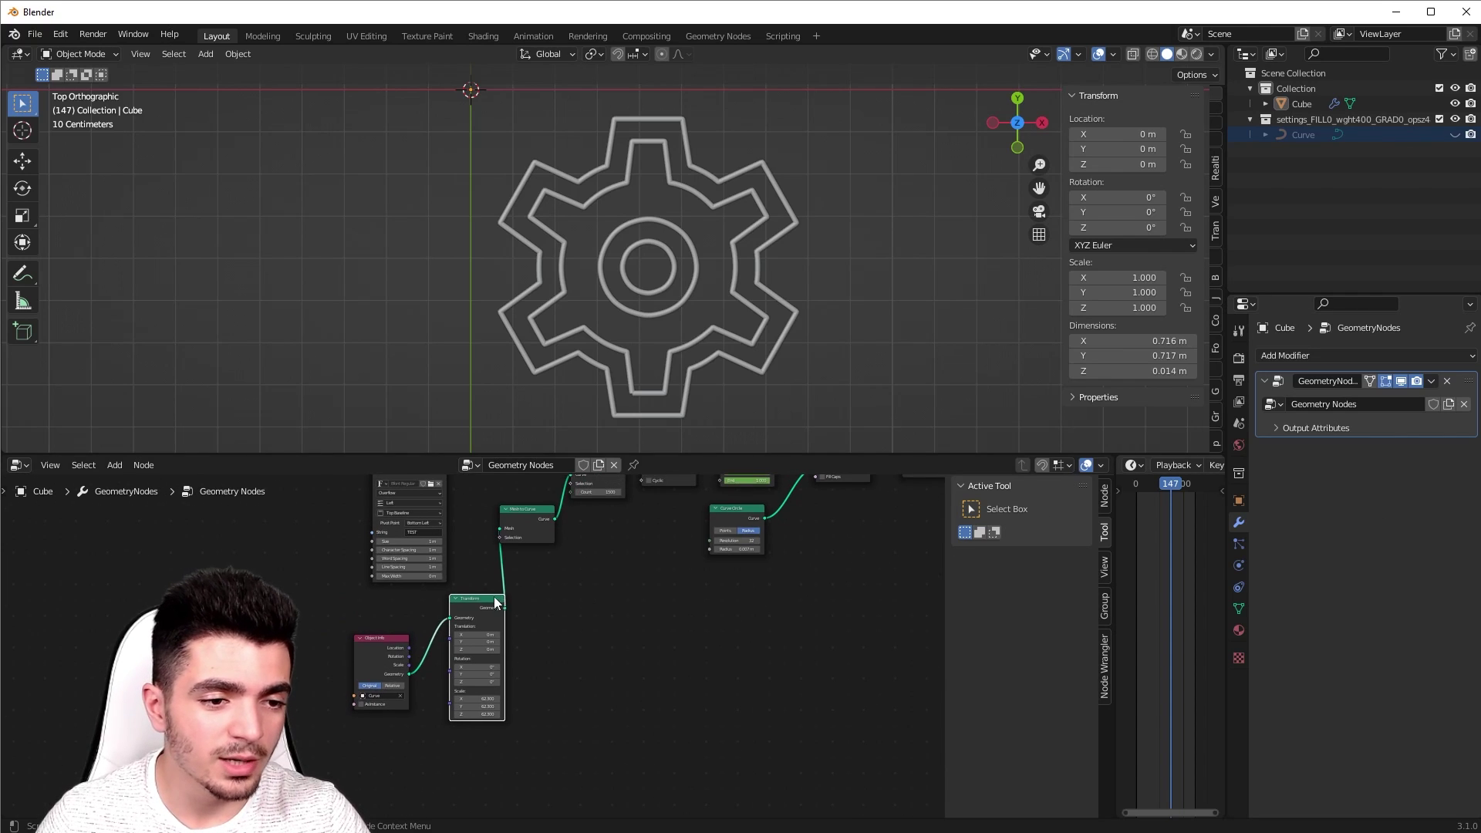
left_click_drag(493, 597, 475, 594)
Step: Examine the node tree from the text and gear sources through resampling and trimming to the group output
middle_click_drag(654, 522, 556, 664)
scroll(557, 664, "up", 4)
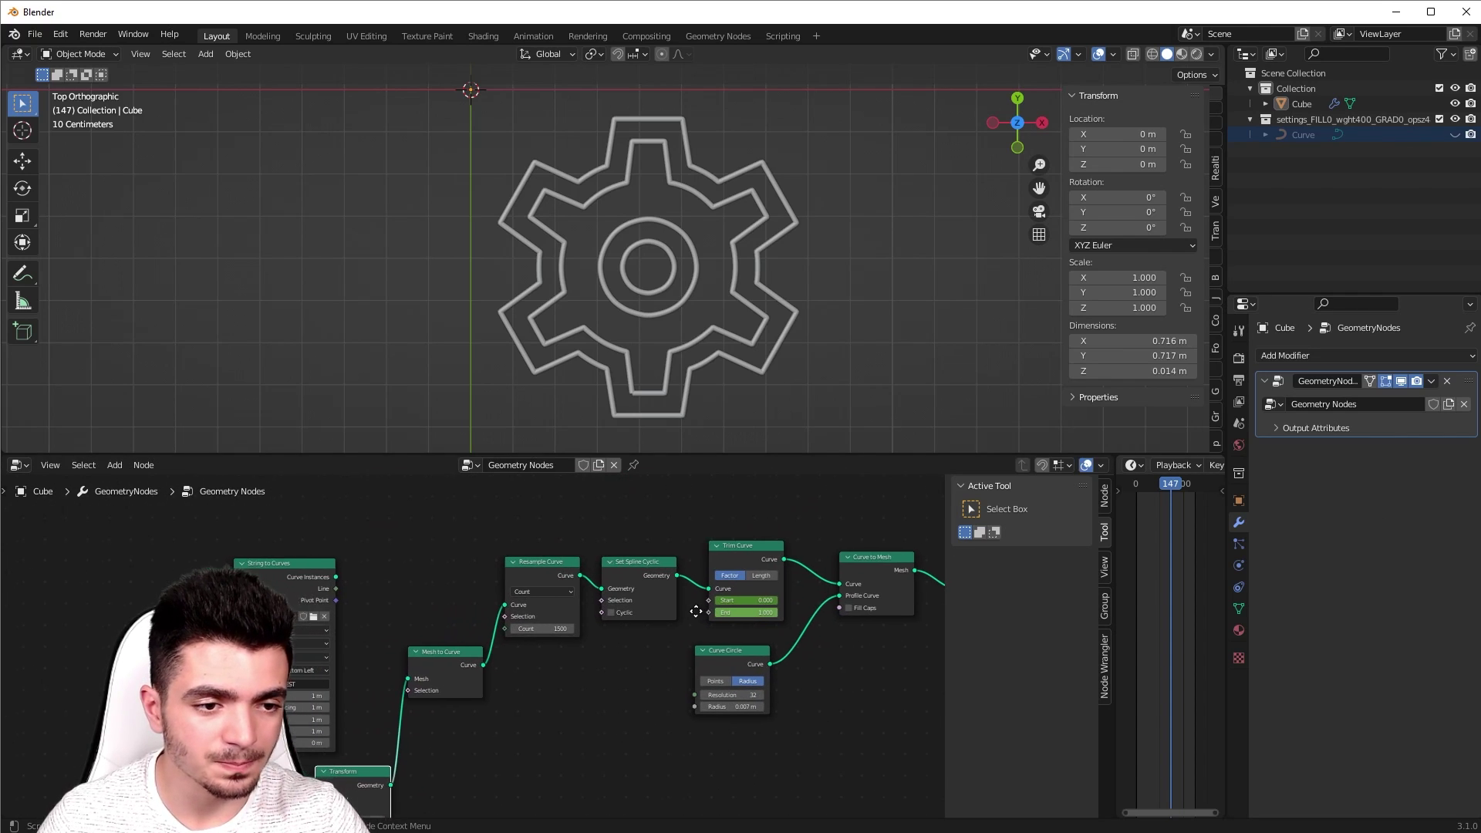
middle_click_drag(776, 576, 640, 589)
scroll(618, 645, "up", 1)
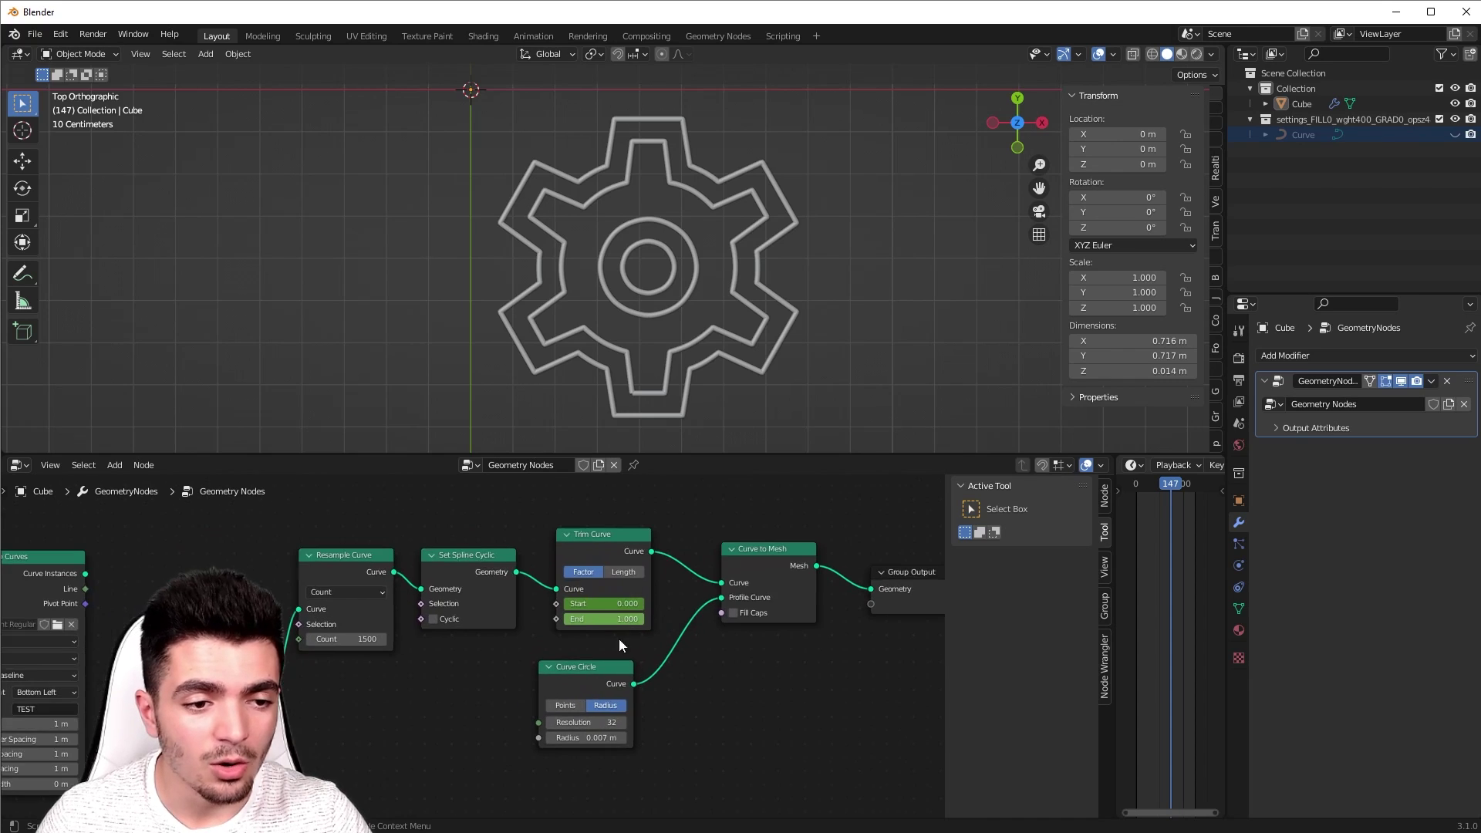
middle_click_drag(715, 639, 539, 609)
scroll(539, 607, "up", 2)
middle_click_drag(305, 614, 574, 592)
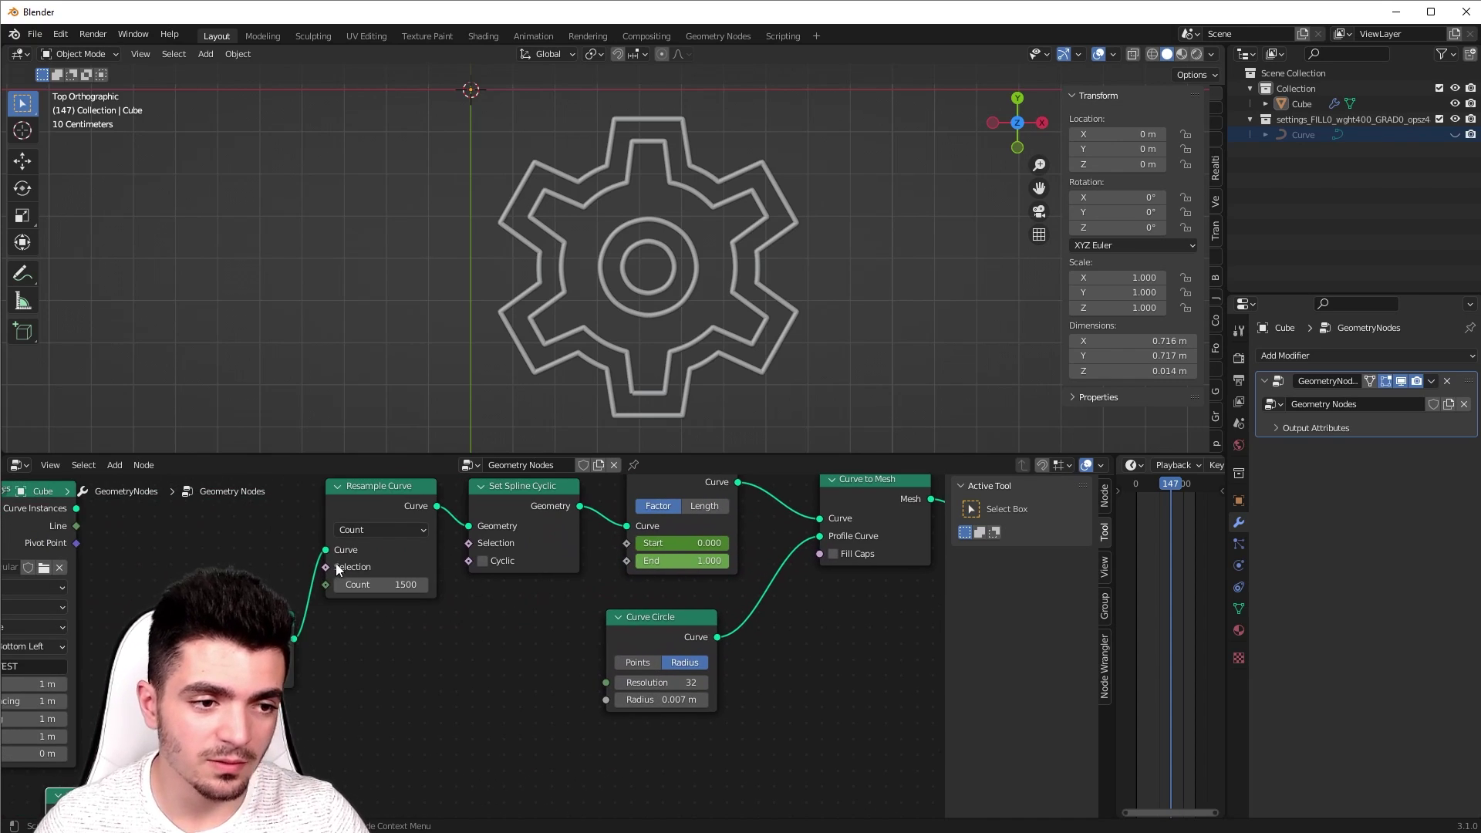
middle_click_drag(422, 602, 597, 644)
scroll(568, 659, "down", 1)
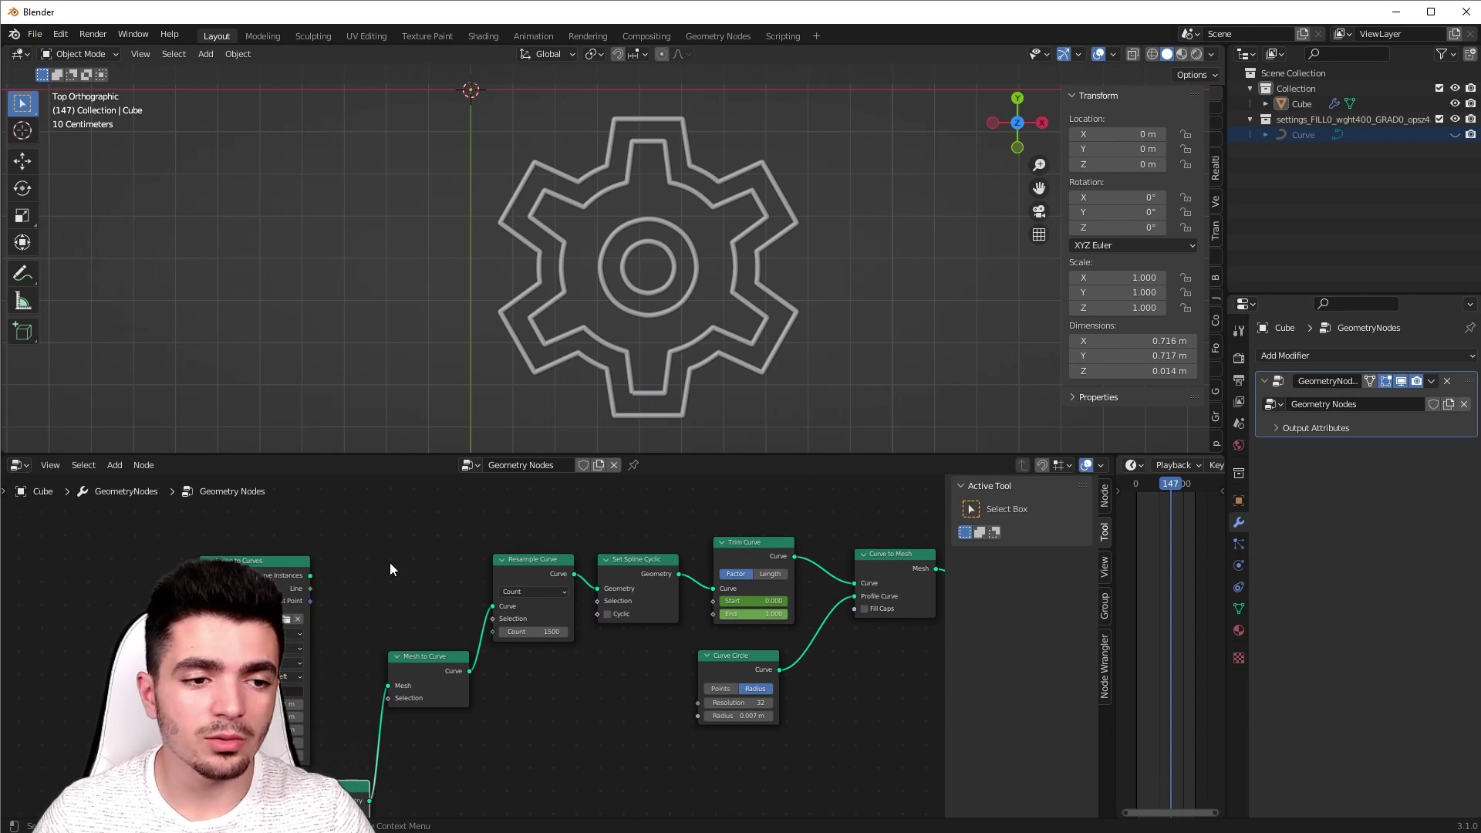
scroll(382, 551, "down", 5)
middle_click_drag(334, 553, 424, 492)
scroll(683, 627, "down", 5)
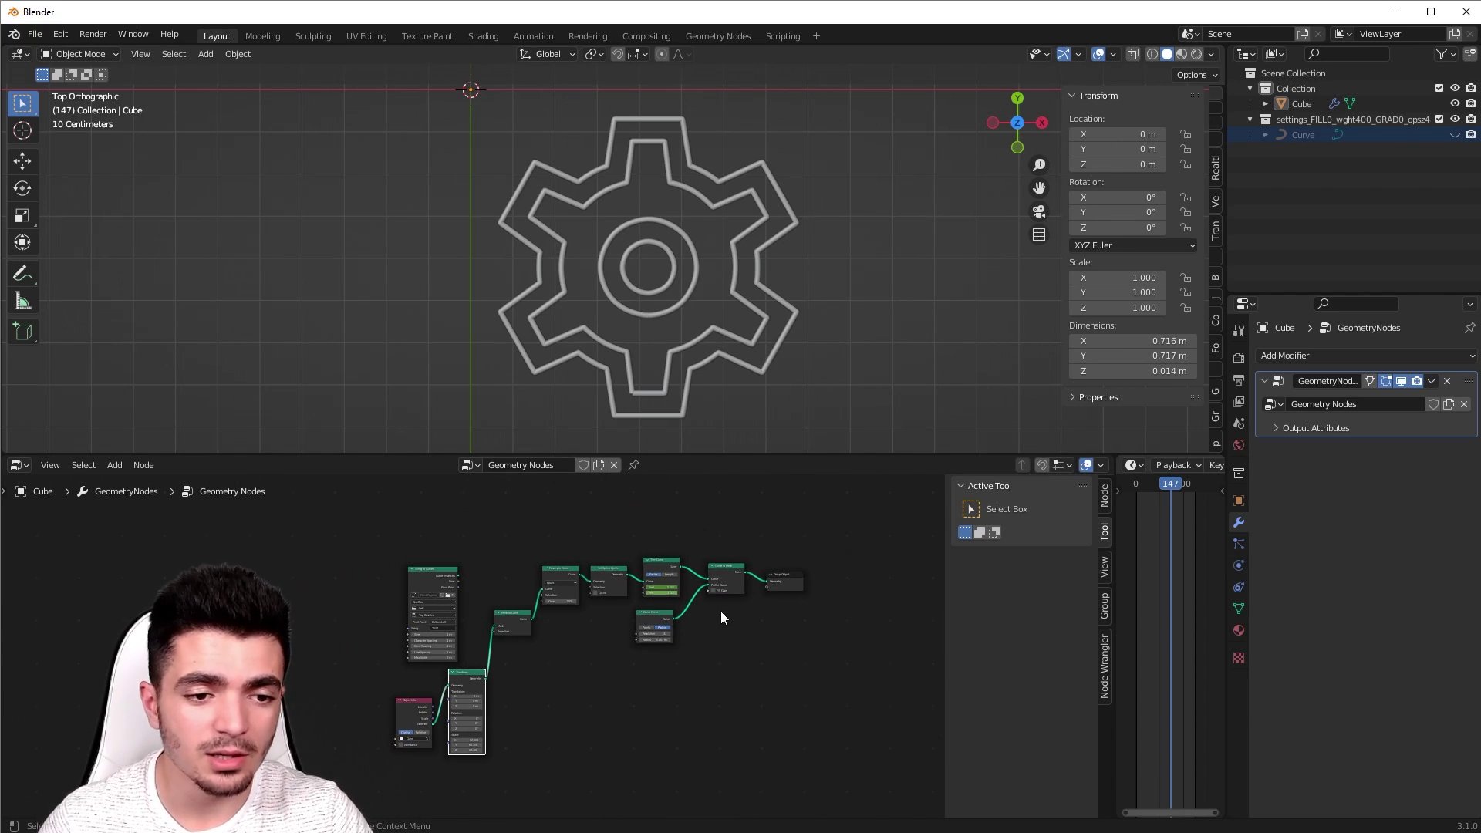
scroll(721, 611, "up", 2)
middle_click_drag(728, 597, 560, 681)
scroll(467, 653, "up", 8)
middle_click_drag(657, 675, 708, 625)
scroll(605, 693, "down", 10)
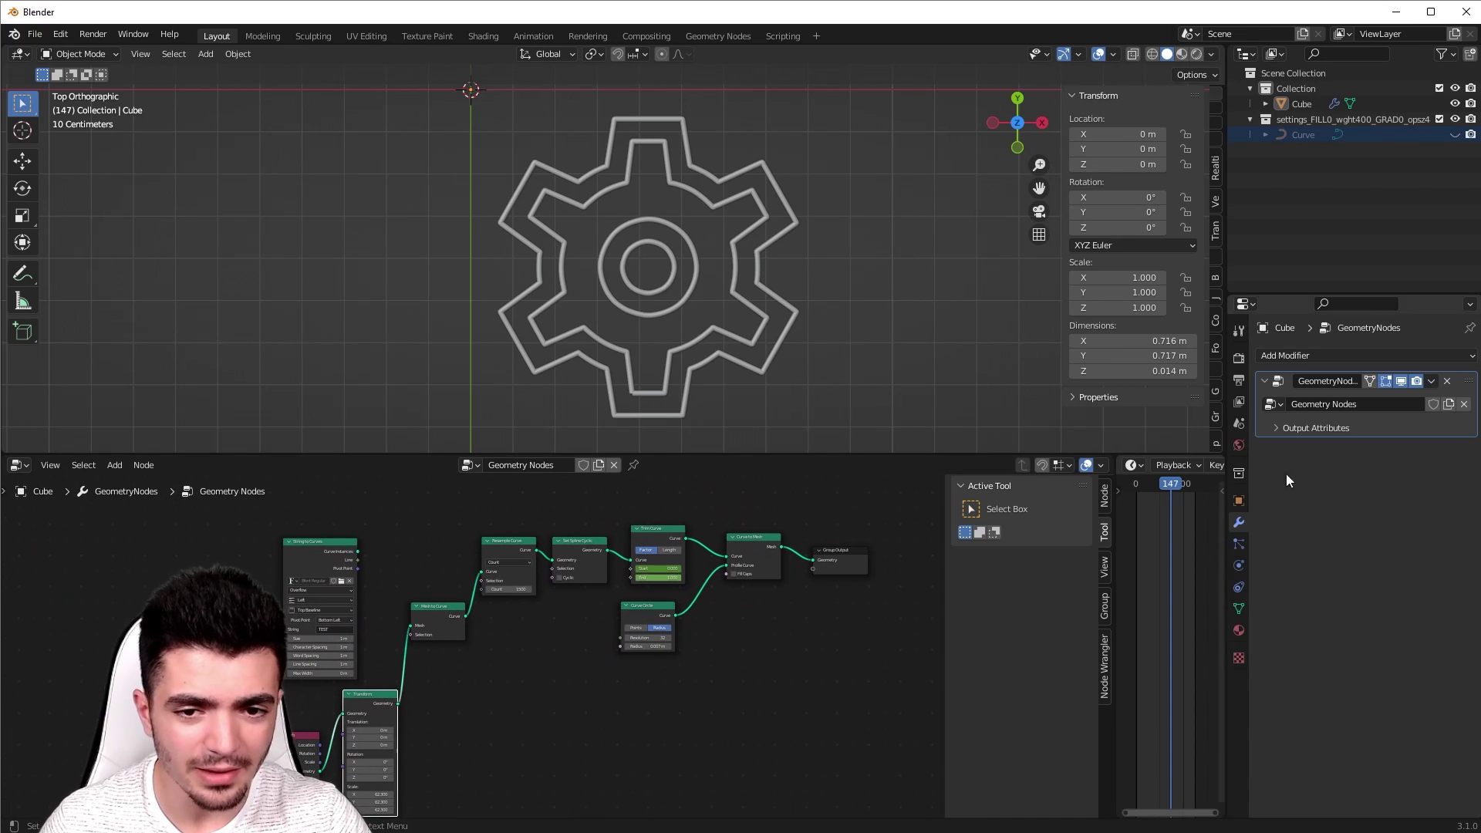
middle_click_drag(555, 644, 752, 610)
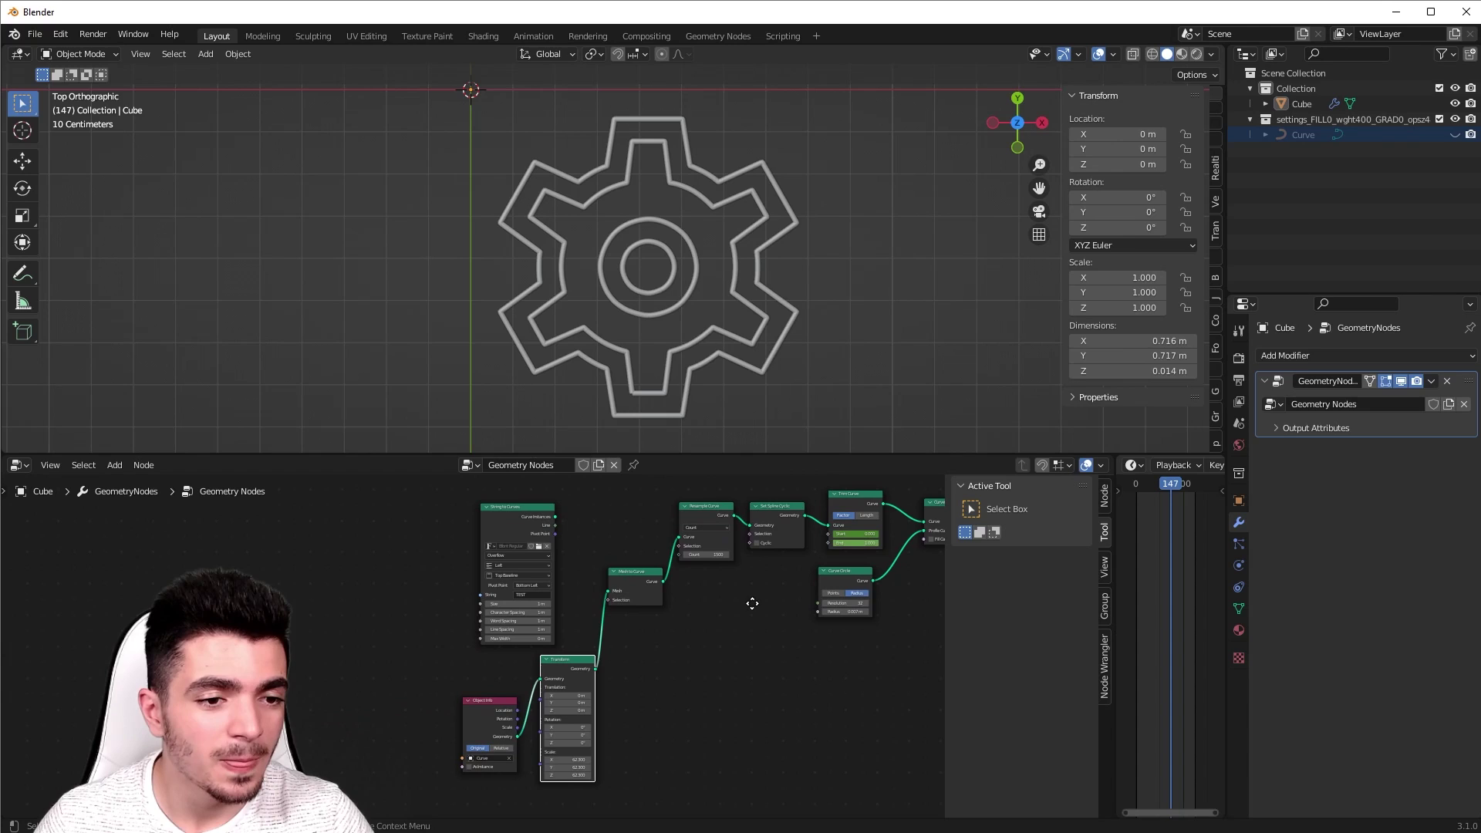
Step: Spread out the String to Curves, Object Info, Transform and Mesh to Curve nodes to make room before Resample Curve
left_click(520, 516)
left_click_drag(520, 517, 353, 518)
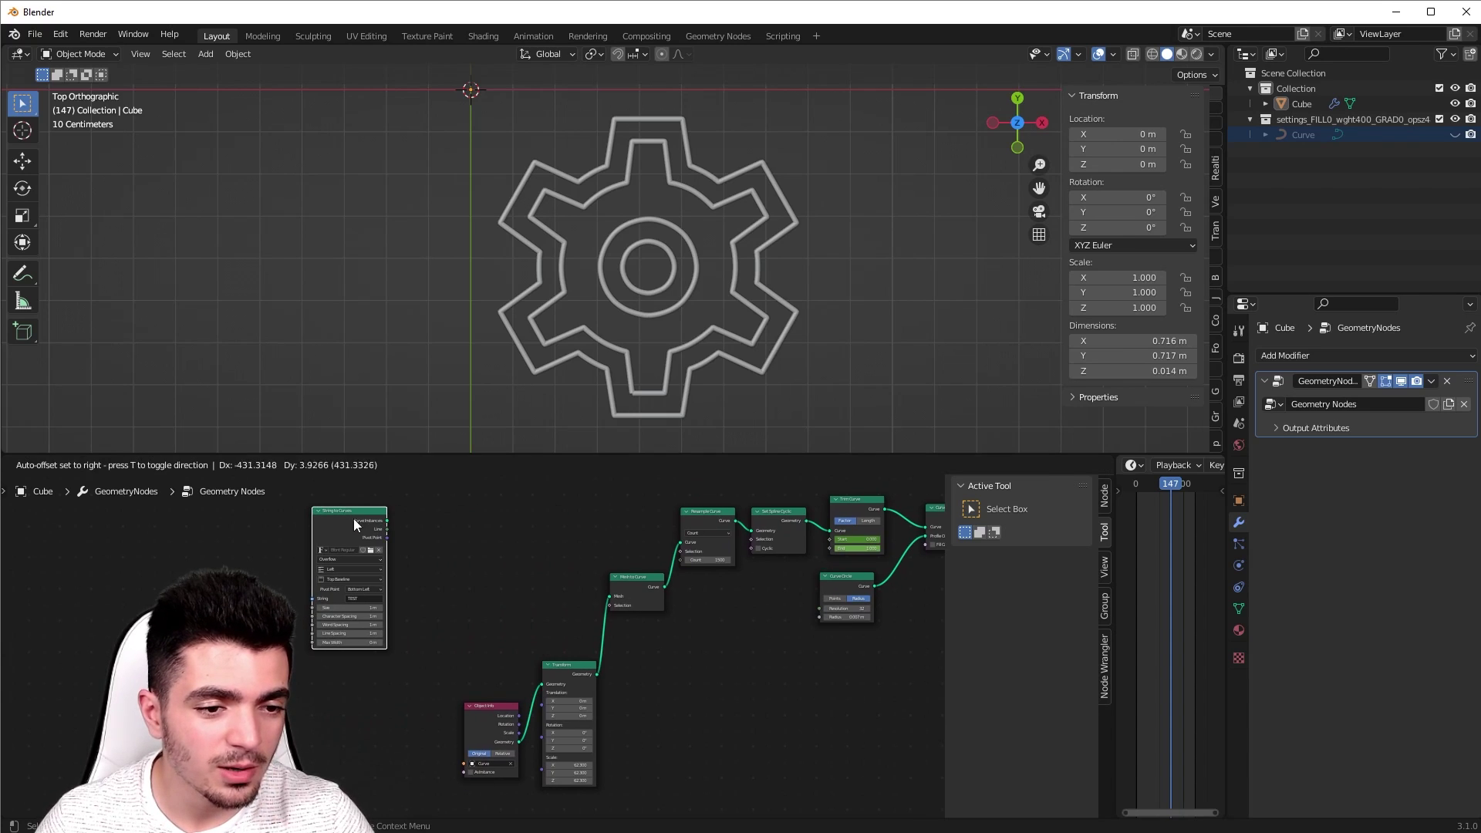
left_click_drag(446, 597, 601, 775)
left_click_drag(570, 665, 516, 662)
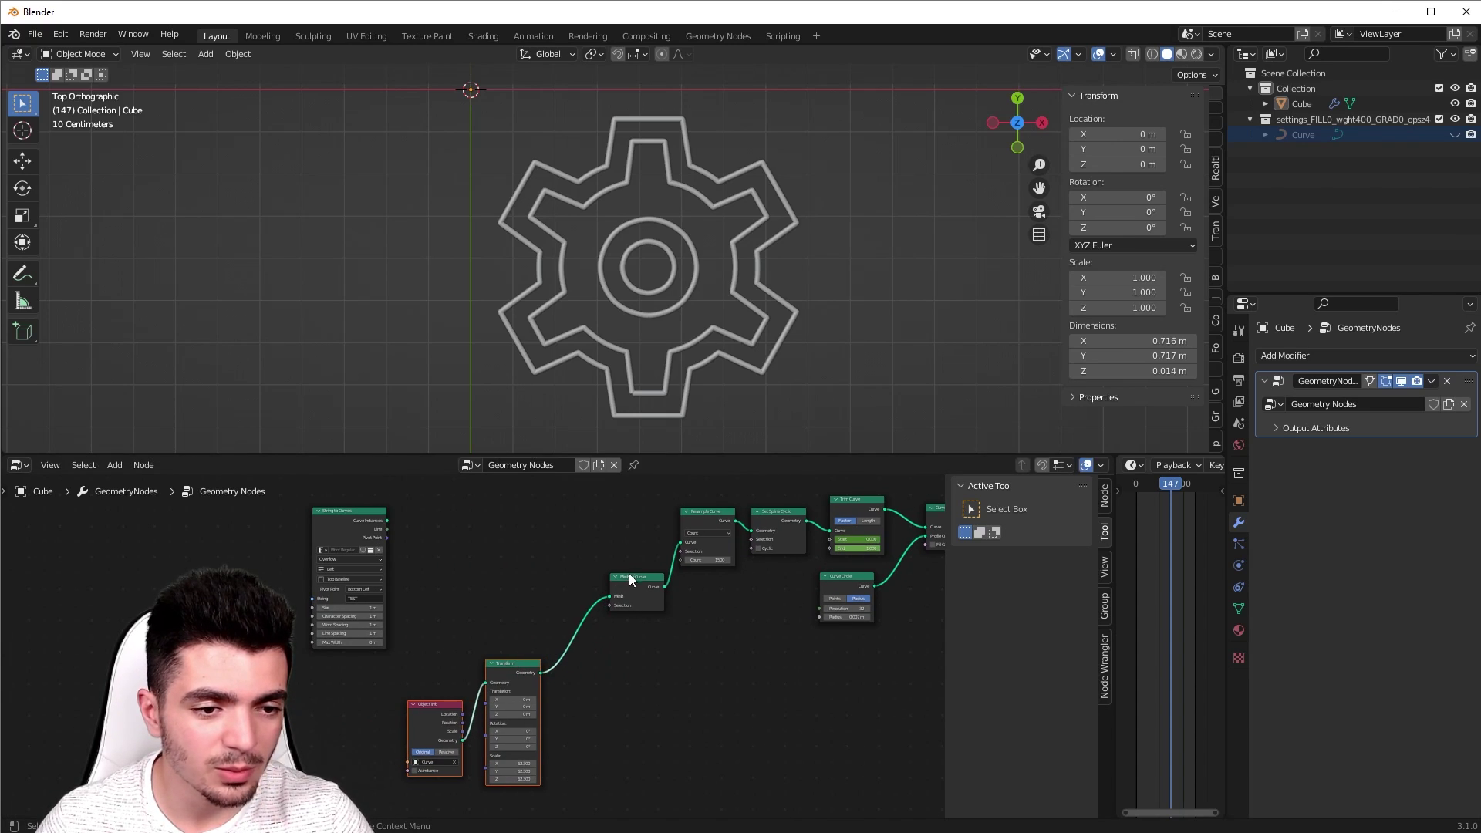
left_click_drag(638, 579, 595, 599)
left_click(570, 565)
Step: Add a Join Geometry node before Resample Curve and connect its Geometry output to the Curve input
scroll(558, 579, "up", 4)
middle_click_drag(556, 580, 553, 639)
key("shift+a")
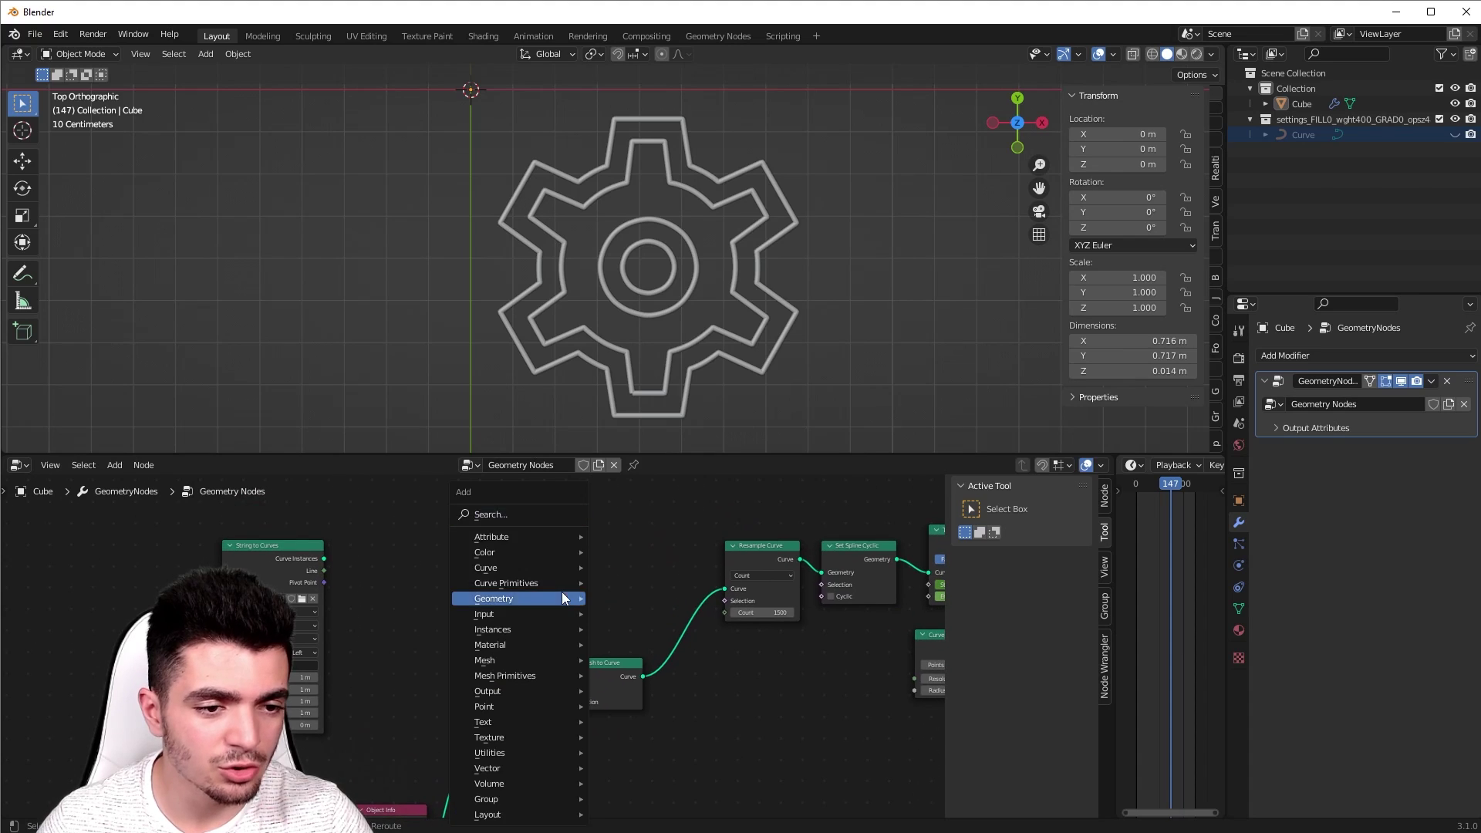
left_click(516, 514)
type("j")
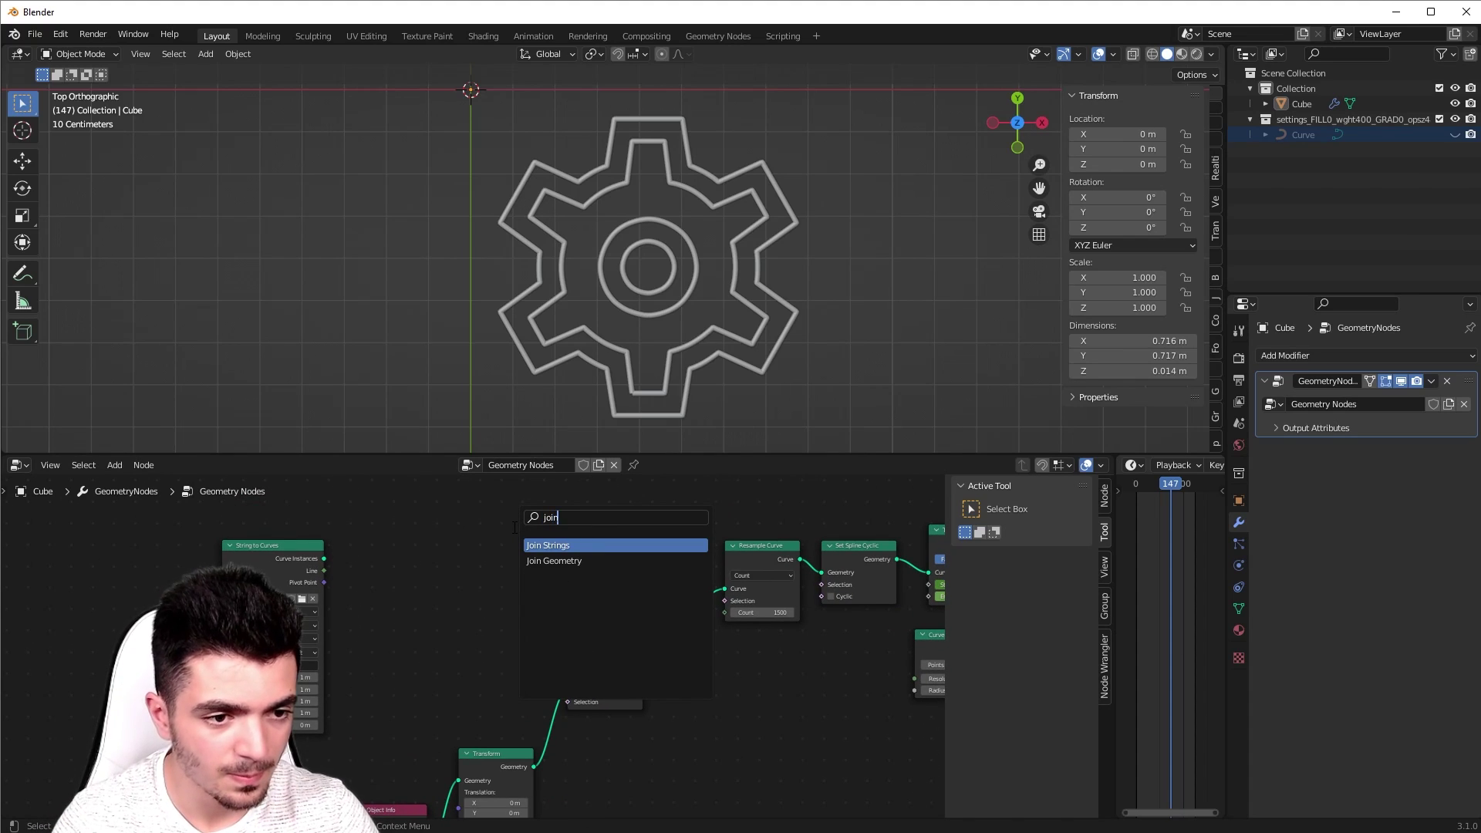
type("oin")
left_click(559, 560)
left_click(572, 575)
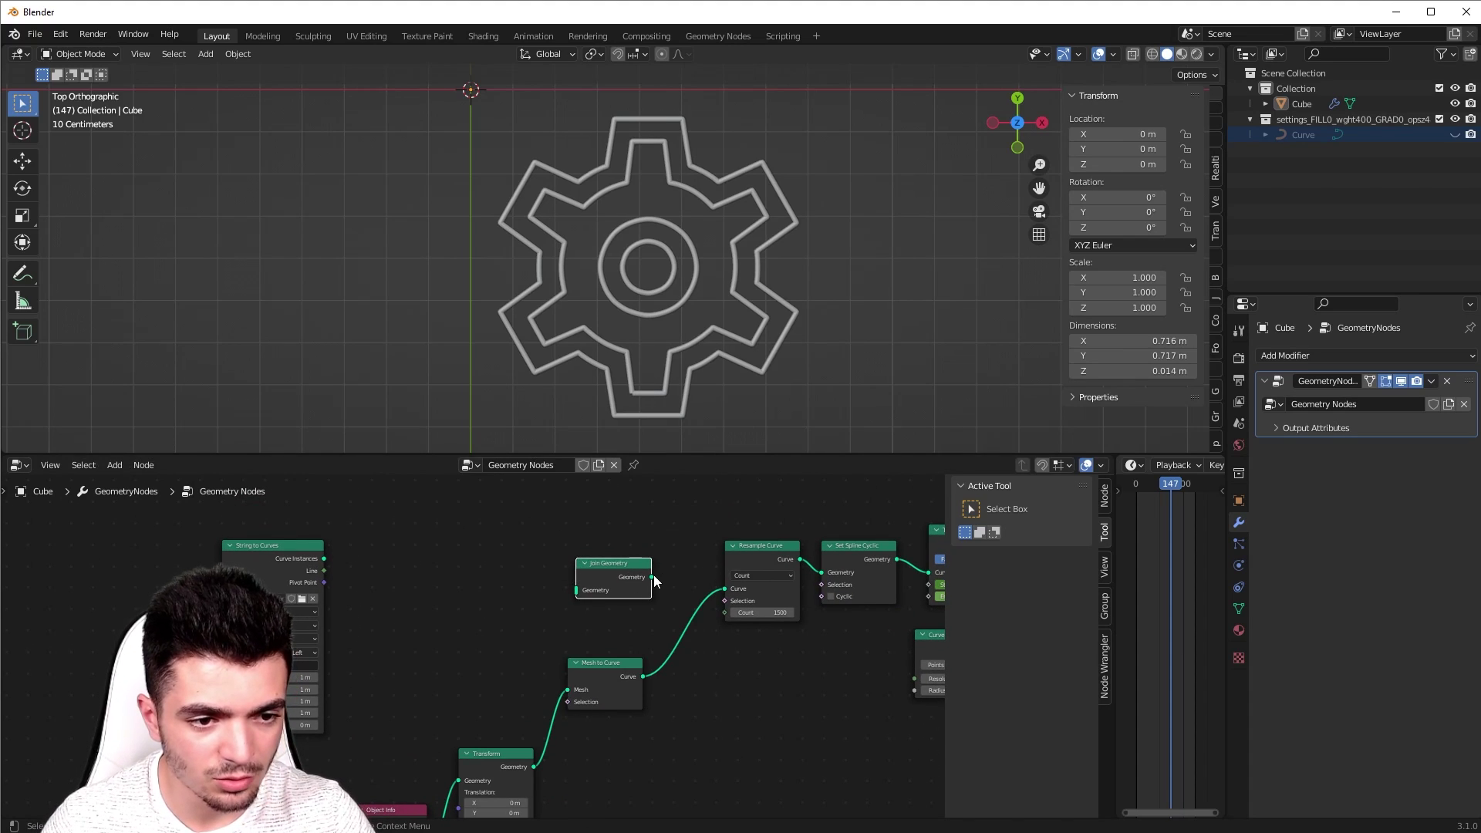
left_click_drag(652, 577, 723, 589)
scroll(560, 650, "up", 2)
left_click_drag(581, 564, 641, 578)
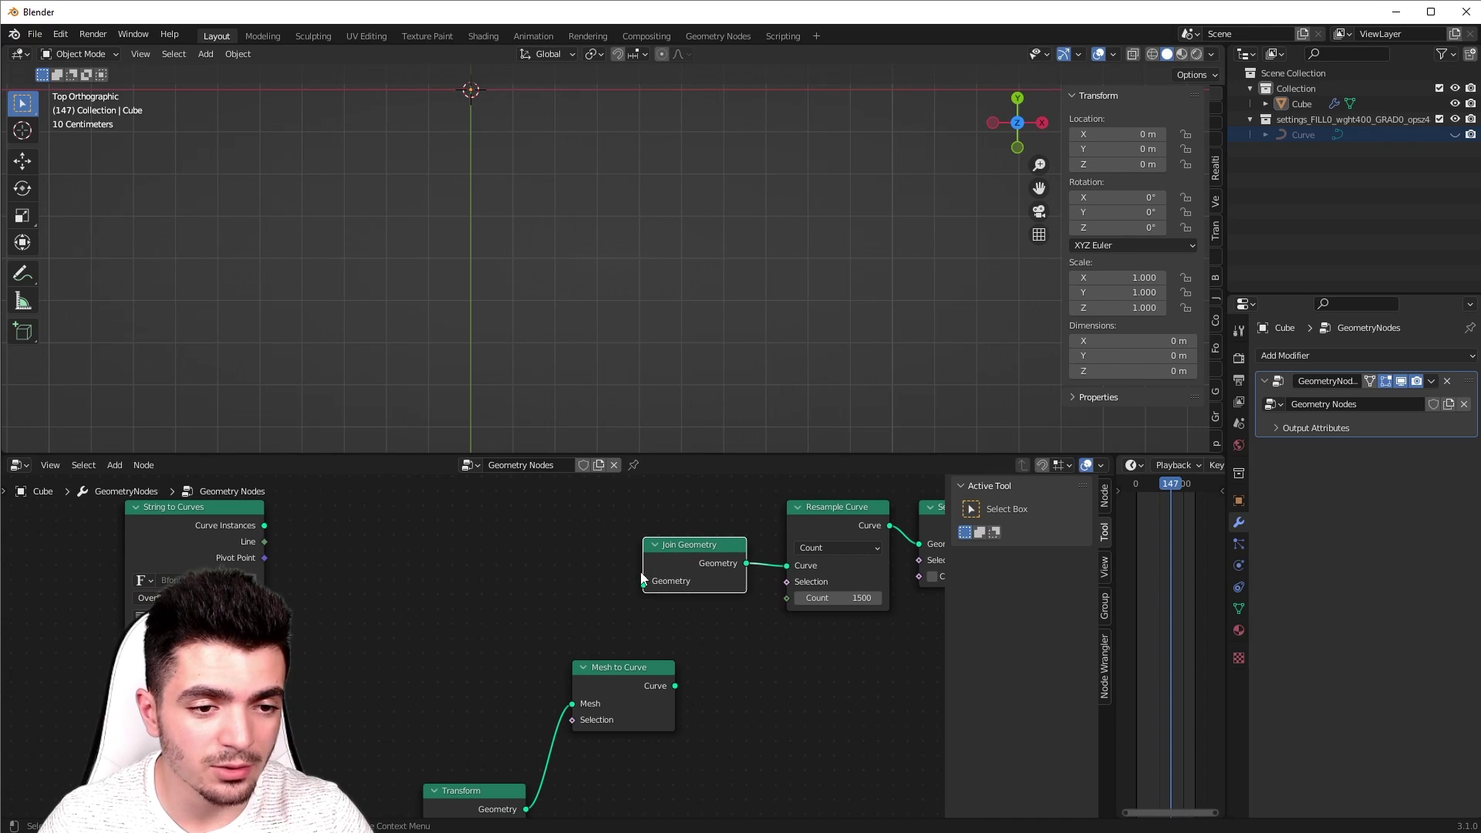
Step: Reposition the Mesh to Curve and String to Curves nodes so both branches sit ahead of Join Geometry
scroll(638, 586, "down", 3)
middle_click_drag(752, 618, 455, 585)
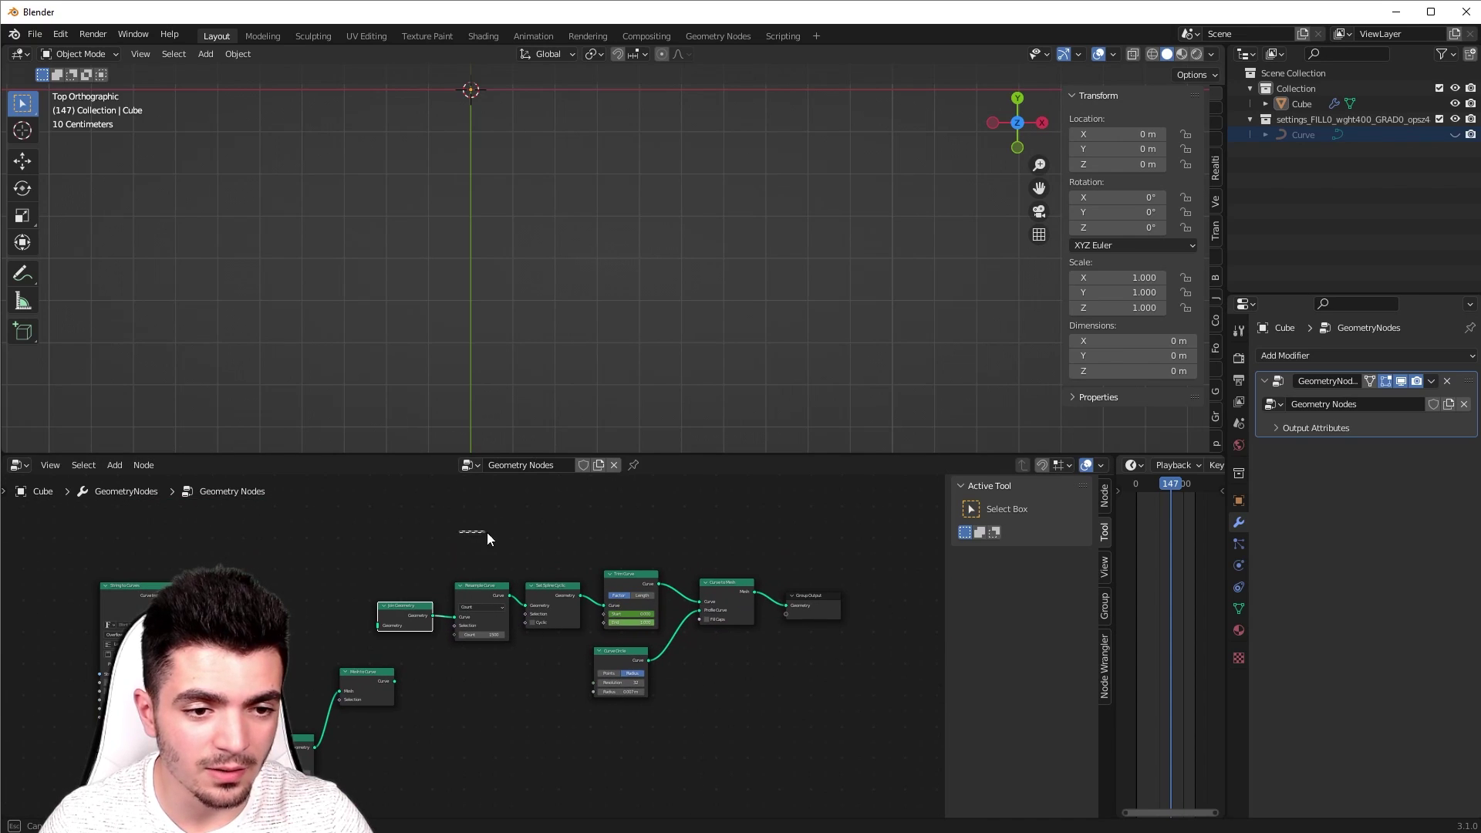
left_click_drag(487, 532, 732, 710)
left_click(730, 704)
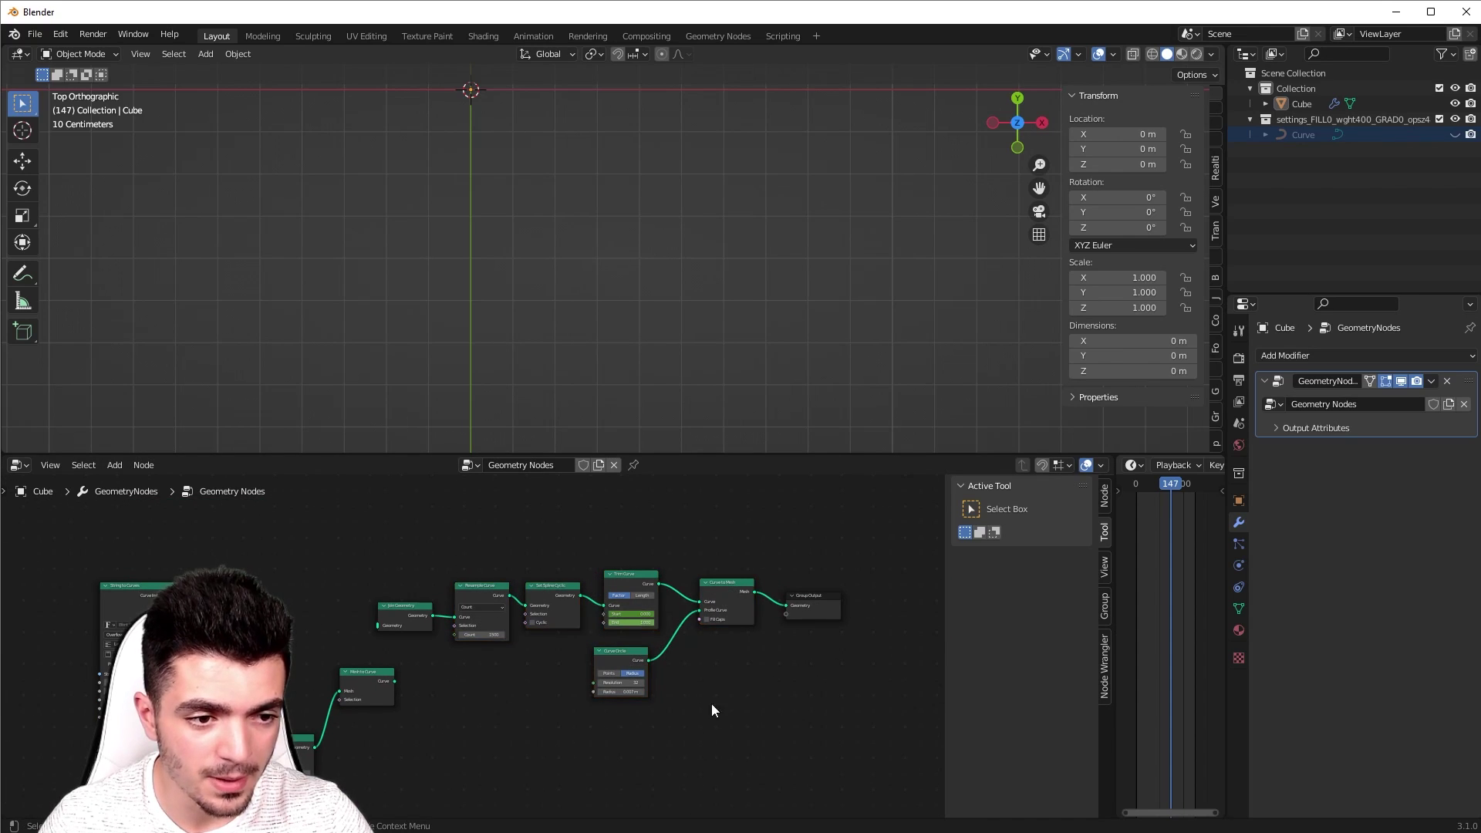
scroll(711, 701, "up", 3)
left_click_drag(548, 674, 562, 697)
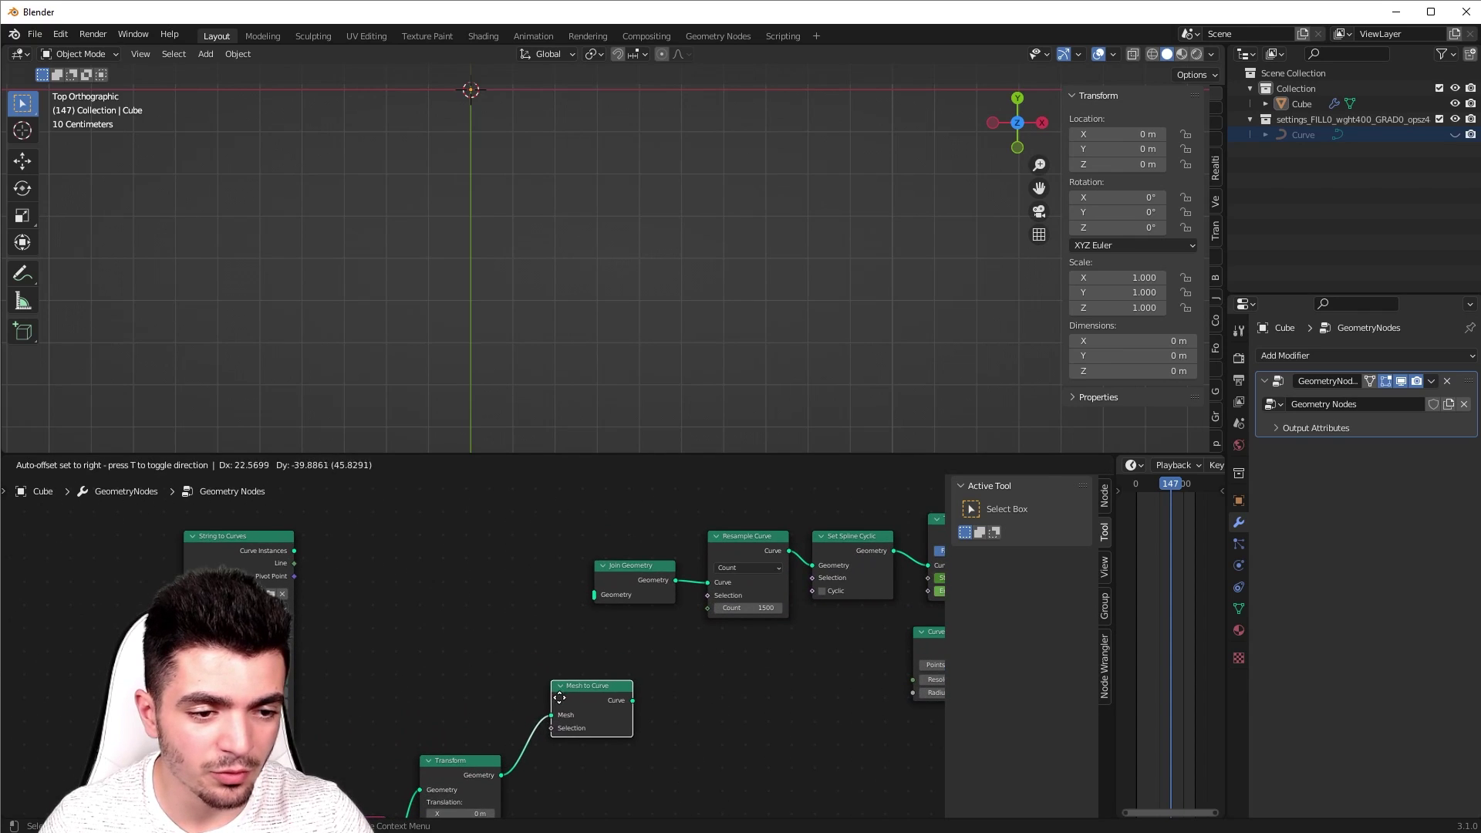
scroll(562, 697, "down", 2)
middle_click_drag(709, 758, 710, 680)
left_click_drag(711, 713, 340, 591)
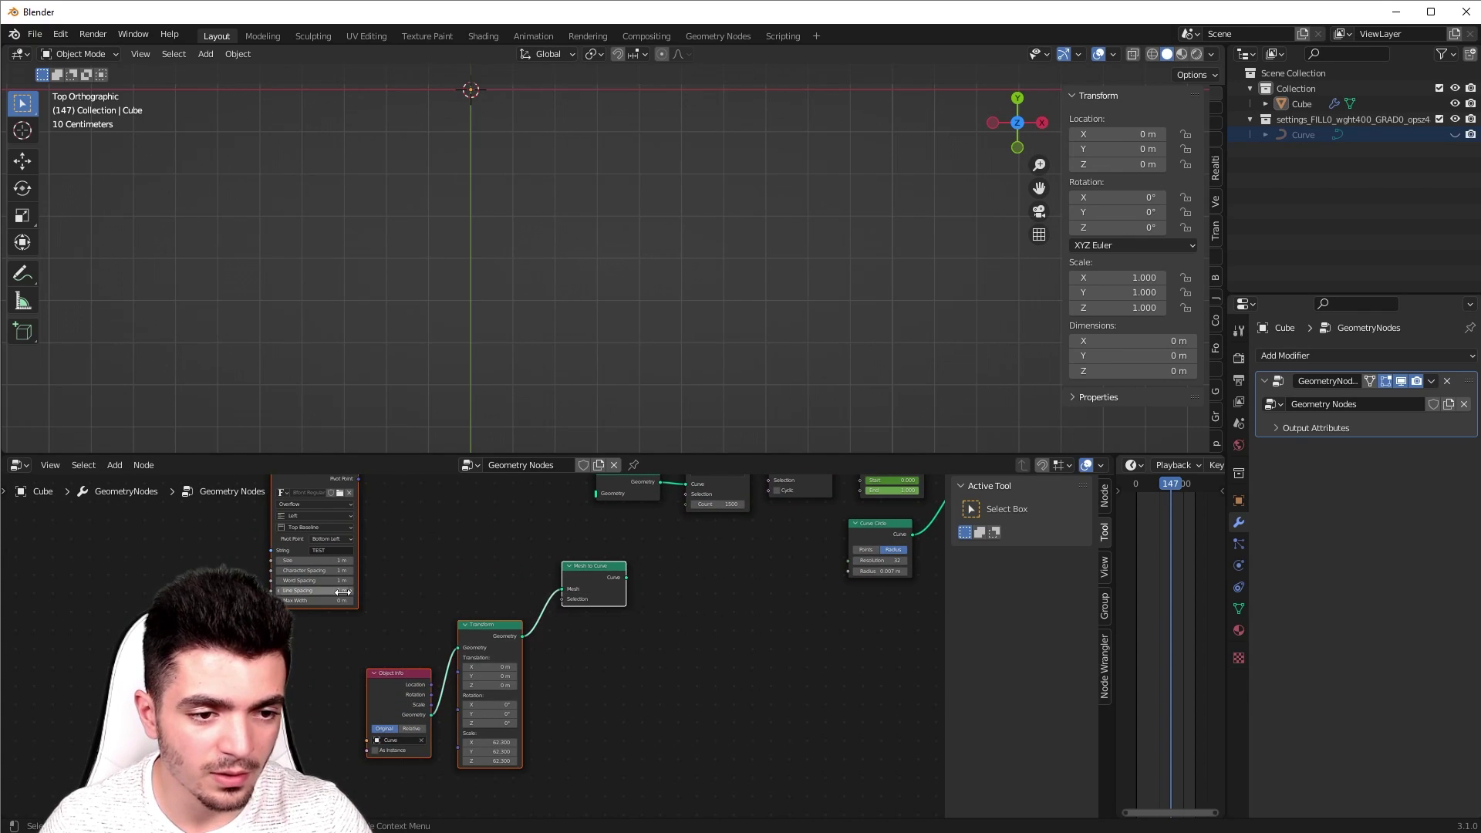
left_click_drag(711, 703, 414, 562)
middle_click_drag(414, 526, 506, 635)
left_click_drag(386, 552, 419, 554)
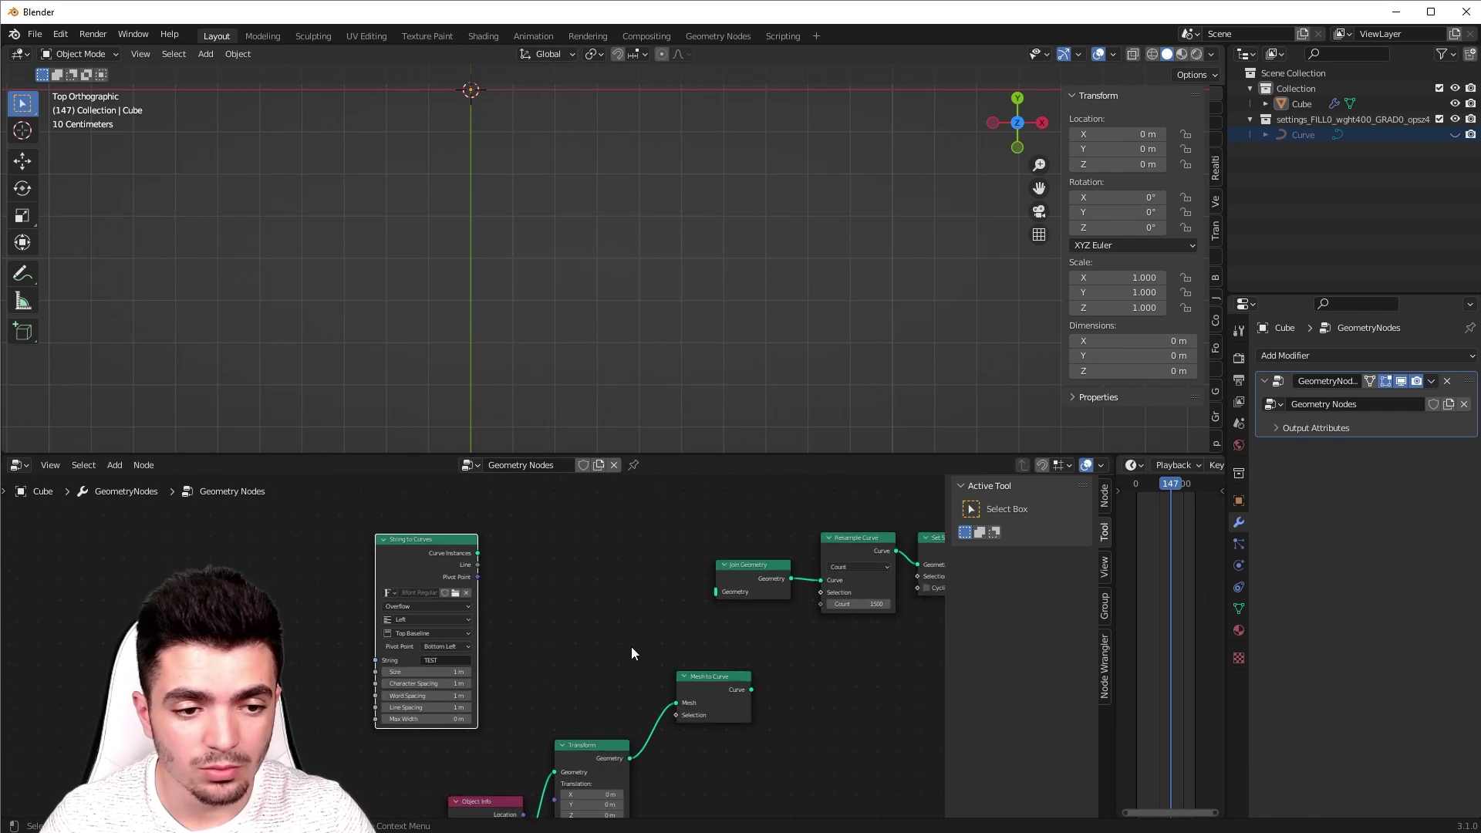
Step: Connect Mesh to Curve's Curve output and String to Curves' Curve Instances output to the Join Geometry input
scroll(473, 644, "up", 2)
left_click_drag(822, 698, 780, 579)
left_click_drag(479, 529, 780, 578)
scroll(704, 318, "down", 4)
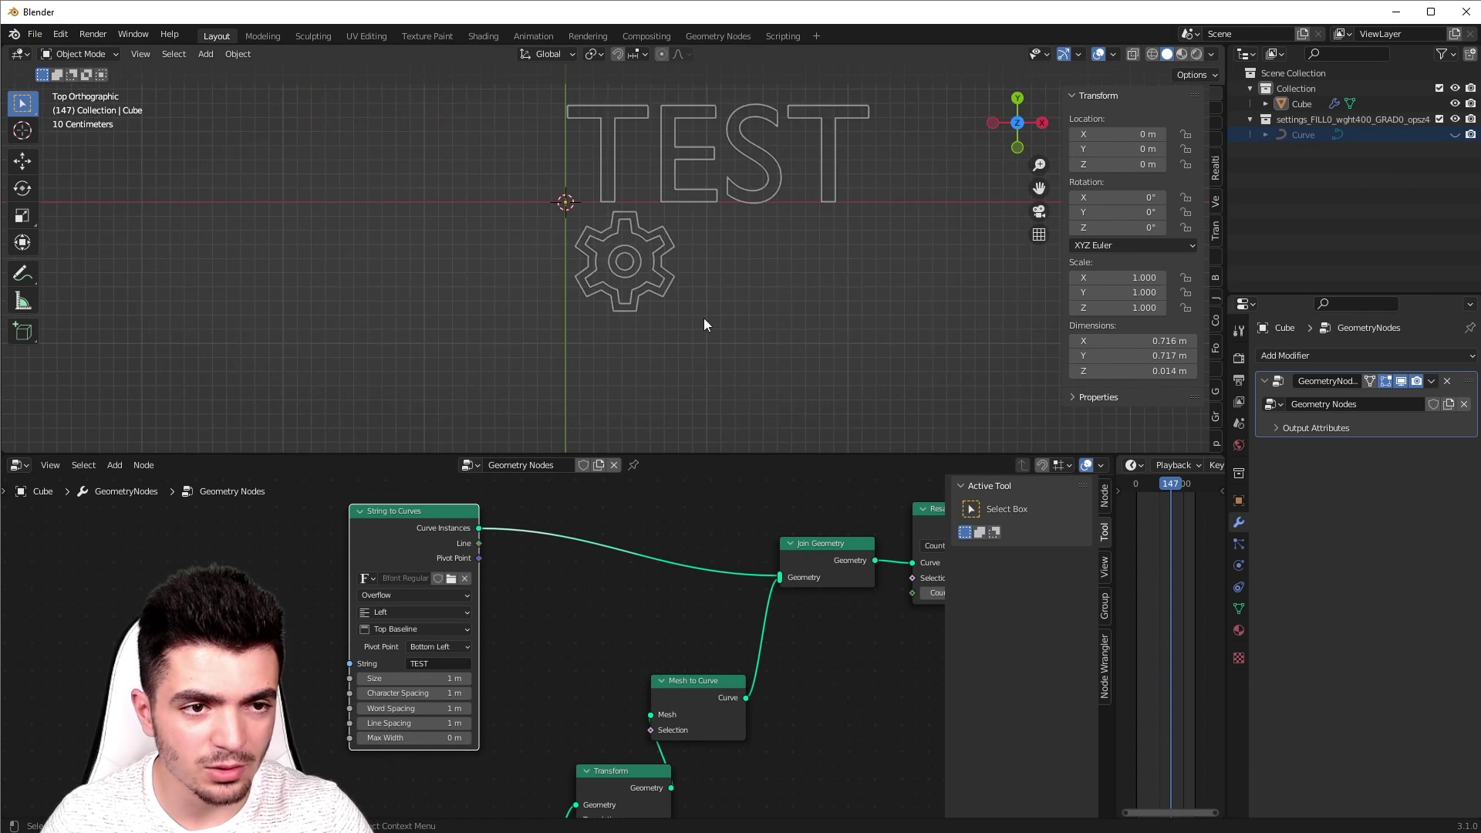
scroll(668, 392, "up", 3)
middle_click_drag(691, 361, 673, 378, "shift")
scroll(1151, 522, "down", 5)
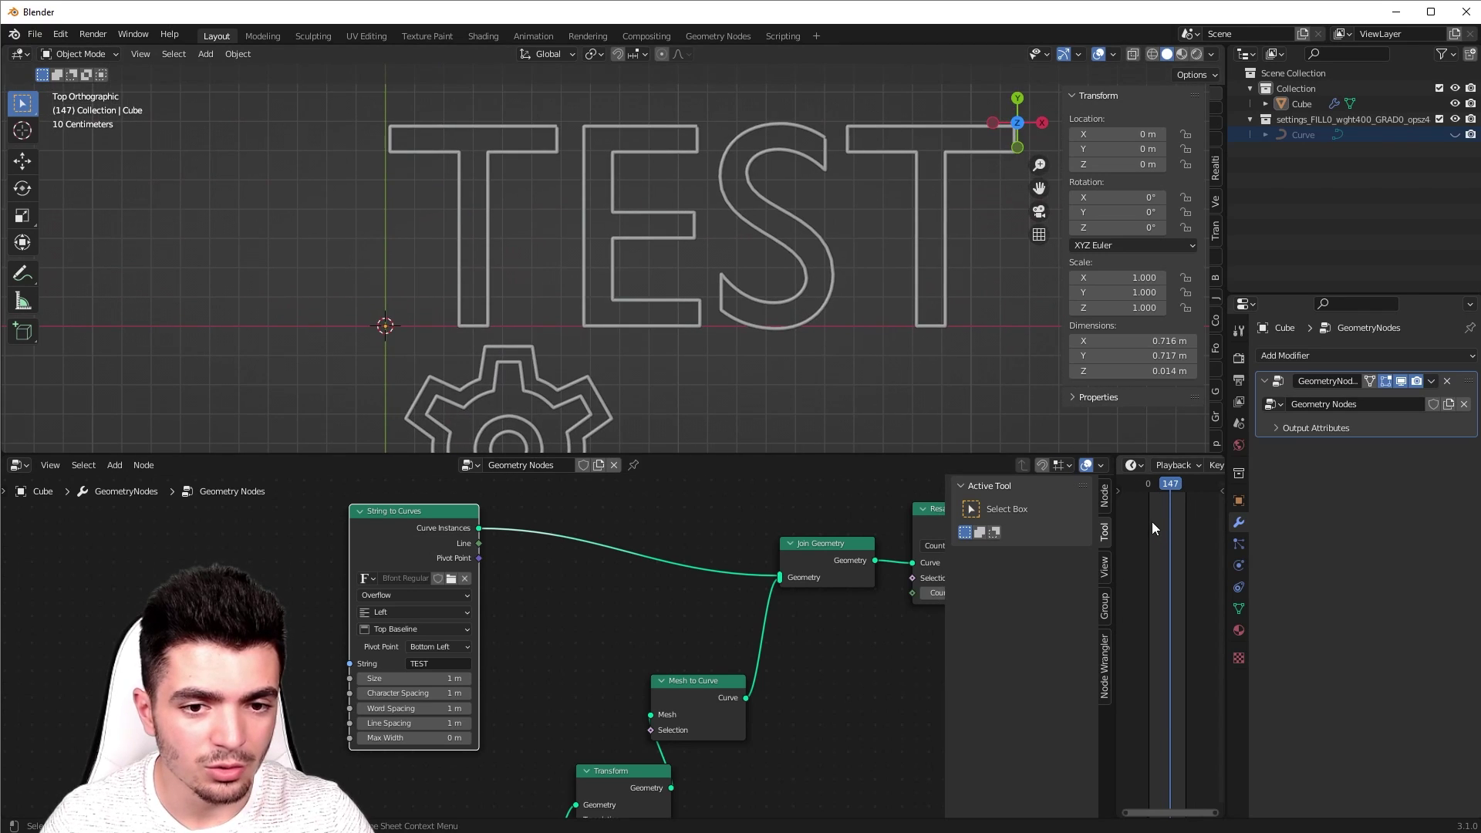
Step: Rearrange the Mesh to Curve, Transform and Object Info nodes into a tidy gear branch below the text branch
scroll(576, 648, "down", 3)
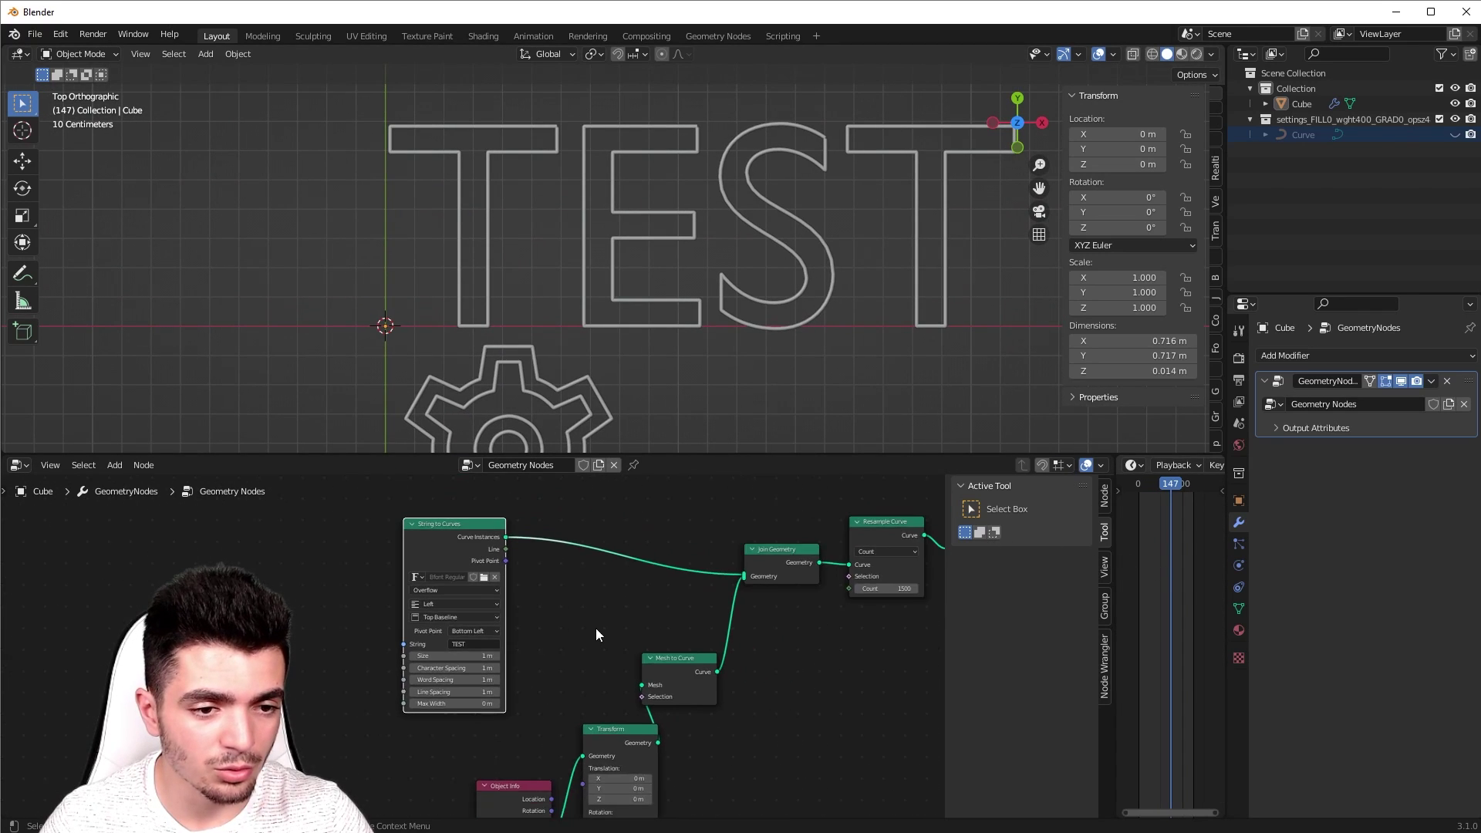
left_click(473, 707)
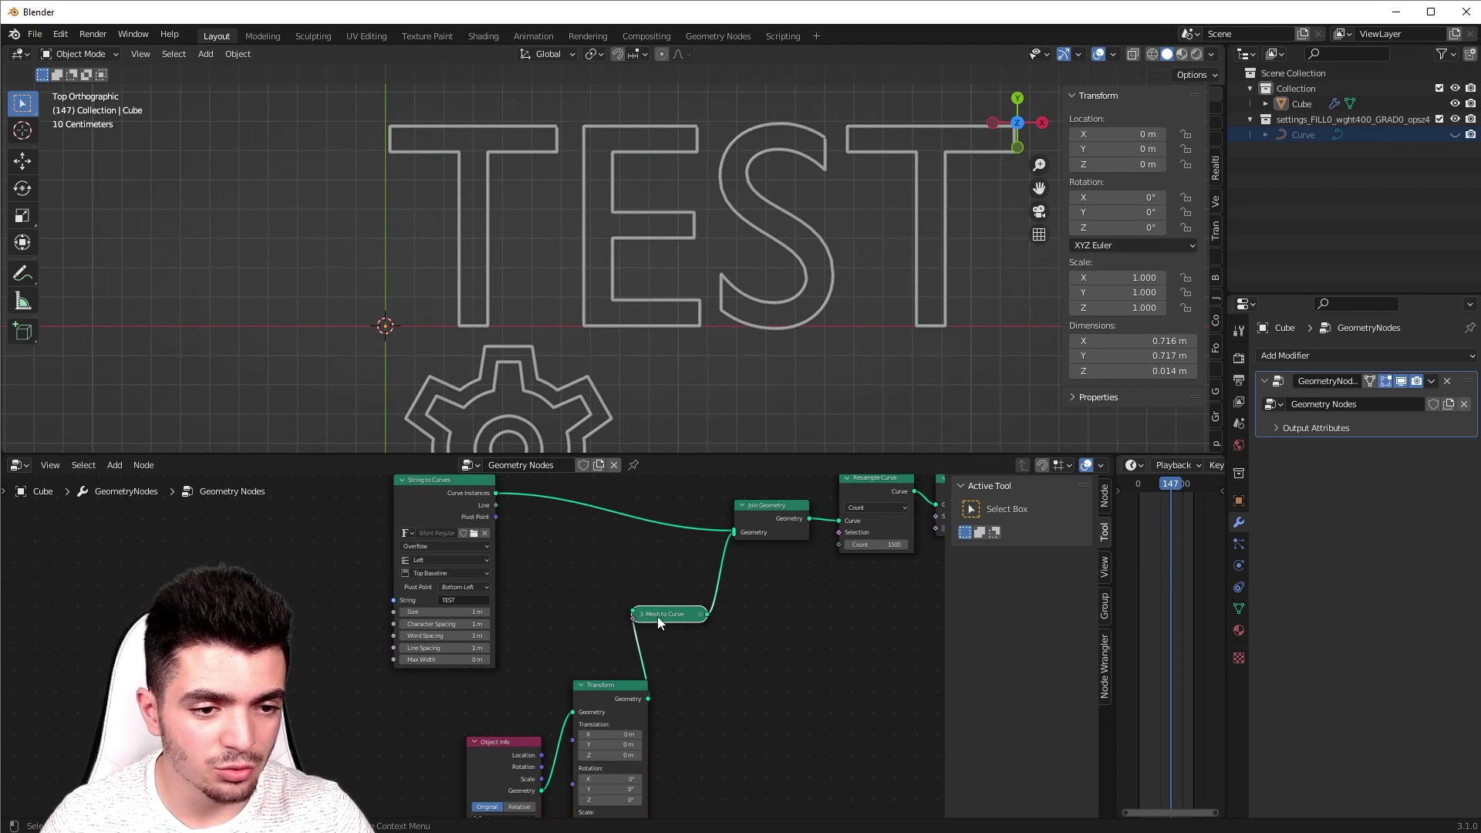
left_click(642, 614)
left_click_drag(651, 612, 678, 612)
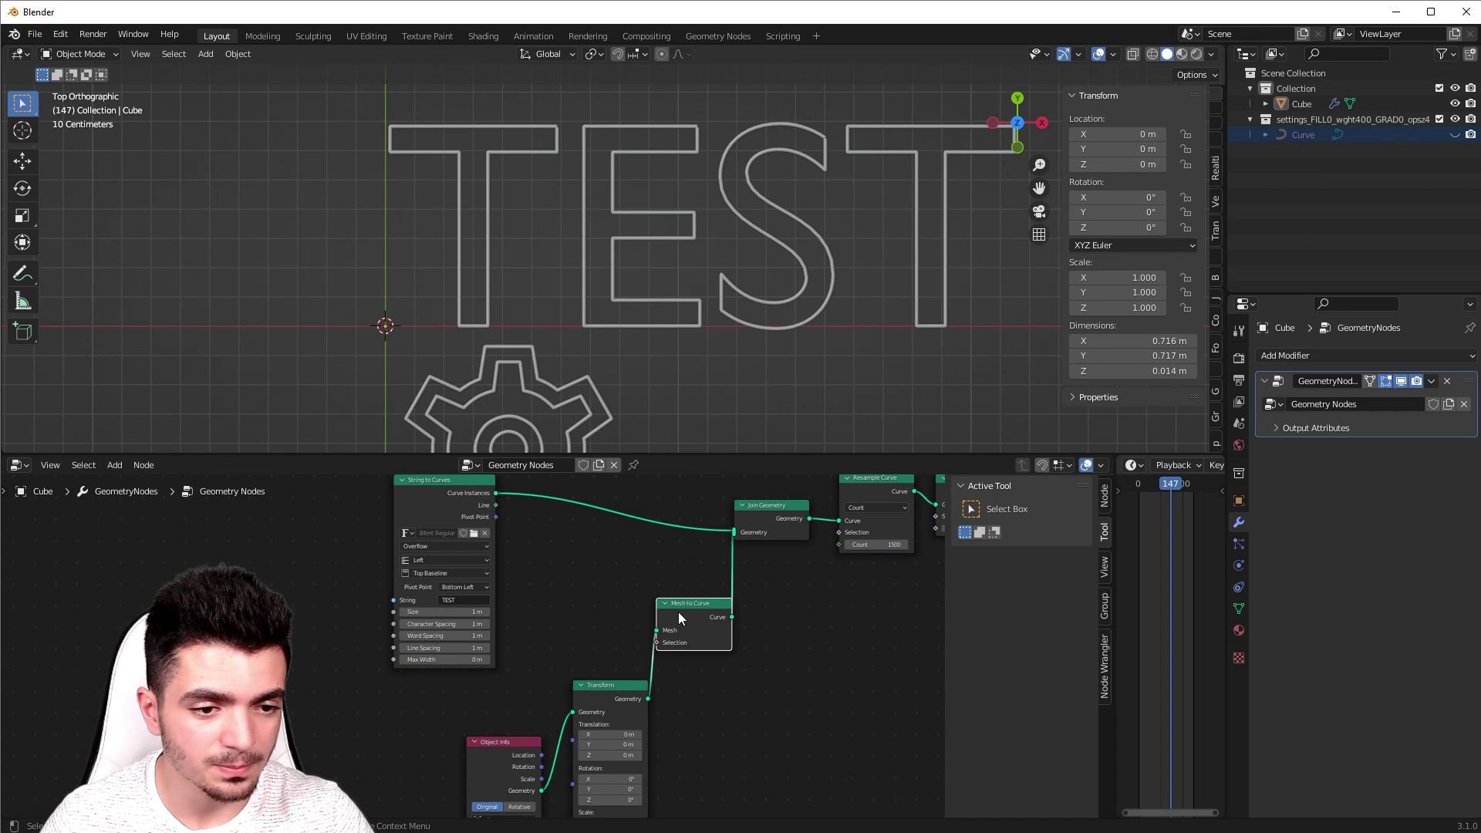
left_click_drag(610, 685, 592, 656)
left_click_drag(511, 739, 459, 705)
Step: Add a Group Input node and place it before the Object Info node
key("shift+a")
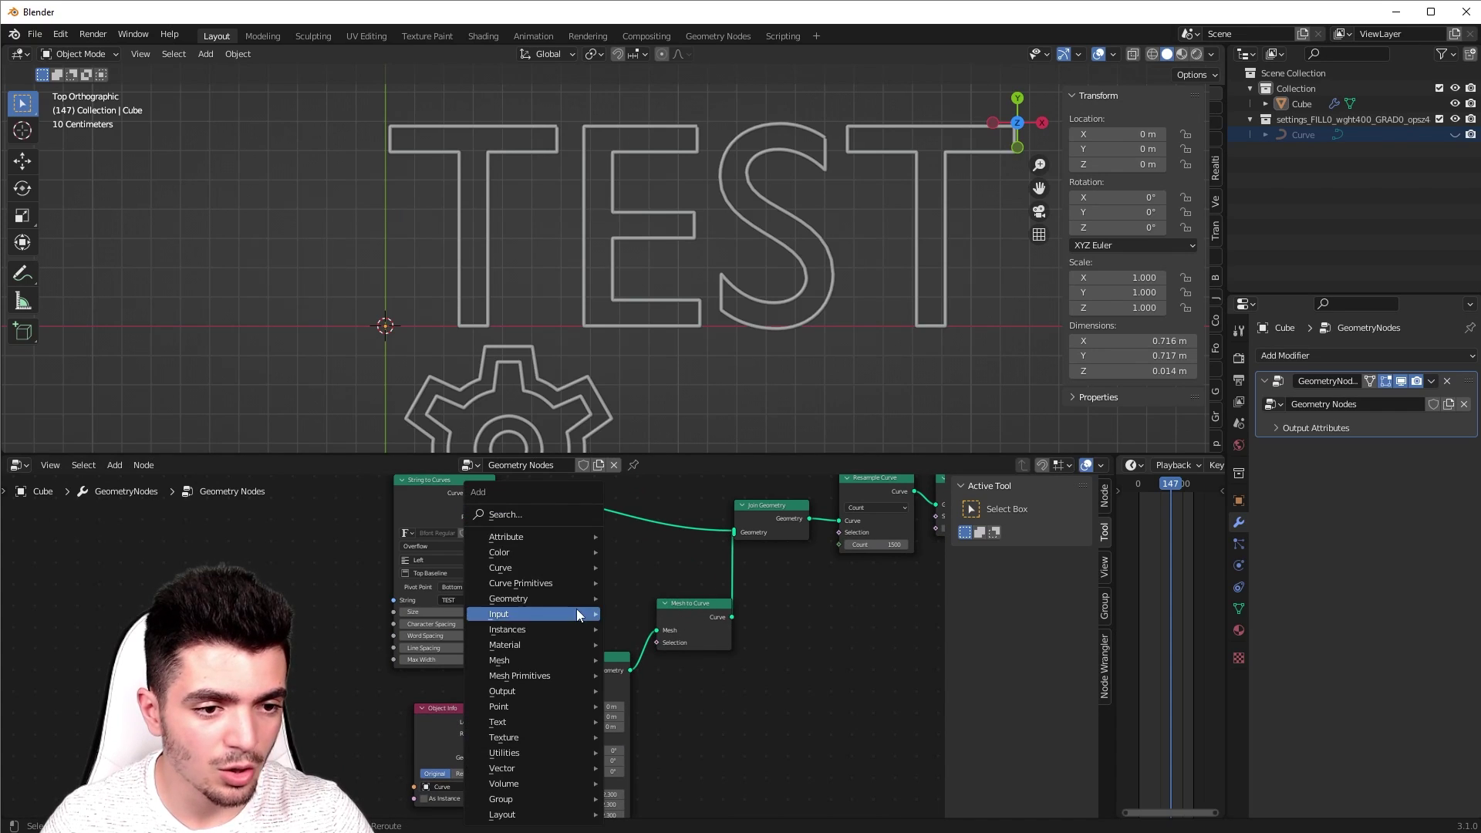
left_click(523, 514)
type("group")
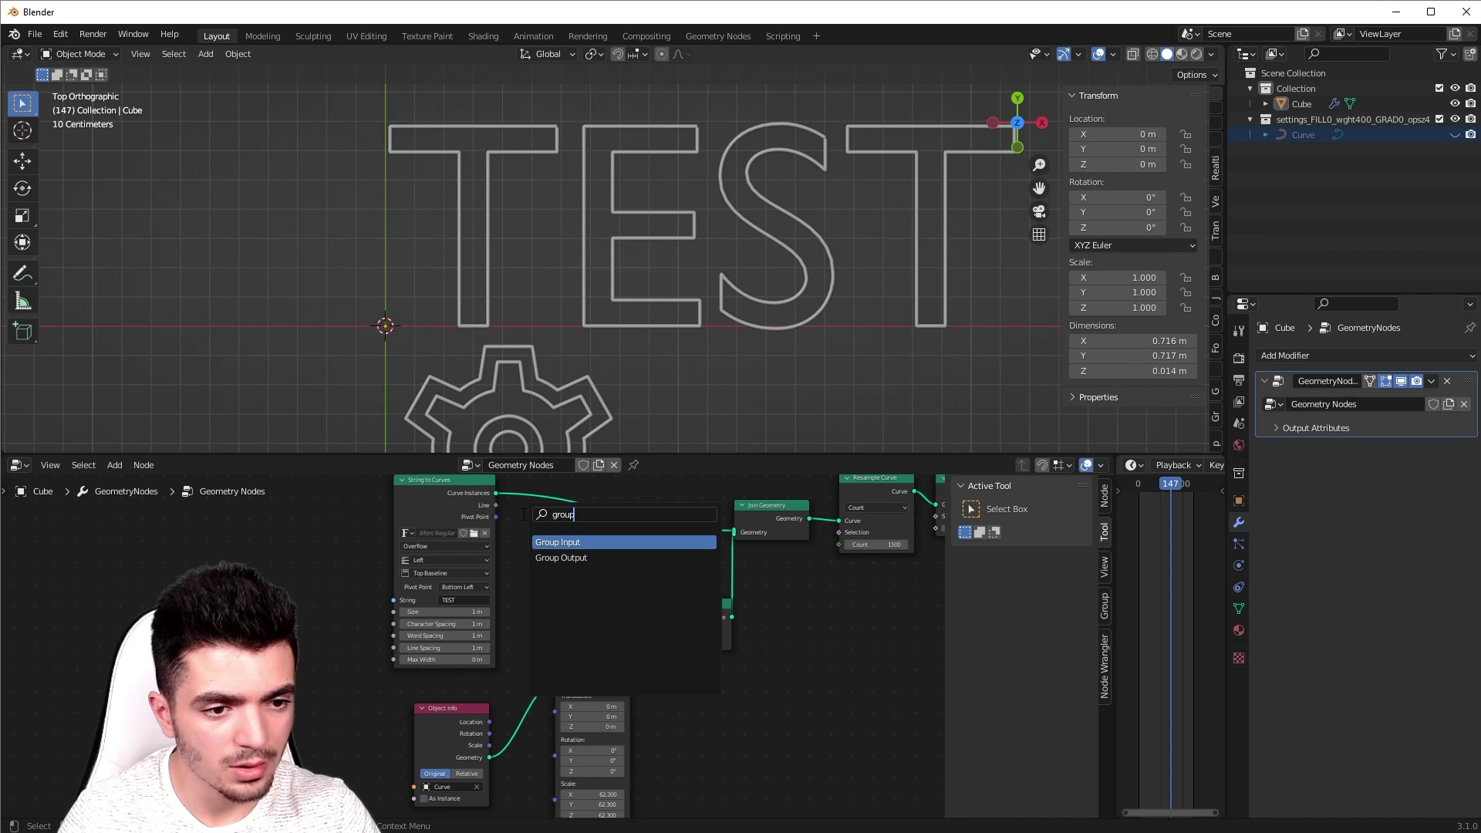
key("Return")
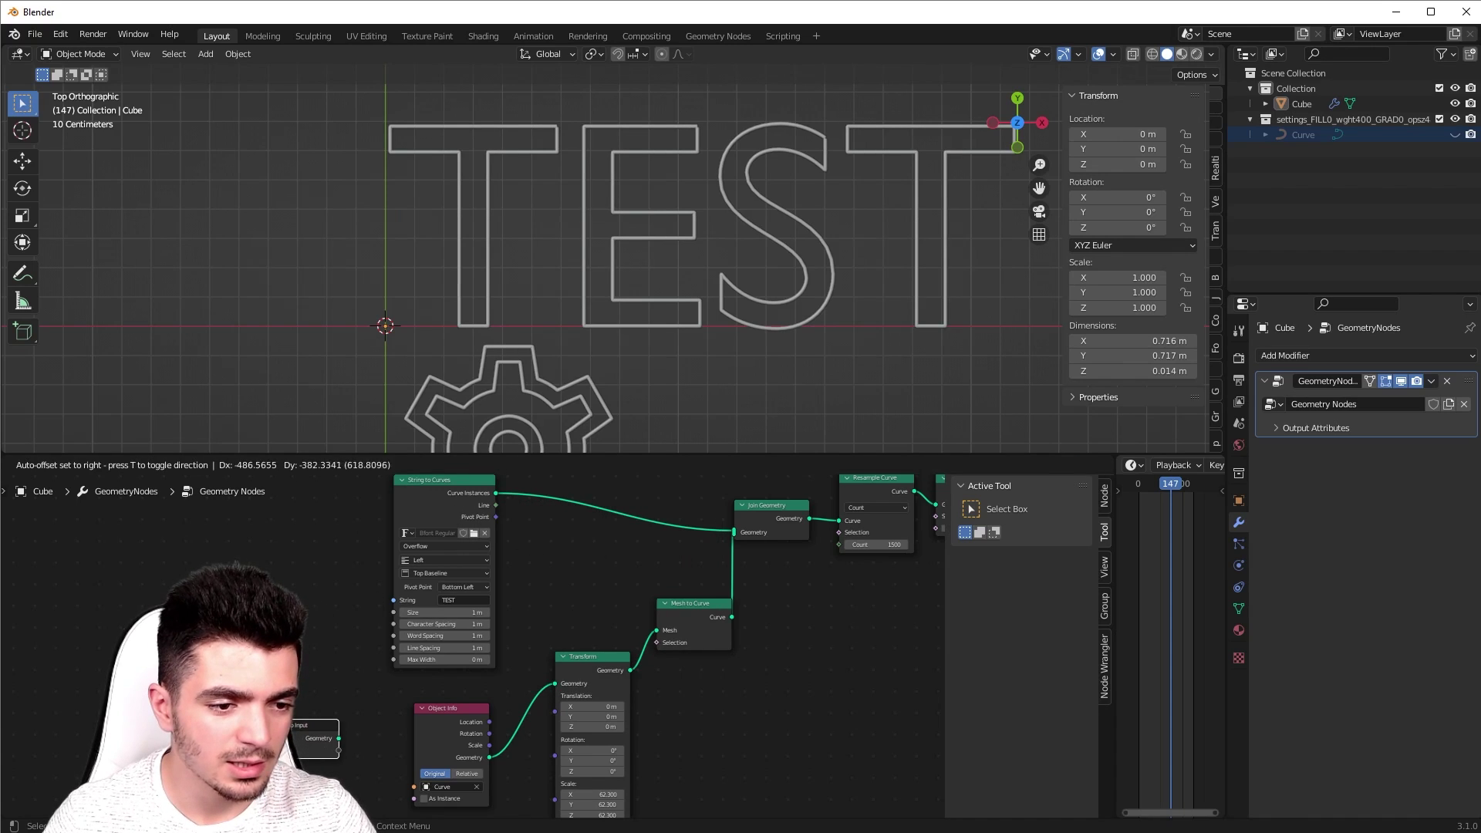
middle_click_drag(342, 632, 335, 587)
left_click_drag(288, 670, 276, 669)
Step: Add a new input socket to the node group's inputs below Geometry
left_click(1106, 607)
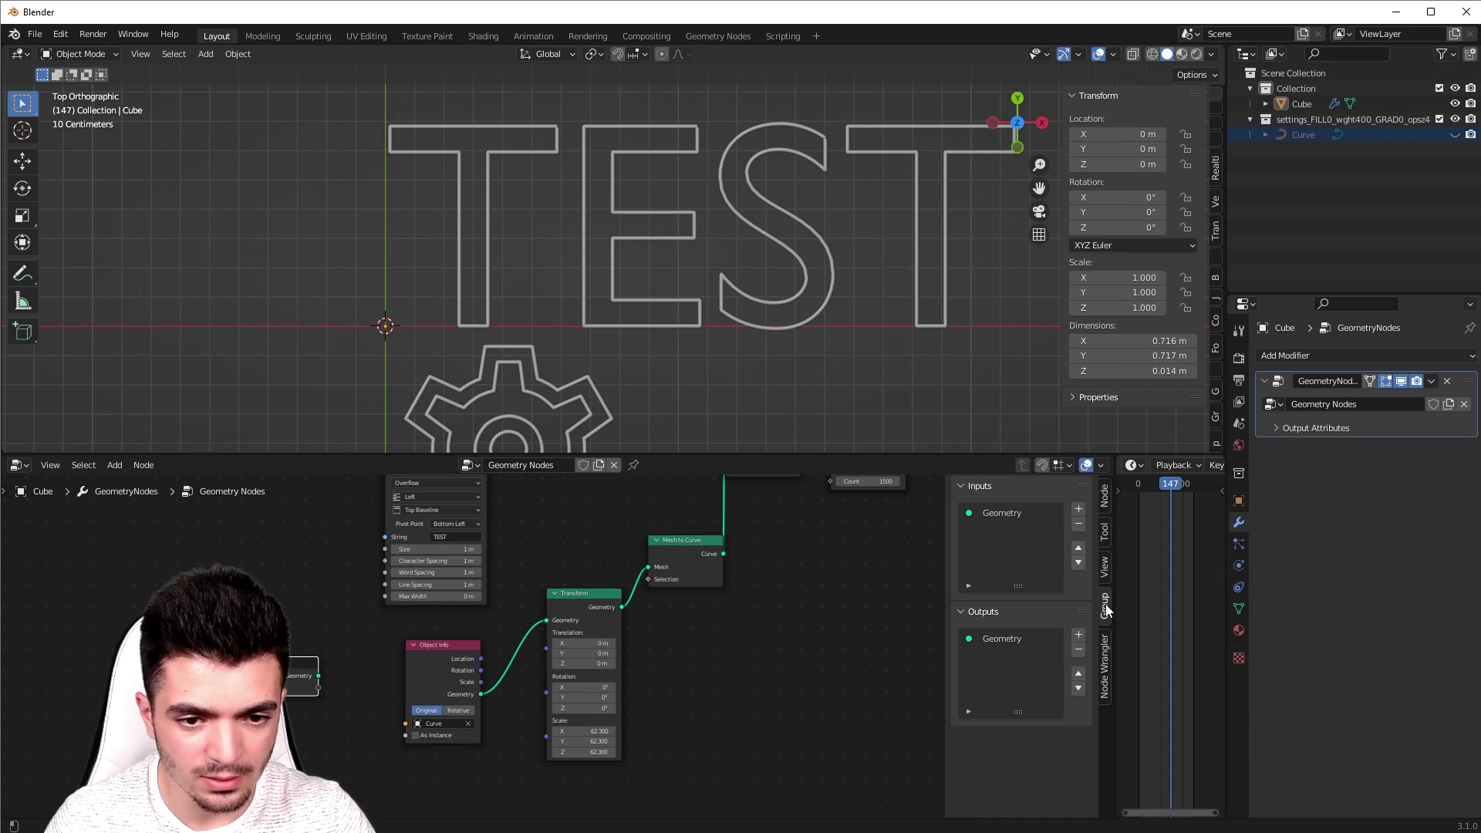
left_click(1079, 508)
scroll(378, 663, "up", 2)
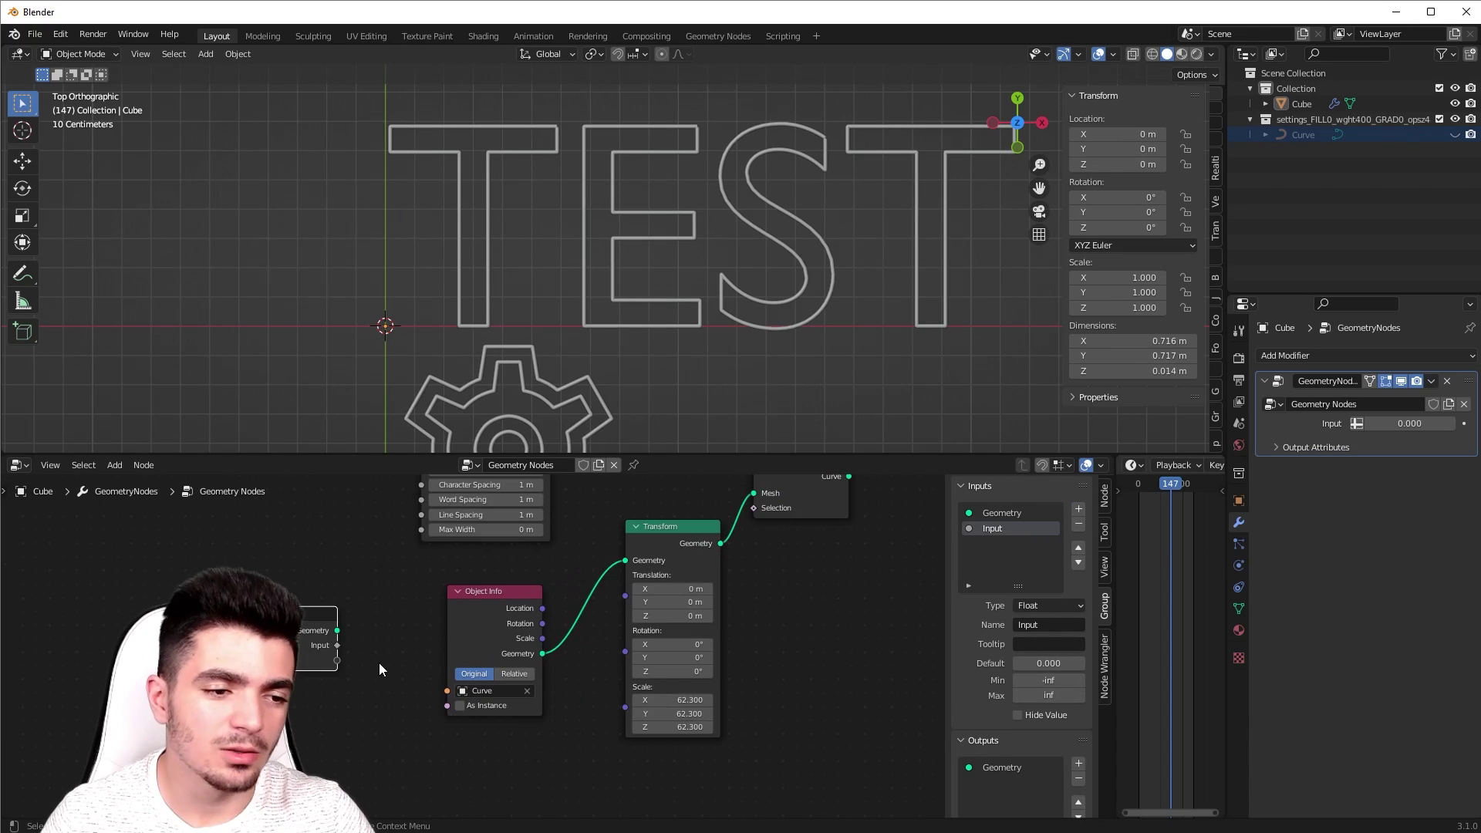
scroll(378, 669, "up", 2)
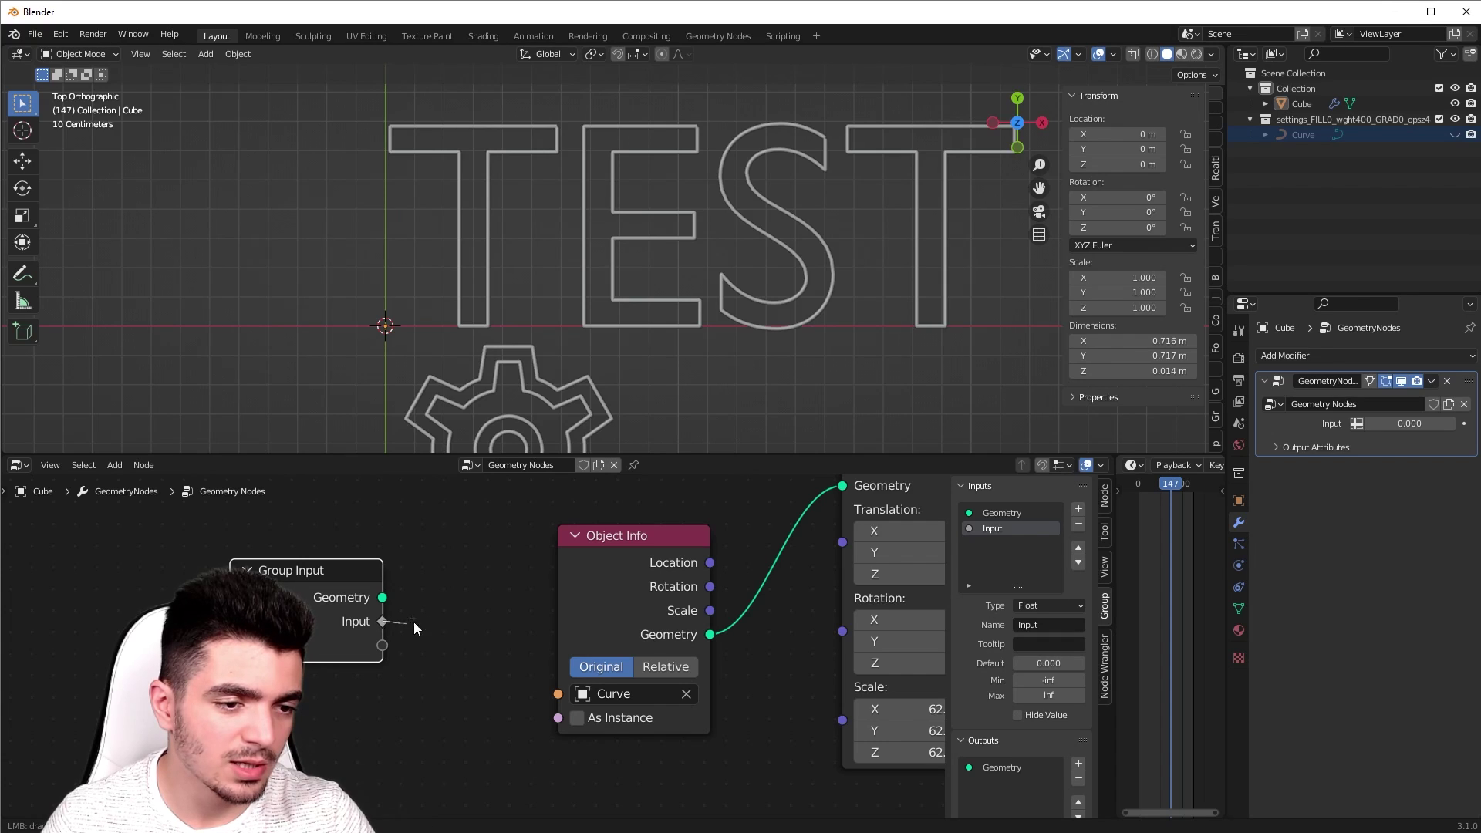
Step: Set the type of the new group input socket named Input to String
left_click_drag(424, 637, 461, 585)
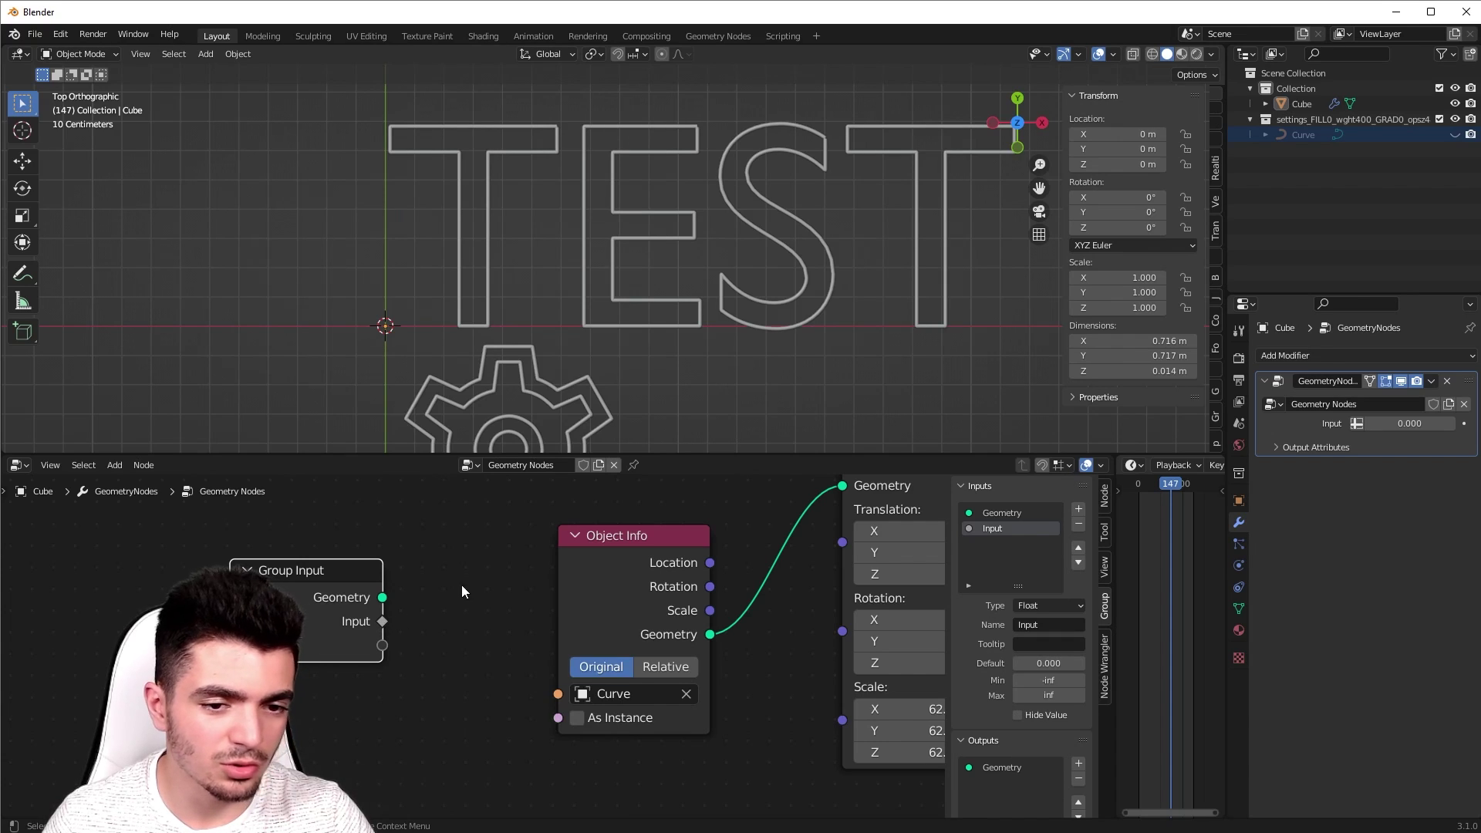
left_click(1050, 606)
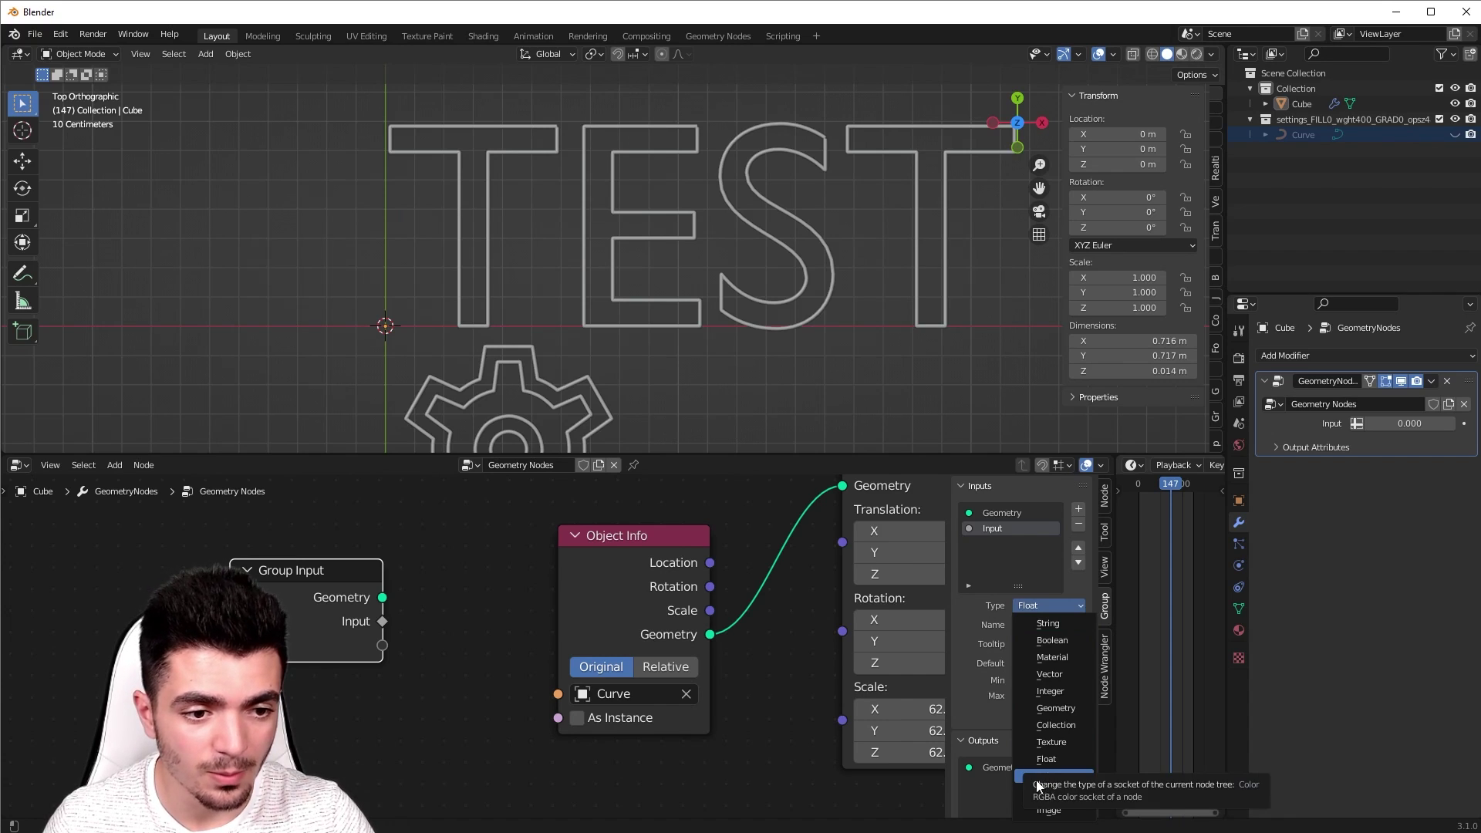
scroll(470, 605, "down", 1)
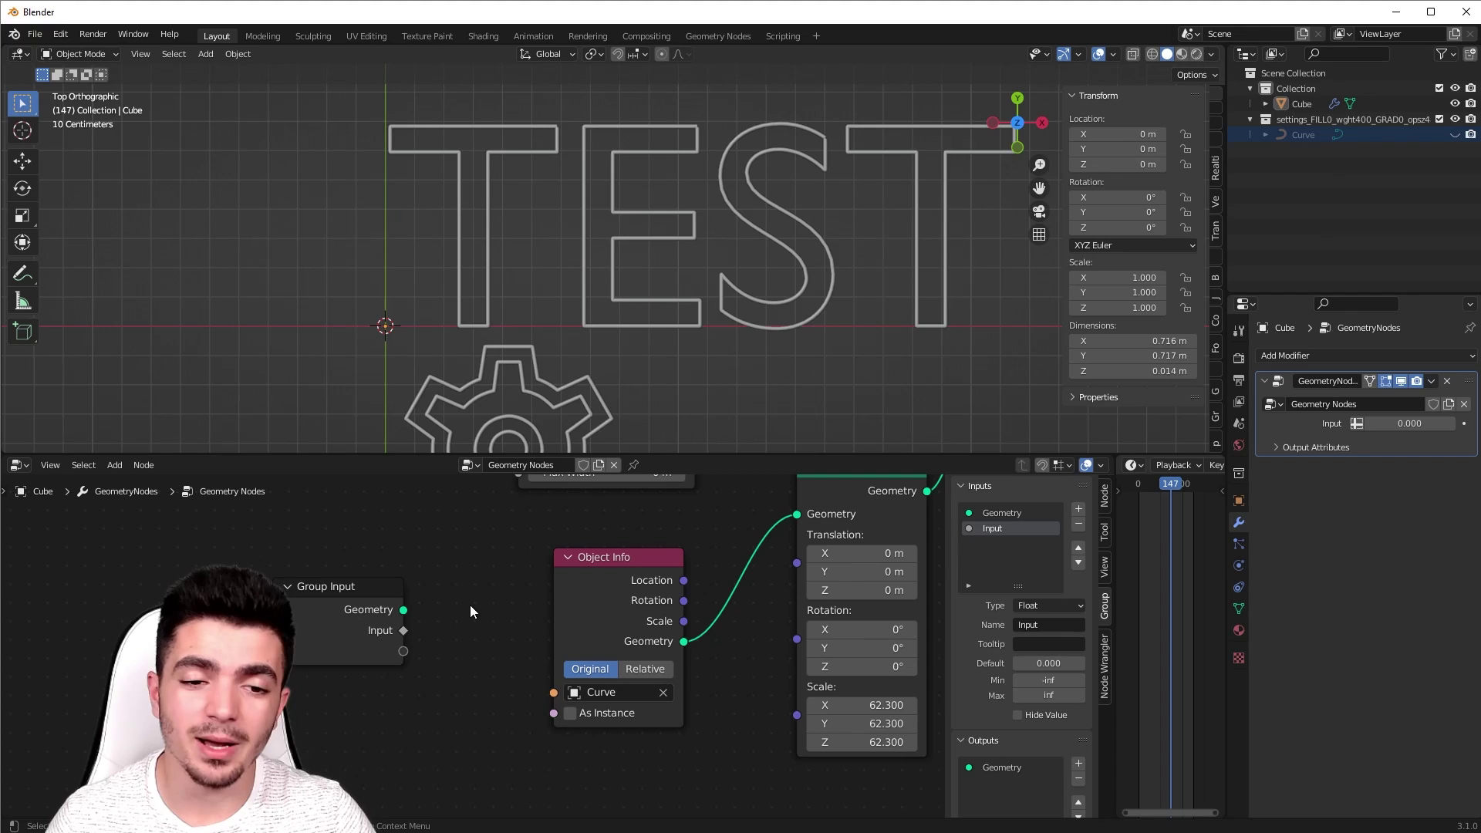
left_click(1047, 606)
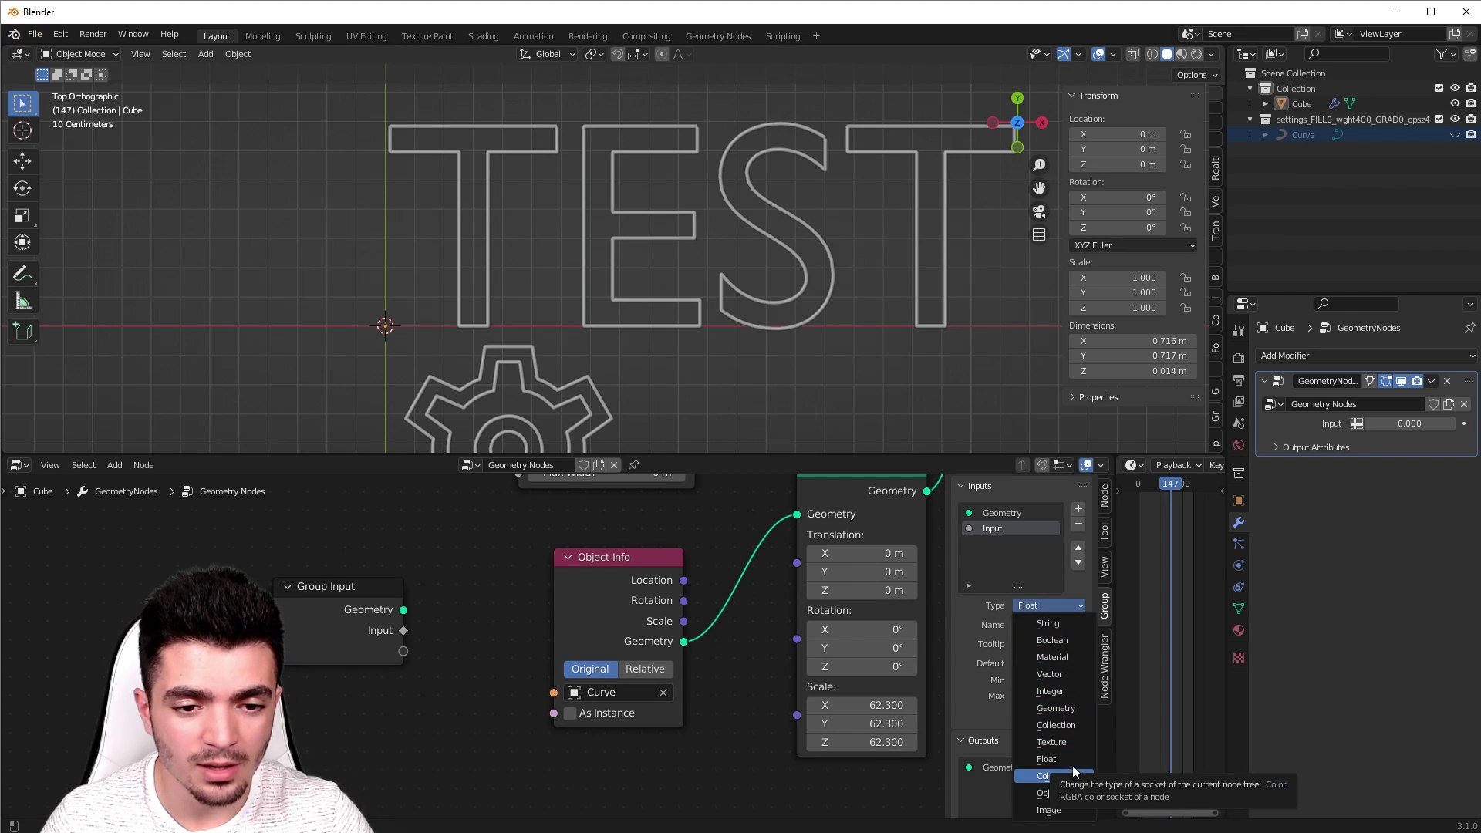
left_click(1049, 624)
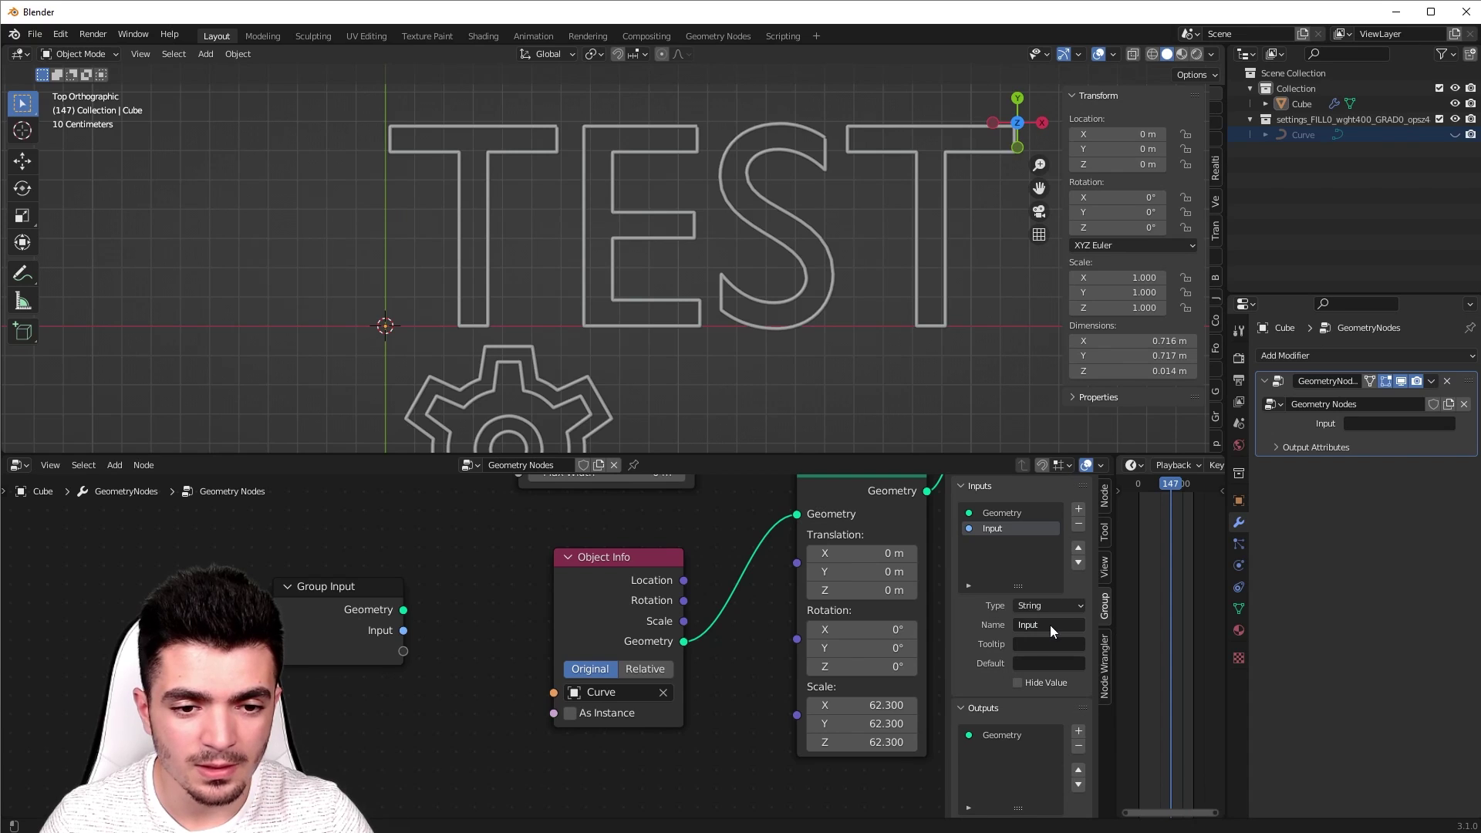
left_click(1372, 424)
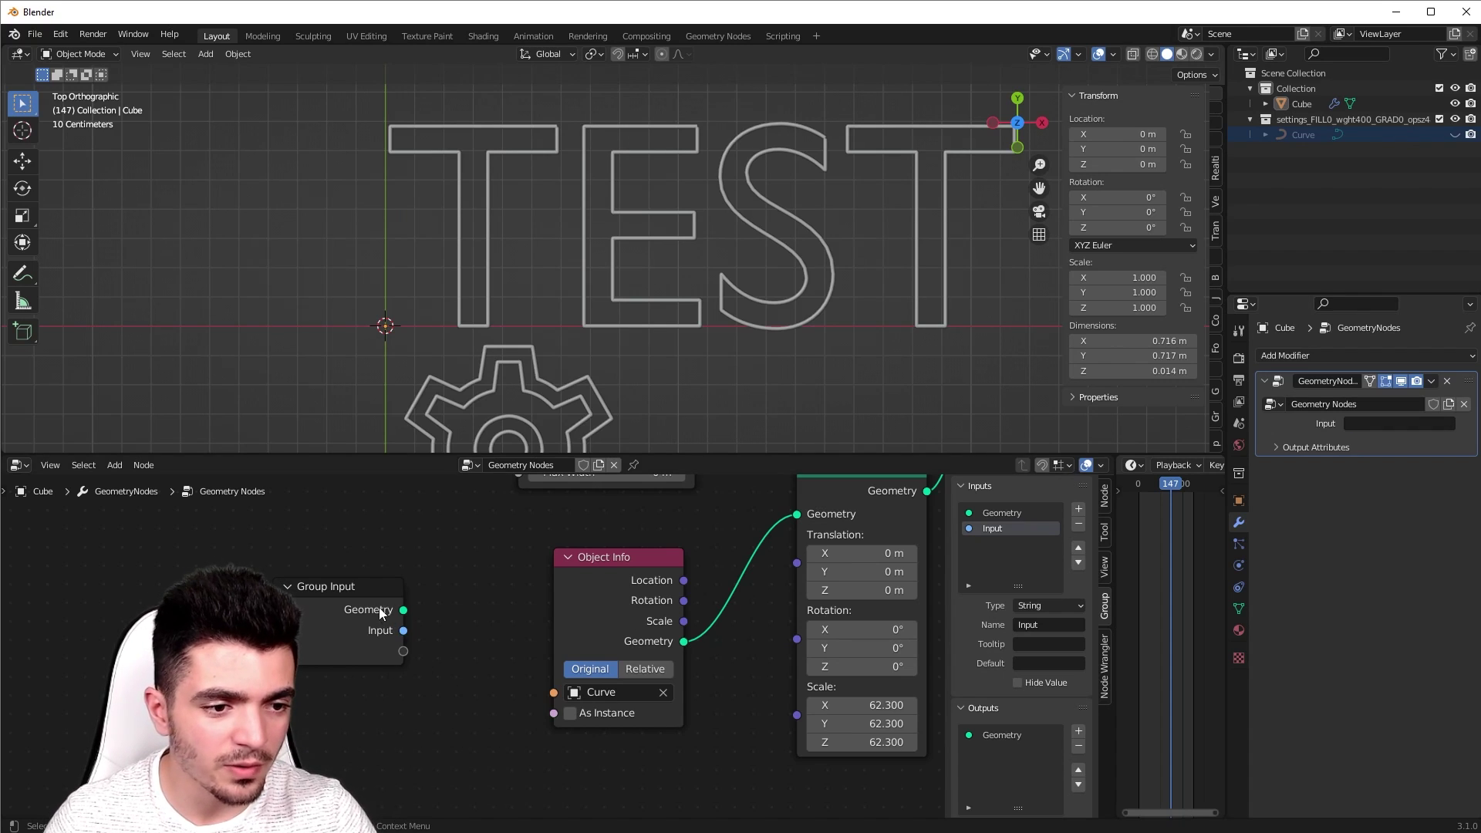
Step: Reposition the Group Input node and connect its Input socket to the String input of String to Curves
left_click_drag(364, 590, 307, 554)
scroll(423, 581, "down", 2)
middle_click_drag(423, 580, 460, 703)
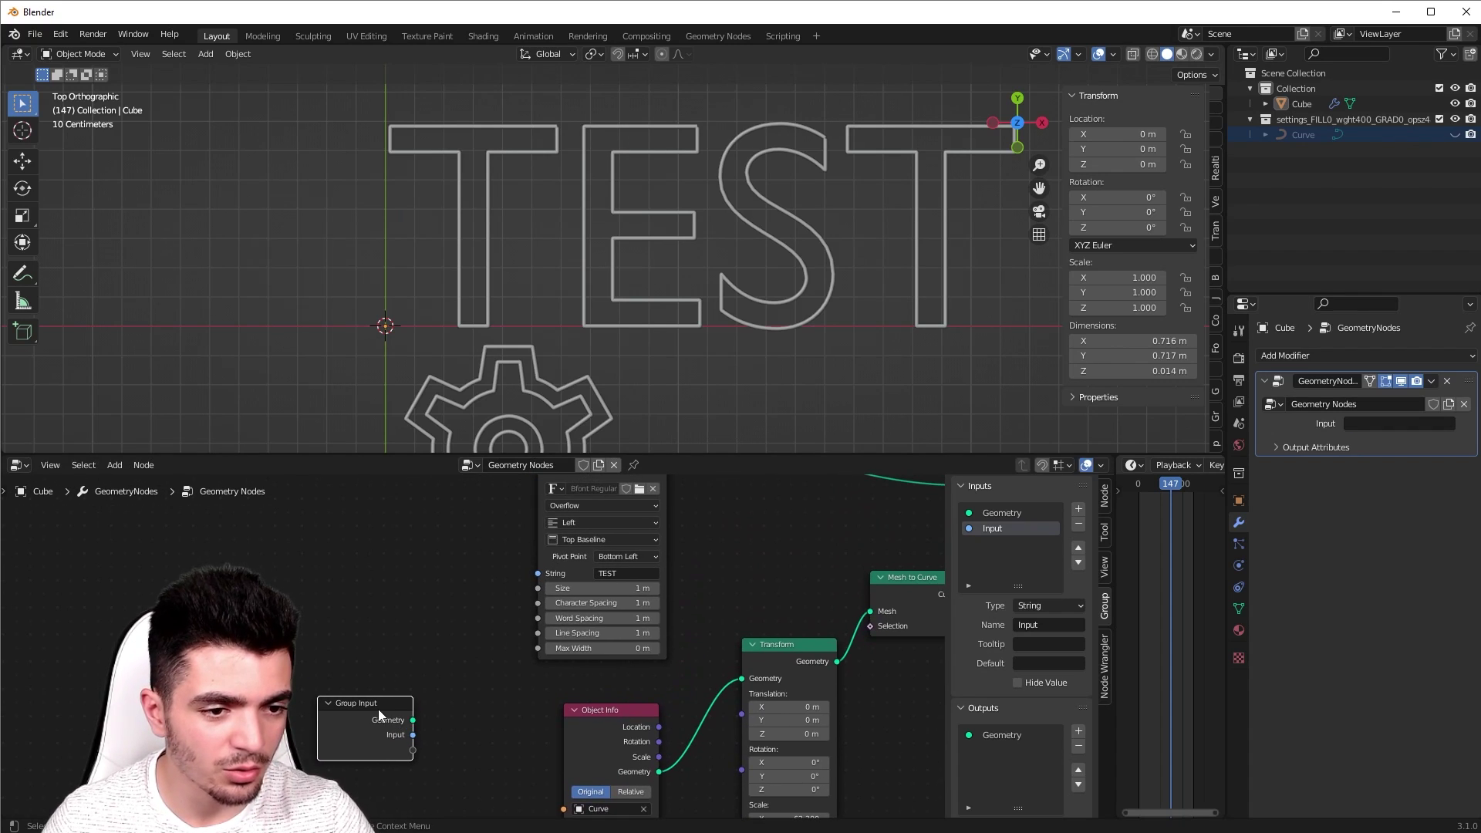
scroll(455, 694, "up", 3)
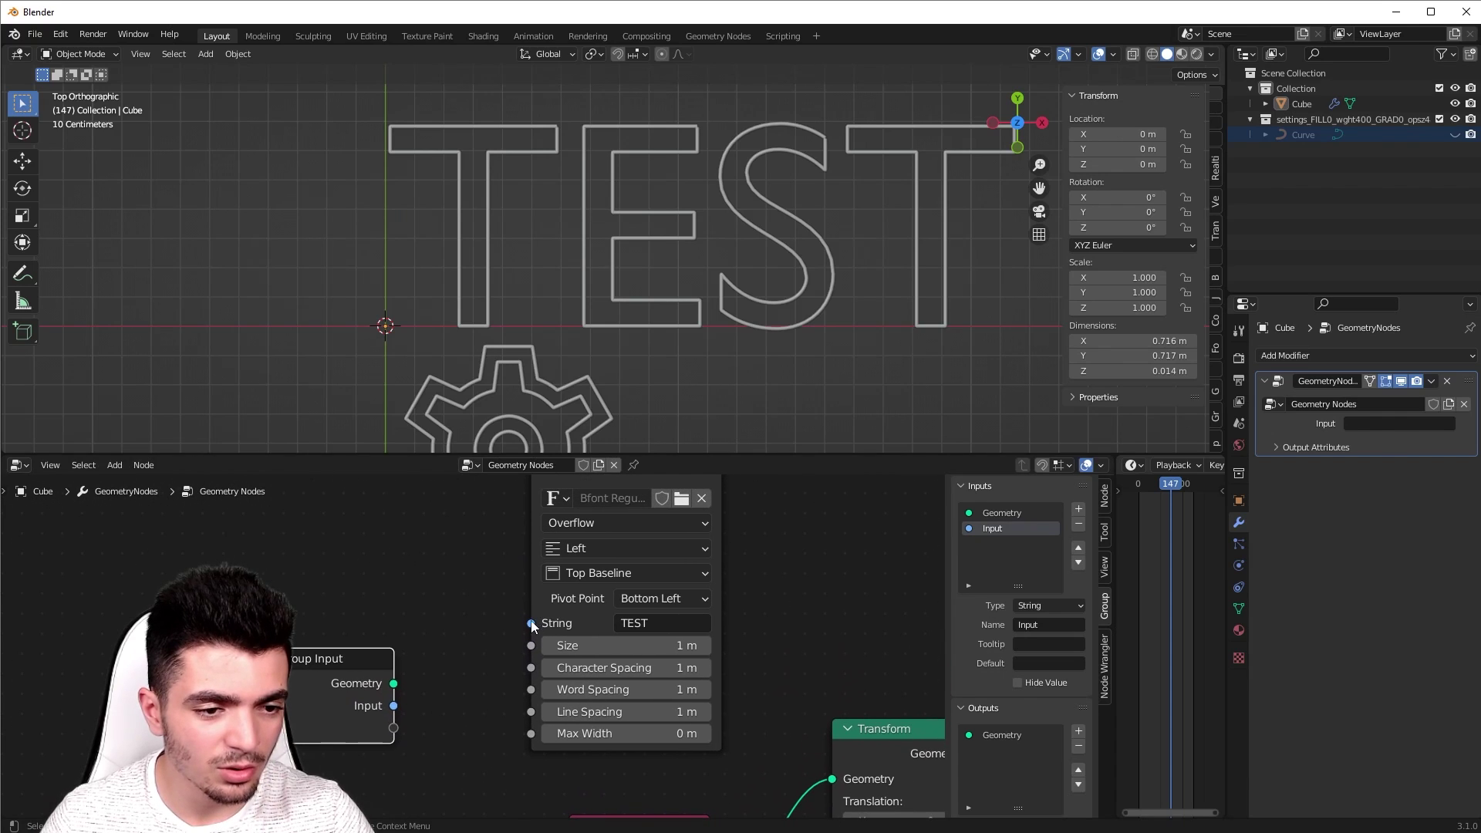
left_click_drag(394, 705, 535, 623)
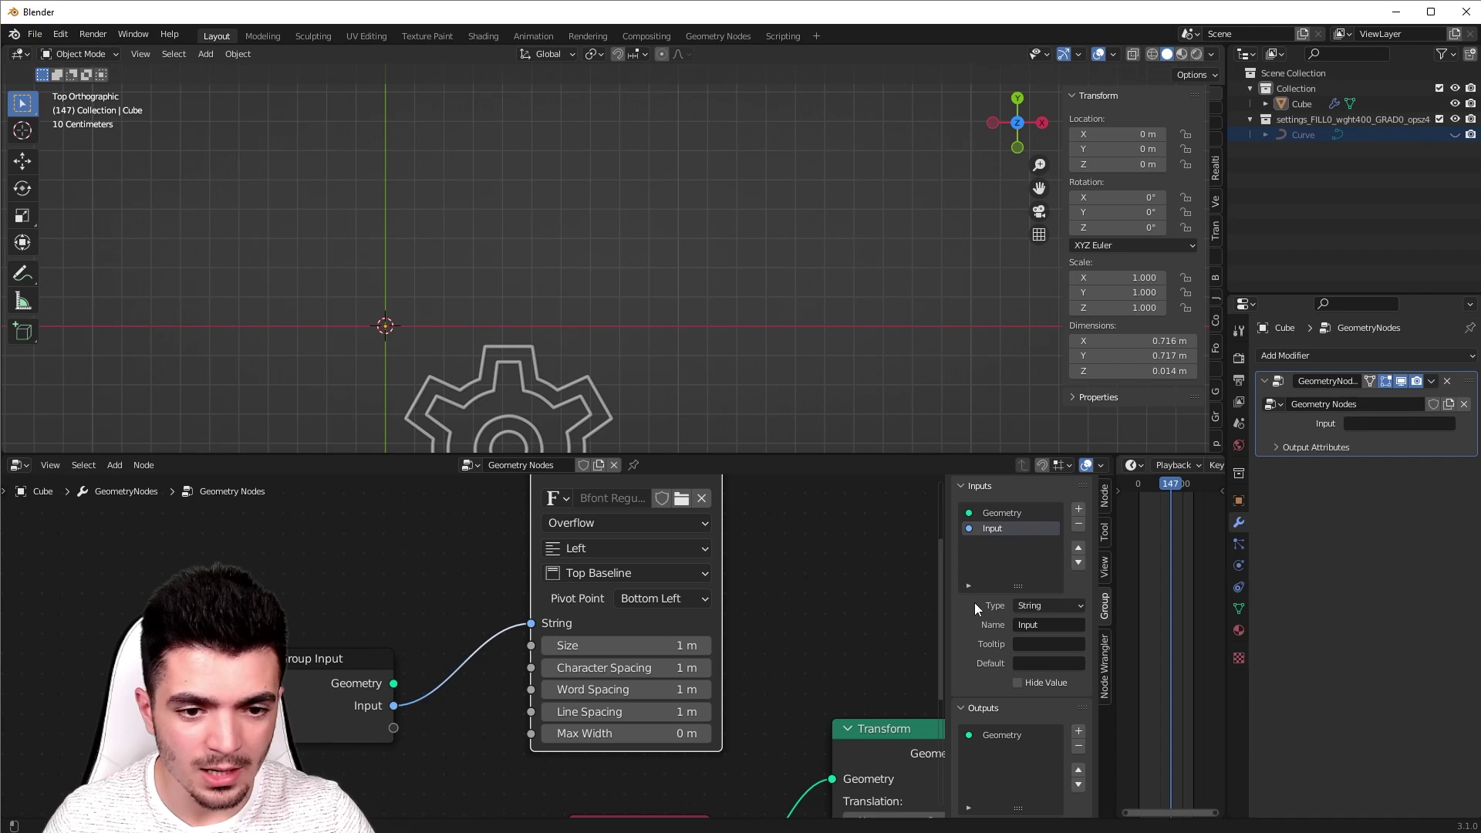
Step: Enter TEST as the Input value of the Geometry Nodes modifier
left_click(1372, 424)
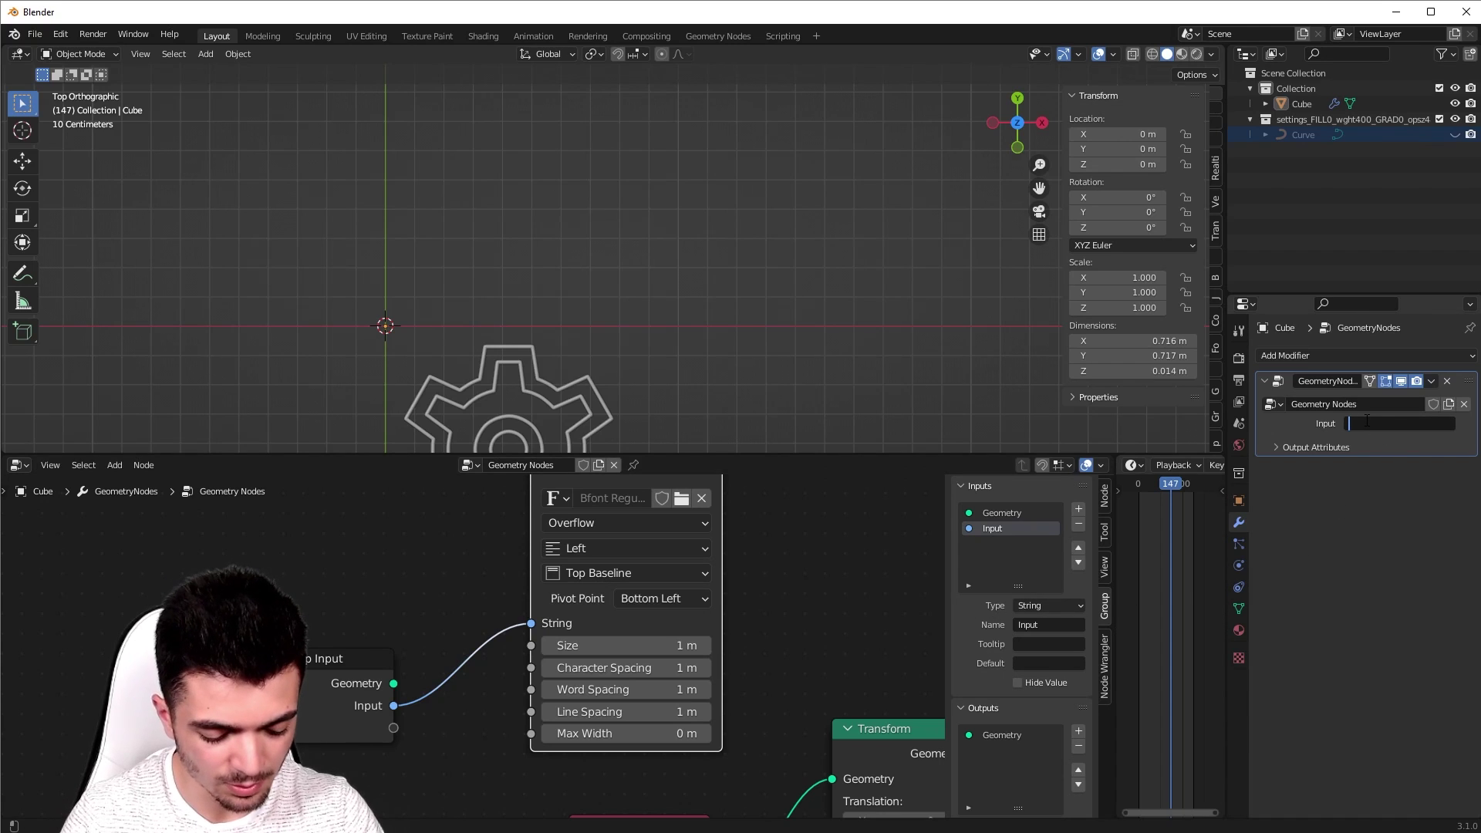
type("TEST")
key("Return")
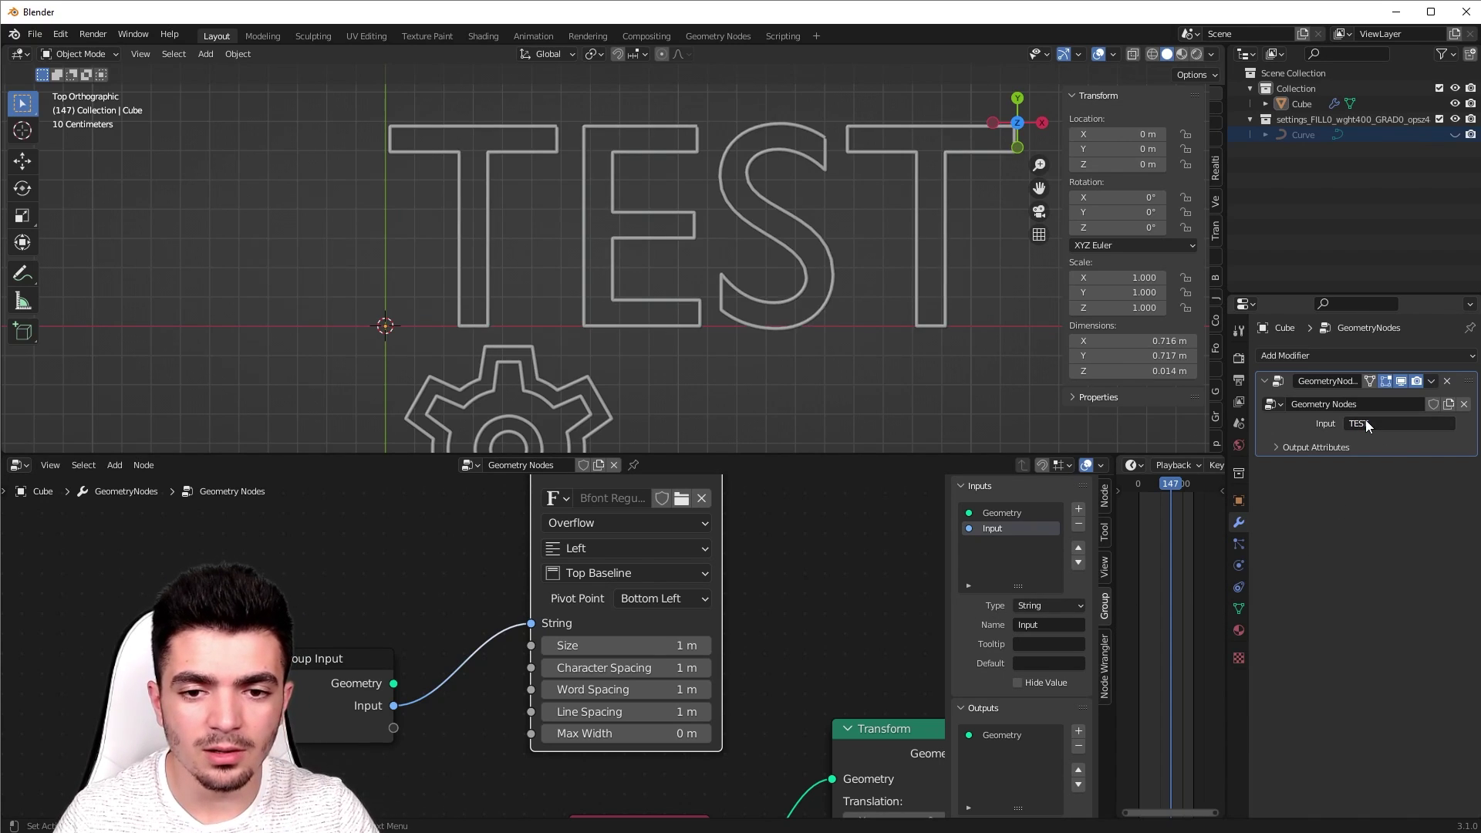
scroll(611, 257, "down", 2)
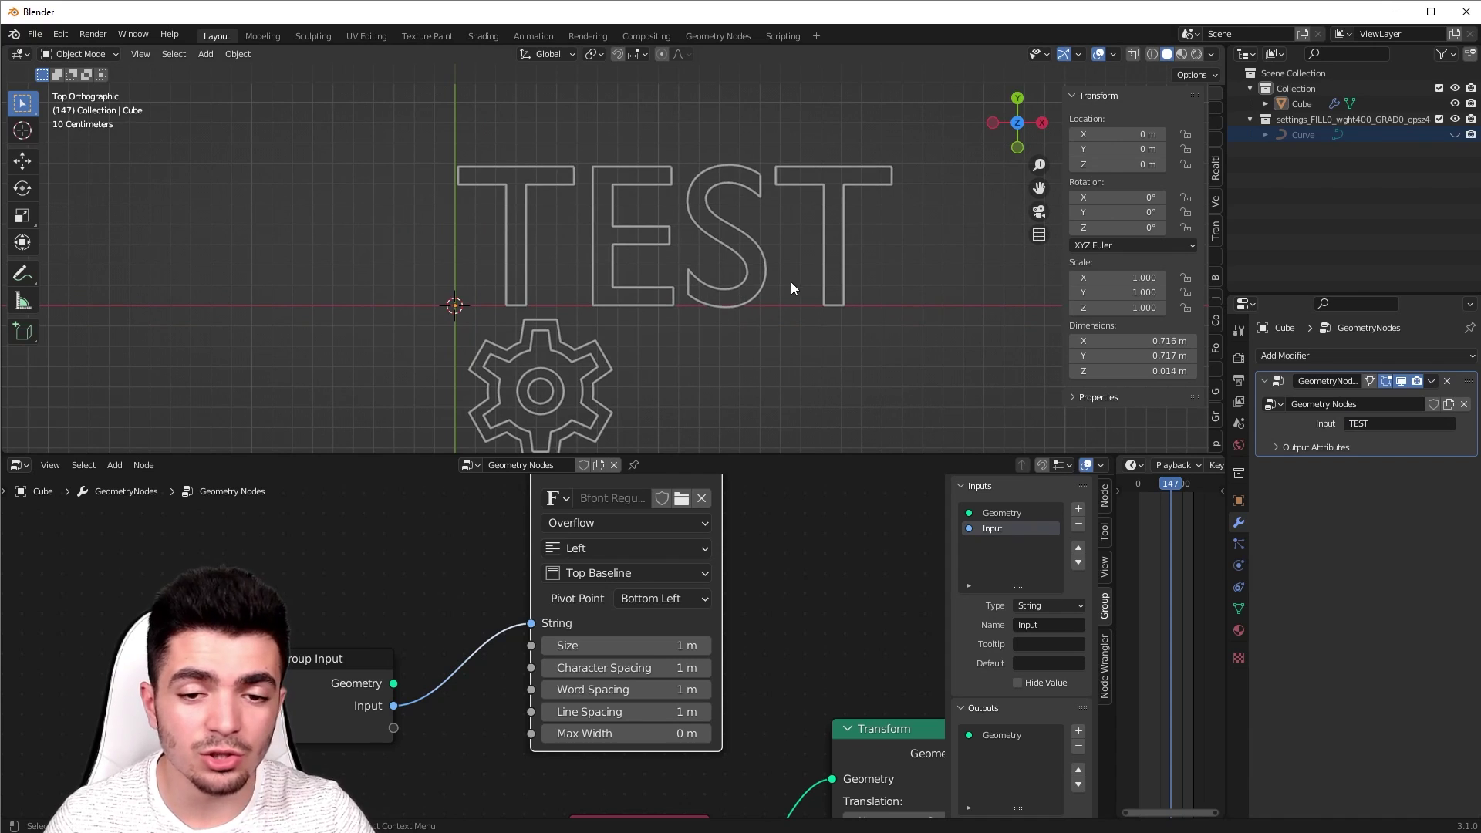
middle_click_drag(766, 298, 708, 284, "shift")
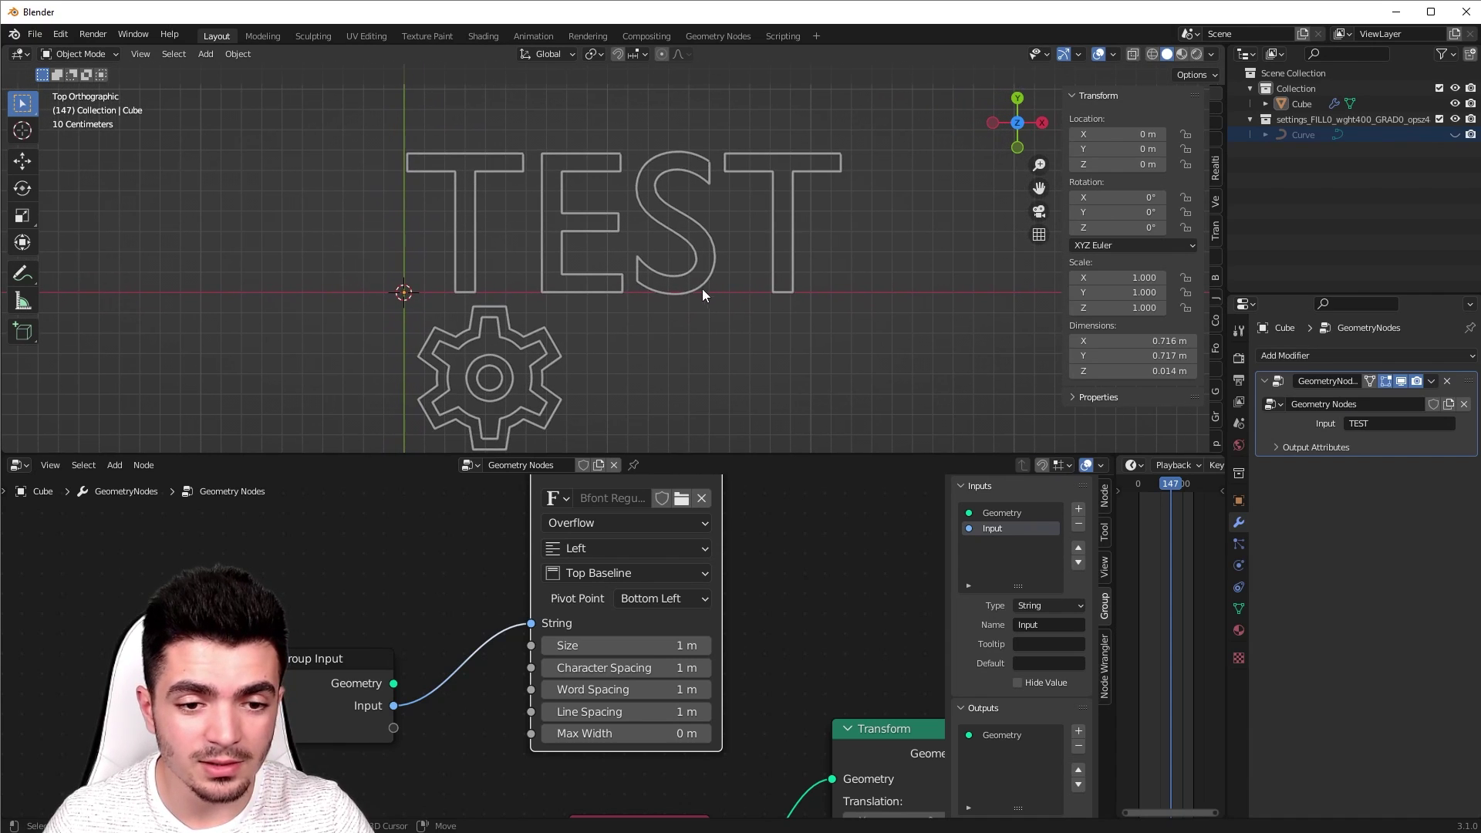
Step: Rename the String group input to Texte
left_click(1042, 625)
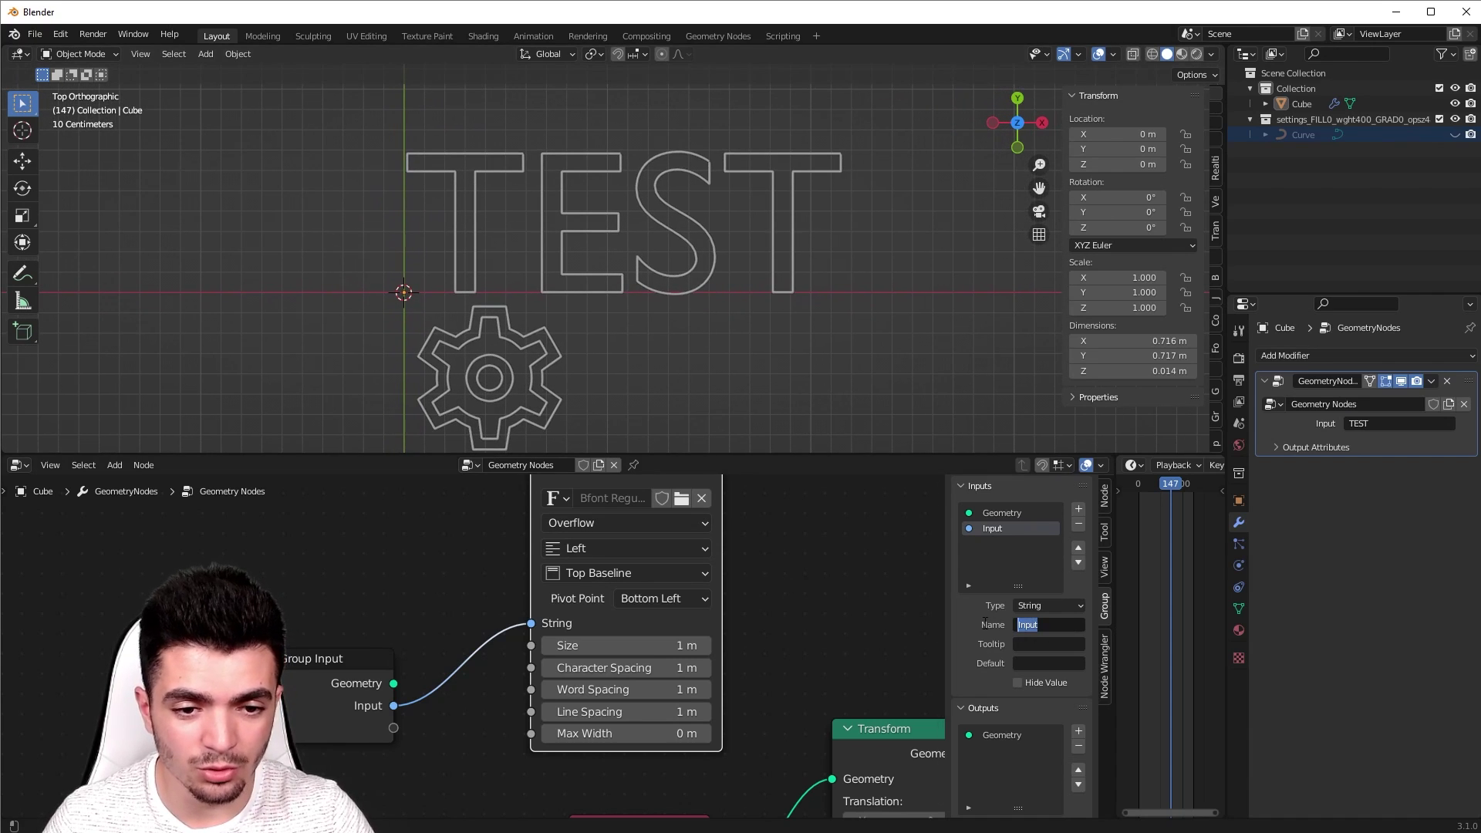
type("Texte")
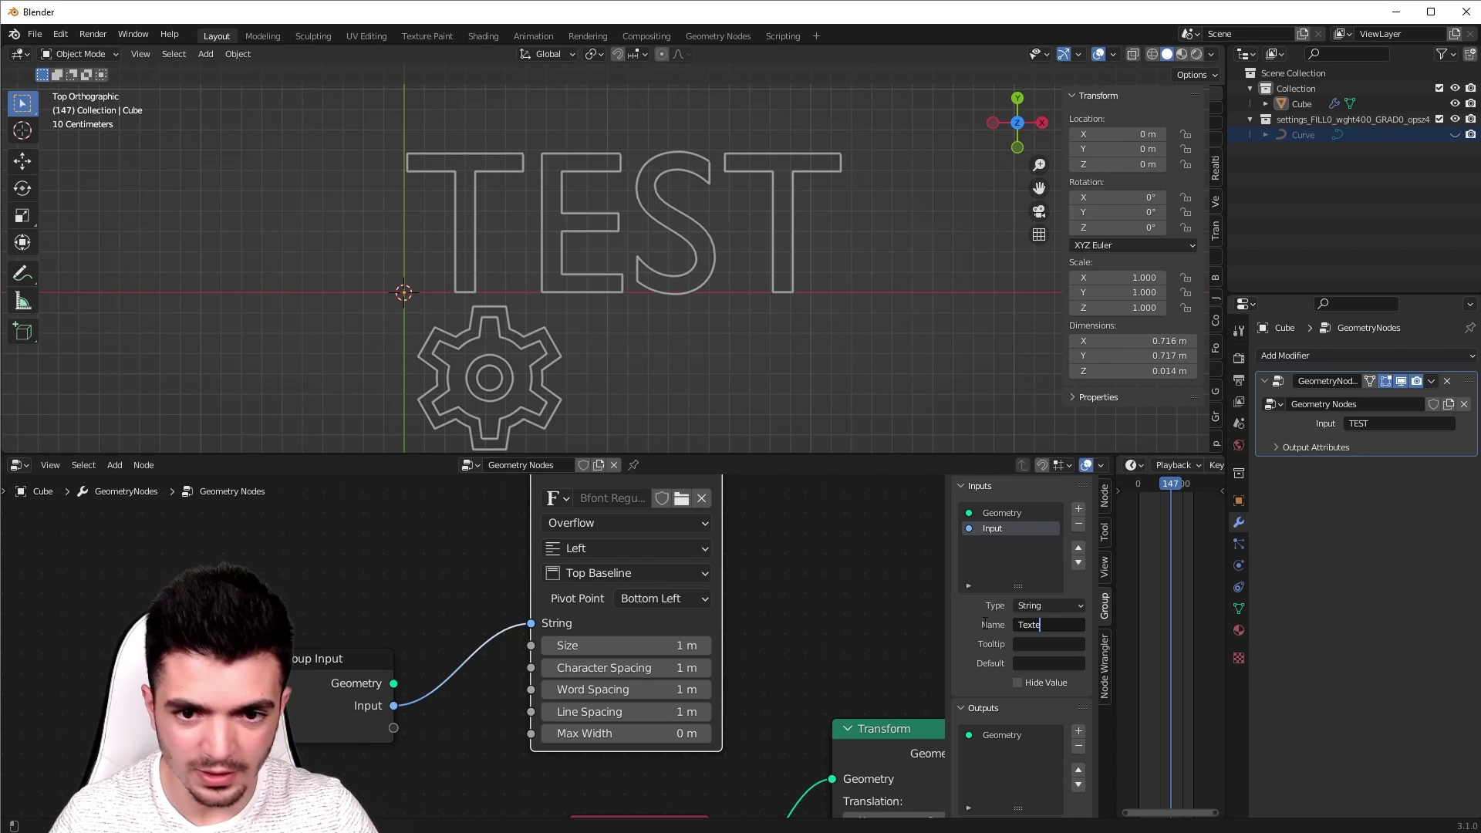
key("Return")
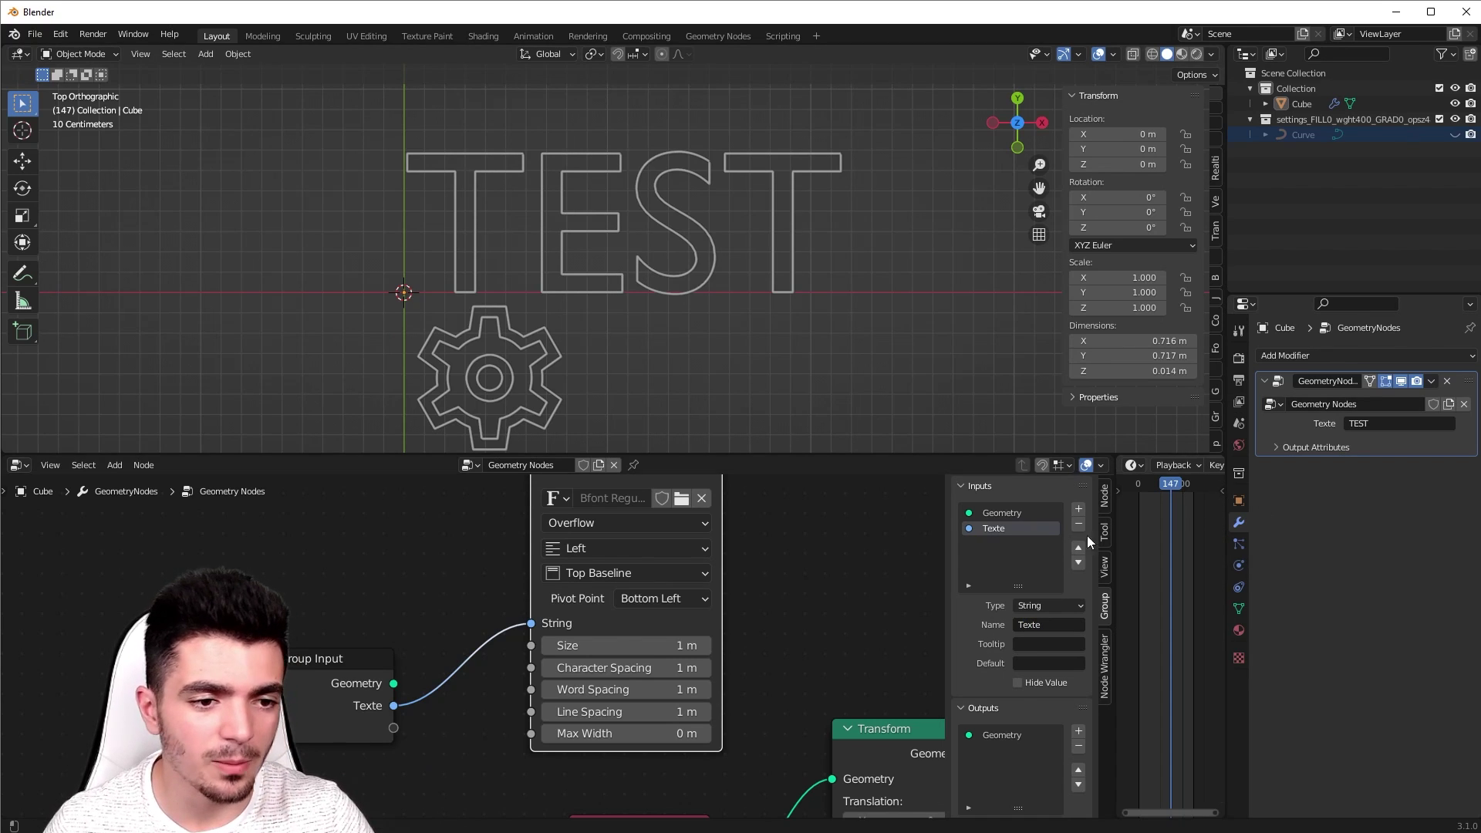
Step: Move the Group Input node down to the level of the Object Info node
scroll(739, 619, "down", 2)
middle_click_drag(750, 618, 804, 534)
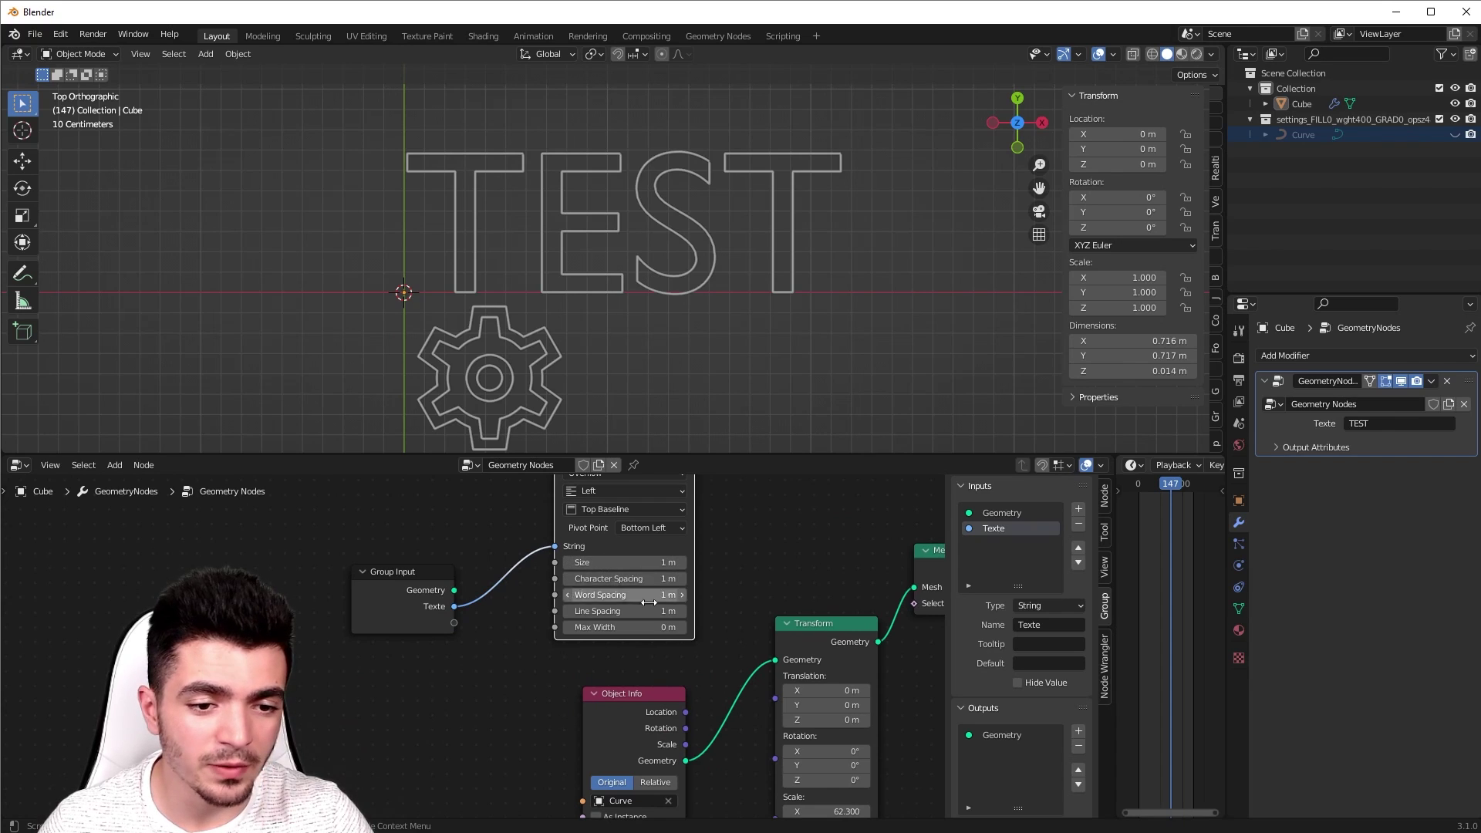
scroll(872, 642, "down", 4)
middle_click_drag(872, 643, 588, 672)
middle_click_drag(345, 626, 505, 598)
scroll(505, 595, "up", 2)
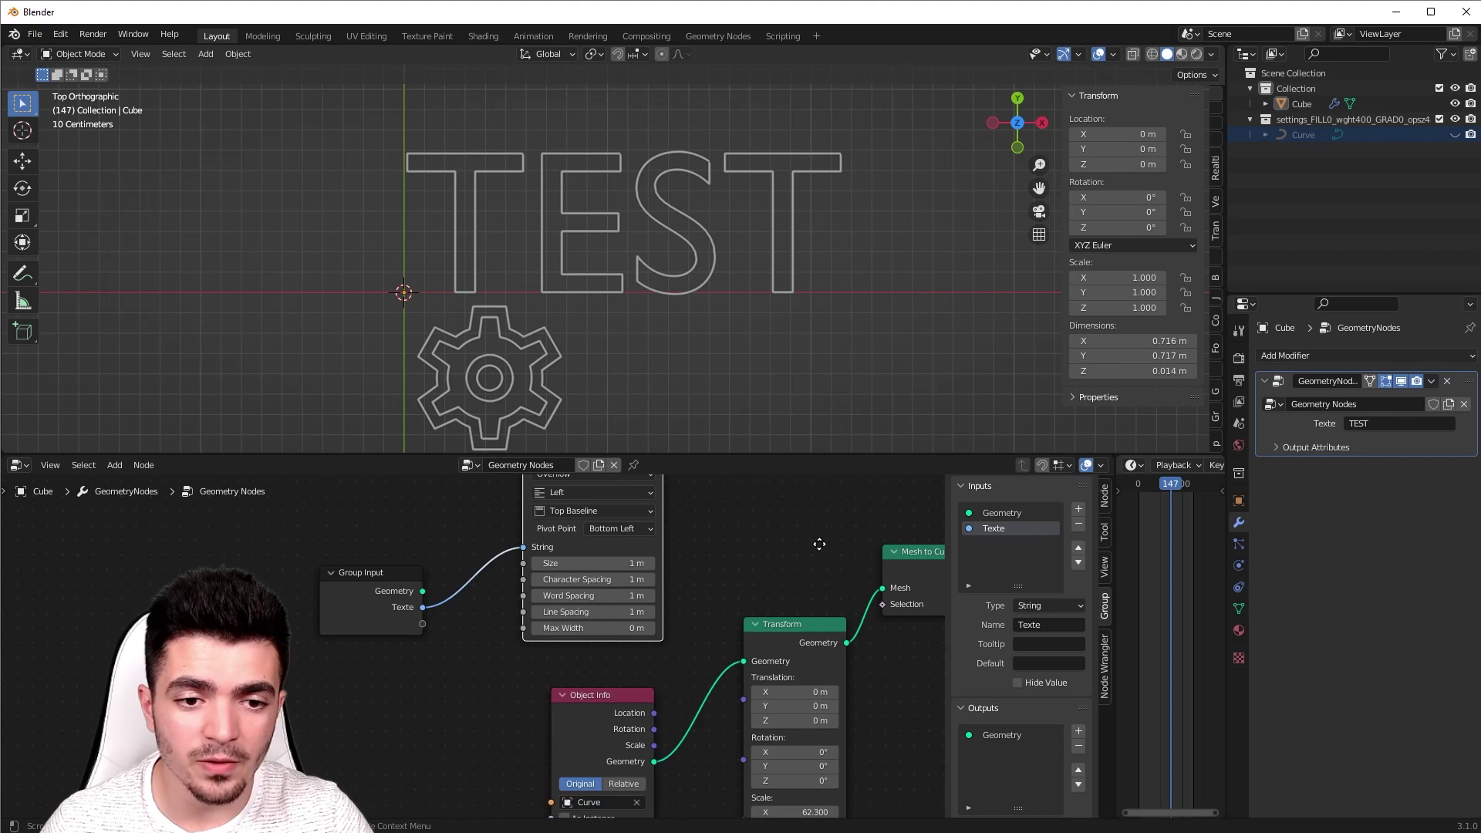
middle_click_drag(820, 539, 774, 507)
left_click(1046, 605)
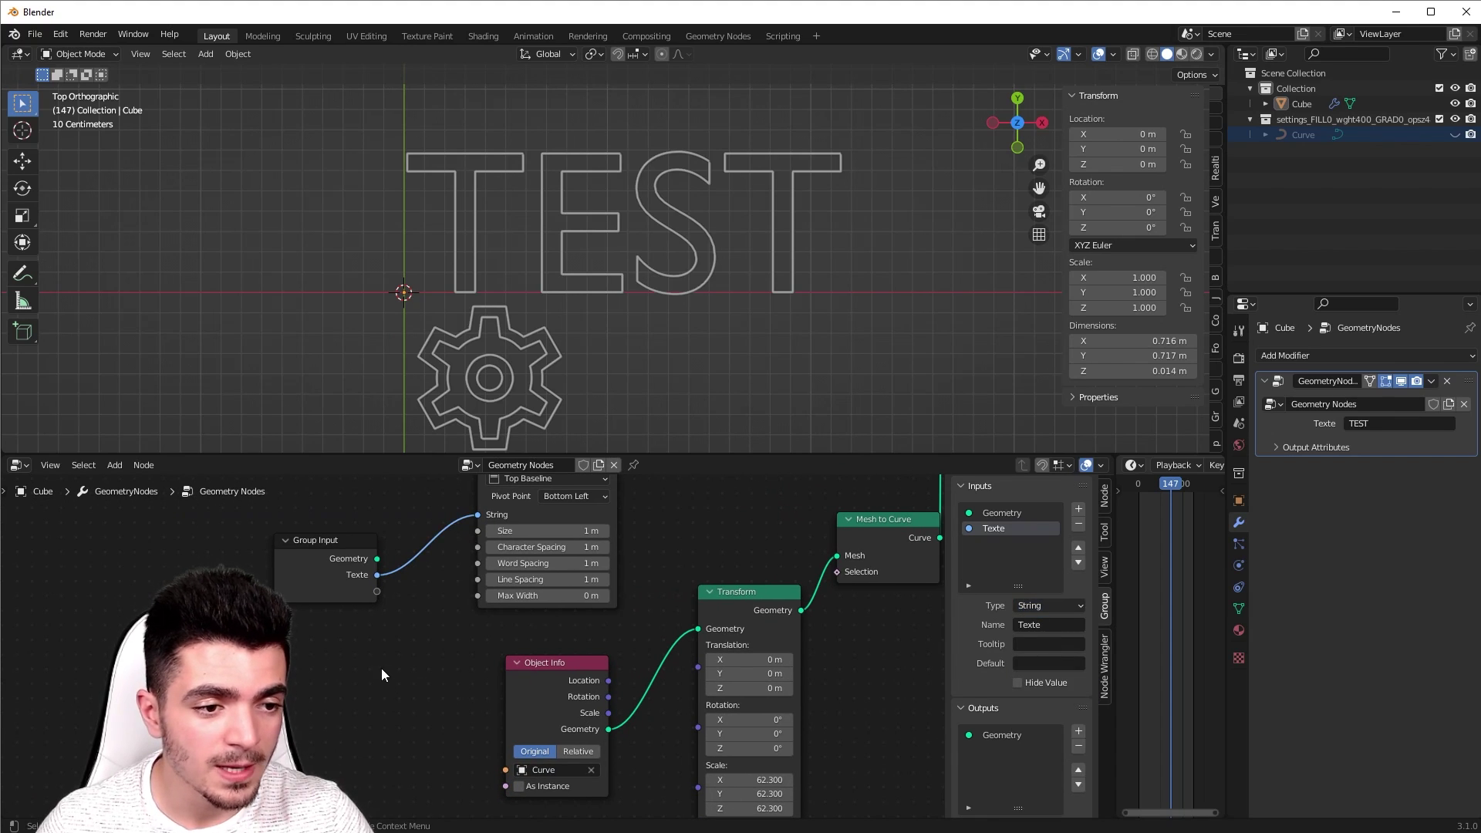
left_click_drag(325, 549, 265, 674)
middle_click_drag(434, 709, 510, 615)
Step: Add another input socket below Texte and name it SVG
left_click(1078, 510)
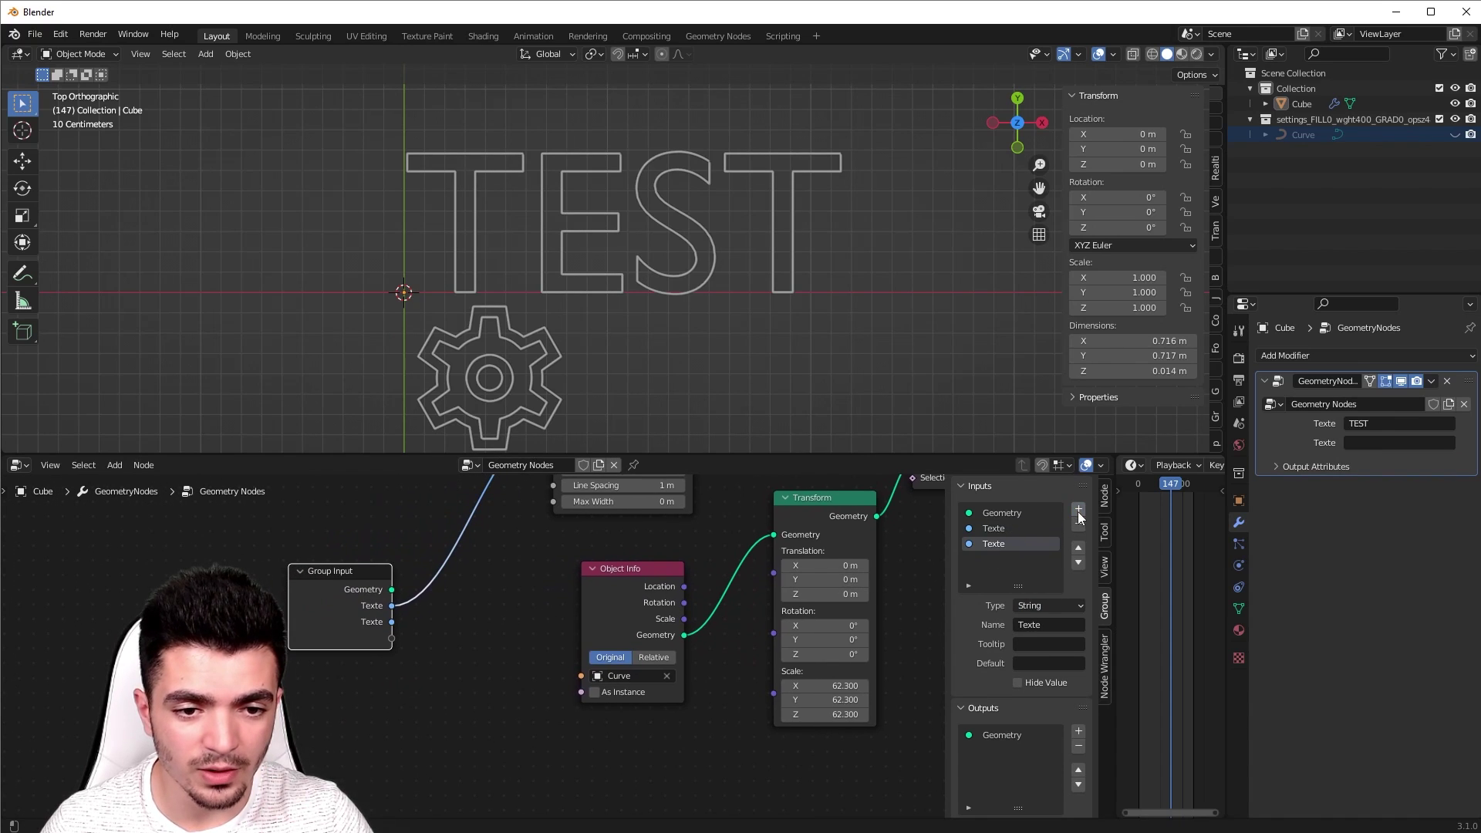
left_click(1048, 624)
type("SVG")
key("Return")
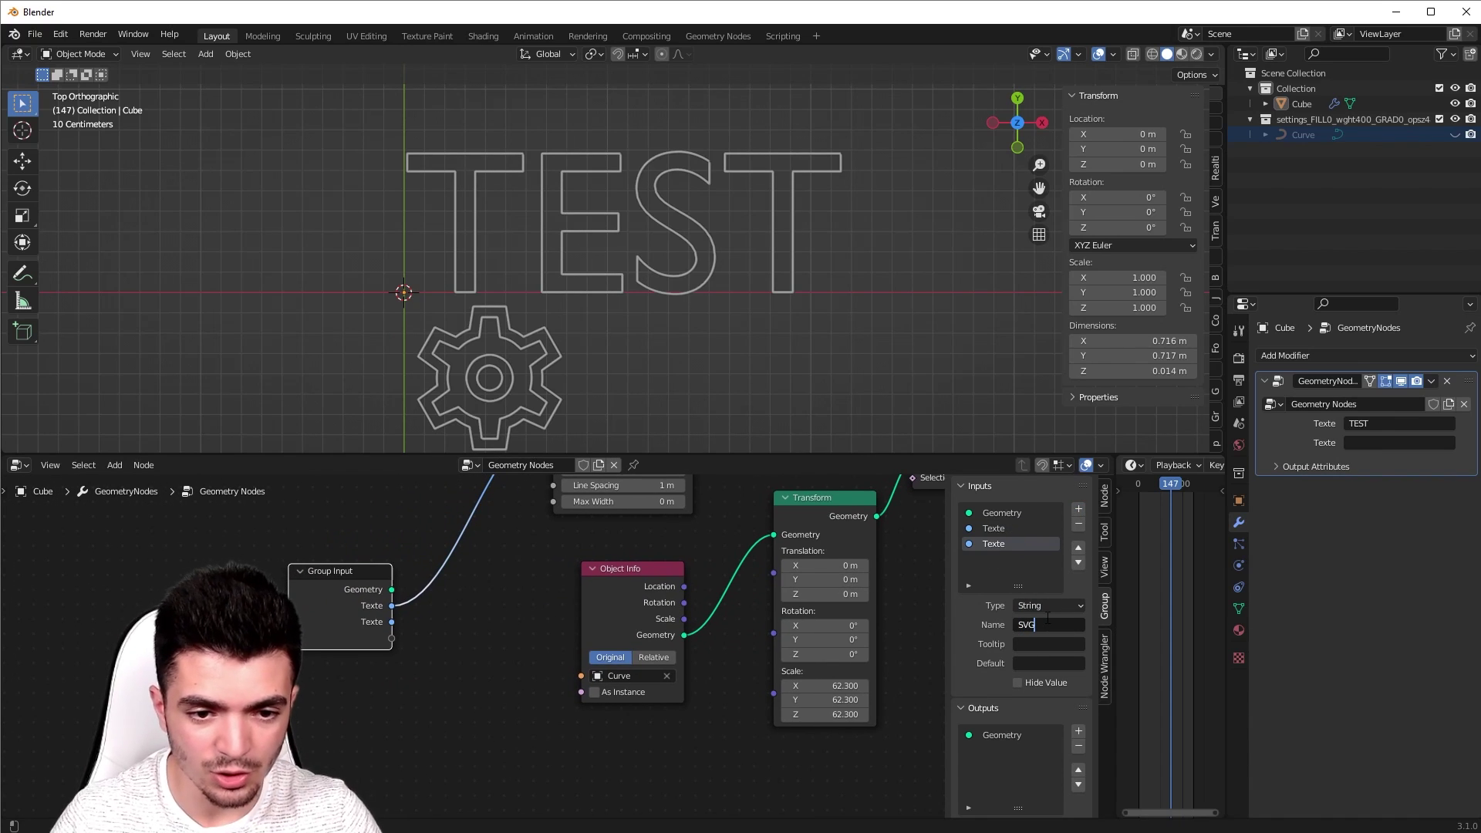
Step: Set the SVG group input's type to Object
scroll(443, 753, "up", 1)
scroll(447, 752, "up", 2)
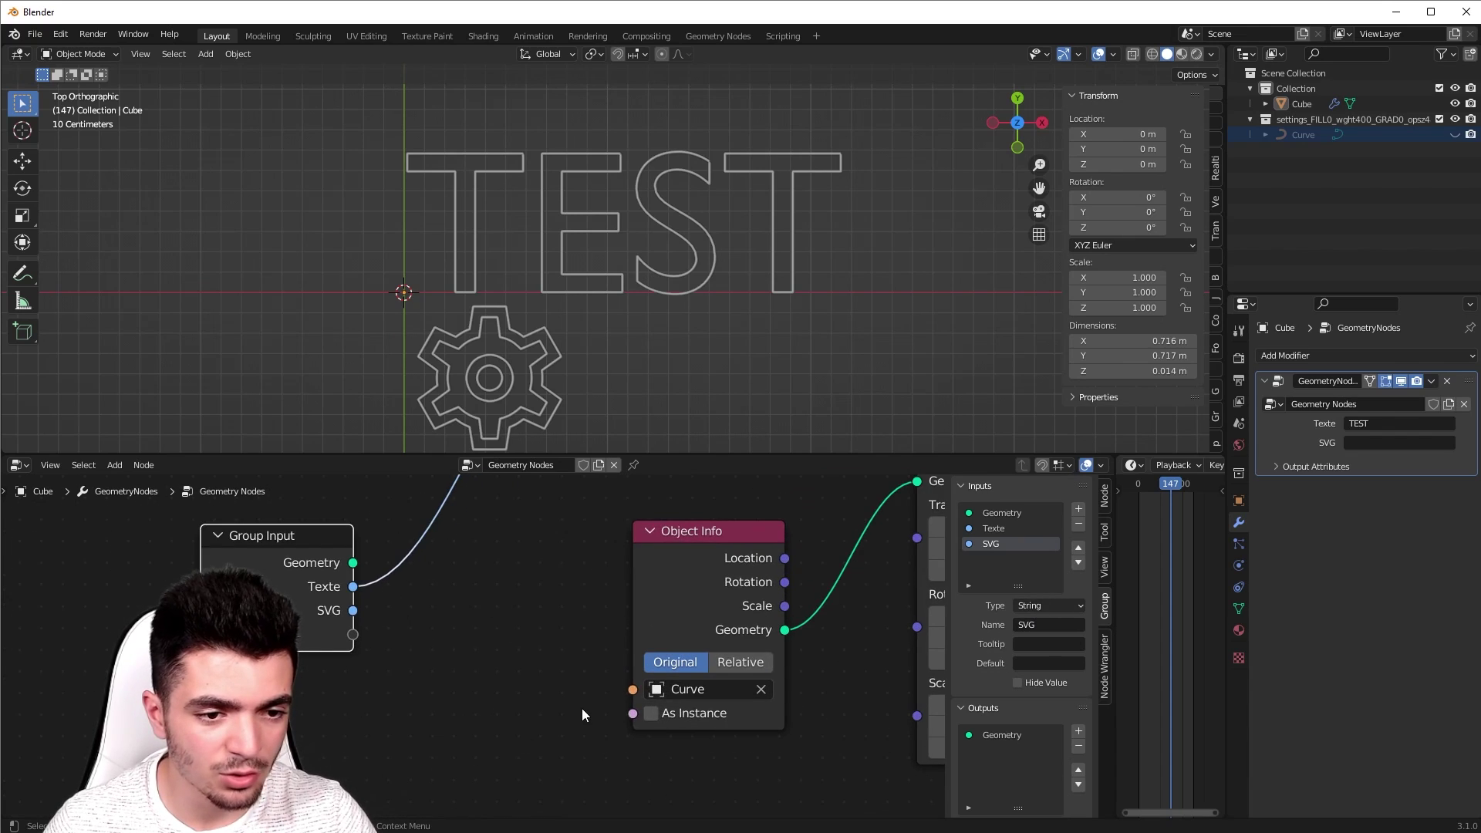
middle_click_drag(685, 695, 554, 683)
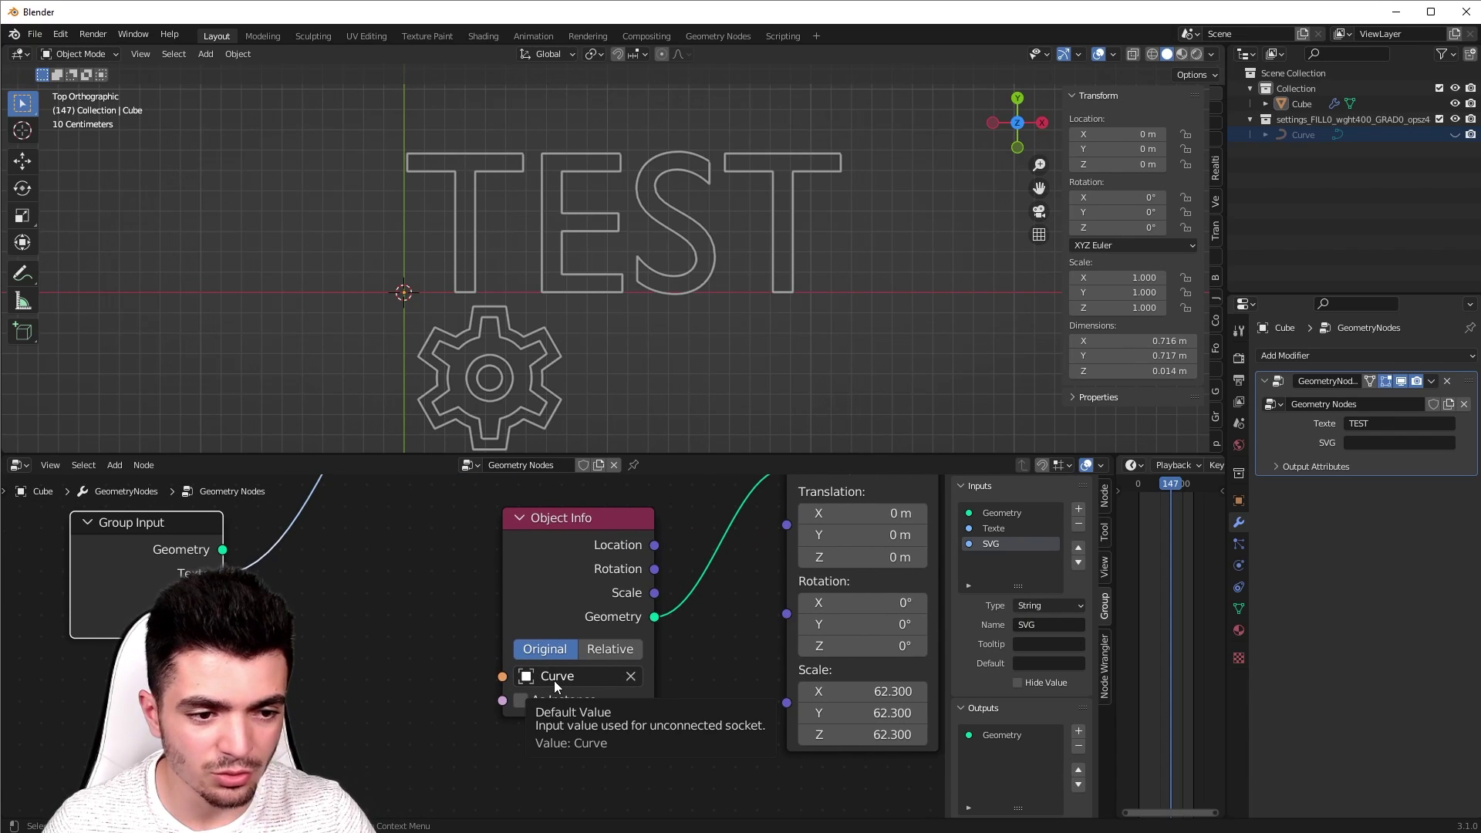
left_click(1040, 607)
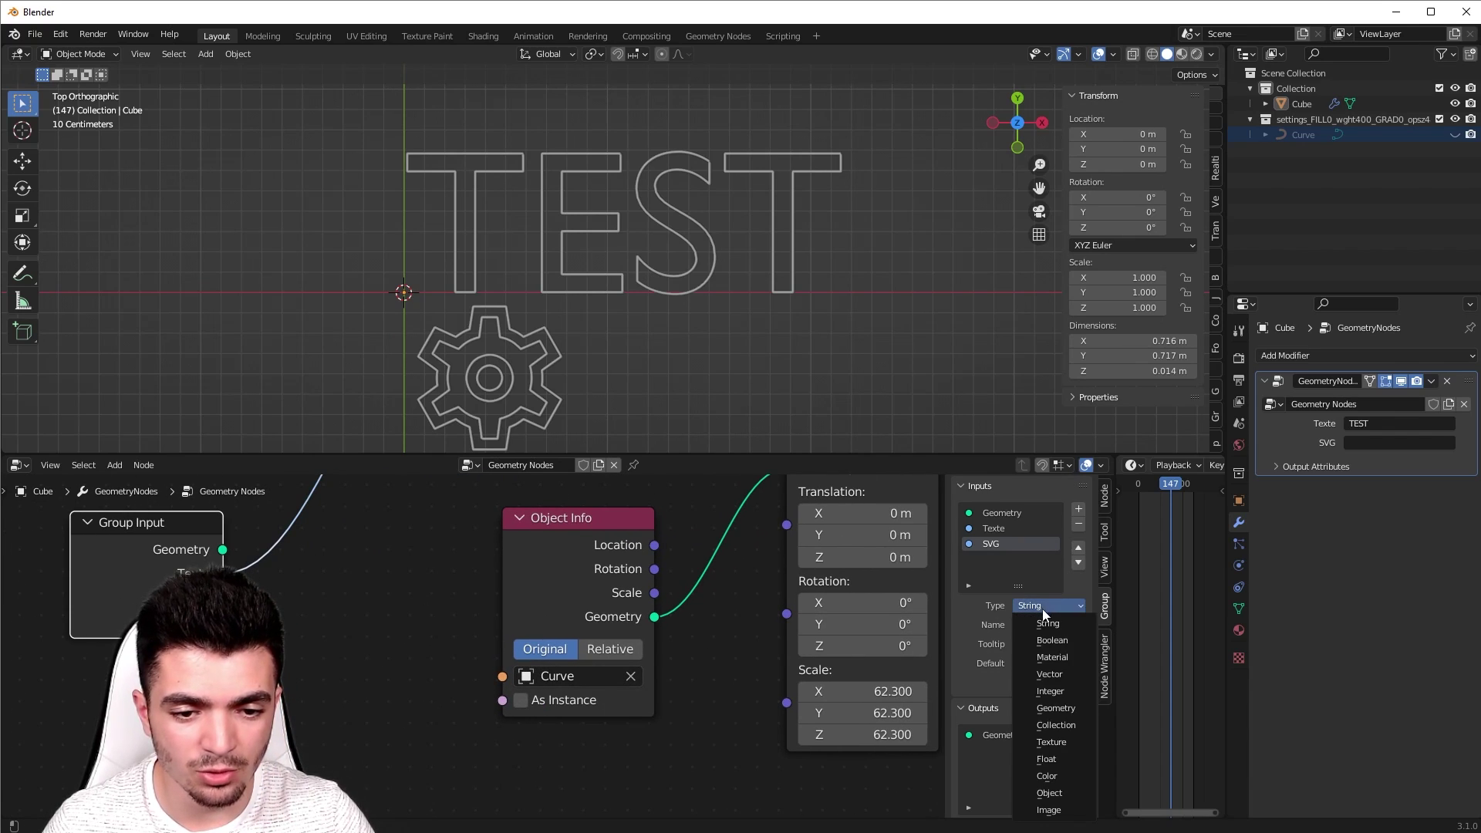
left_click(1063, 793)
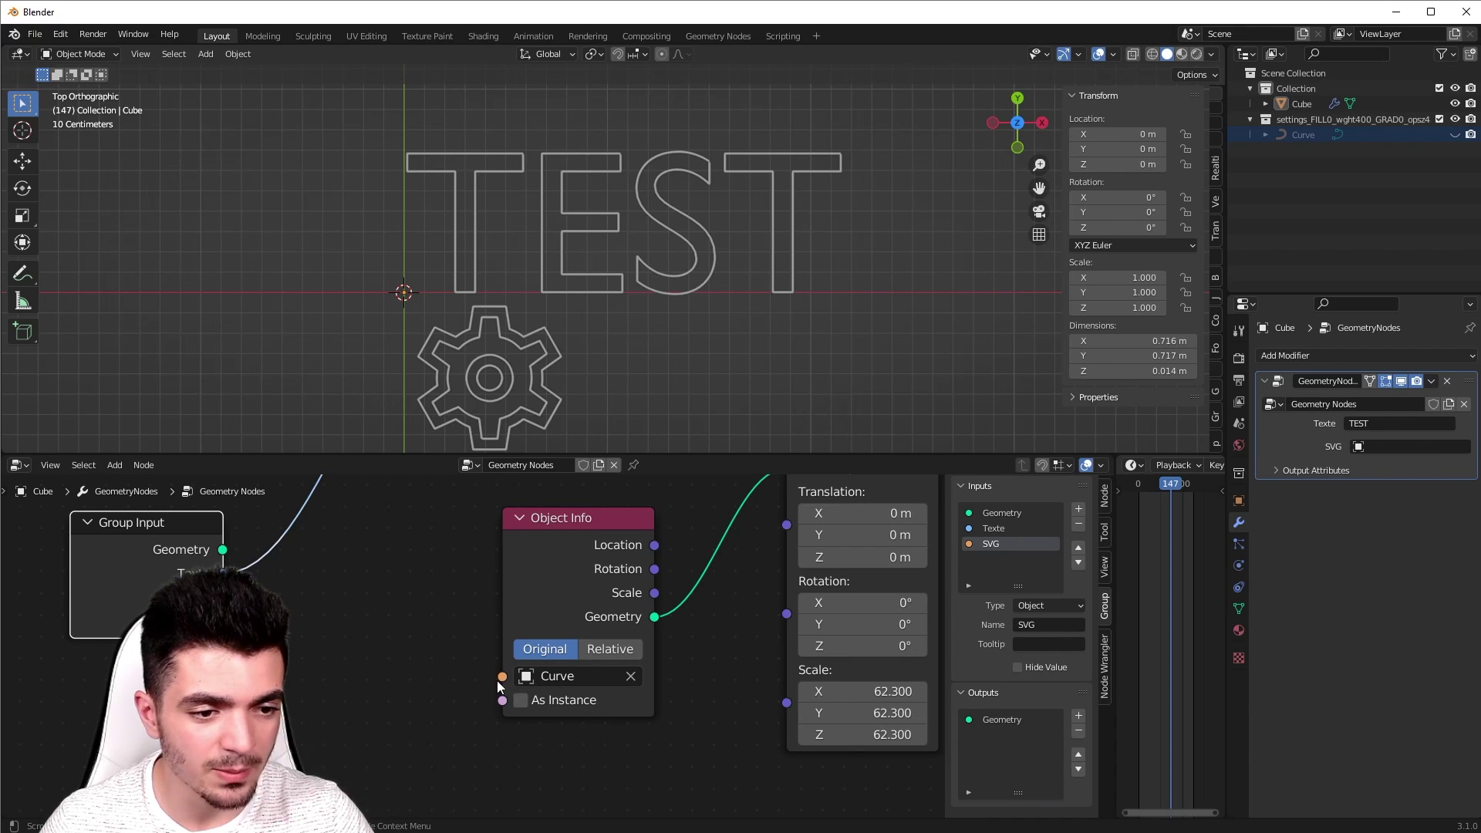
Step: Connect the Group Input's SVG socket to the Object input of the Object Info node
mouse_move(502, 675)
left_mouse_down()
mouse_move(491, 682)
mouse_move(493, 652)
left_mouse_up()
key("Escape")
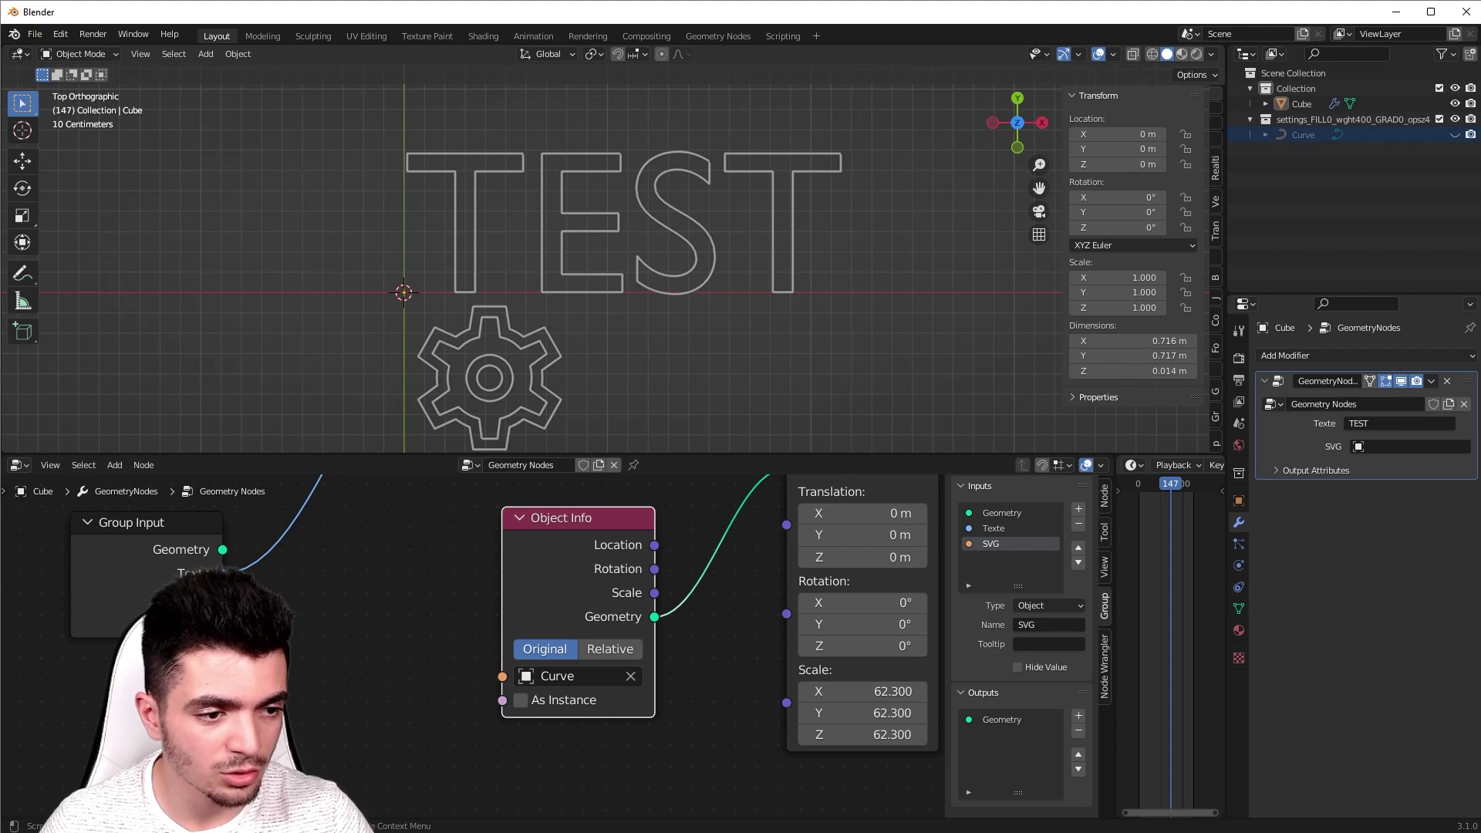
left_click_drag(222, 596, 516, 683)
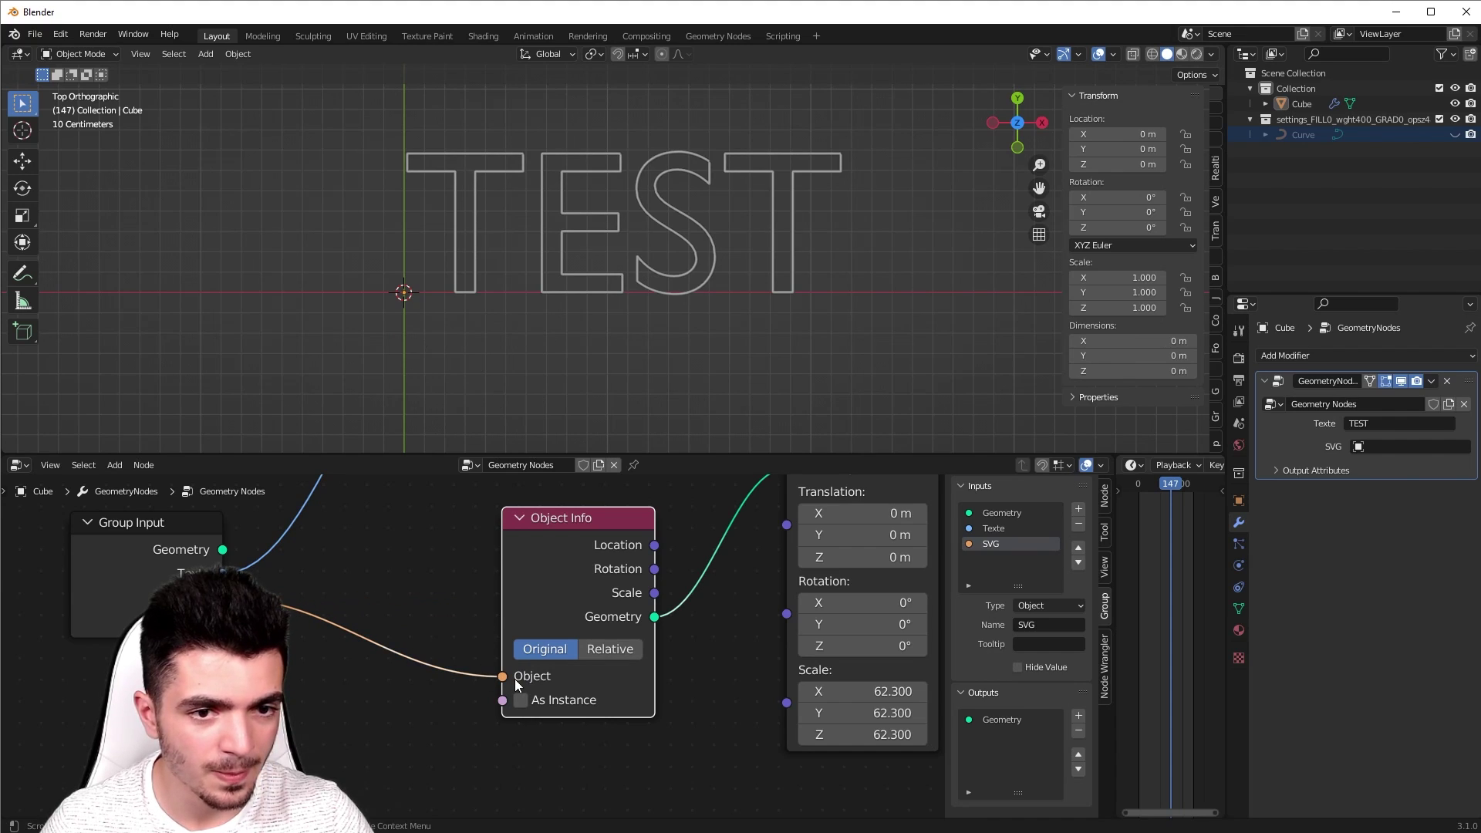
Step: Choose the Curve object as the modifier's SVG input
left_click(1393, 446)
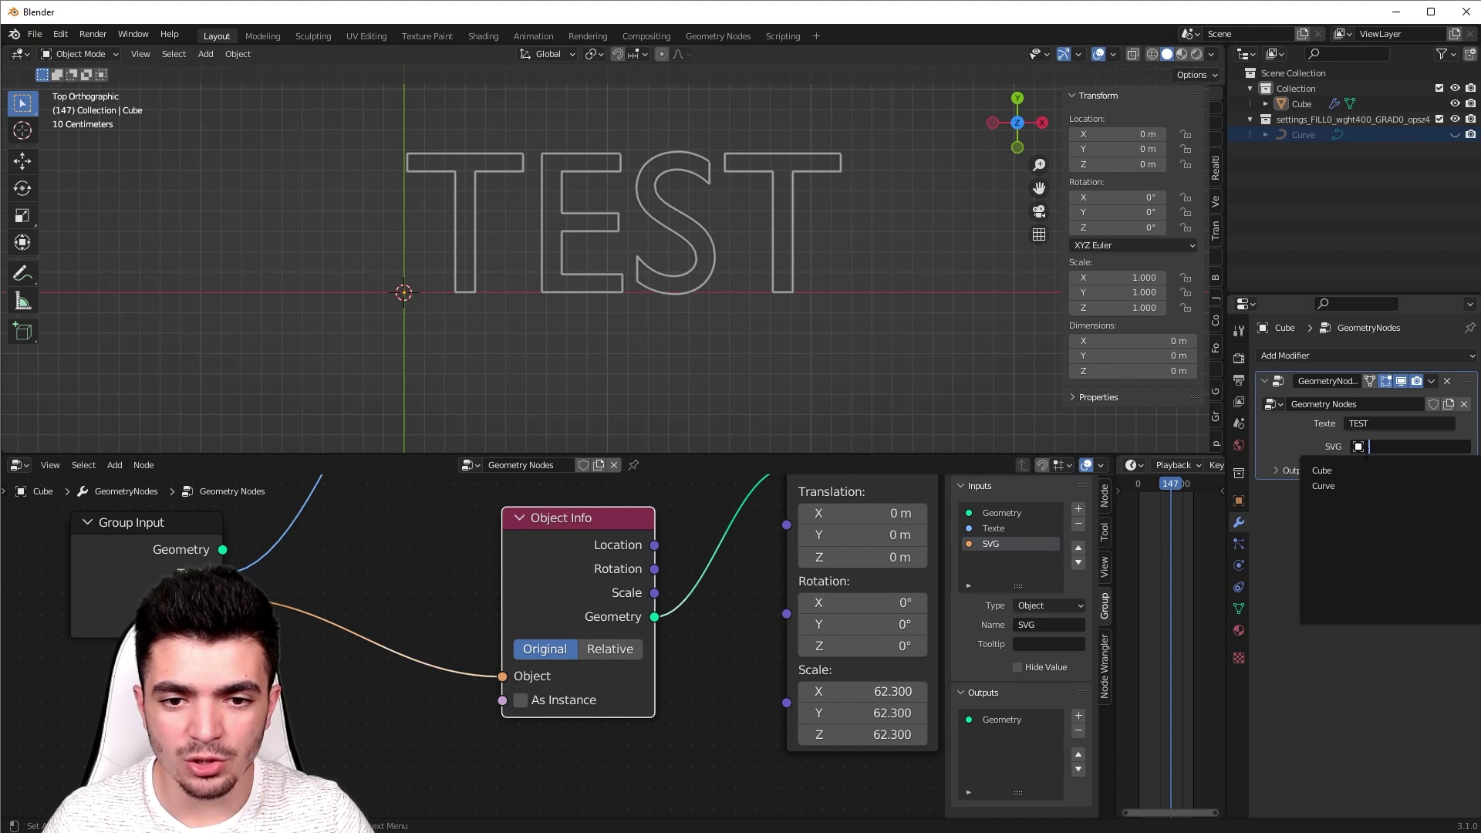
left_click(1319, 485)
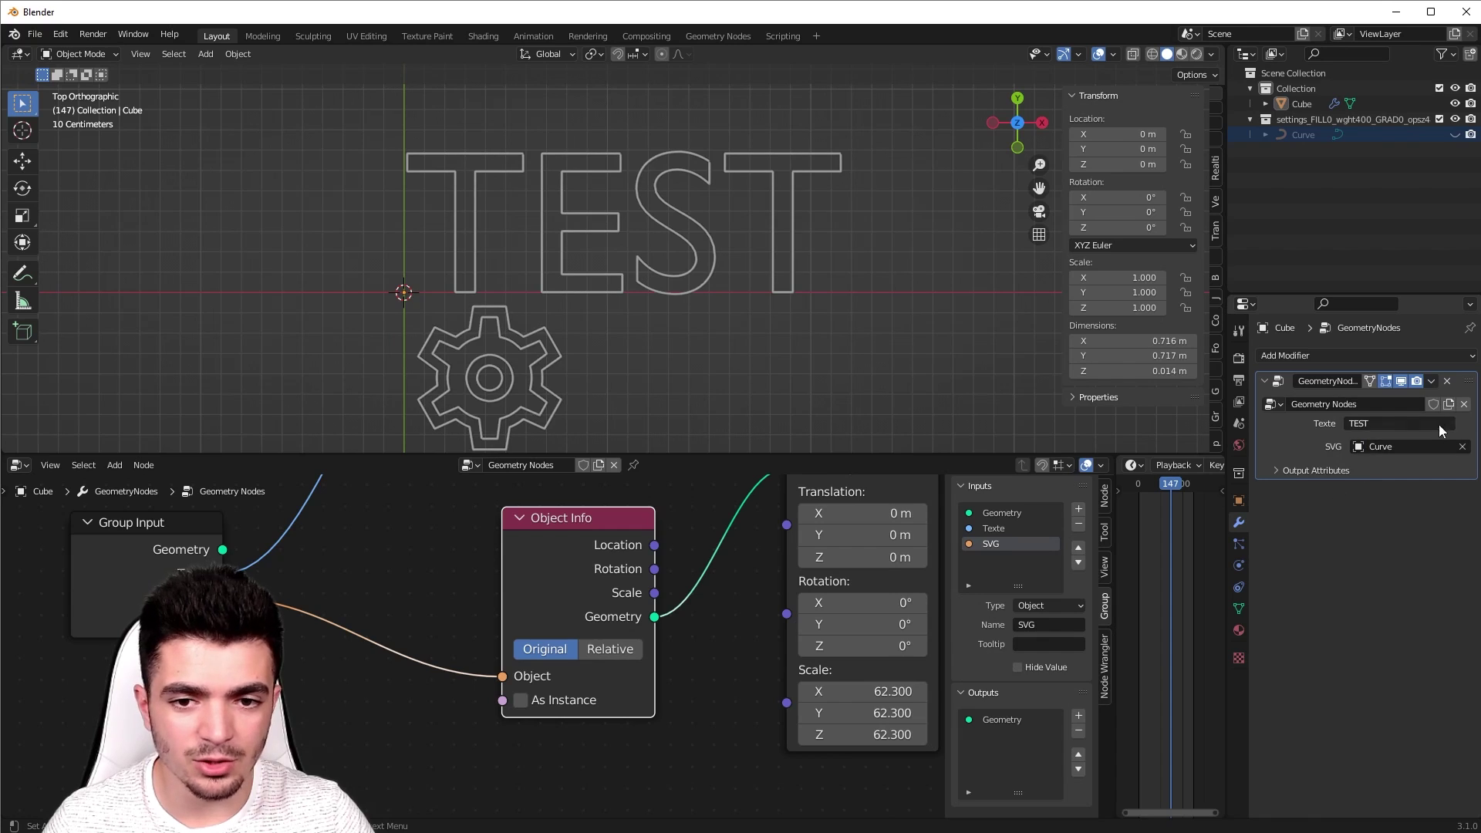
left_click(1439, 446)
left_click(1322, 747)
Step: Tidy the gear branch by repositioning the Object Info node and the Group Input node
scroll(443, 715, "down", 7)
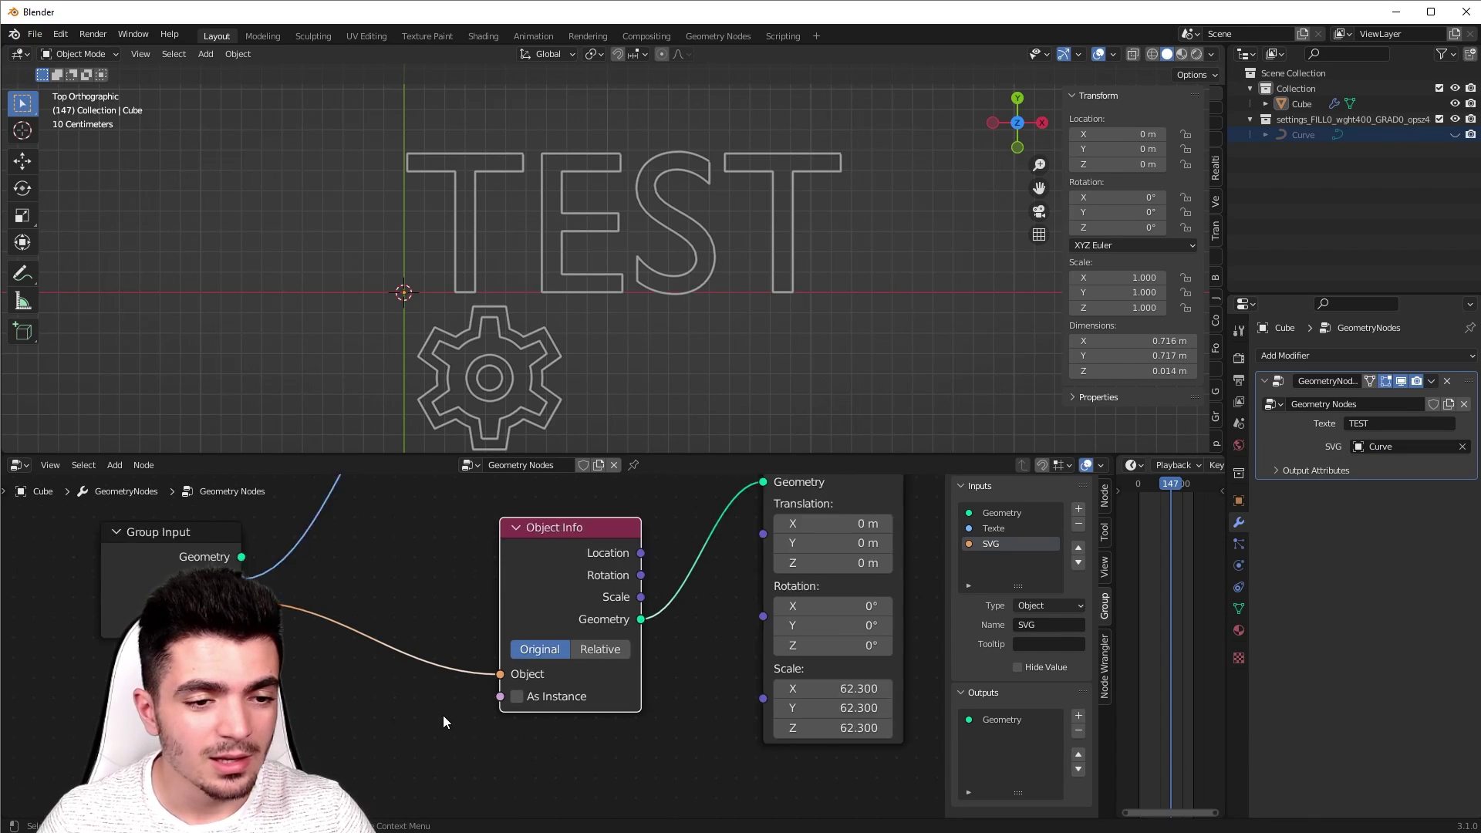
scroll(589, 655, "down", 3)
middle_click_drag(589, 655, 529, 708)
left_click_drag(456, 640, 483, 637)
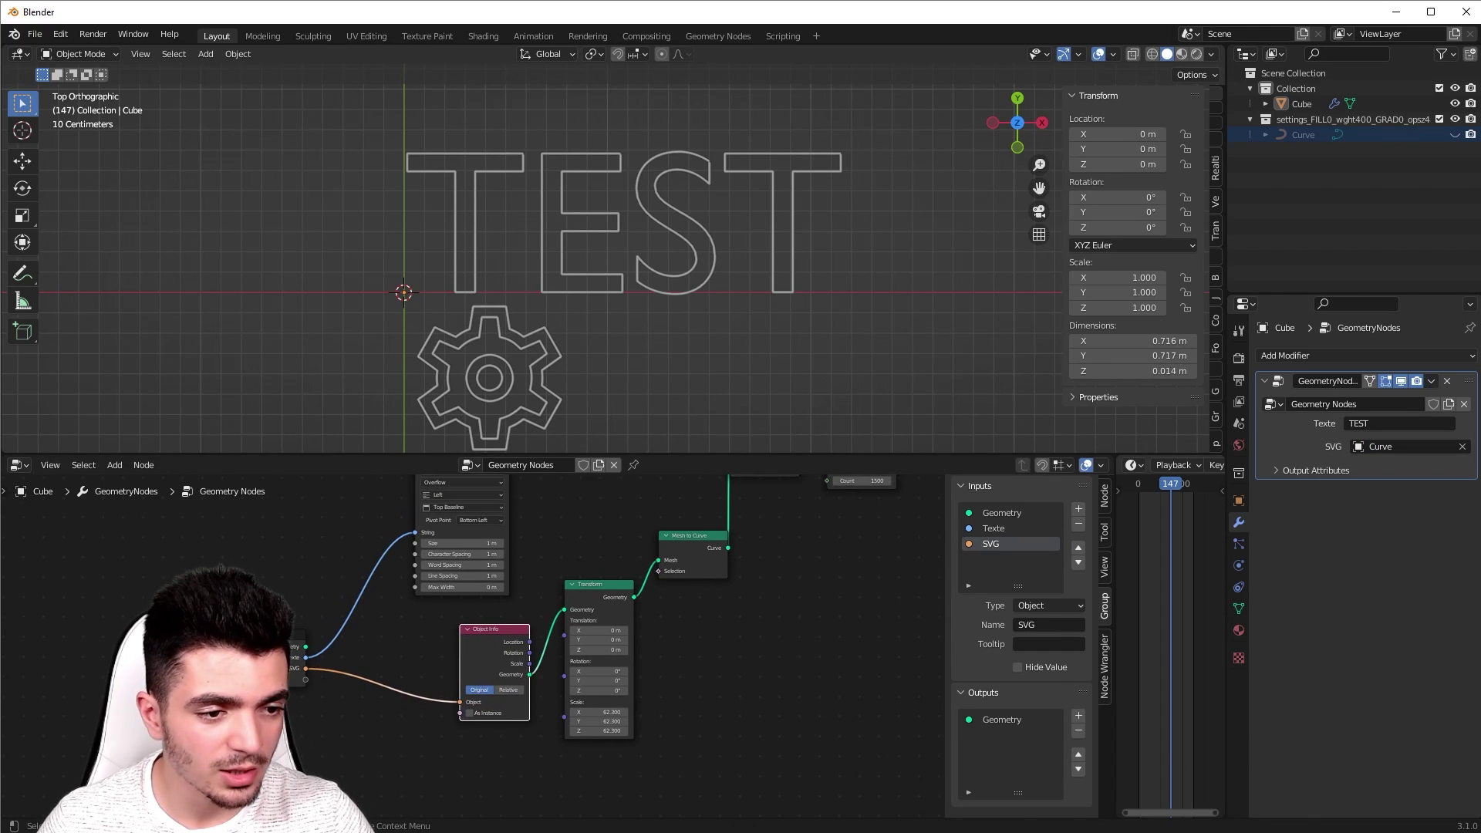
left_click_drag(296, 637, 263, 736)
Step: Move the Group Output node farther from Curve to Mesh to make room between them
scroll(463, 725, "down", 5)
middle_click_drag(787, 651, 384, 779)
scroll(601, 742, "up", 6)
left_click_drag(711, 632, 782, 617)
scroll(723, 623, "up", 1)
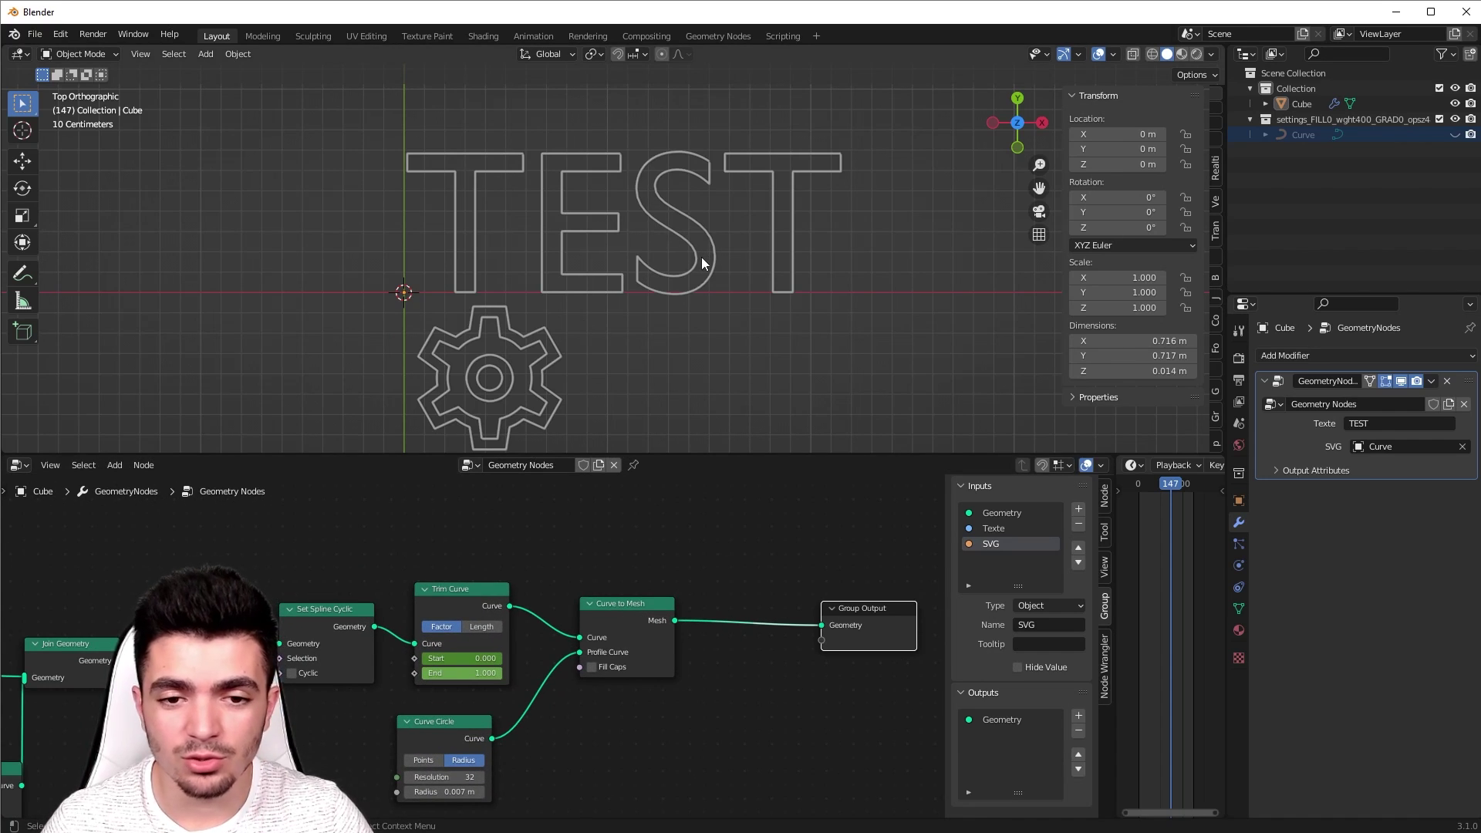
left_click_drag(832, 604, 848, 602)
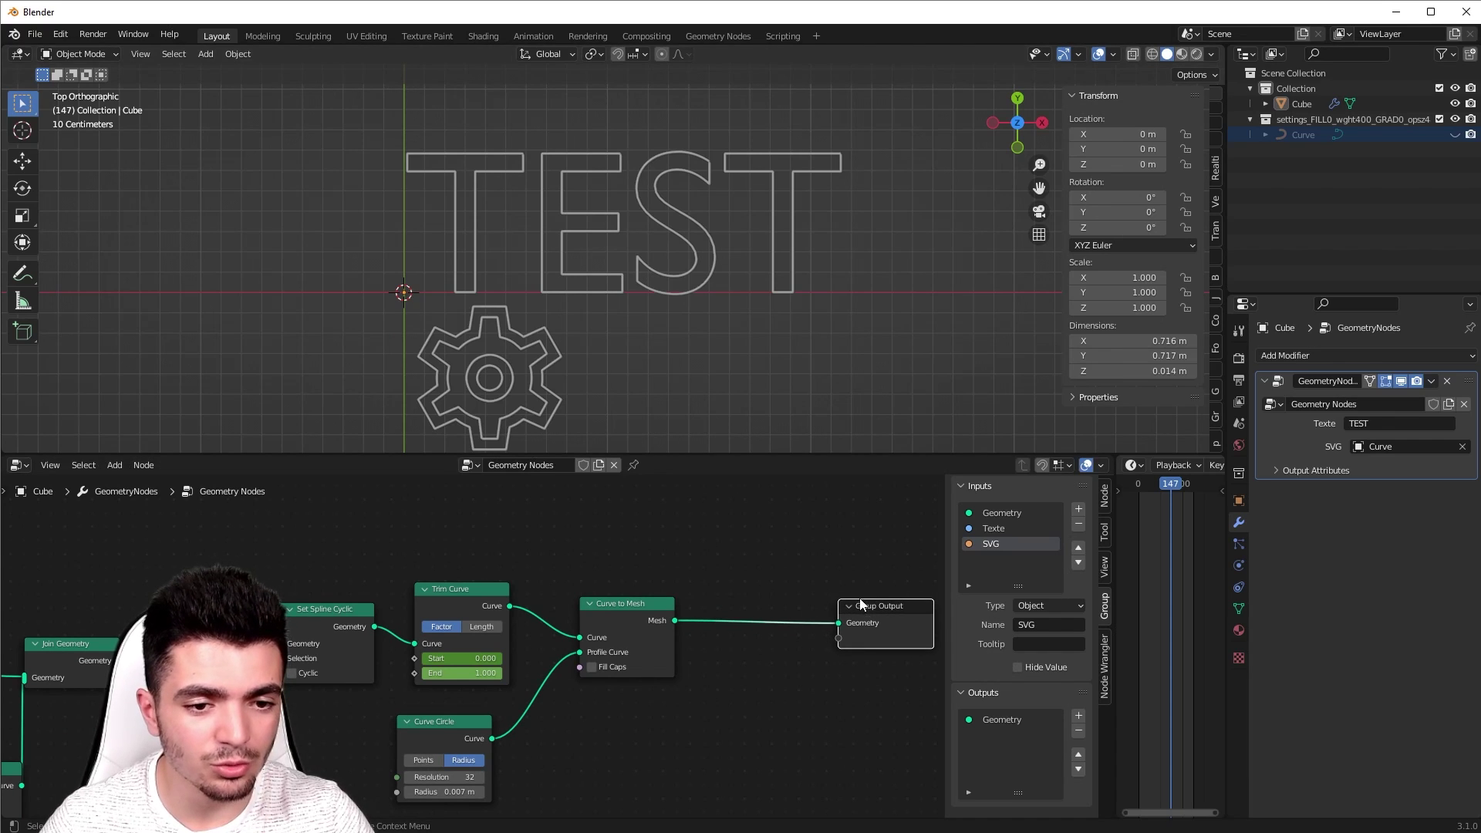
left_click(806, 570)
Step: Insert a Set Material node on the link between Curve to Mesh and Group Output
middle_click_drag(803, 571, 672, 552)
key("shift+a")
left_click(589, 515)
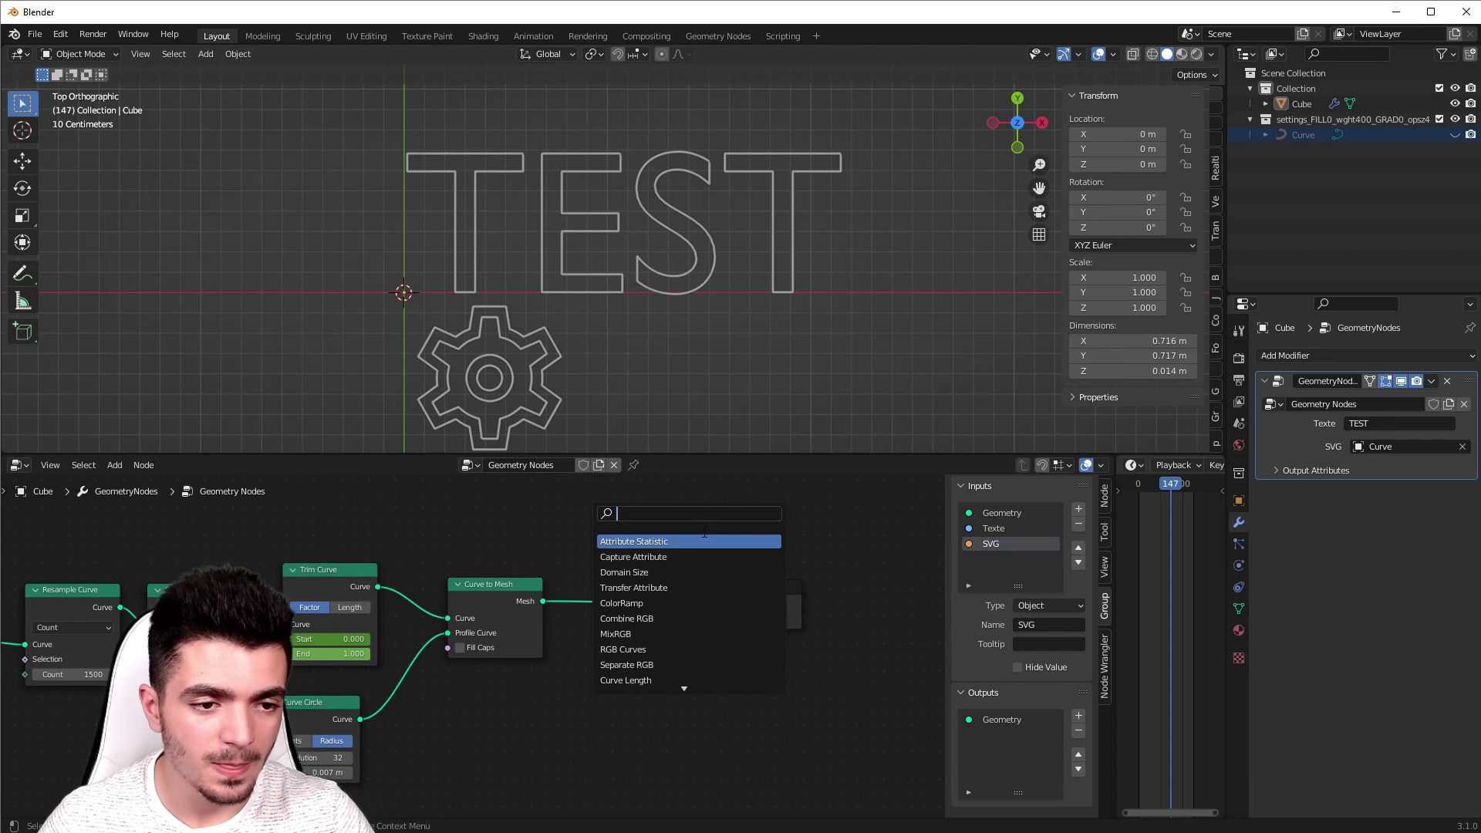
type("set m")
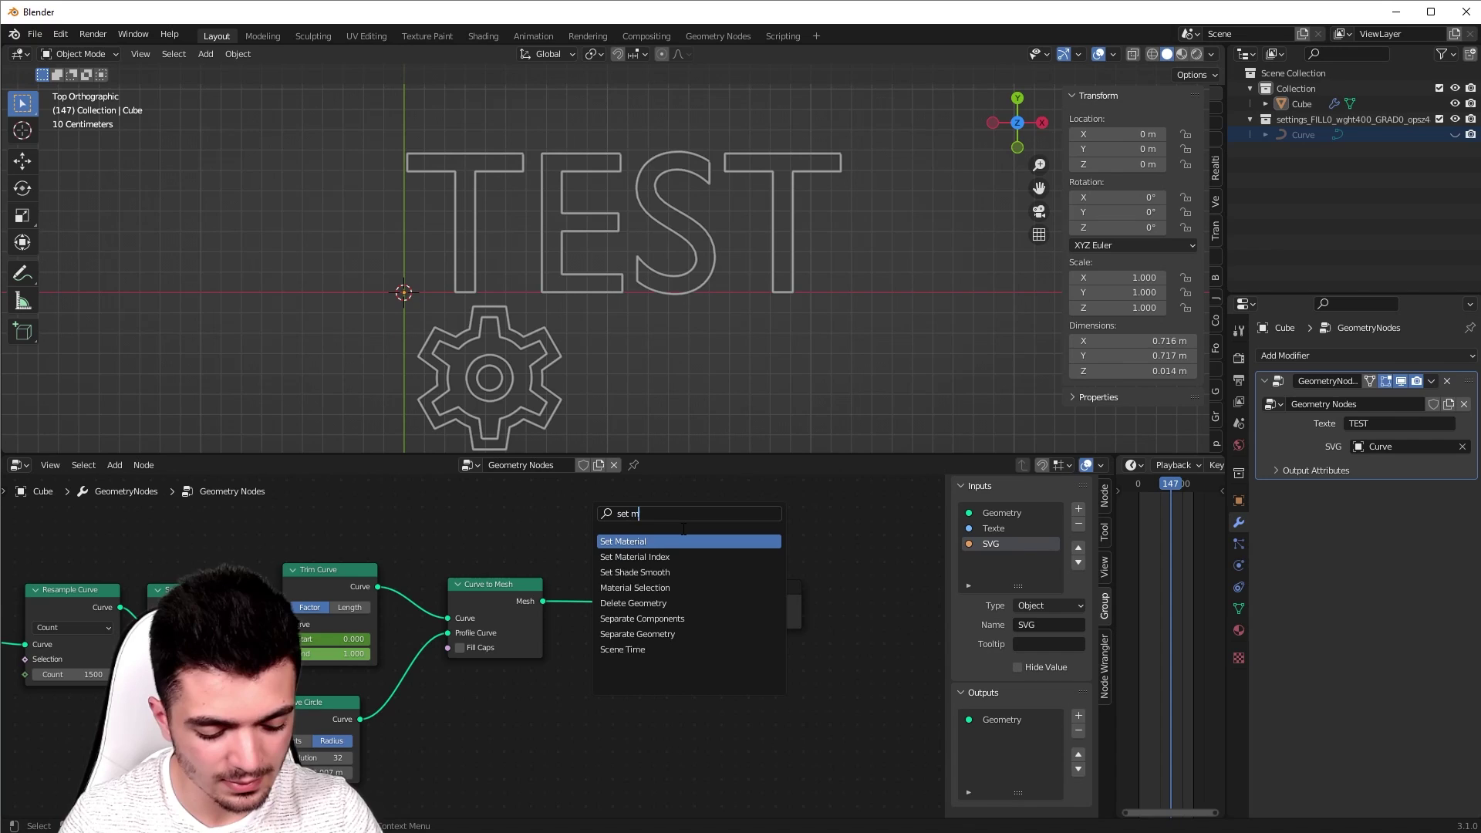
type("ater")
key("Return")
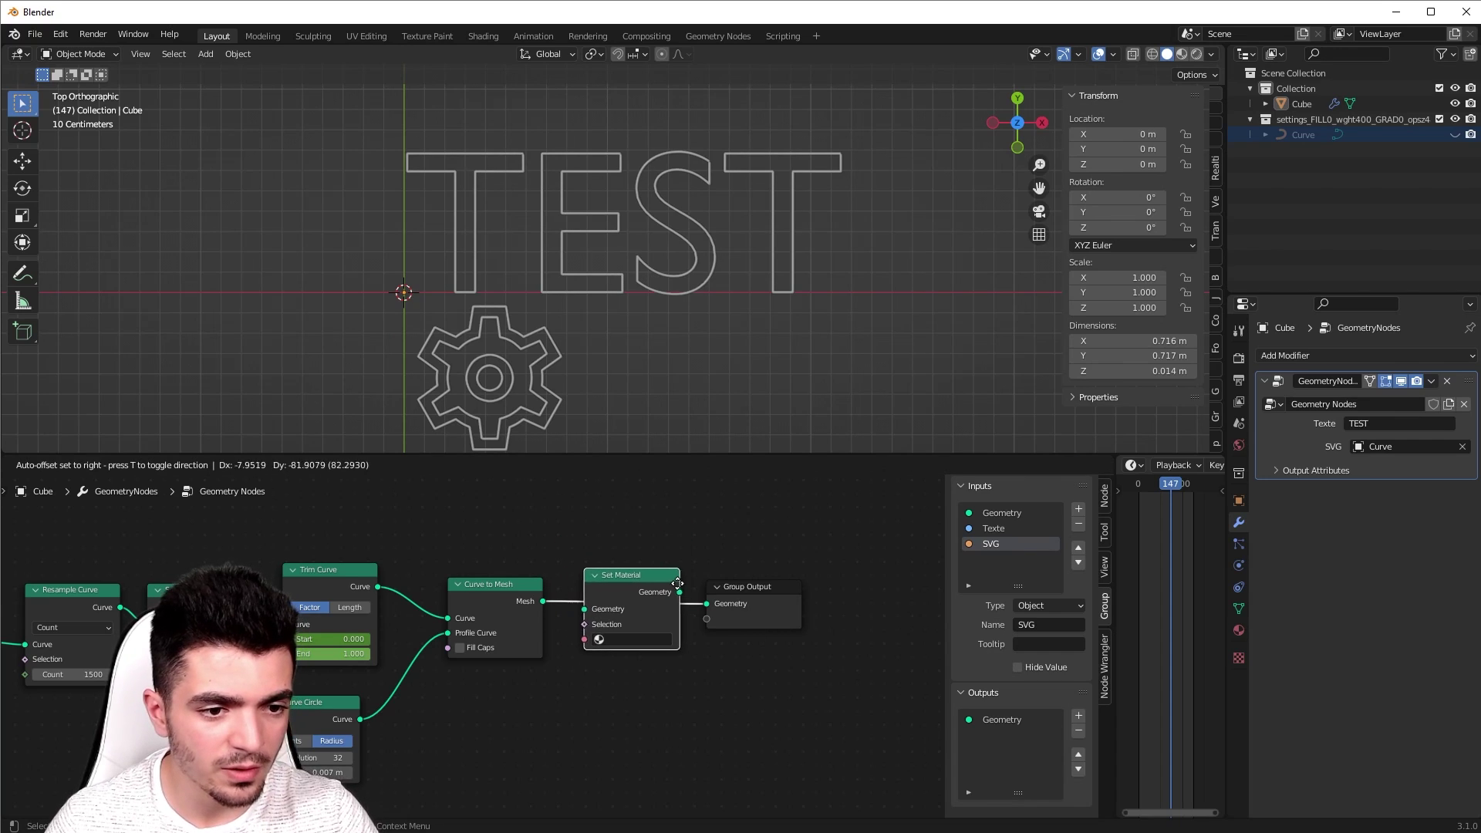
left_click(666, 570)
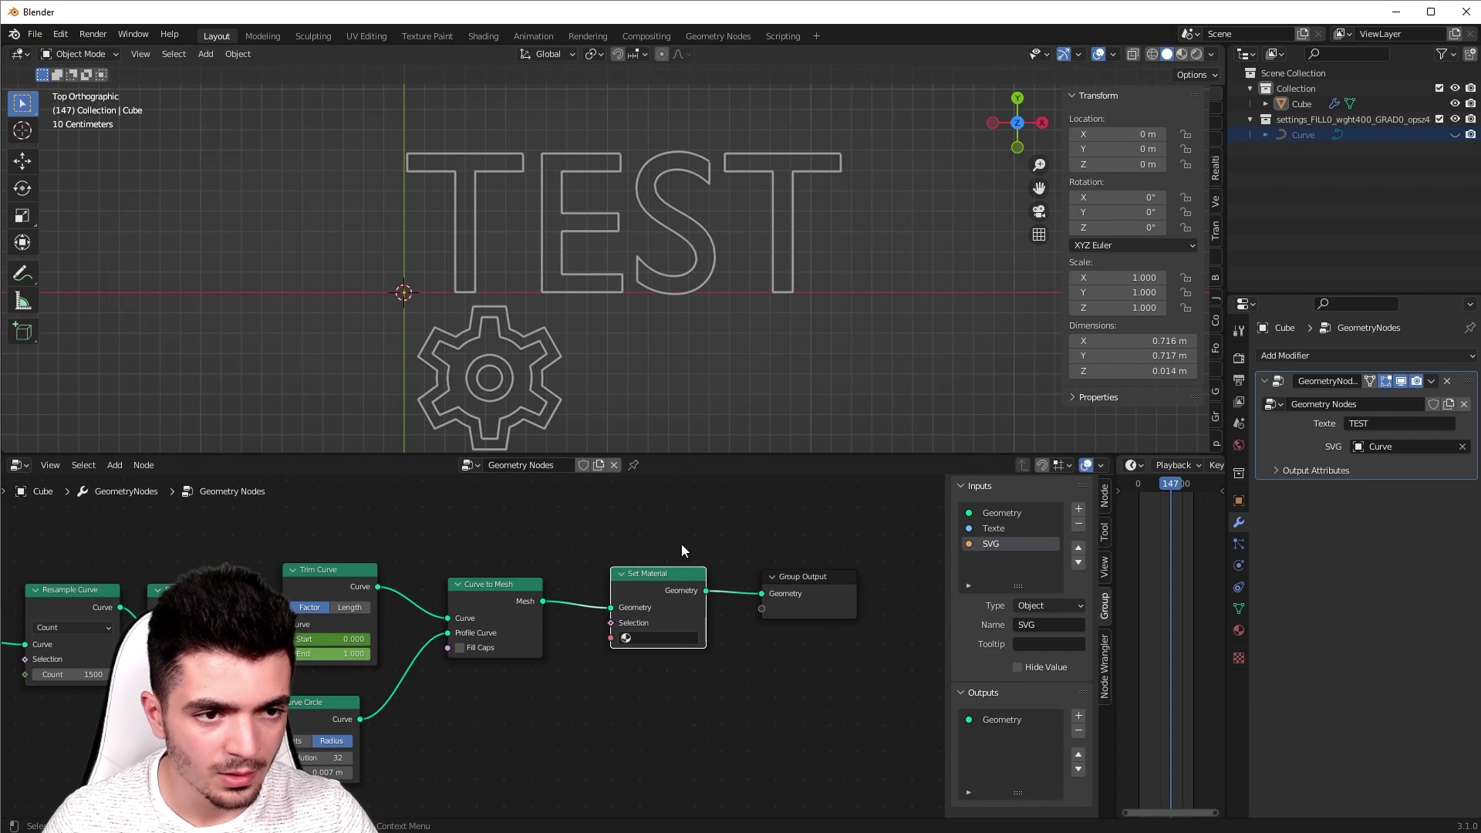
Step: Add a second material slot to the Cube with a new material named Light
left_click(682, 290)
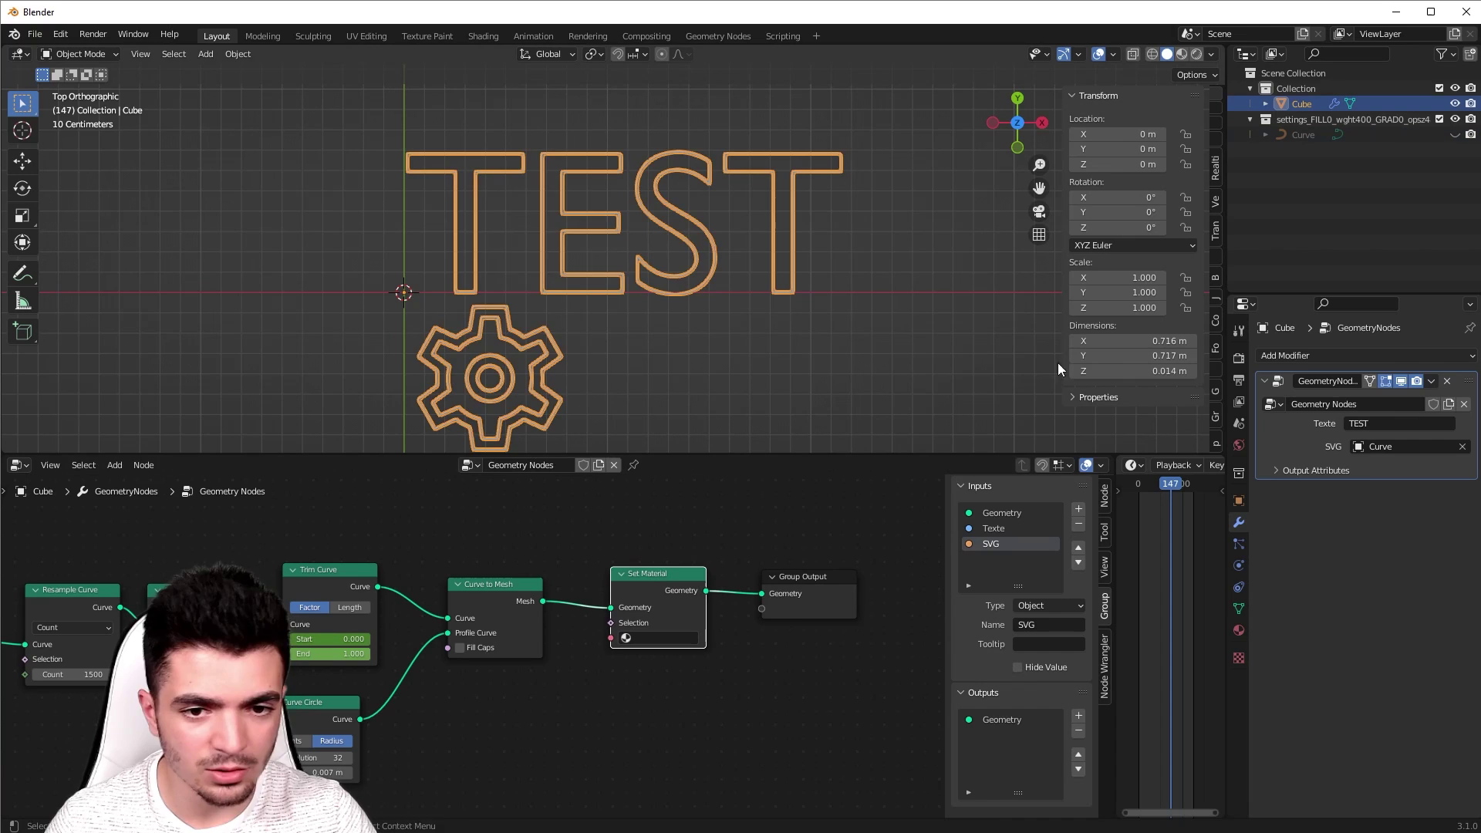
left_click(1238, 630)
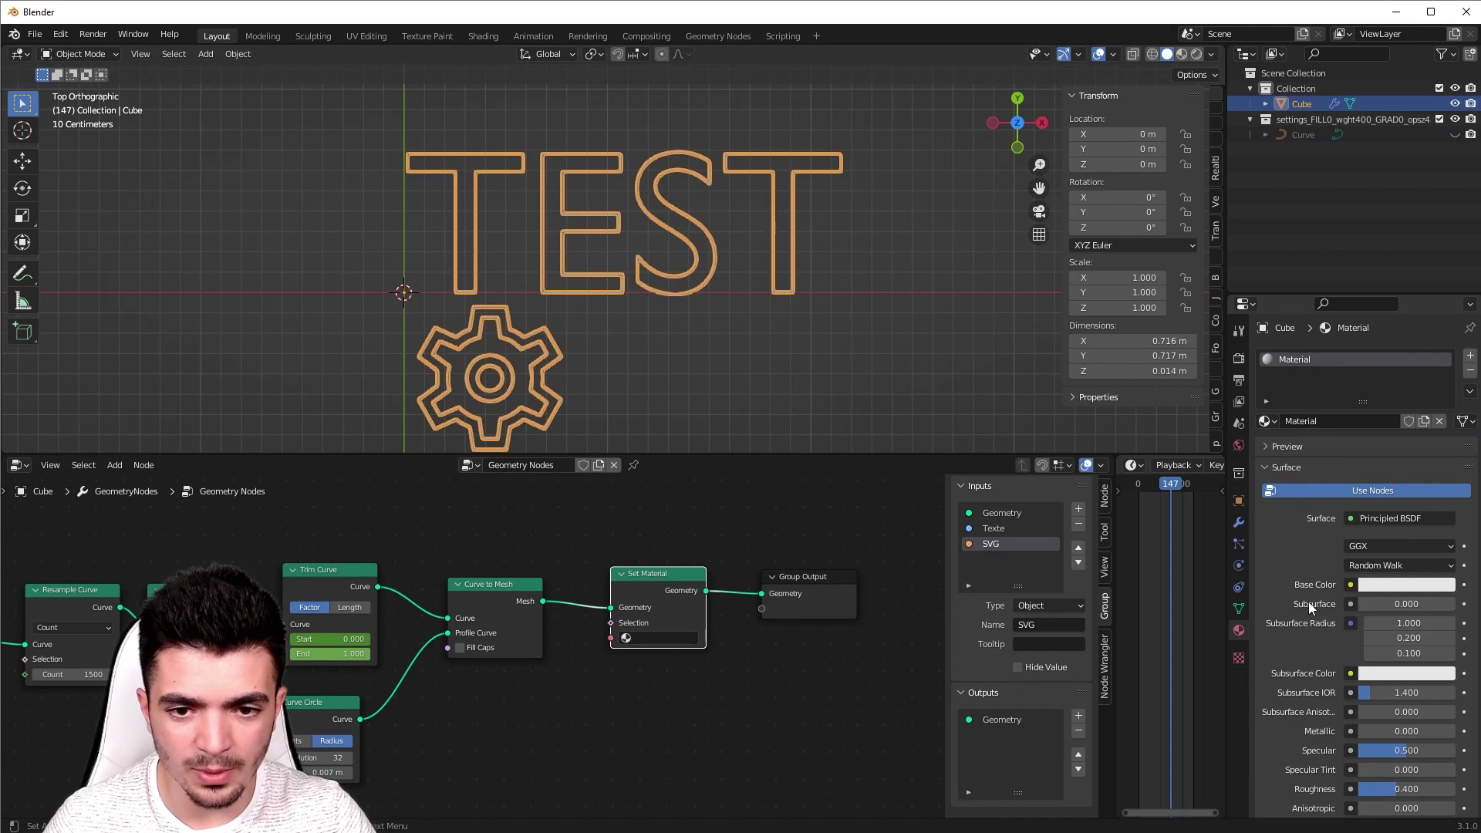
left_click(1470, 355)
left_click(1372, 451)
double_click(1353, 452)
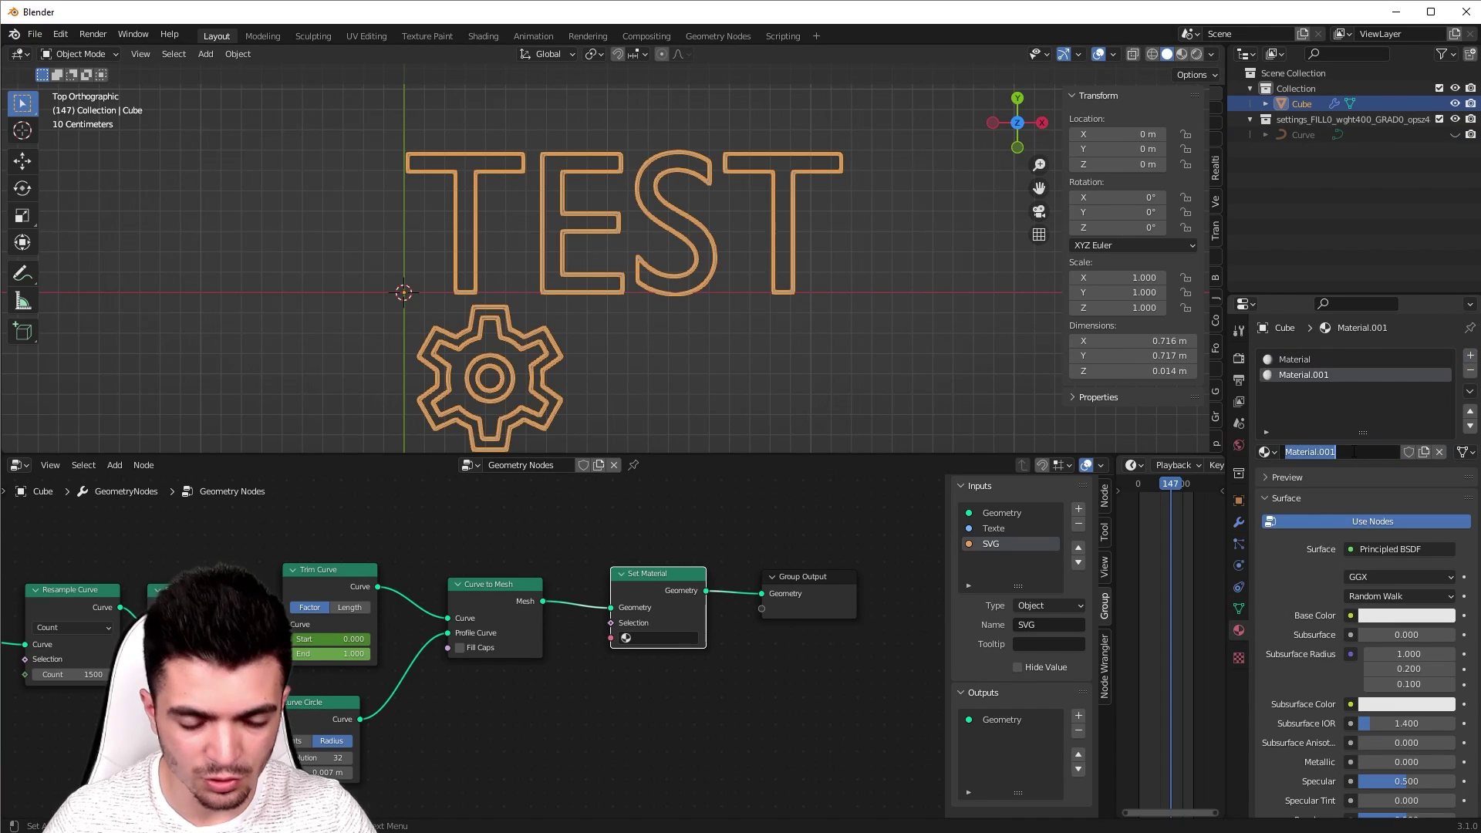
type("Light")
key("Return")
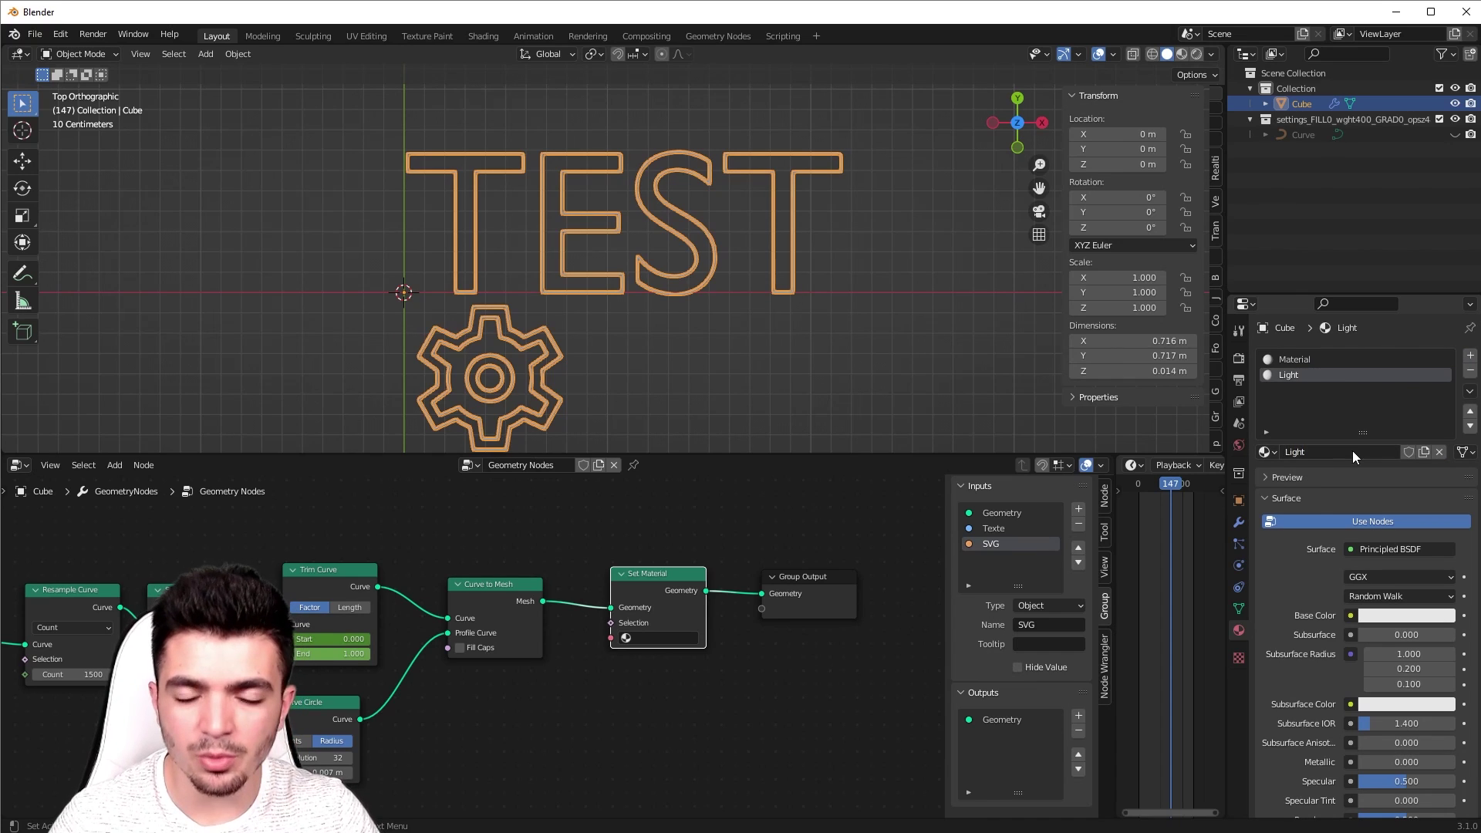
Step: Set the Light material's Emission Strength to 4
scroll(1334, 651, "down", 10)
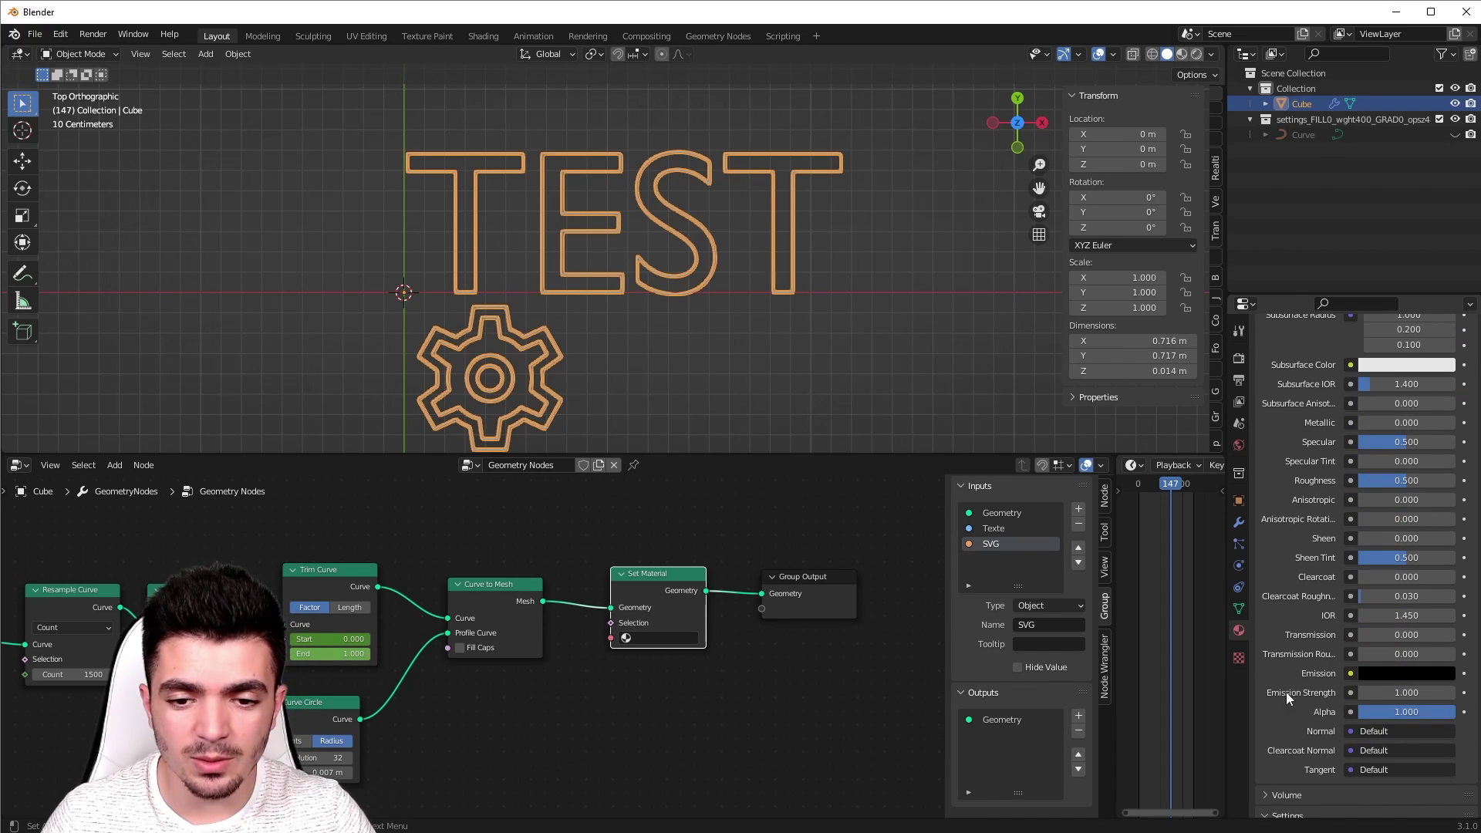
left_click(1395, 691)
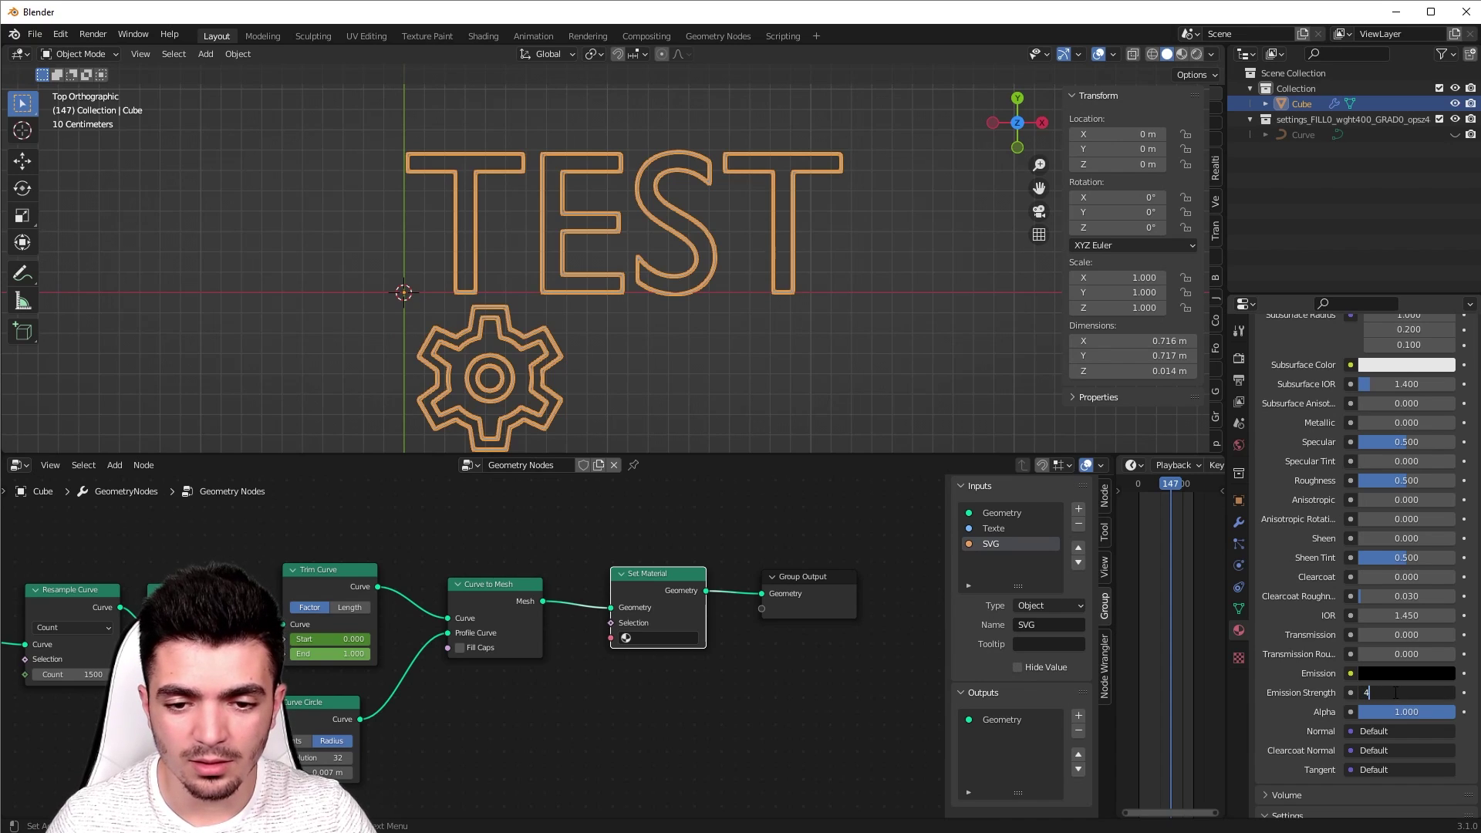
key("Return")
Step: Give the Light material a saturated pinkish-red emission color at full brightness and show its preview
scroll(1307, 665, "up", 2)
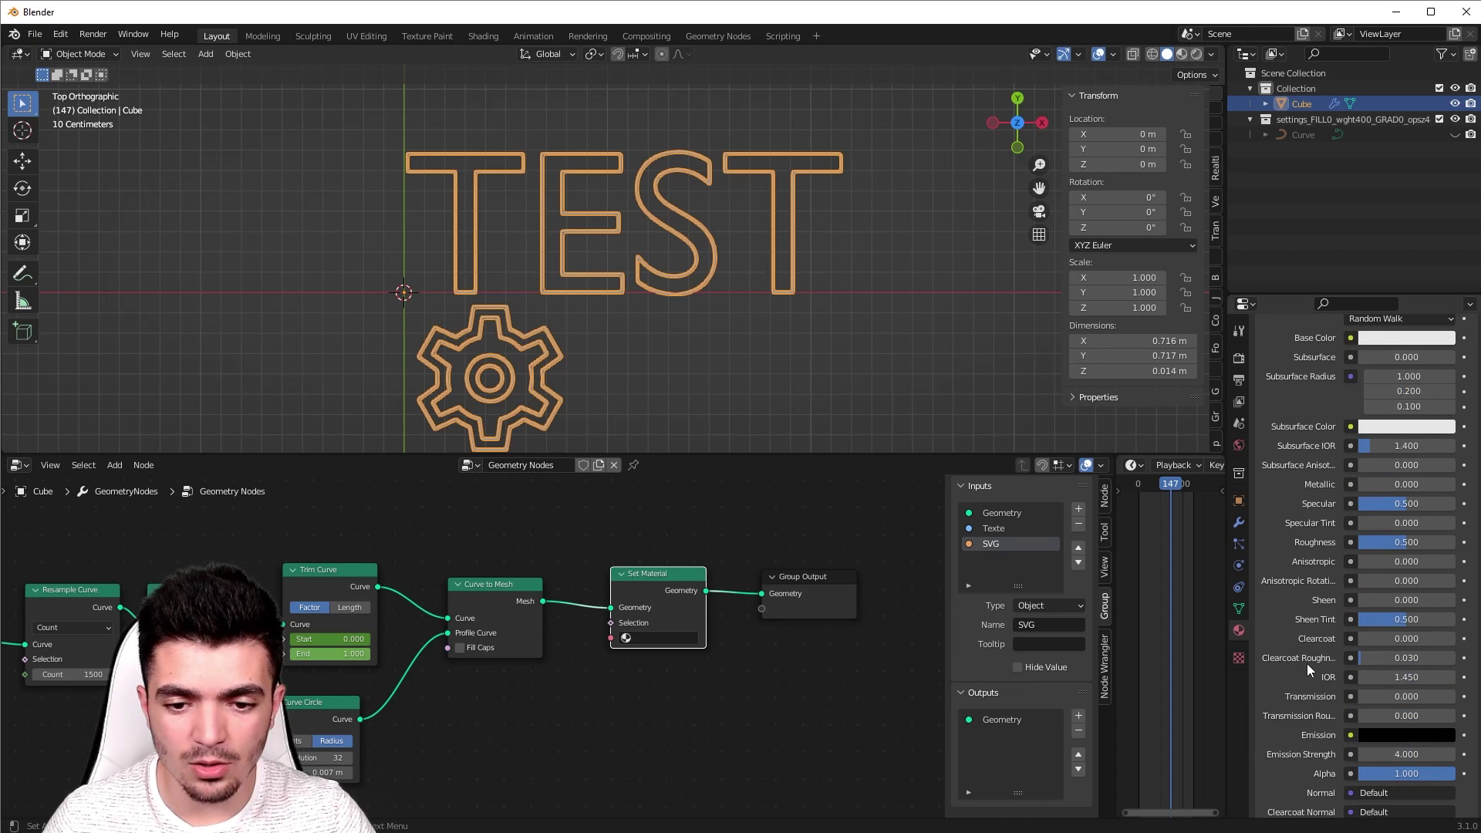
left_click(1426, 734)
left_click_drag(1444, 549, 1446, 513)
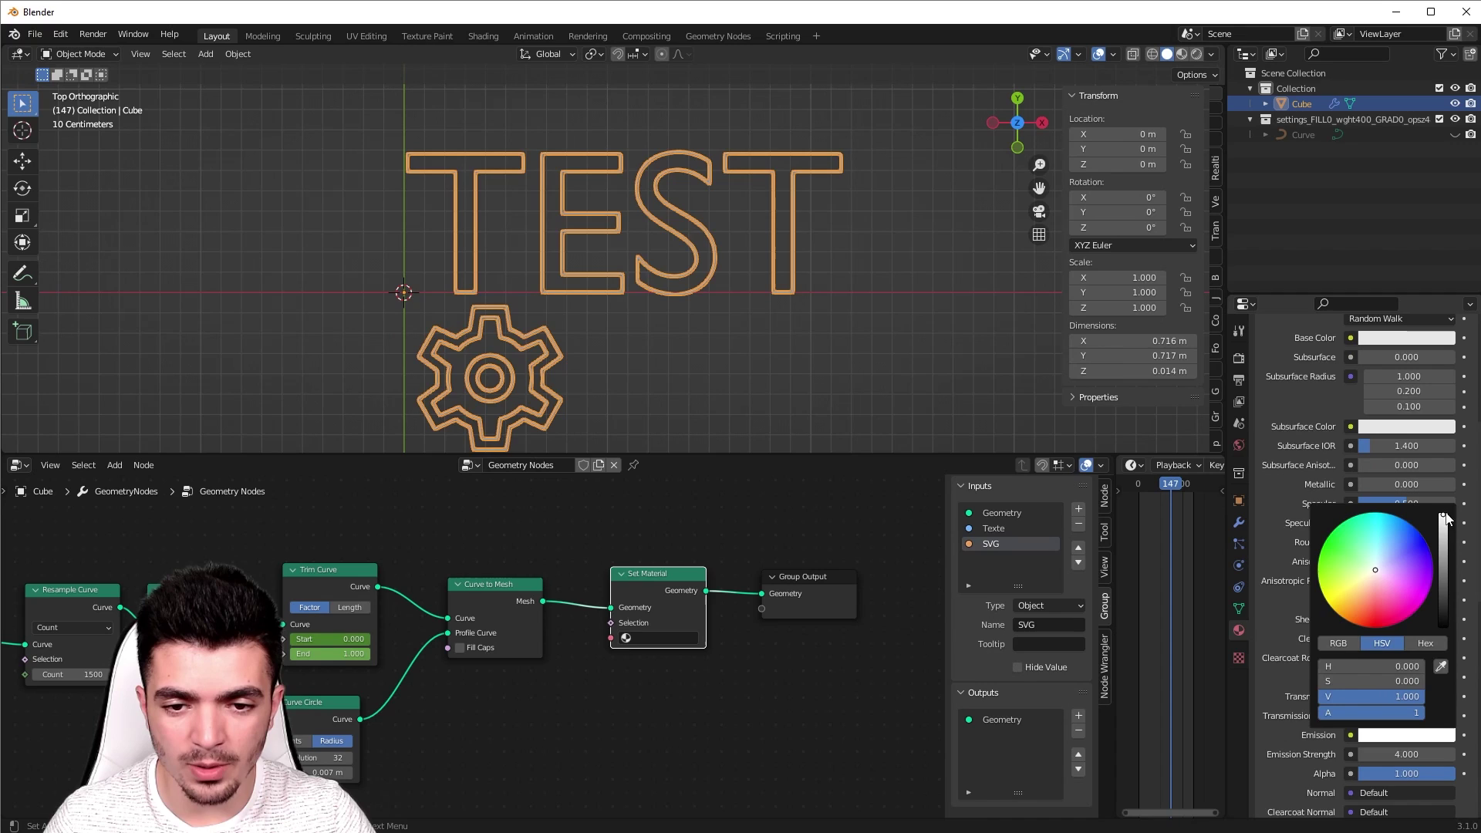
left_click_drag(1376, 620, 1377, 627)
scroll(1380, 628, "up", 9)
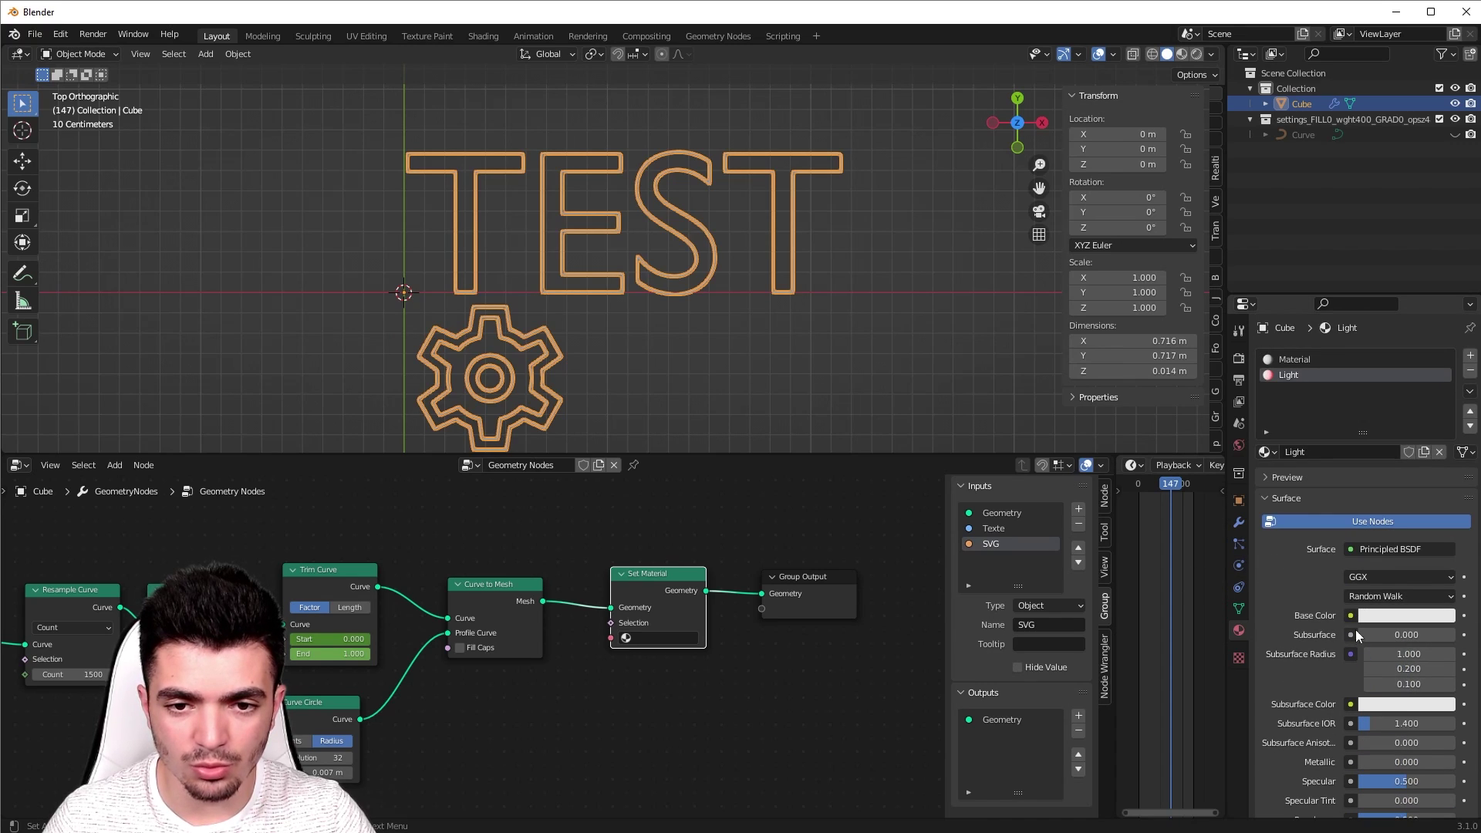
left_click(1284, 478)
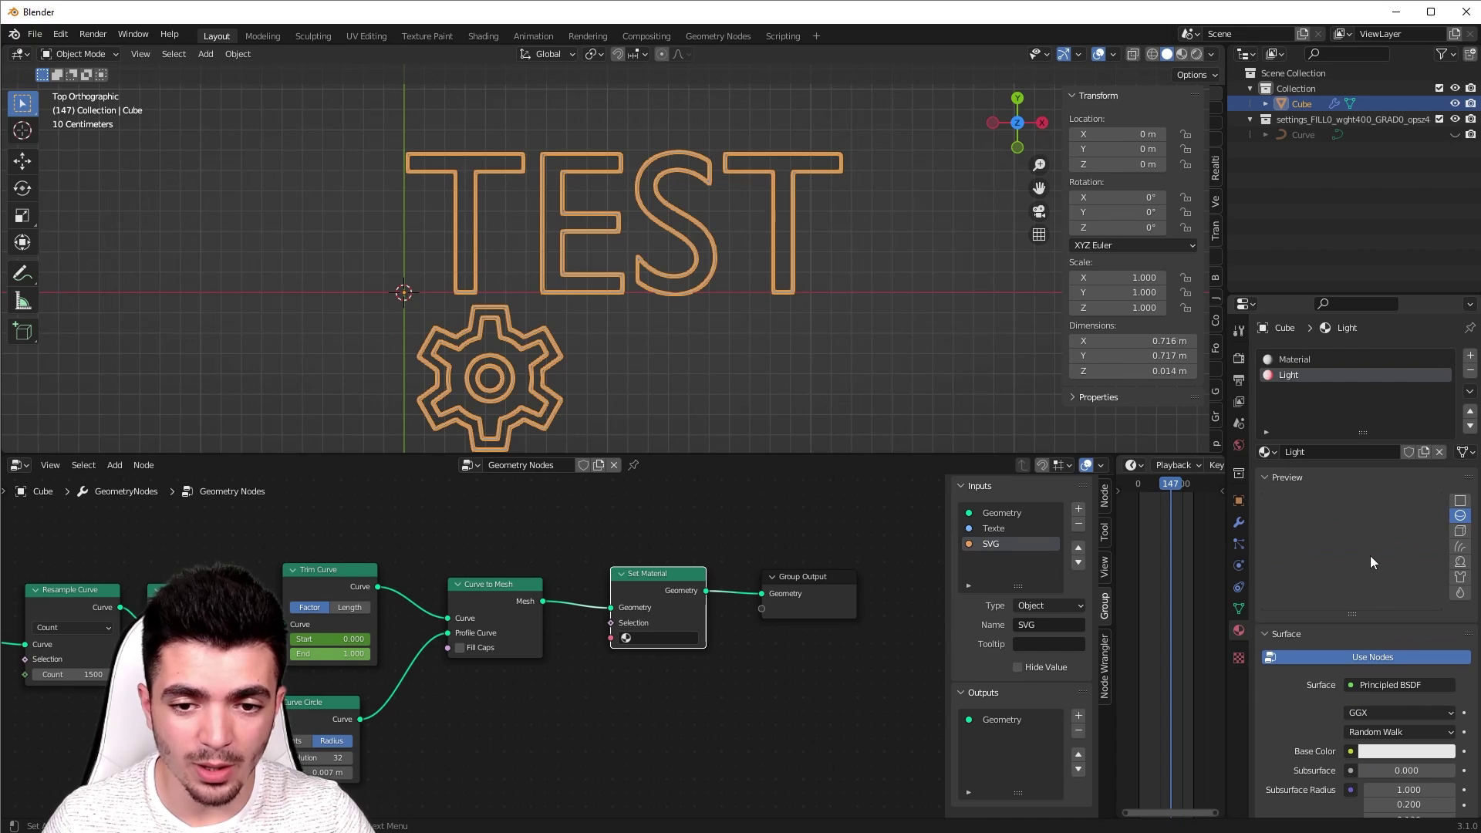
Step: Choose Light as the material in the Set Material node and deselect the Cube
middle_click_drag(780, 673, 825, 647)
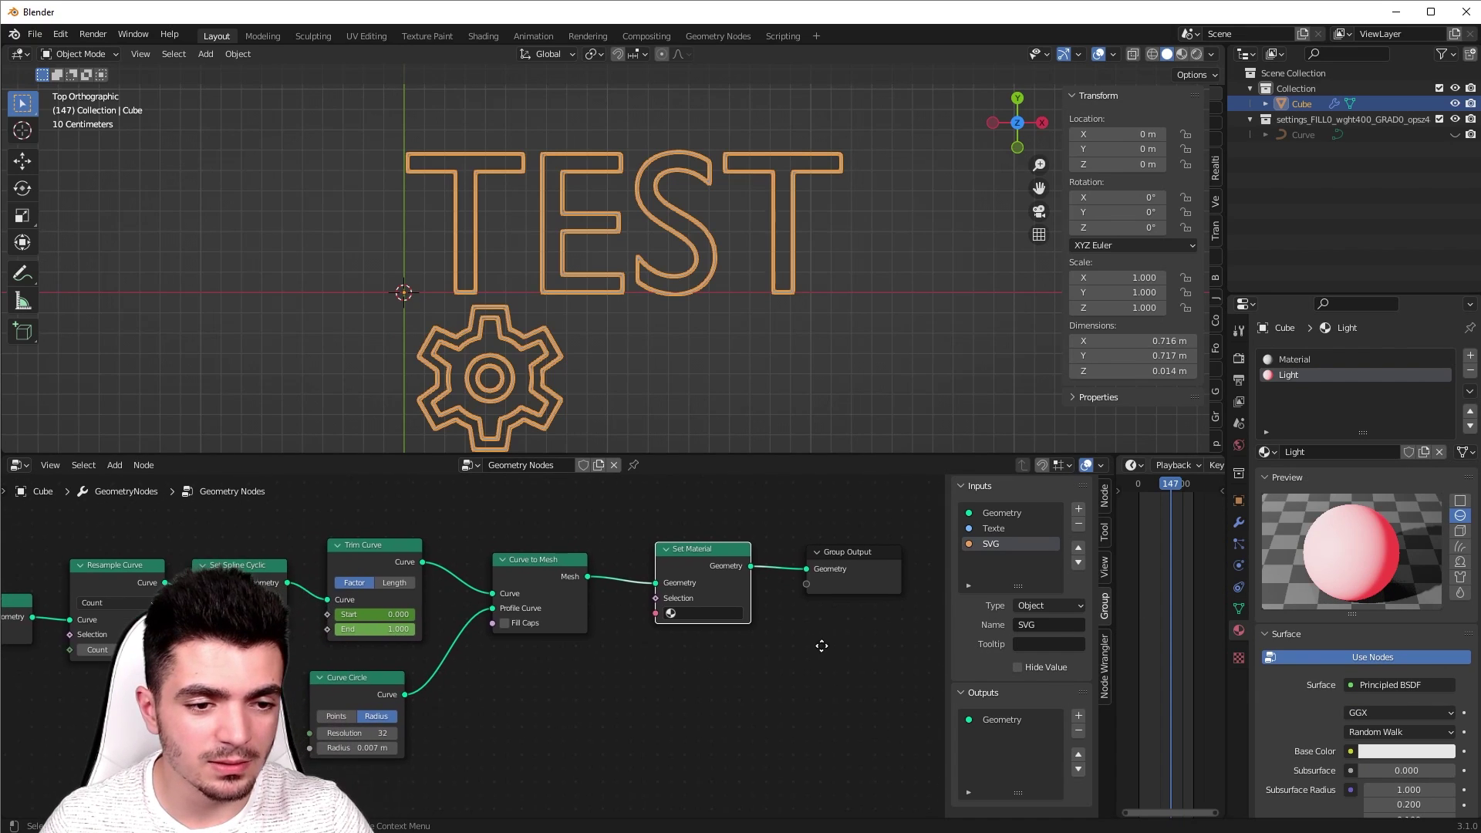
left_click(699, 613)
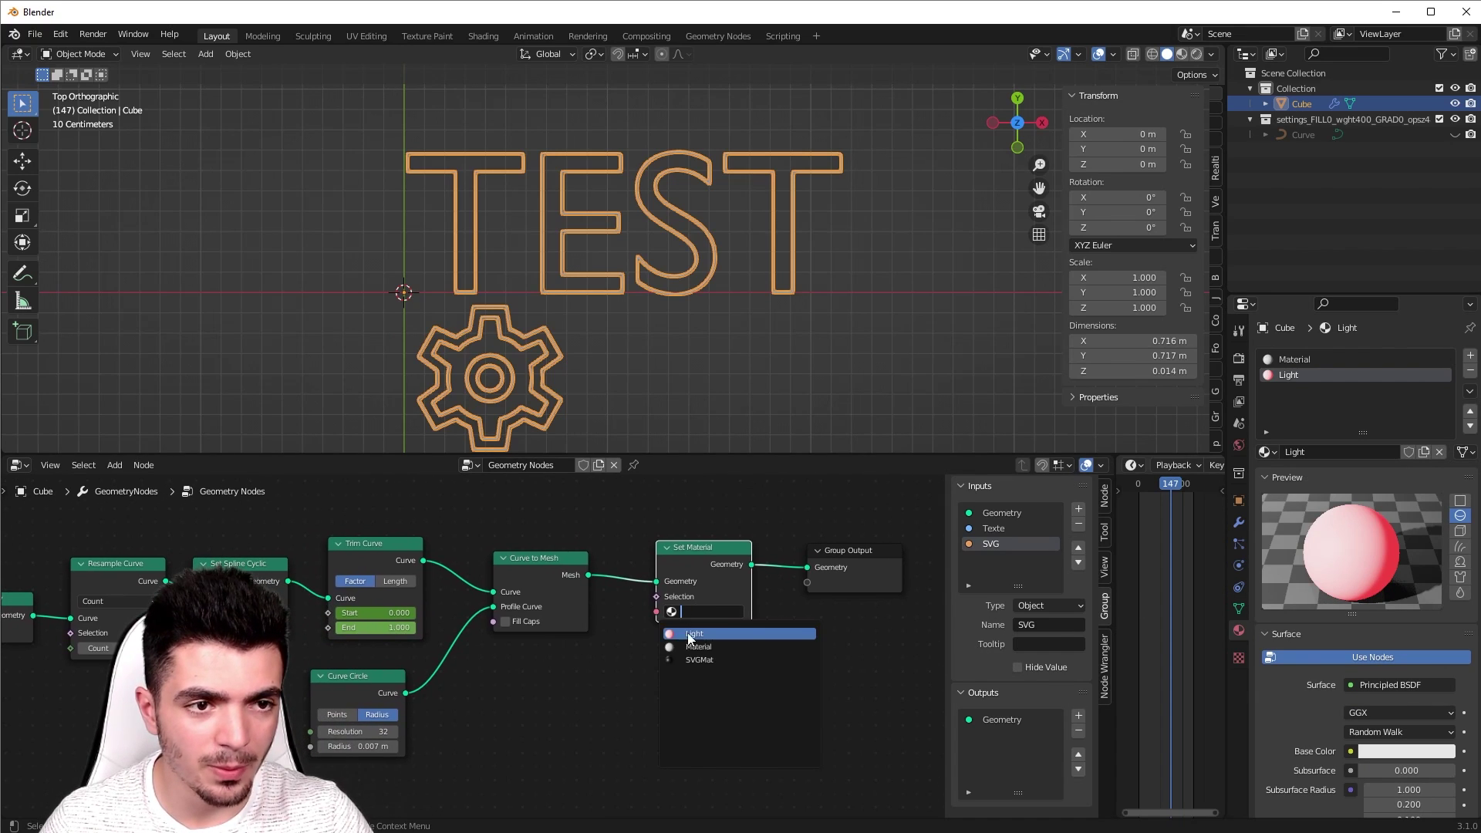
left_click(690, 634)
left_click(858, 323)
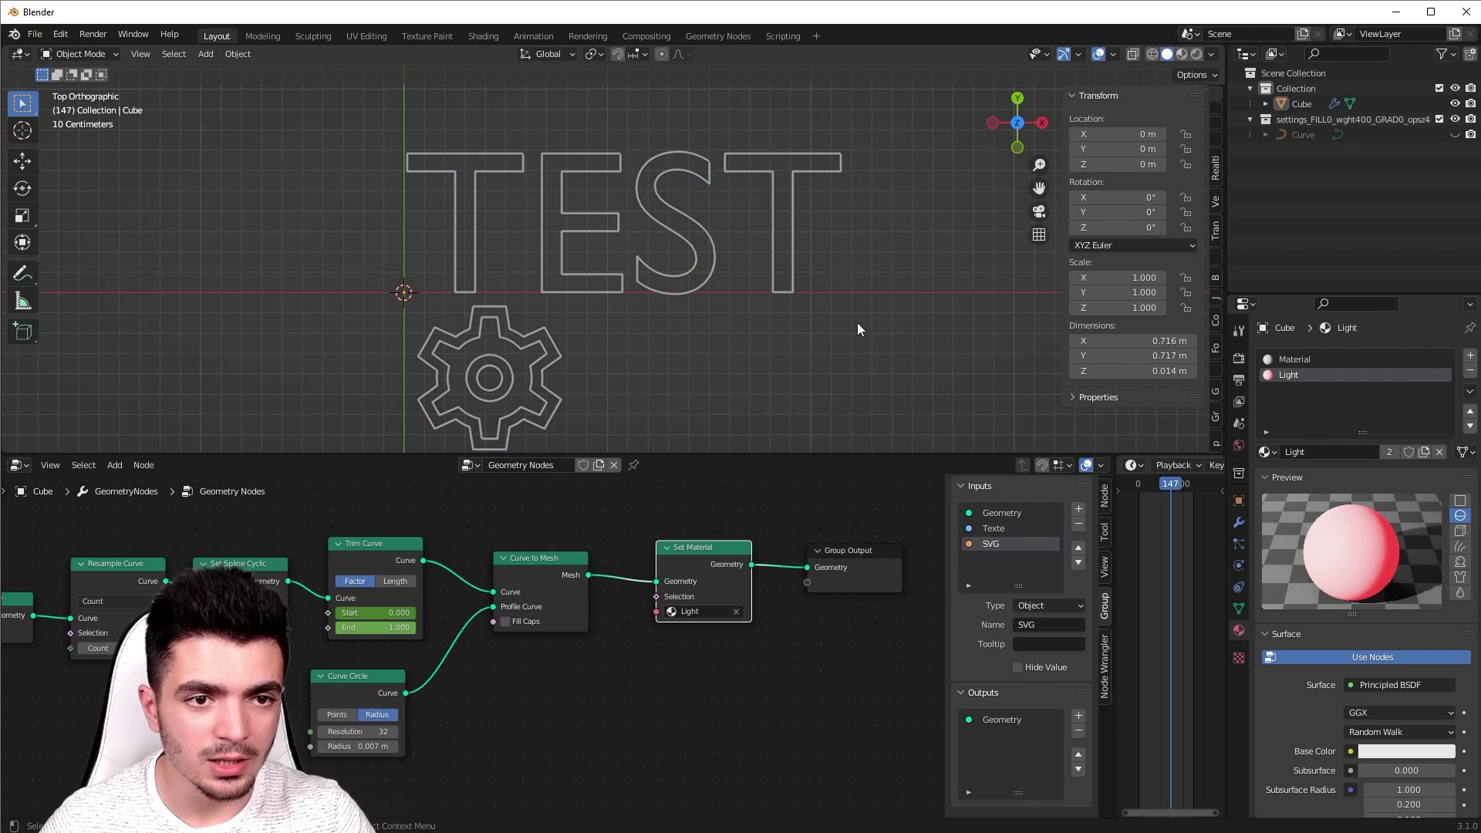
Step: Switch the 3D viewport to rendered shading and inspect the glowing outline, ending in top view
left_click(1195, 55)
mouse_move(936, 170)
middle_mouse_down()
mouse_move(661, 290)
mouse_move(744, 216)
mouse_move(611, 193)
mouse_move(566, 279)
middle_mouse_up()
key("KP_7")
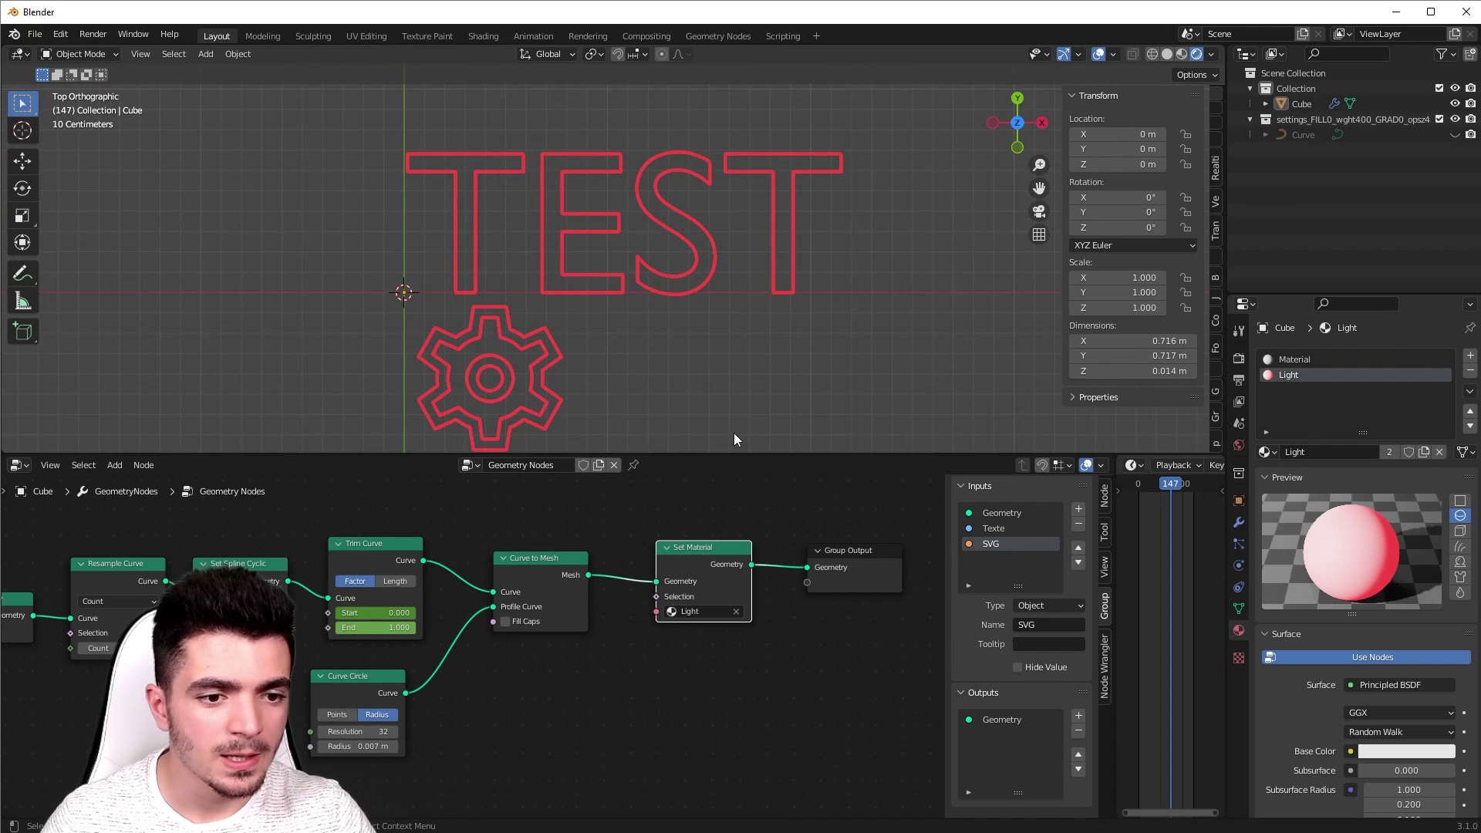
Step: Add a node group input named Material and set its type to Material
scroll(734, 433, "down", 5)
scroll(678, 551, "down", 4)
middle_click_drag(487, 711, 720, 567)
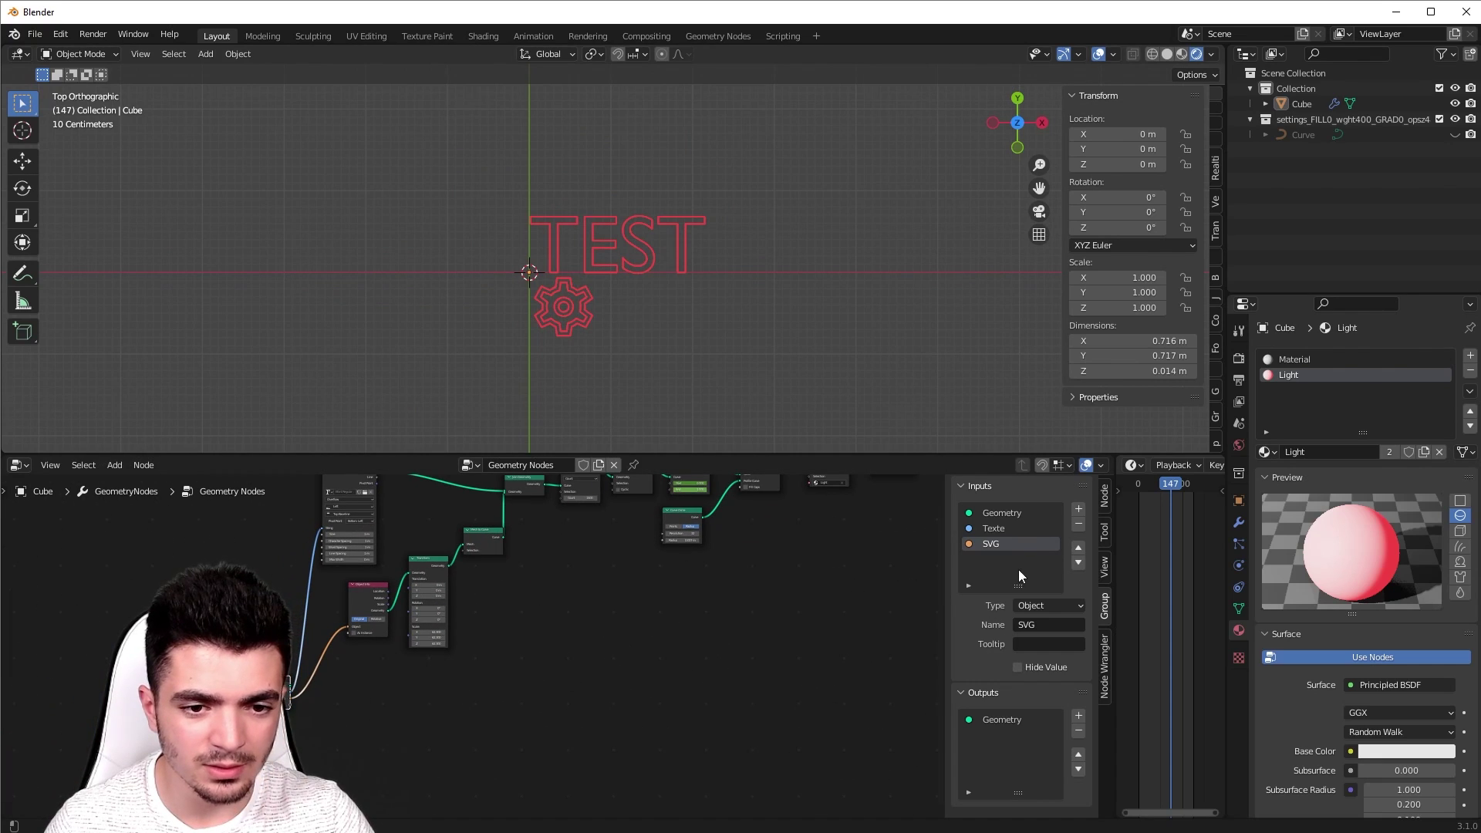
left_click(1079, 510)
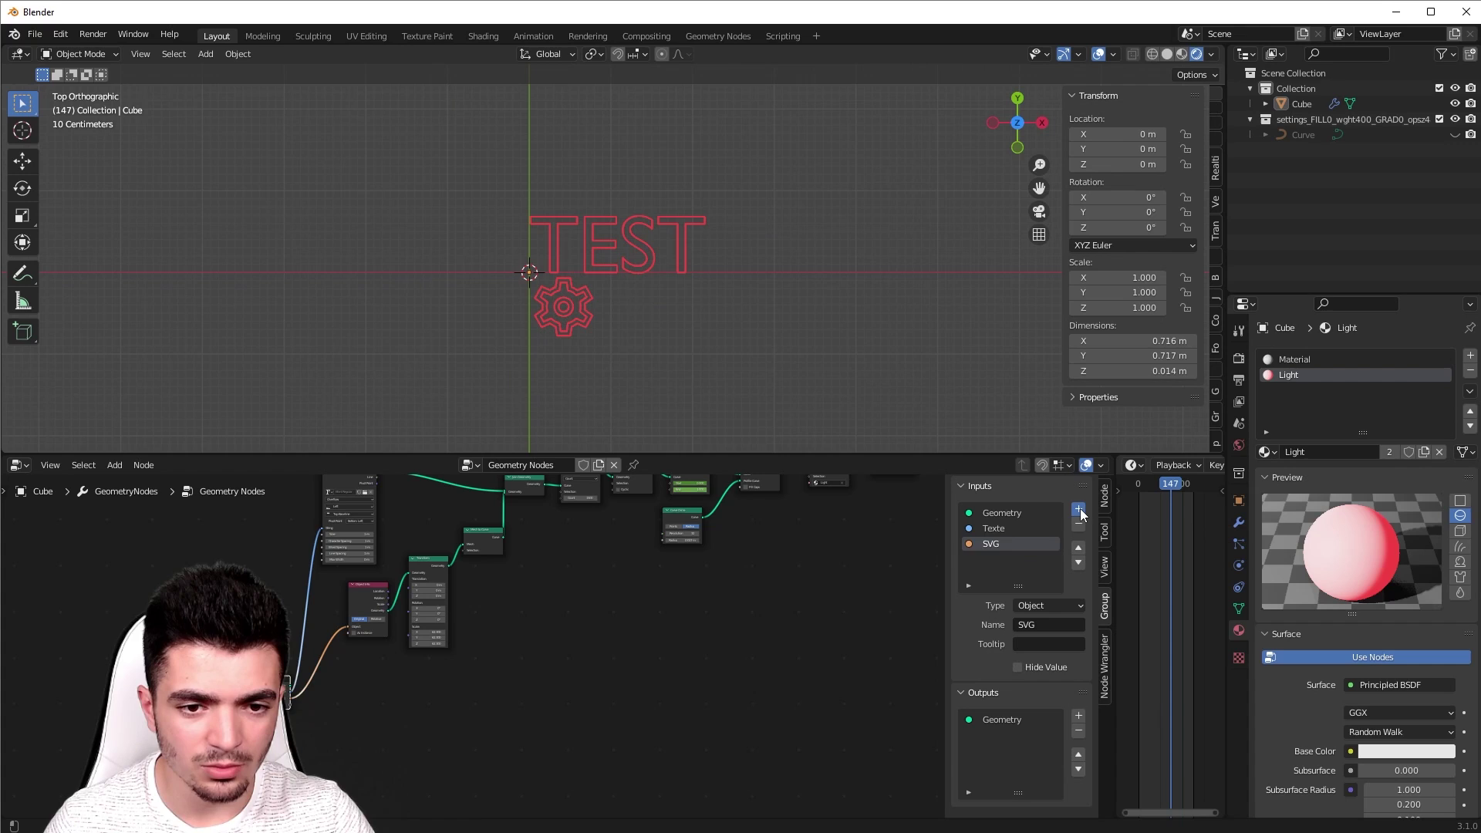
left_click(1056, 626)
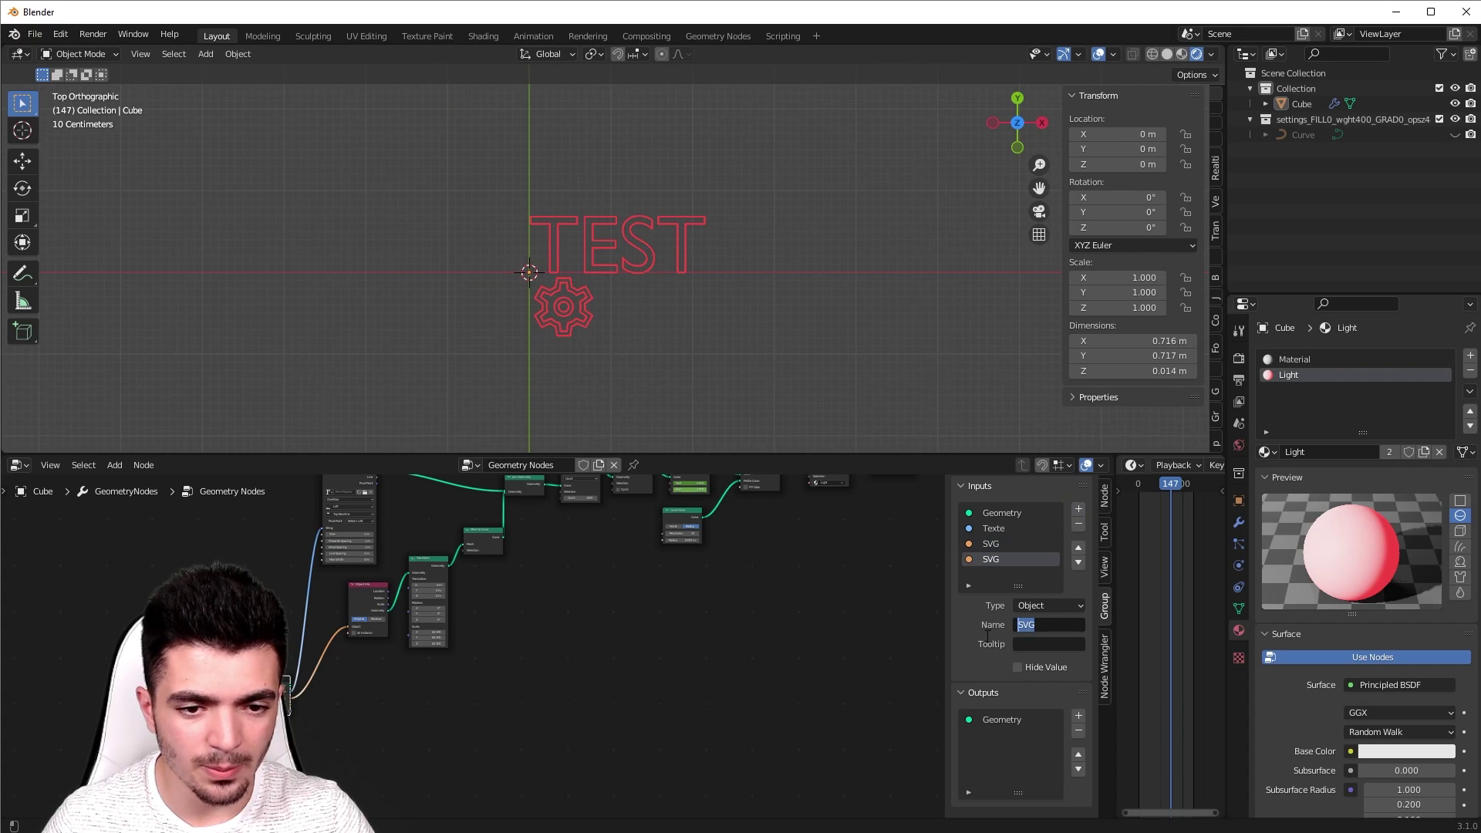
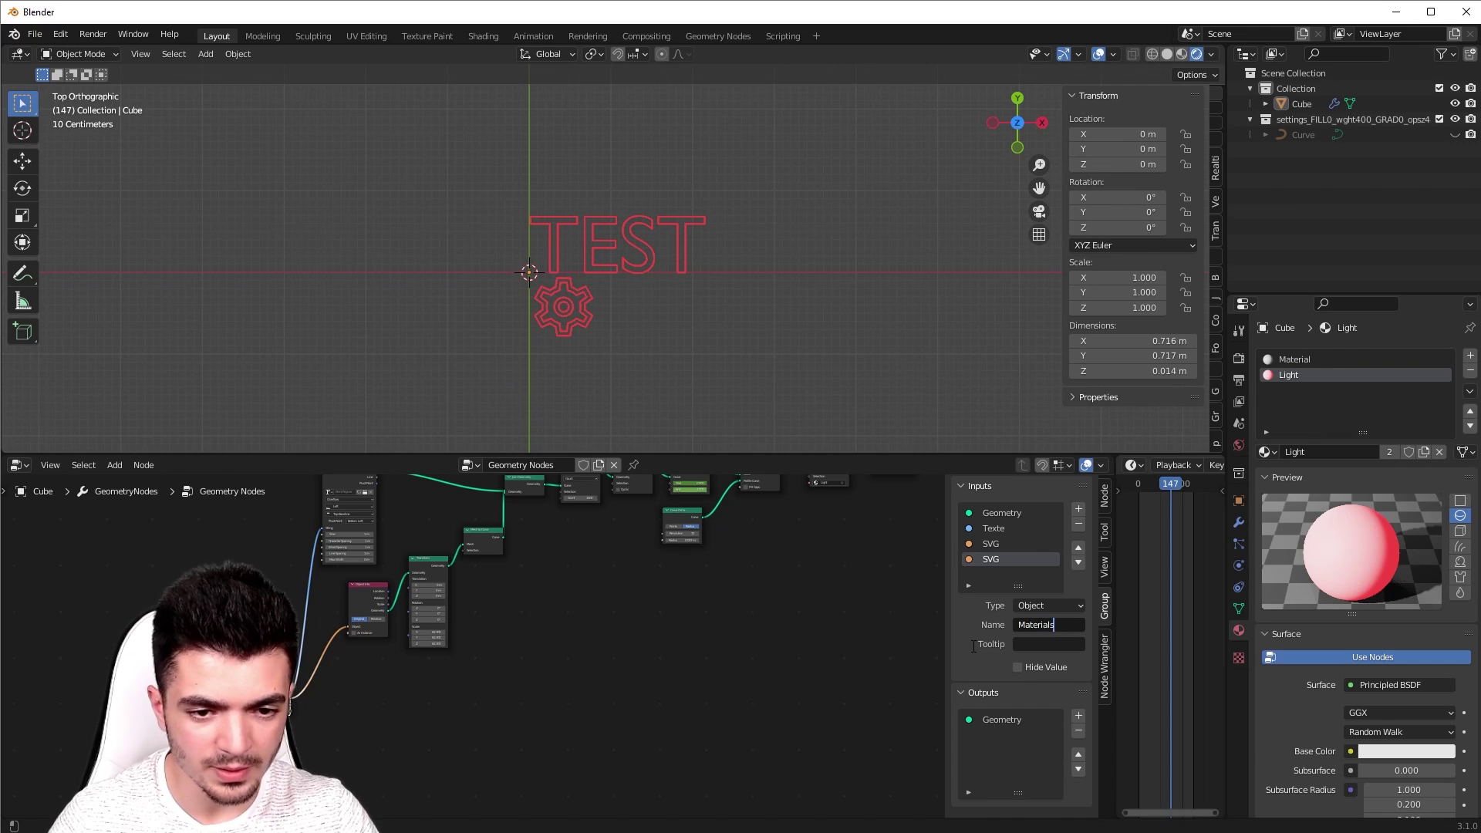
type("Material")
key("Return")
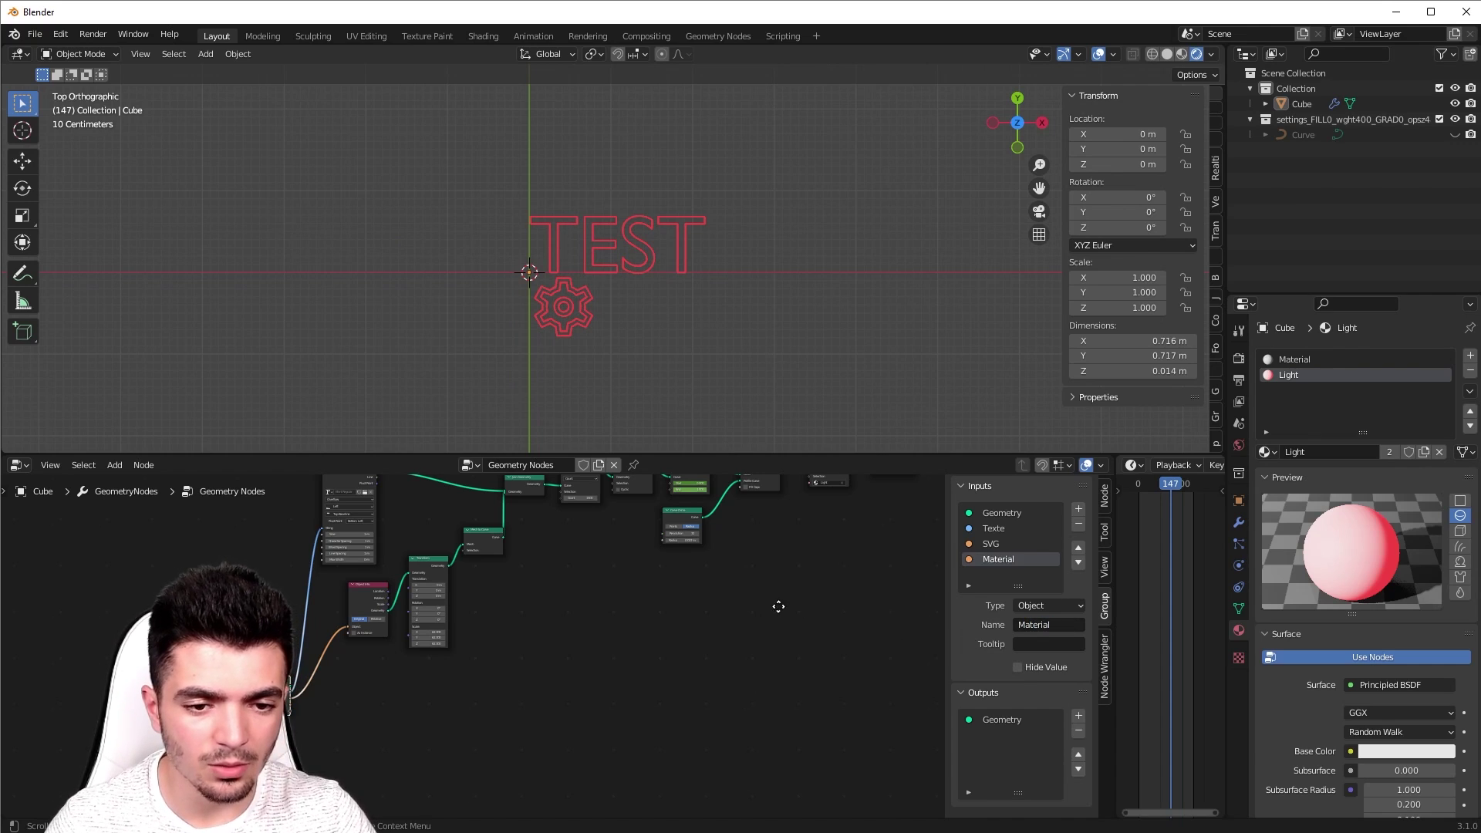
key("Home")
left_click(1053, 606)
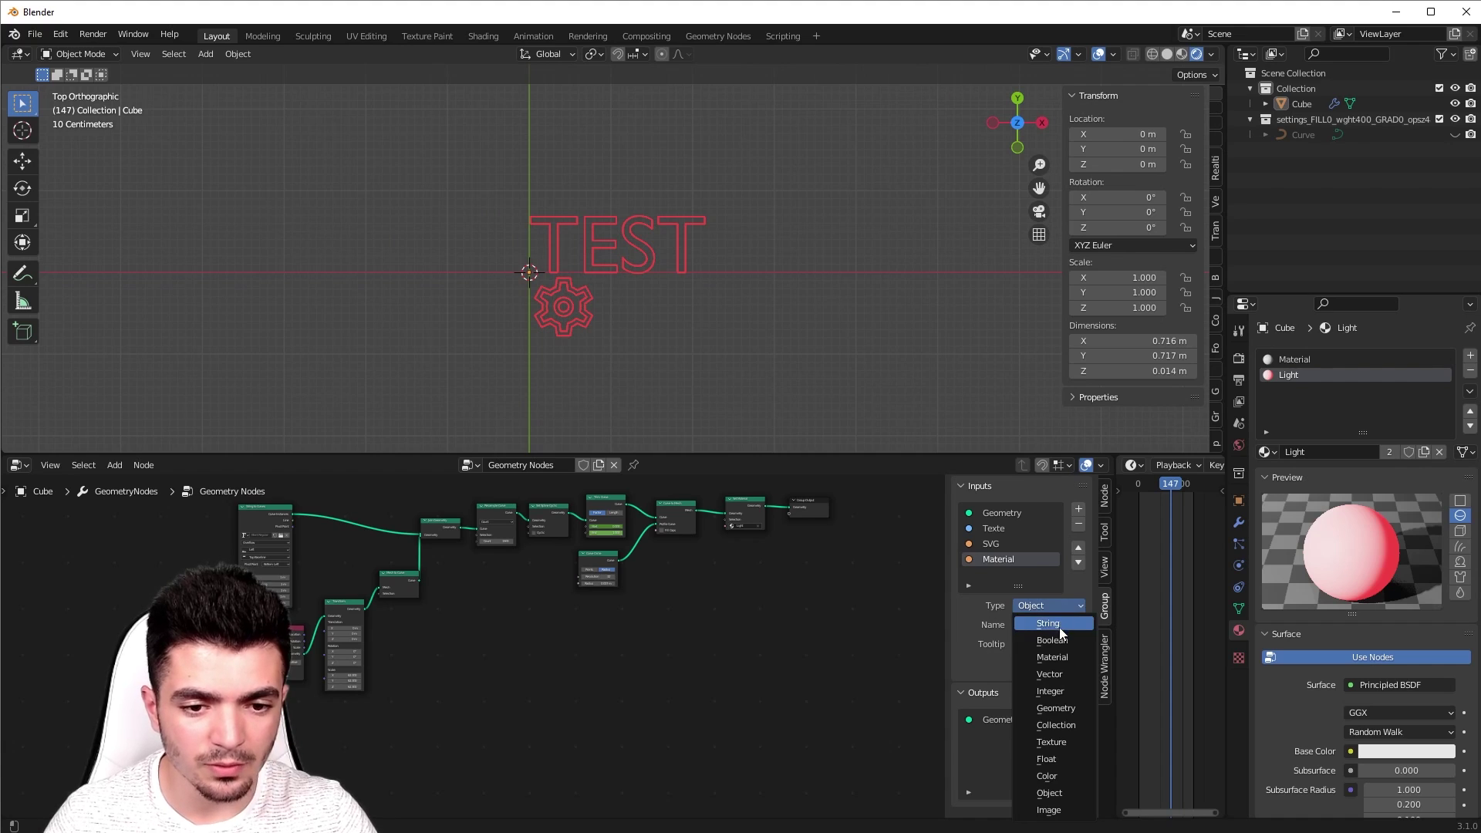
left_click(1052, 656)
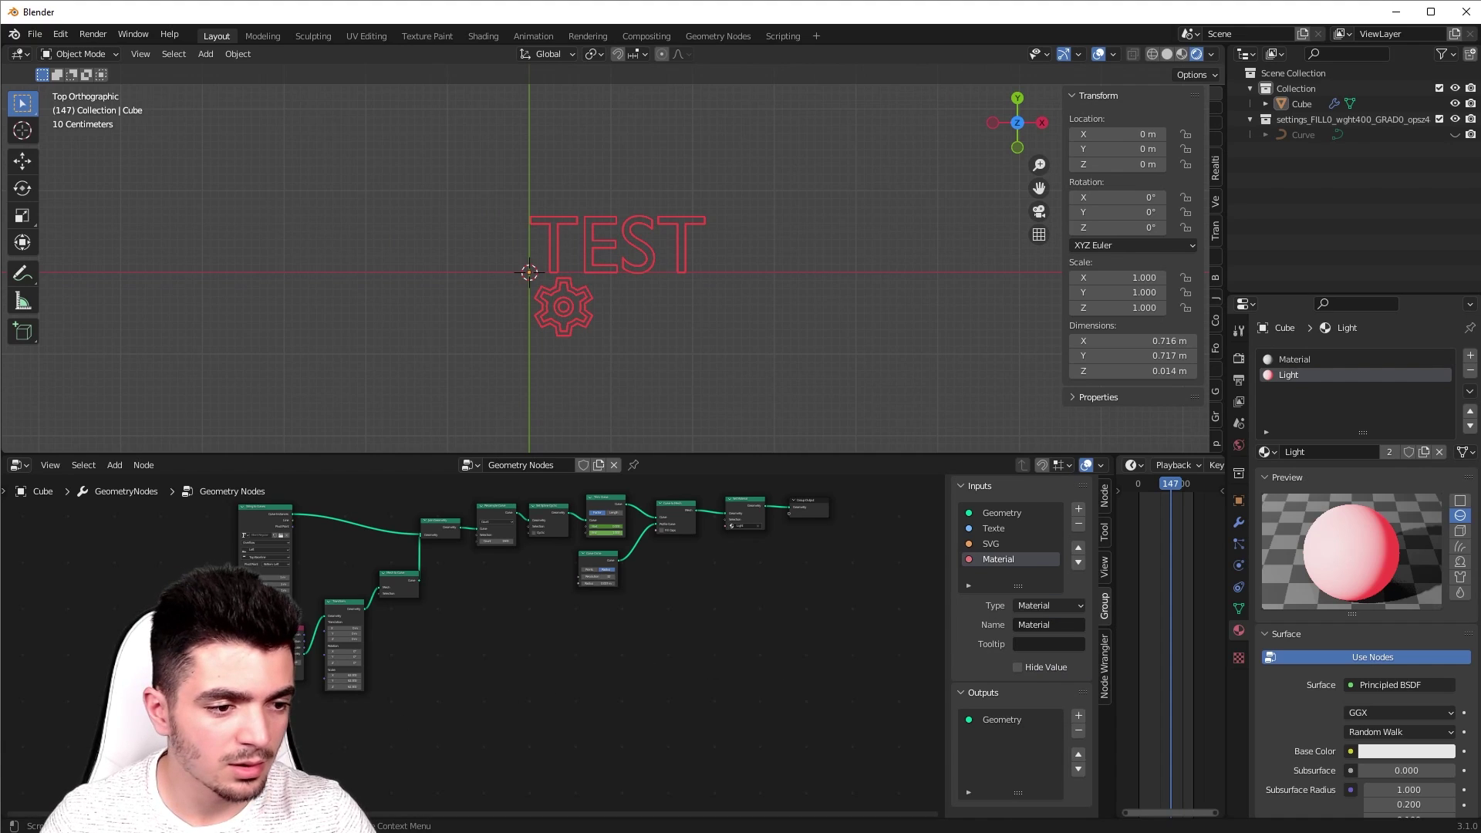
Step: Connect the Group Input's Material socket to the Set Material node and choose Light as the modifier's Material input
left_click_drag(255, 771, 724, 528)
scroll(744, 587, "up", 3)
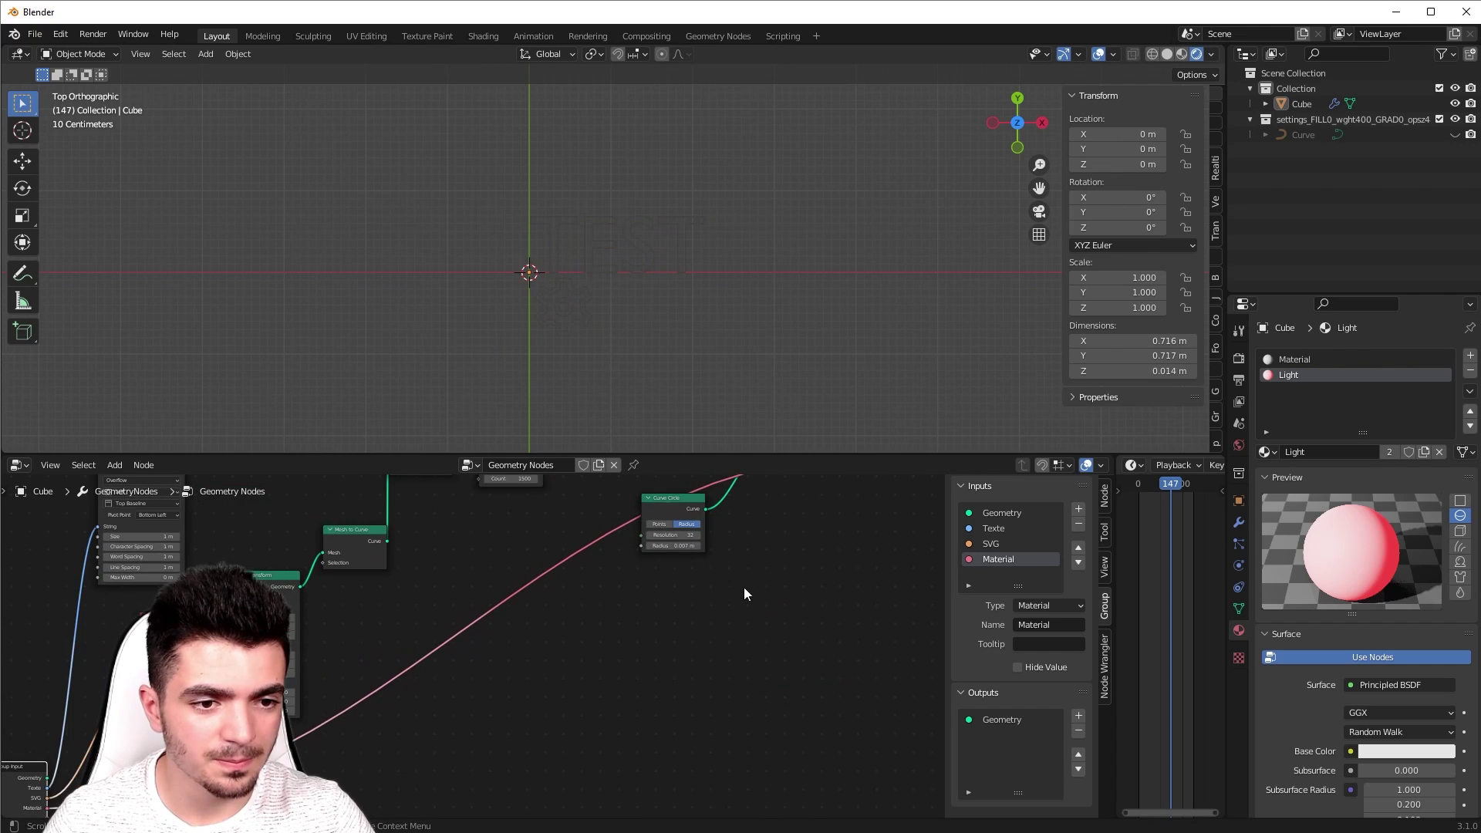
left_click(1239, 524)
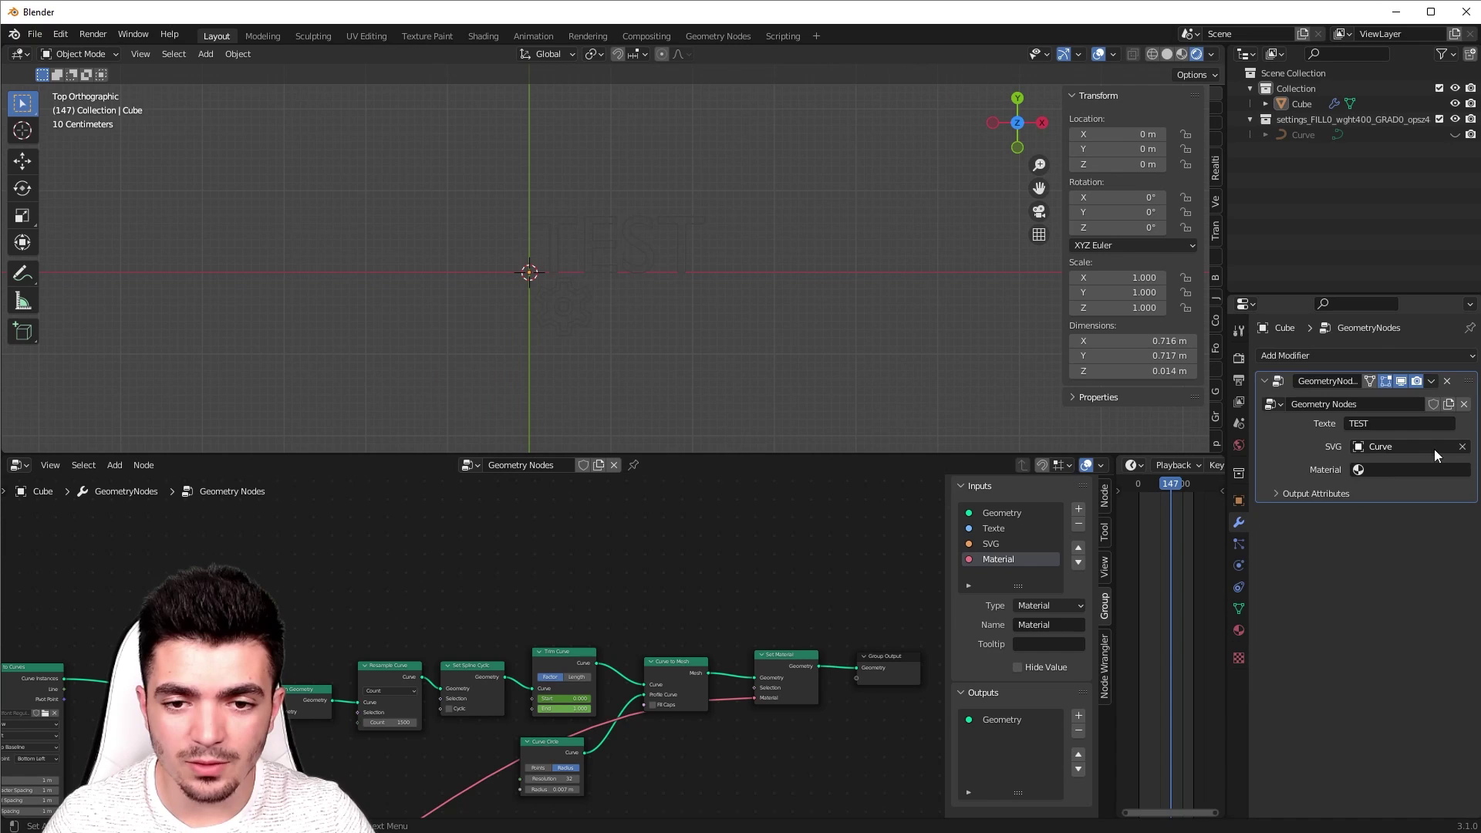
left_click(1411, 470)
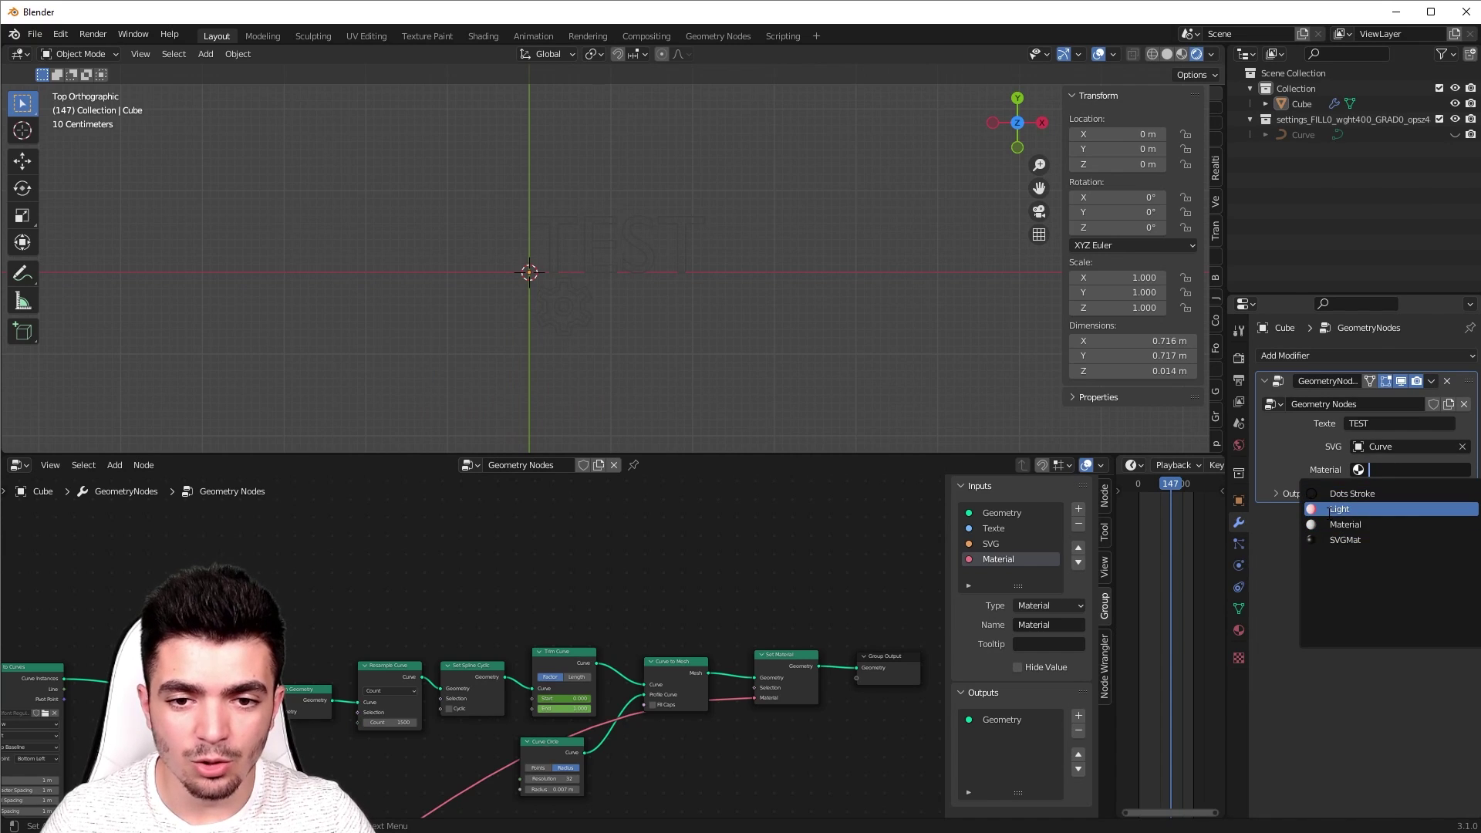
left_click(1339, 509)
scroll(682, 284, "up", 6)
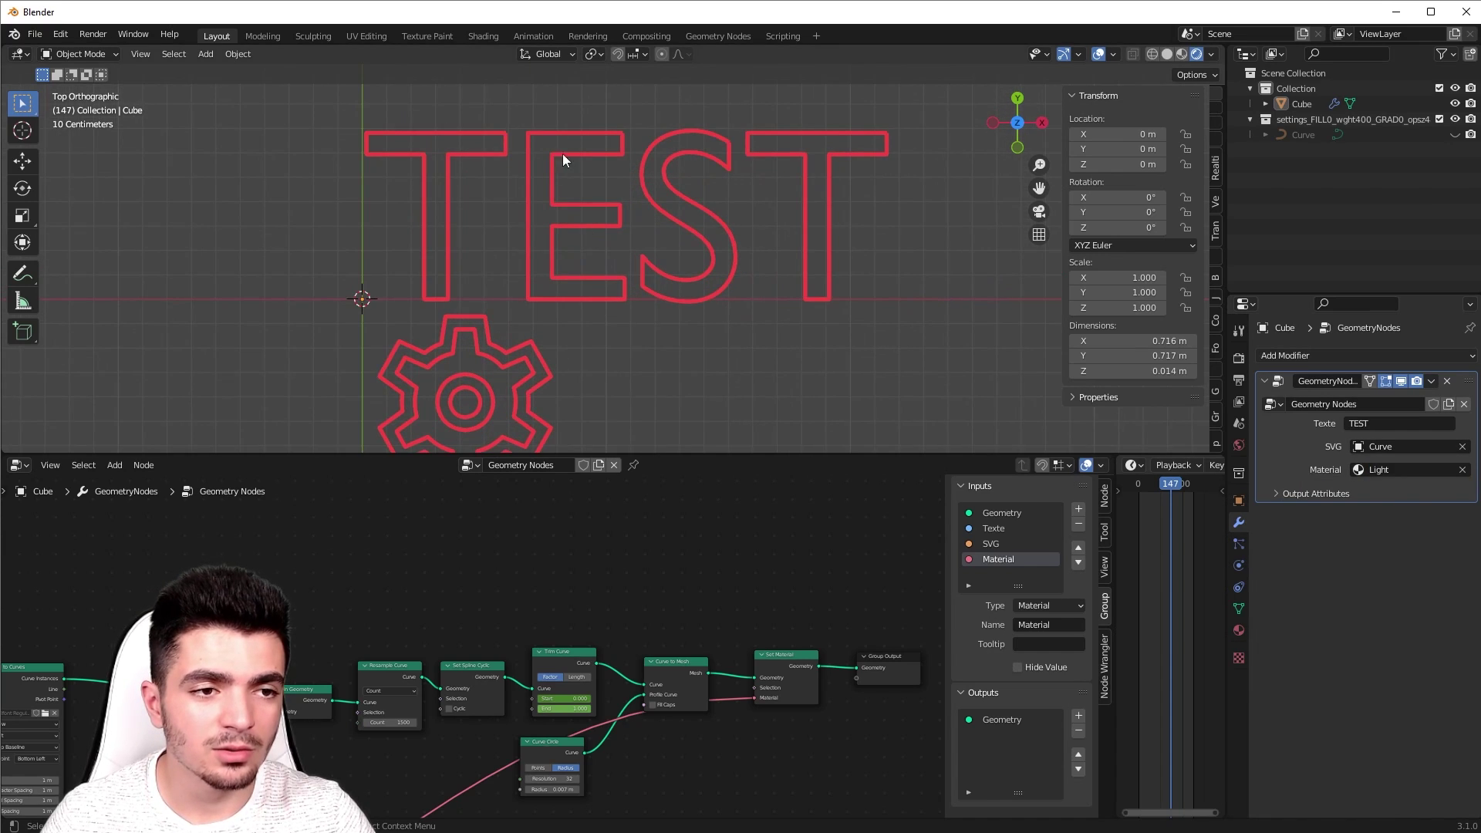
scroll(719, 219, "down", 1)
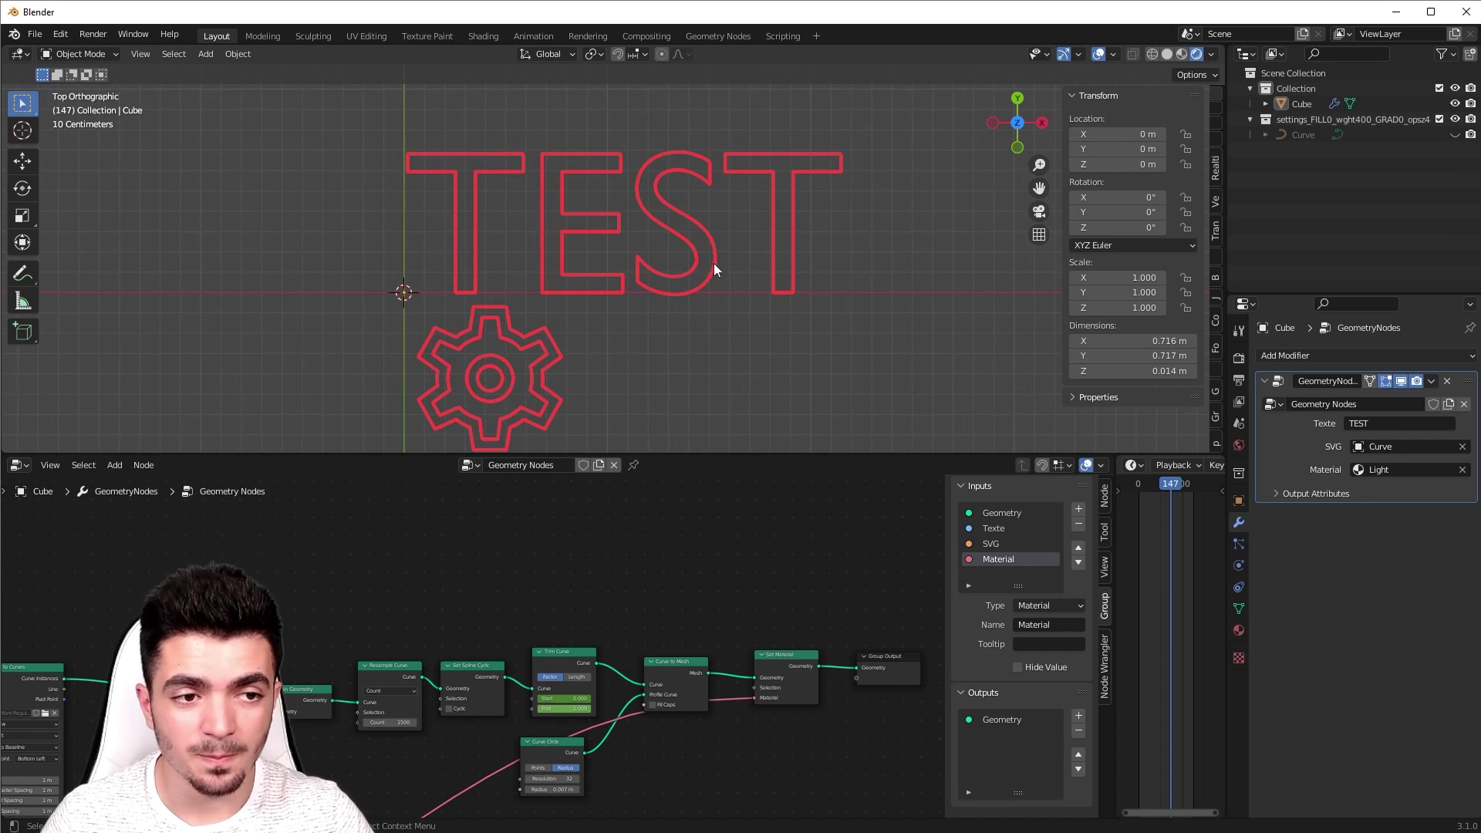
middle_click_drag(738, 288, 767, 265, "shift")
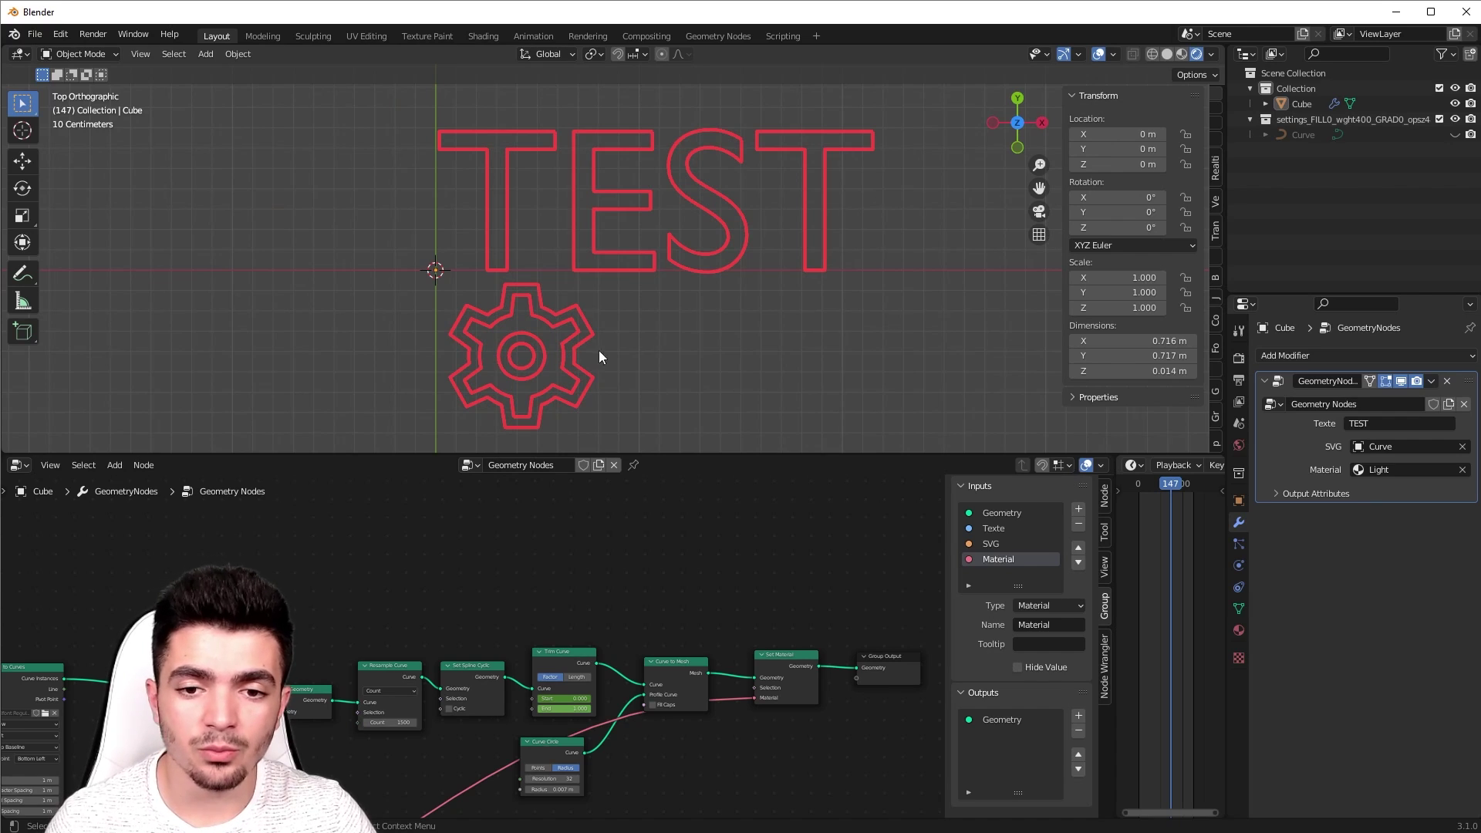
Step: Test the modifier inputs by clearing SVG and Texte, and reassign Curve as the SVG input for a gear-only outline
left_click(1462, 447)
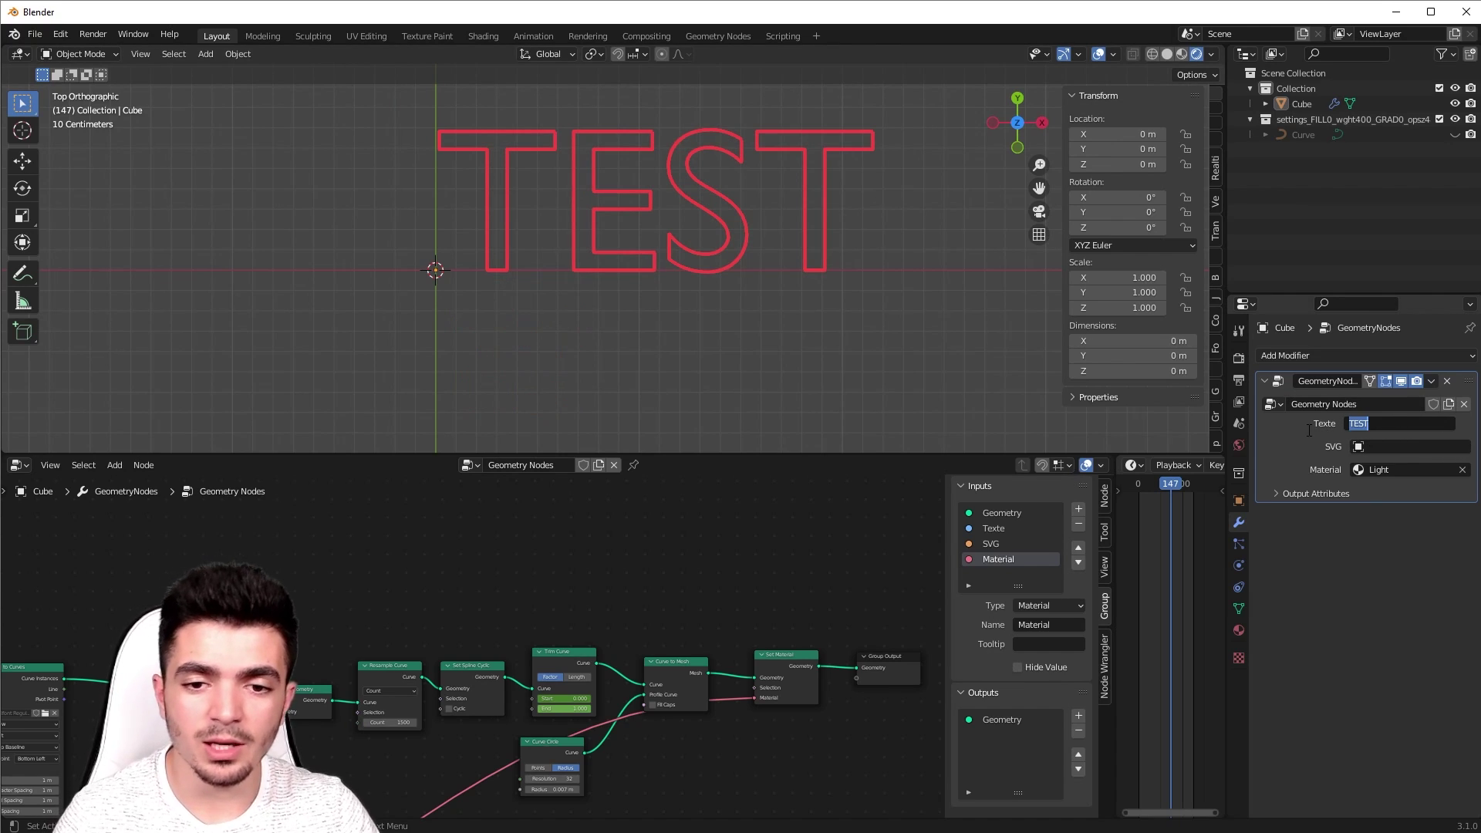
key("BackSpace")
key("Return")
left_click(1369, 447)
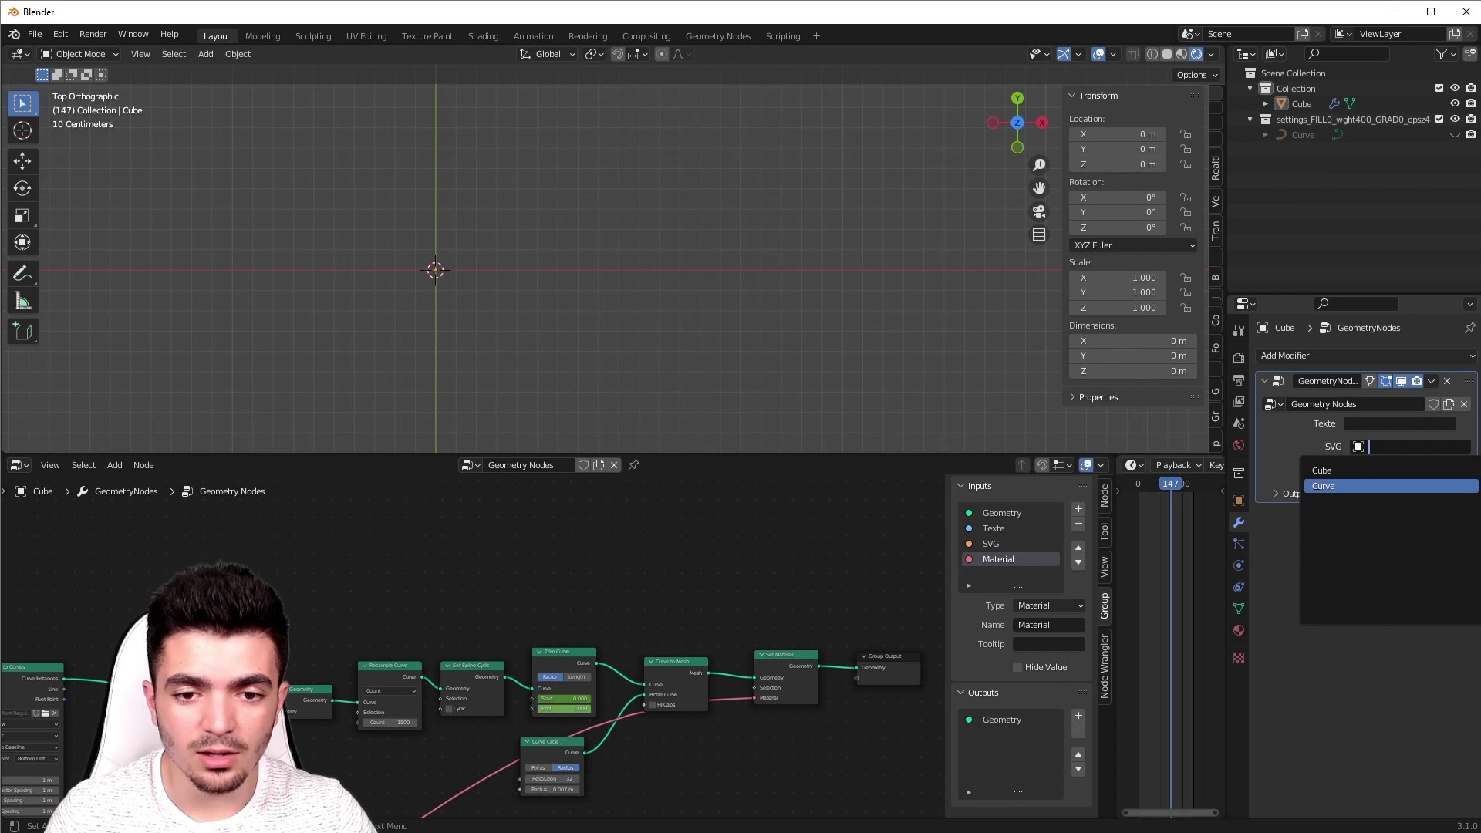
left_click(1314, 485)
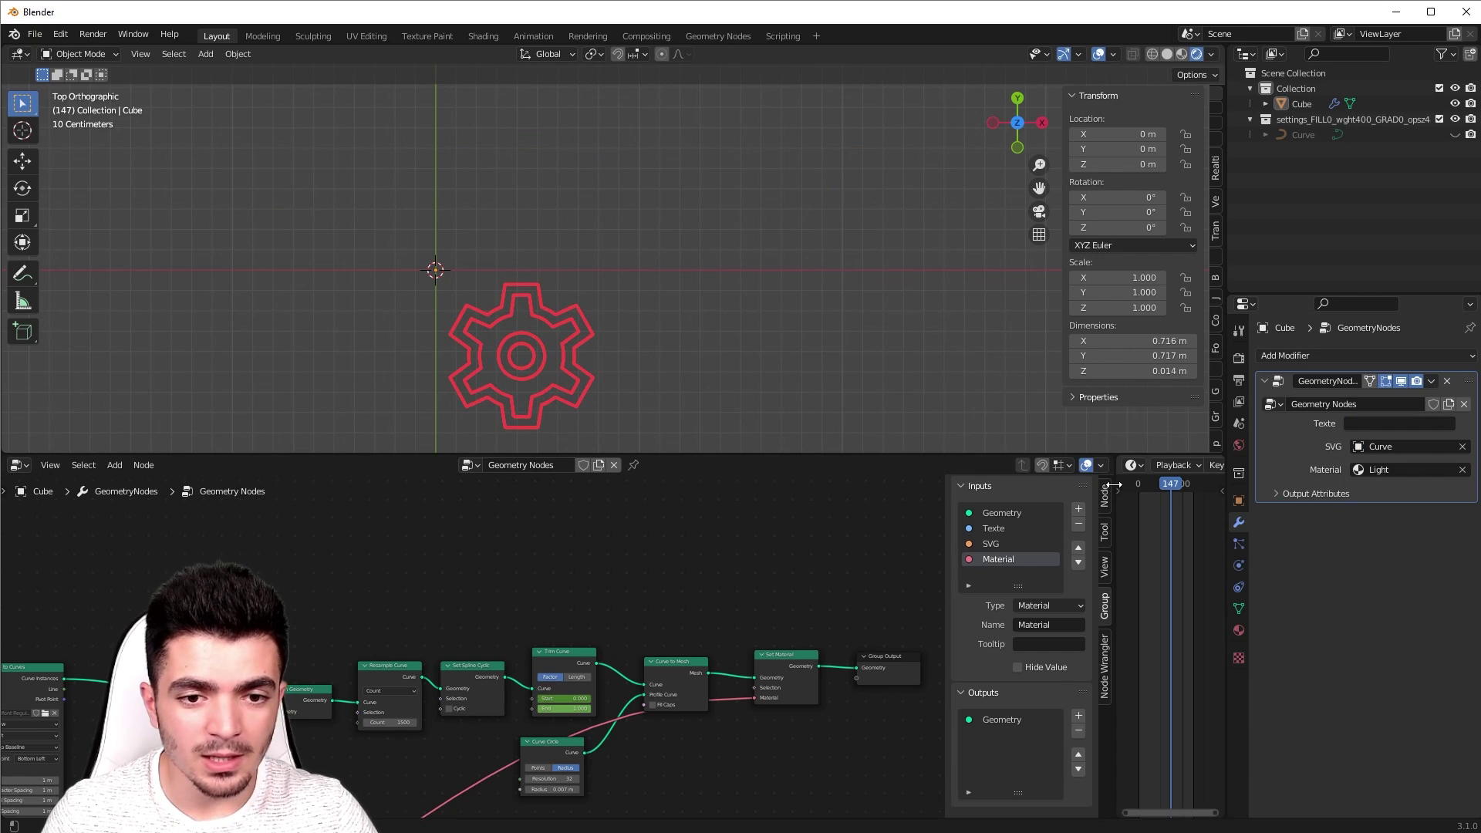
Step: Widen the timeline area and preview the outline animation, stopping playback at frame 150
left_click_drag(1113, 485, 174, 484)
mouse_move(673, 487)
left_mouse_down()
mouse_move(446, 506)
mouse_move(915, 503)
mouse_move(668, 515)
left_mouse_up()
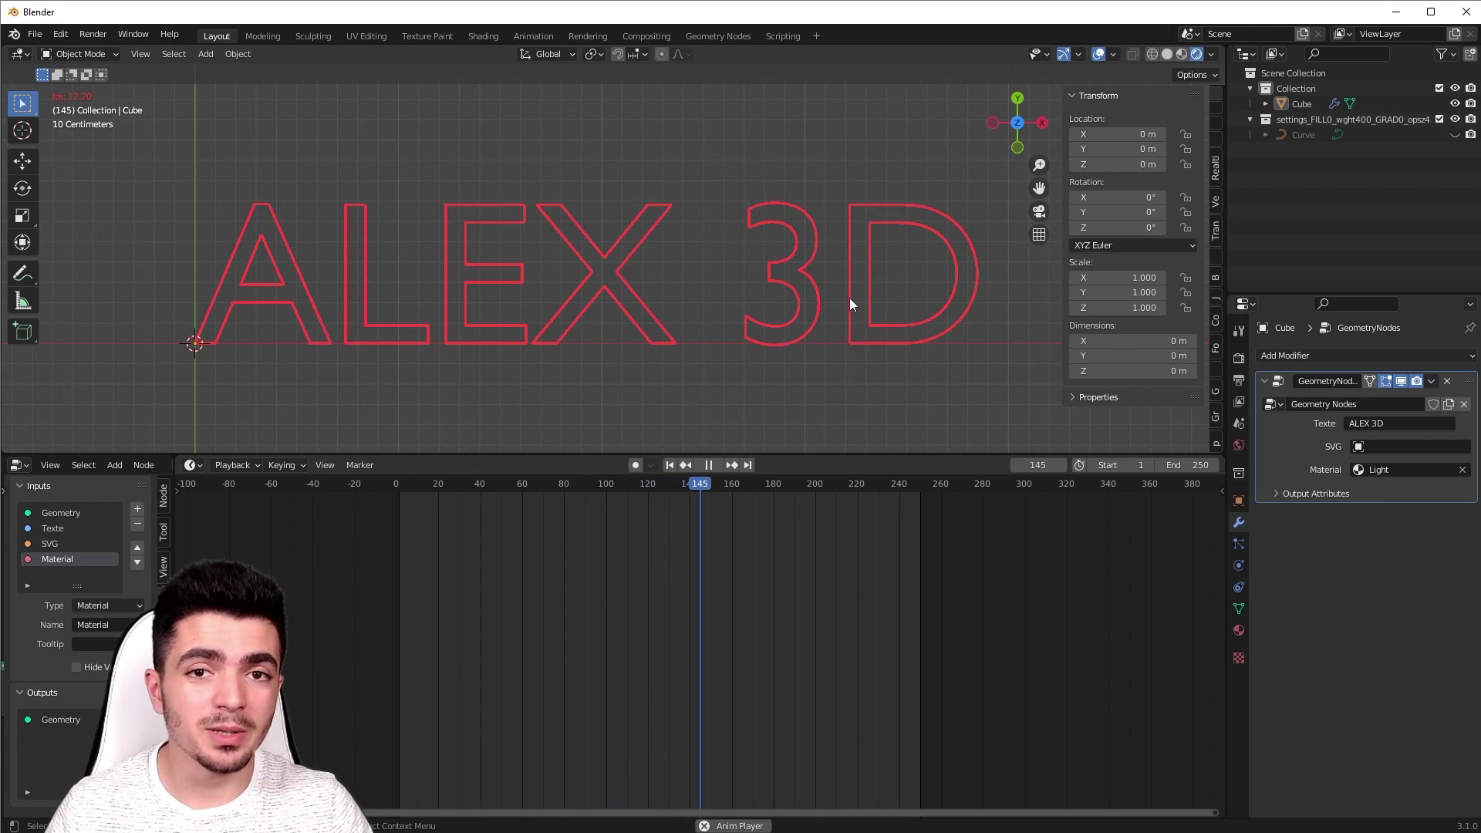
key("space")
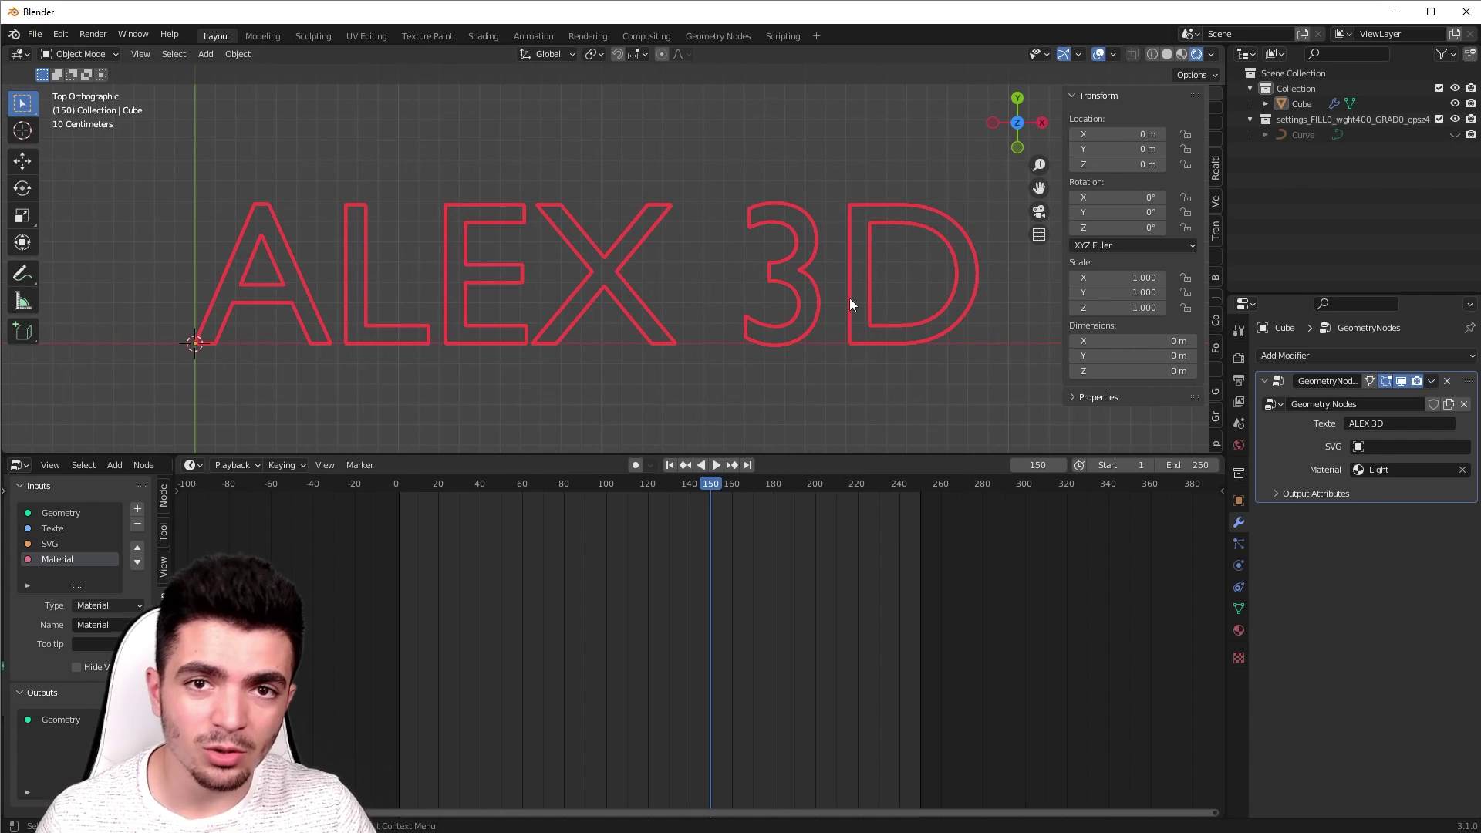